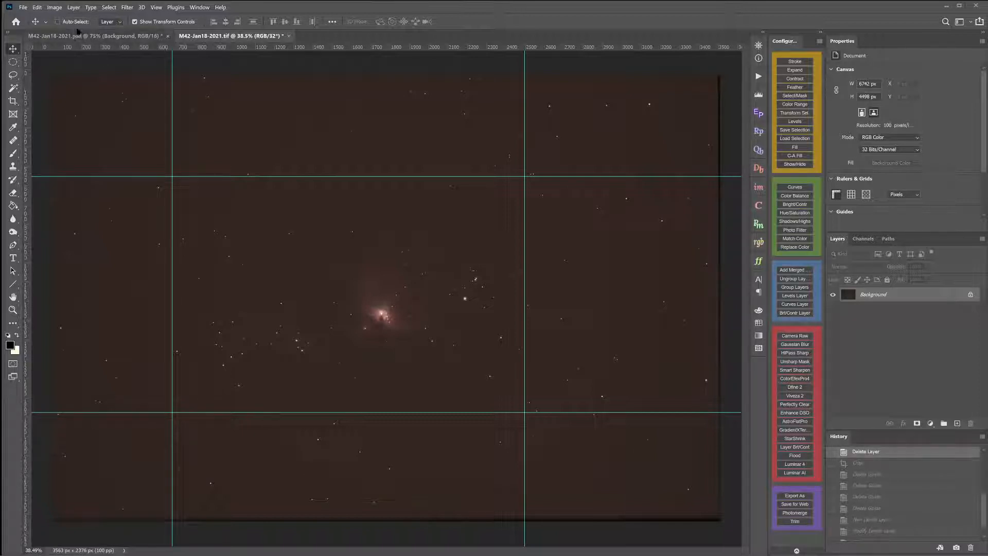
# Switch to M42-Jan18-2021.psd and show the Levels 1, Curves 1, Layer 1 and Levels 2 layers above the background
pyautogui.click(71, 37)
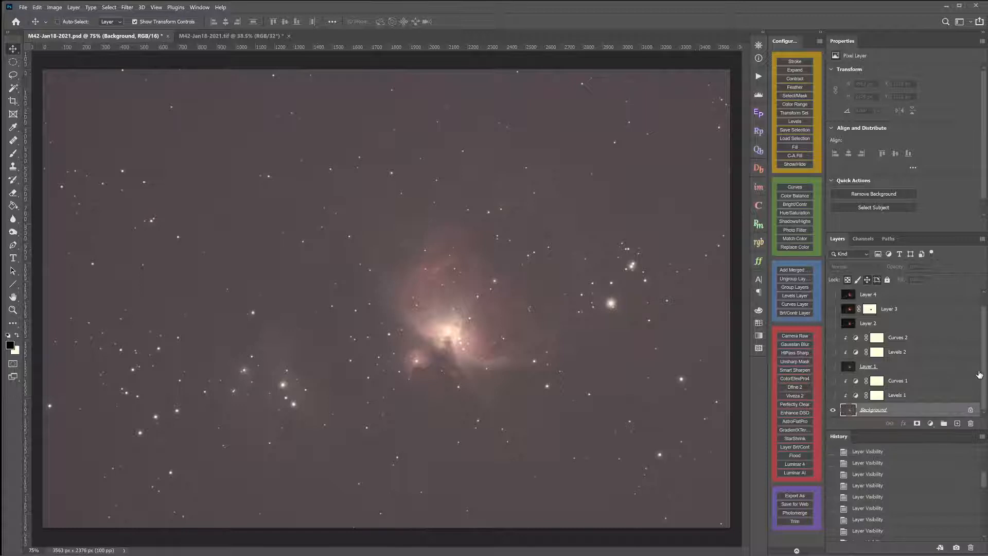
pyautogui.moveTo(984, 374); pyautogui.dragTo(984, 399)
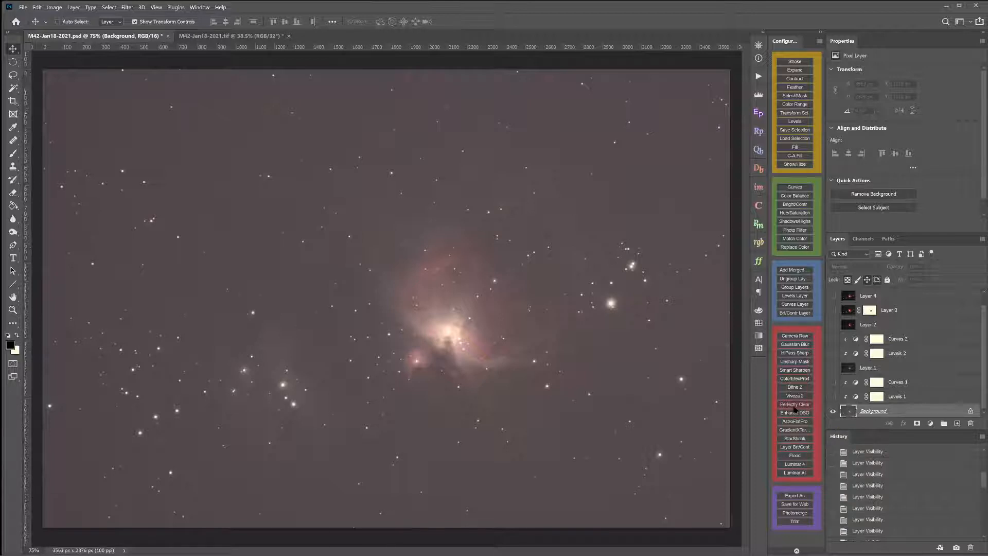
pyautogui.click(833, 398)
pyautogui.click(832, 384)
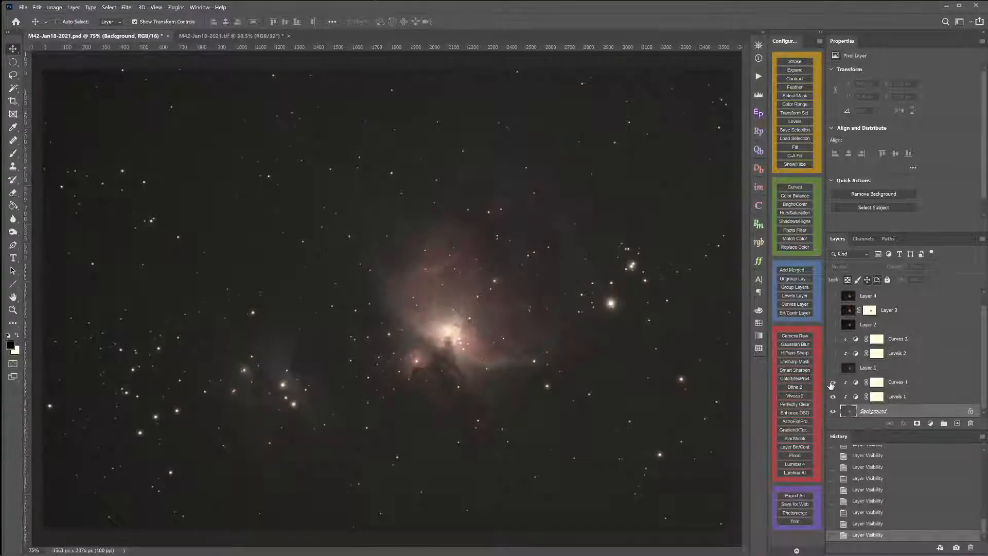
pyautogui.click(832, 369)
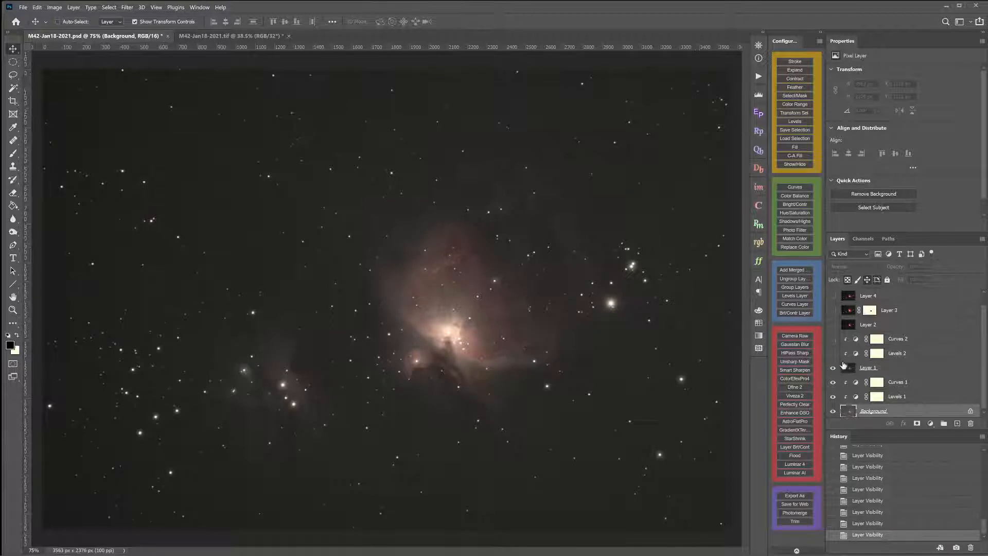
pyautogui.click(834, 353)
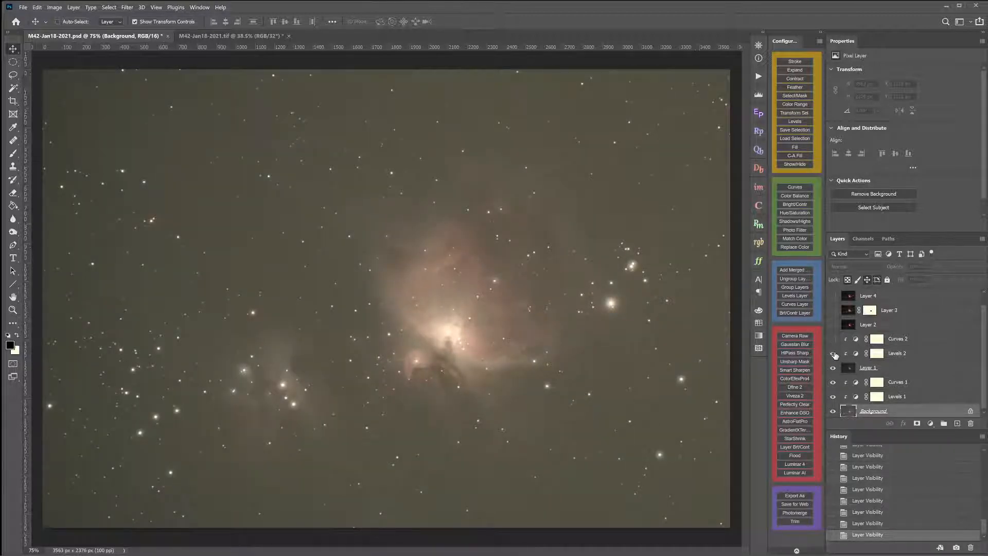
# Compare the nebula image with Layer 1, Curves 1 and Levels 2 hidden and shown, leaving all three shown
pyautogui.click(832, 368)
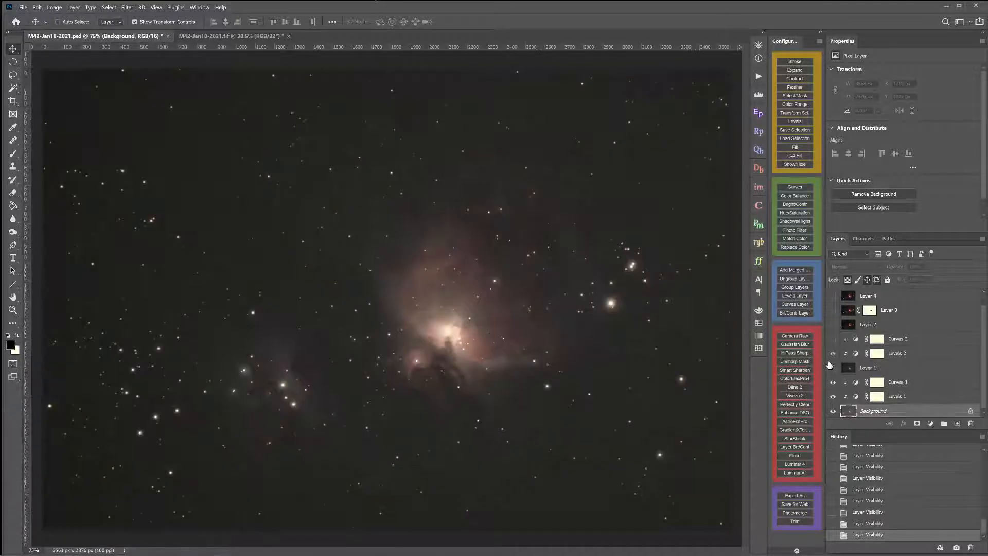
pyautogui.click(832, 367)
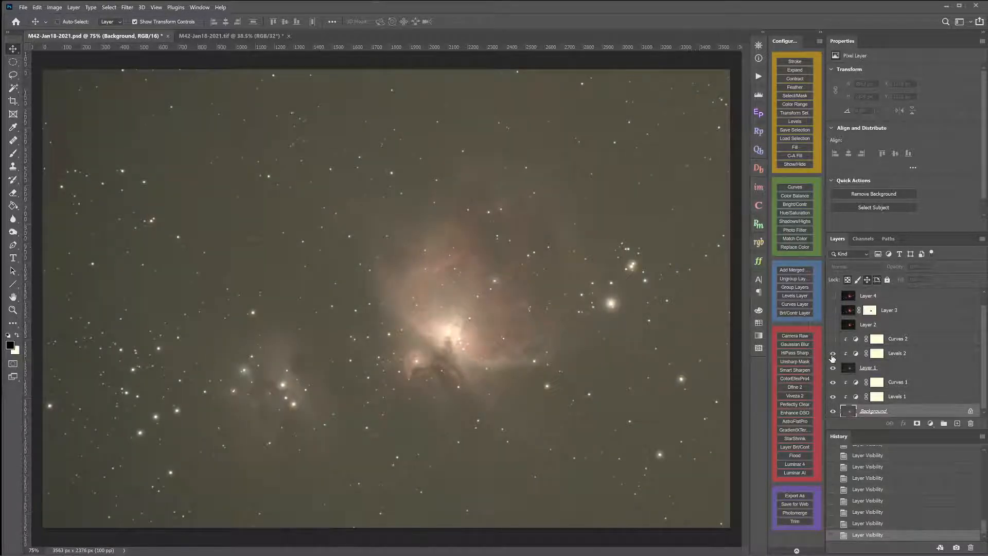
pyautogui.click(833, 367)
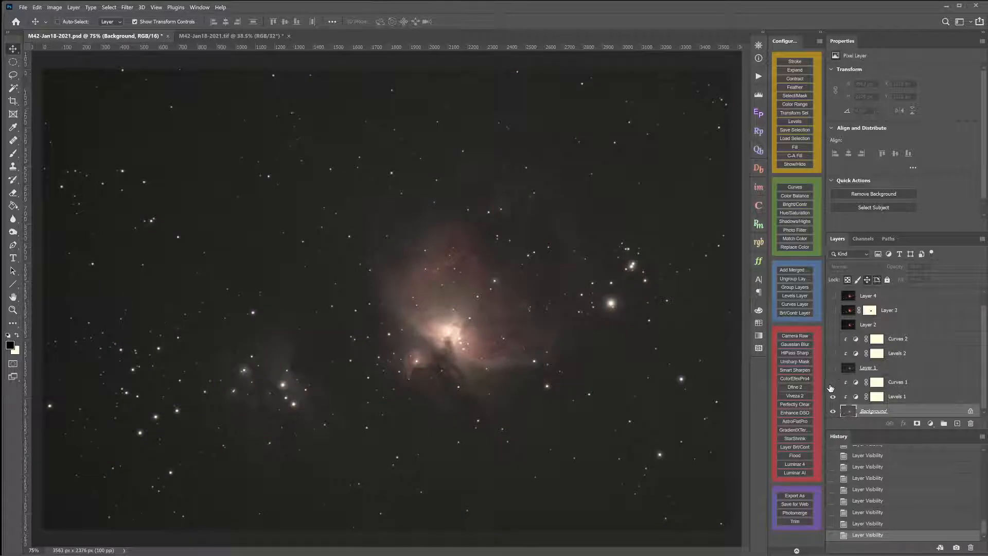
pyautogui.click(832, 386)
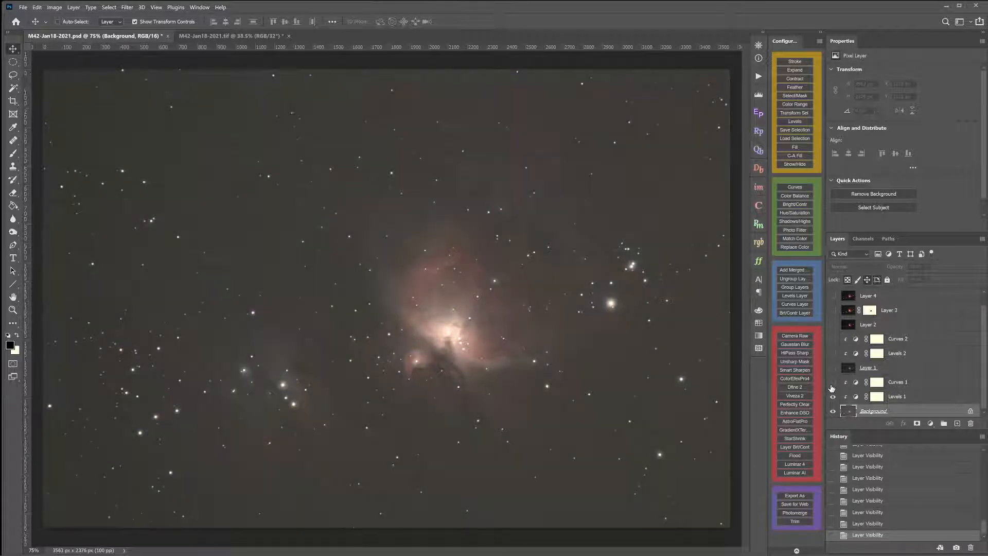
pyautogui.click(836, 355)
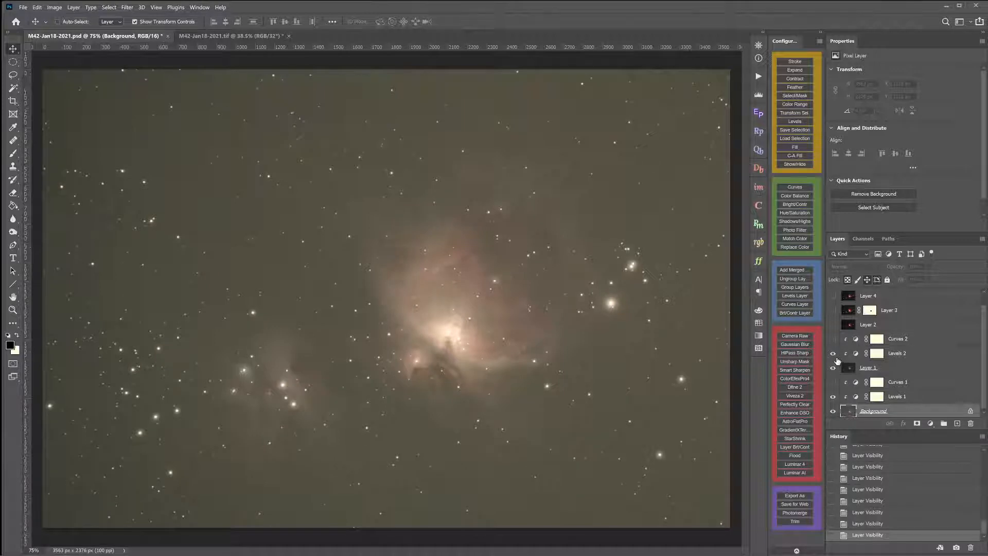
pyautogui.click(834, 382)
pyautogui.click(833, 353)
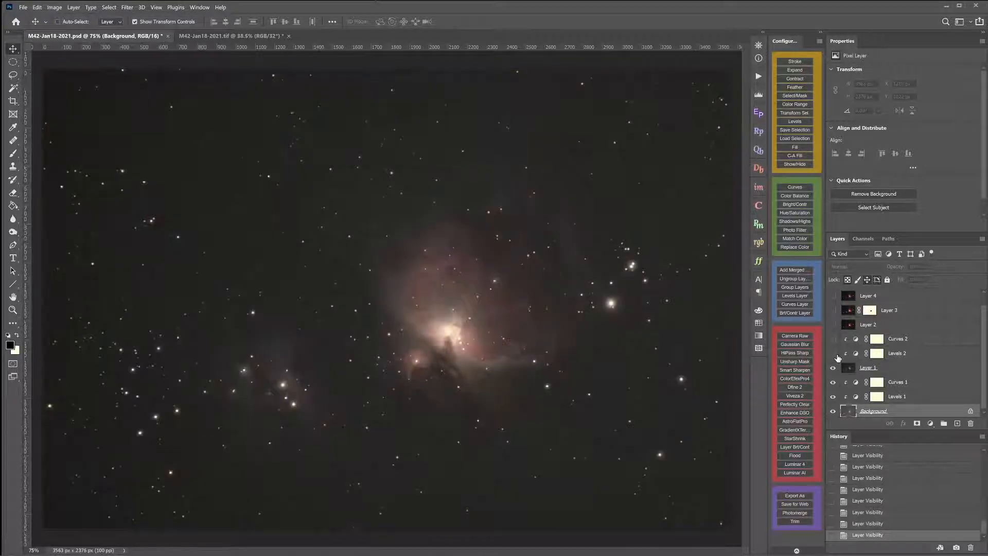
pyautogui.click(833, 354)
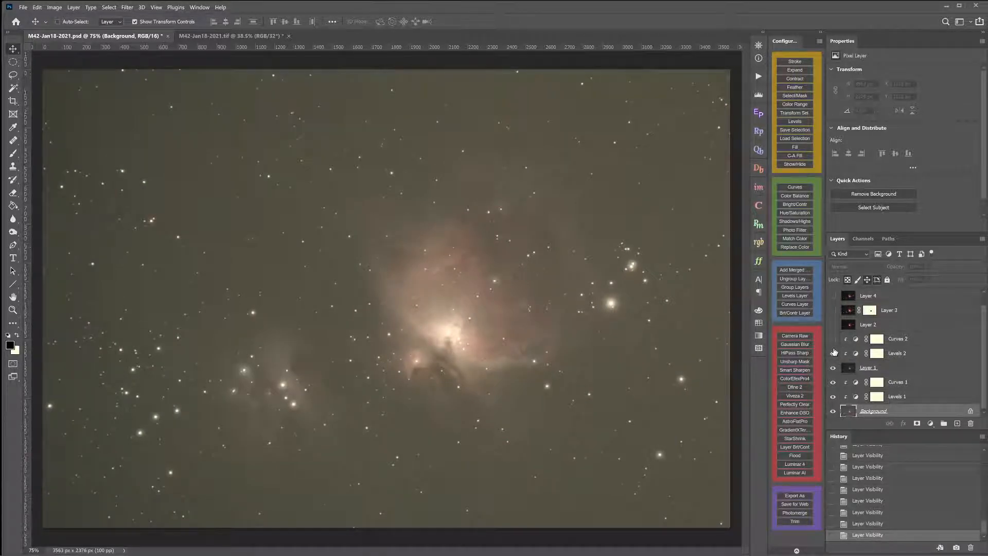
# Show the Curves 2, Layer 2 and Layer 3 layers
pyautogui.click(833, 339)
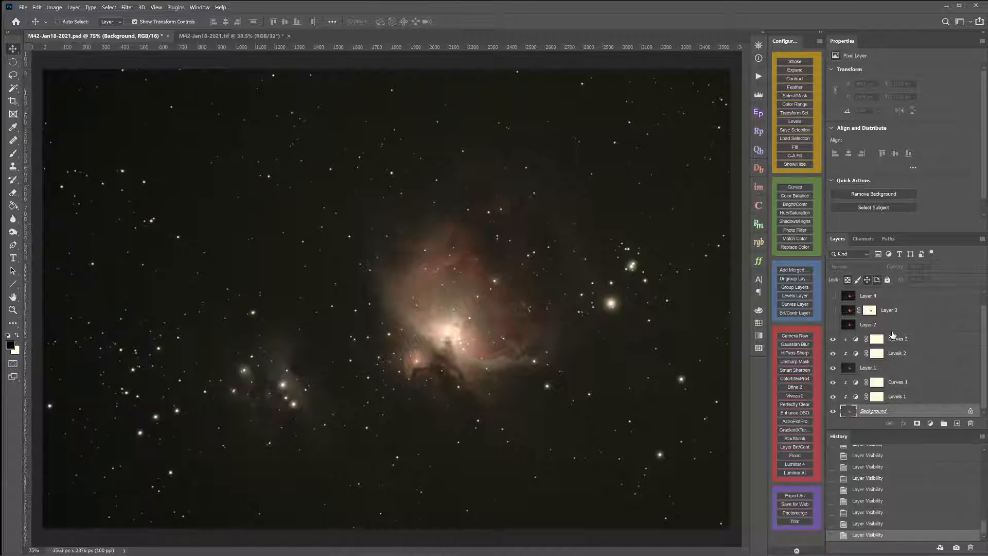
pyautogui.click(833, 325)
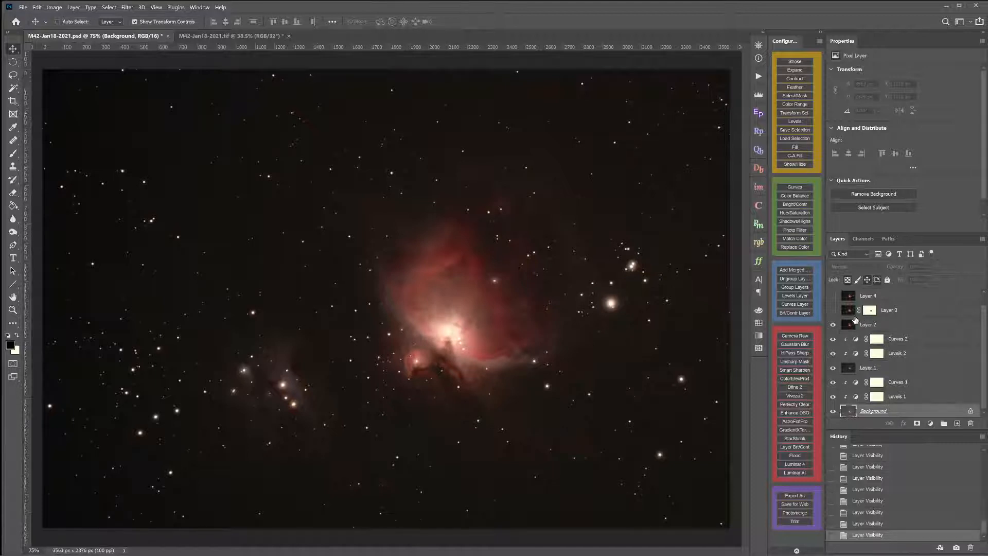
pyautogui.click(833, 311)
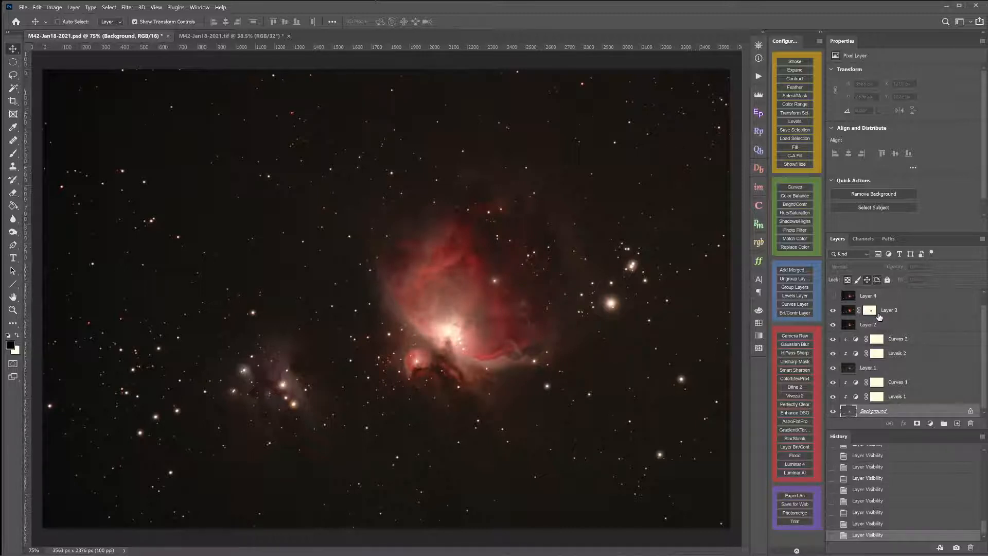
# View Layer 3's mask on its own to examine the masked core area, and return to the normal image
pyautogui.keyDown('alt'); pyautogui.click(871, 311); pyautogui.keyUp('alt')
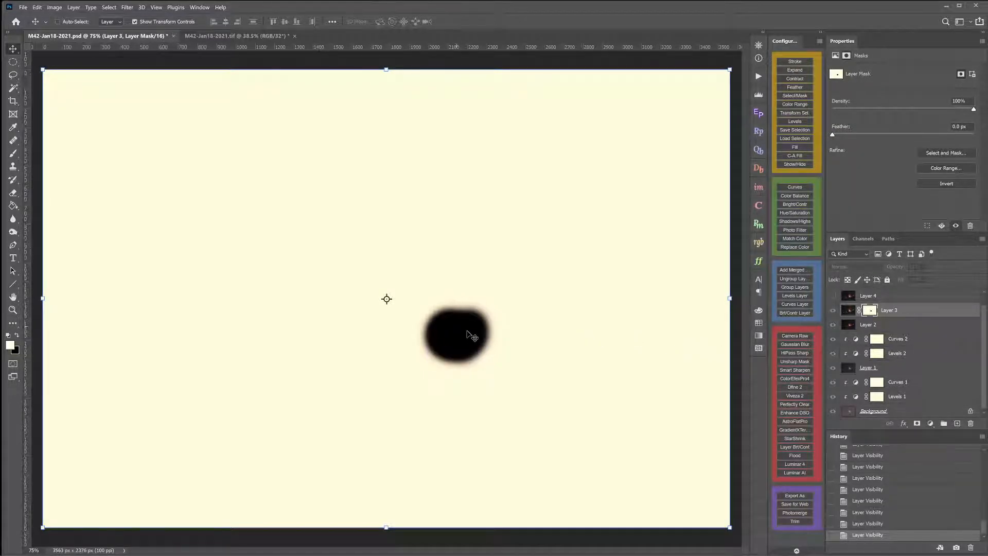
pyautogui.press('super')
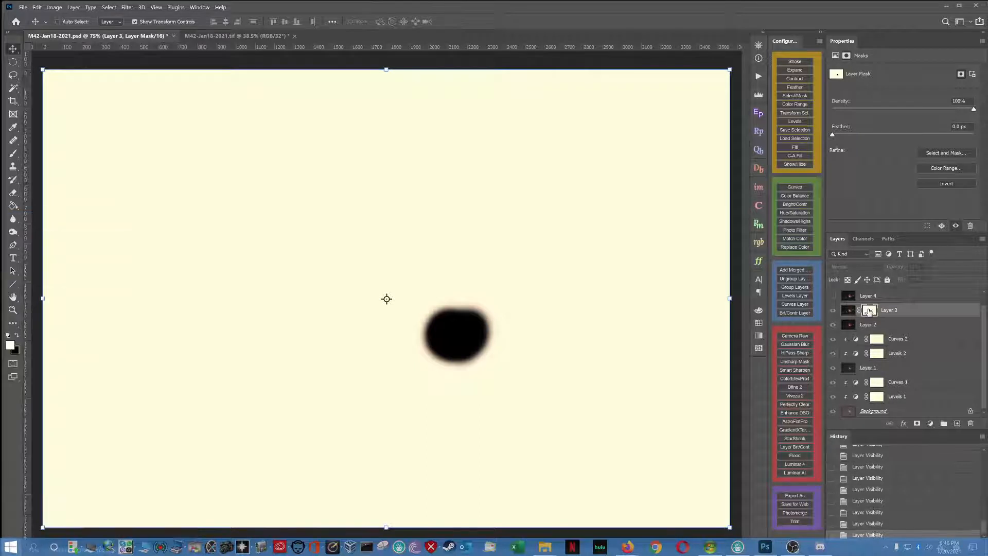
pyautogui.click(870, 313)
pyautogui.keyDown('alt'); pyautogui.click(871, 313); pyautogui.keyUp('alt')
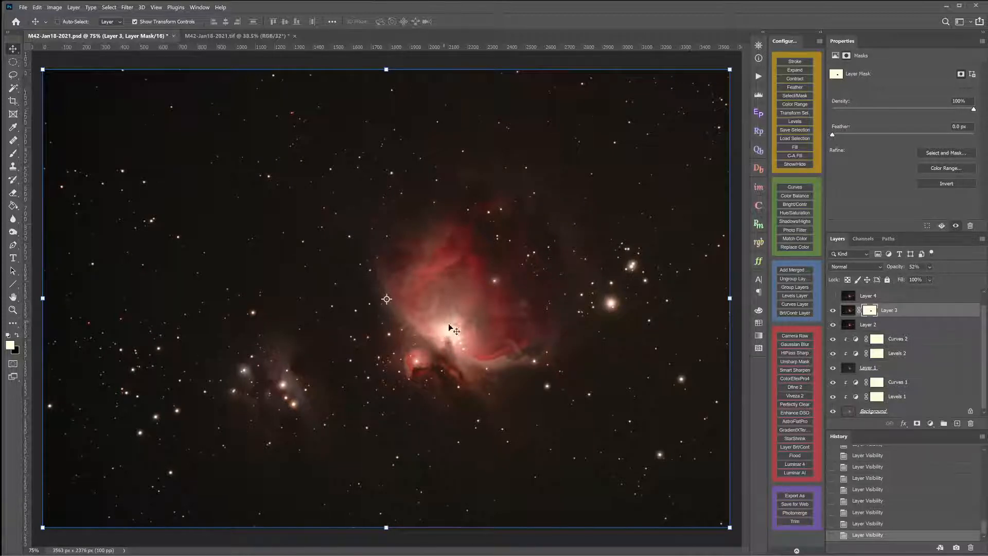
# Compare the image with Layer 3 hidden and shown, leaving it shown
pyautogui.click(834, 311)
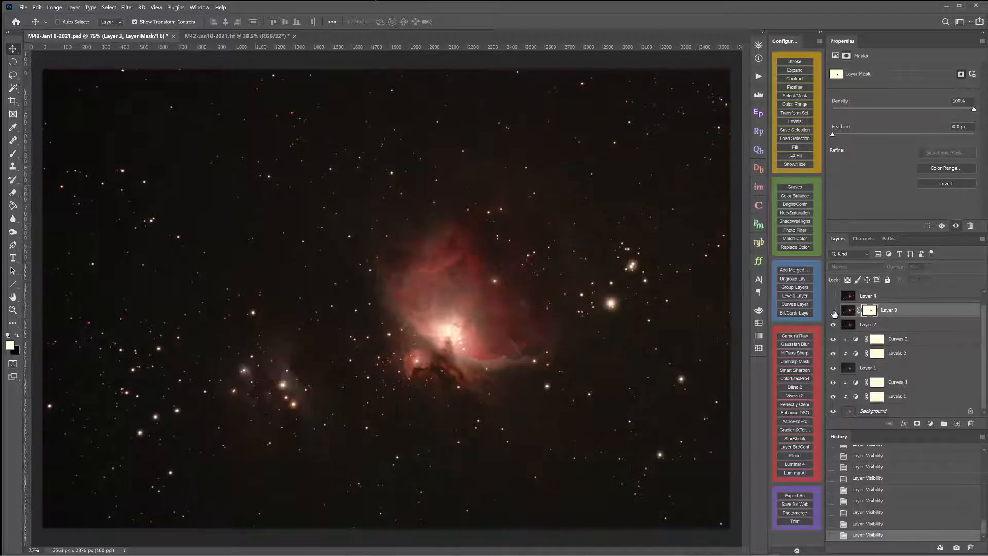
pyautogui.click(833, 311)
pyautogui.click(834, 311)
pyautogui.click(834, 311)
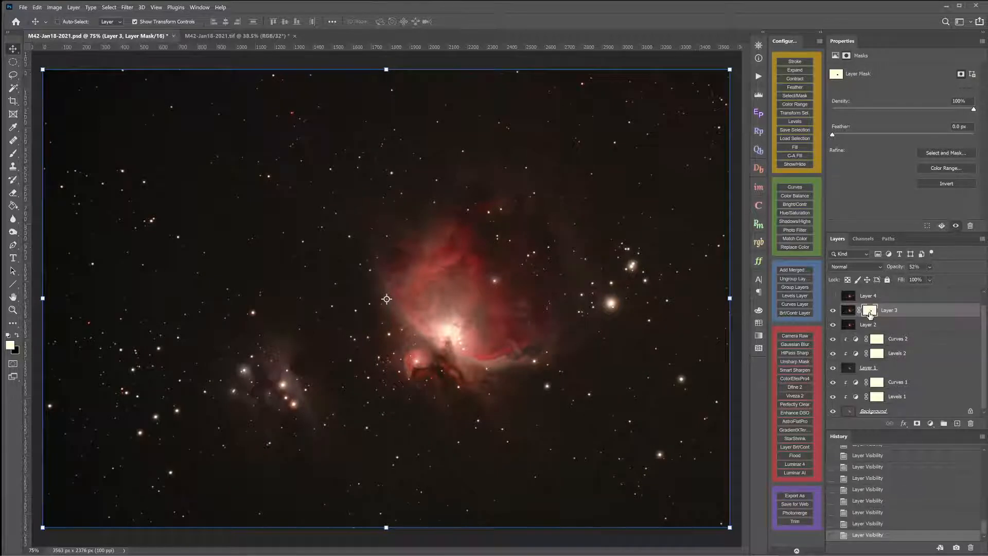
# Disable Layer 3's mask to inspect its effect on the nebula core, and enable it again
pyautogui.rightClick(870, 314)
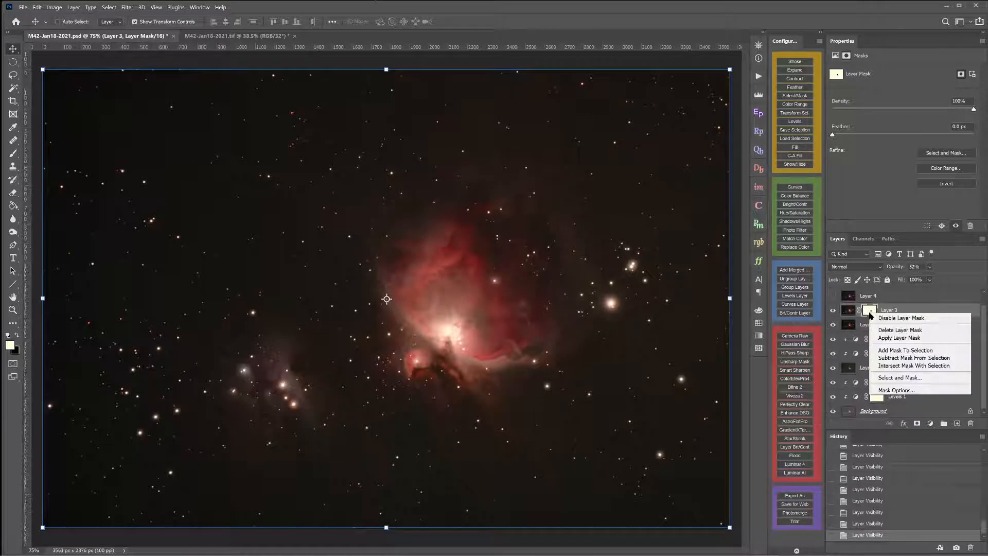
pyautogui.click(882, 318)
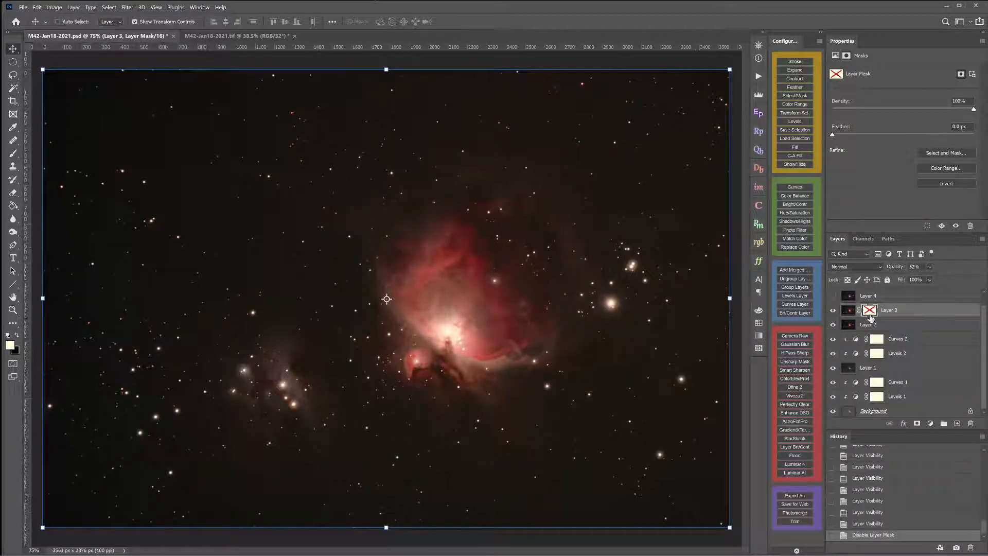
pyautogui.rightClick(870, 311)
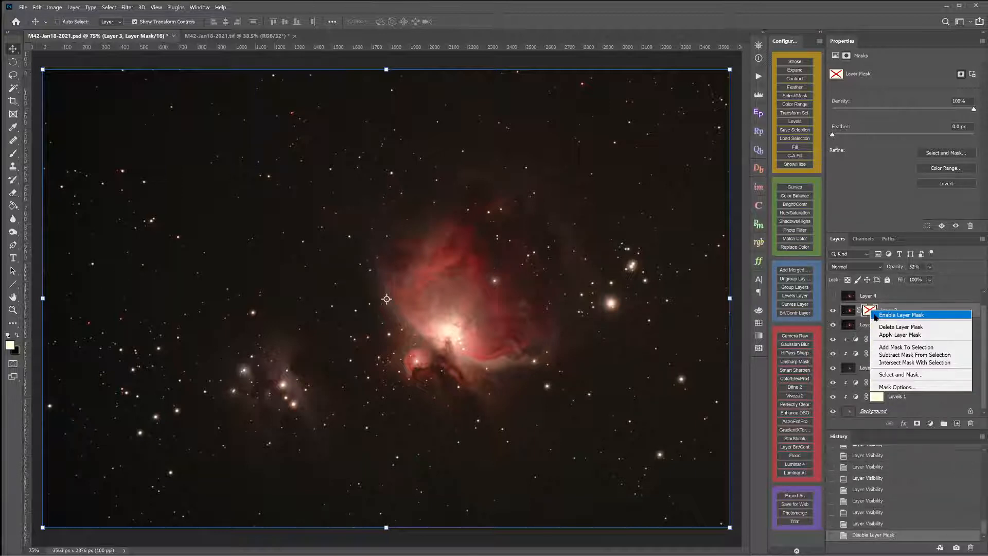
pyautogui.click(875, 315)
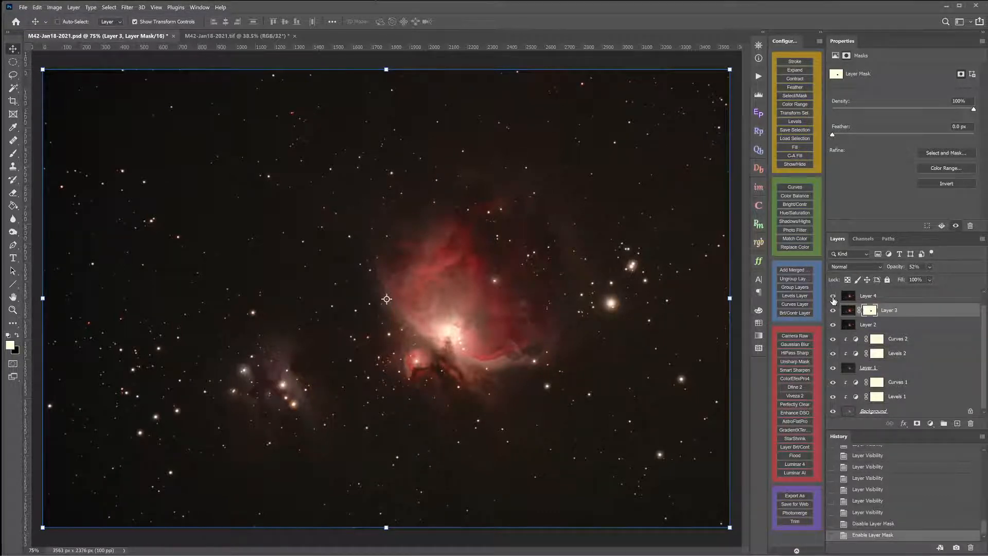
# Show Layer 4 and make it the active layer
pyautogui.click(834, 297)
pyautogui.click(858, 300)
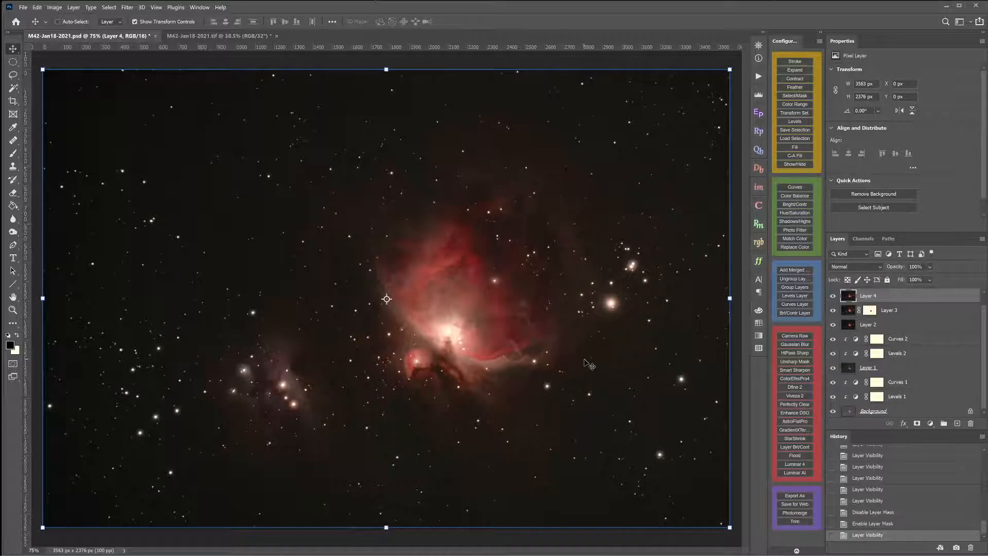
# Crop M42-Jan18-2021.tif to the four guides around the nebula, about 3572 × 2379 px
pyautogui.click(170, 37)
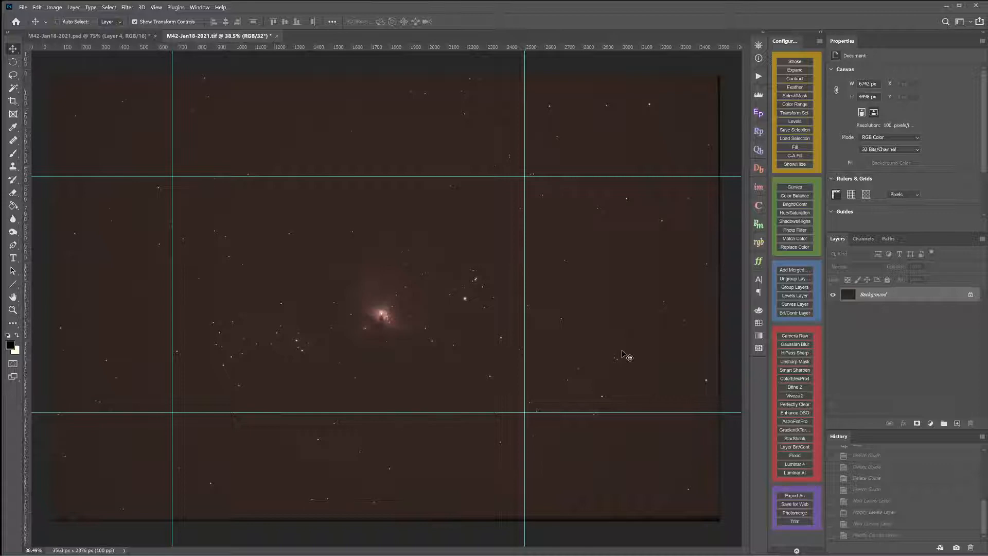
pyautogui.click(13, 101)
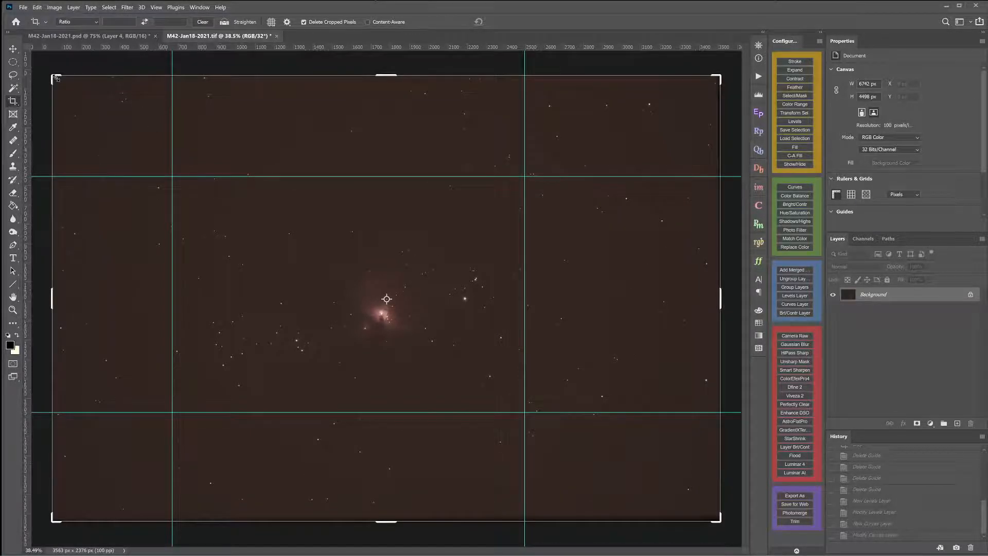
pyautogui.moveTo(56, 78); pyautogui.dragTo(118, 132)
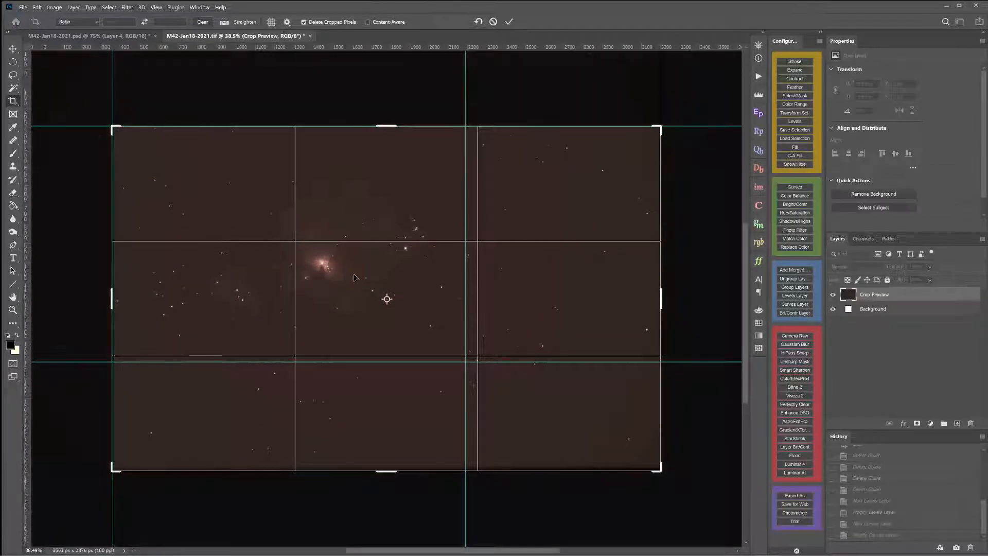
pyautogui.moveTo(657, 470); pyautogui.dragTo(562, 418)
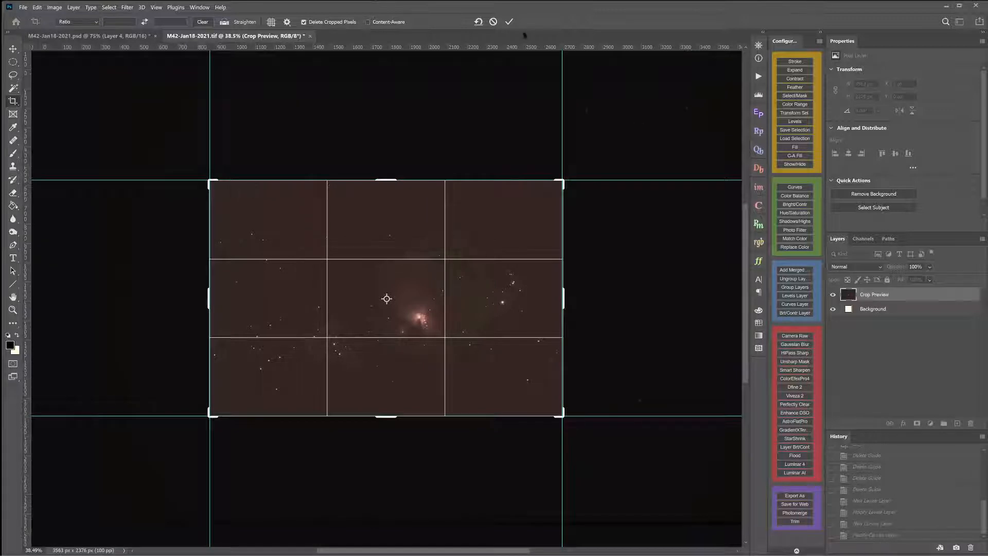
pyautogui.click(509, 21)
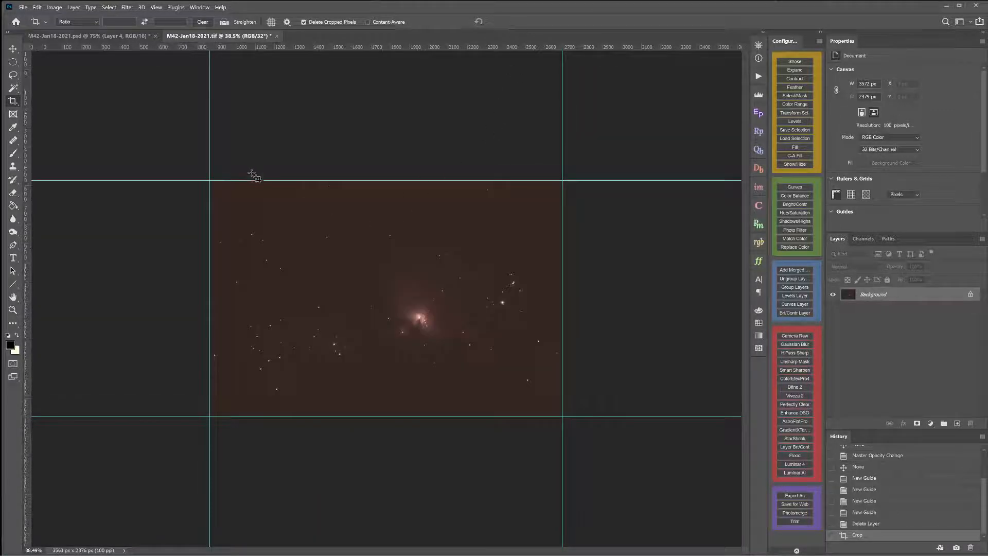
# Magnify the cropped image to a zoom of 77%
pyautogui.scroll(6, 141, 192)
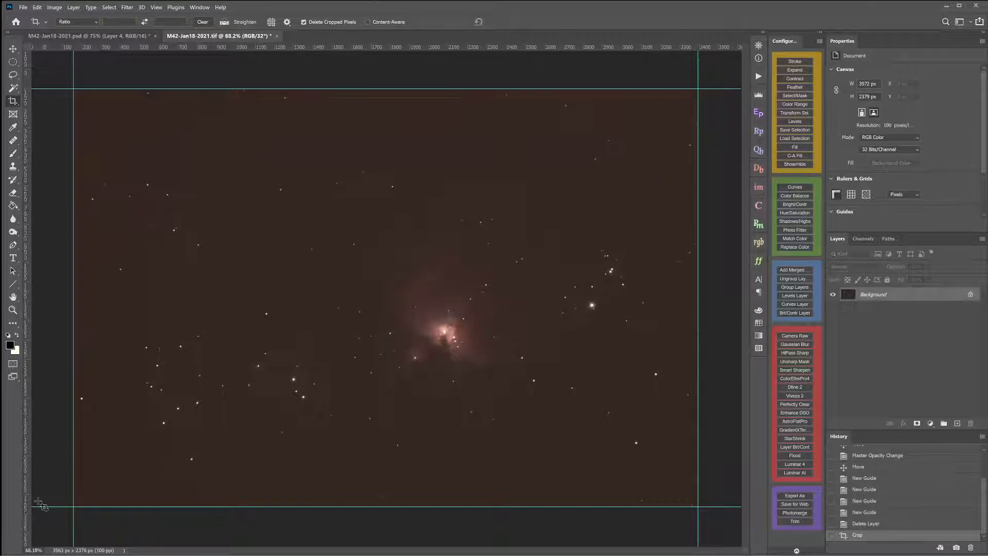
pyautogui.click(39, 549)
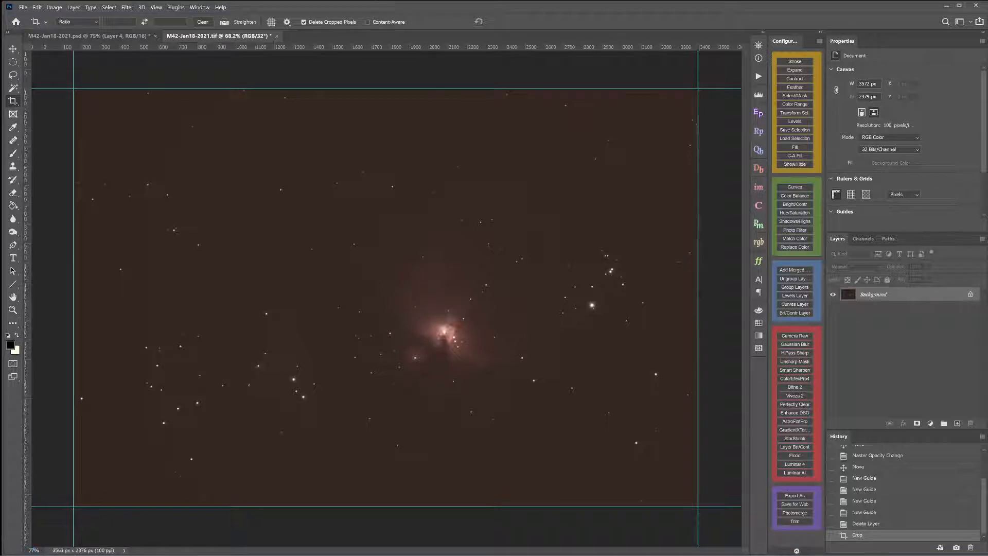
pyautogui.write('77')
pyautogui.press('Return')
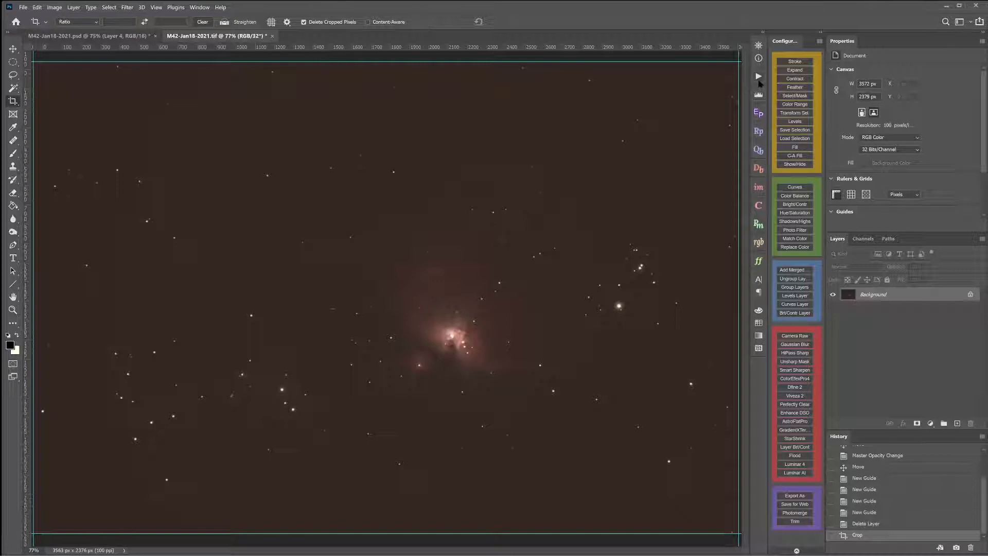
# Display the histogram, then add a Levels adjustment layer named Levels 1, clipped to the Background layer
pyautogui.click(759, 95)
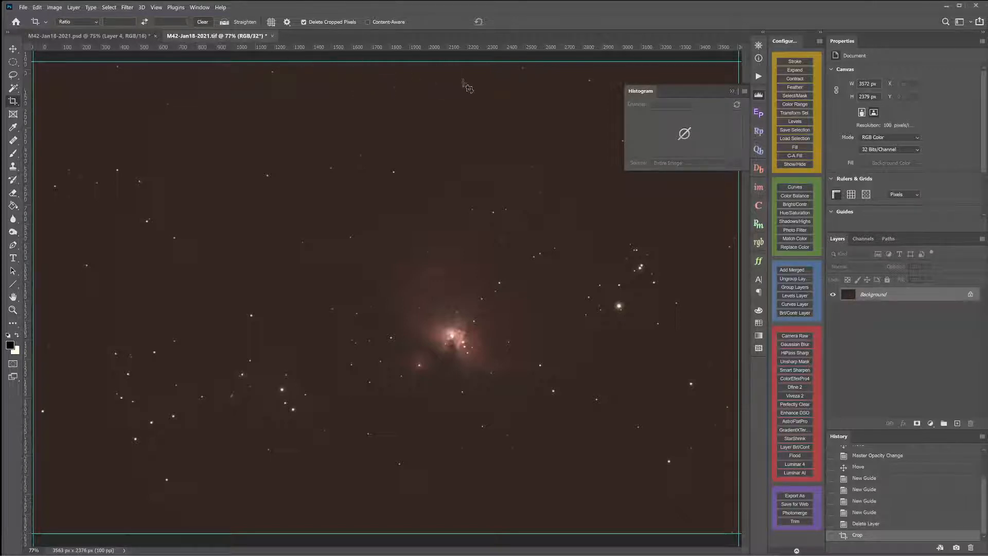
pyautogui.click(73, 7)
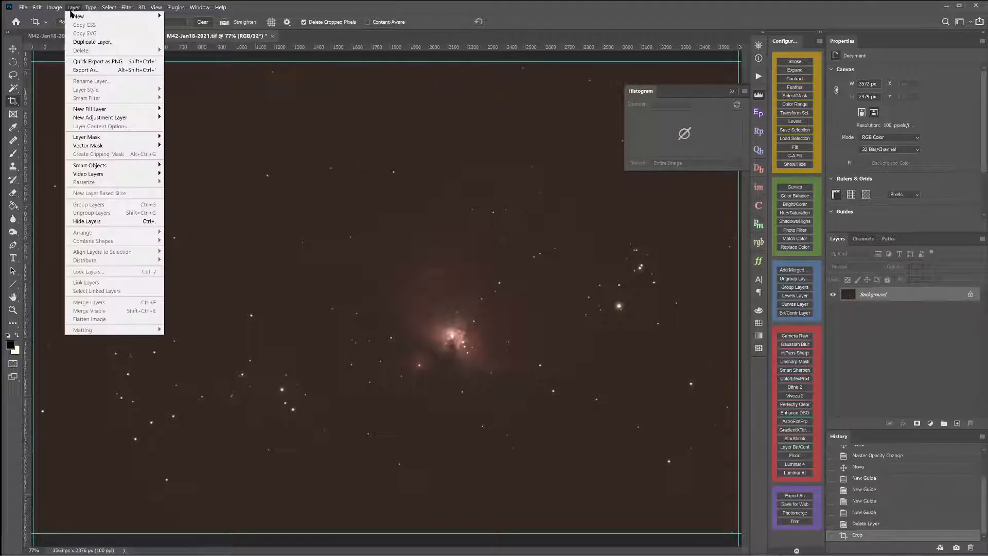
pyautogui.moveTo(91, 7)
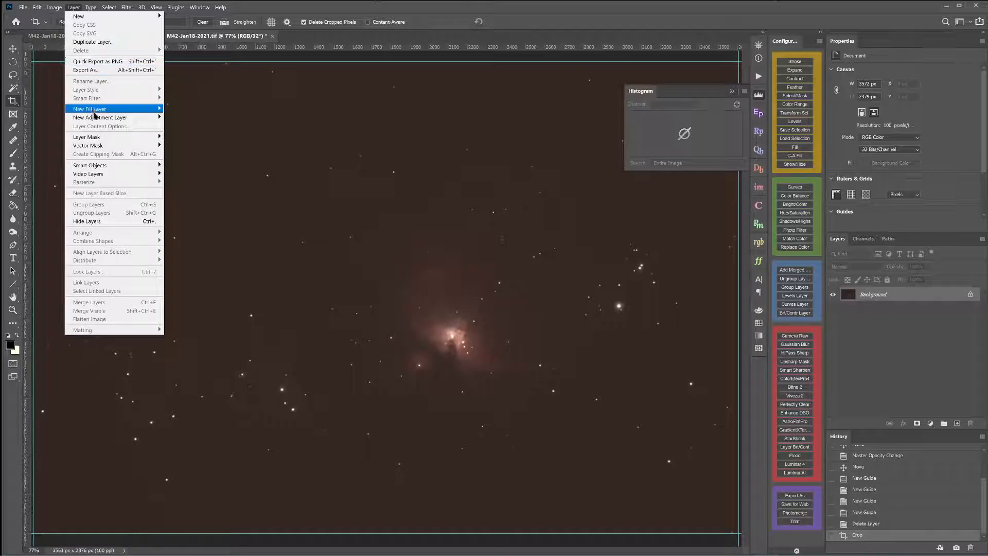
pyautogui.moveTo(154, 118)
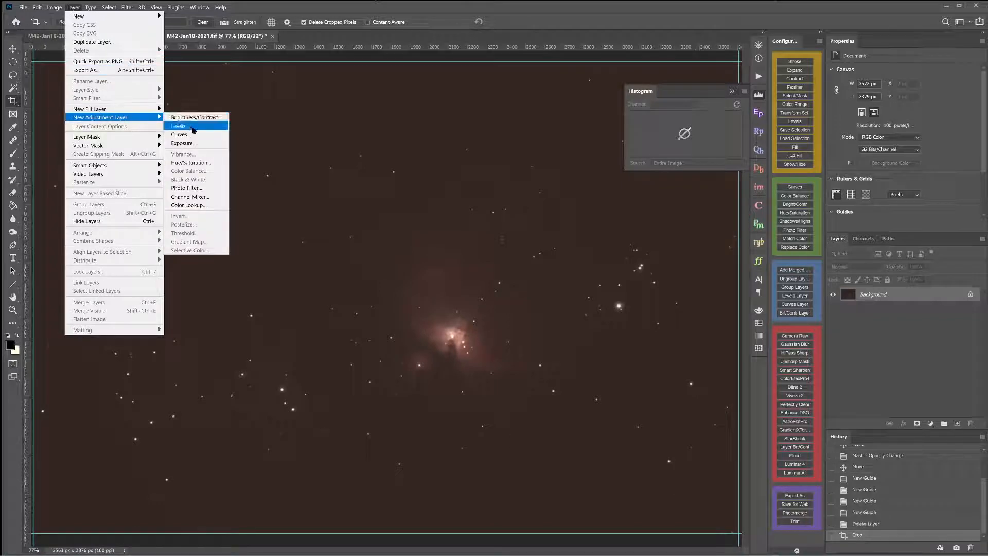
pyautogui.click(194, 129)
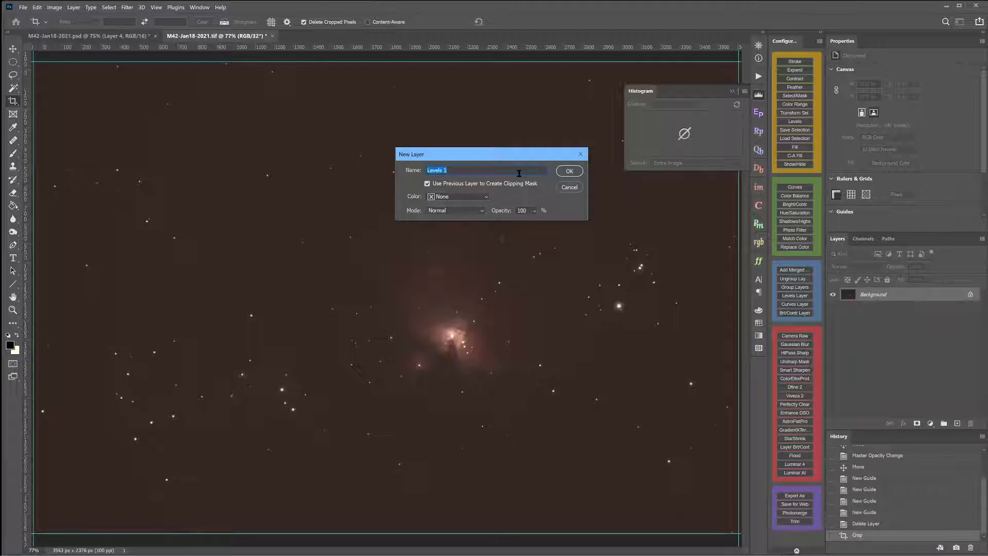
pyautogui.click(569, 171)
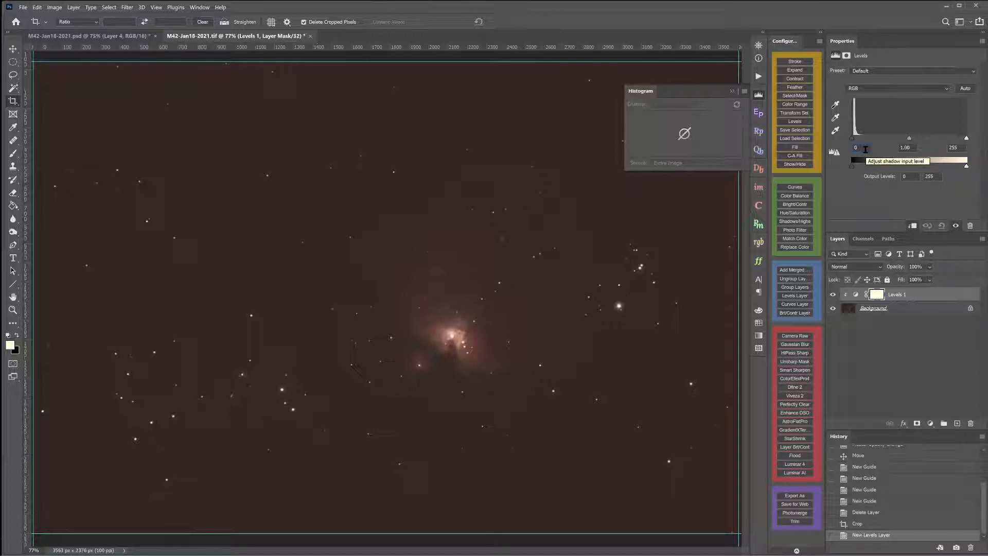
# Try stretching the combined RGB channel in Levels 1 with a shadow input of 3 and a midtone of about 3.92
pyautogui.scroll(1, 865, 149)
pyautogui.scroll(1, 865, 150)
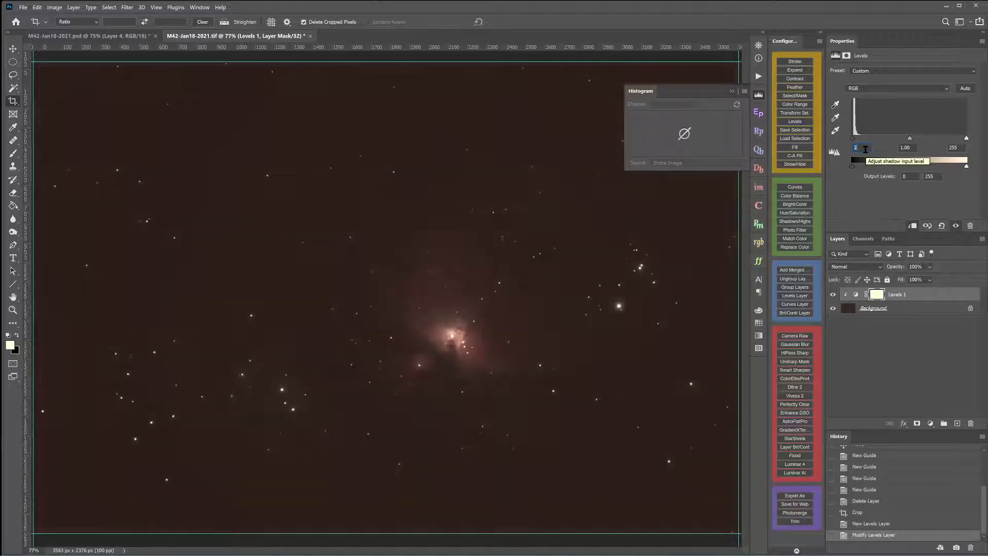
pyautogui.scroll(1, 865, 149)
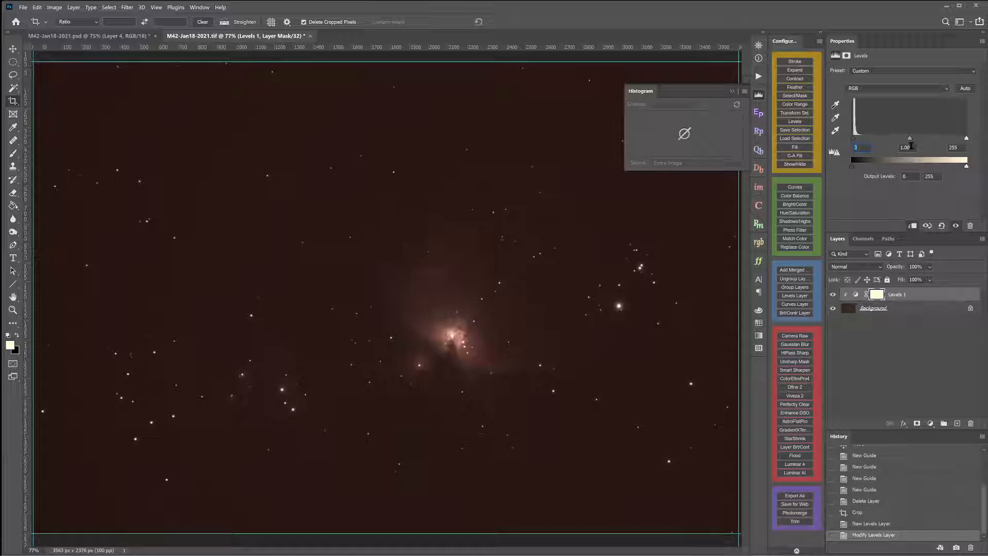
pyautogui.click(914, 147)
pyautogui.scroll(20, 914, 148)
pyautogui.scroll(20, 914, 147)
pyautogui.scroll(20, 895, 160)
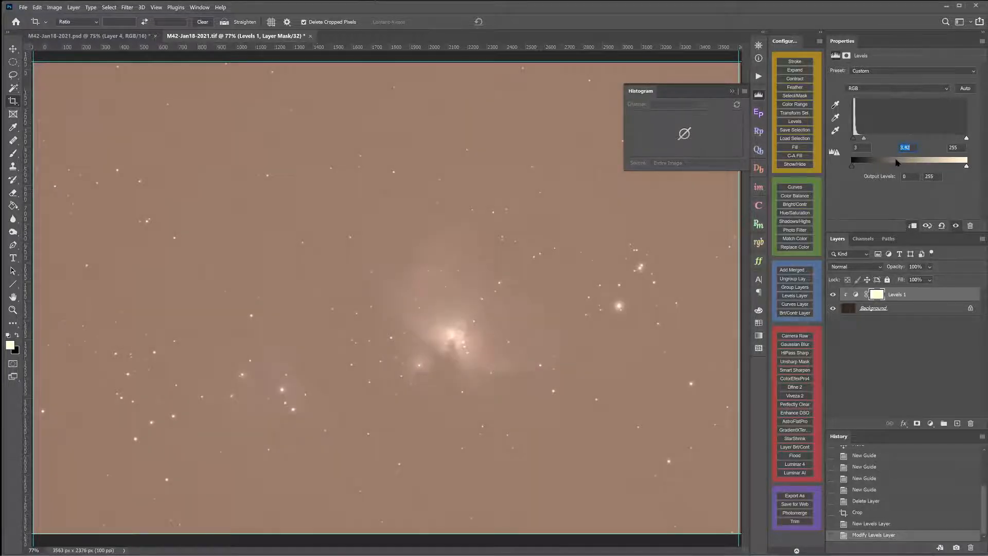
pyautogui.scroll(2, 896, 163)
# Reset the combined RGB levels to a midtone of 1 and a shadow input of 0
pyautogui.moveTo(864, 140); pyautogui.dragTo(873, 139)
pyautogui.write('1')
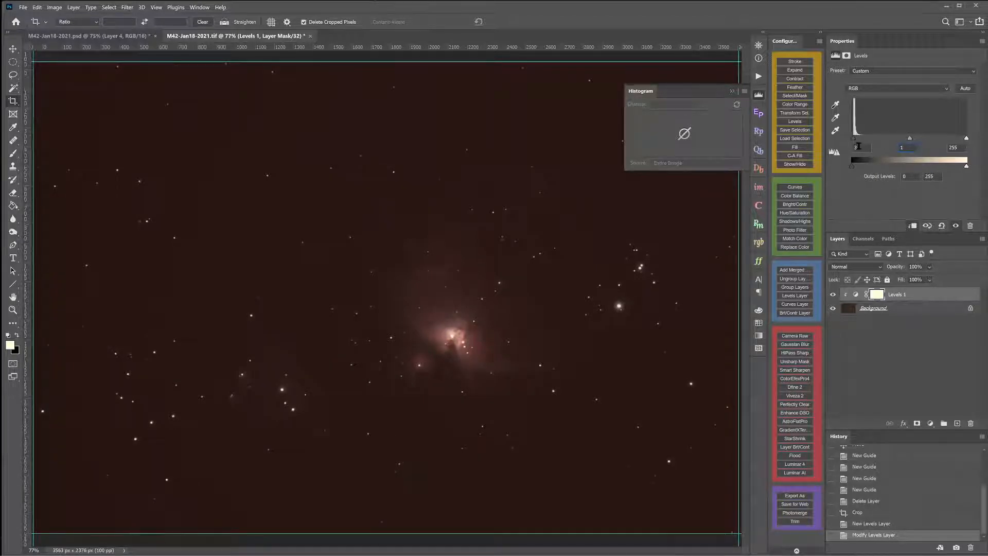
pyautogui.click(857, 148)
pyautogui.write('0')
# Set the Red channel's shadow input to 5 and midtone input to 3.19 in Levels 1
pyautogui.click(870, 88)
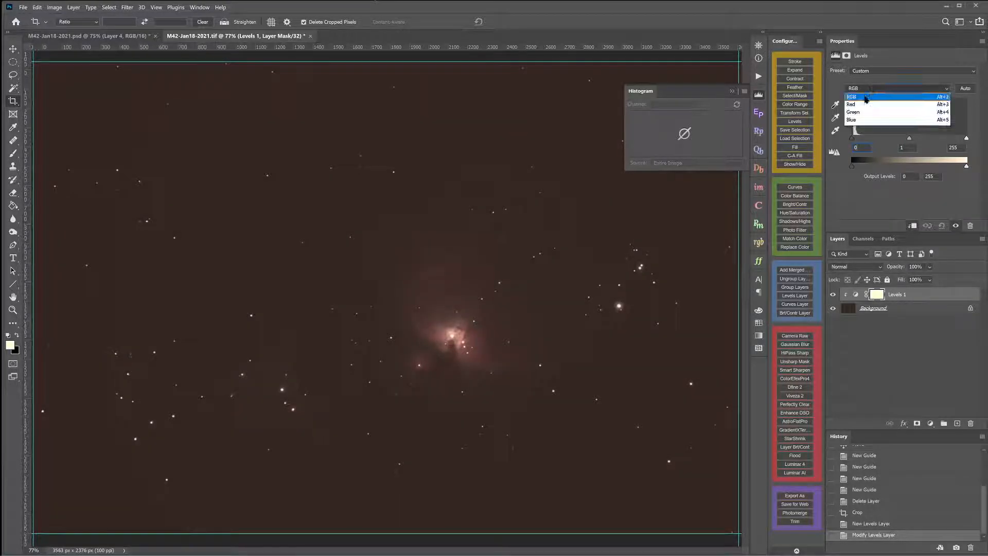
pyautogui.click(865, 104)
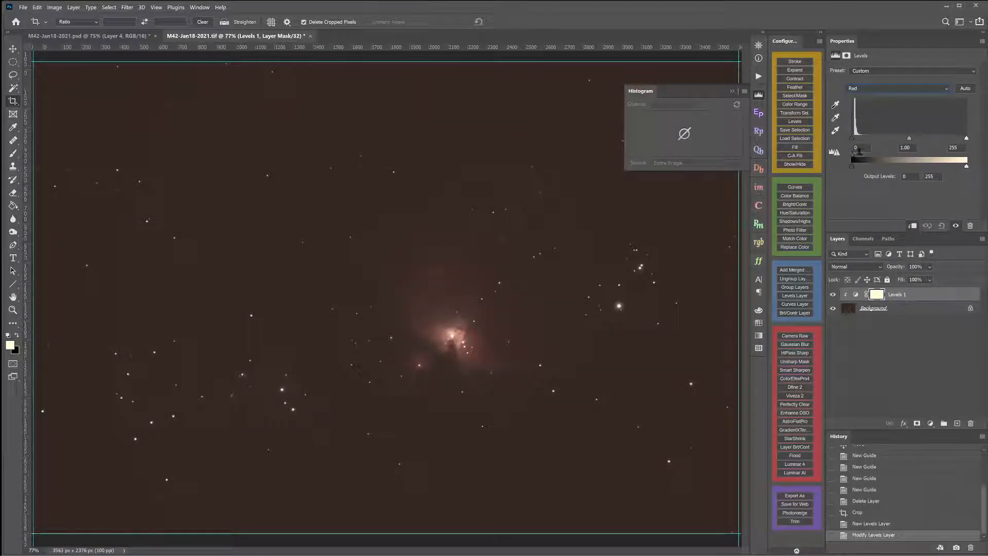
pyautogui.click(866, 149)
pyautogui.write('2')
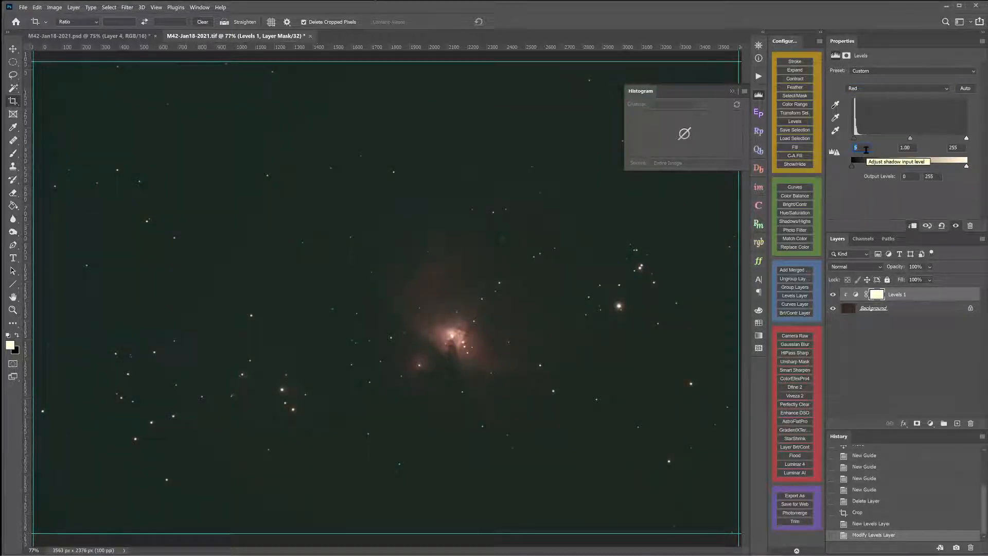
pyautogui.click(911, 146)
pyautogui.write('1.22')
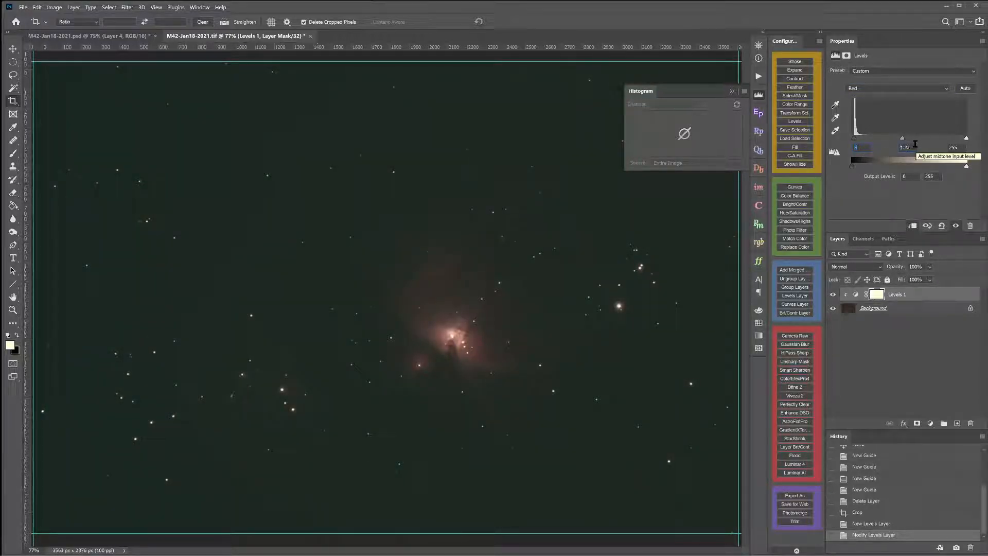
pyautogui.scroll(13, 915, 145)
pyautogui.scroll(4, 913, 145)
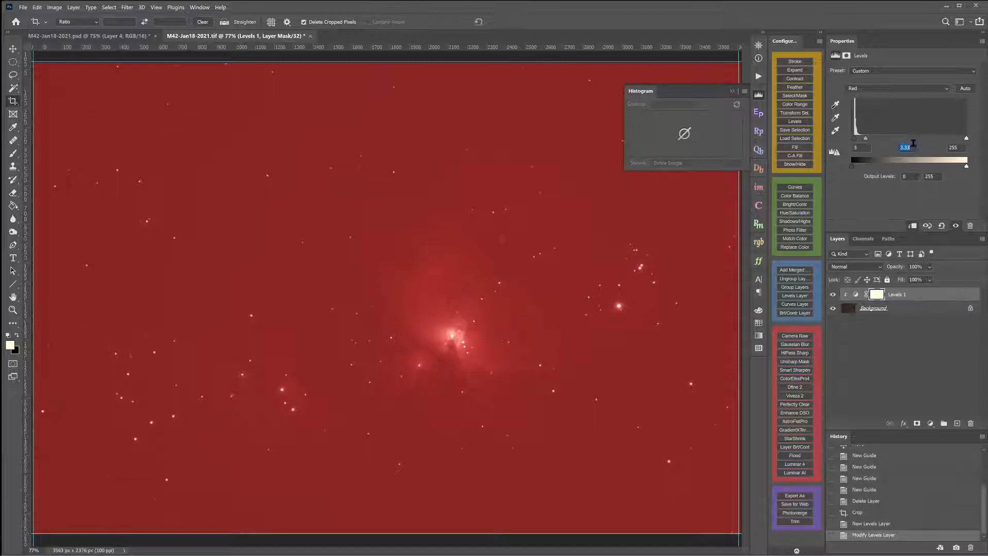
pyautogui.scroll(-1, 914, 144)
# Set the Green channel's shadow input to 2 and midtone input to 3.9 in Levels 1
pyautogui.click(872, 86)
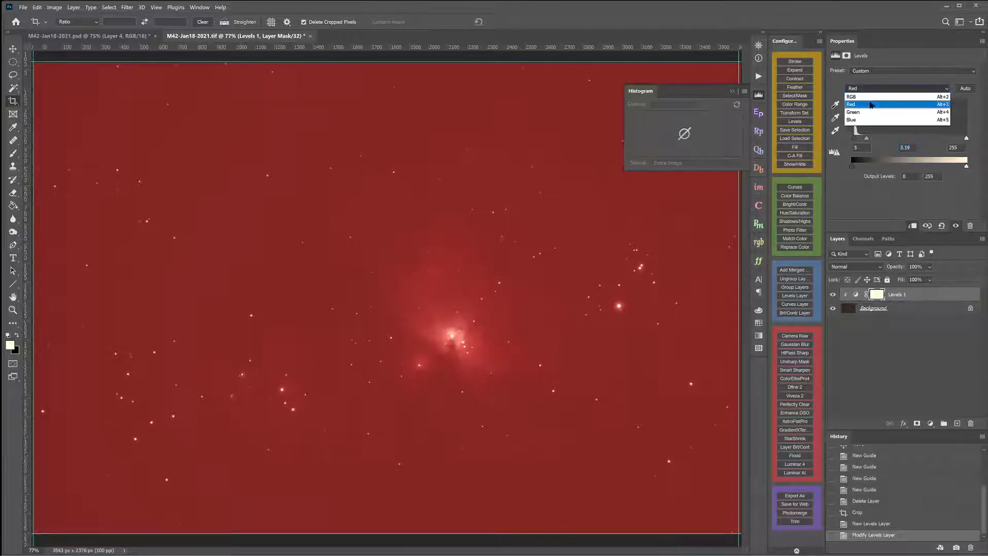
pyautogui.click(869, 111)
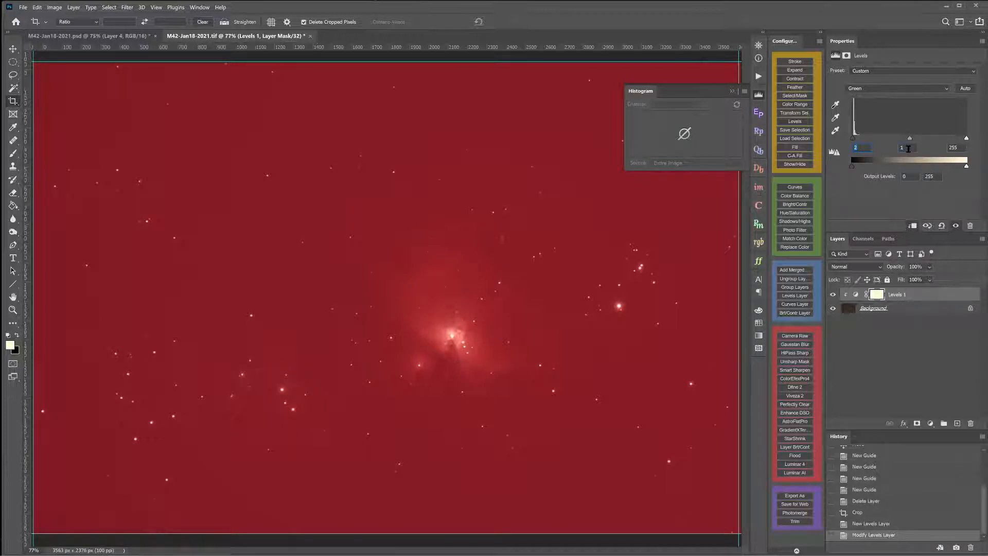
pyautogui.moveTo(910, 138); pyautogui.dragTo(888, 130)
pyautogui.press('Up')
pyautogui.press('Up')
pyautogui.press('Up')
pyautogui.press('Up')
pyautogui.press('Up')
pyautogui.press('Up')
pyautogui.press('Up')
pyautogui.press('Up')
pyautogui.press('Up')
pyautogui.press('Up')
pyautogui.press('Up')
pyautogui.press('Up')
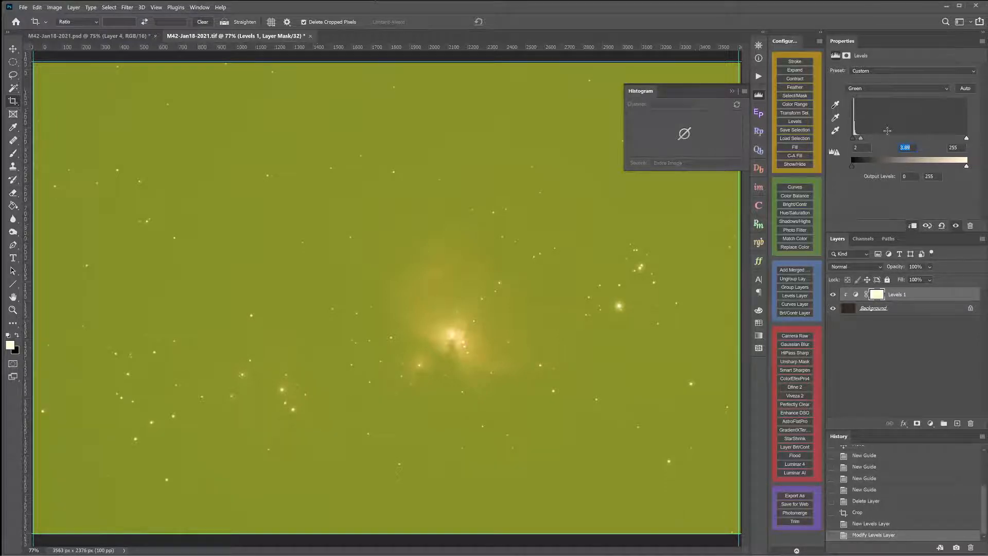
pyautogui.press('Up')
# Set the Blue channel's shadow input to 2 and midtone input to 3.8 in Levels 1
pyautogui.click(897, 88)
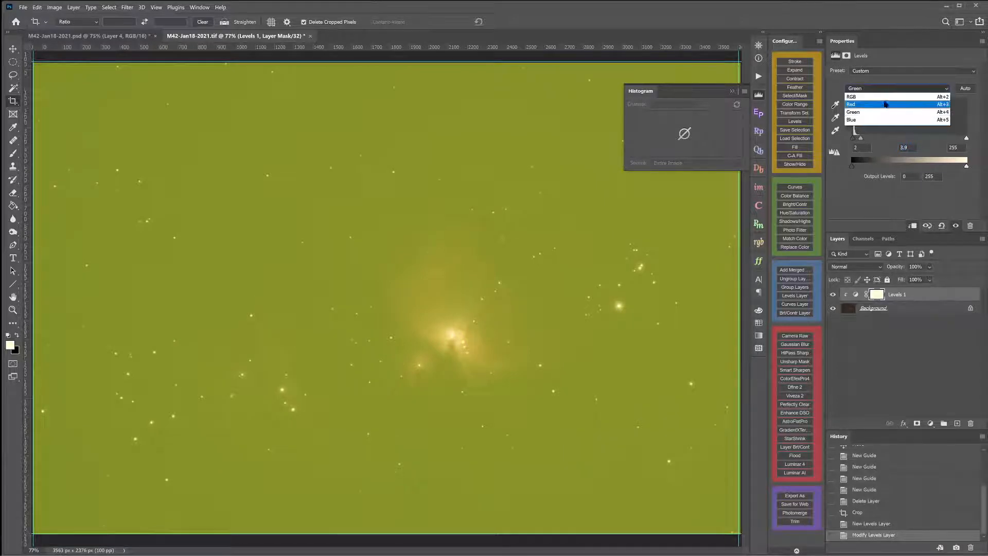
pyautogui.click(885, 104)
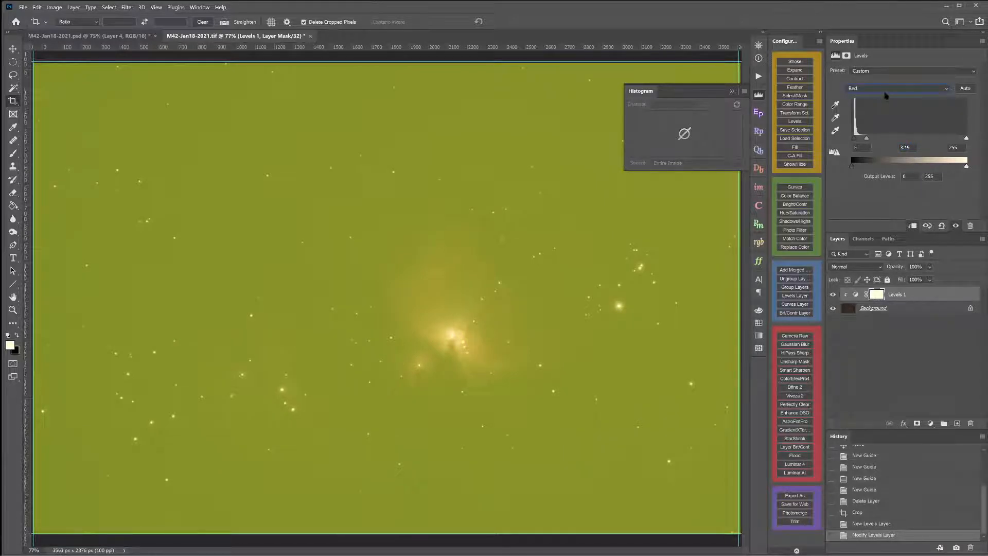
pyautogui.click(886, 90)
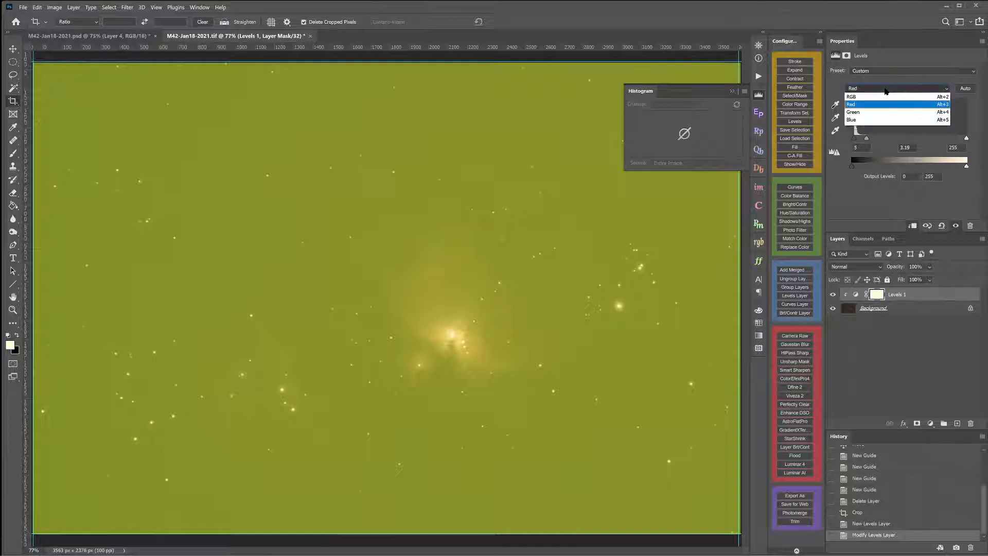
pyautogui.click(881, 120)
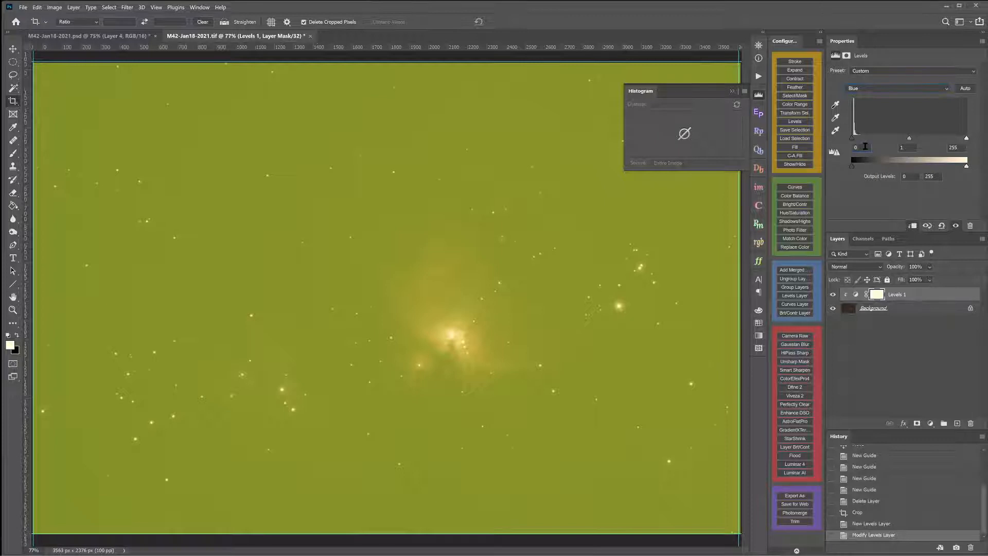
pyautogui.press('Up')
pyautogui.press('Up')
pyautogui.press('Up')
pyautogui.press('Up')
pyautogui.press('Up')
pyautogui.press('Up')
pyautogui.press('Up')
pyautogui.press('Up')
pyautogui.press('Up')
pyautogui.press('Up')
pyautogui.press('Up')
pyautogui.press('Up')
pyautogui.press('Up')
pyautogui.press('Up')
pyautogui.press('Up')
pyautogui.press('Up')
pyautogui.press('Up')
pyautogui.press('Up')
pyautogui.press('Up')
pyautogui.press('Up')
pyautogui.press('Up')
pyautogui.press('Return')
pyautogui.write('3')
pyautogui.press('Return')
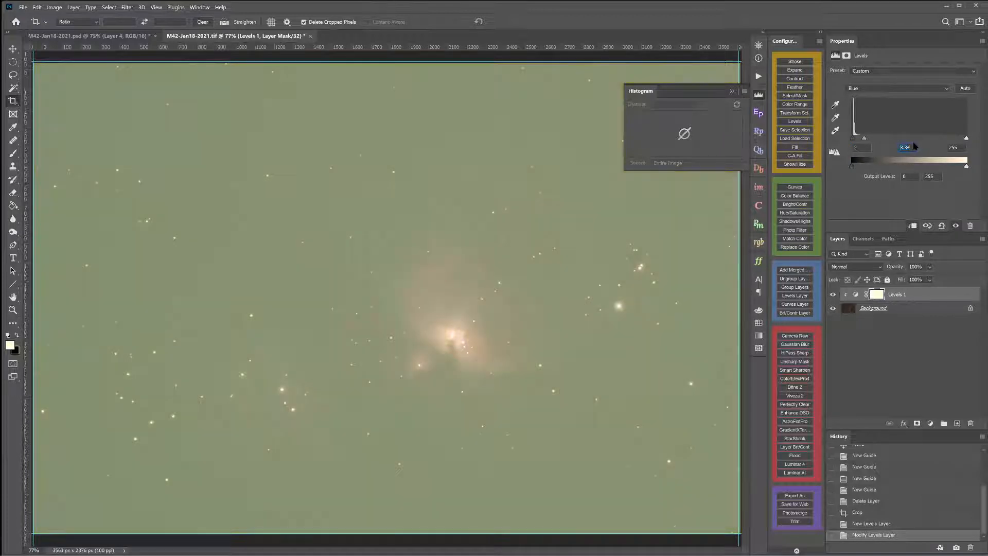
pyautogui.write('3.55')
pyautogui.press('Return')
pyautogui.hotkey('shift', 'Up')
pyautogui.press('Up')
pyautogui.press('Up')
pyautogui.press('Up')
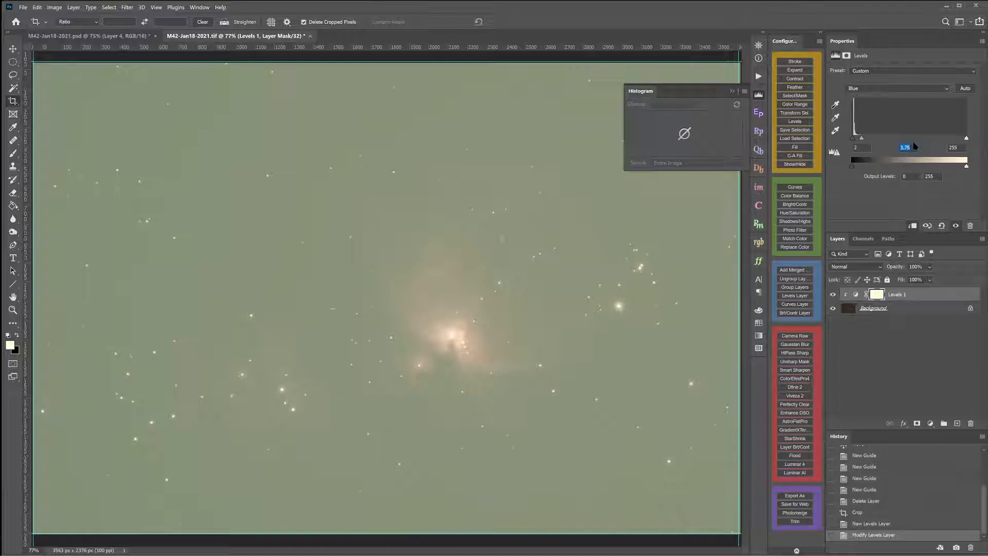
pyautogui.press('Up')
pyautogui.press('Up')
# Set the combined RGB channel's shadow input to 6 in Levels 1
pyautogui.click(873, 89)
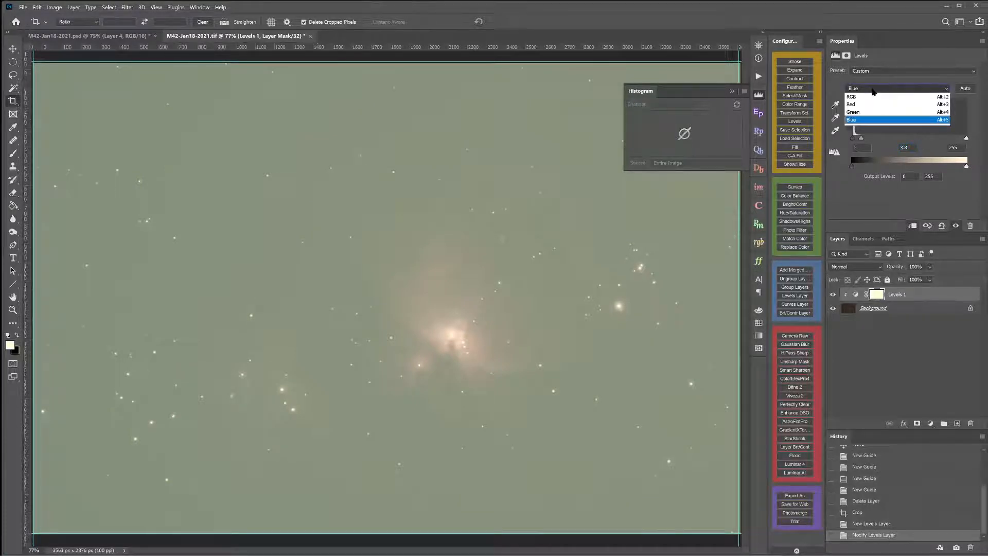
pyautogui.click(872, 97)
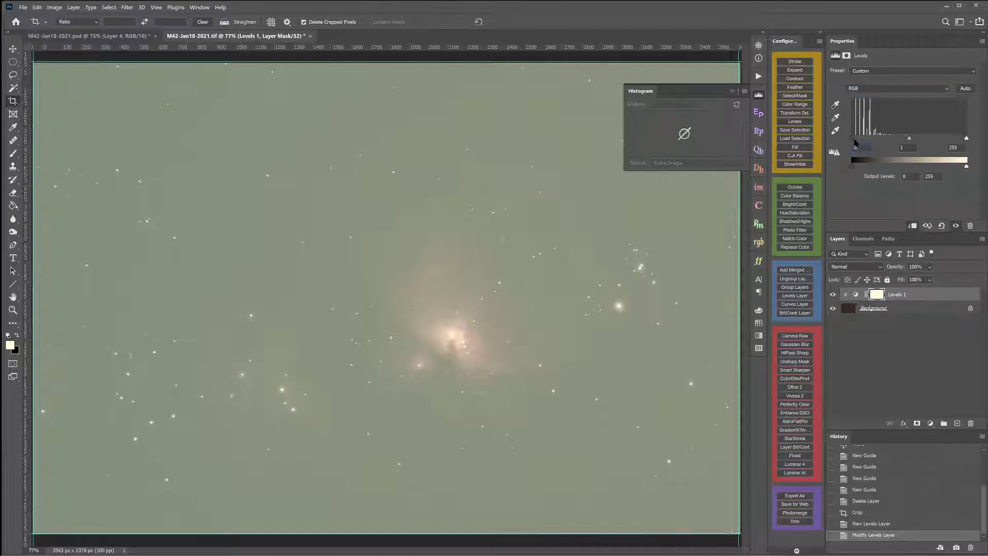
pyautogui.click(865, 147)
pyautogui.press('Up')
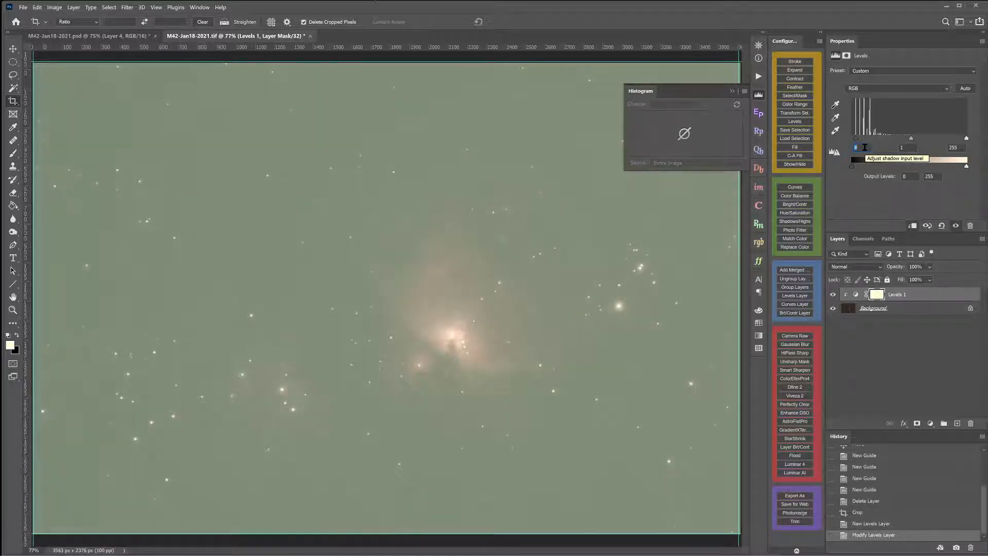
pyautogui.press('Down')
pyautogui.press('Down')
pyautogui.press('Down')
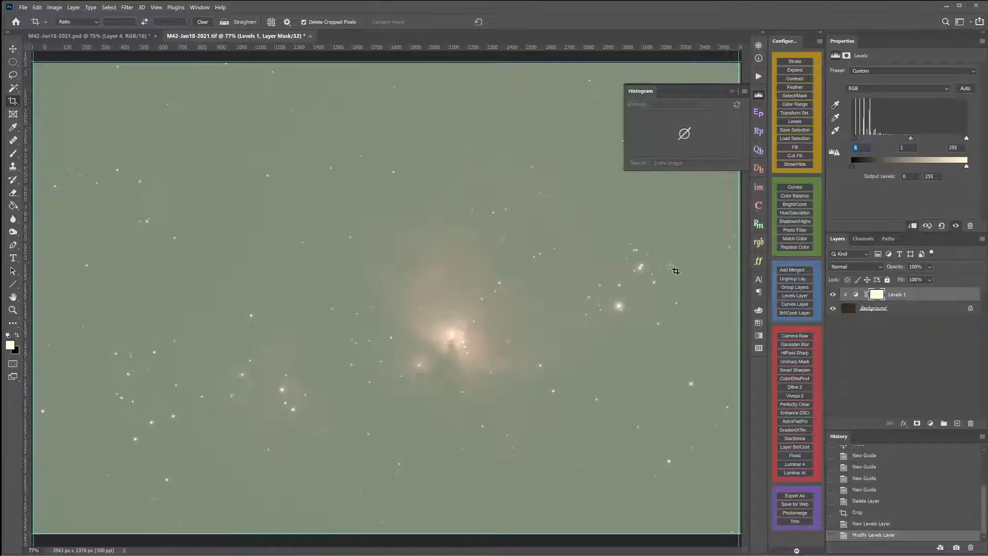
# Compare the image with and without the Levels 1 adjustment by toggling its visibility, then make Levels 1 the active layer
pyautogui.click(901, 346)
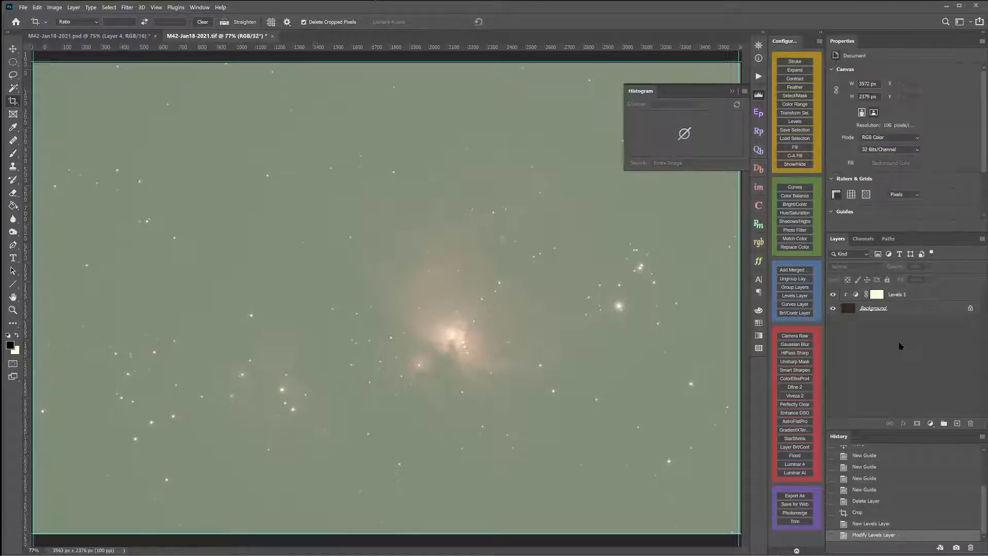
pyautogui.click(833, 294)
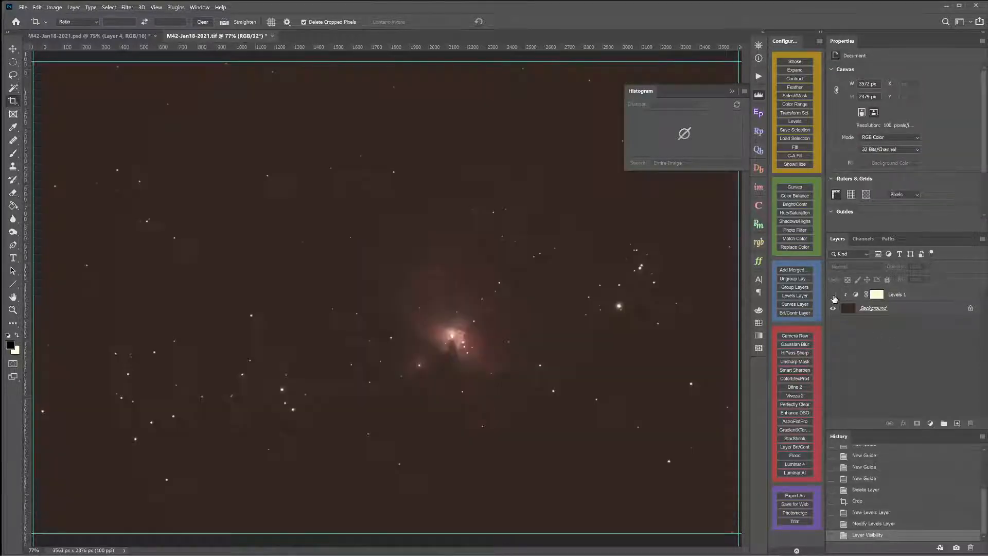
pyautogui.click(833, 295)
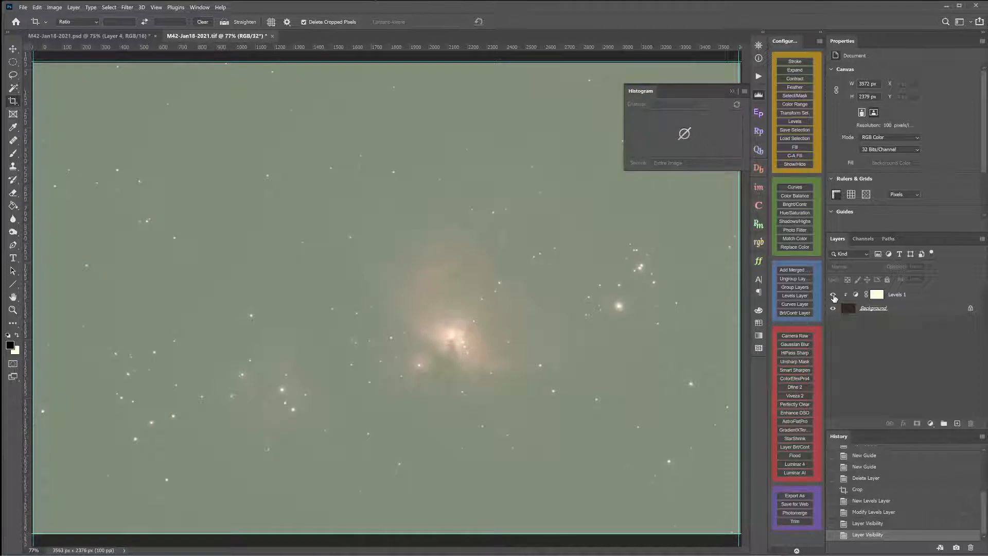
pyautogui.click(833, 295)
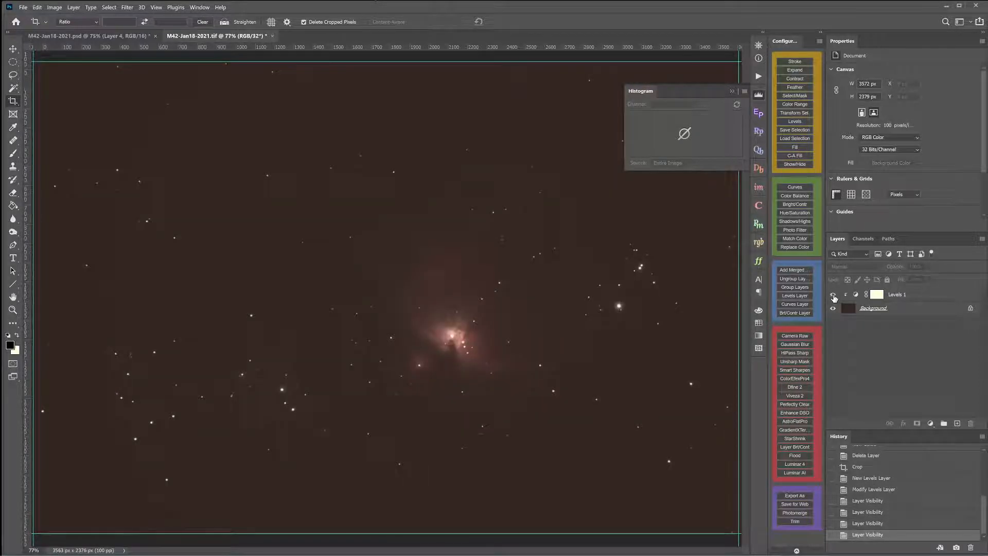
pyautogui.click(834, 296)
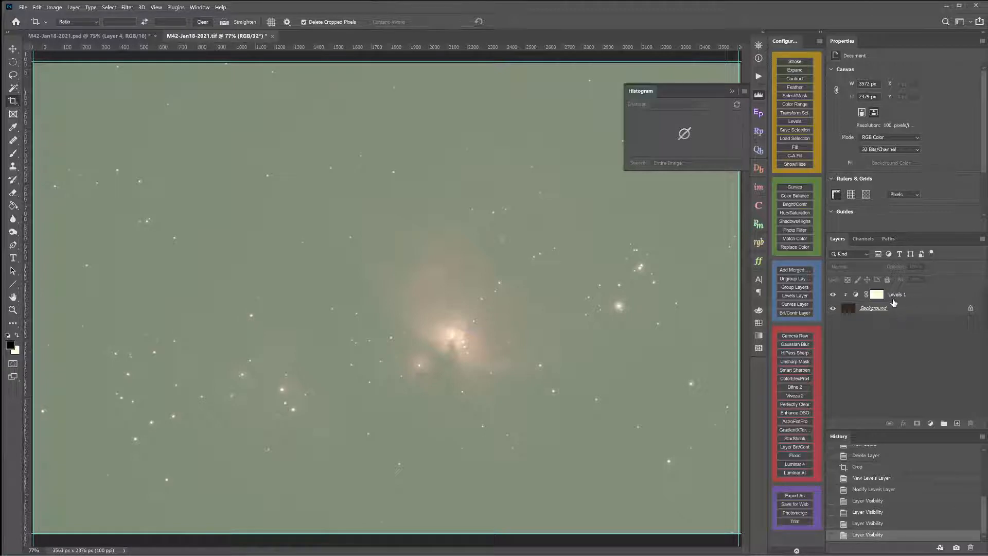
pyautogui.click(832, 297)
pyautogui.click(833, 297)
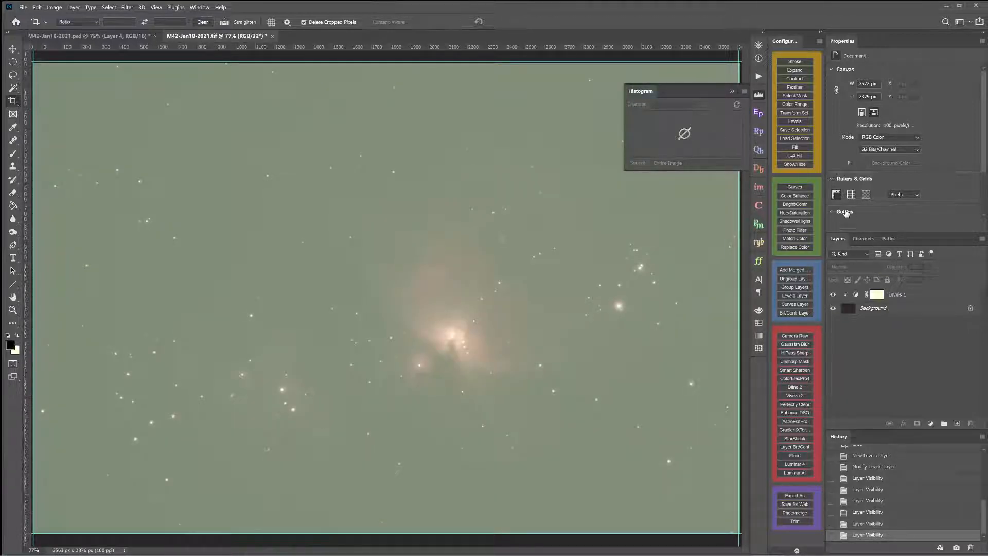
pyautogui.click(915, 298)
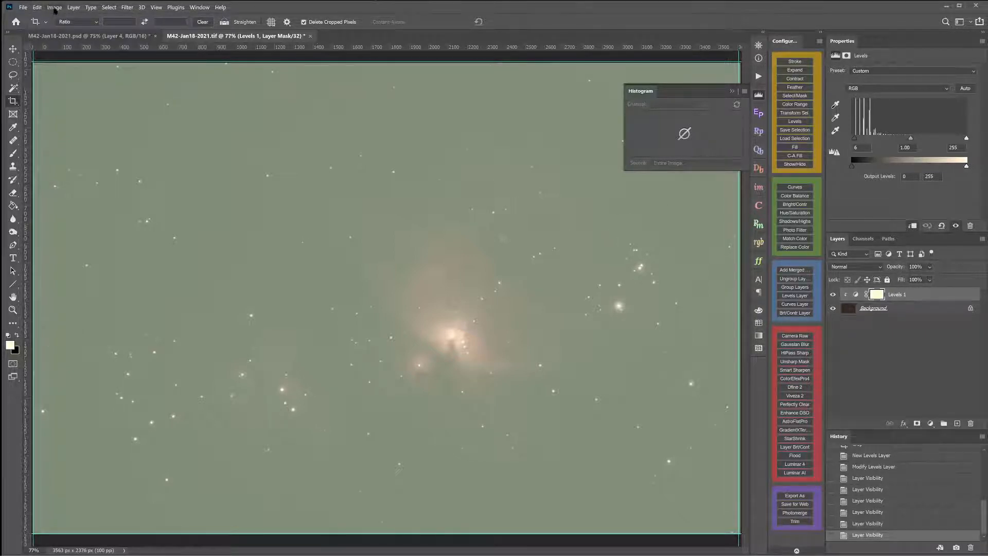
pyautogui.click(55, 7)
pyautogui.moveTo(107, 28)
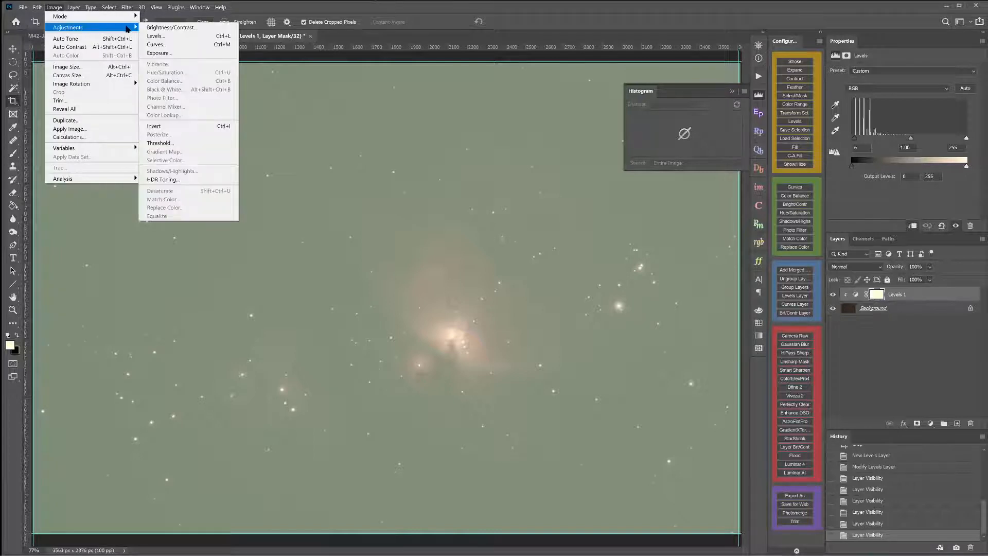
pyautogui.click(156, 44)
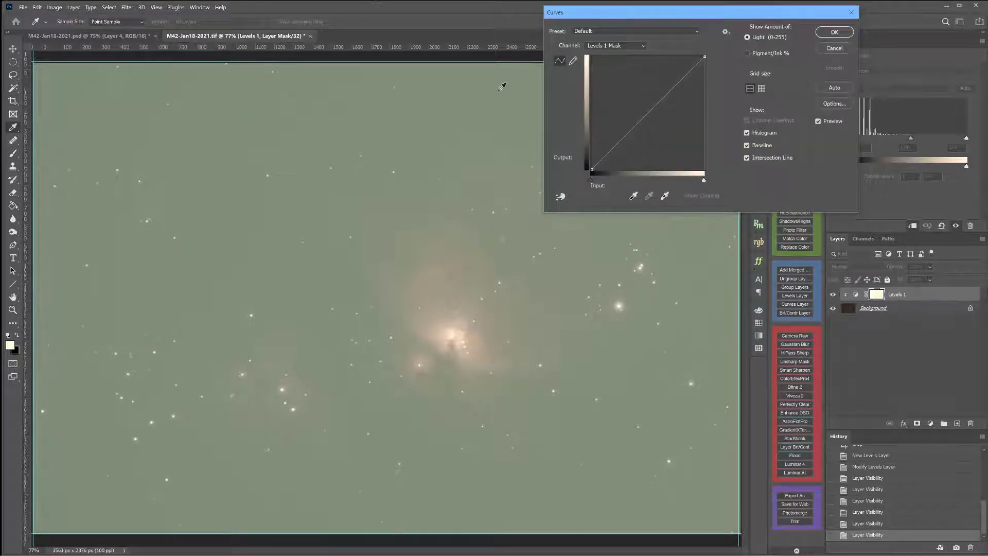
pyautogui.moveTo(660, 14); pyautogui.dragTo(781, 335)
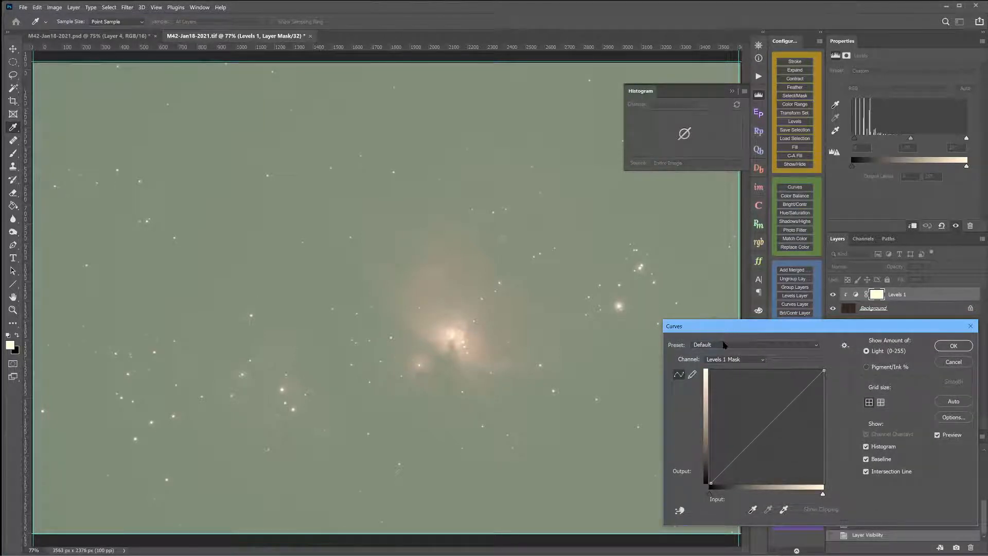
pyautogui.click(970, 326)
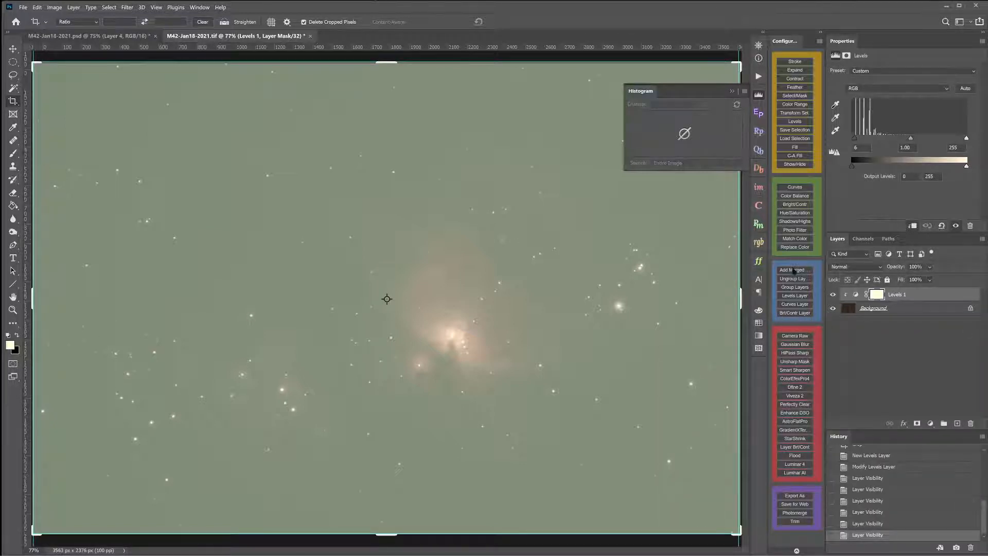
# Add a Curves adjustment layer above Levels 1 and move its RGB black point inward to the histogram's first peak
pyautogui.click(791, 304)
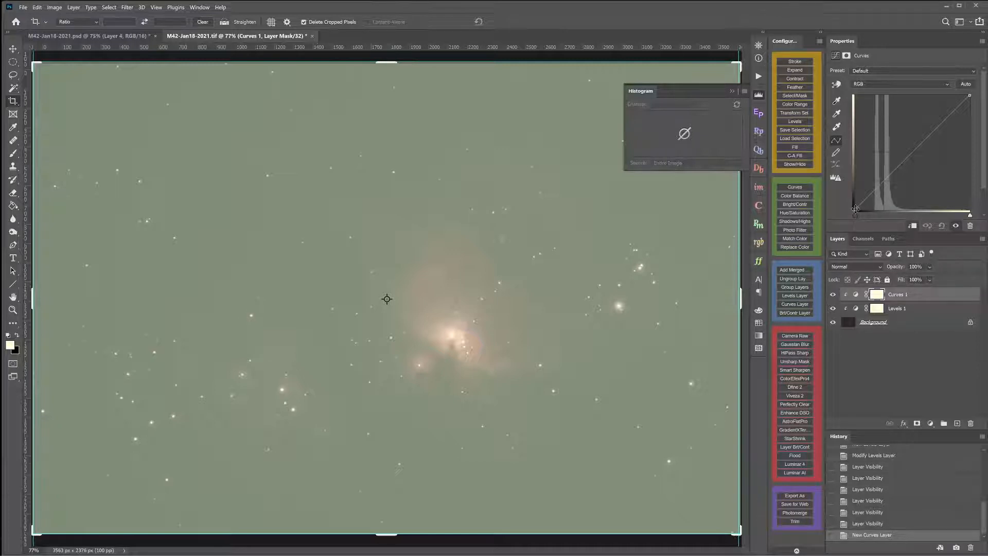
pyautogui.click(858, 210)
pyautogui.moveTo(857, 210); pyautogui.dragTo(869, 212)
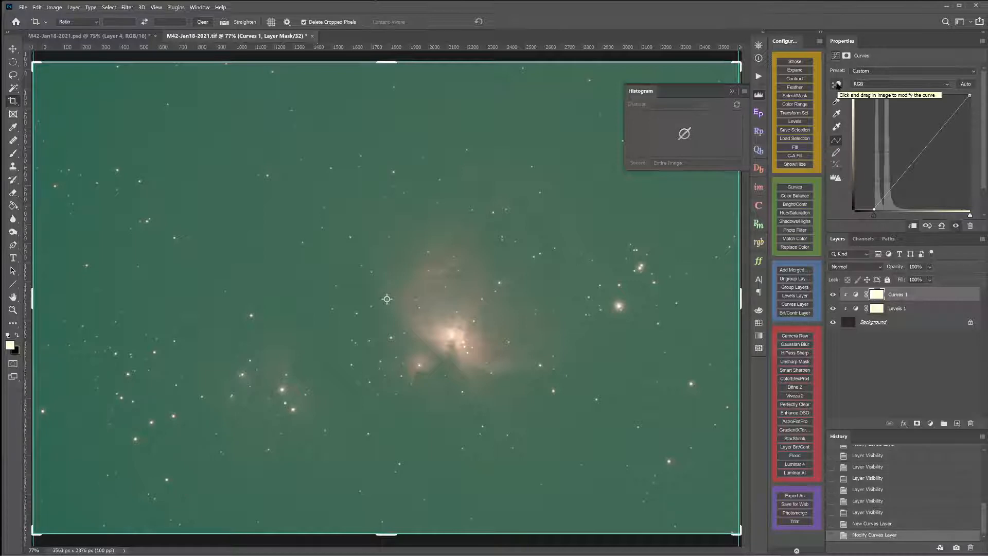
# Darken the sky background by sampling it with Curves' on-image adjustment and lowering that point, undoing the first attempt
pyautogui.click(837, 84)
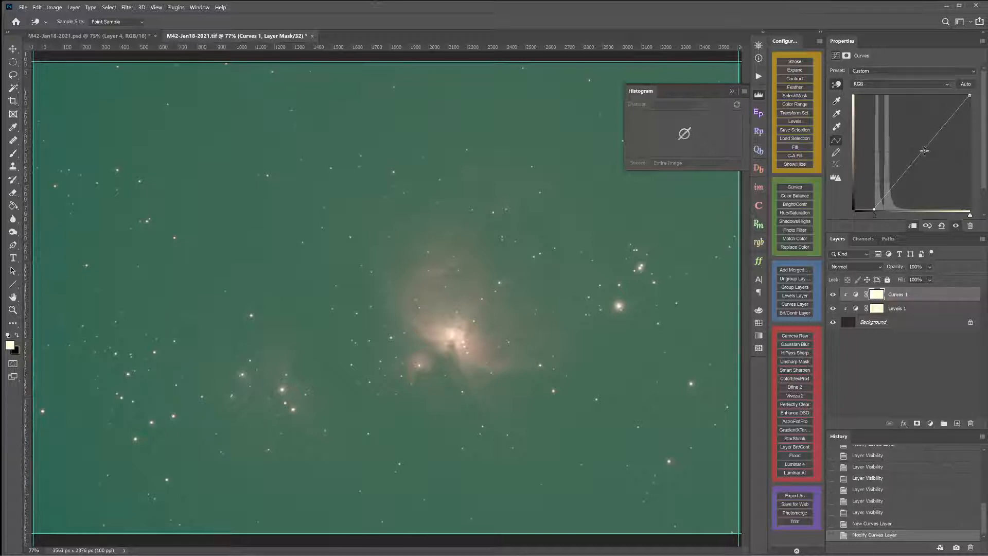
pyautogui.click(885, 195)
pyautogui.moveTo(192, 178); pyautogui.dragTo(191, 182)
pyautogui.moveTo(191, 182); pyautogui.dragTo(190, 200)
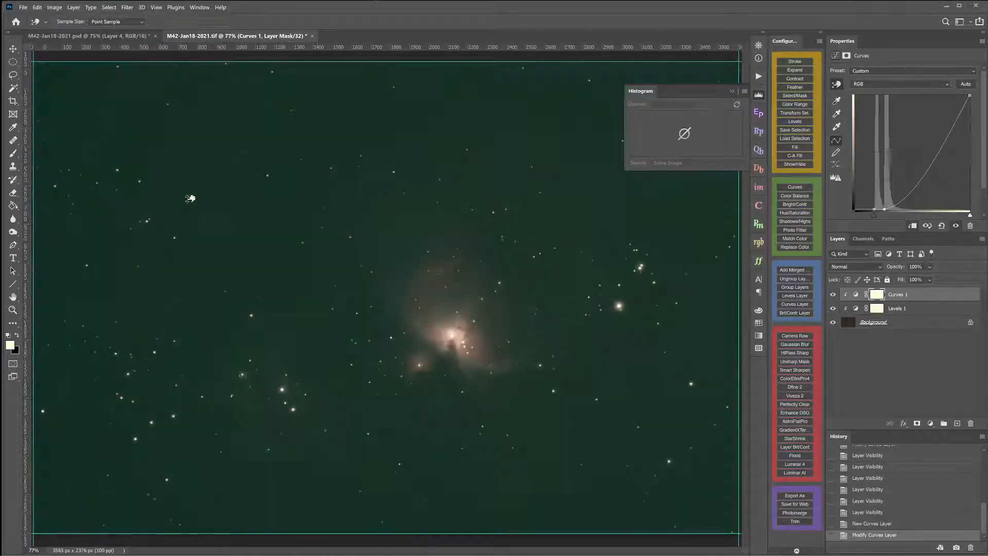
pyautogui.hotkey('ctrl', 'z')
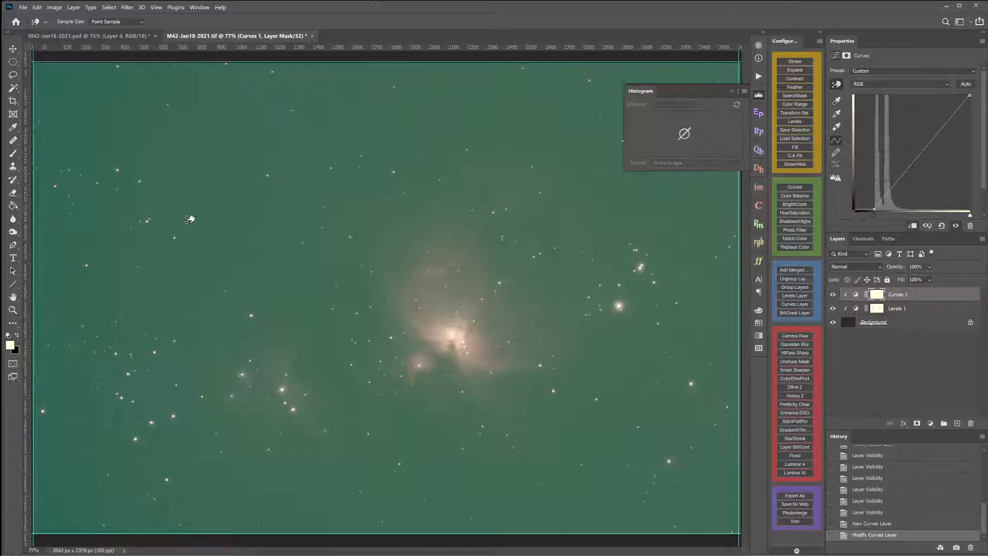
pyautogui.moveTo(196, 203); pyautogui.dragTo(192, 190)
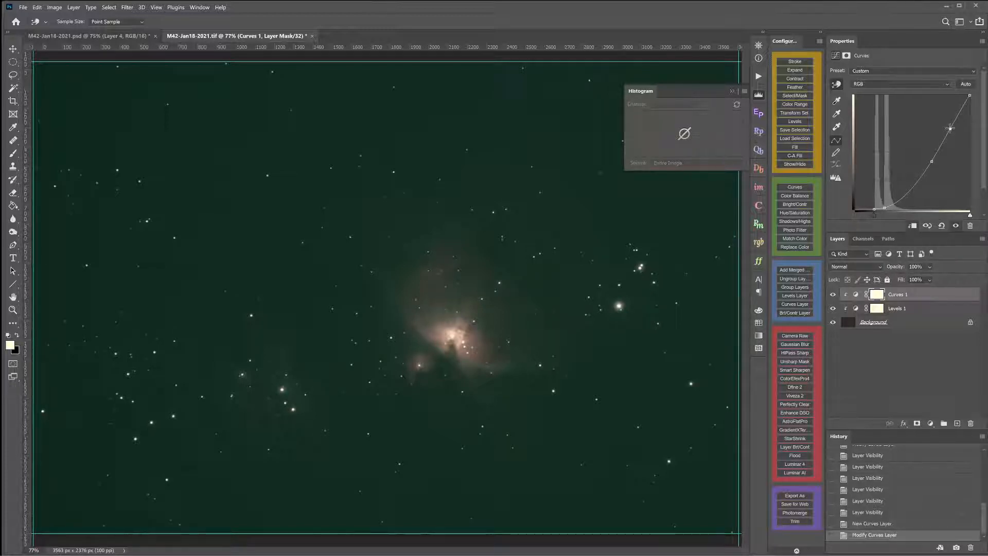
# Try an S-shaped RGB curve in Curves 1 by moving the midtone point down and raising a highlight point
pyautogui.moveTo(949, 128); pyautogui.dragTo(950, 119)
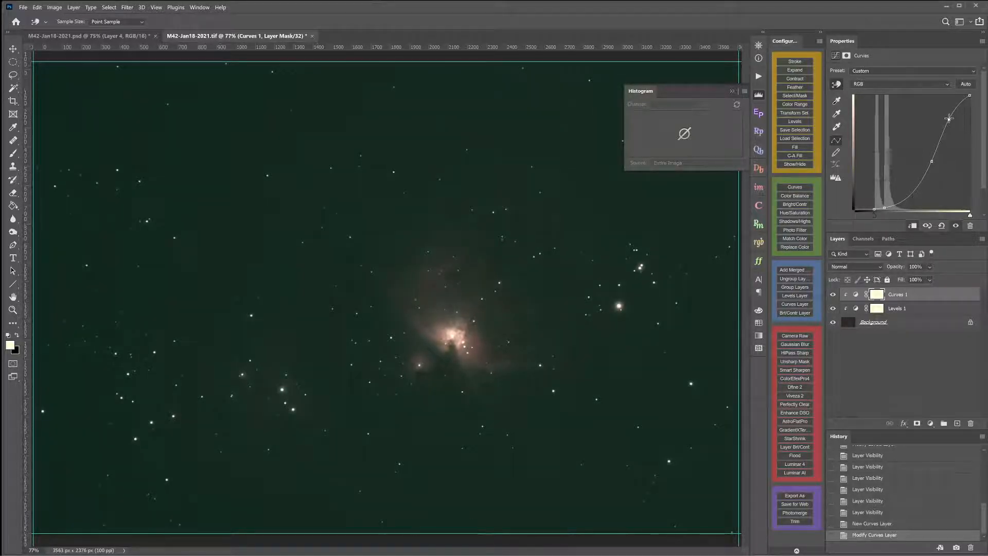
pyautogui.moveTo(949, 118); pyautogui.dragTo(977, 83)
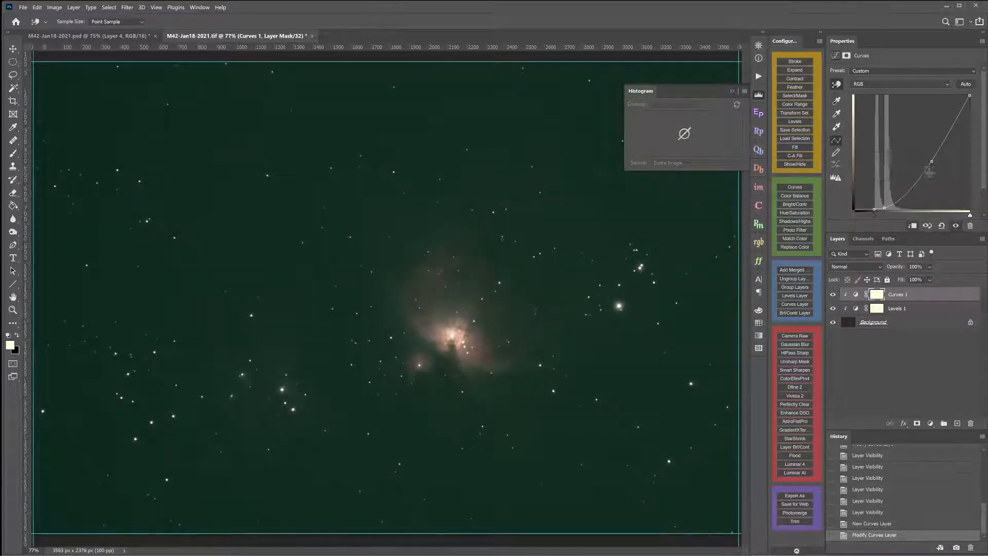
pyautogui.moveTo(931, 160); pyautogui.dragTo(917, 179)
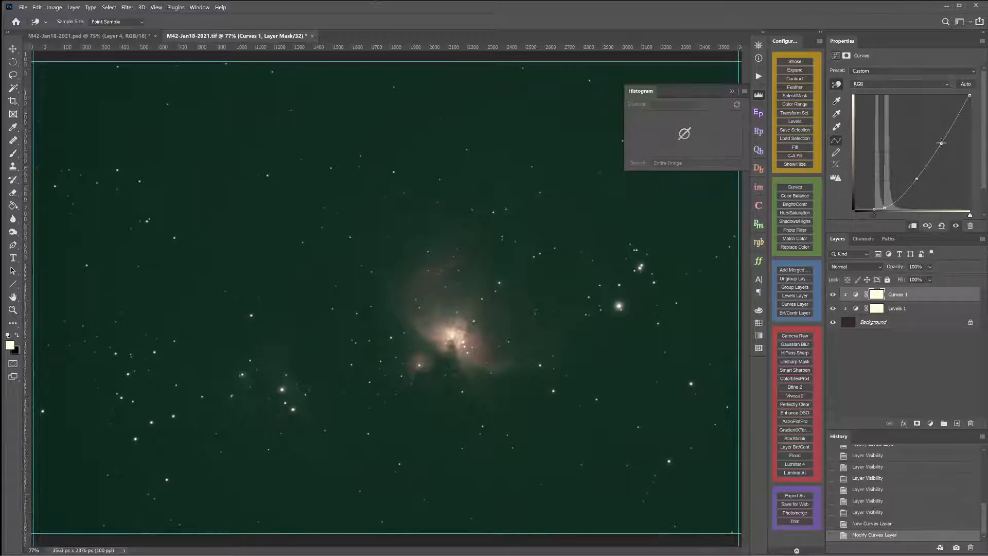
pyautogui.moveTo(942, 143); pyautogui.dragTo(933, 138)
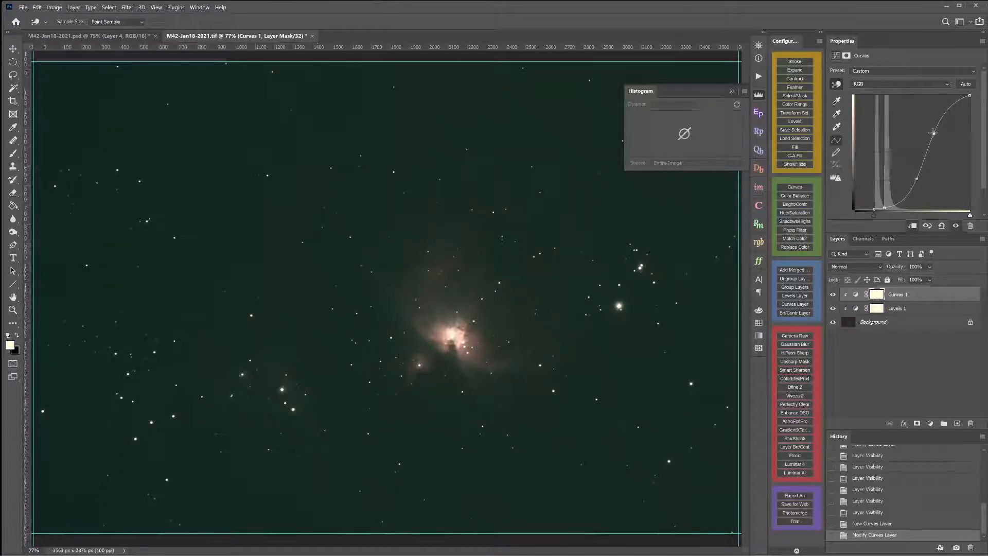
pyautogui.moveTo(935, 132); pyautogui.dragTo(932, 140)
pyautogui.moveTo(931, 140); pyautogui.dragTo(938, 132)
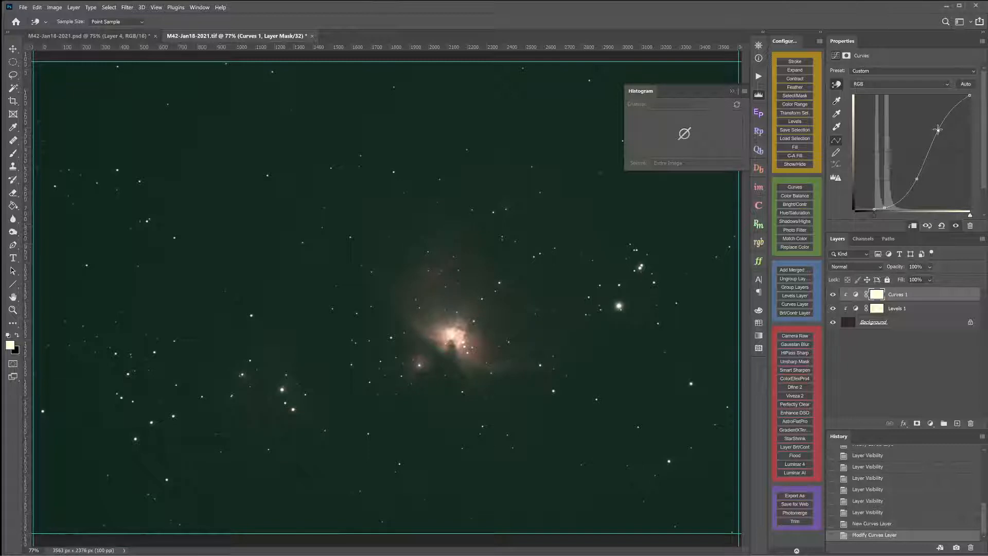
pyautogui.moveTo(937, 129); pyautogui.dragTo(935, 128)
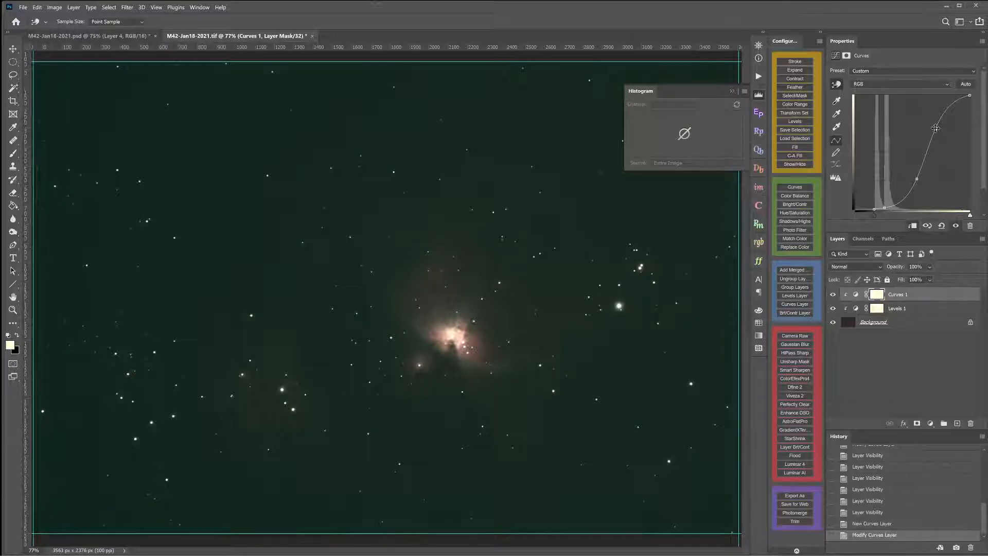
# Compare the image with and without Curves 1 by toggling the layer's visibility twice
pyautogui.click(834, 294)
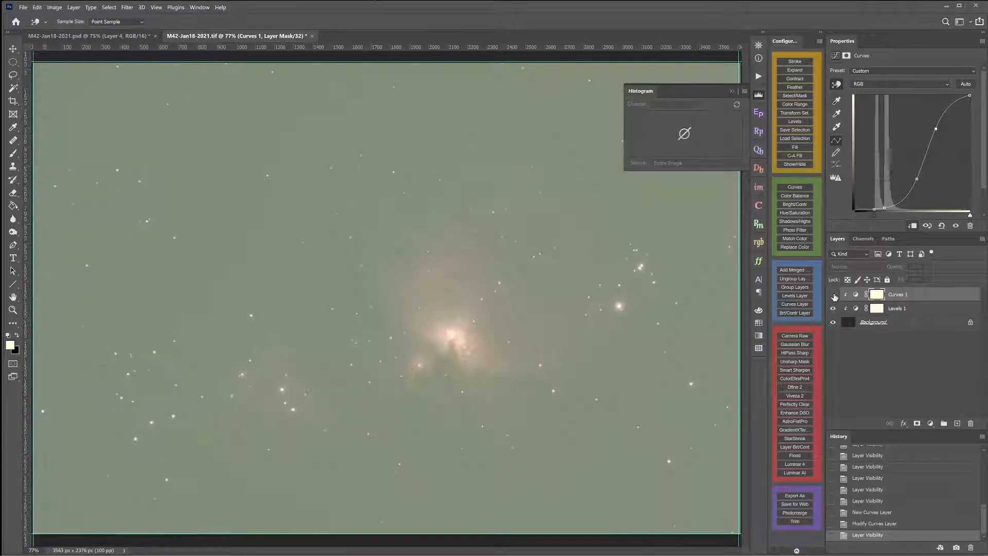
pyautogui.click(834, 295)
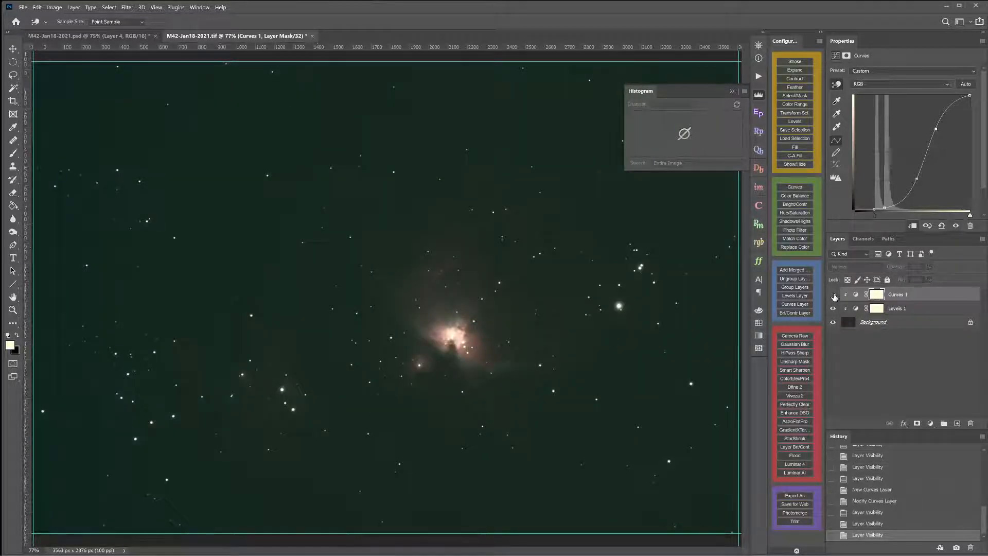
pyautogui.click(834, 294)
pyautogui.click(834, 294)
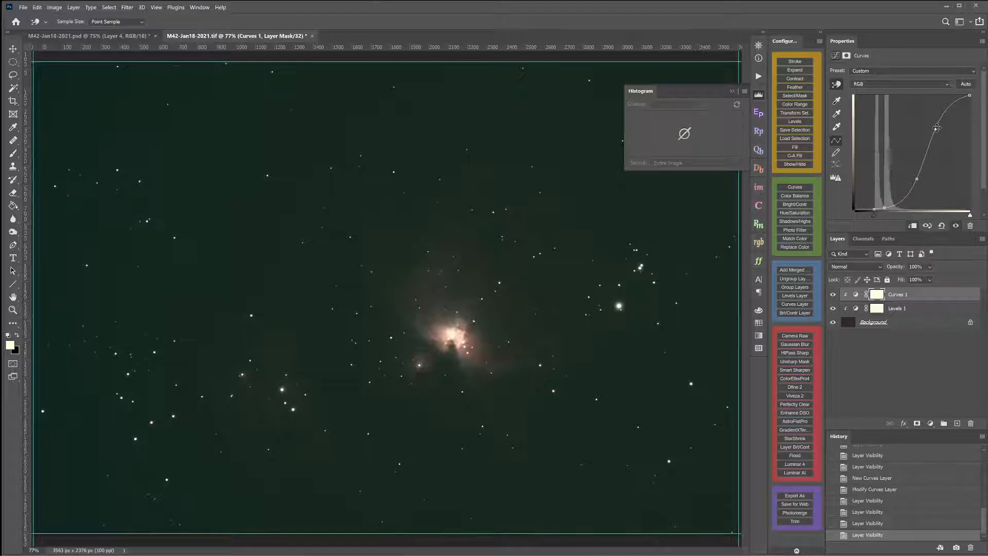
# Remove the highlight, sampled nebula and midtone points from the Curves 1 curve, keeping only the black and sky background points
pyautogui.moveTo(936, 128); pyautogui.dragTo(984, 123)
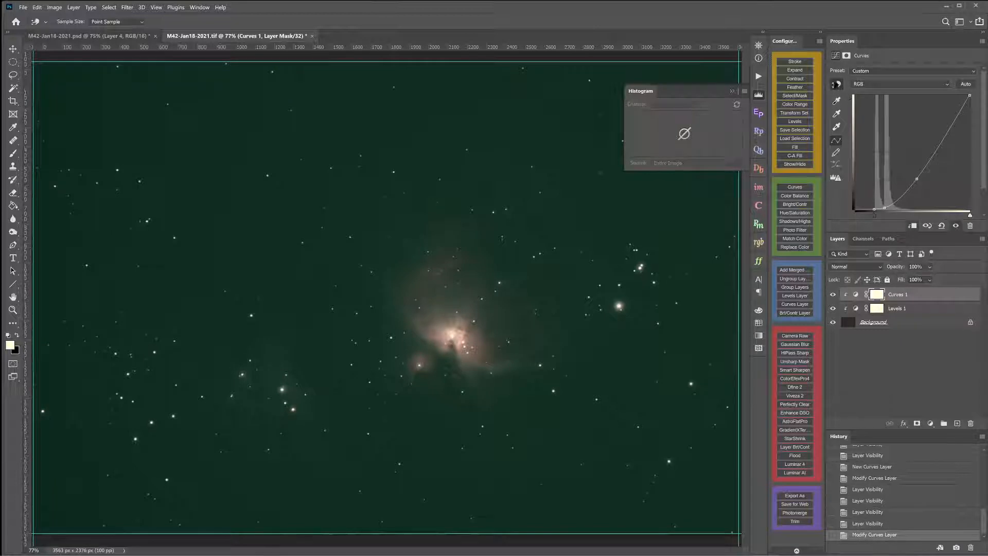
pyautogui.click(837, 85)
pyautogui.moveTo(480, 346)
pyautogui.mouseDown()
pyautogui.moveTo(479, 319)
pyautogui.moveTo(477, 345)
pyautogui.mouseUp()
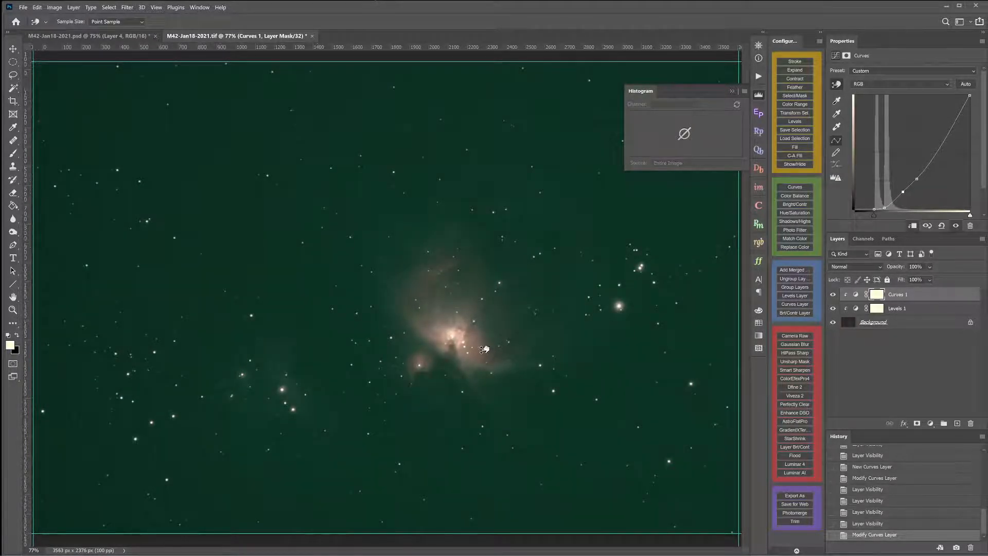
pyautogui.moveTo(484, 348); pyautogui.dragTo(518, 347)
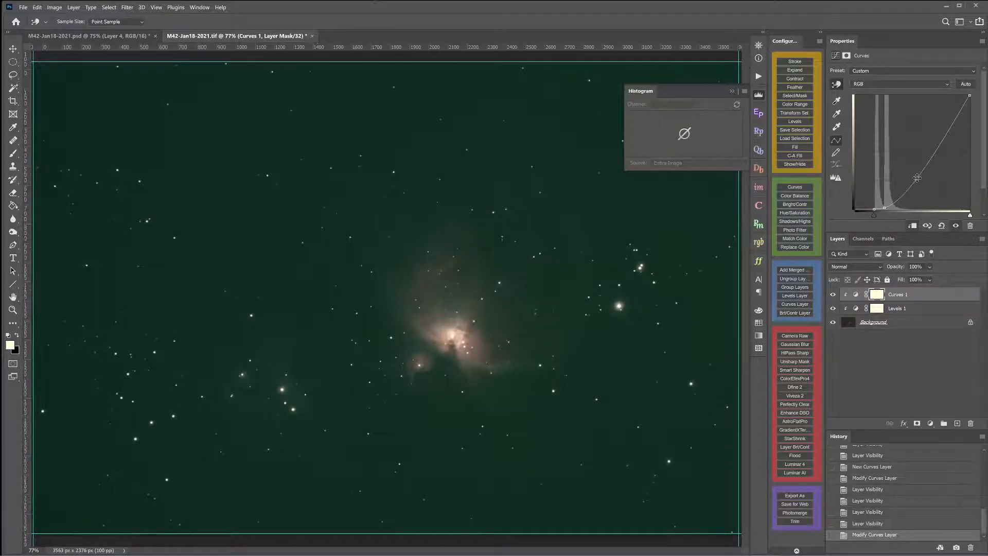
pyautogui.moveTo(917, 181); pyautogui.dragTo(974, 96)
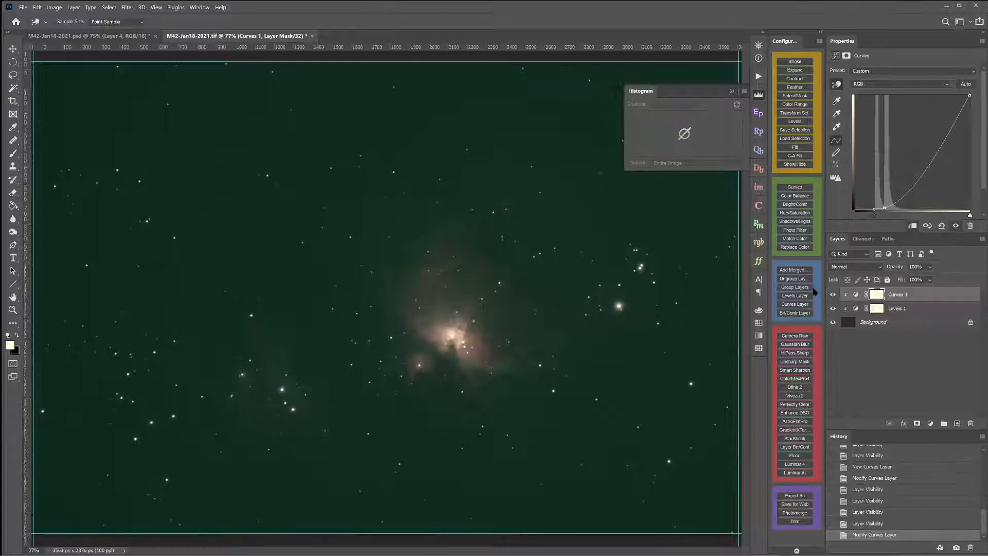
# Stamp all visible layers into a new merged layer on top and hide Curves 1, Levels 1 and Background
pyautogui.hotkey('ctrl', 'shift', 'alt', 'n')
pyautogui.press('c')
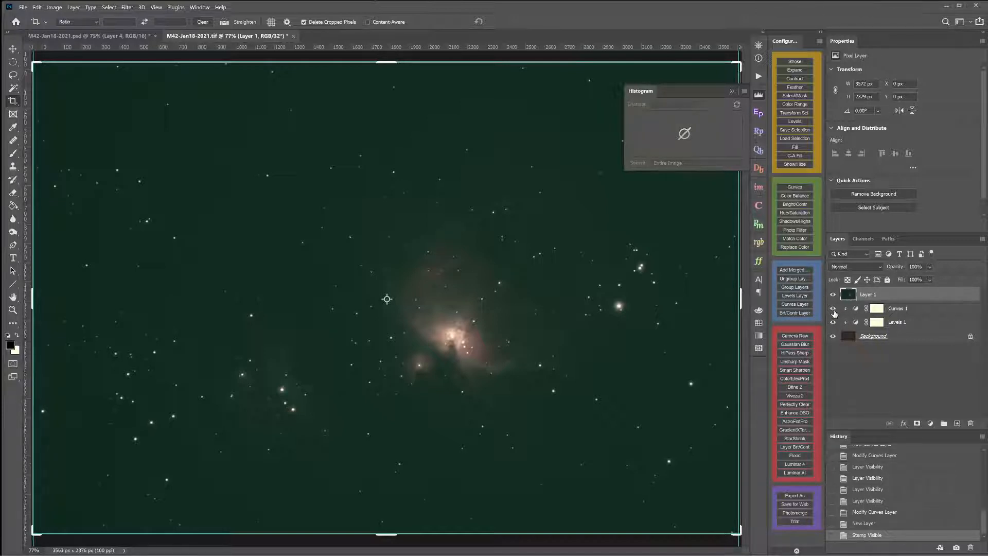
pyautogui.moveTo(834, 311); pyautogui.dragTo(835, 343)
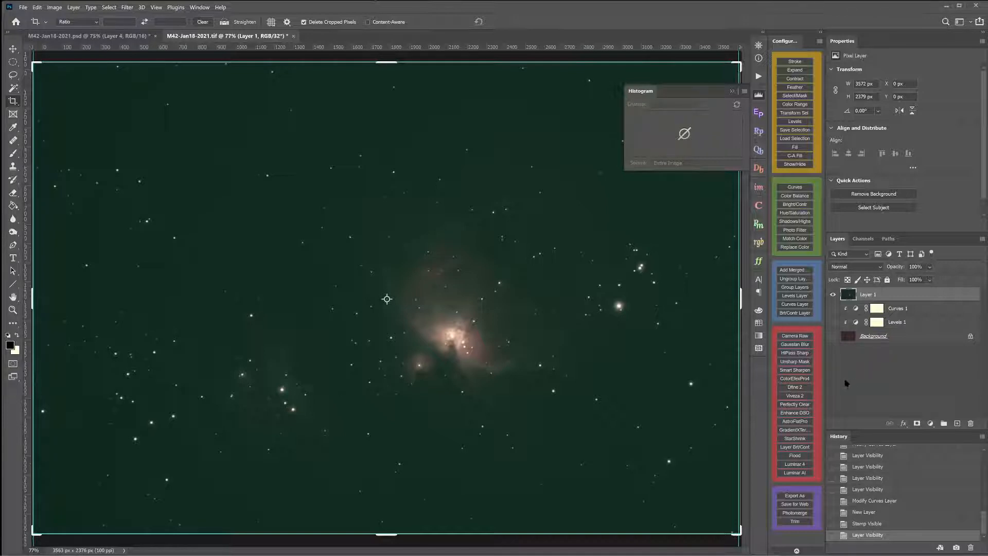
# Rename the merged layer to 16bit Conversion
pyautogui.doubleClick(882, 296)
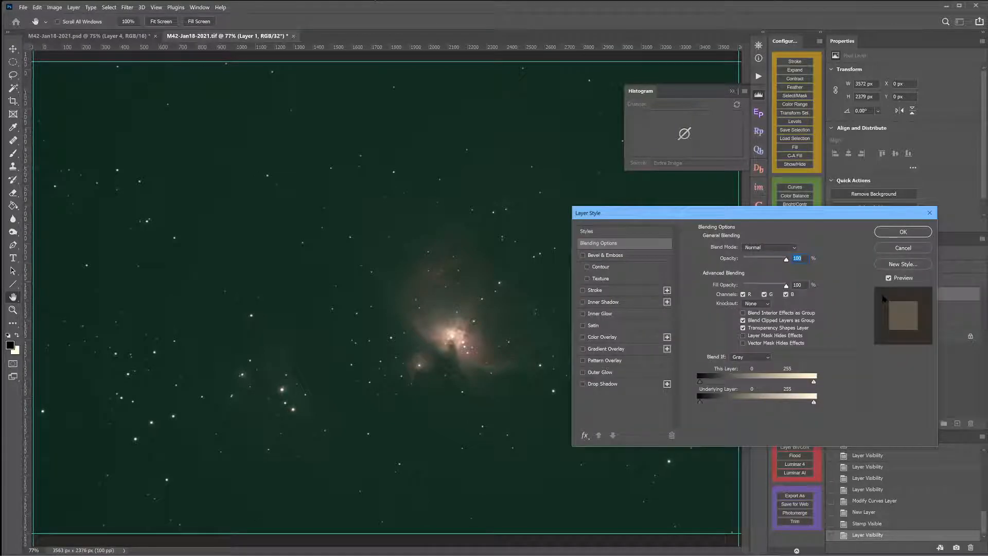
pyautogui.click(902, 248)
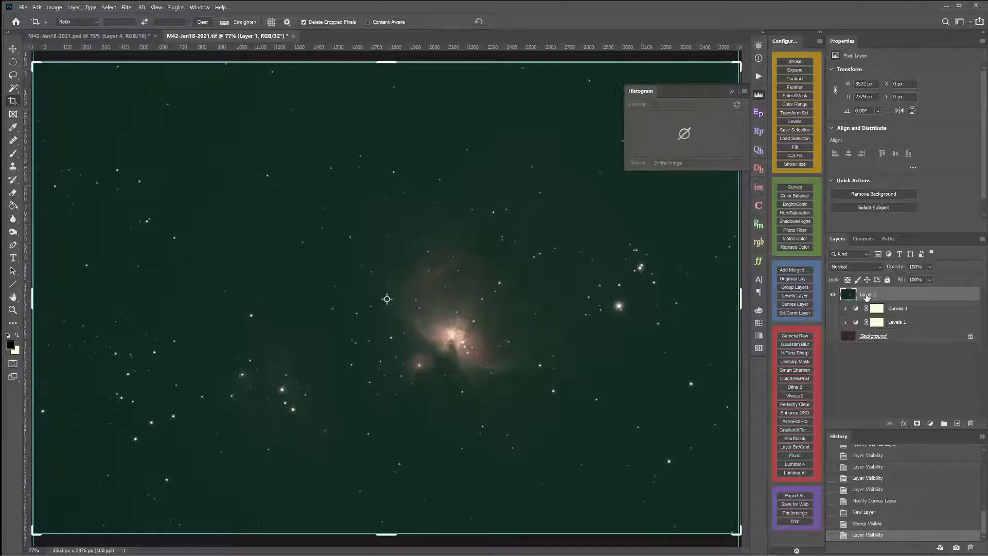
pyautogui.rightClick(871, 295)
pyautogui.click(889, 425)
pyautogui.doubleClick(875, 295)
pyautogui.write('15')
pyautogui.press('BackSpace')
pyautogui.write('6bit Conversion')
pyautogui.press('Return')
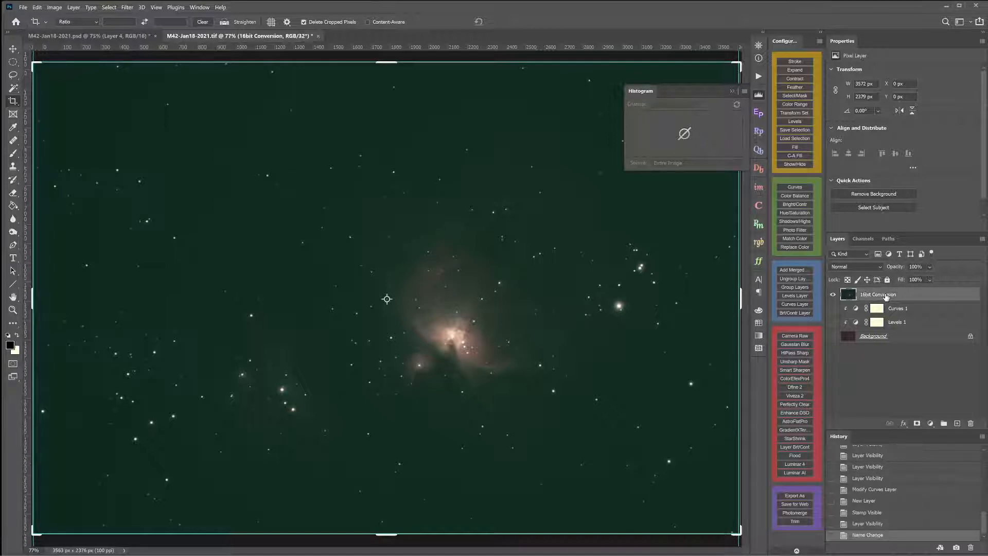
# Convert the document to 16 bits per channel without merging the layers
pyautogui.click(49, 7)
pyautogui.moveTo(92, 16)
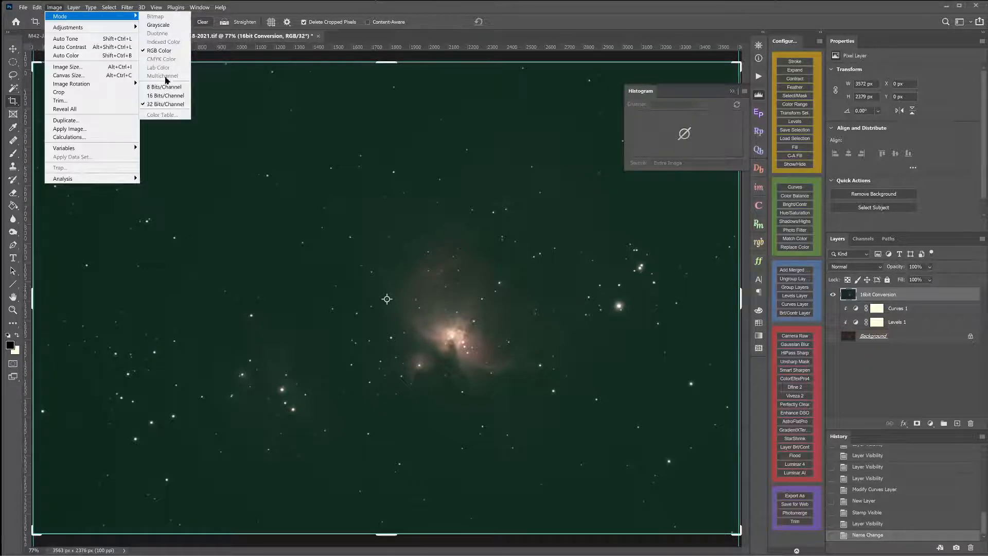
pyautogui.click(163, 97)
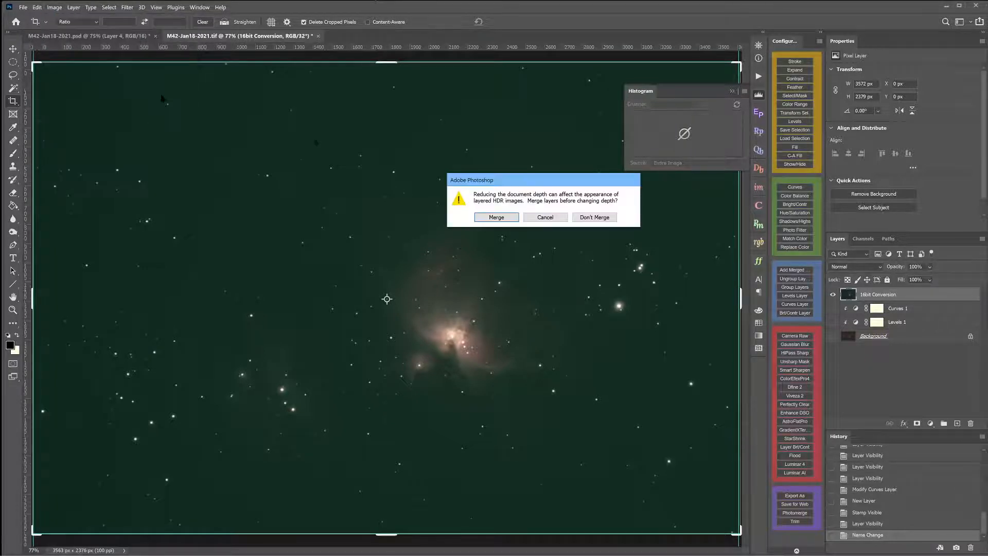
pyautogui.click(589, 218)
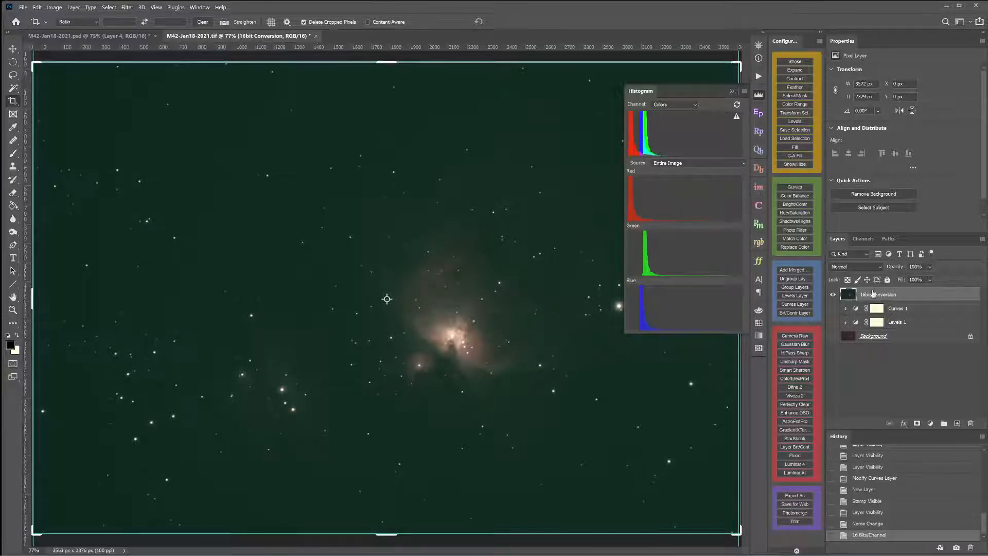
# Try duplicating the 16bit Conversion layer, then revert the document to the 16 Bits/Channel history state
pyautogui.rightClick(894, 298)
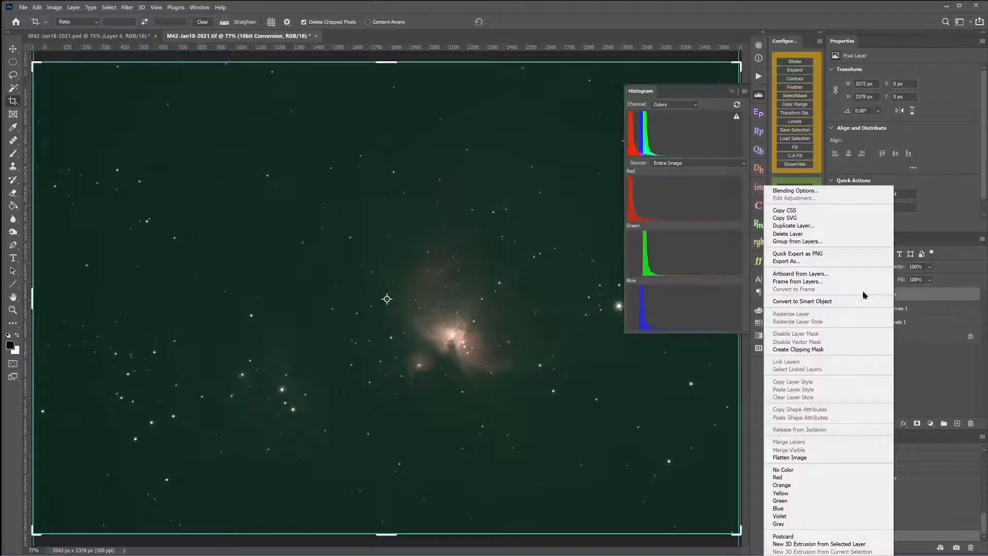
pyautogui.click(801, 227)
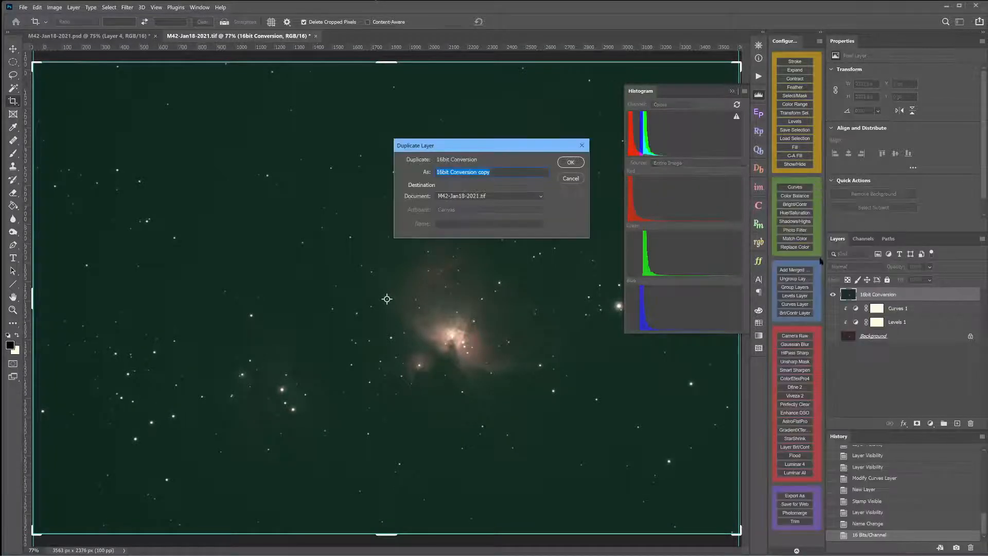
pyautogui.click(572, 163)
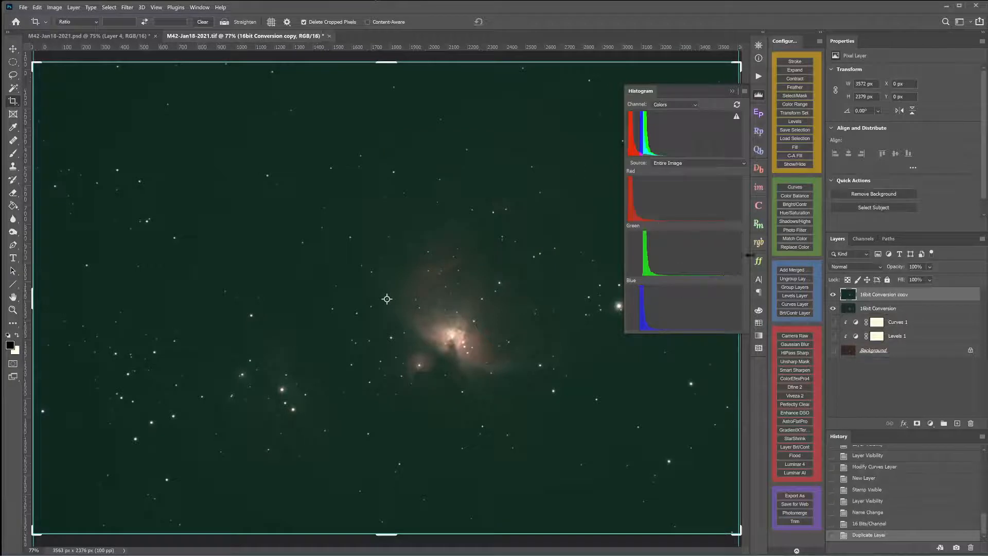
pyautogui.doubleClick(890, 294)
pyautogui.press('Return')
pyautogui.click(875, 523)
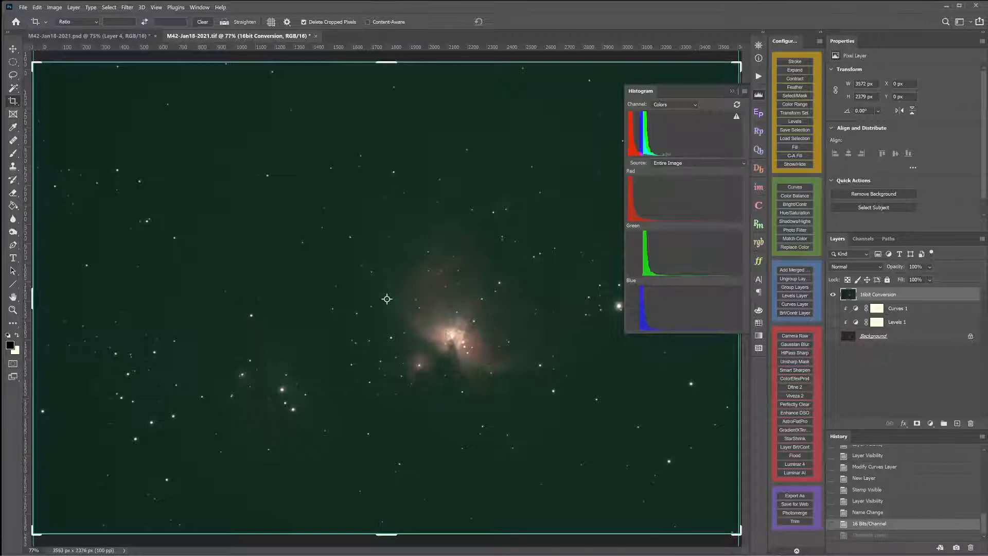
# Add a clipped Levels layer above 16bit Conversion and set its Red channel midtone to 1.46
pyautogui.click(794, 297)
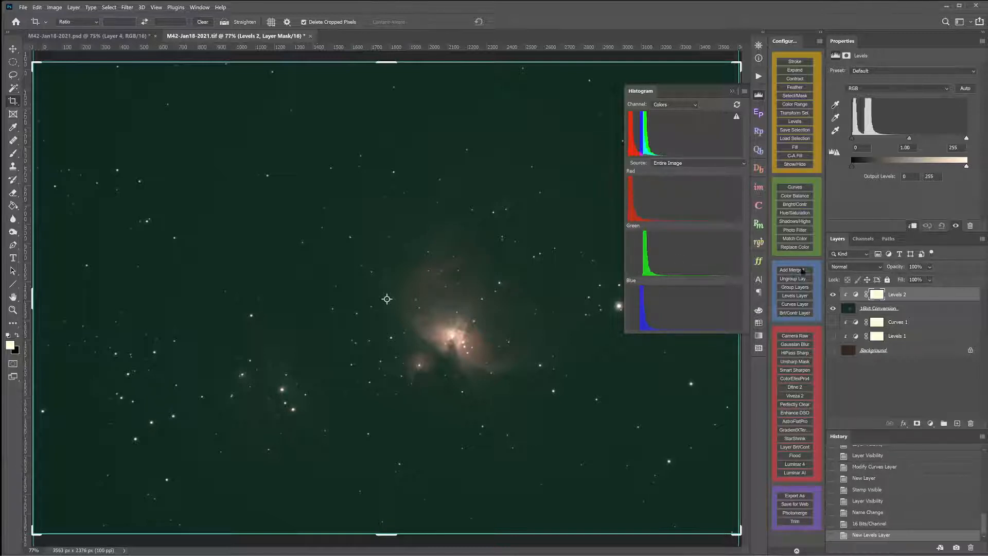
pyautogui.click(862, 89)
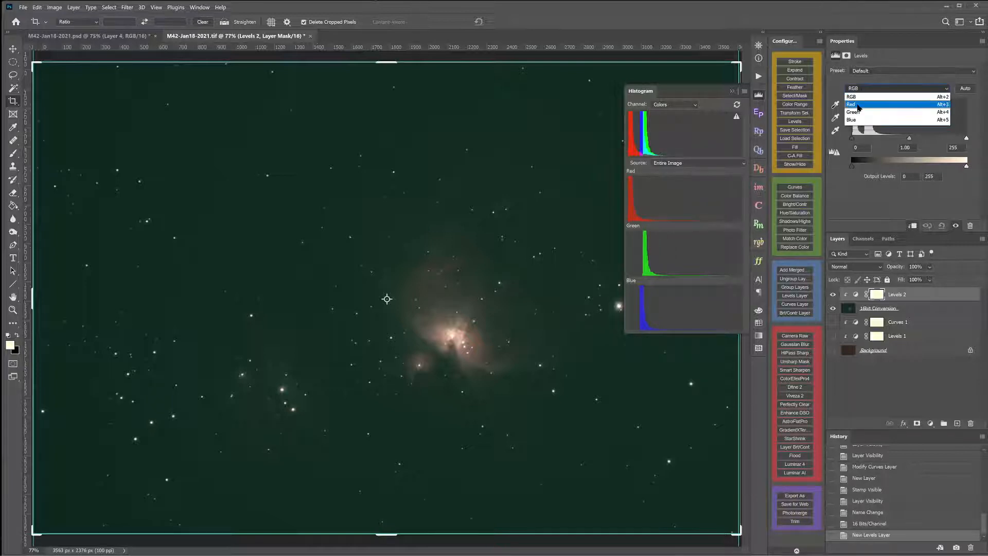
pyautogui.click(864, 104)
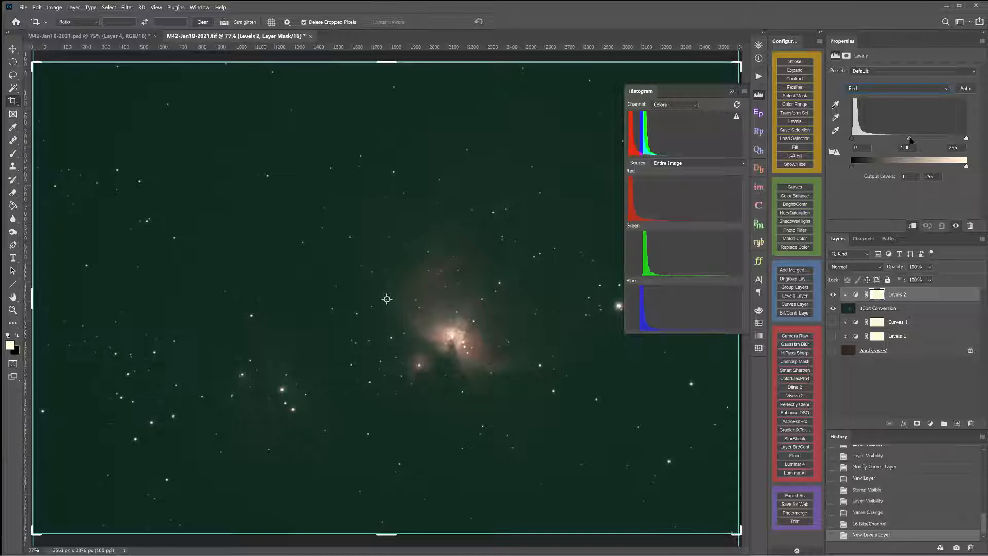
pyautogui.moveTo(909, 139); pyautogui.dragTo(896, 140)
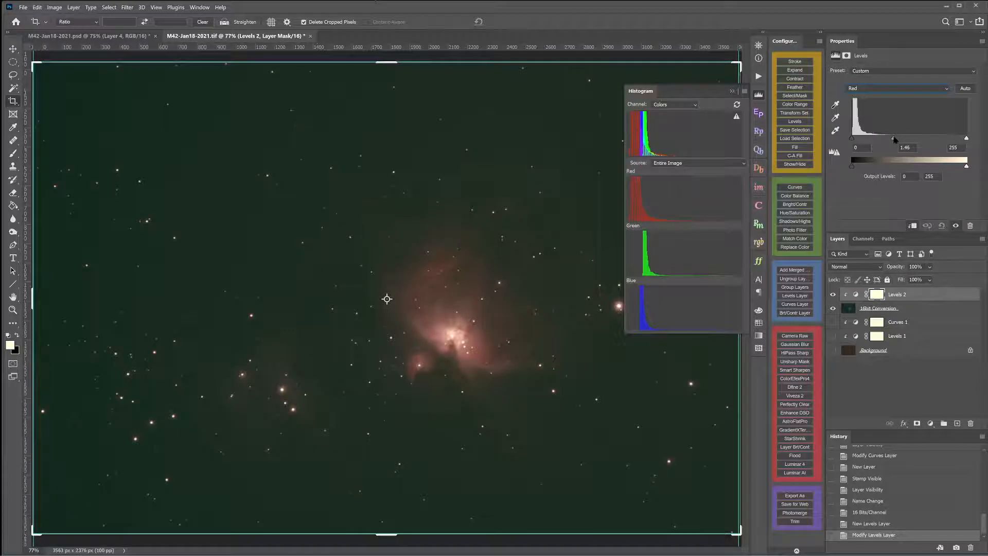
# Set the Green channel of the Levels 2 layer to a black point of 33 and a midtone of 1.65
pyautogui.click(868, 88)
pyautogui.click(867, 113)
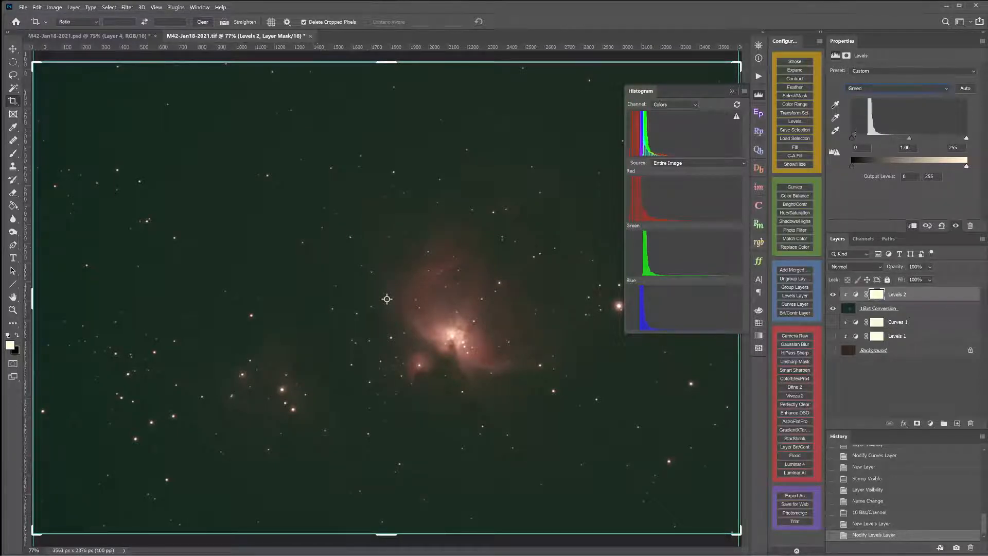
pyautogui.moveTo(851, 138); pyautogui.dragTo(901, 140)
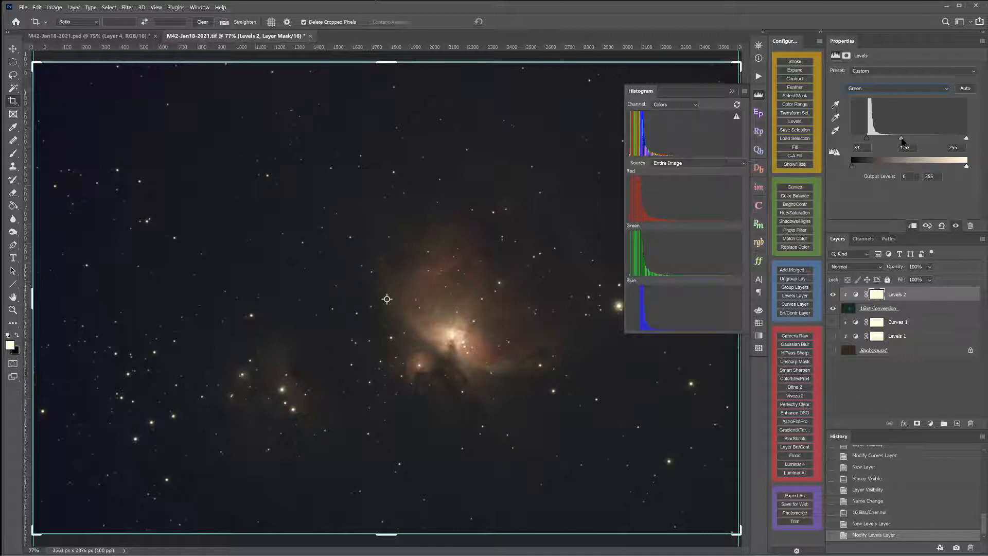
pyautogui.moveTo(902, 140); pyautogui.dragTo(902, 140)
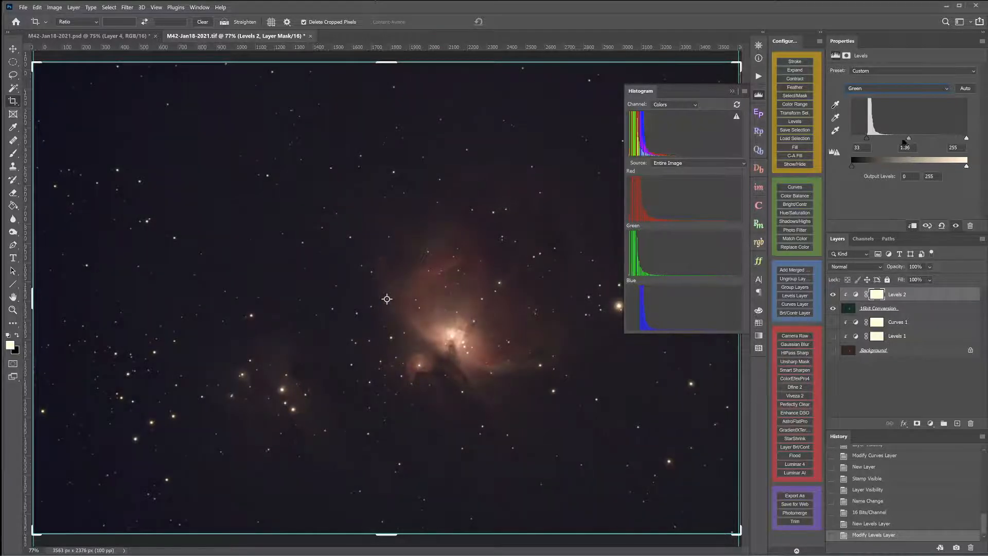
pyautogui.moveTo(902, 140)
pyautogui.mouseDown()
pyautogui.moveTo(885, 149)
pyautogui.moveTo(896, 145)
pyautogui.mouseUp()
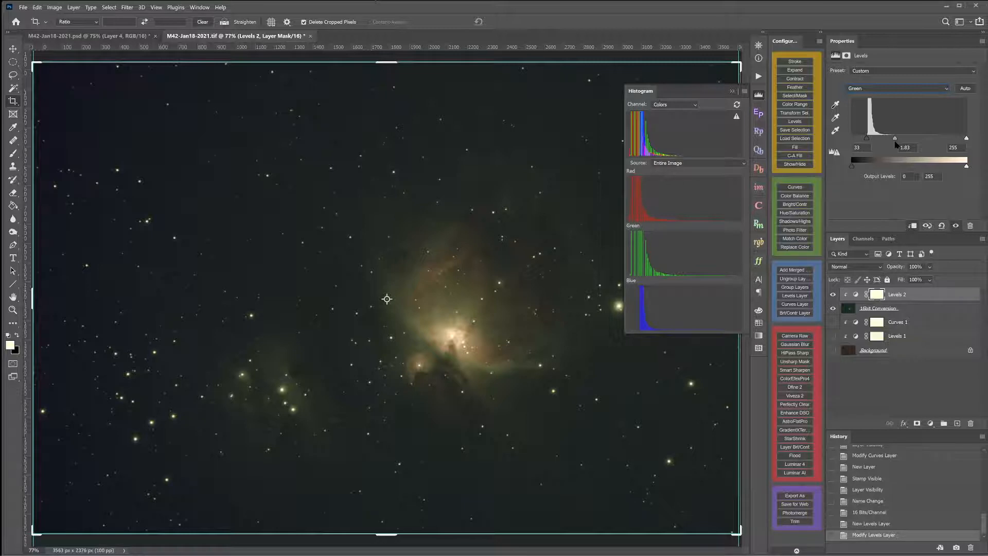
pyautogui.moveTo(896, 146); pyautogui.dragTo(899, 145)
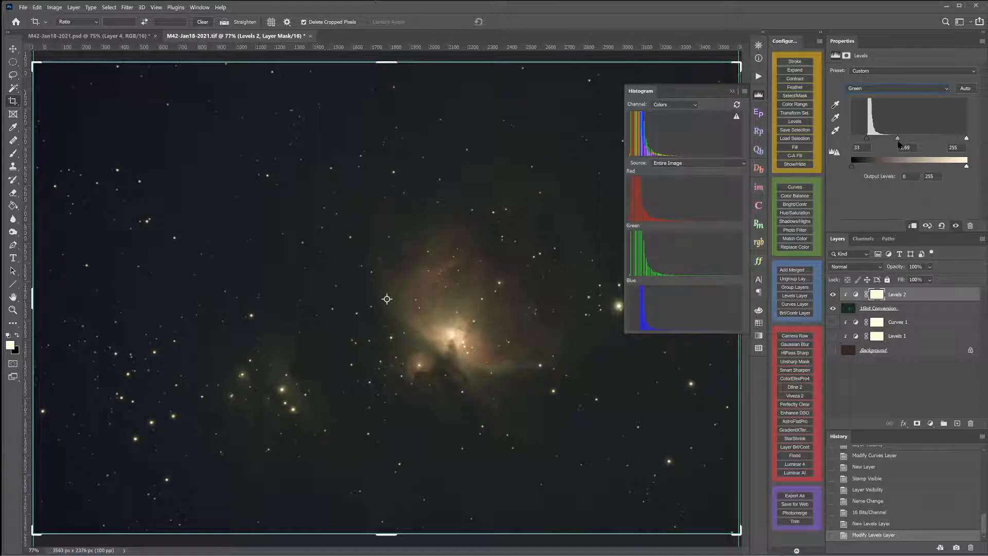
pyautogui.moveTo(899, 143); pyautogui.dragTo(899, 144)
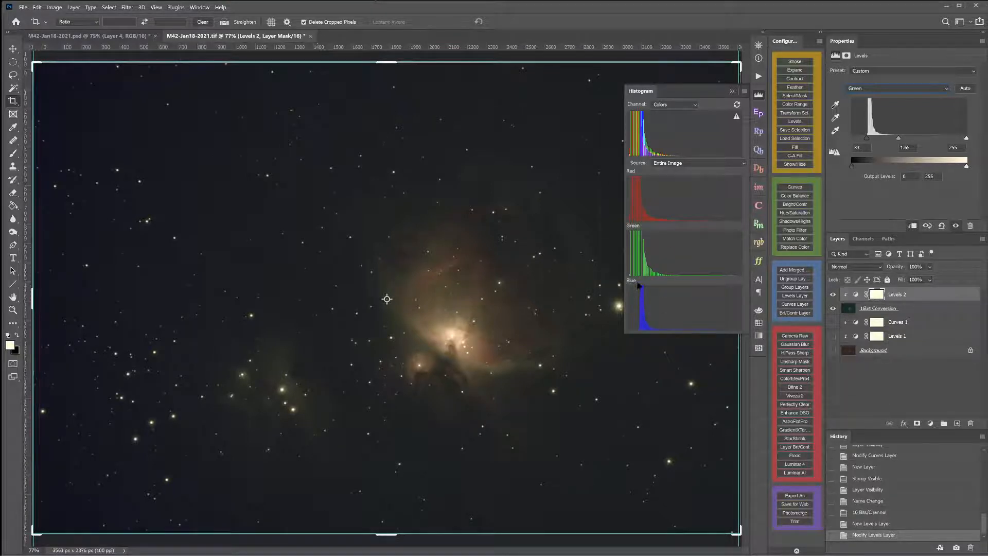
# Set the Blue channel of the Levels 2 layer to a black point of 25 and a midtone of 1.77
pyautogui.click(876, 90)
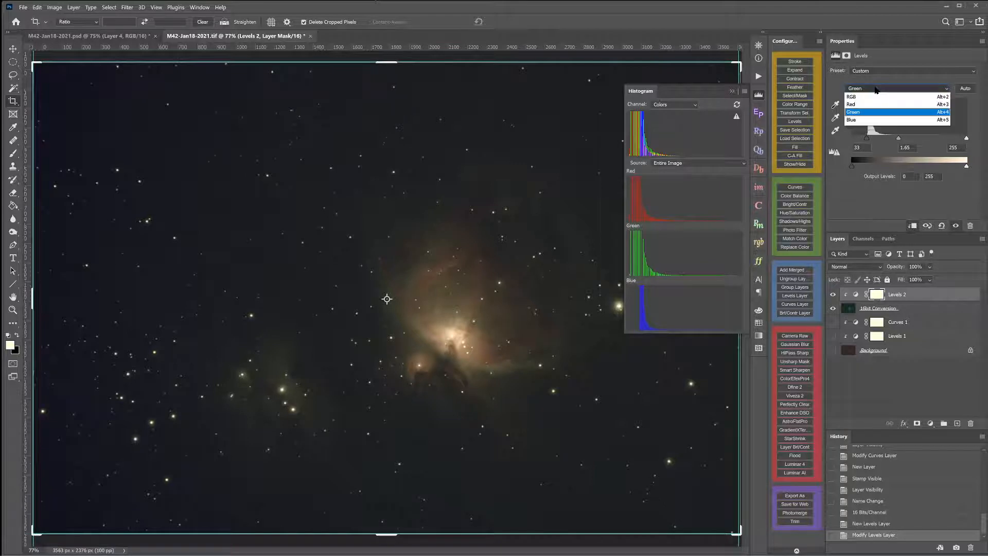
pyautogui.click(860, 119)
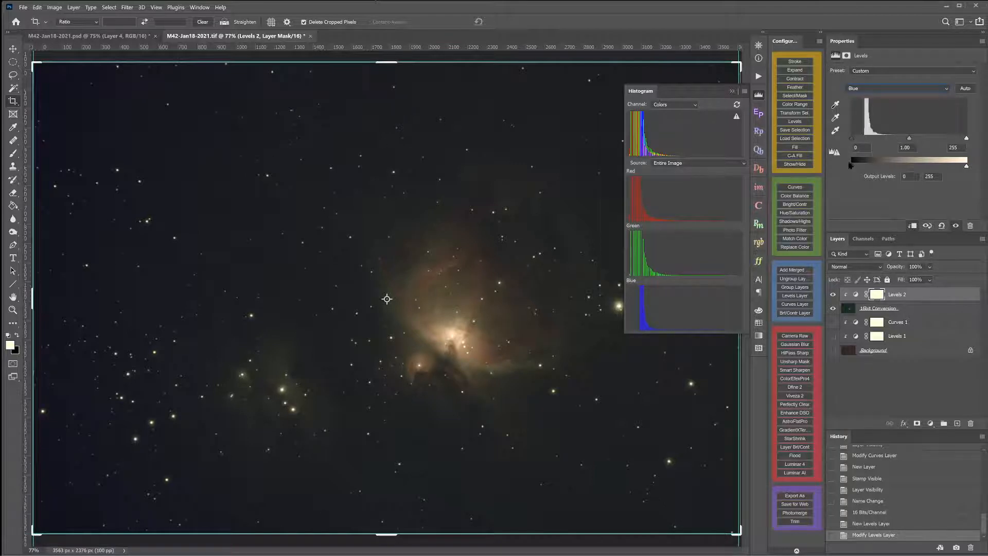
pyautogui.moveTo(853, 140); pyautogui.dragTo(865, 140)
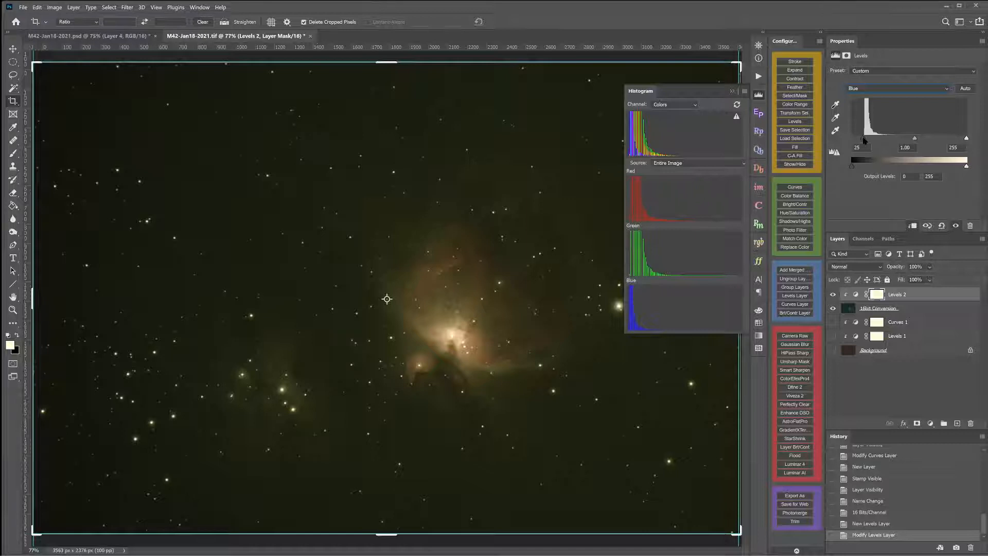
pyautogui.click(917, 150)
pyautogui.scroll(10, 917, 150)
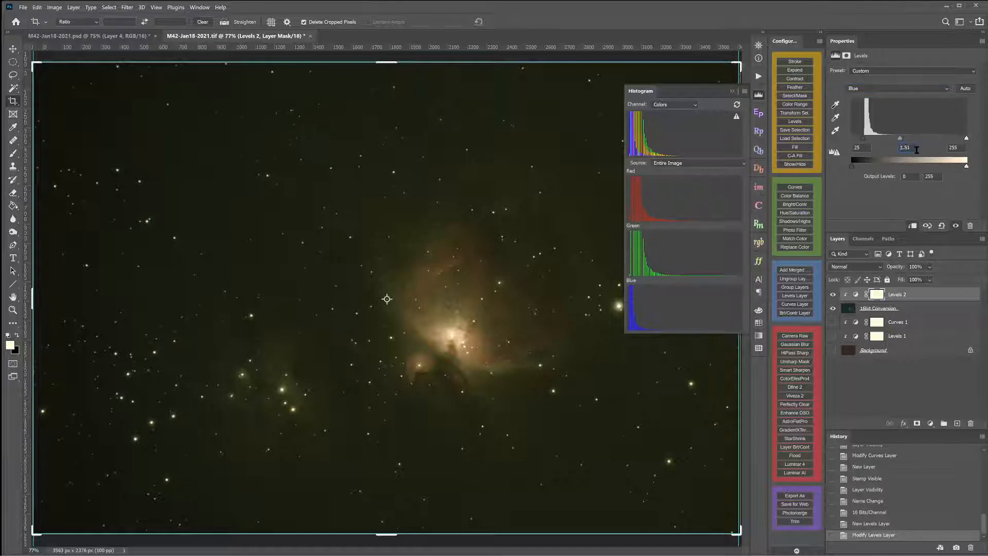
pyautogui.scroll(10, 917, 150)
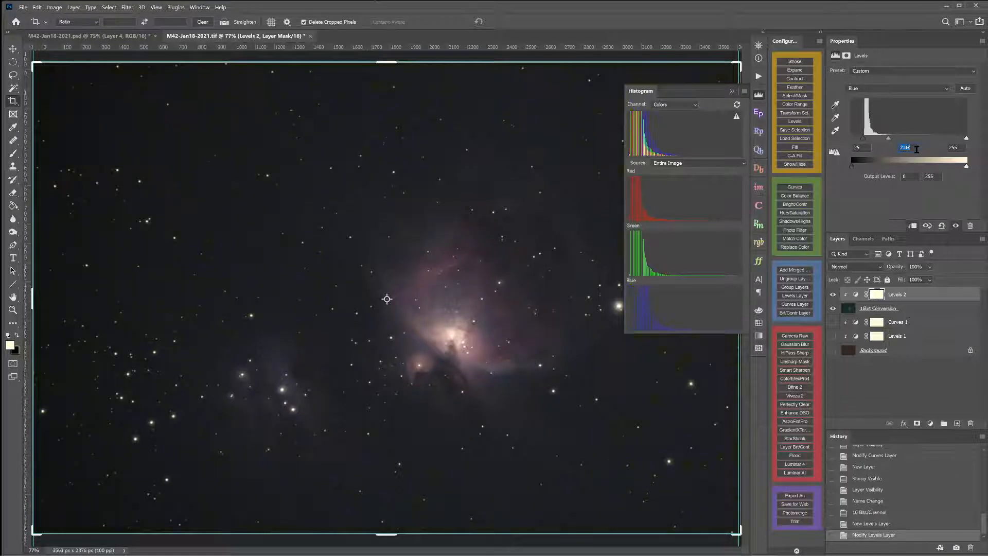
pyautogui.scroll(-3, 917, 149)
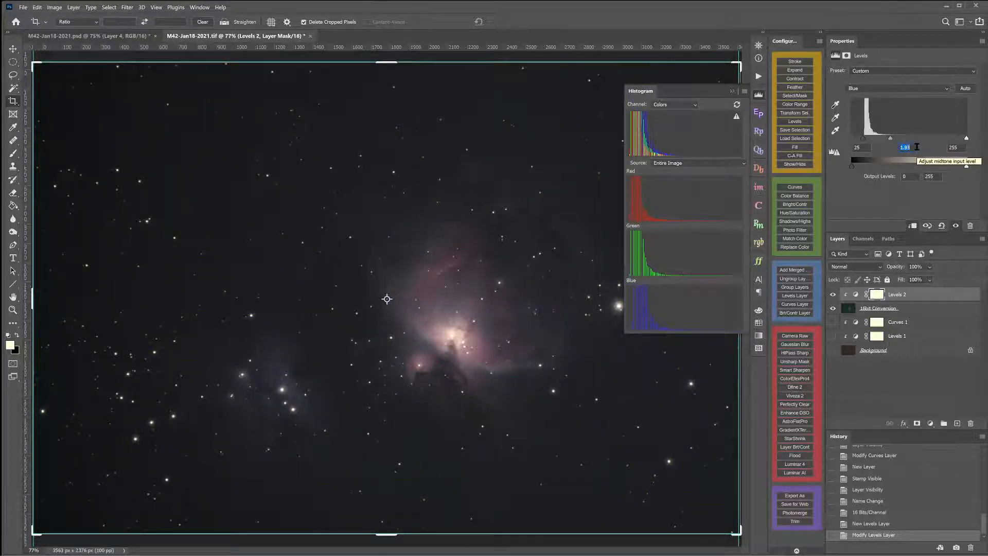
pyautogui.scroll(-3, 917, 147)
pyautogui.scroll(-2, 920, 147)
pyautogui.scroll(-2, 920, 147)
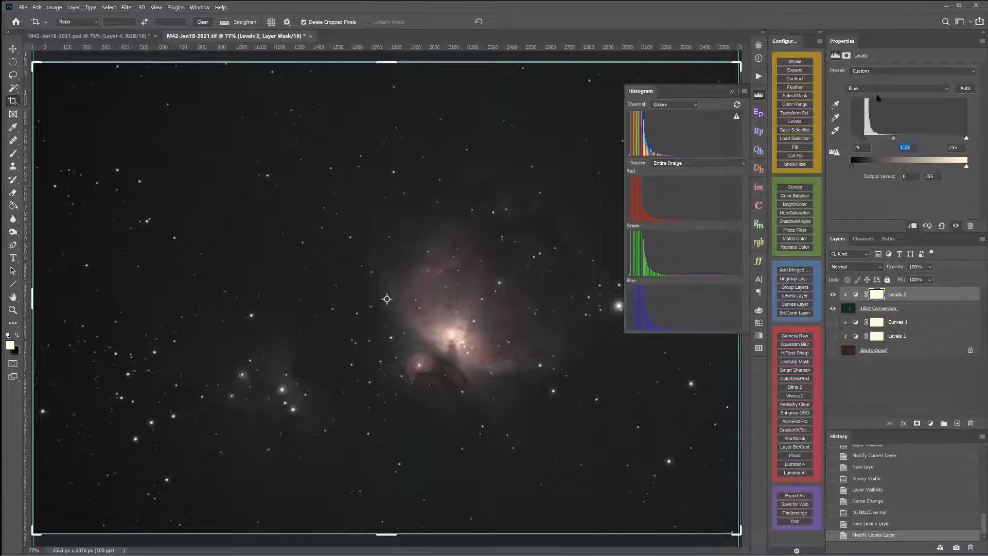
# Compare the image without and with the Levels 2 layer, and add a clipped Curves layer above it
pyautogui.click(881, 89)
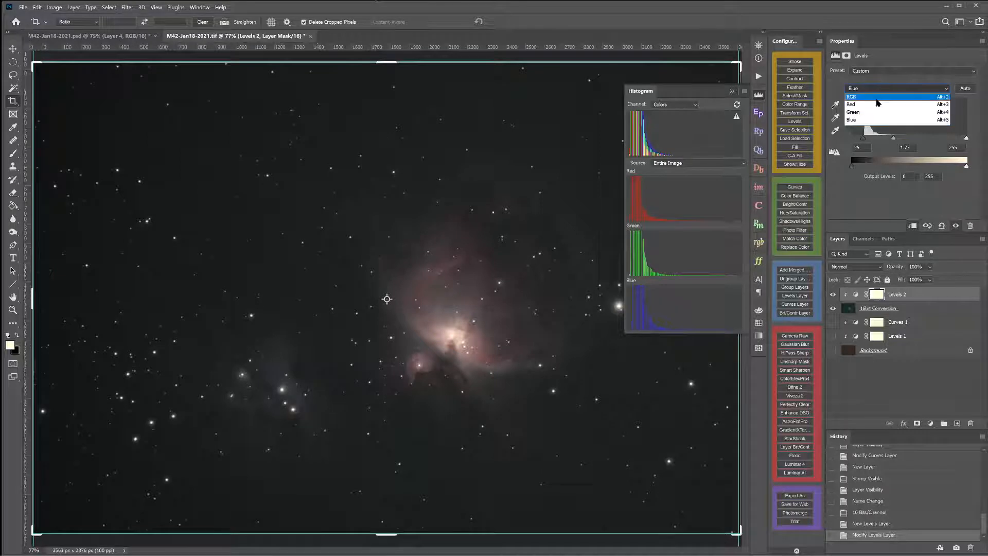
pyautogui.click(878, 97)
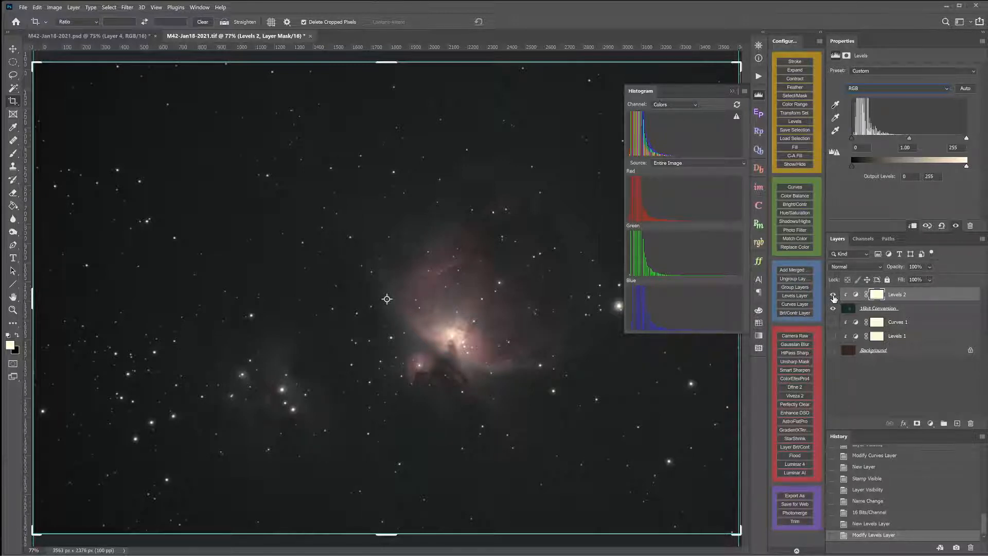
pyautogui.click(833, 296)
pyautogui.click(833, 295)
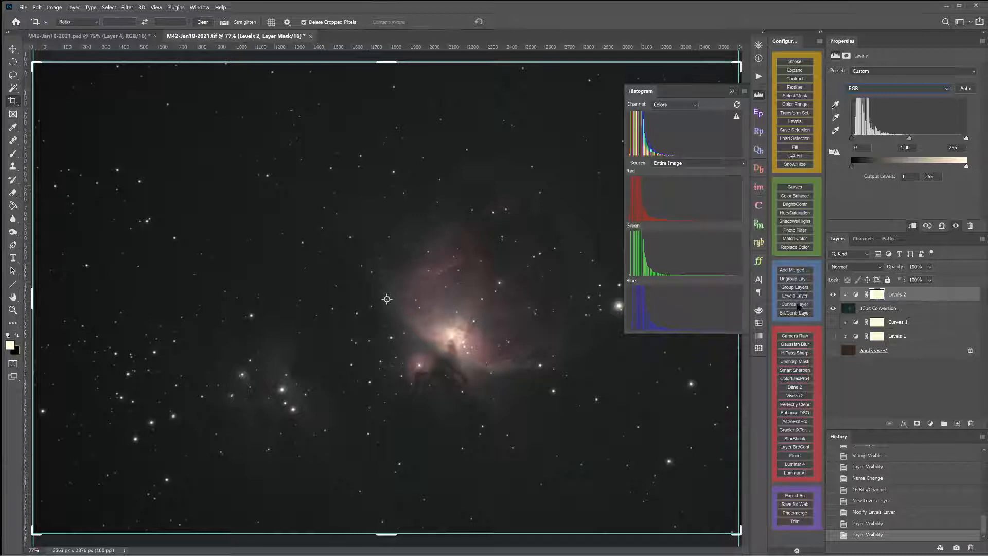
pyautogui.click(798, 306)
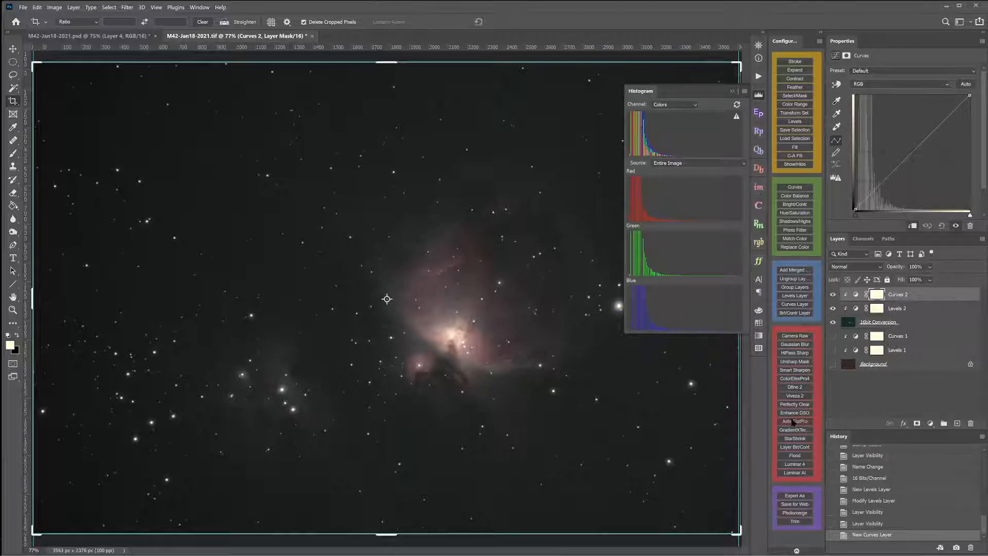
pyautogui.click(793, 422)
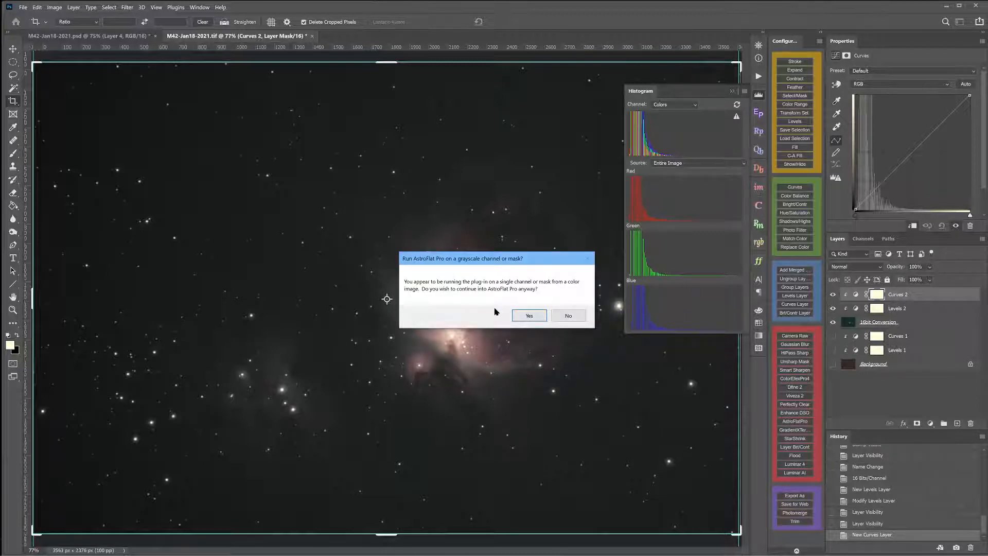
pyautogui.click(570, 317)
pyautogui.click(570, 316)
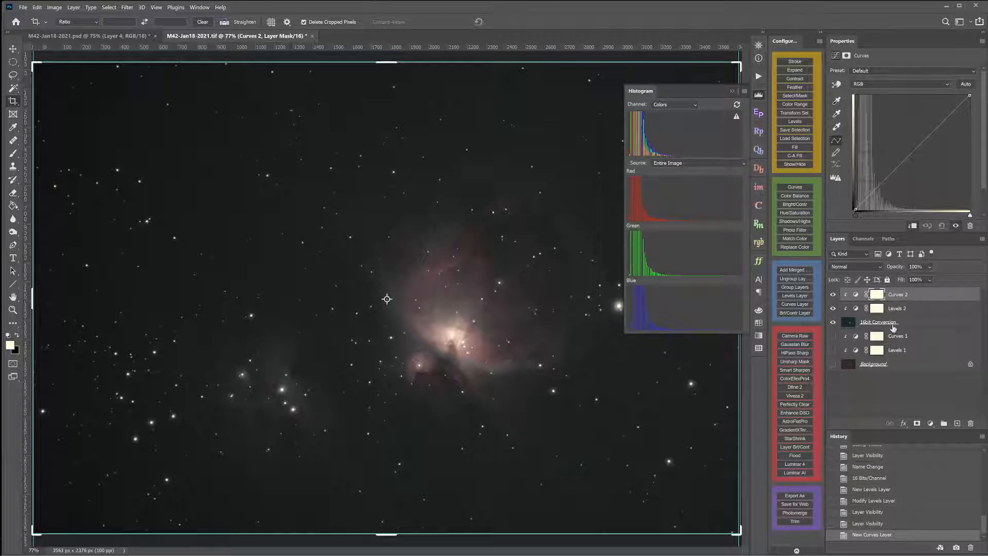
# Stamp all visible layers into a new layer on top and hide Curves 2, Levels 2 and 16bit Conversion
pyautogui.click(789, 269)
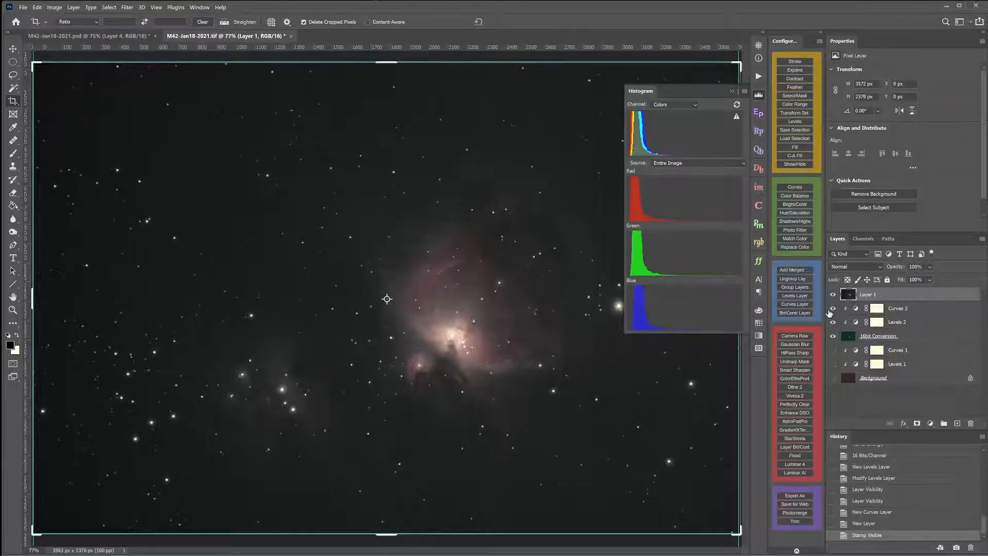
pyautogui.moveTo(832, 310); pyautogui.dragTo(833, 336)
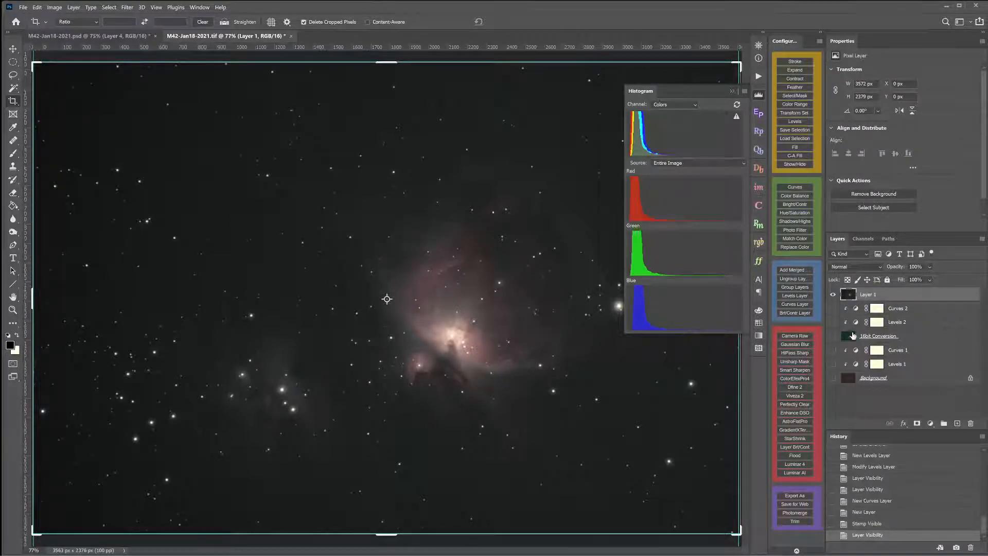
# Duplicate the merged Layer 1 within the same document as Layer 1 copy
pyautogui.rightClick(886, 298)
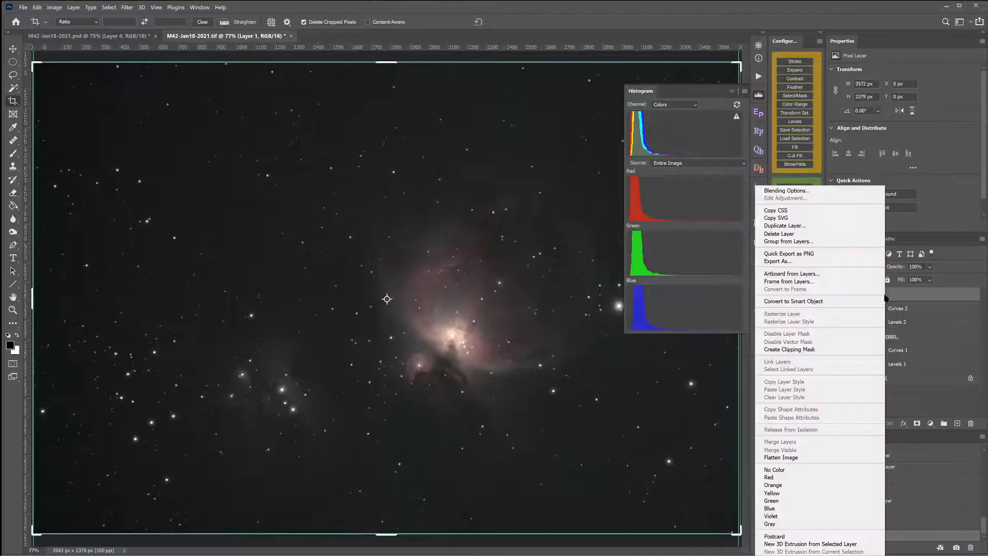
pyautogui.click(785, 225)
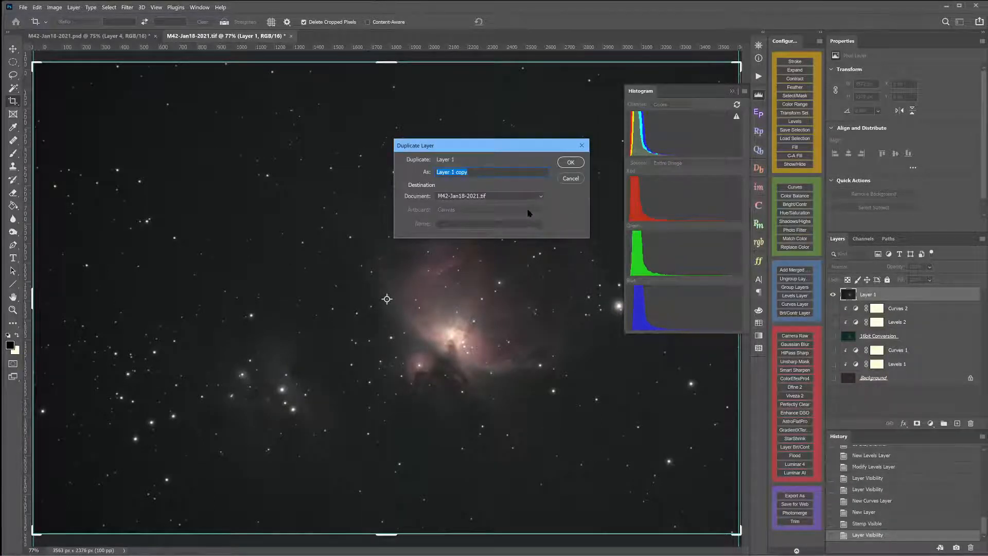
pyautogui.click(572, 164)
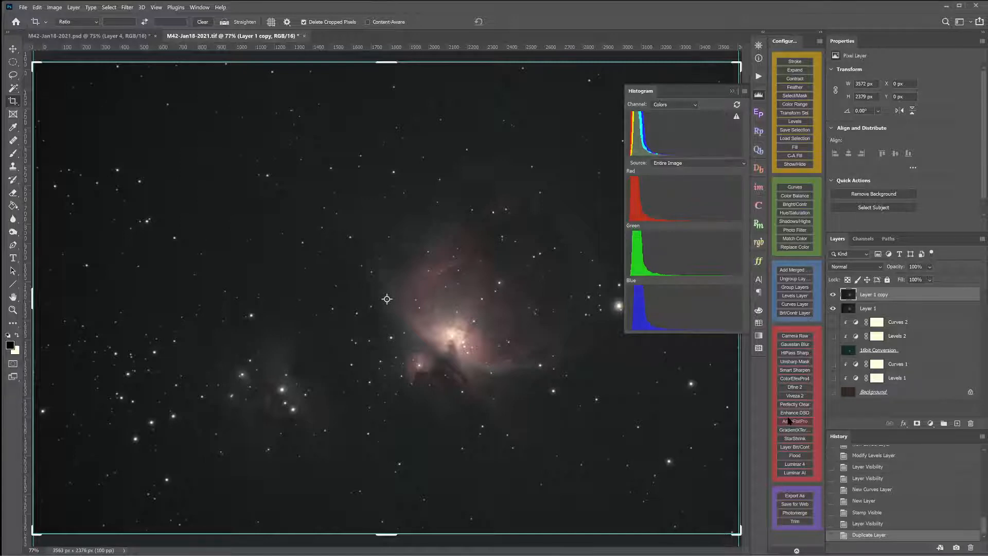
# Open the AstroFlat Pro filter on Layer 1 copy with Flat Only turned off and Enhance Preview turned on
pyautogui.click(793, 422)
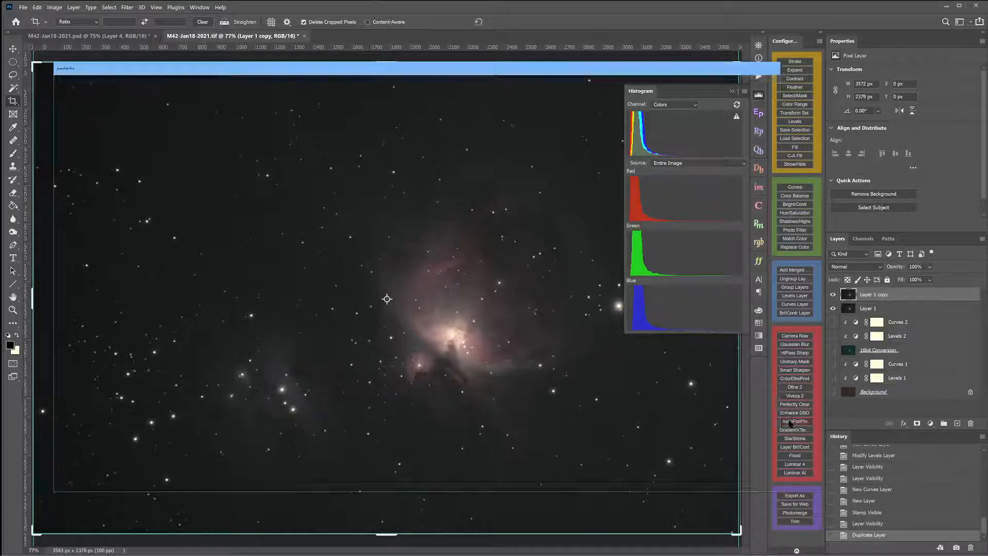
pyautogui.click(568, 481)
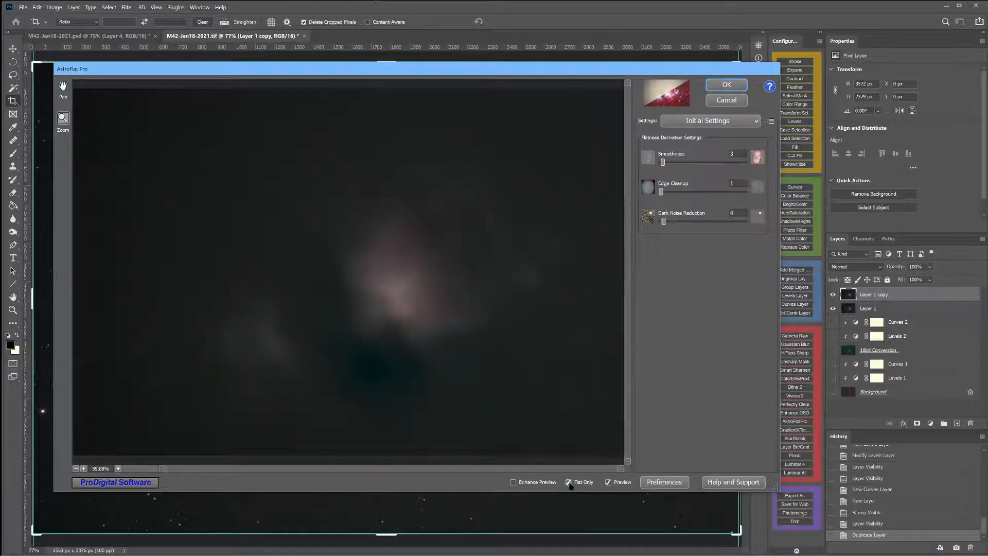
pyautogui.click(513, 483)
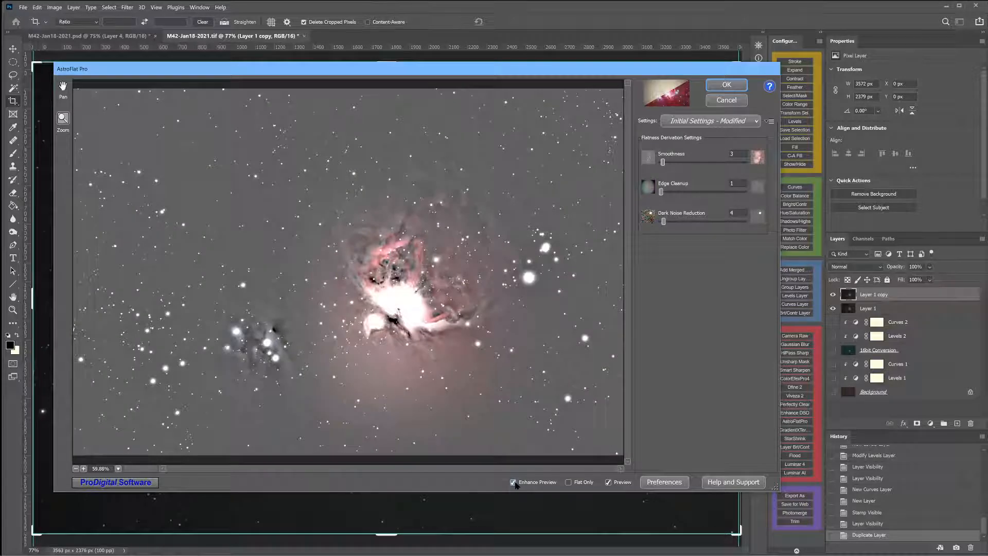
# Set Edge Cleanup and Dark Noise Reduction to 0 in AstroFlat Pro, and adjust Smoothness to 1
pyautogui.moveTo(662, 162); pyautogui.dragTo(661, 222)
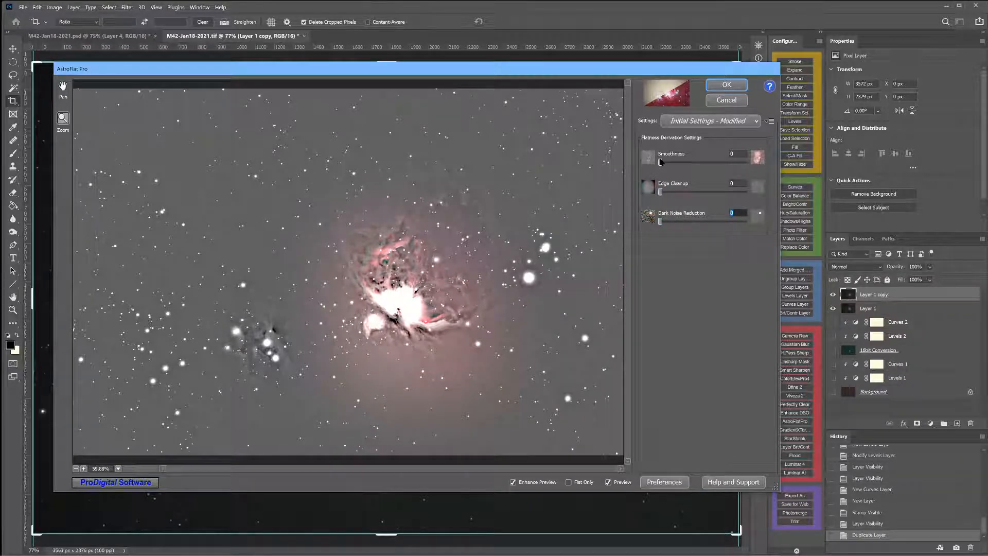
pyautogui.moveTo(661, 162); pyautogui.dragTo(658, 162)
pyautogui.moveTo(659, 162); pyautogui.dragTo(664, 162)
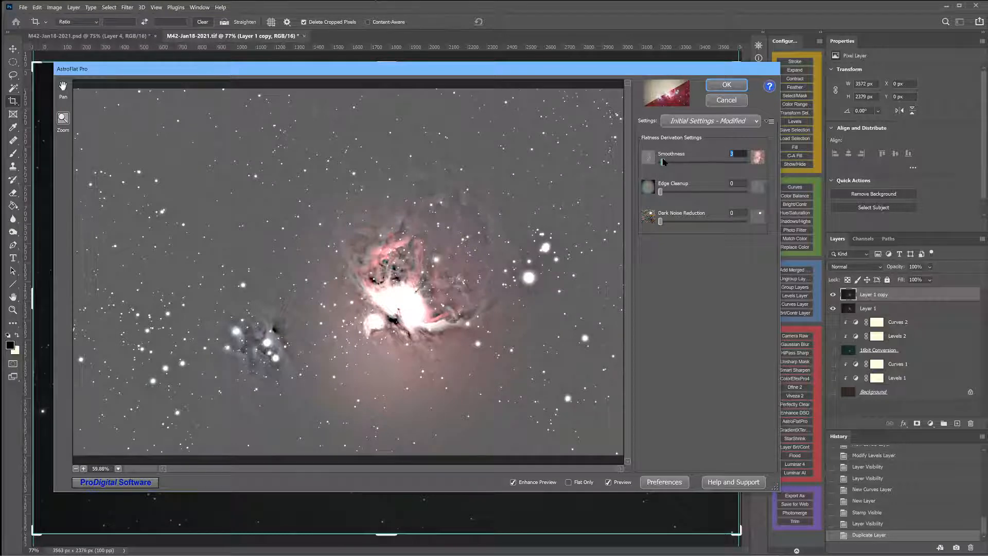
pyautogui.moveTo(664, 162); pyautogui.dragTo(661, 163)
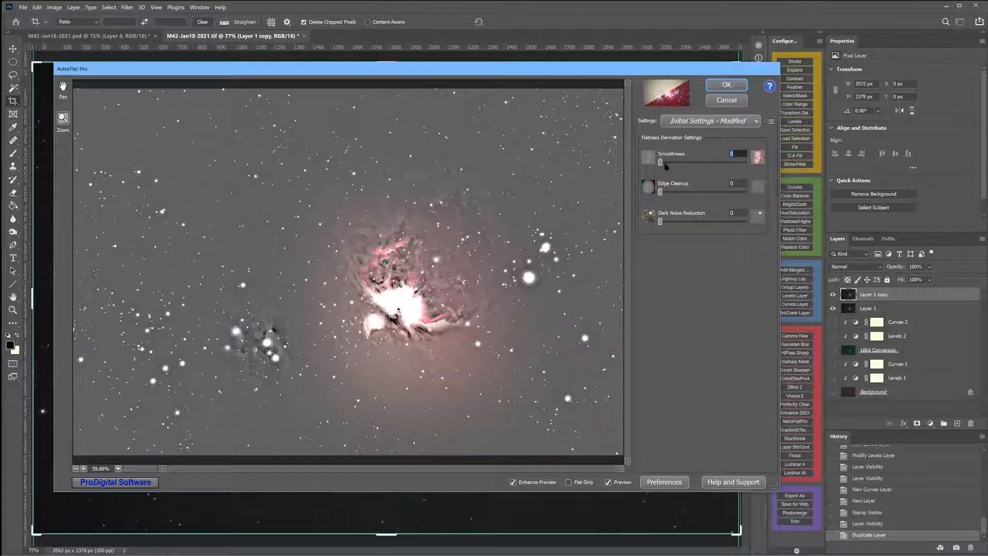
pyautogui.click(664, 164)
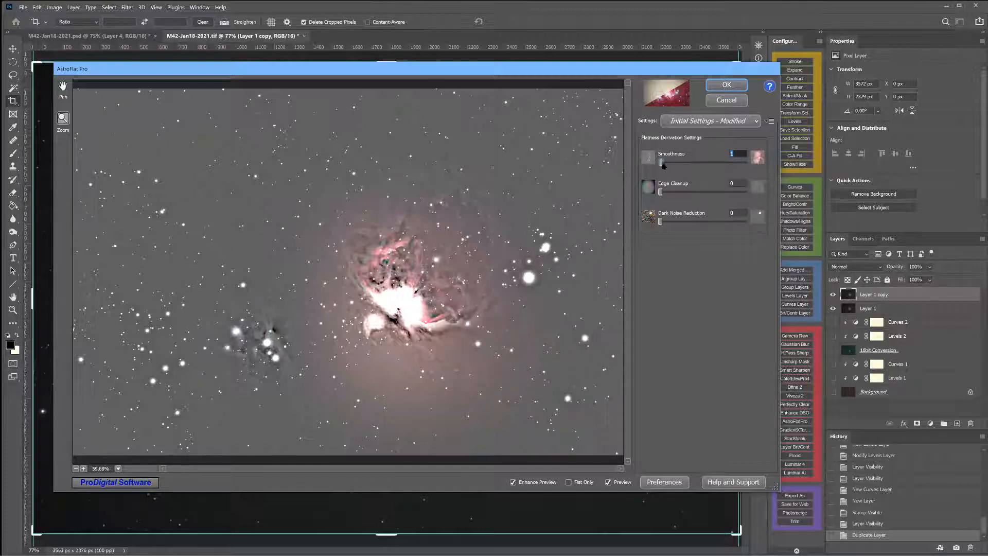
# Raise the AstroFlat Pro Smoothness gradually to 15 to compare its effect on the nebula preview
pyautogui.click(664, 165)
pyautogui.click(666, 165)
pyautogui.click(665, 165)
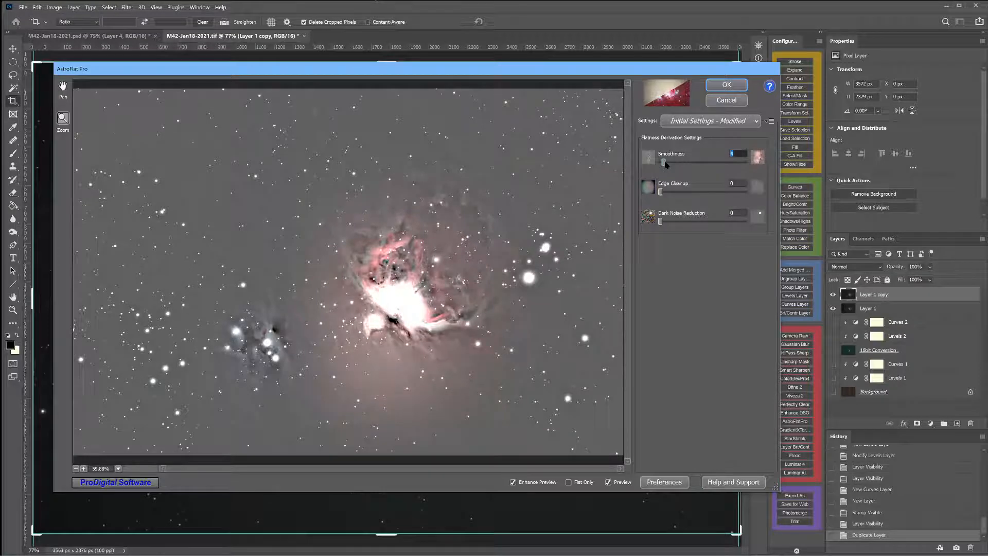
pyautogui.click(666, 164)
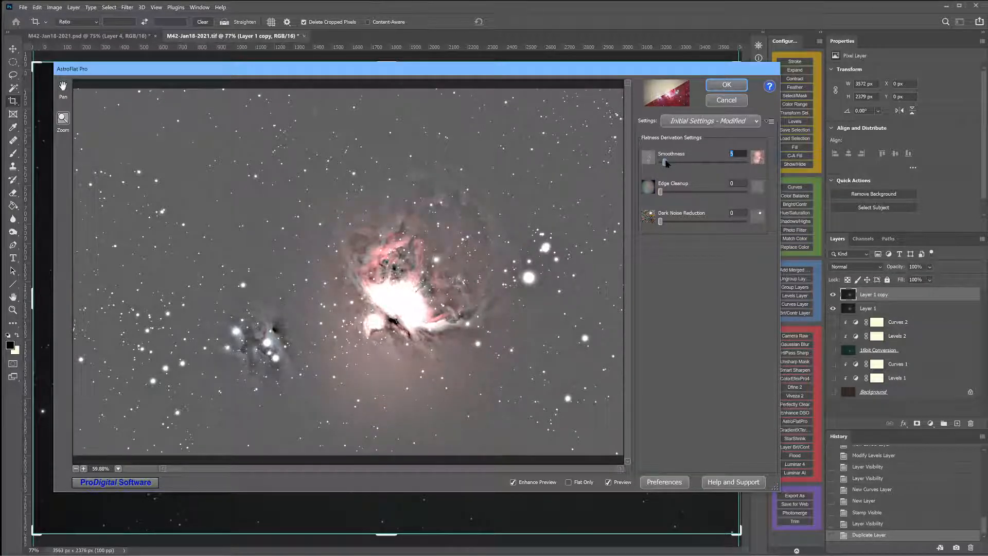
pyautogui.click(668, 164)
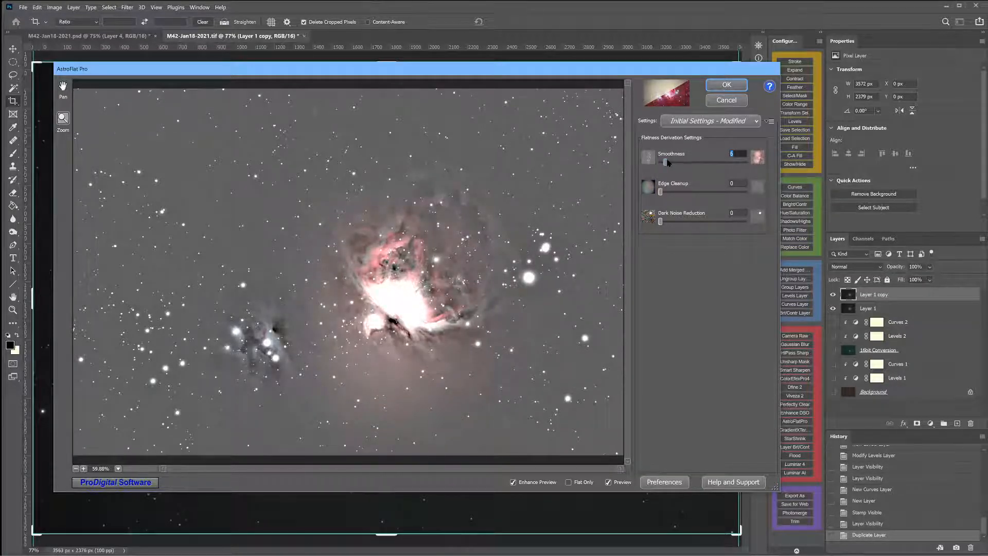
pyautogui.click(667, 163)
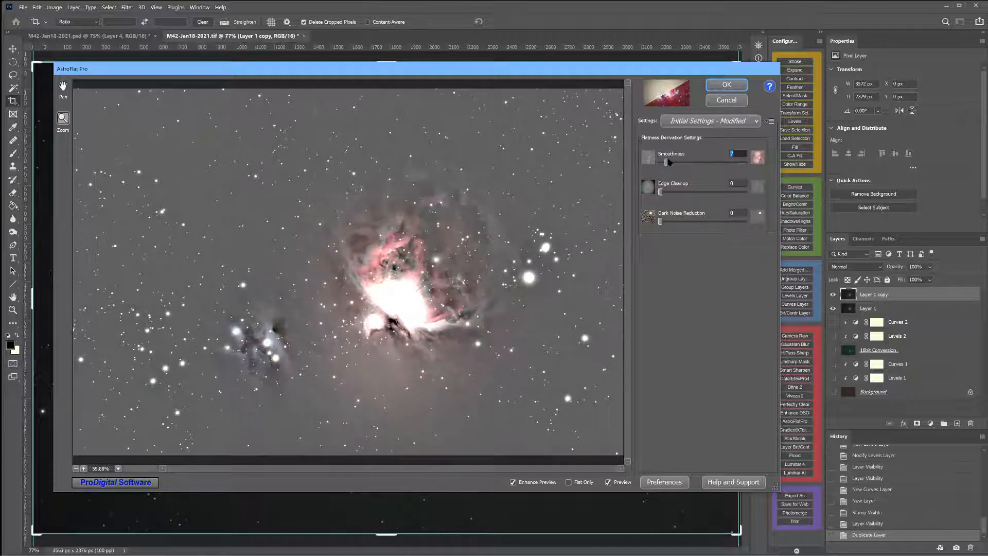
pyautogui.click(667, 163)
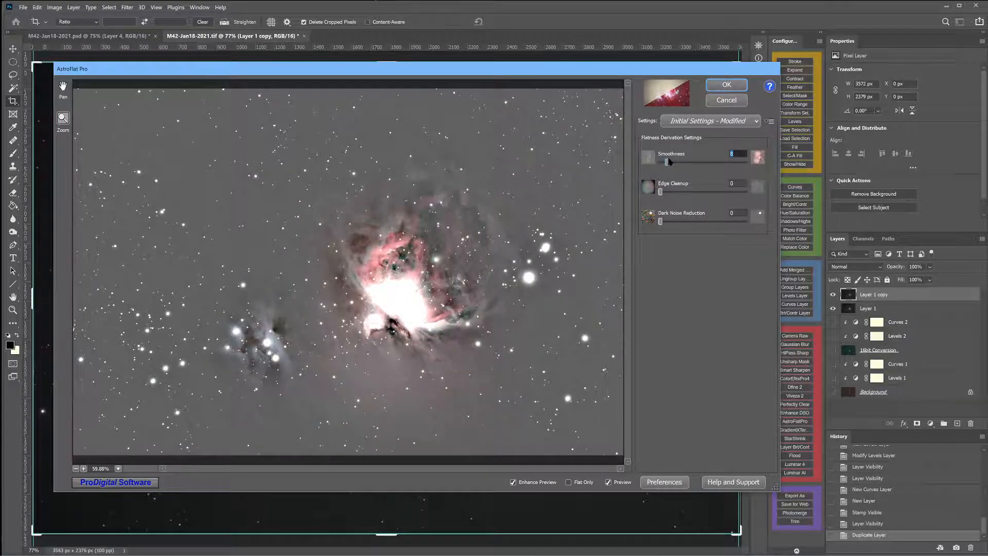
pyautogui.click(670, 162)
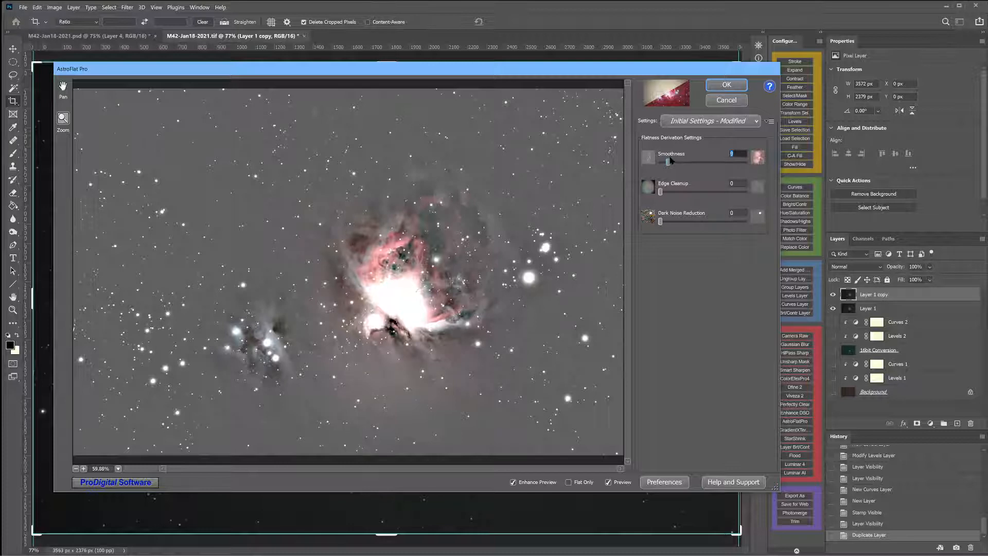
pyautogui.click(670, 161)
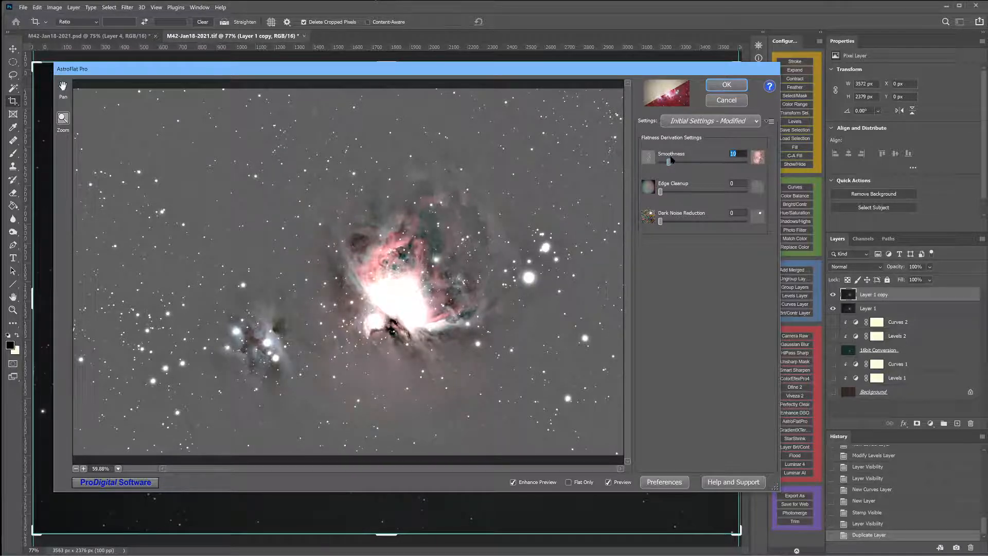
pyautogui.click(672, 161)
pyautogui.click(672, 160)
pyautogui.click(675, 160)
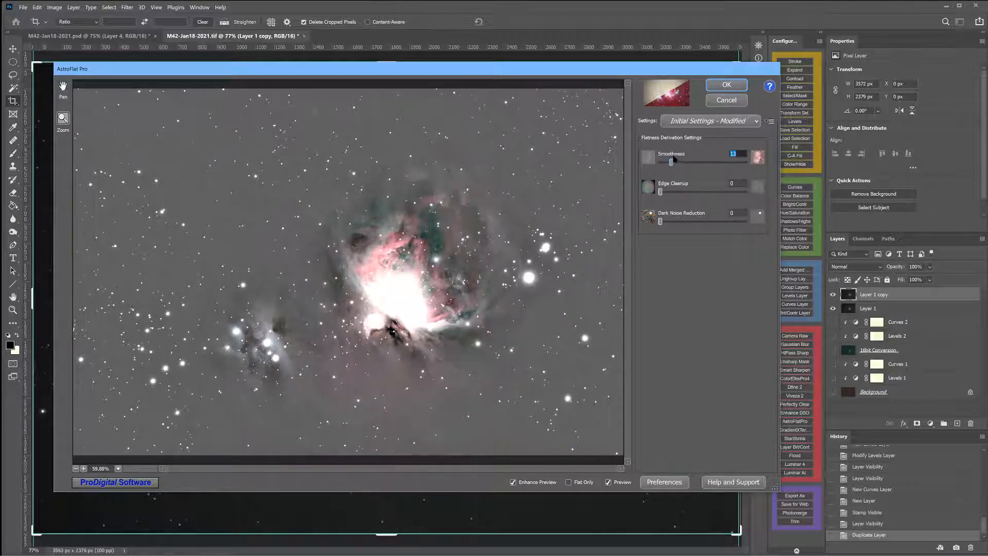
pyautogui.click(673, 159)
pyautogui.click(676, 160)
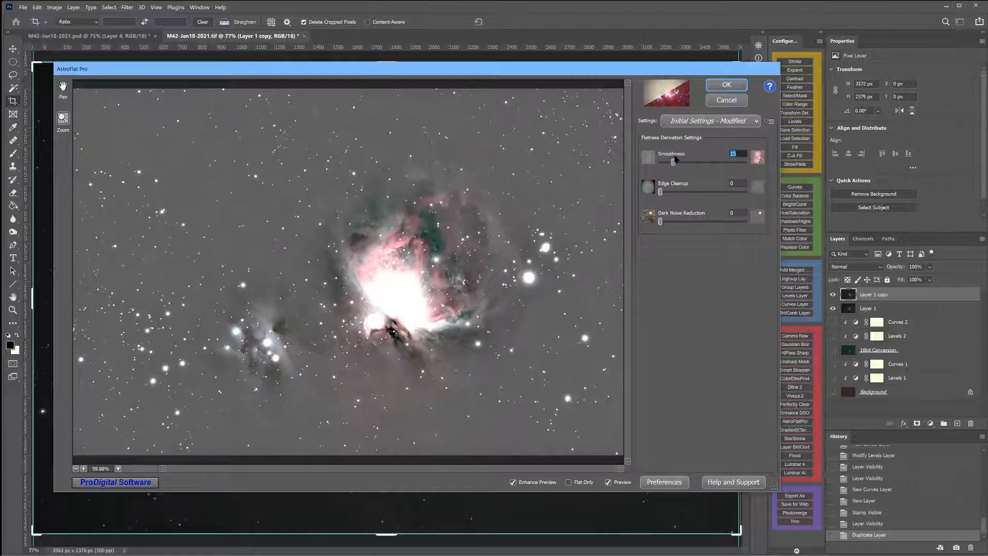
# Lower the AstroFlat Pro Smoothness to 4
pyautogui.moveTo(675, 160); pyautogui.dragTo(670, 161)
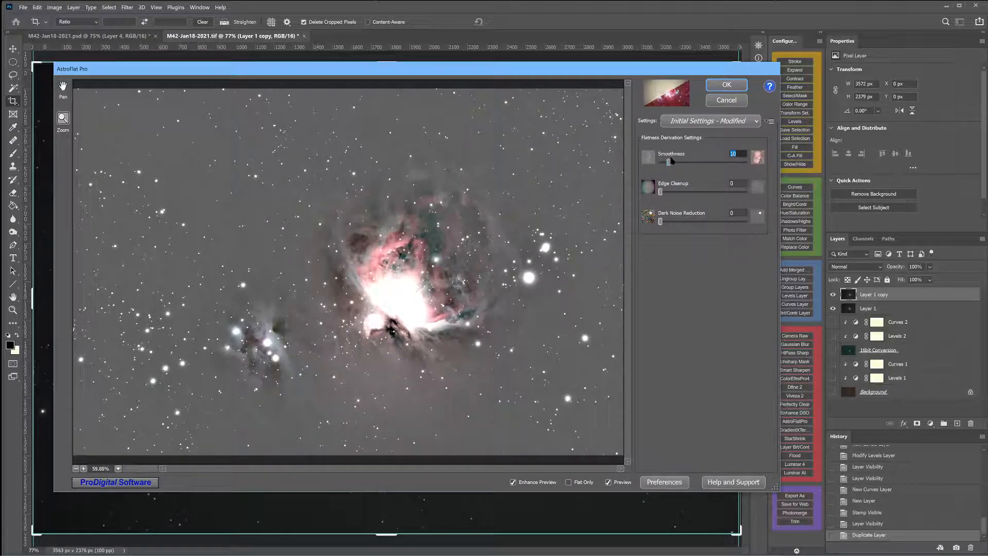
pyautogui.moveTo(670, 161); pyautogui.dragTo(671, 161)
pyautogui.moveTo(672, 162); pyautogui.dragTo(667, 161)
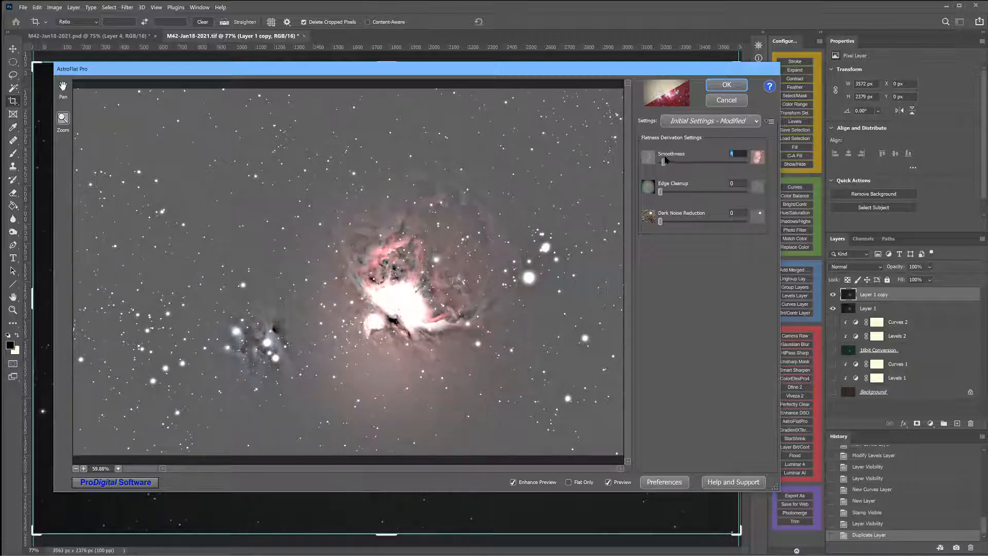
# Try Edge Cleanup at 100 and 0 in AstroFlat Pro, and set it to 50
pyautogui.click(660, 191)
pyautogui.moveTo(661, 191); pyautogui.dragTo(754, 205)
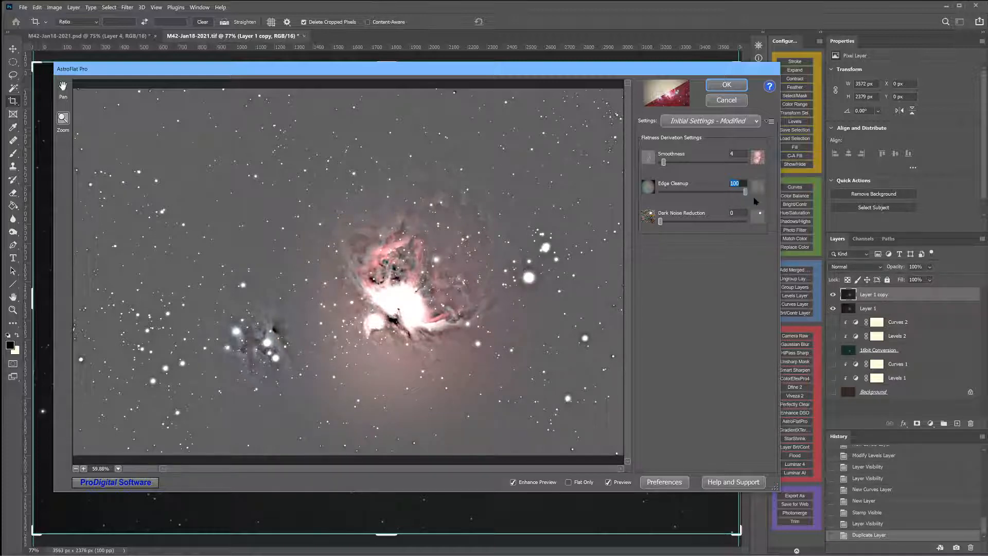
pyautogui.moveTo(755, 200)
pyautogui.mouseDown()
pyautogui.moveTo(721, 196)
pyautogui.moveTo(752, 191)
pyautogui.mouseUp()
pyautogui.write('0')
pyautogui.moveTo(660, 192); pyautogui.dragTo(706, 207)
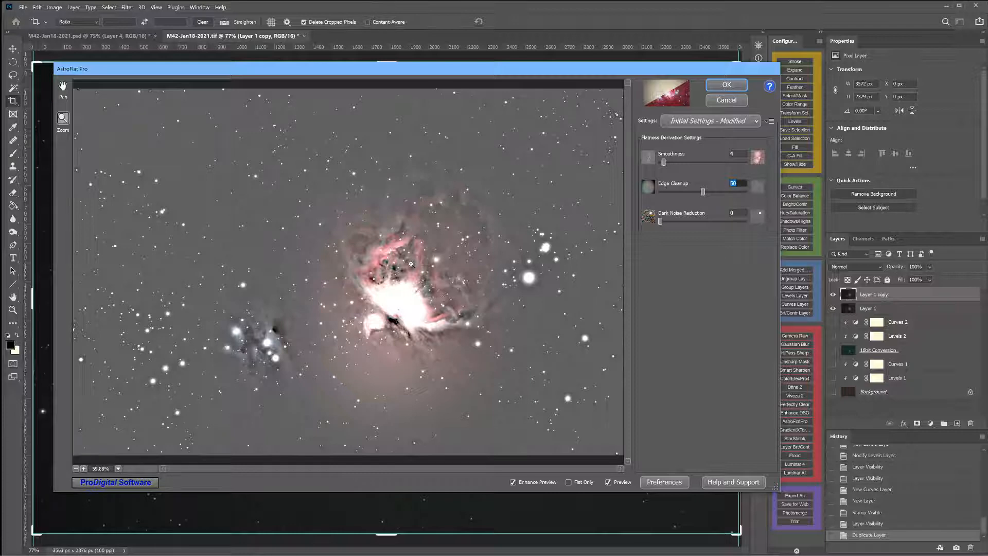
# Set Dark Noise Reduction to 10 and apply AstroFlat Pro to Layer 1 copy with Flat Only turned on
pyautogui.moveTo(410, 264); pyautogui.dragTo(505, 335)
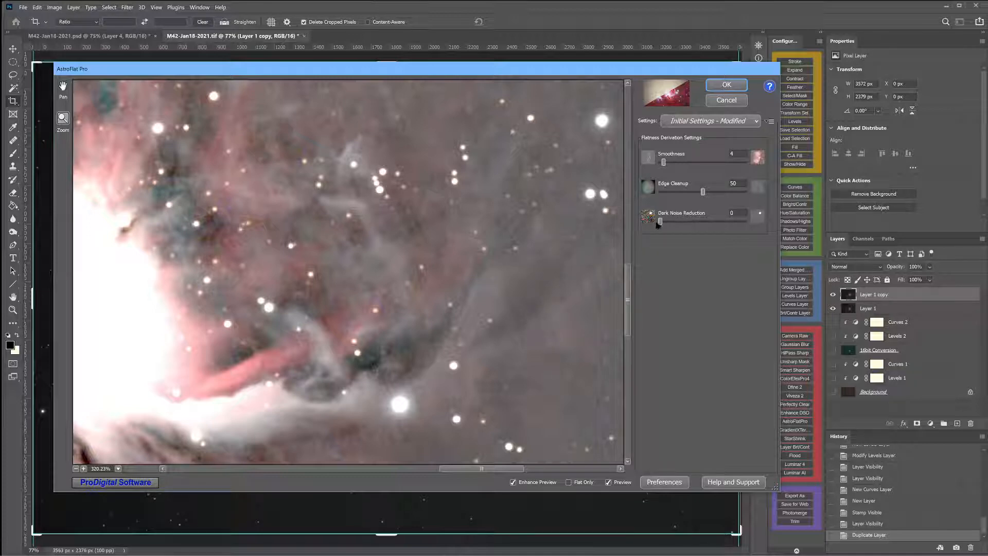
pyautogui.moveTo(660, 222); pyautogui.dragTo(672, 220)
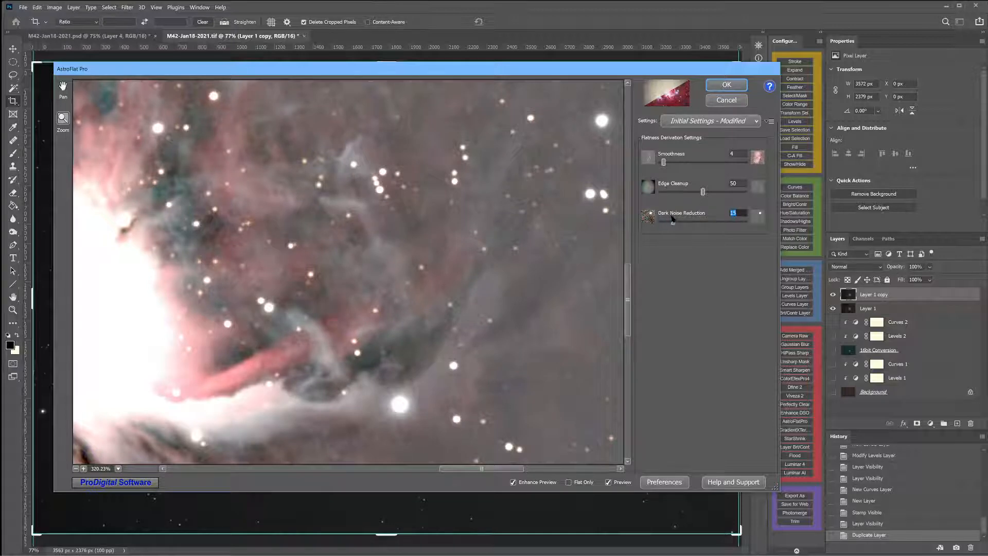
pyautogui.moveTo(671, 218); pyautogui.dragTo(673, 218)
pyautogui.moveTo(673, 216); pyautogui.dragTo(667, 217)
pyautogui.moveTo(668, 216)
pyautogui.mouseDown()
pyautogui.moveTo(690, 221)
pyautogui.moveTo(668, 222)
pyautogui.mouseUp()
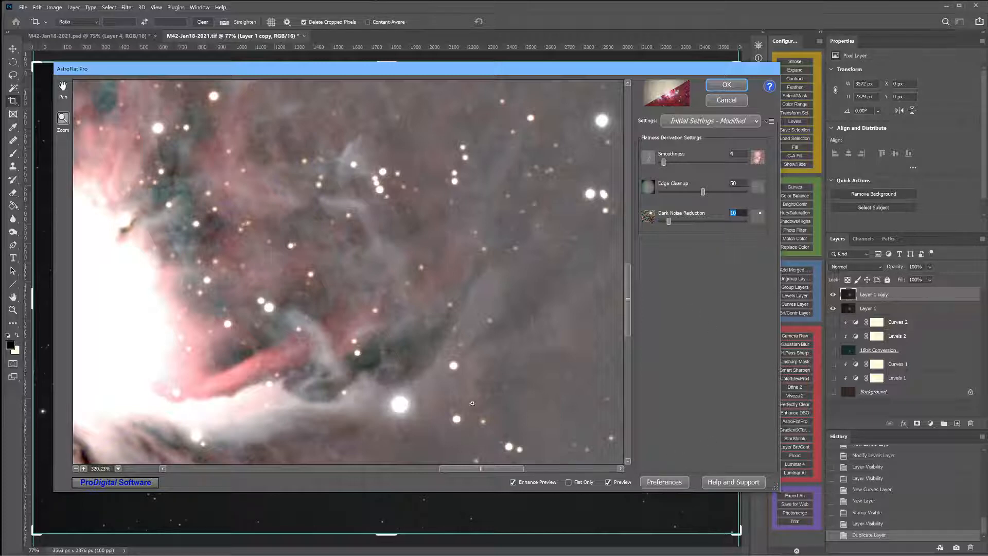
pyautogui.click(569, 484)
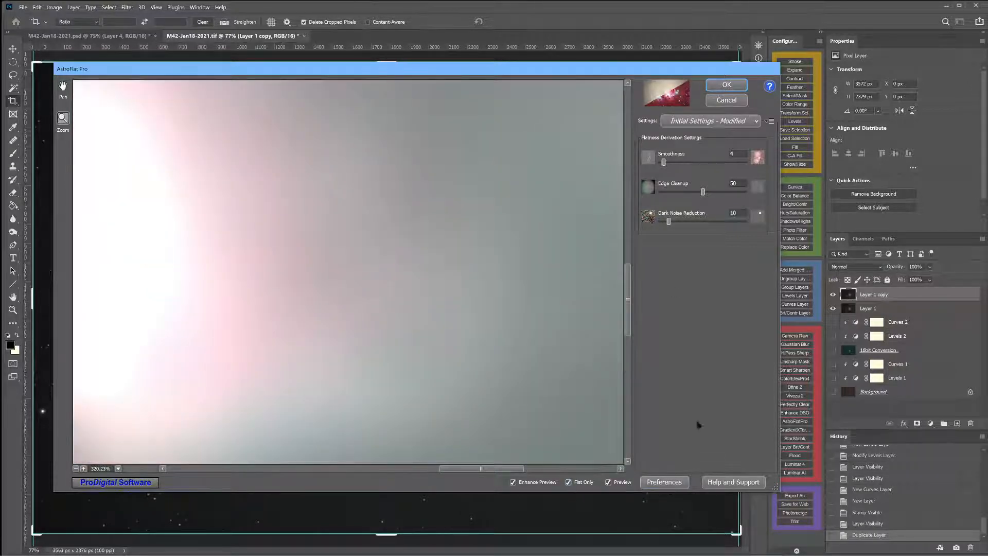
pyautogui.click(725, 85)
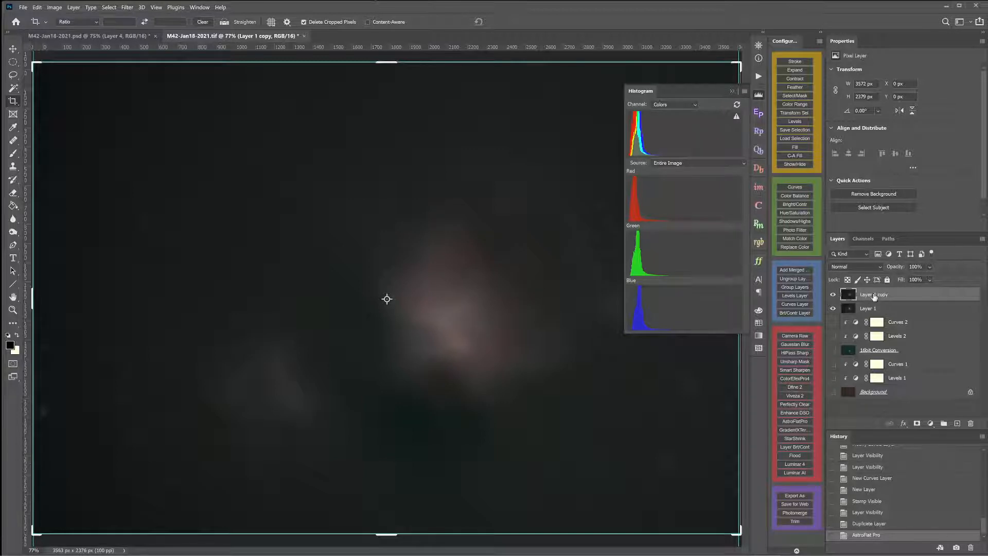
# Set Layer 1 copy's blend mode to Subtract and compare the image with the layer hidden and shown
pyautogui.click(880, 268)
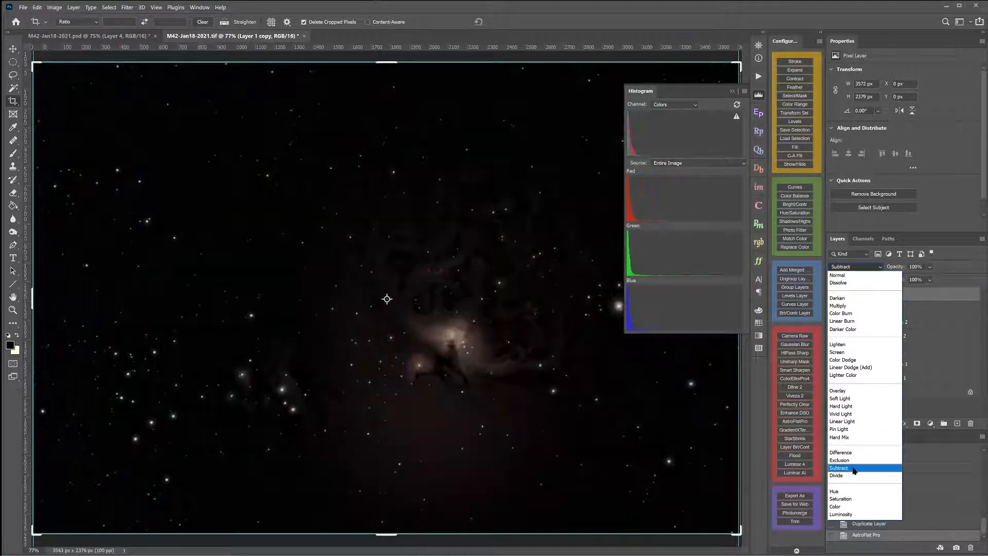
pyautogui.click(854, 471)
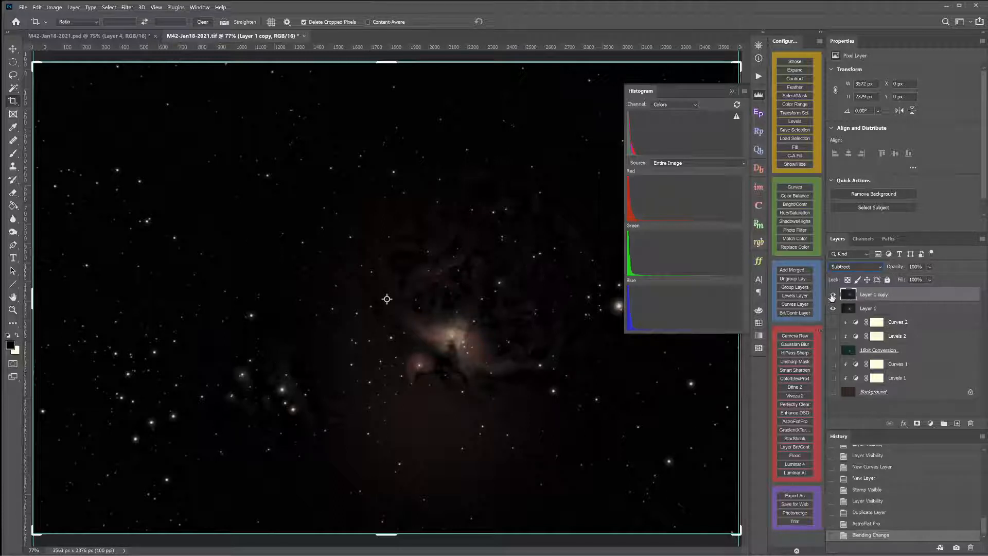
pyautogui.click(833, 295)
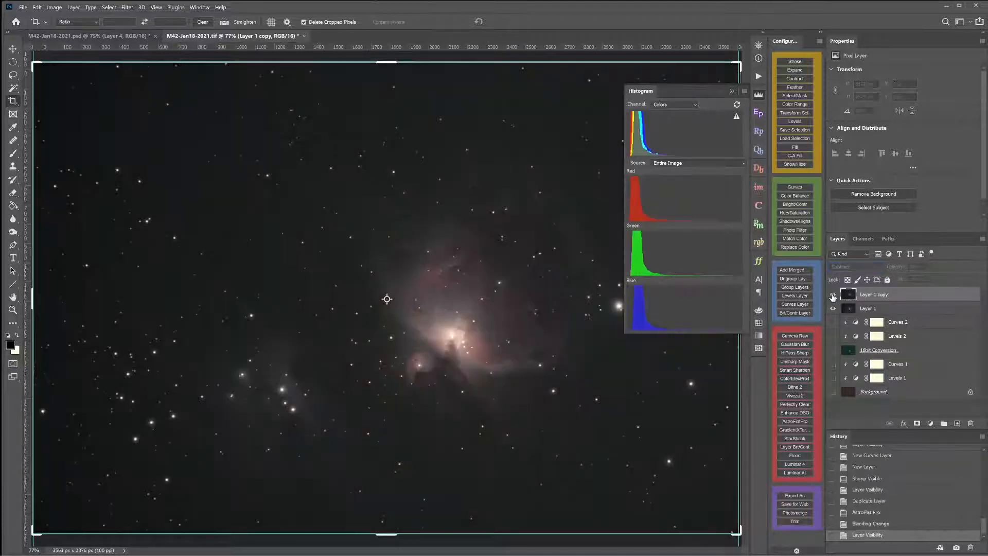
pyautogui.click(833, 296)
pyautogui.click(833, 295)
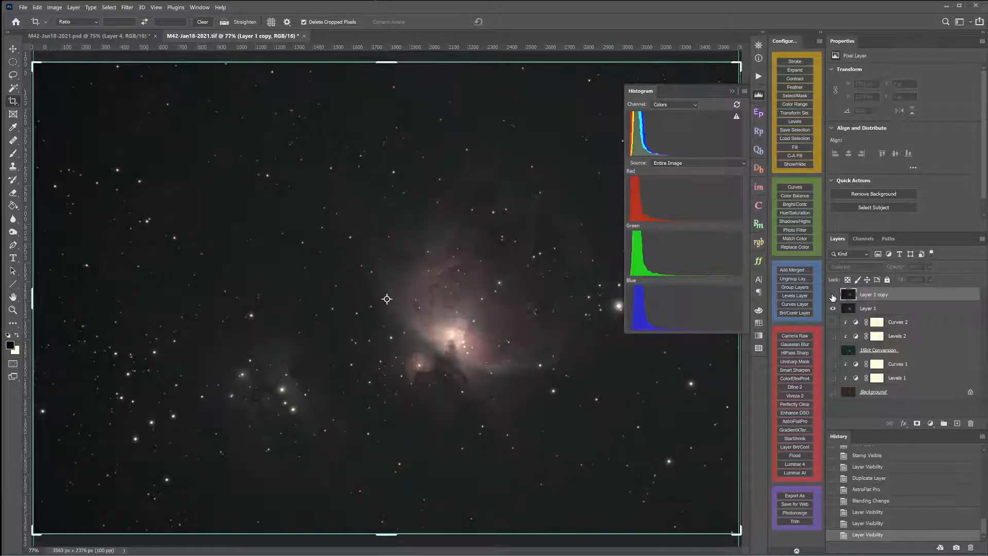
pyautogui.click(832, 296)
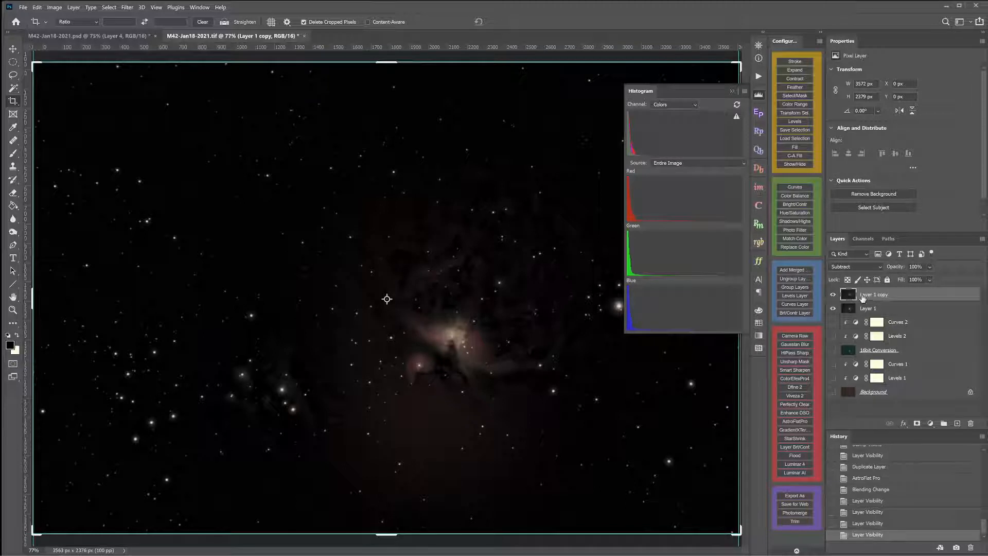
# Reduce Layer 1 copy's fill to 57% and toggle its visibility to compare the background before and after
pyautogui.click(931, 279)
pyautogui.moveTo(950, 292)
pyautogui.mouseDown()
pyautogui.moveTo(920, 297)
pyautogui.moveTo(935, 289)
pyautogui.mouseUp()
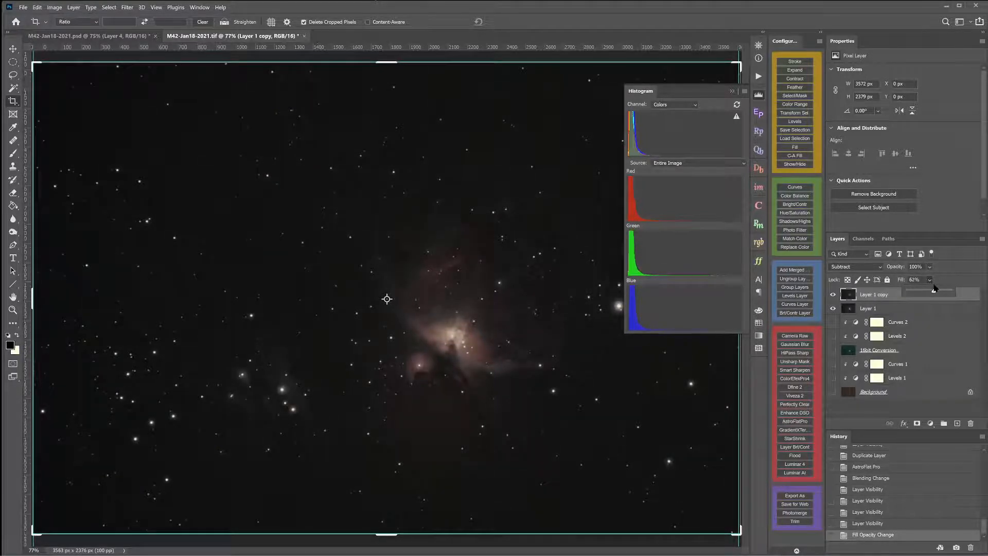
pyautogui.moveTo(934, 289); pyautogui.dragTo(934, 289)
pyautogui.click(833, 296)
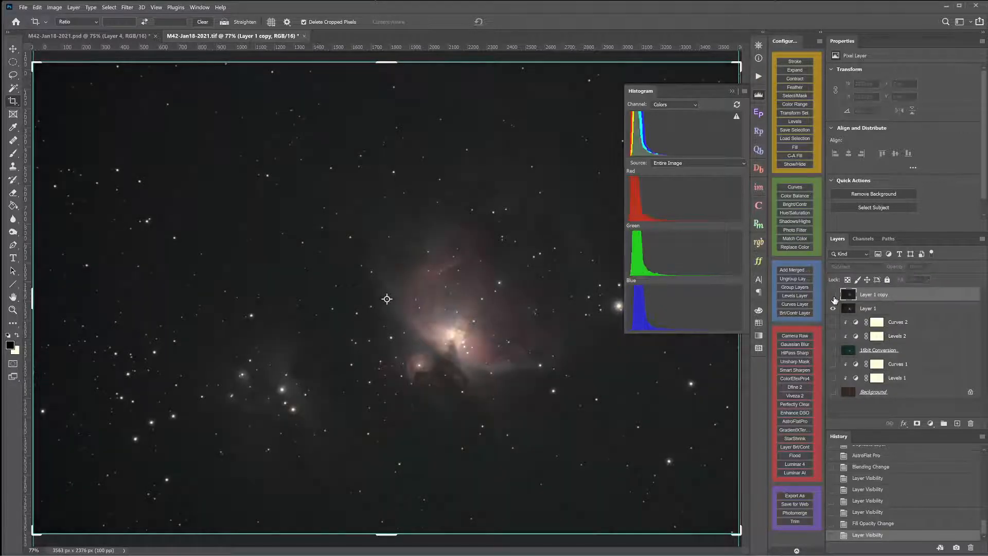
pyautogui.click(833, 297)
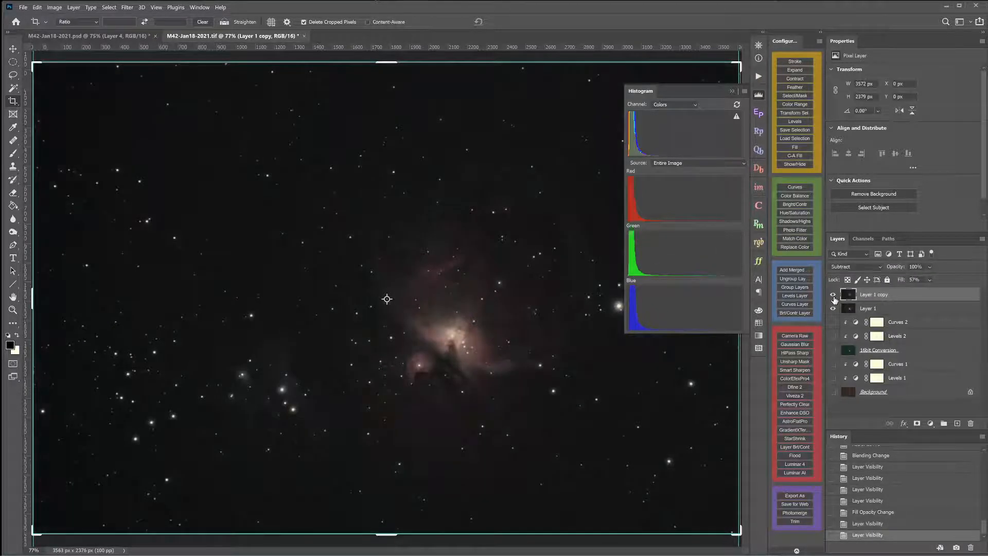
pyautogui.click(834, 297)
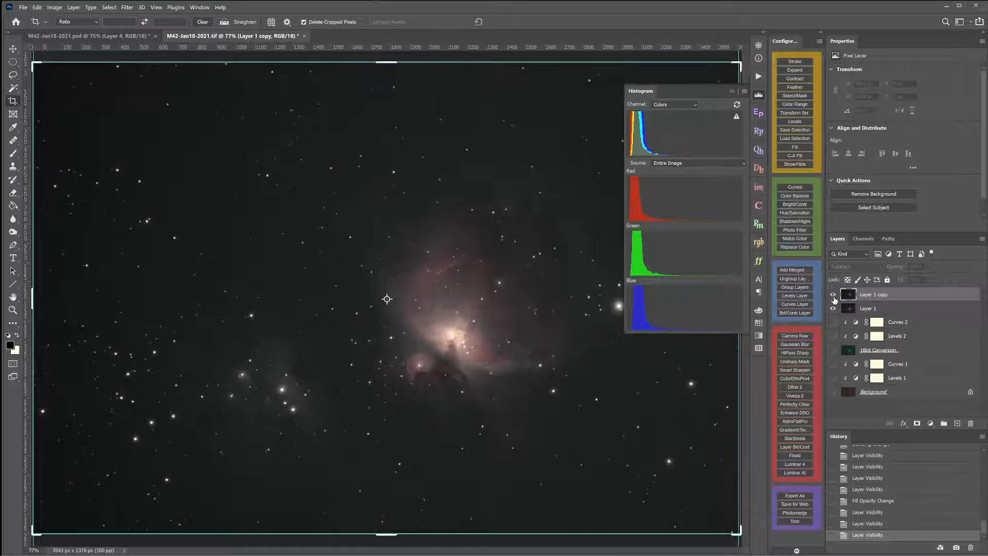
pyautogui.click(834, 296)
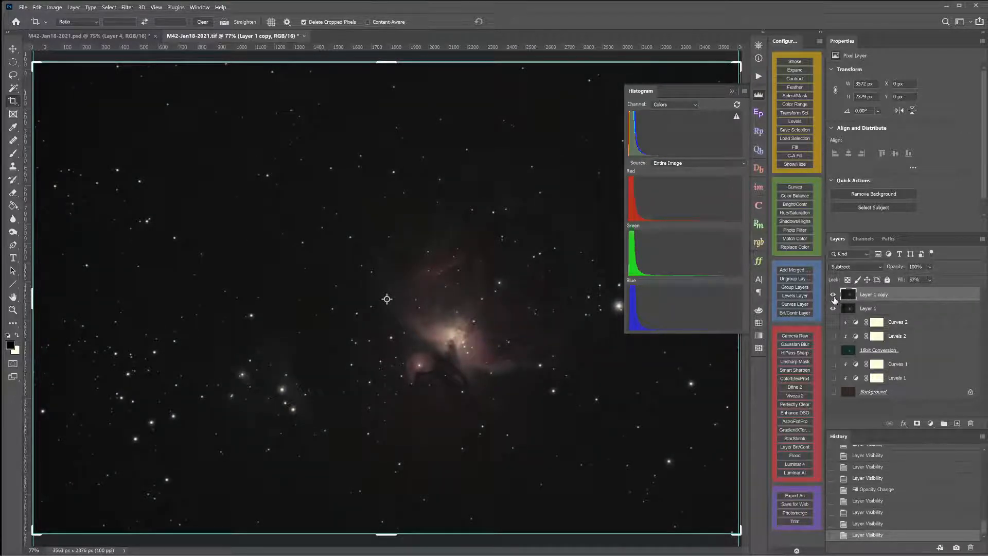
pyautogui.click(834, 297)
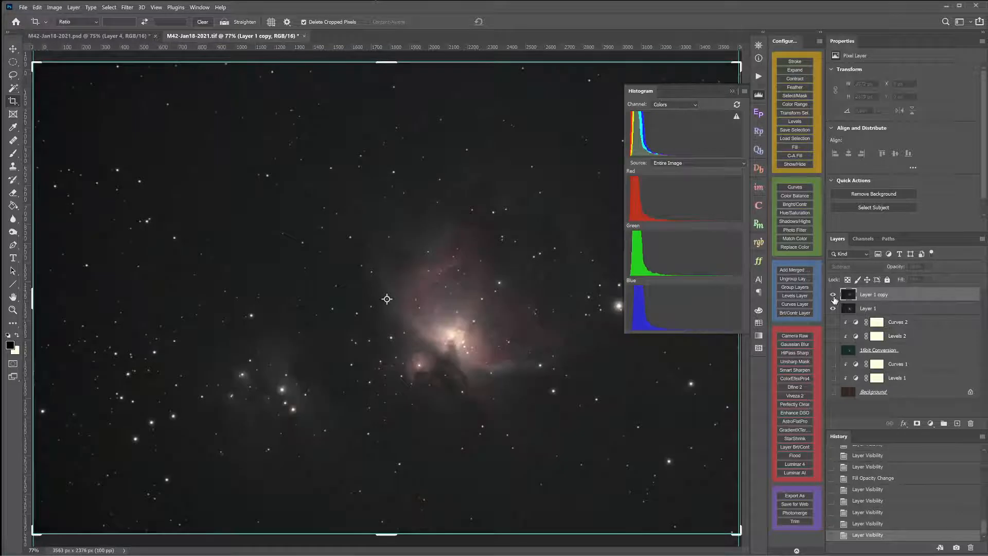
pyautogui.click(834, 297)
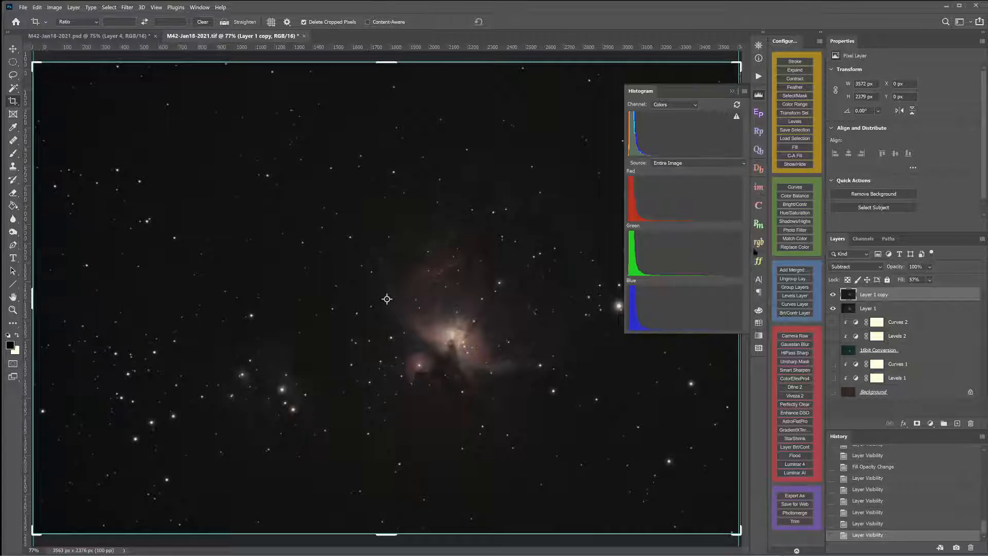
# Rename Layer 1 copy as Astroflat
pyautogui.doubleClick(882, 295)
pyautogui.write('Astroflat')
pyautogui.press('Return')
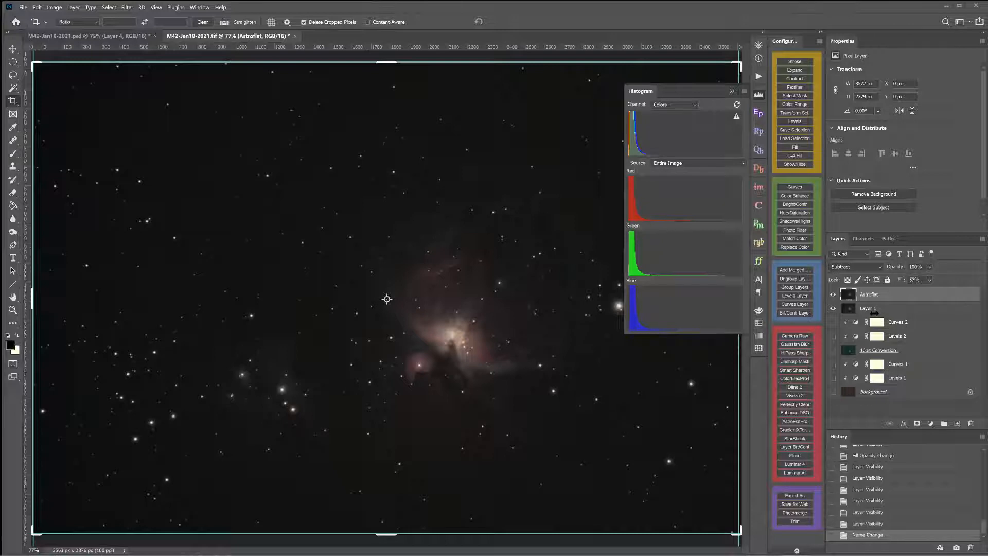
# Change the Astroflat layer's blend mode to Screen and compare the image with the layer hidden and shown
pyautogui.click(880, 268)
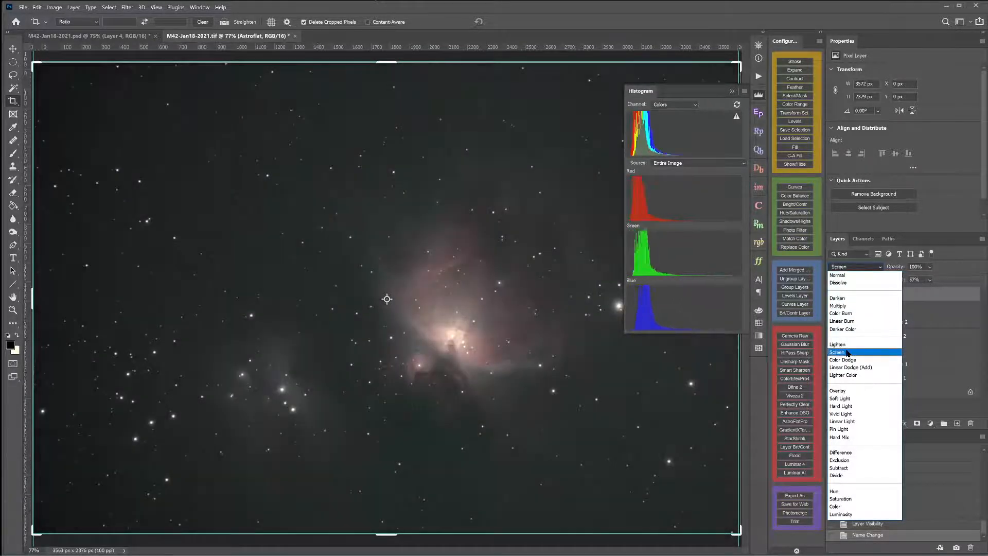
pyautogui.click(849, 352)
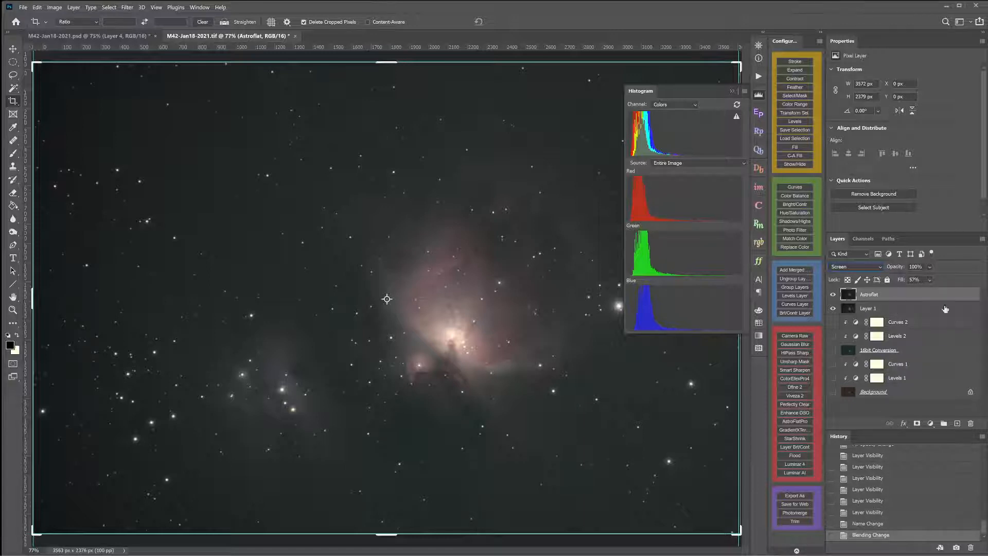
pyautogui.click(834, 295)
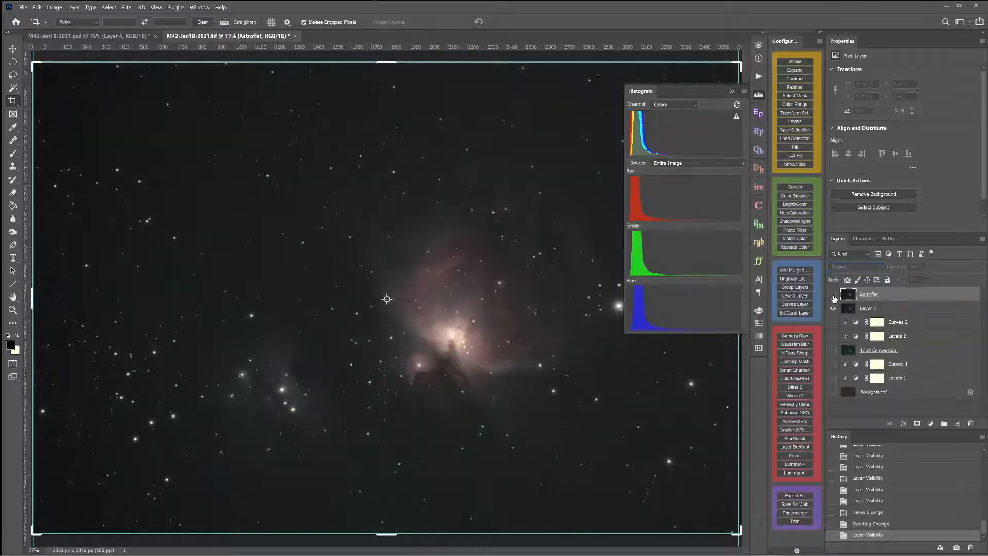
pyautogui.click(833, 296)
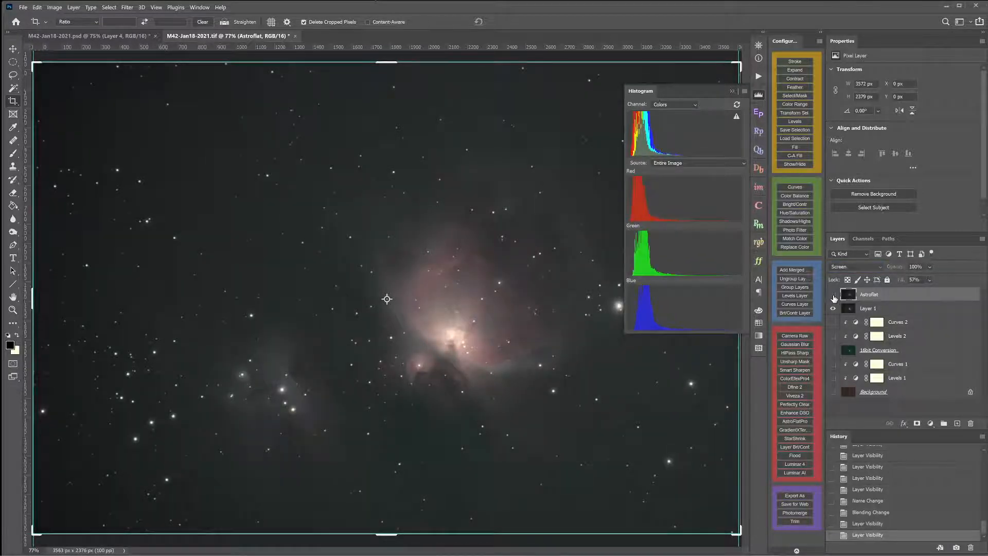
# Compare the image with the Astroflat layer hidden and shown while it is in Screen mode
pyautogui.click(834, 295)
pyautogui.click(834, 295)
pyautogui.click(834, 295)
pyautogui.click(834, 295)
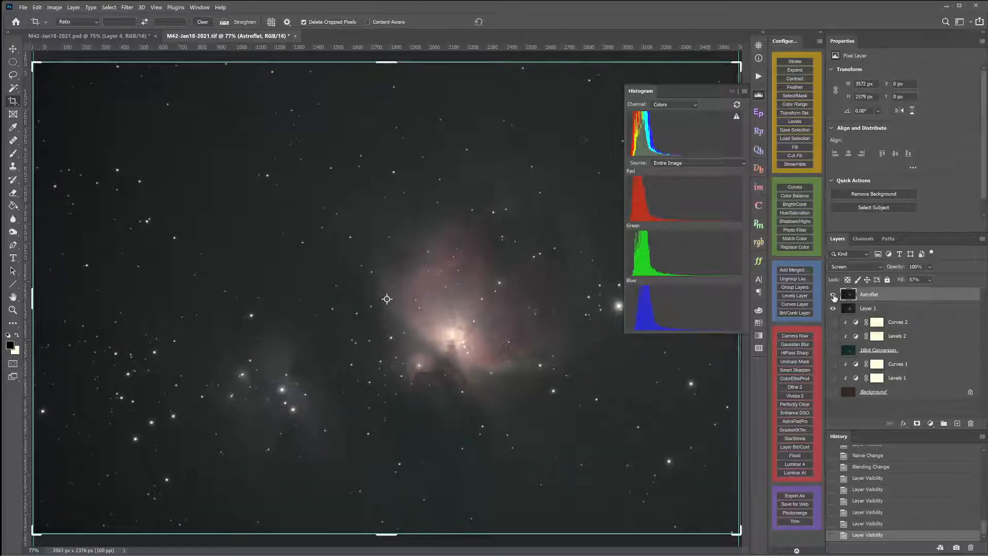
pyautogui.click(834, 295)
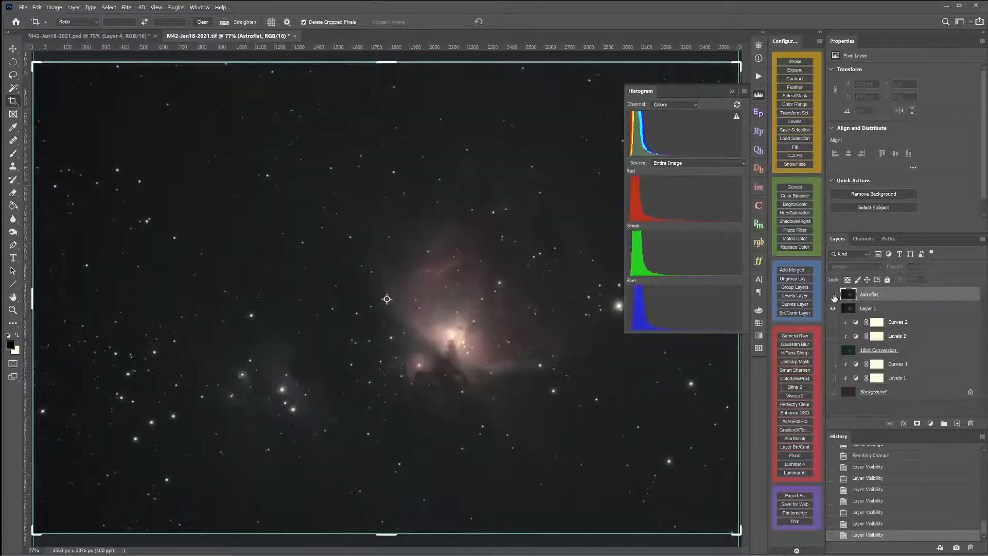
pyautogui.click(834, 296)
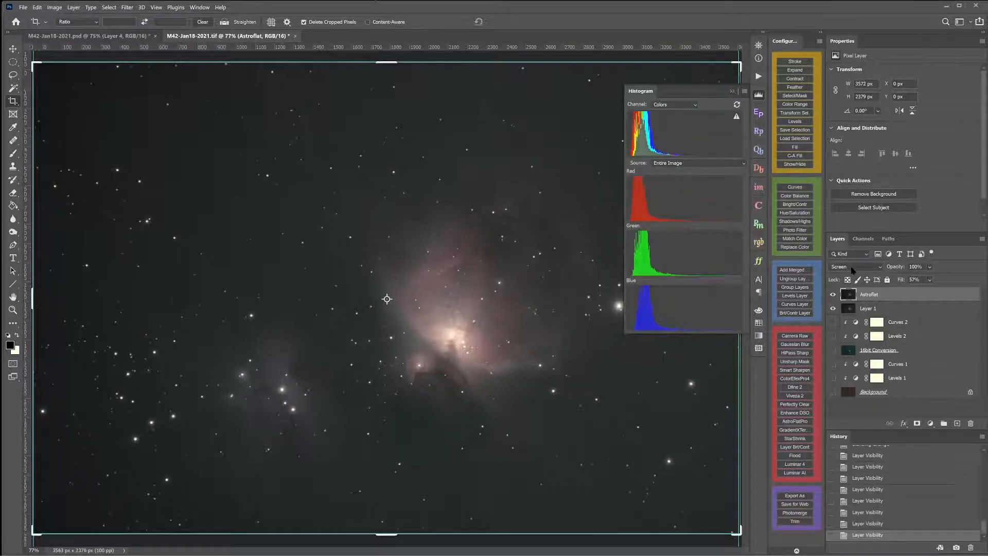
# Set the Astroflat layer's blend mode back to Subtract and stamp all visible layers into a new layer above it
pyautogui.click(852, 267)
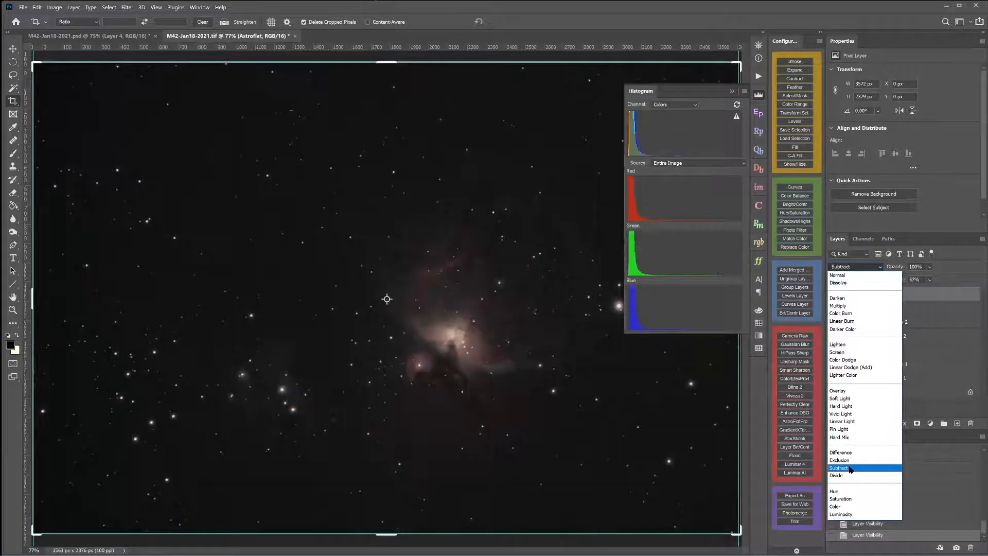
pyautogui.click(850, 467)
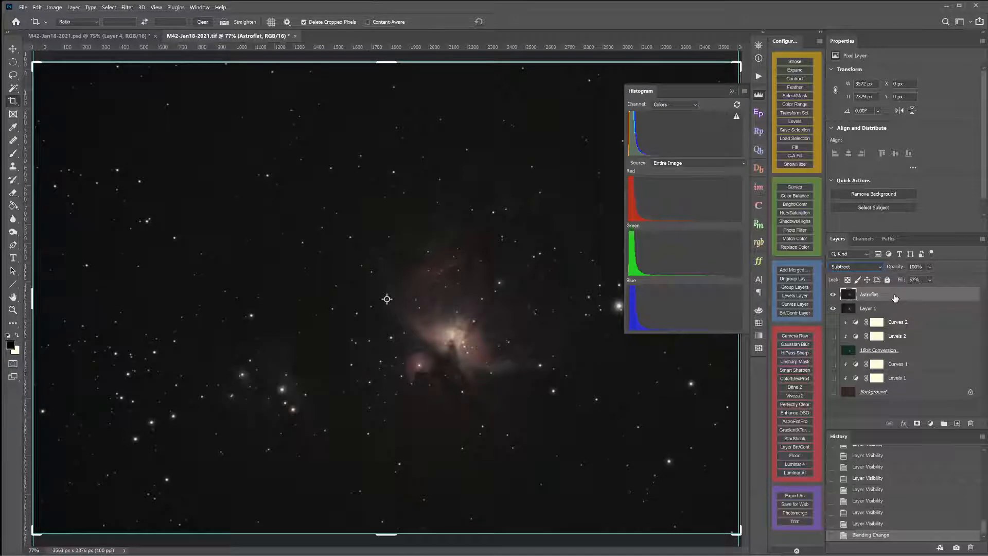
pyautogui.click(798, 271)
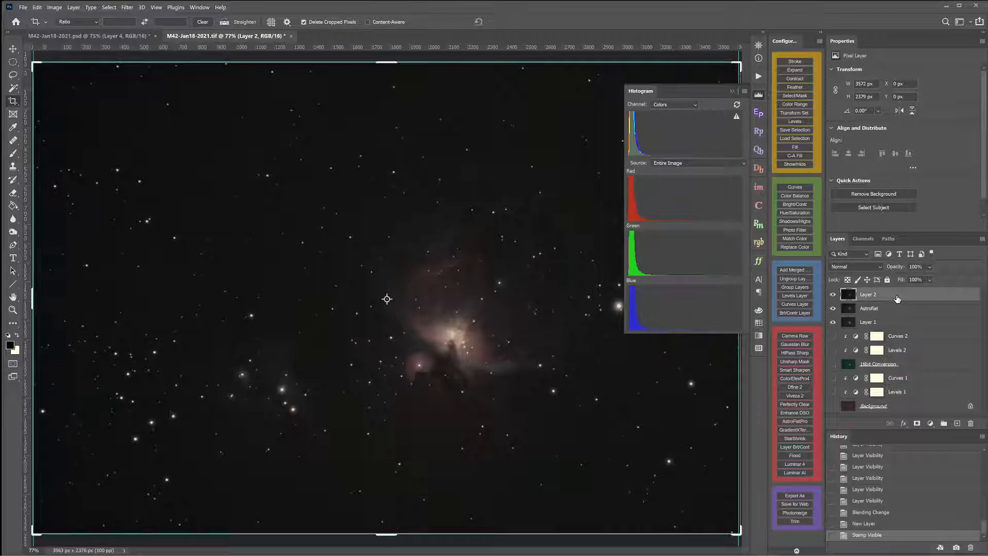
# Open the merged layer in the Camera Raw filter and display its Basic adjustments
pyautogui.scroll(3, 484, 336)
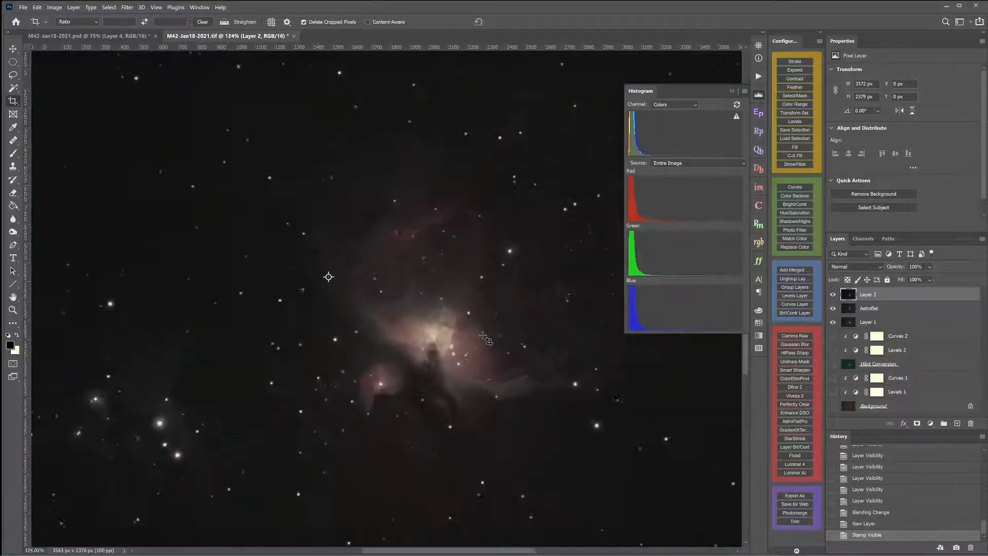
pyautogui.scroll(3, 486, 339)
pyautogui.scroll(-19, 482, 335)
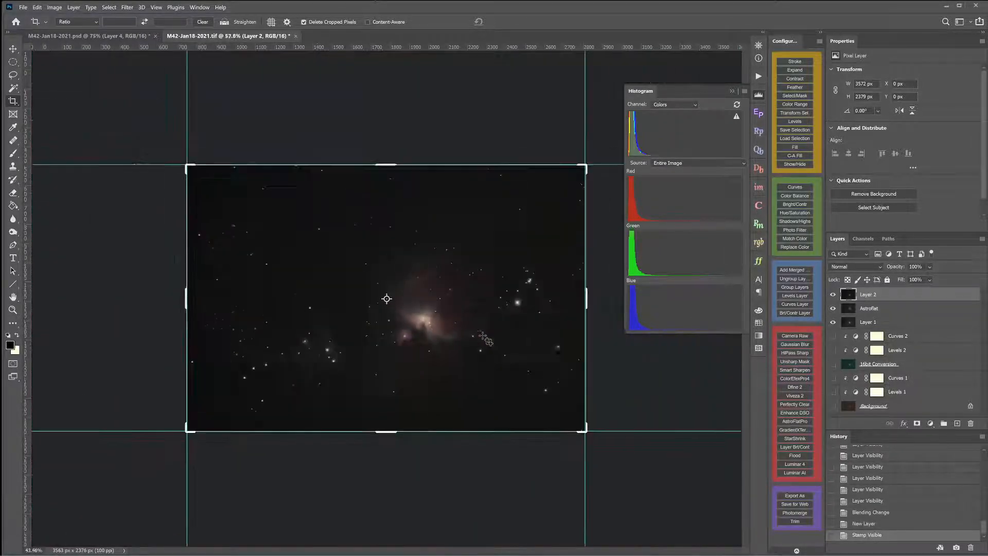
pyautogui.scroll(7, 483, 336)
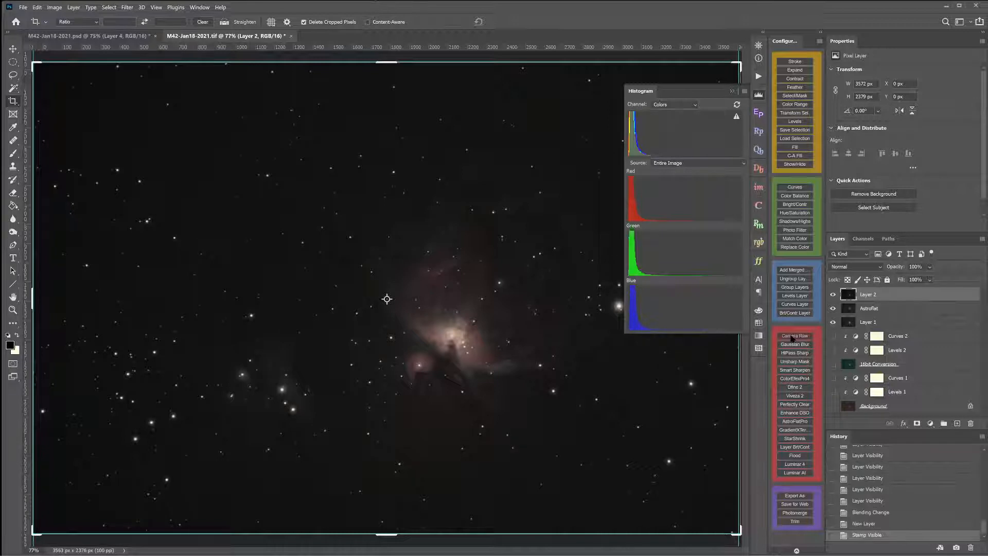
pyautogui.click(793, 340)
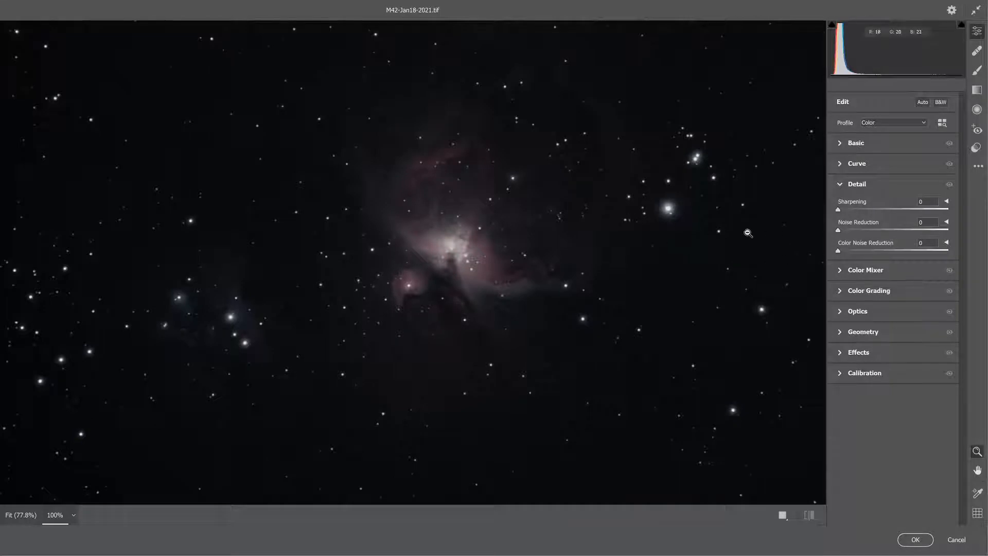
pyautogui.keyDown('alt'); pyautogui.click(538, 244); pyautogui.keyUp('alt')
pyautogui.keyDown('alt'); pyautogui.click(539, 244); pyautogui.keyUp('alt')
pyautogui.click(841, 147)
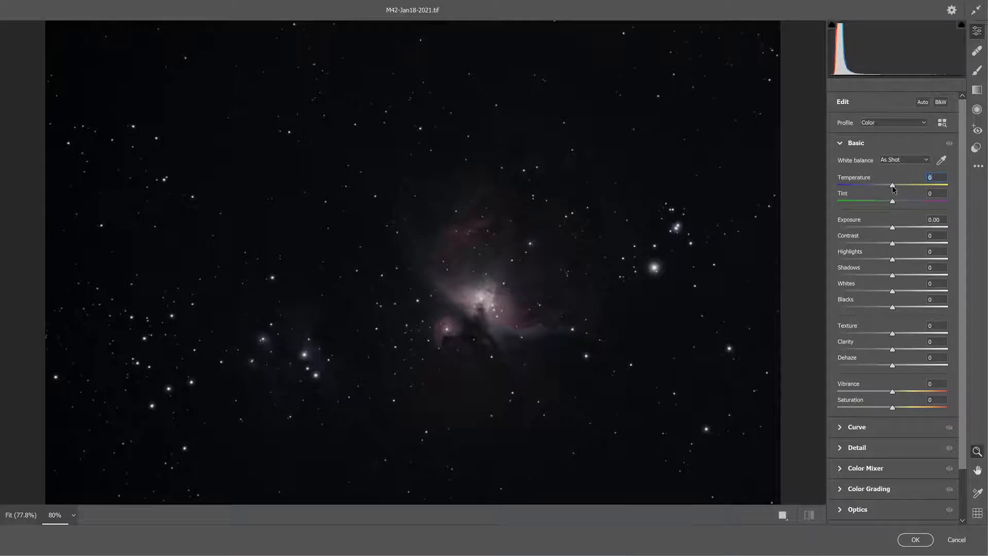
# Try cooler and warmer white balances on the nebula, settling on a Temperature of +14 with Tint at 0
pyautogui.moveTo(893, 187); pyautogui.dragTo(904, 191)
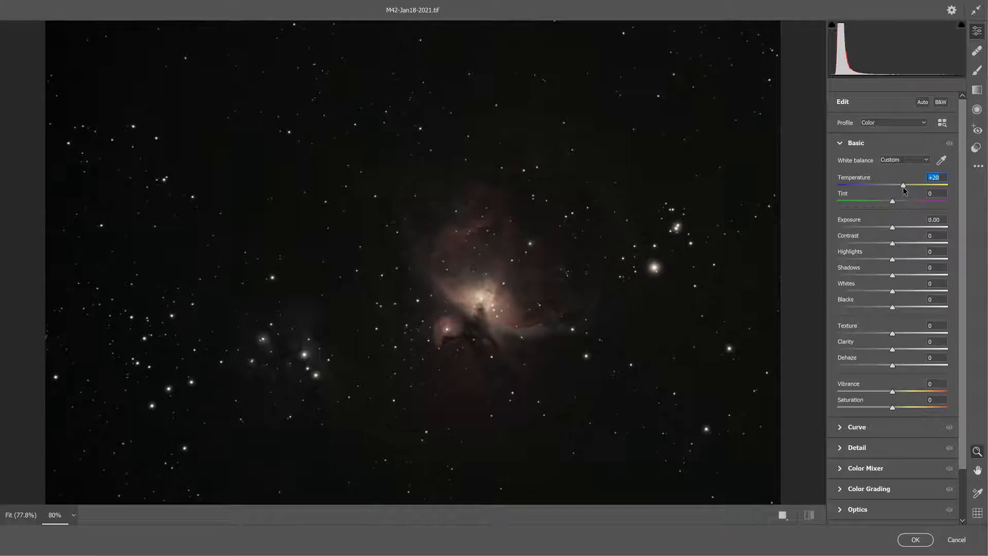
pyautogui.moveTo(905, 190); pyautogui.dragTo(901, 192)
pyautogui.moveTo(902, 192); pyautogui.dragTo(882, 200)
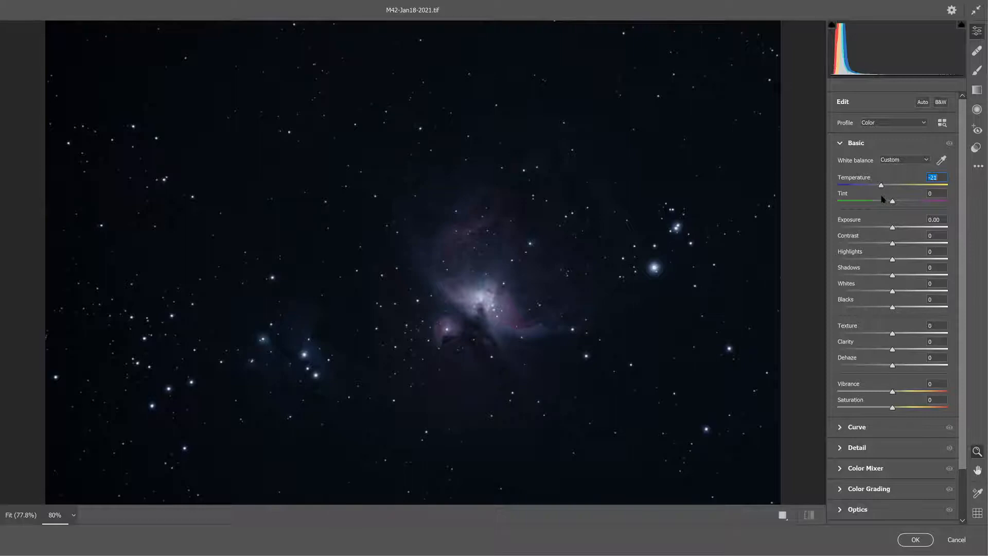
pyautogui.moveTo(882, 199); pyautogui.dragTo(885, 197)
pyautogui.moveTo(886, 197); pyautogui.dragTo(884, 199)
pyautogui.moveTo(883, 199); pyautogui.dragTo(892, 197)
pyautogui.moveTo(892, 197); pyautogui.dragTo(903, 190)
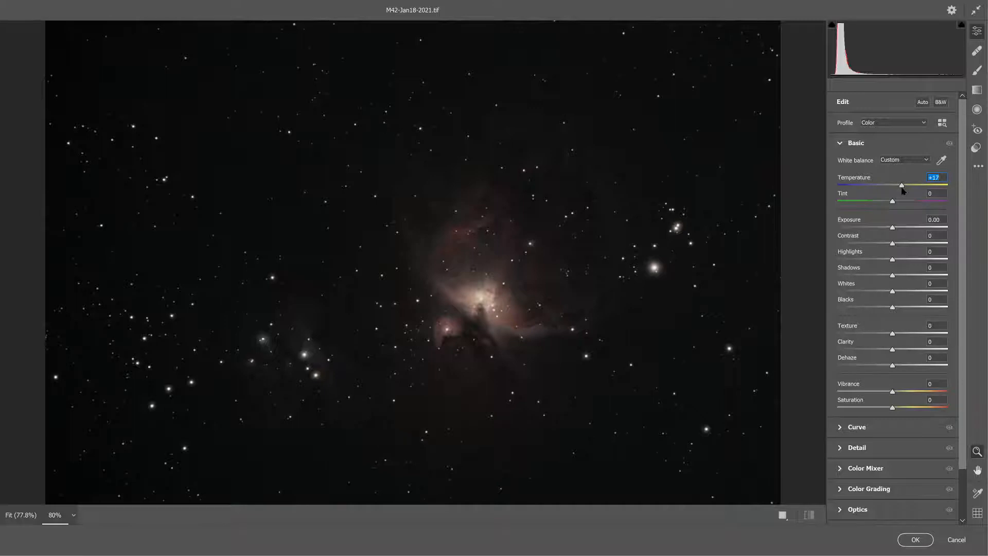
pyautogui.moveTo(903, 191); pyautogui.dragTo(901, 191)
pyautogui.moveTo(901, 189)
pyautogui.mouseDown()
pyautogui.moveTo(873, 188)
pyautogui.moveTo(902, 189)
pyautogui.mouseUp()
pyautogui.moveTo(892, 204)
pyautogui.mouseDown()
pyautogui.moveTo(863, 208)
pyautogui.moveTo(920, 211)
pyautogui.moveTo(892, 219)
pyautogui.mouseUp()
# Brighten the image by setting Exposure to +0.80 after trying values between 0 and +1.15
pyautogui.click(899, 228)
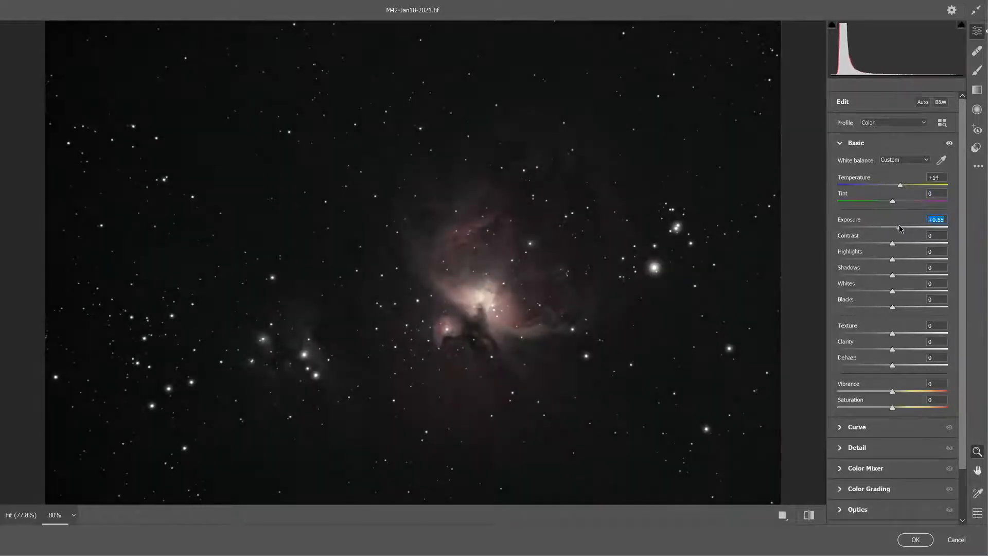
pyautogui.click(909, 227)
pyautogui.moveTo(909, 226); pyautogui.dragTo(906, 226)
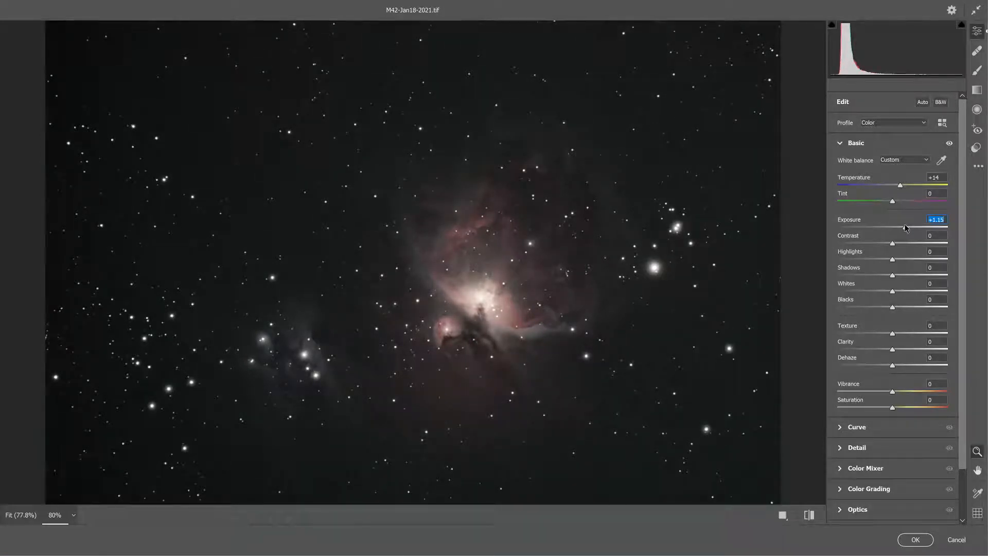
pyautogui.moveTo(902, 224); pyautogui.dragTo(900, 224)
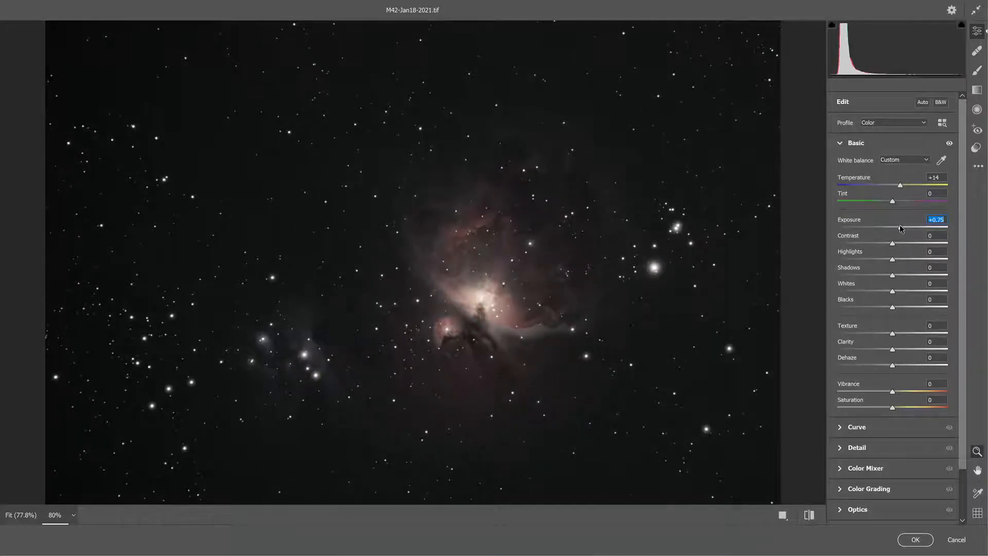
pyautogui.moveTo(899, 228); pyautogui.dragTo(896, 229)
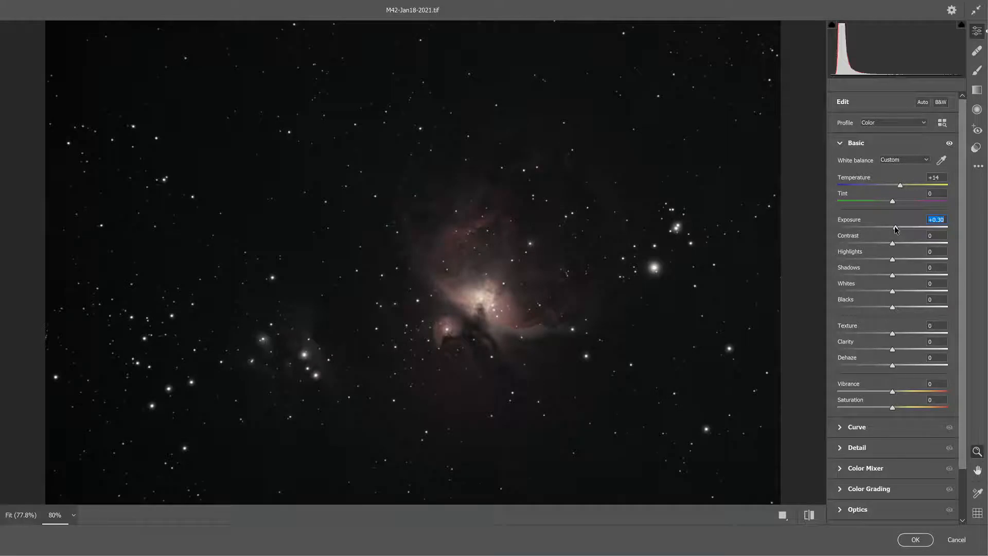
pyautogui.moveTo(896, 227); pyautogui.dragTo(897, 222)
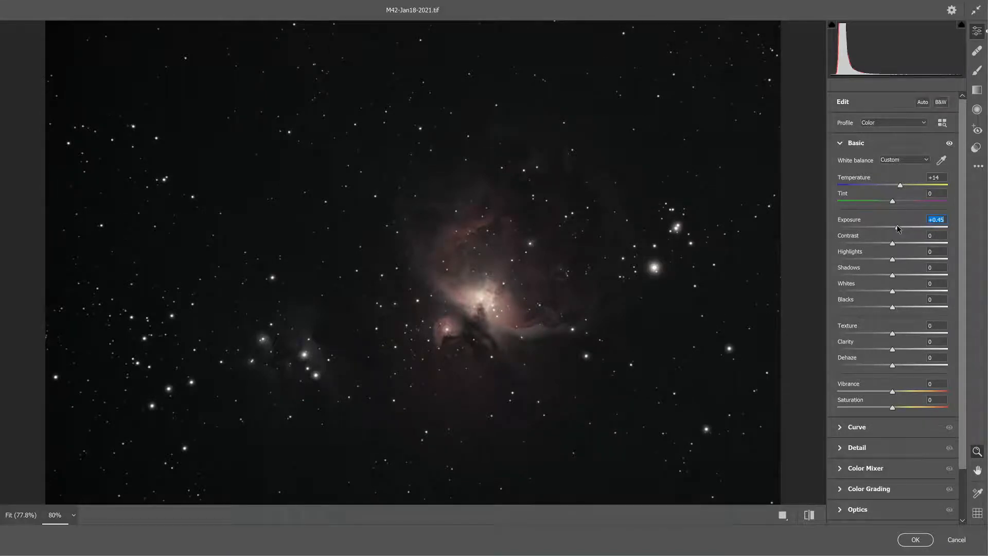
pyautogui.moveTo(897, 228); pyautogui.dragTo(900, 230)
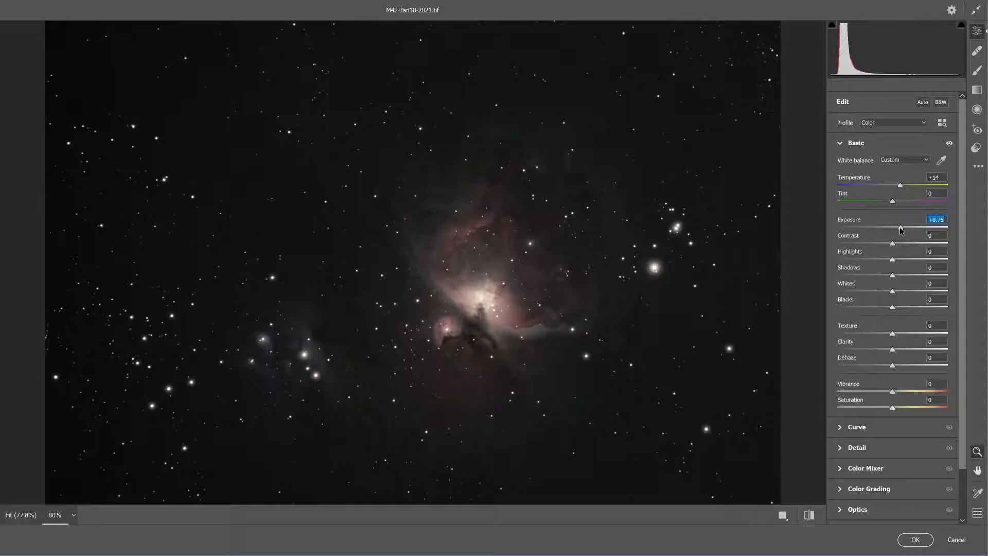
pyautogui.moveTo(901, 230); pyautogui.dragTo(894, 234)
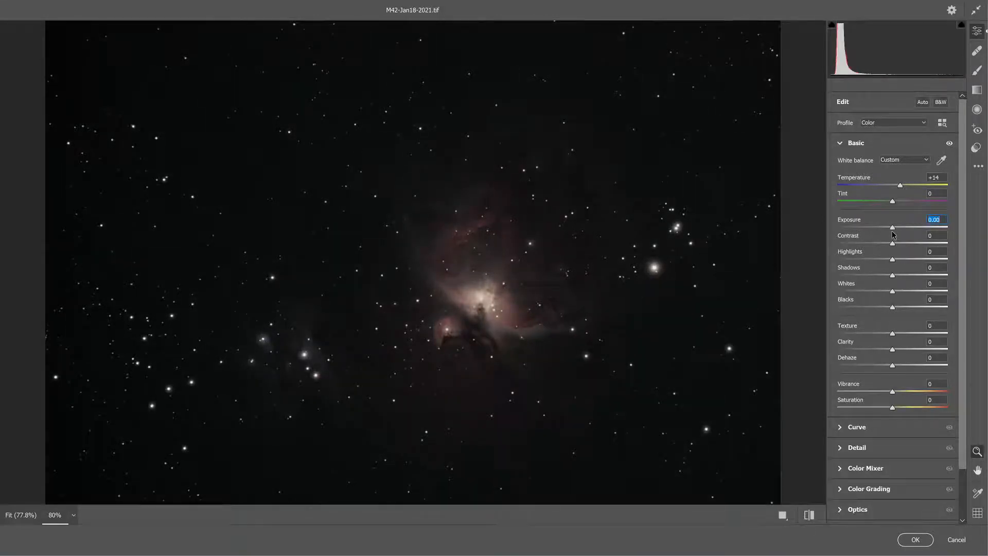
pyautogui.moveTo(893, 234); pyautogui.dragTo(902, 233)
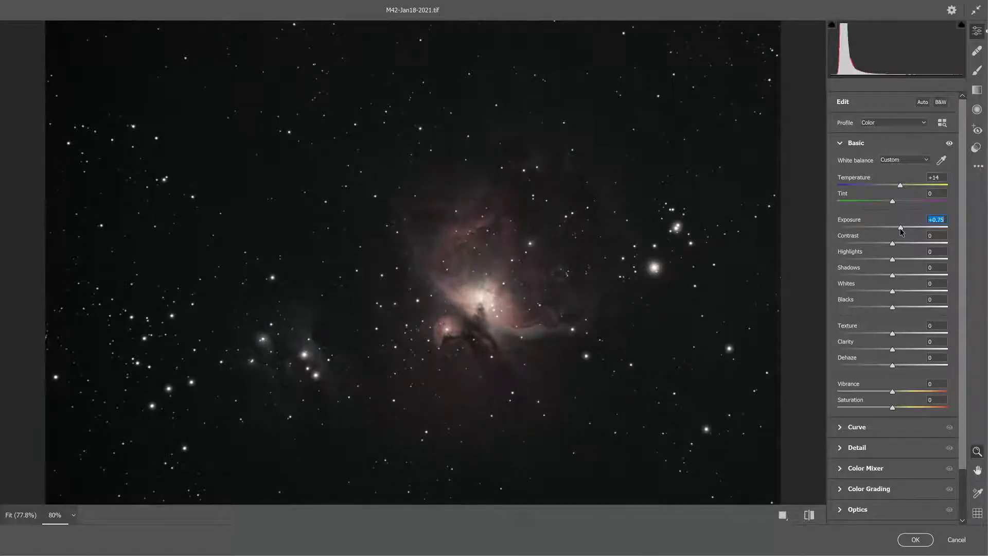
pyautogui.moveTo(902, 232); pyautogui.dragTo(901, 226)
# Set Contrast to +9 and lower Highlights to -20
pyautogui.moveTo(893, 244); pyautogui.dragTo(898, 239)
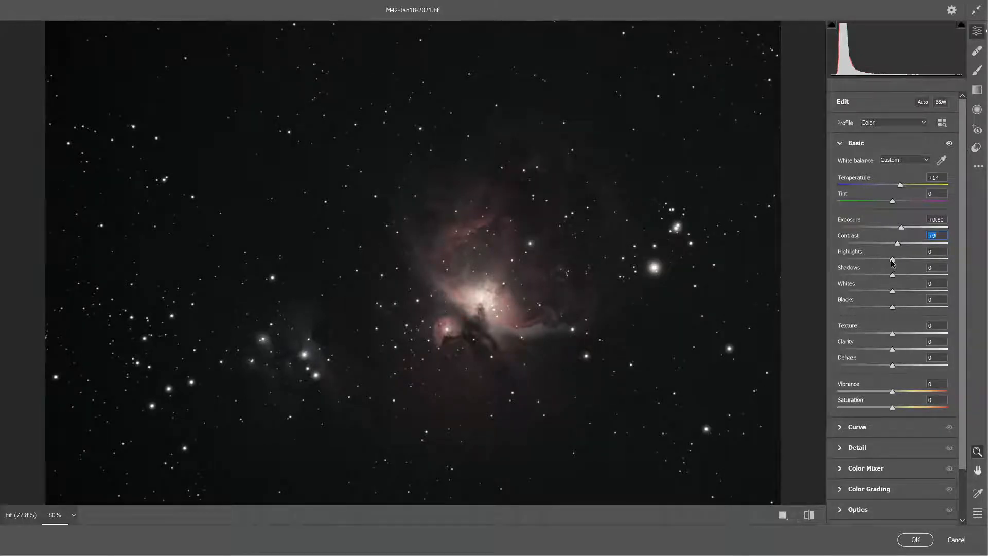
pyautogui.click(892, 260)
pyautogui.moveTo(893, 261); pyautogui.dragTo(860, 263)
pyautogui.moveTo(855, 259); pyautogui.dragTo(881, 263)
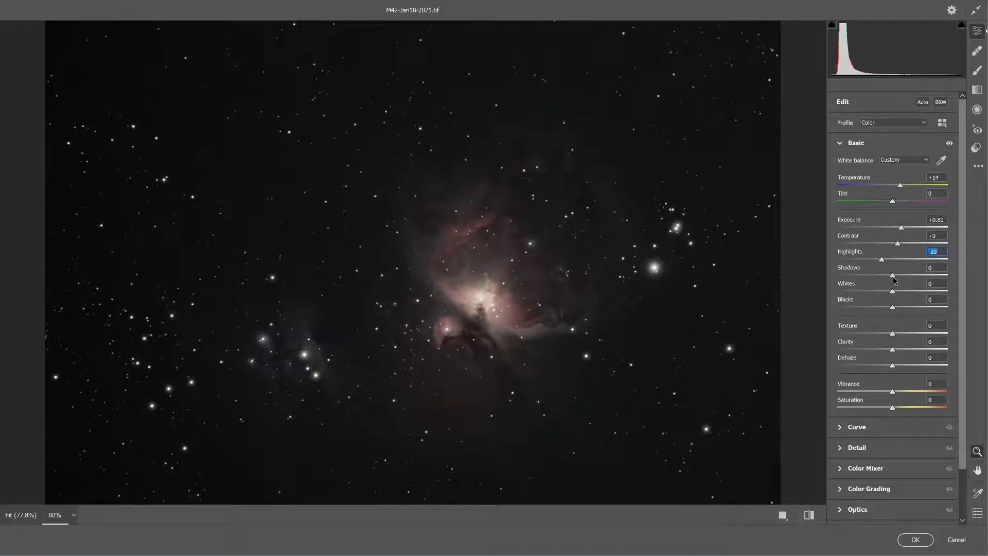
# Try a Shadows adjustment and push Whites as far as +87 to preview the faint nebulosity
pyautogui.moveTo(894, 279)
pyautogui.mouseDown()
pyautogui.moveTo(807, 289)
pyautogui.moveTo(900, 283)
pyautogui.moveTo(854, 282)
pyautogui.moveTo(907, 278)
pyautogui.moveTo(846, 281)
pyautogui.moveTo(914, 272)
pyautogui.moveTo(848, 284)
pyautogui.moveTo(902, 273)
pyautogui.moveTo(888, 274)
pyautogui.moveTo(906, 291)
pyautogui.moveTo(892, 293)
pyautogui.moveTo(908, 292)
pyautogui.moveTo(900, 289)
pyautogui.mouseUp()
pyautogui.moveTo(899, 292); pyautogui.dragTo(894, 297)
pyautogui.moveTo(895, 296); pyautogui.dragTo(895, 297)
pyautogui.press('Down')
pyautogui.press('Down')
pyautogui.press('Down')
pyautogui.press('Down')
pyautogui.press('Down')
pyautogui.press('Down')
pyautogui.write('34')
pyautogui.press('Return')
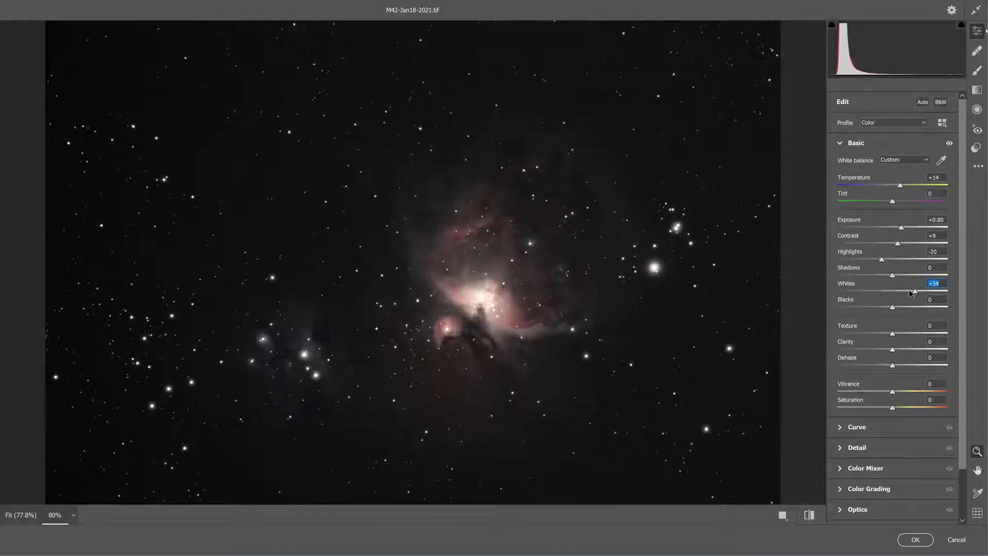
pyautogui.moveTo(909, 290); pyautogui.dragTo(936, 287)
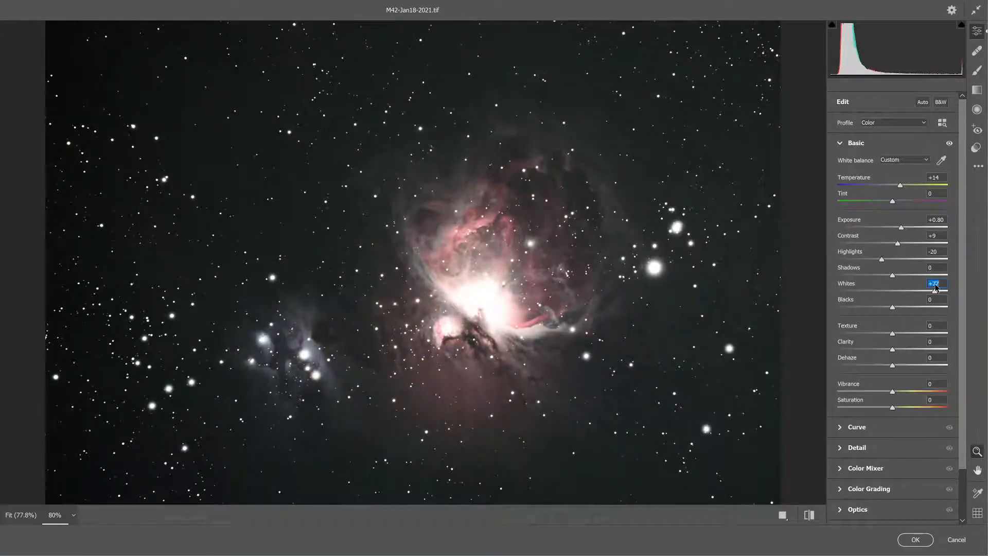
pyautogui.moveTo(935, 288); pyautogui.dragTo(936, 288)
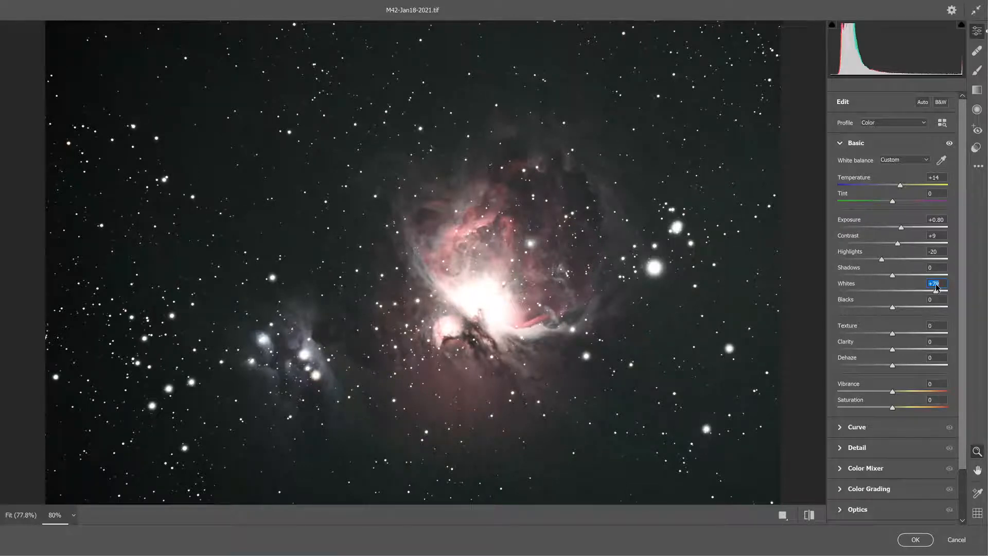
pyautogui.moveTo(936, 288); pyautogui.dragTo(941, 288)
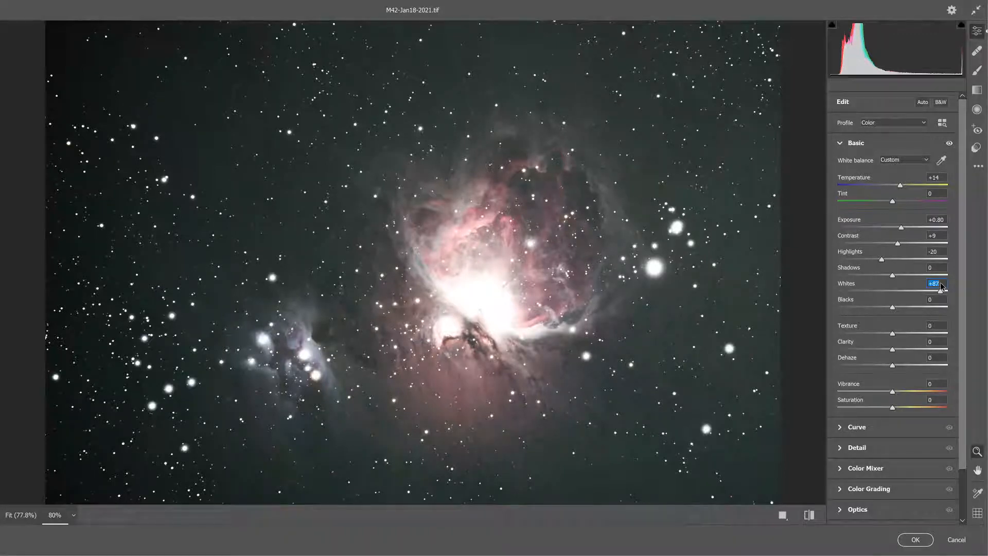
# Set Whites to +40 and Blacks to -14
pyautogui.write('-6')
pyautogui.press('Return')
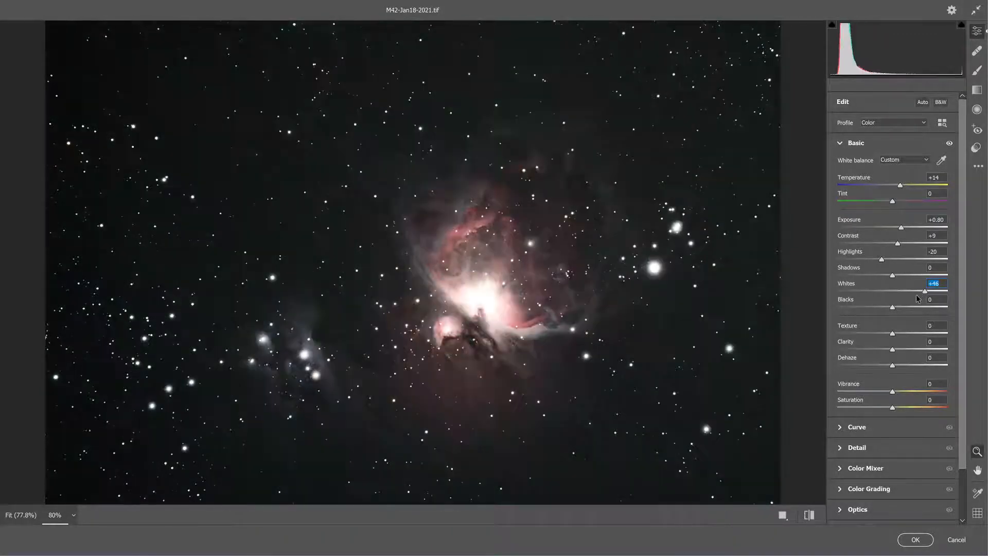
pyautogui.moveTo(889, 305); pyautogui.dragTo(917, 295)
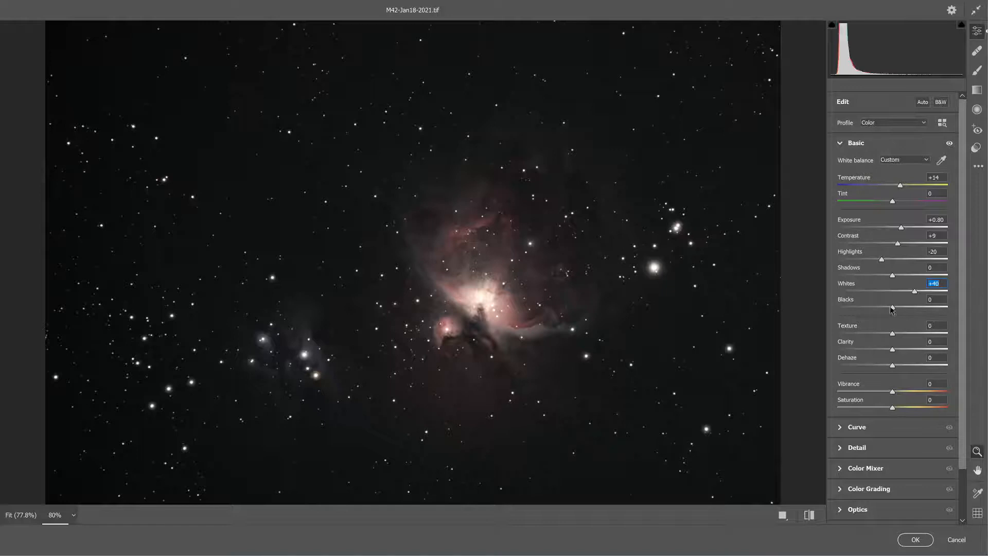
pyautogui.moveTo(892, 308)
pyautogui.mouseDown()
pyautogui.moveTo(869, 310)
pyautogui.moveTo(907, 305)
pyautogui.moveTo(893, 314)
pyautogui.moveTo(910, 312)
pyautogui.moveTo(885, 311)
pyautogui.mouseUp()
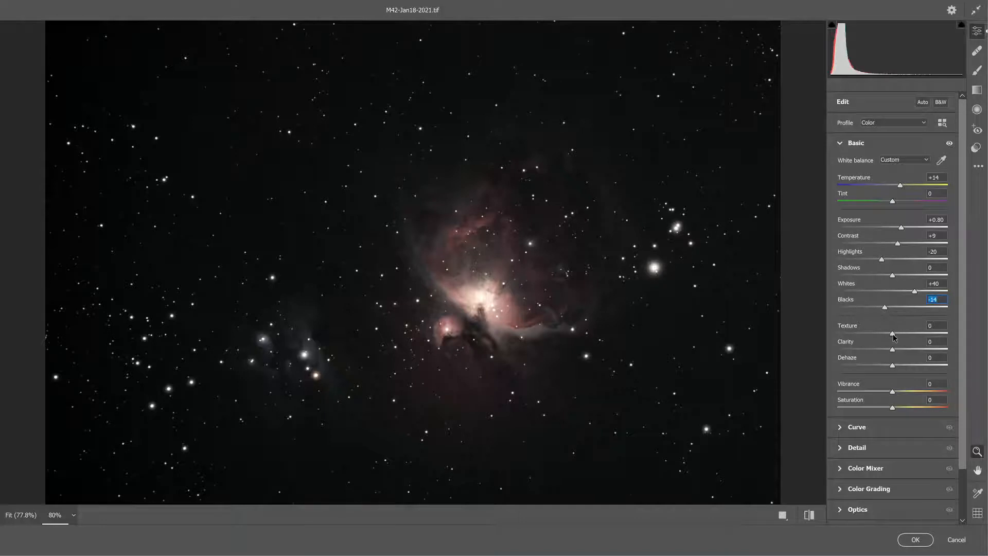
# Preview stronger and weaker Texture on the nebula and set it to +15
pyautogui.click(893, 335)
pyautogui.moveTo(893, 337)
pyautogui.mouseDown()
pyautogui.moveTo(922, 335)
pyautogui.moveTo(876, 338)
pyautogui.moveTo(909, 328)
pyautogui.moveTo(920, 330)
pyautogui.moveTo(857, 338)
pyautogui.moveTo(912, 332)
pyautogui.moveTo(886, 334)
pyautogui.moveTo(905, 333)
pyautogui.mouseUp()
pyautogui.doubleClick(882, 335)
pyautogui.moveTo(903, 330); pyautogui.dragTo(901, 334)
# Set Dehaze to +16 and Clarity to +27
pyautogui.click(893, 367)
pyautogui.moveTo(896, 369)
pyautogui.mouseDown()
pyautogui.moveTo(919, 366)
pyautogui.moveTo(896, 376)
pyautogui.moveTo(902, 370)
pyautogui.mouseUp()
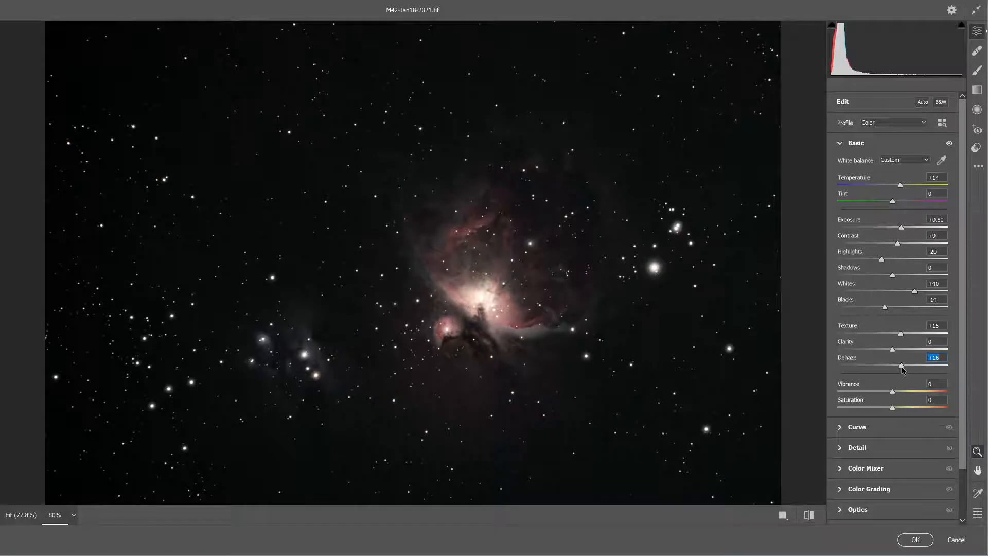
pyautogui.moveTo(892, 350); pyautogui.dragTo(906, 347)
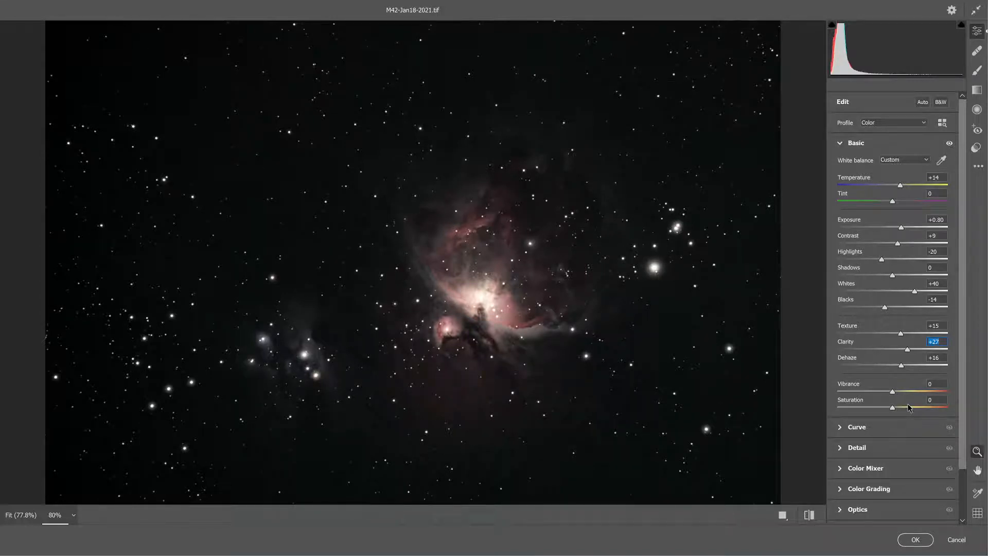
# Set Saturation to +38 and Vibrance to +13, and collapse the Basic adjustments
pyautogui.click(893, 408)
pyautogui.moveTo(893, 410); pyautogui.dragTo(913, 405)
pyautogui.moveTo(893, 395); pyautogui.dragTo(901, 396)
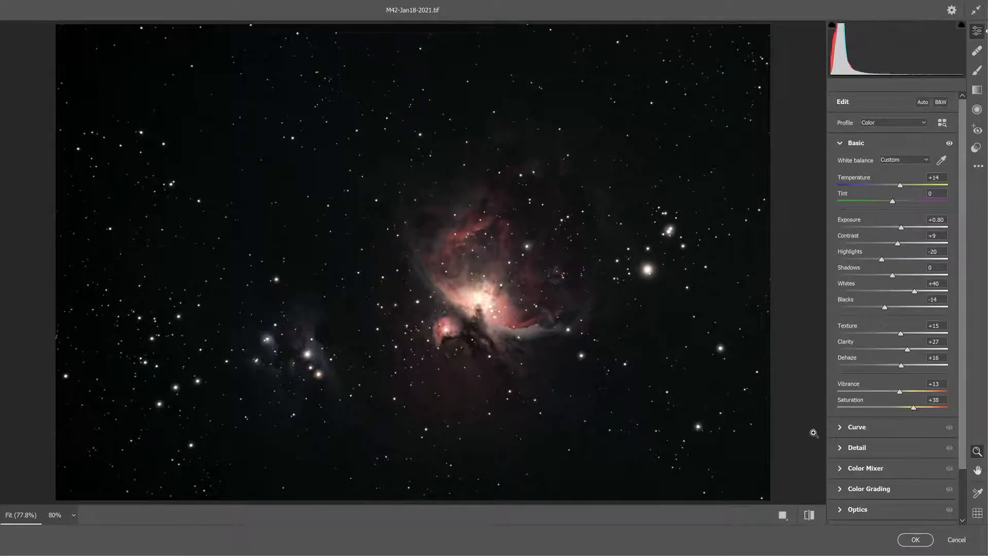
pyautogui.click(841, 145)
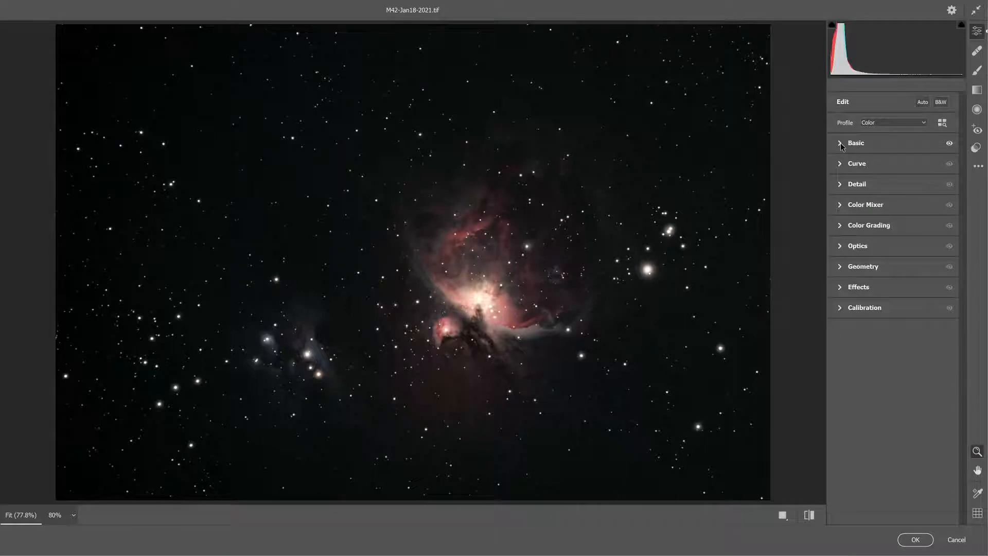
# Set Color Noise Reduction to 10 in the Detail adjustments while checking the dark sky beside the nebula up close
pyautogui.click(840, 185)
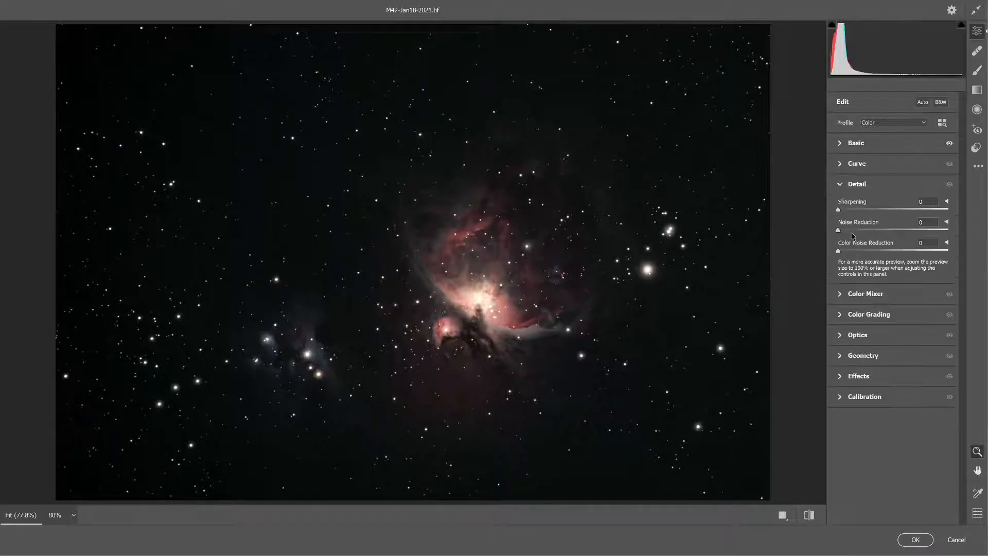
pyautogui.scroll(5, 562, 270)
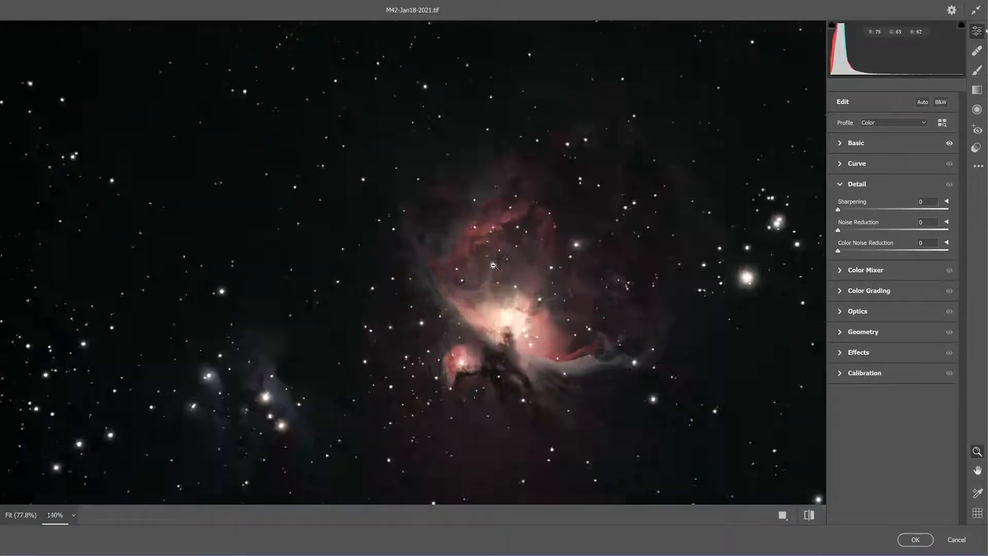
pyautogui.scroll(5, 492, 263)
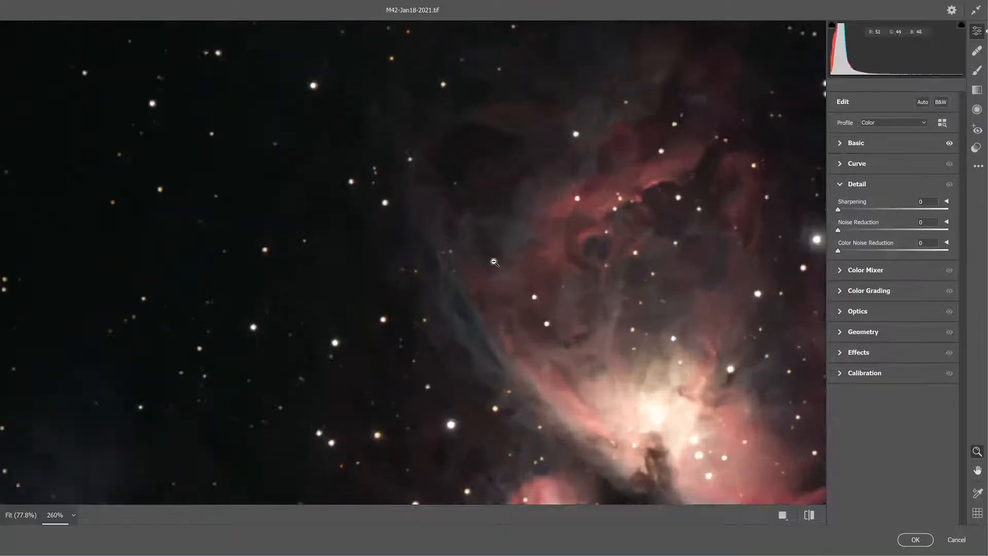
pyautogui.scroll(1, 526, 263)
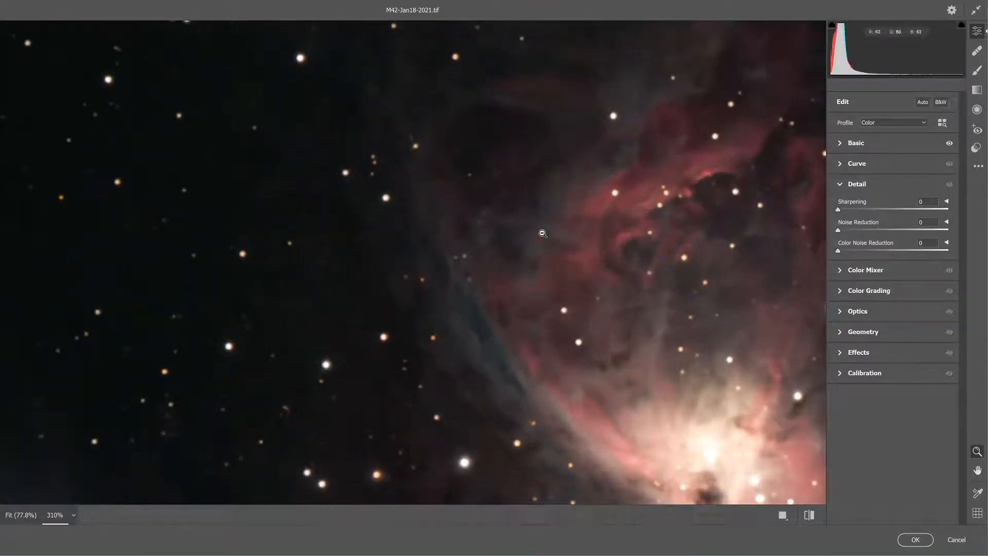
pyautogui.scroll(1, 551, 224)
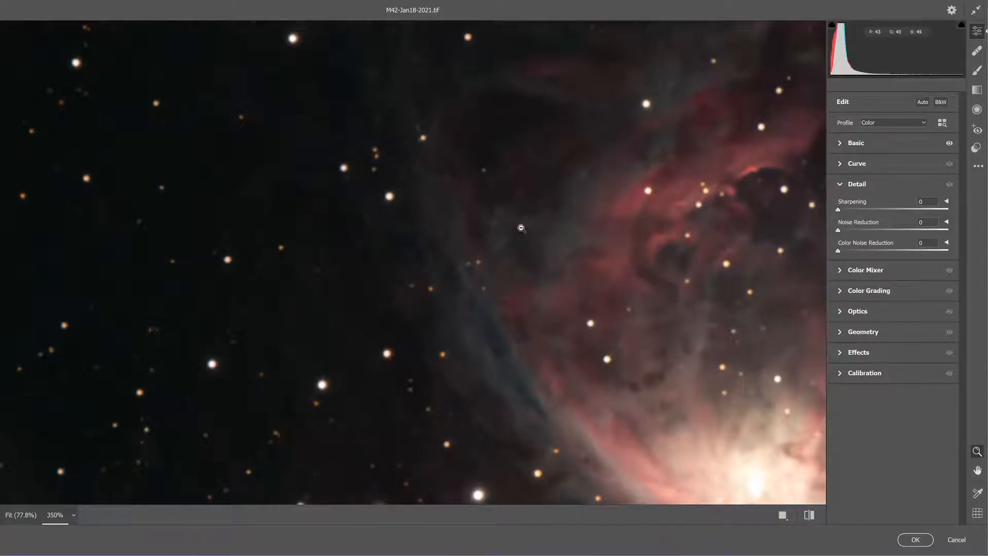
pyautogui.scroll(1, 482, 212)
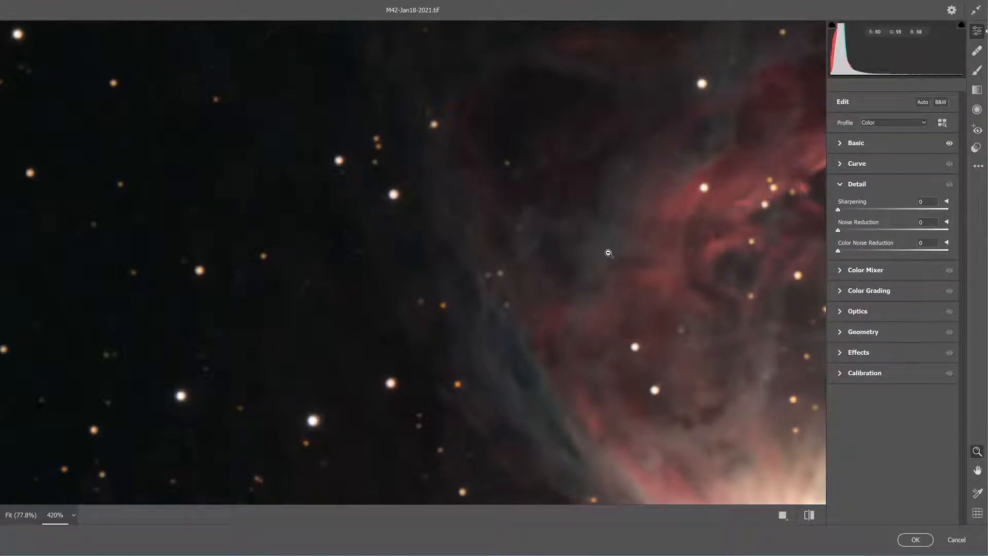
pyautogui.scroll(1, 603, 253)
pyautogui.scroll(3, 553, 236)
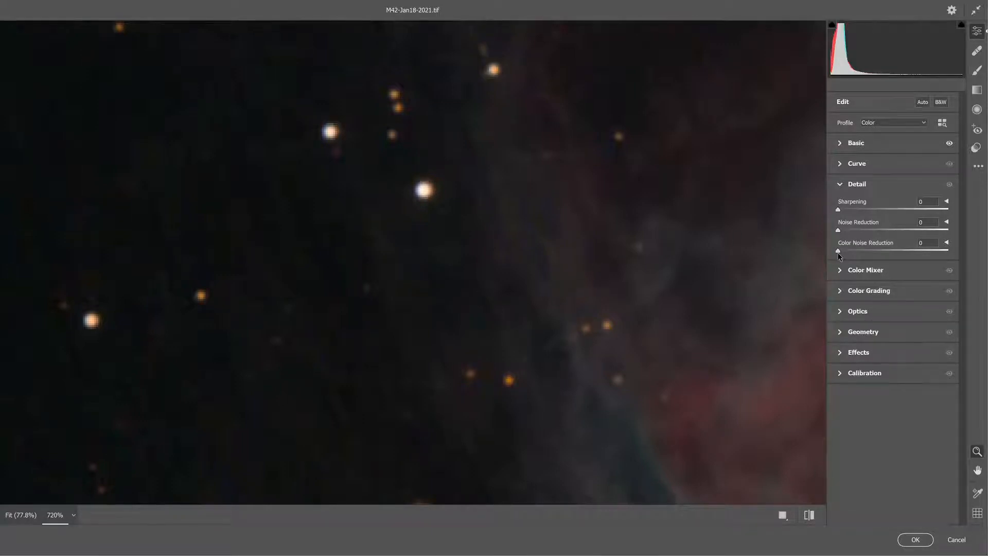
pyautogui.moveTo(838, 252); pyautogui.dragTo(850, 252)
pyautogui.press('Down')
# Set Noise Reduction to 26 in the Detail adjustments
pyautogui.scroll(-3, 714, 209)
pyautogui.scroll(-2, 715, 210)
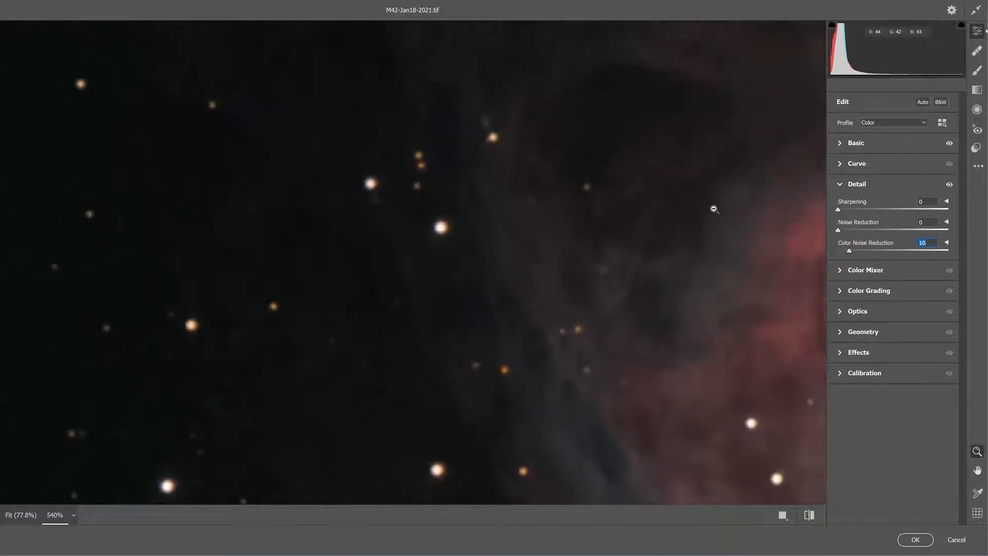
pyautogui.scroll(-1, 715, 209)
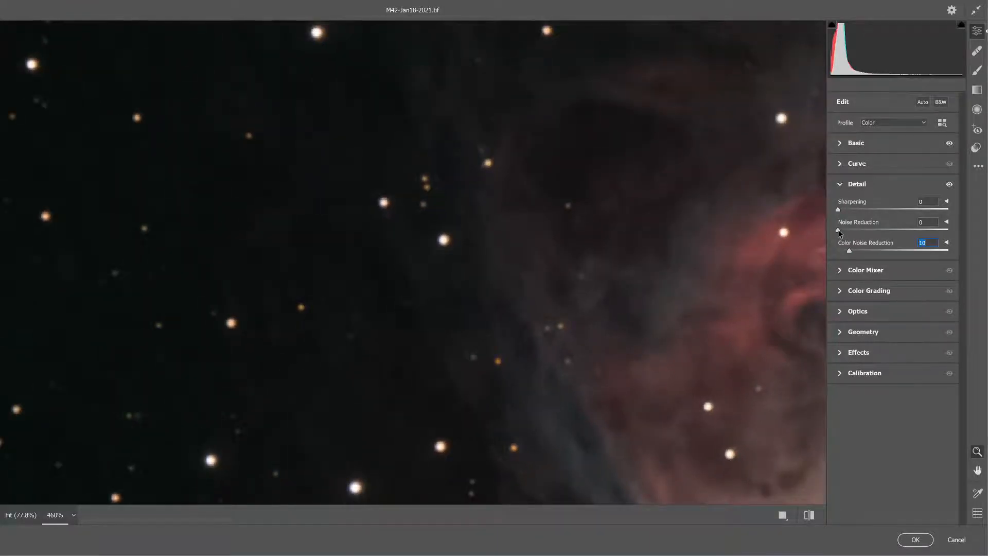
pyautogui.click(839, 231)
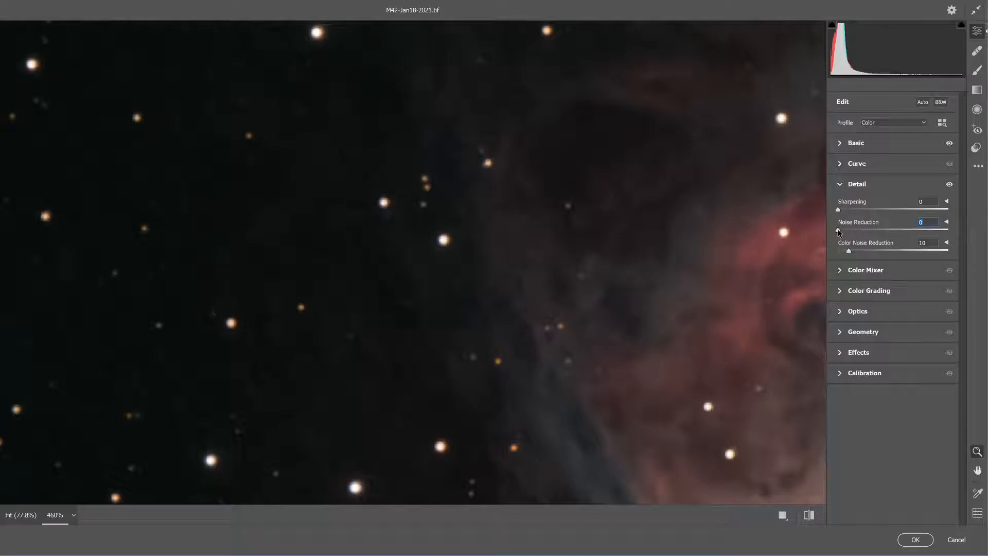
pyautogui.moveTo(838, 231); pyautogui.dragTo(863, 233)
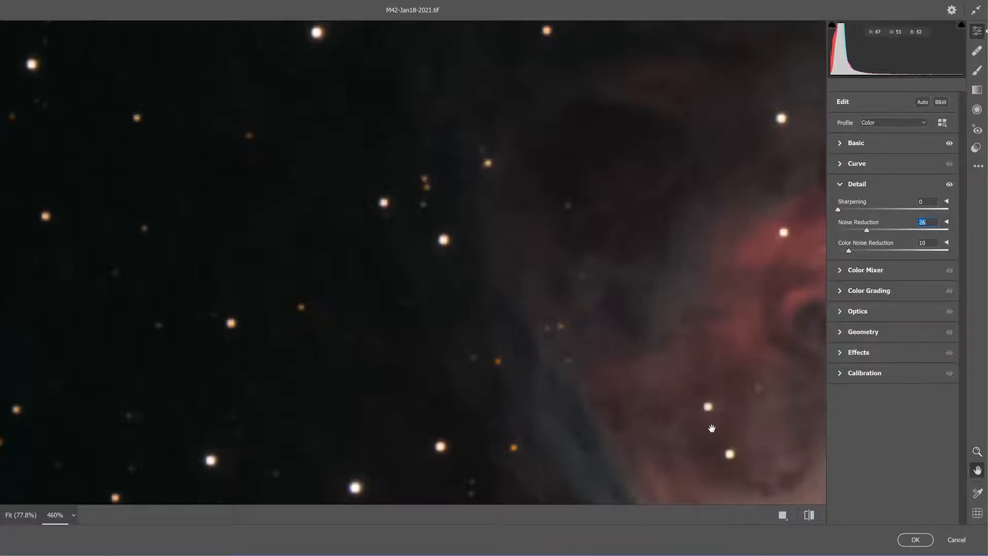
# Examine the noise and fine detail around the nebula's core and in the dark sky below it
pyautogui.moveTo(695, 411); pyautogui.dragTo(438, 105)
pyautogui.moveTo(631, 326); pyautogui.dragTo(558, 115)
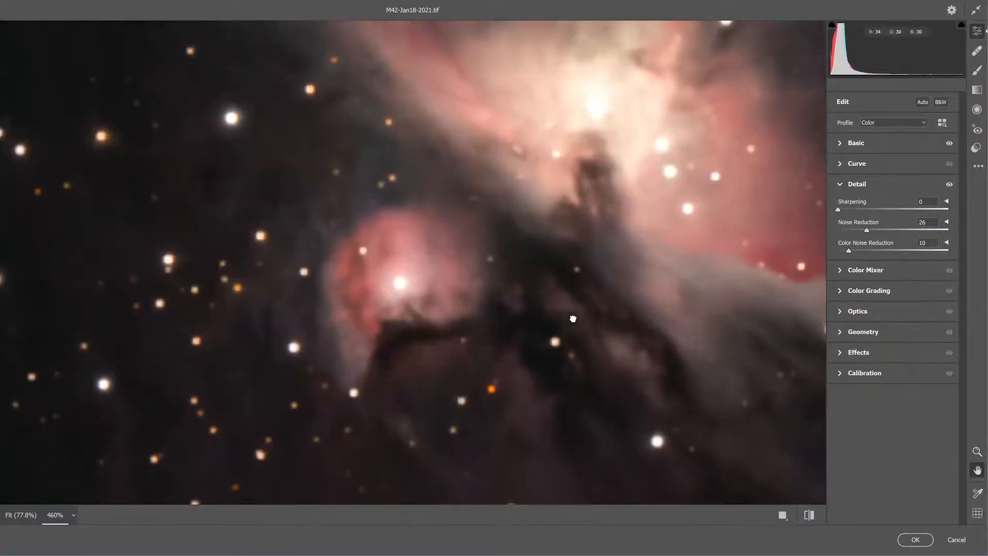
pyautogui.moveTo(573, 318); pyautogui.dragTo(581, 164)
pyautogui.moveTo(571, 313); pyautogui.dragTo(547, 268)
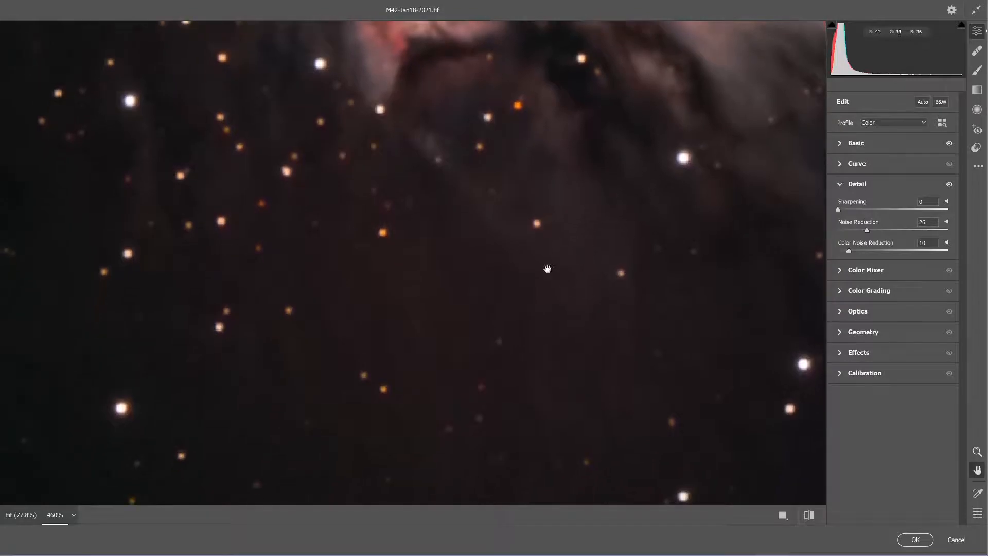
pyautogui.press('z')
pyautogui.scroll(5, 536, 278)
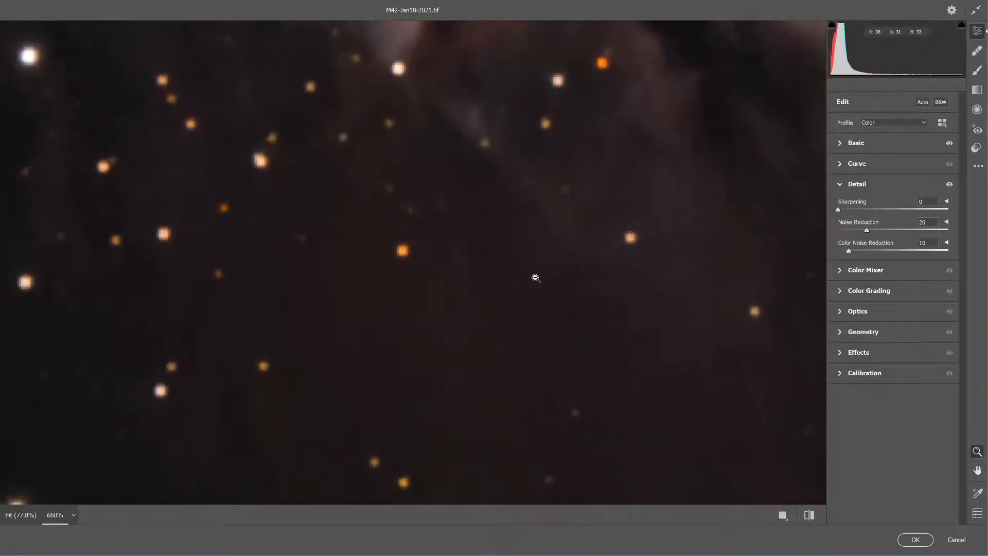
pyautogui.scroll(-2, 535, 278)
pyautogui.press('h')
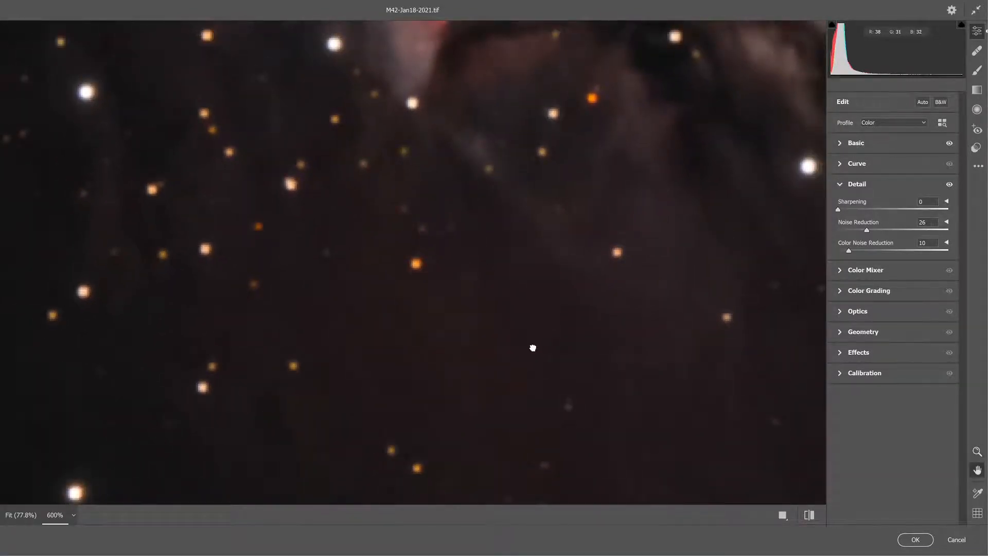
pyautogui.moveTo(533, 348); pyautogui.dragTo(567, 252)
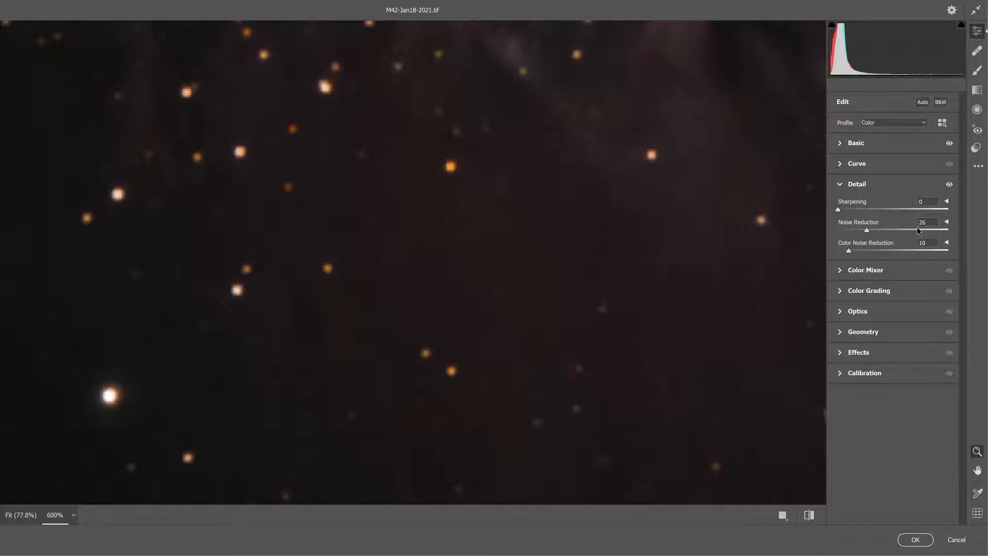
# Compare Noise Reduction at 67 and at 20, and settle on a moderate amount slightly above 20
pyautogui.moveTo(867, 230); pyautogui.dragTo(912, 227)
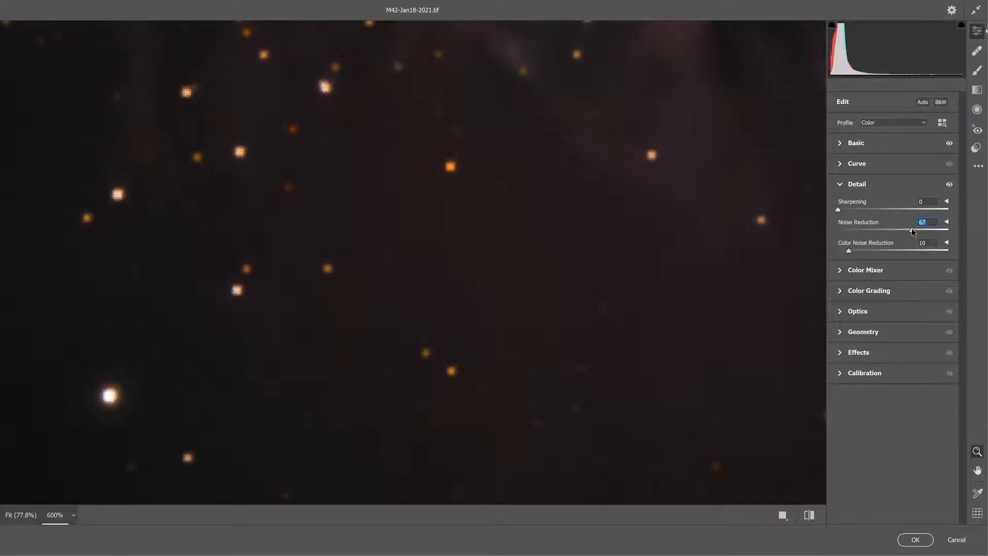
pyautogui.moveTo(912, 229); pyautogui.dragTo(858, 234)
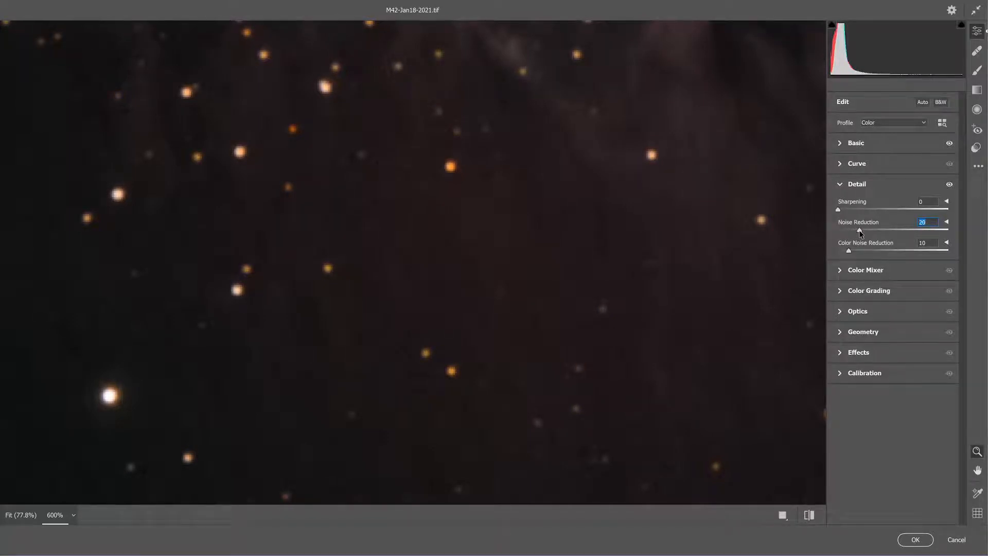
pyautogui.moveTo(861, 233); pyautogui.dragTo(868, 231)
# Add a small amount of Sharpening and collapse the Detail adjustments
pyautogui.moveTo(837, 211); pyautogui.dragTo(856, 210)
pyautogui.moveTo(859, 212); pyautogui.dragTo(856, 215)
pyautogui.click(841, 184)
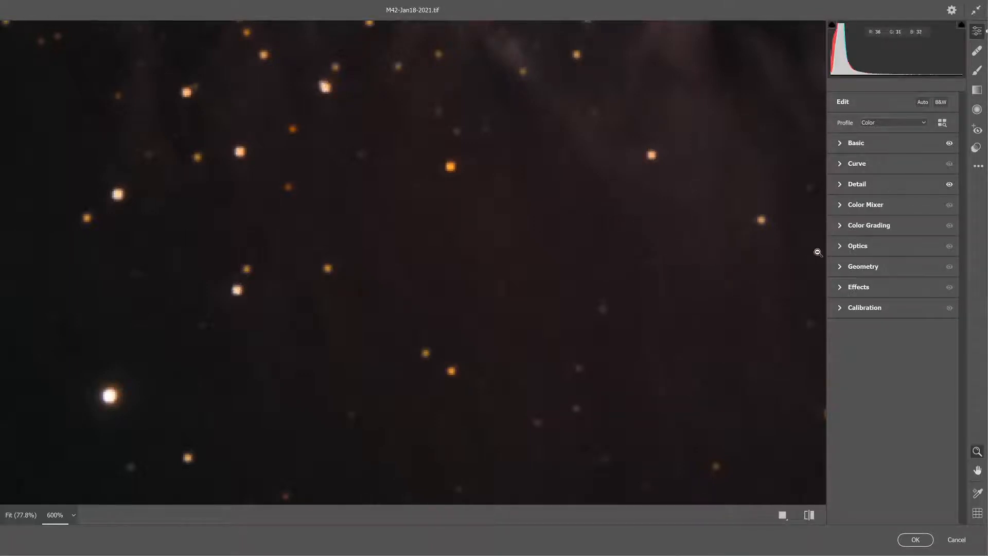
# Sample the orange fringe around the lowest bright star of the bluish nebula for Defringe, with a Green Amount of 7
pyautogui.click(841, 247)
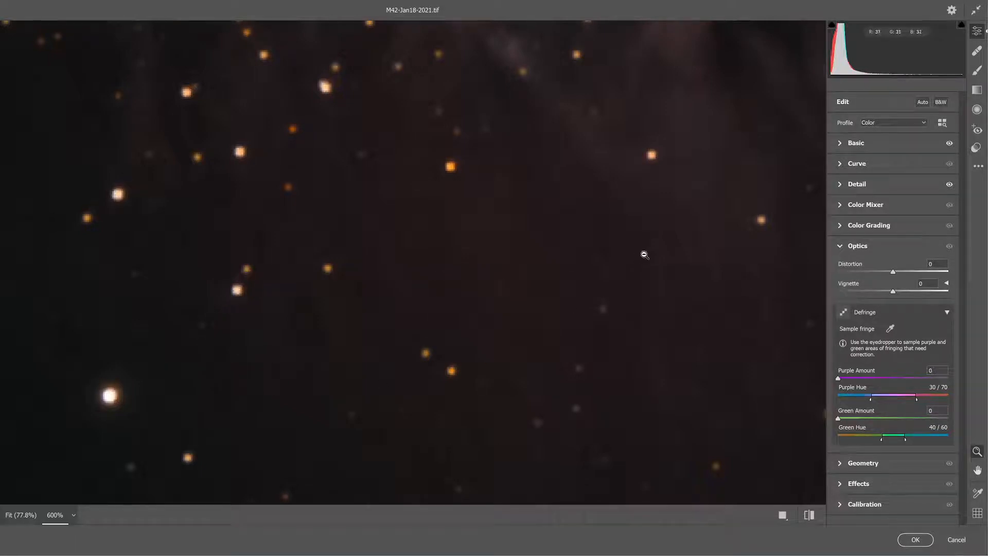
pyautogui.scroll(-4, 458, 235)
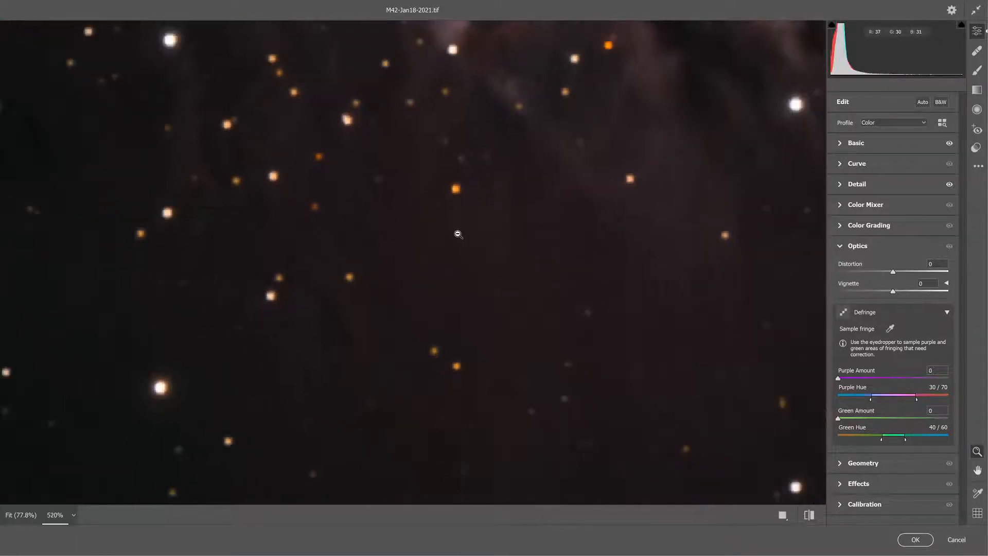
pyautogui.scroll(-1, 459, 234)
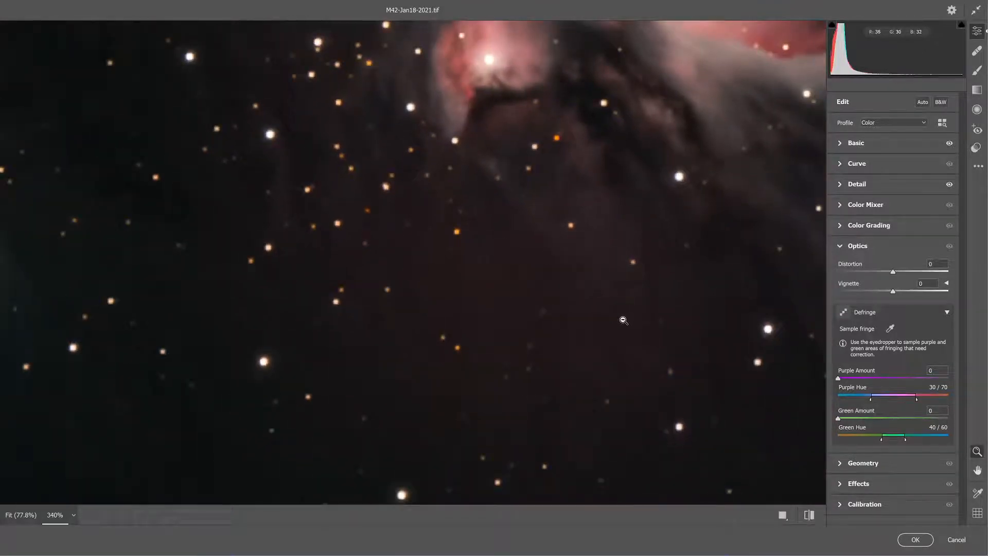
pyautogui.scroll(-3, 623, 320)
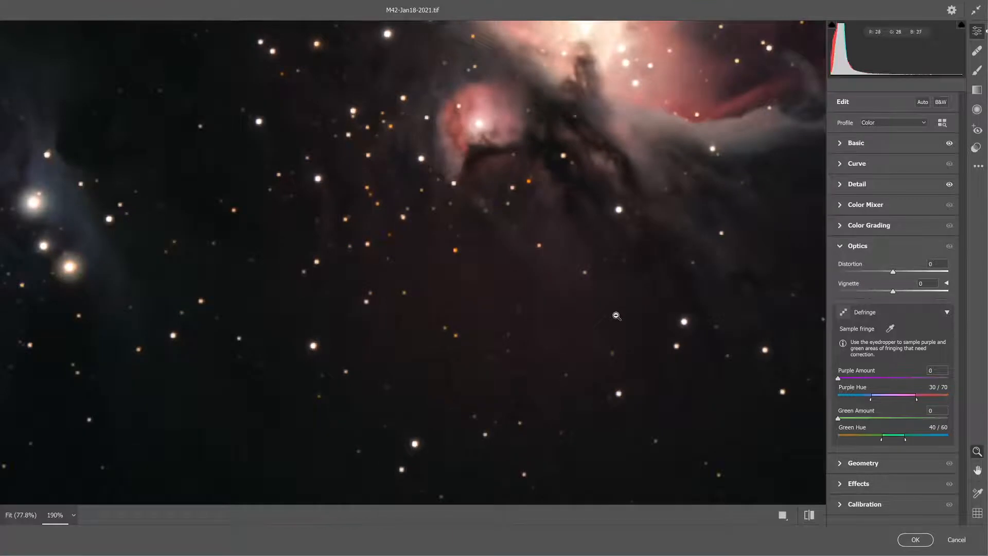
pyautogui.scroll(-2, 615, 315)
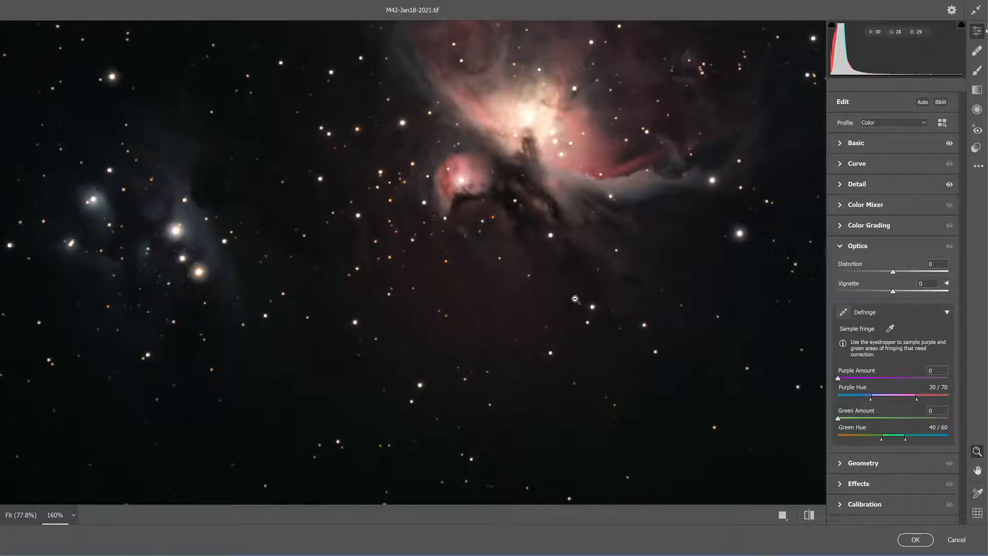
pyautogui.scroll(3, 187, 278)
pyautogui.moveTo(114, 280); pyautogui.dragTo(451, 280)
pyautogui.press('z')
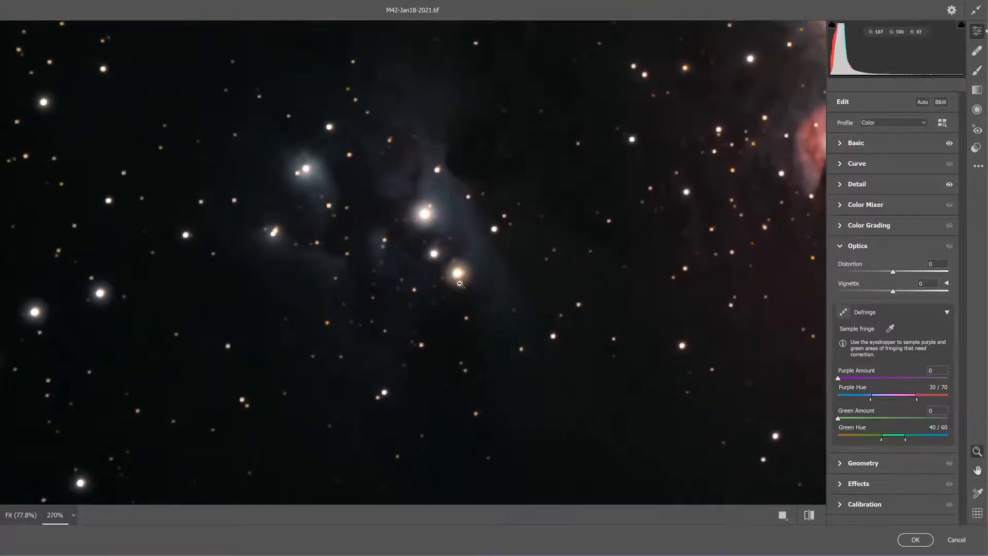
pyautogui.scroll(3, 382, 227)
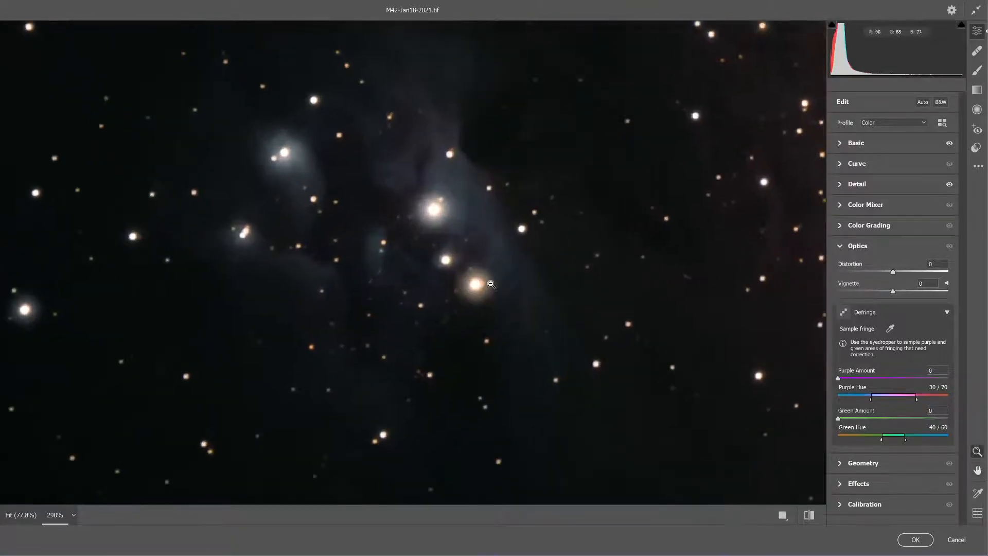
pyautogui.click(890, 330)
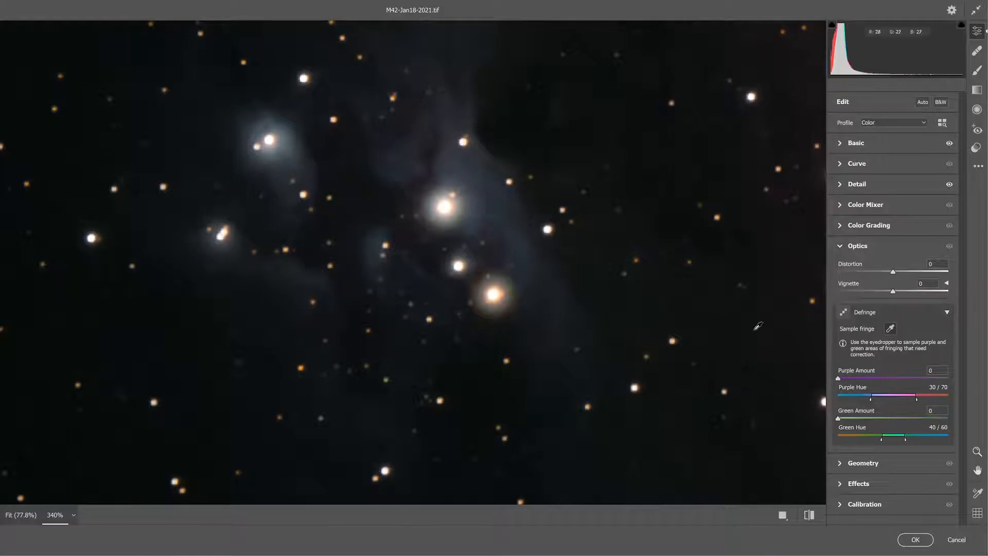
pyautogui.click(504, 294)
pyautogui.click(498, 298)
pyautogui.click(493, 299)
pyautogui.click(498, 299)
pyautogui.click(490, 287)
pyautogui.click(494, 302)
pyautogui.click(500, 298)
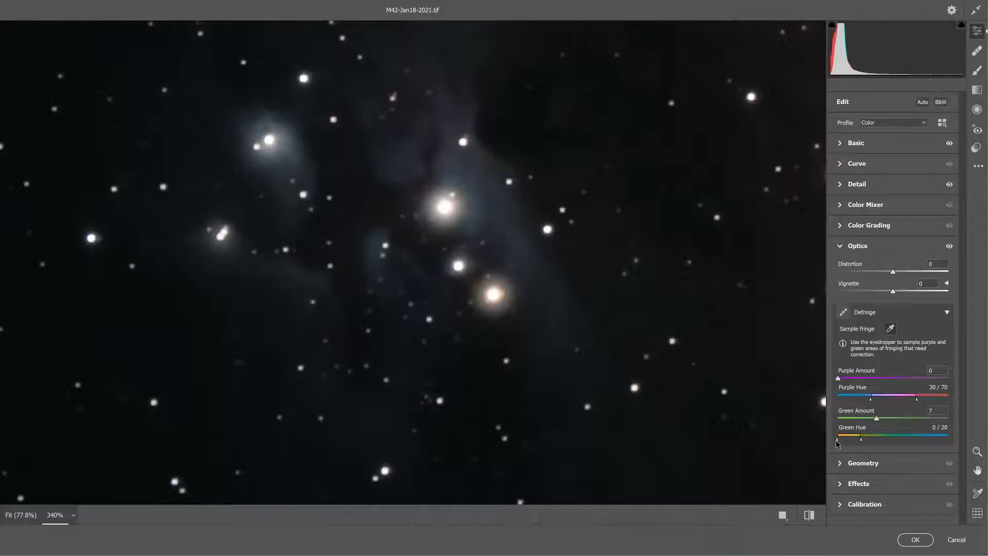
# Adjust the Defringe ranges to Green Hue 0/23 and Purple Hue 30/65, and apply the Camera Raw edits
pyautogui.moveTo(840, 444)
pyautogui.mouseDown()
pyautogui.moveTo(854, 441)
pyautogui.moveTo(830, 443)
pyautogui.mouseUp()
pyautogui.moveTo(916, 399)
pyautogui.mouseDown()
pyautogui.moveTo(908, 402)
pyautogui.moveTo(930, 404)
pyautogui.moveTo(912, 408)
pyautogui.mouseUp()
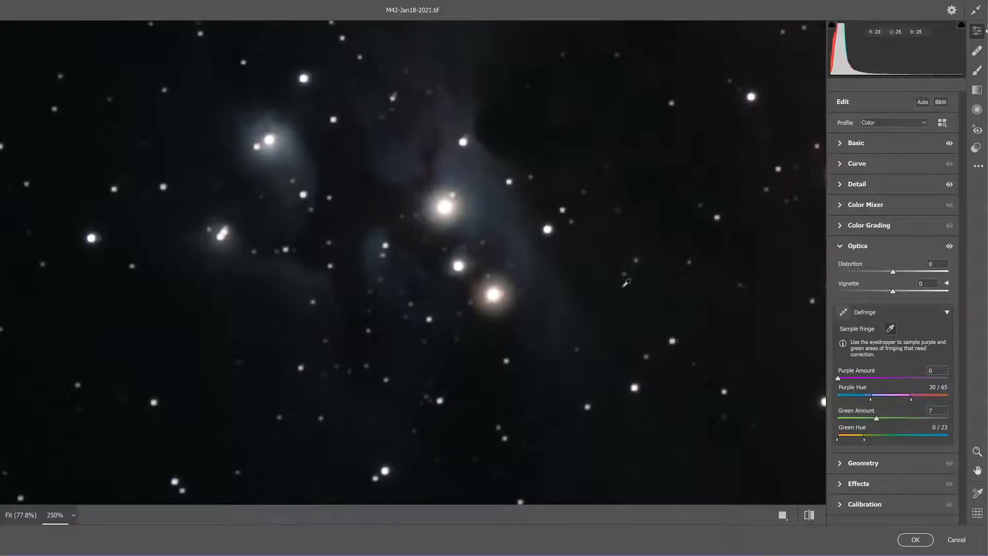
pyautogui.scroll(-3, 626, 282)
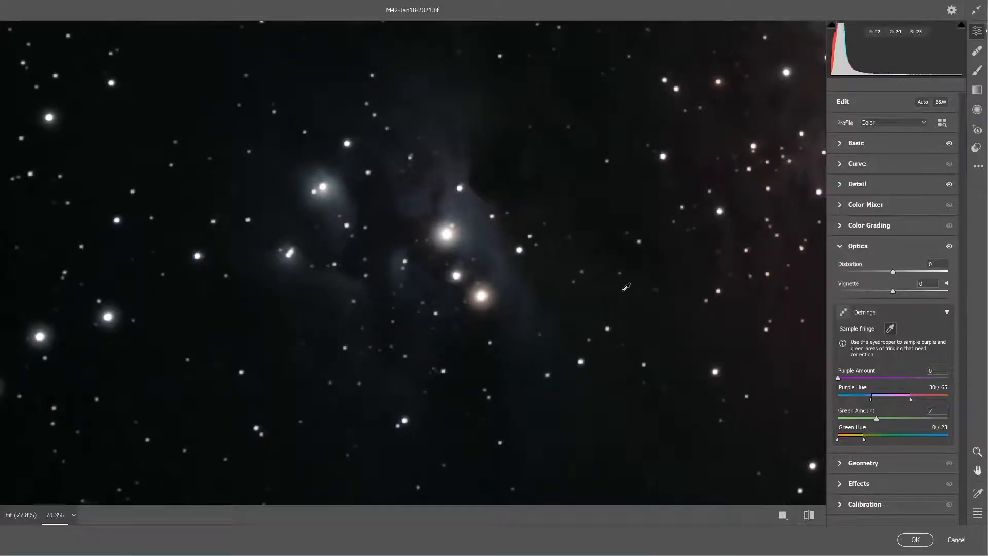
pyautogui.scroll(-3, 626, 286)
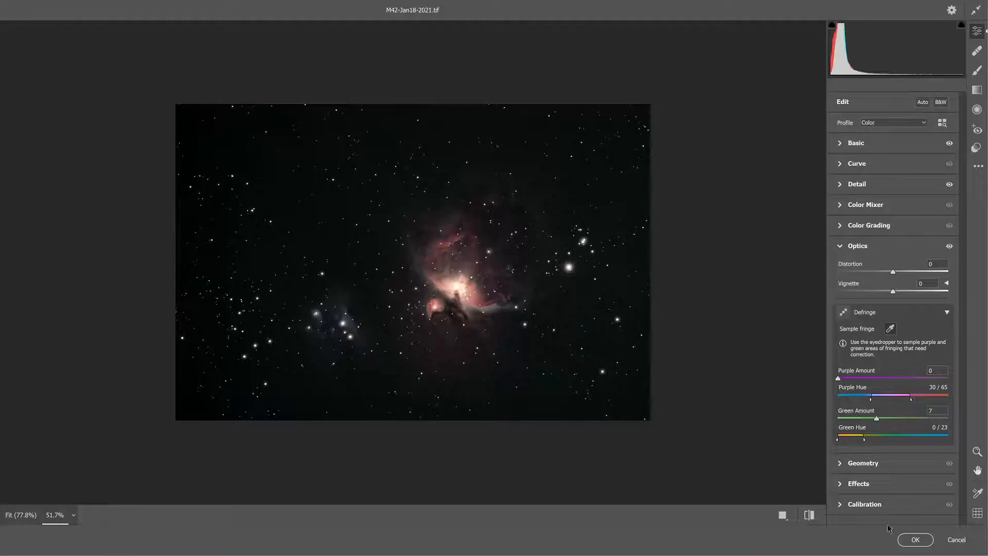
pyautogui.click(906, 539)
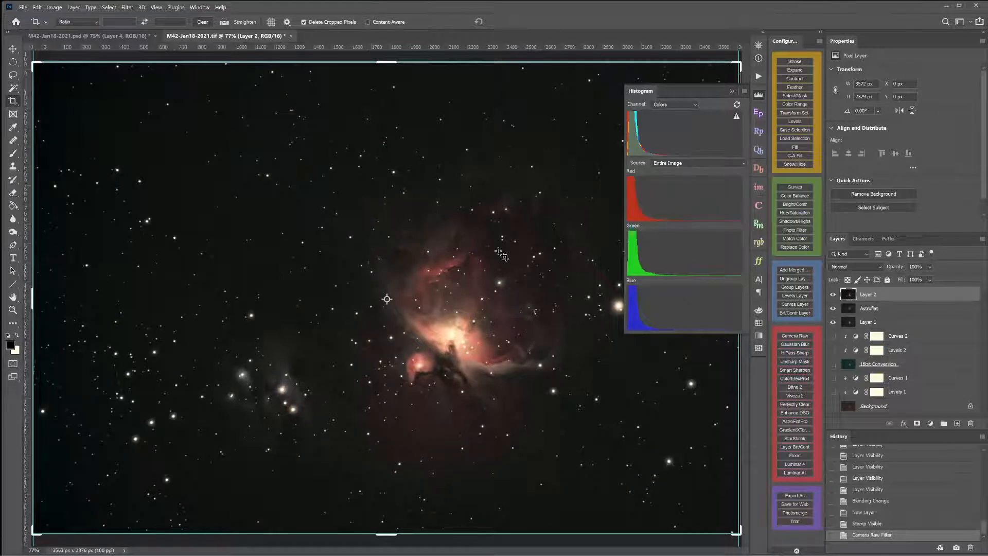
# Collapse the floating Histogram, add a layer mask to Layer 2 and activate the Brush tool
pyautogui.click(733, 92)
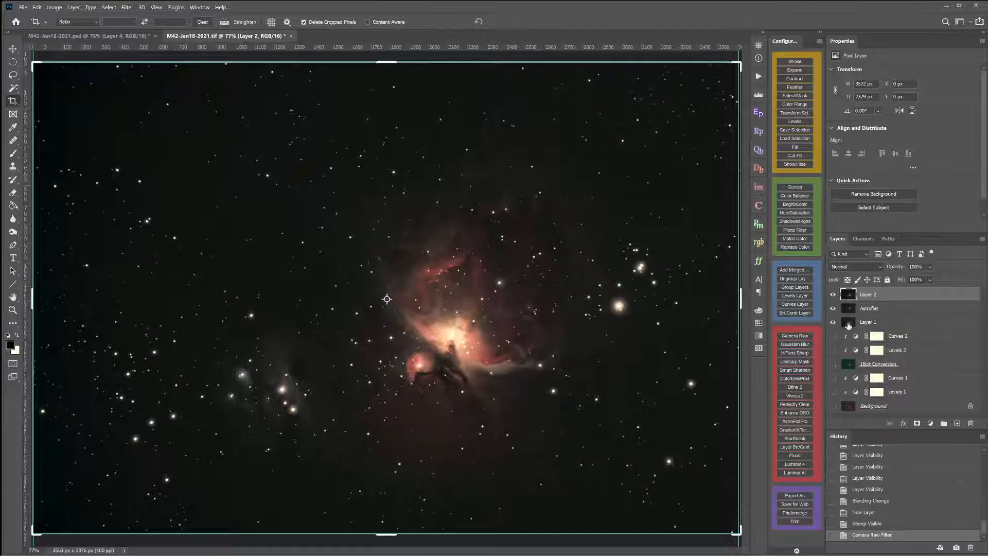
pyautogui.click(917, 424)
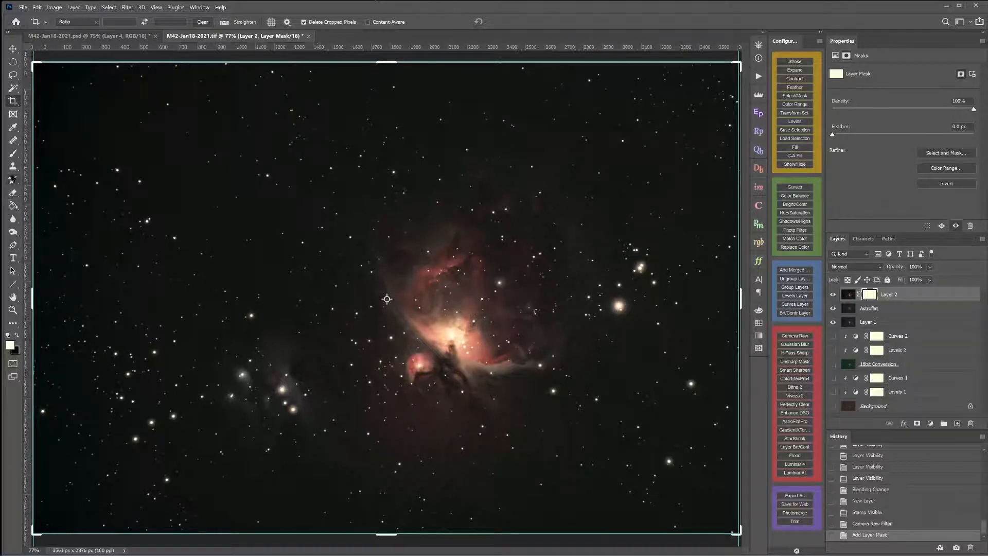
pyautogui.click(14, 153)
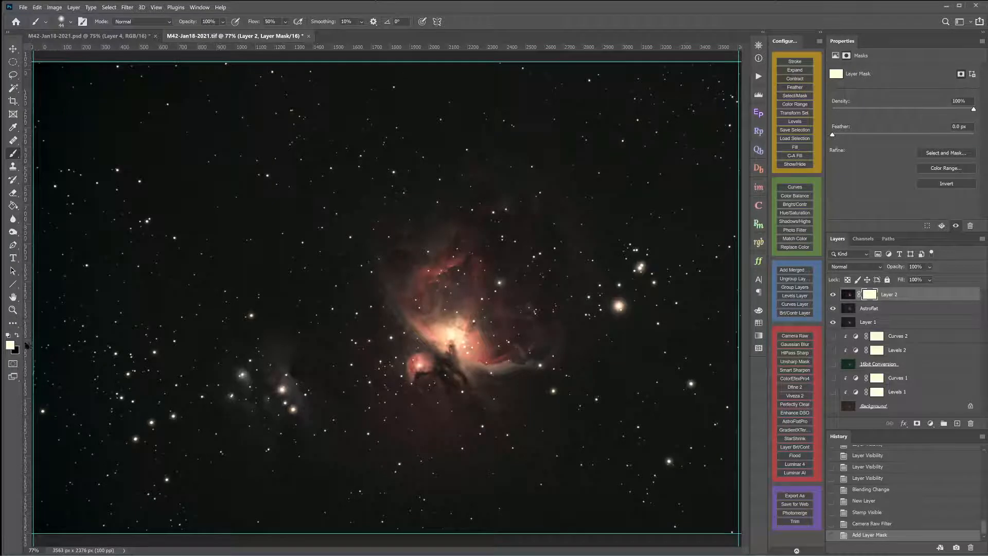
# Make black the foreground colour and set the brush to 79 px with 22% hardness
pyautogui.click(18, 337)
pyautogui.rightClick(478, 358)
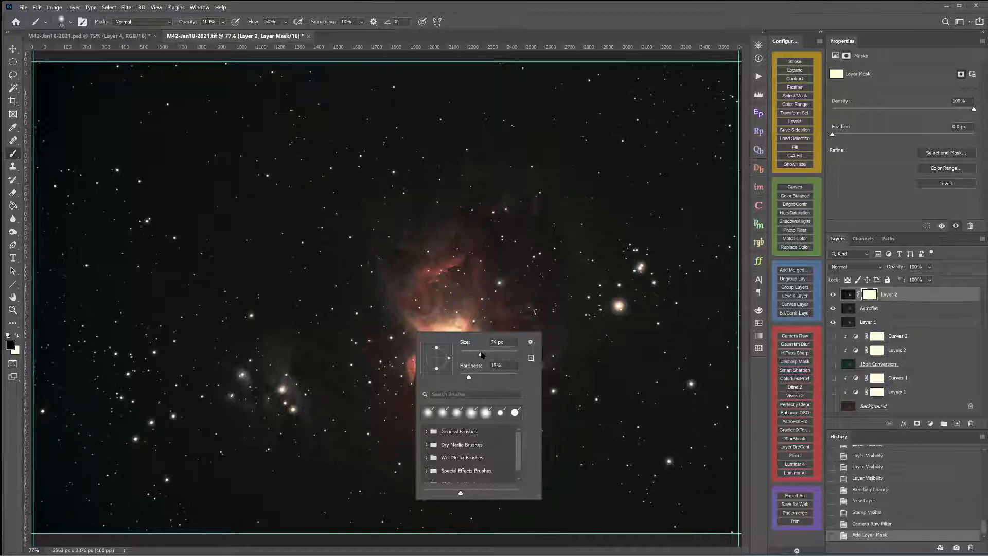
pyautogui.moveTo(481, 354); pyautogui.dragTo(484, 355)
pyautogui.click(473, 376)
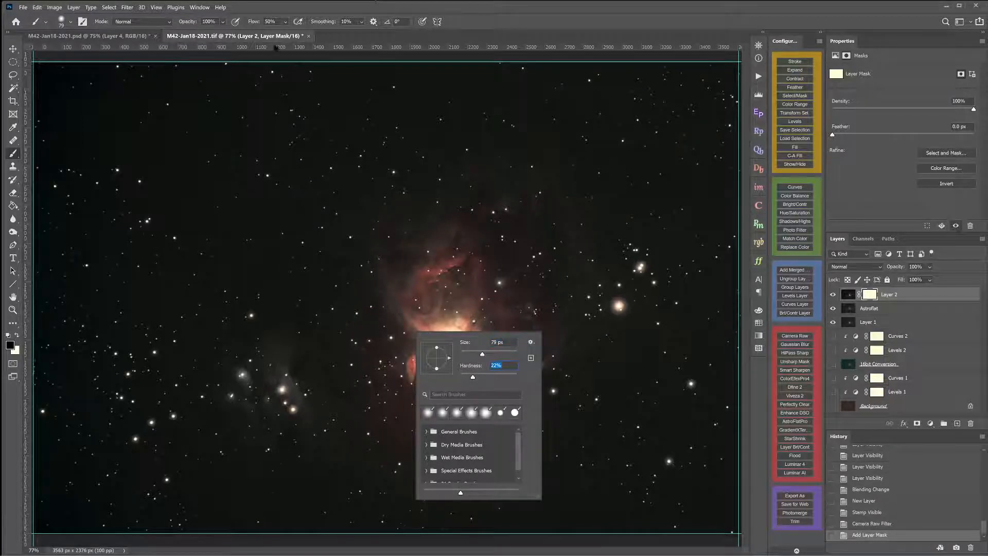
pyautogui.press('Return')
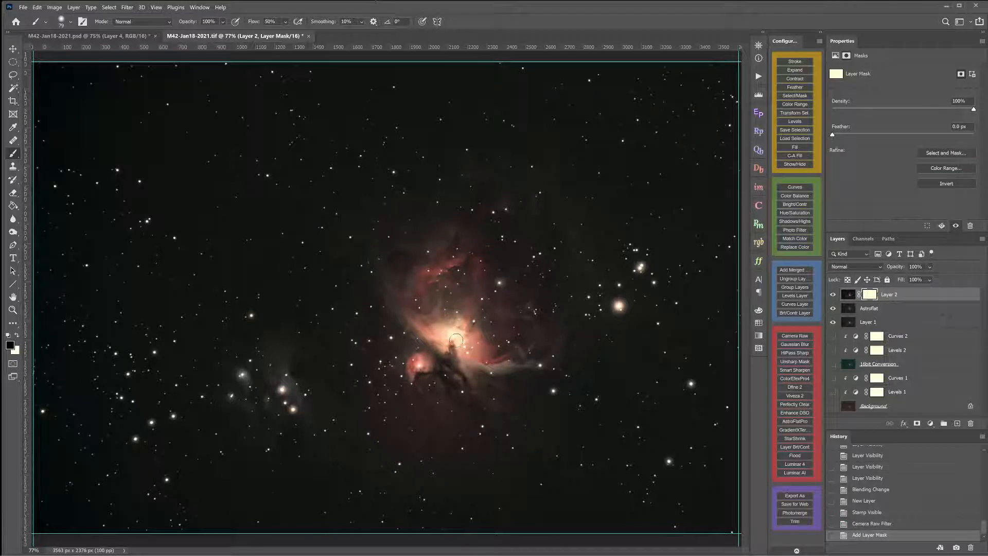
# Try painting the nebula's bright core out of Layer 2's mask, and revert to the state with the newly added mask
pyautogui.scroll(3, 448, 334)
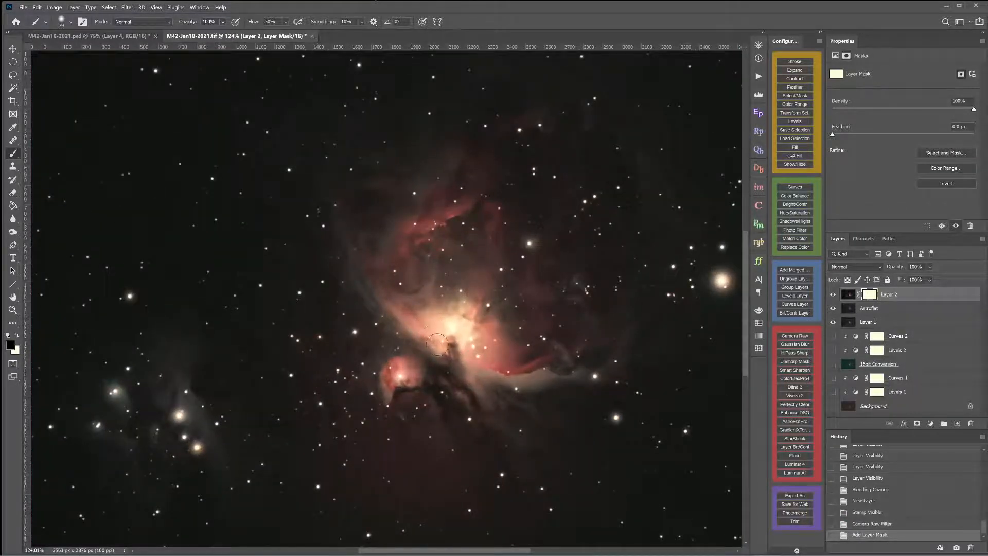
pyautogui.moveTo(438, 344)
pyautogui.mouseDown()
pyautogui.moveTo(473, 360)
pyautogui.moveTo(435, 334)
pyautogui.moveTo(447, 322)
pyautogui.moveTo(470, 362)
pyautogui.moveTo(441, 343)
pyautogui.moveTo(452, 317)
pyautogui.moveTo(476, 359)
pyautogui.moveTo(422, 339)
pyautogui.moveTo(431, 317)
pyautogui.moveTo(480, 363)
pyautogui.moveTo(478, 319)
pyautogui.moveTo(417, 313)
pyautogui.moveTo(407, 330)
pyautogui.moveTo(408, 319)
pyautogui.moveTo(442, 304)
pyautogui.moveTo(464, 350)
pyautogui.moveTo(408, 310)
pyautogui.moveTo(435, 286)
pyautogui.moveTo(469, 306)
pyautogui.moveTo(464, 364)
pyautogui.moveTo(470, 359)
pyautogui.moveTo(476, 308)
pyautogui.moveTo(419, 291)
pyautogui.moveTo(399, 313)
pyautogui.moveTo(404, 298)
pyautogui.moveTo(438, 282)
pyautogui.moveTo(480, 325)
pyautogui.moveTo(472, 371)
pyautogui.moveTo(488, 366)
pyautogui.moveTo(499, 334)
pyautogui.moveTo(472, 294)
pyautogui.moveTo(434, 283)
pyautogui.moveTo(398, 314)
pyautogui.mouseUp()
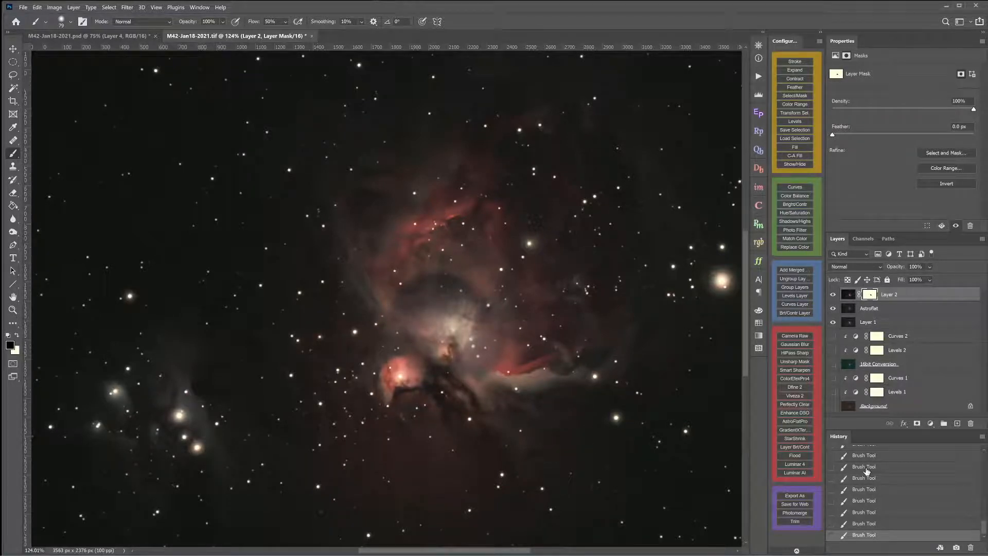
pyautogui.scroll(5, 866, 481)
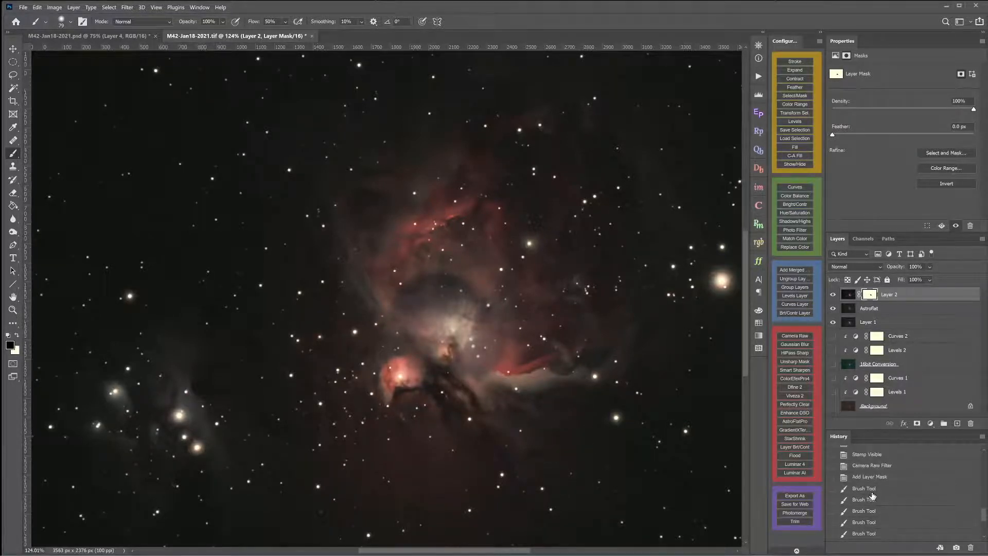
pyautogui.click(877, 477)
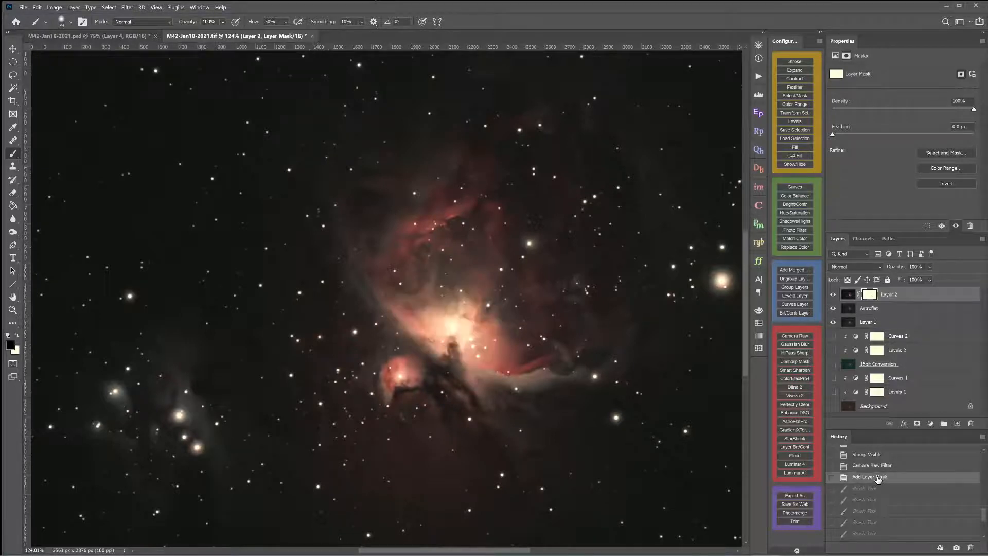
# Soften the brush to about 13% hardness and reduce its flow to 30%
pyautogui.rightClick(471, 308)
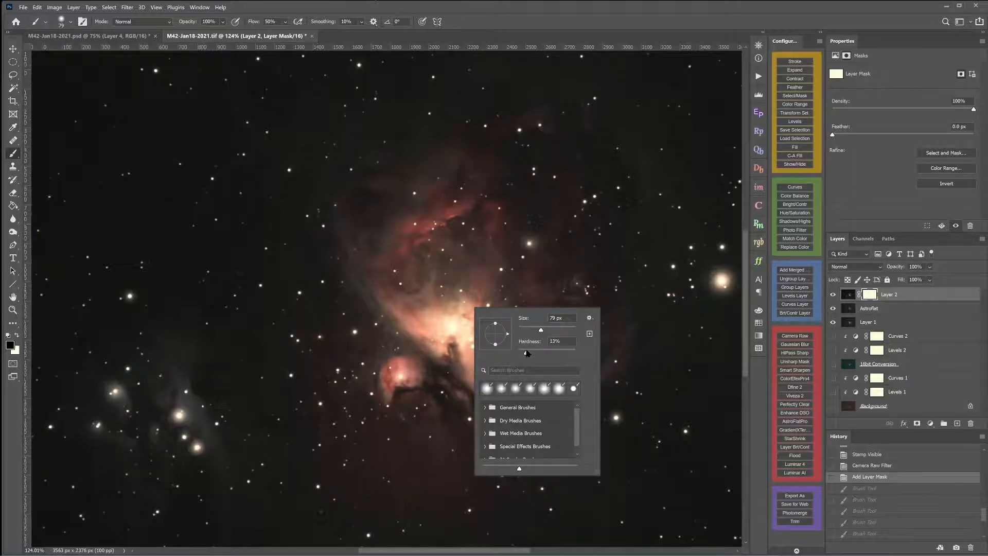
pyautogui.moveTo(526, 352); pyautogui.dragTo(526, 353)
pyautogui.moveTo(525, 352); pyautogui.dragTo(526, 352)
pyautogui.click(286, 22)
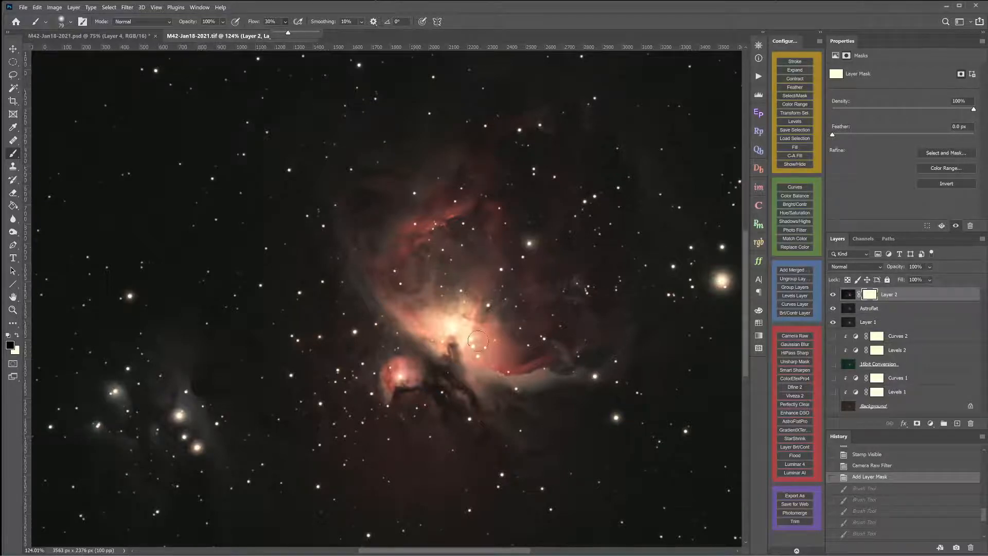
# Paint black strokes on Layer 2's mask over the nebula's bright core to reduce the burnout
pyautogui.click(449, 330)
pyautogui.moveTo(450, 330)
pyautogui.mouseDown()
pyautogui.moveTo(464, 346)
pyautogui.moveTo(456, 328)
pyautogui.moveTo(476, 330)
pyautogui.moveTo(452, 323)
pyautogui.moveTo(462, 350)
pyautogui.mouseUp()
pyautogui.moveTo(466, 343)
pyautogui.mouseDown()
pyautogui.moveTo(483, 364)
pyautogui.moveTo(437, 339)
pyautogui.moveTo(452, 336)
pyautogui.moveTo(473, 353)
pyautogui.moveTo(445, 323)
pyautogui.mouseUp()
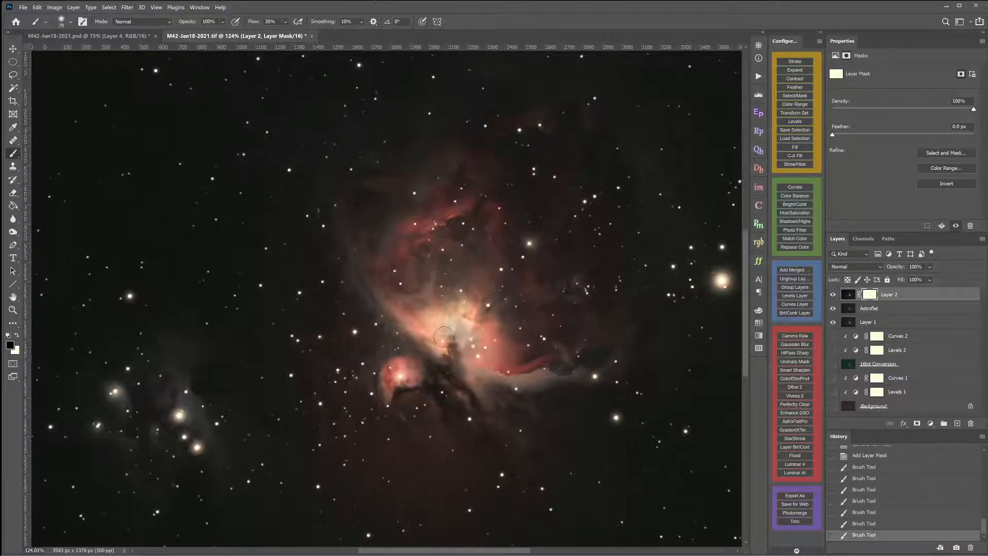
pyautogui.scroll(-2, 458, 337)
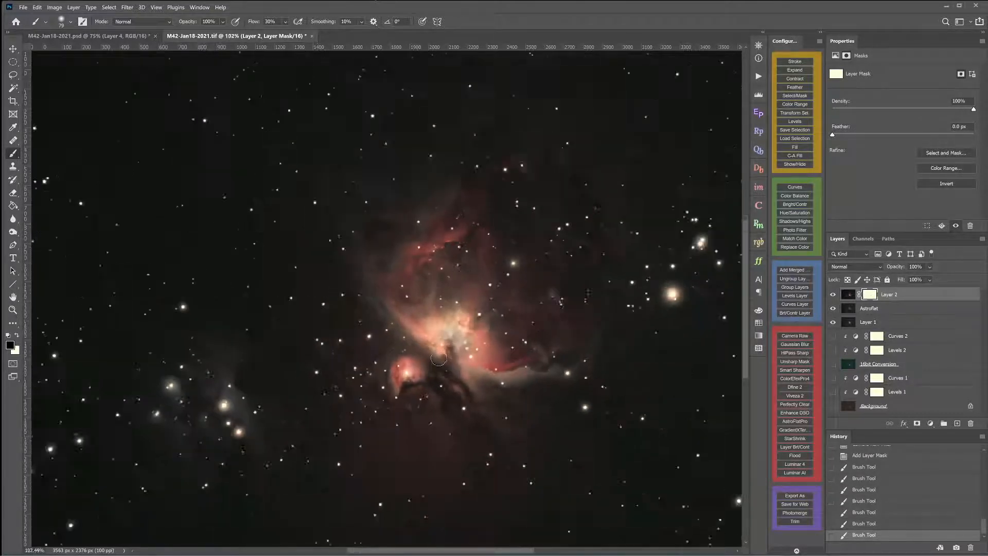
pyautogui.scroll(3, 458, 337)
pyautogui.moveTo(459, 313)
pyautogui.mouseDown()
pyautogui.moveTo(415, 342)
pyautogui.moveTo(424, 346)
pyautogui.moveTo(417, 333)
pyautogui.moveTo(437, 357)
pyautogui.mouseUp()
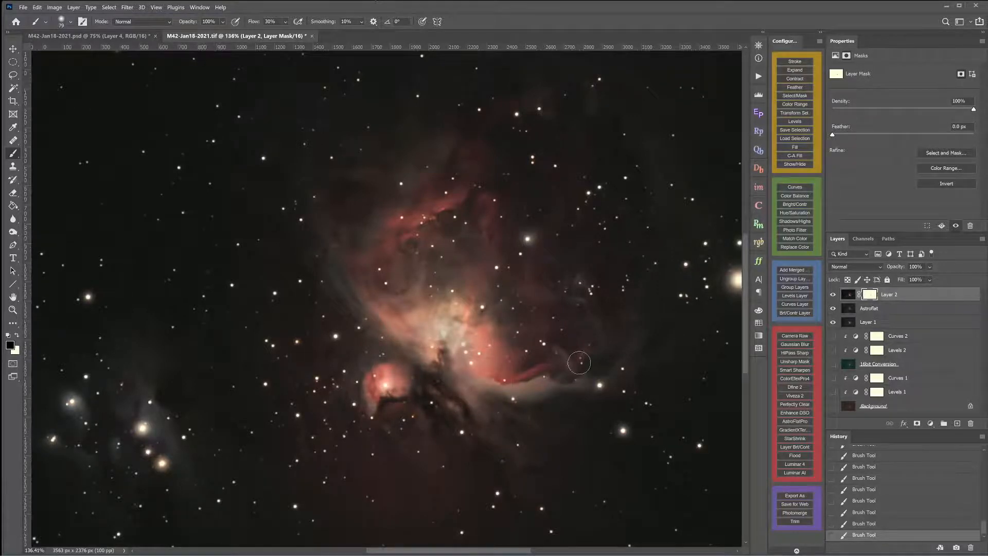
pyautogui.scroll(-2, 563, 348)
pyautogui.scroll(-2, 563, 348)
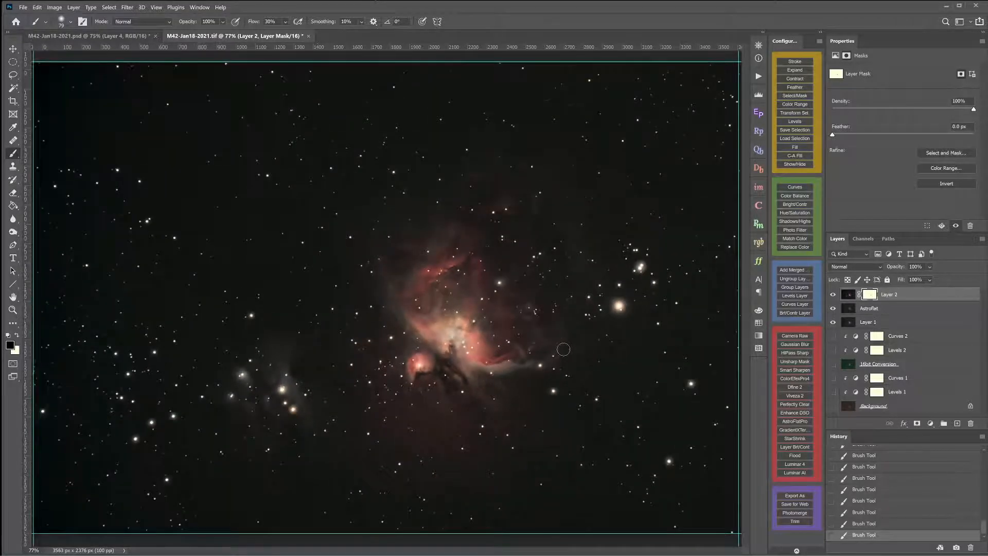
pyautogui.scroll(-1, 564, 349)
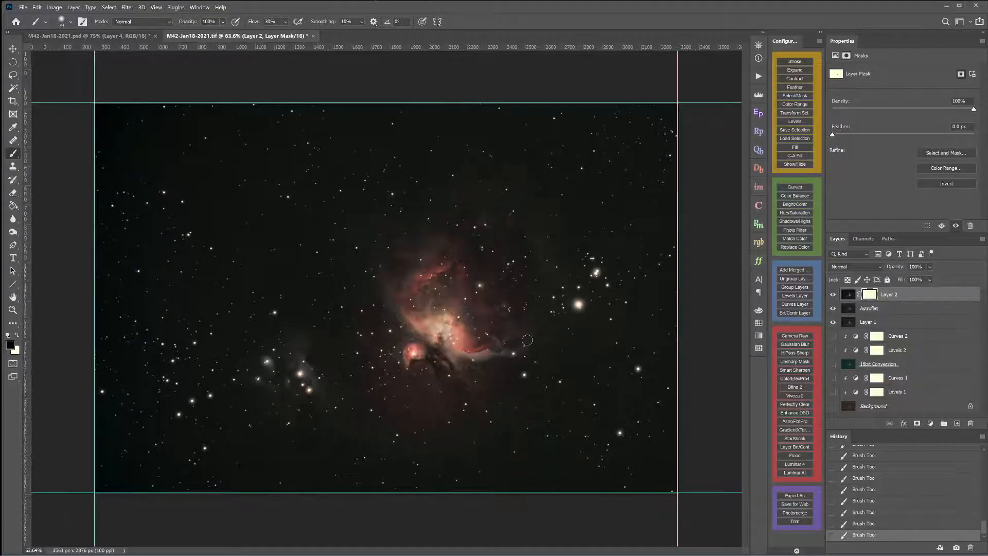
pyautogui.scroll(3, 527, 340)
pyautogui.scroll(2, 527, 339)
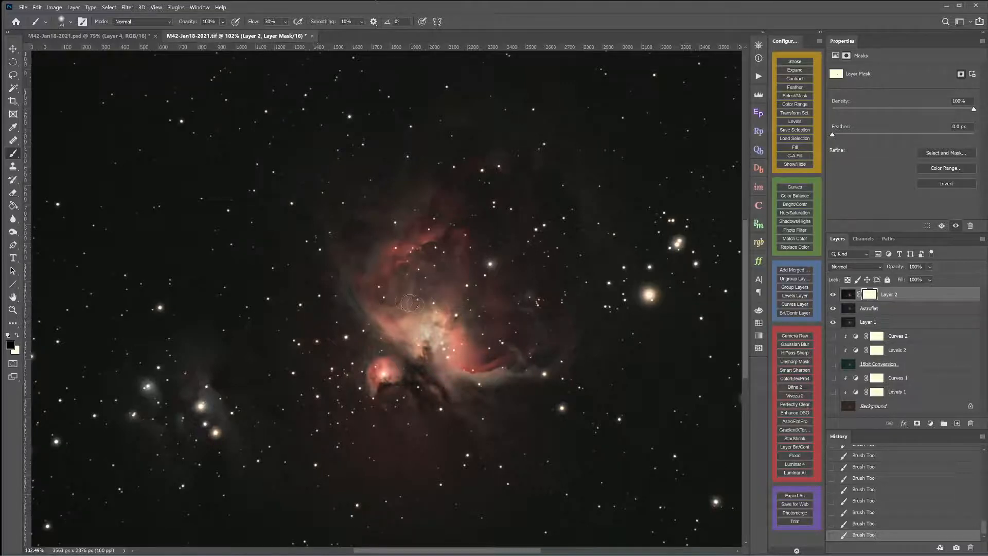
pyautogui.scroll(3, 409, 302)
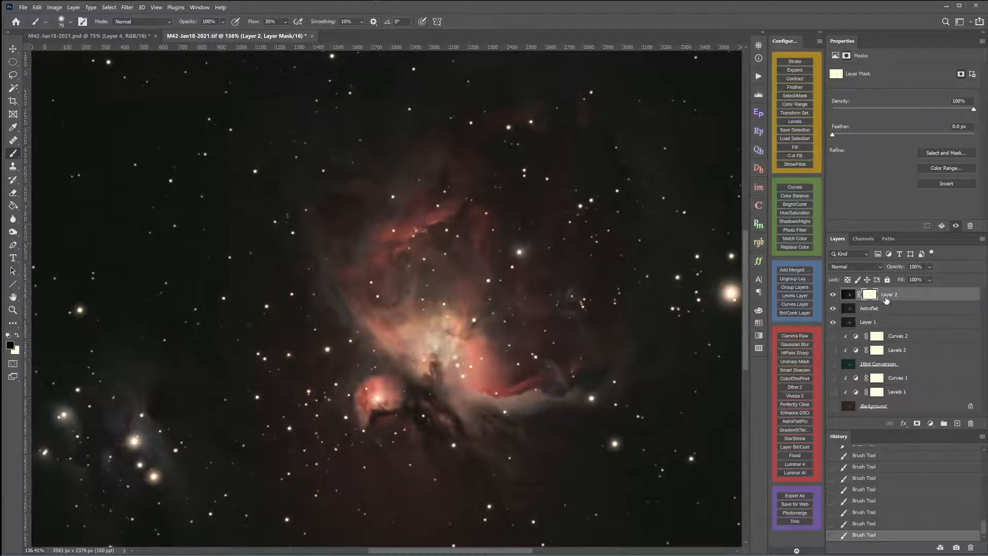
# Rename Layer 2 as "Camera Raw less Core Burnout"
pyautogui.click(929, 300)
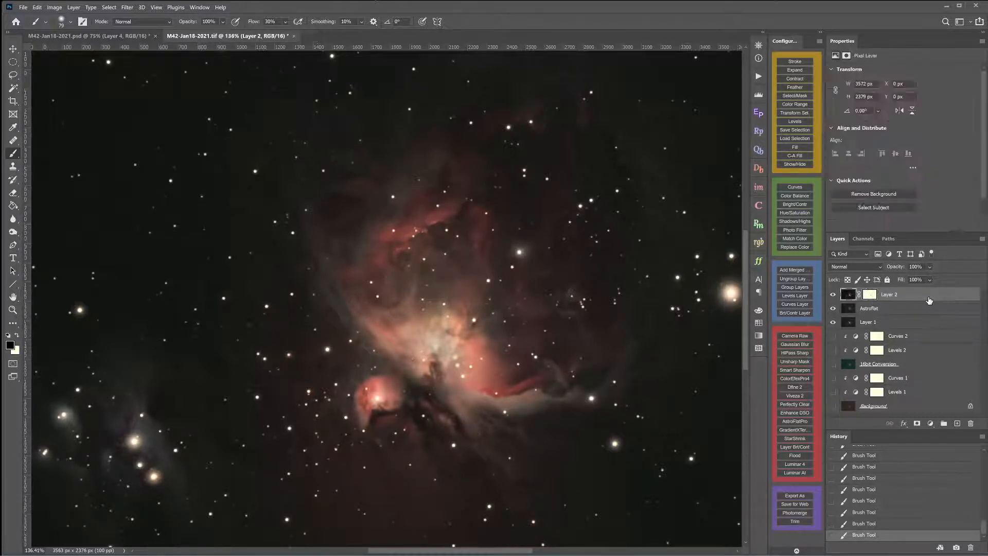
pyautogui.doubleClick(894, 296)
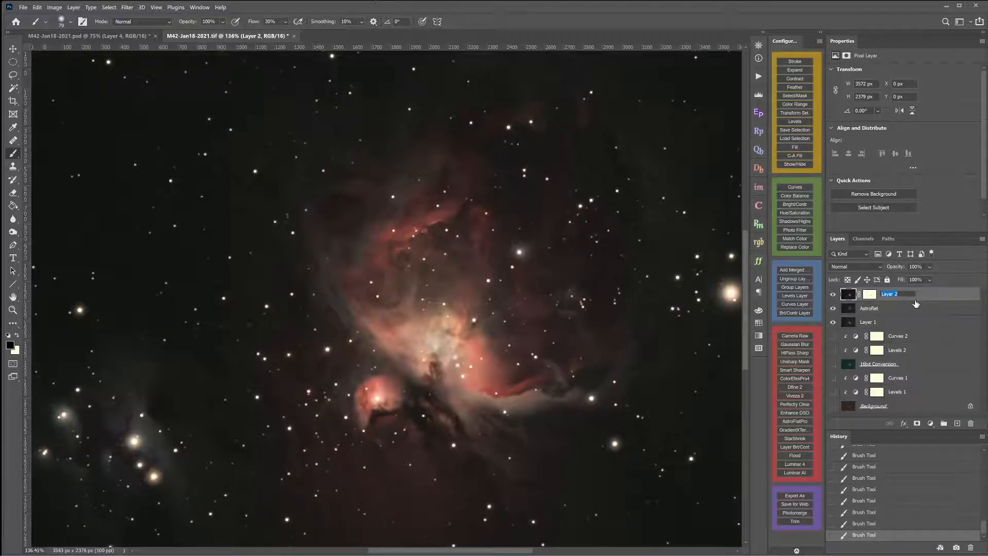
pyautogui.write('Camera Raw lass Core Burnout')
pyautogui.press('Return')
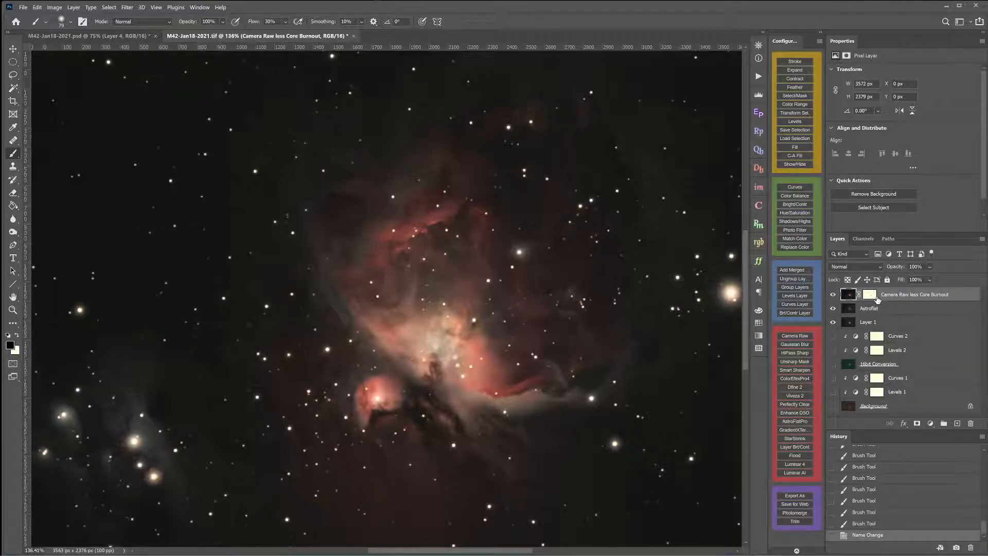
pyautogui.rightClick(938, 297)
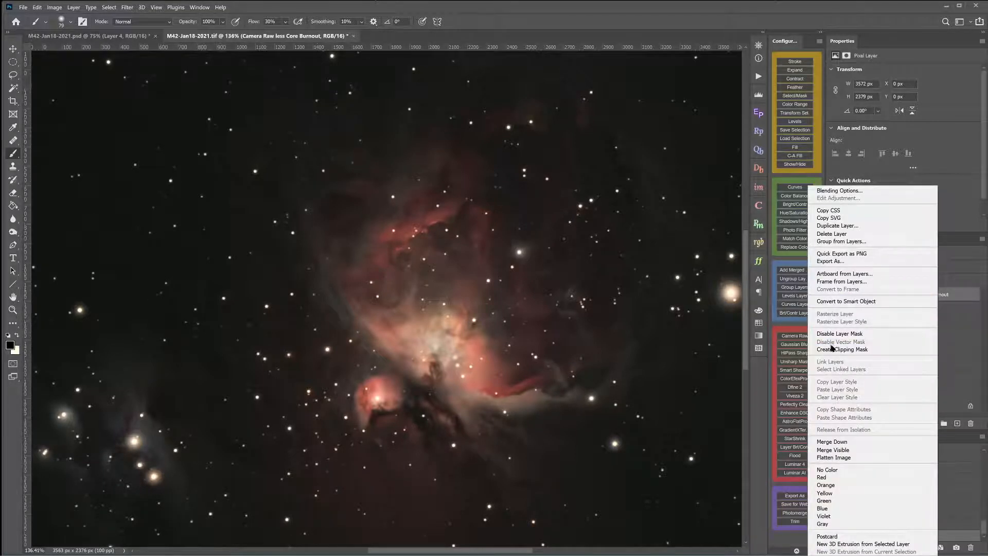
pyautogui.click(828, 226)
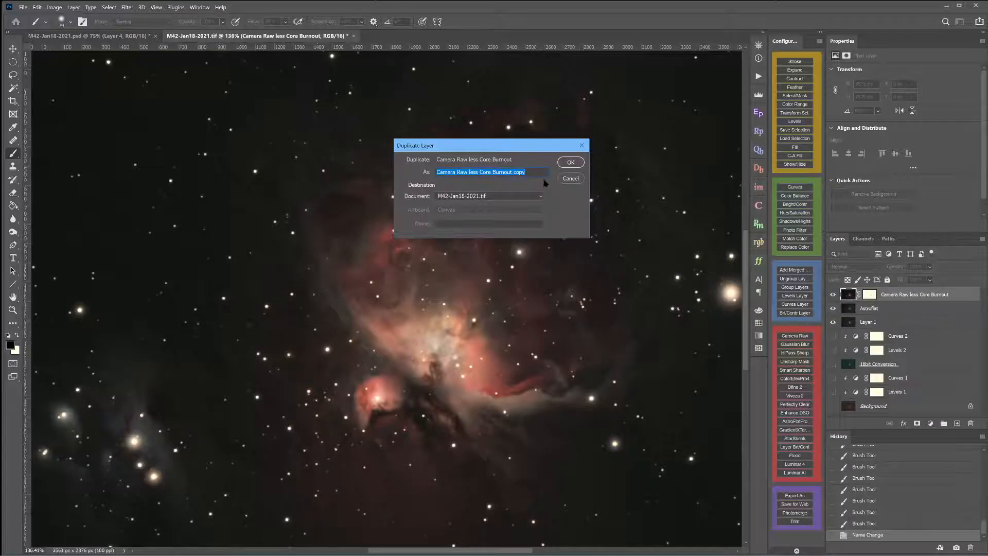
pyautogui.click(564, 163)
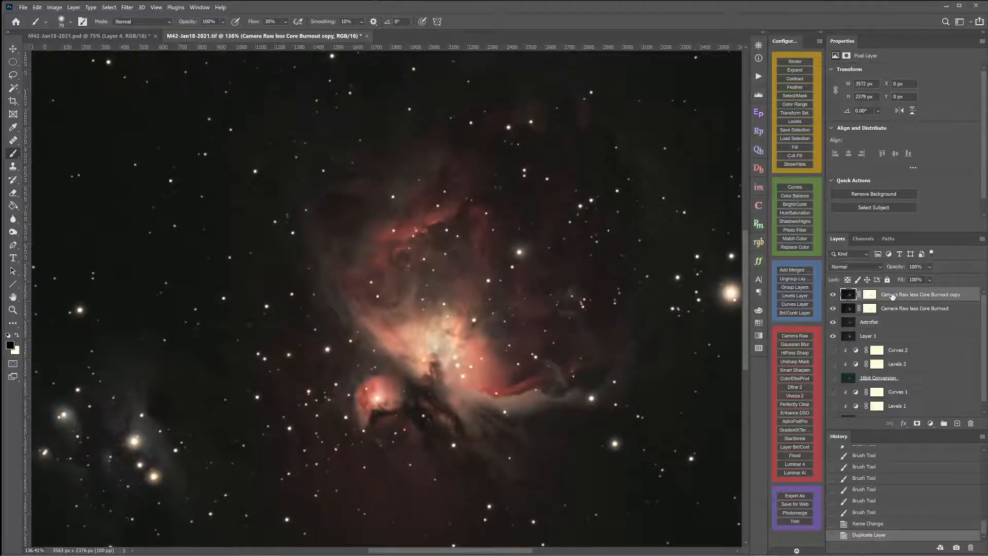
pyautogui.hotkey('ctrl', 'z')
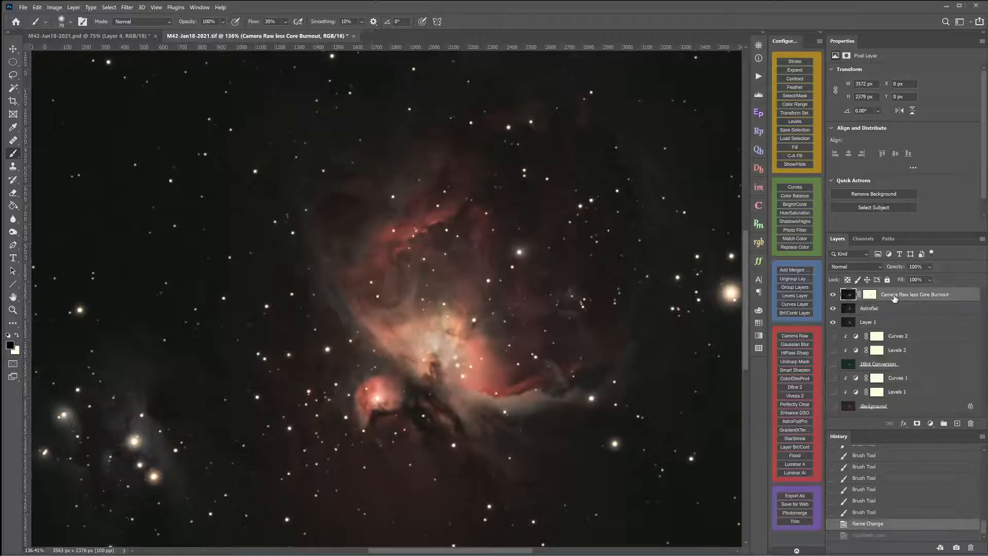
# Stamp all visible layers into a new merged layer on top and name it "Star Reduction"
pyautogui.click(796, 270)
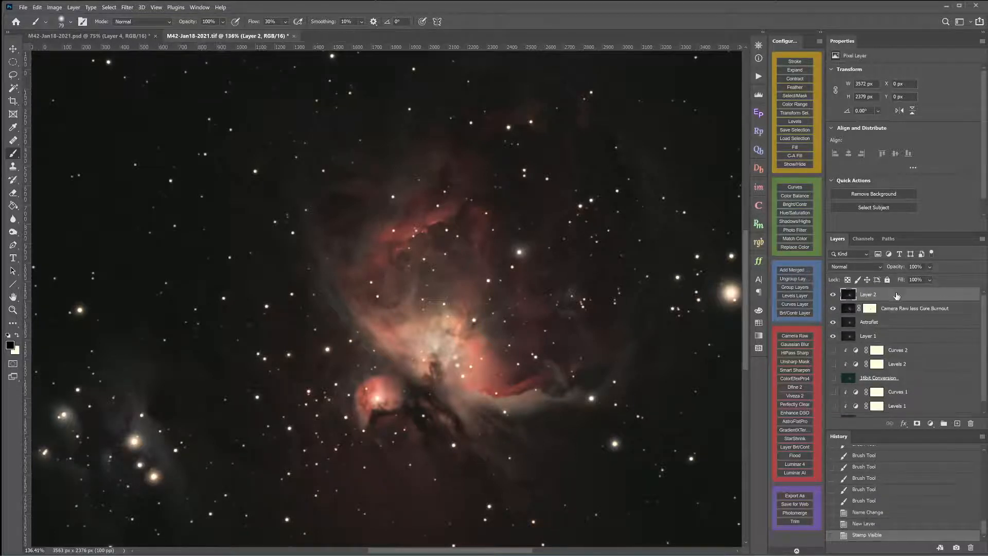
pyautogui.doubleClick(869, 294)
pyautogui.write('Star Reduction')
pyautogui.press('Return')
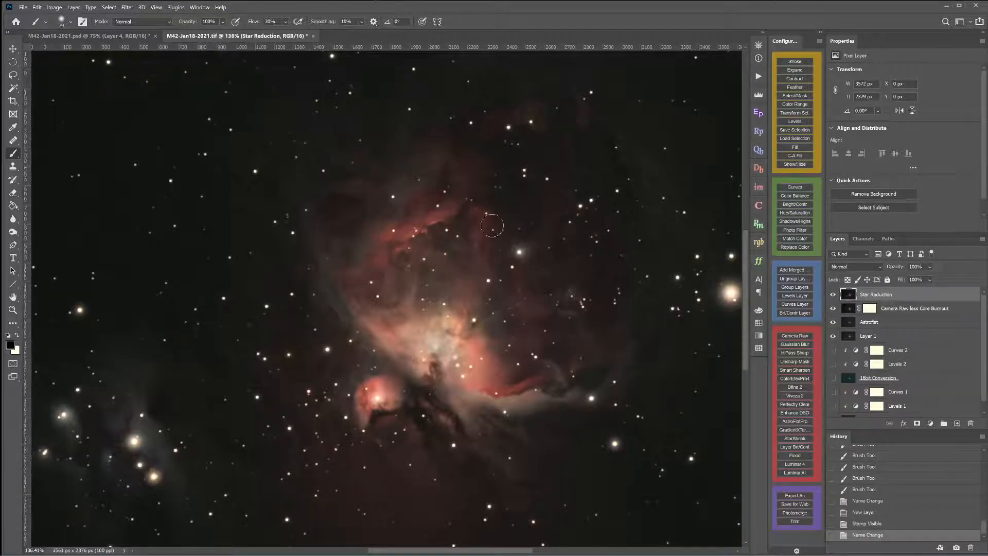
# Duplicate the Star Reduction layer and hide the Camera Raw less Core Burnout, AstroFlat and Layer 1 layers
pyautogui.rightClick(888, 297)
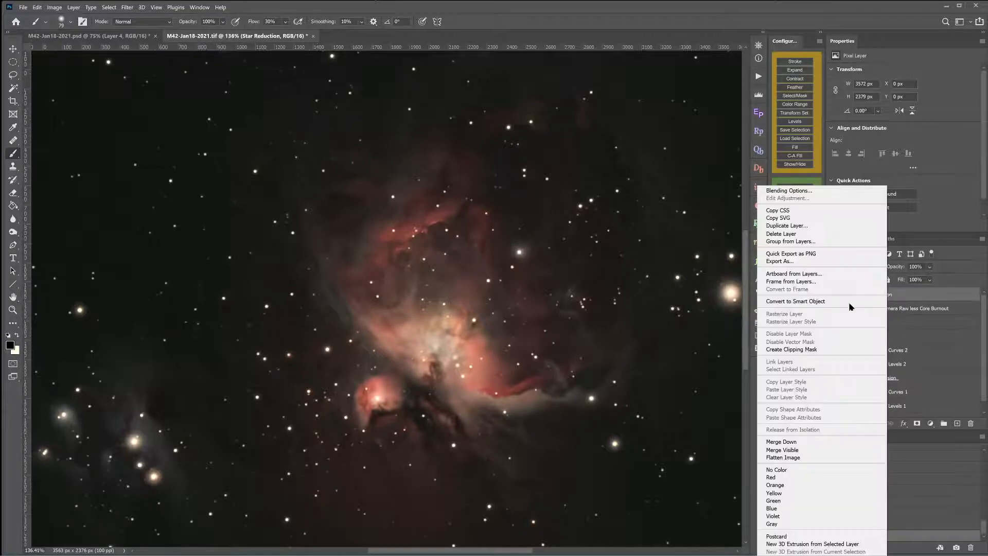
pyautogui.click(784, 226)
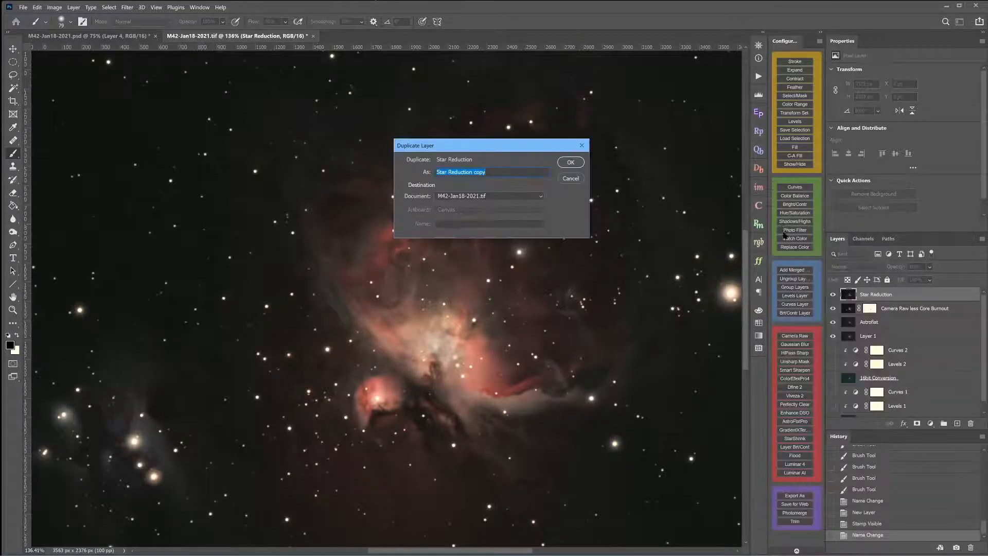
pyautogui.click(570, 162)
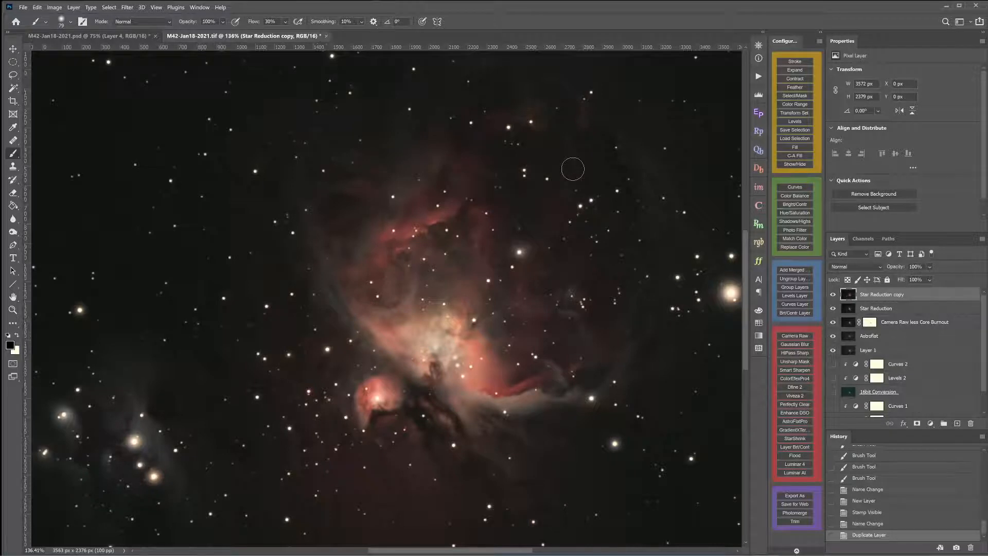
pyautogui.moveTo(834, 325); pyautogui.dragTo(834, 353)
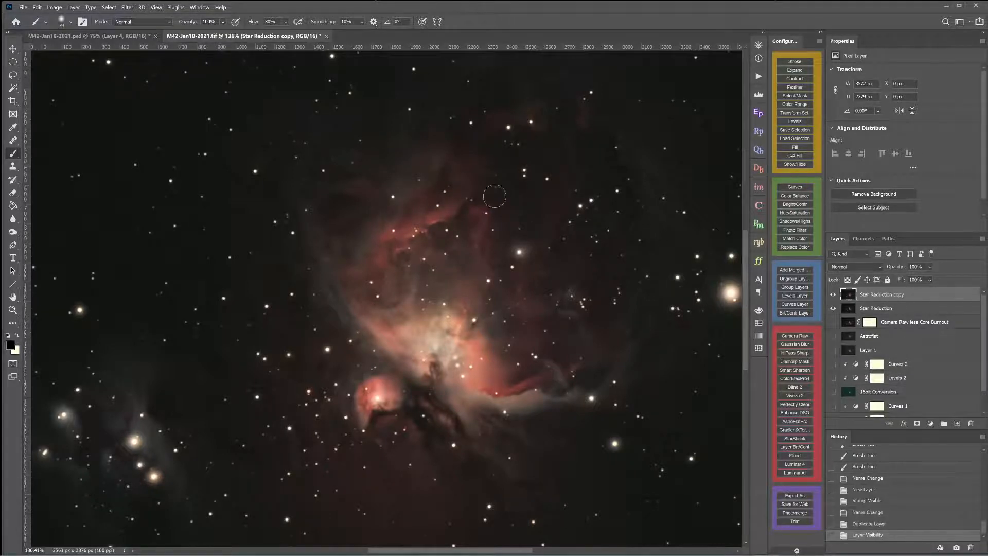
# Select the image's highlights by Color Range with fuzziness 63% and range 141
pyautogui.click(109, 7)
pyautogui.click(135, 90)
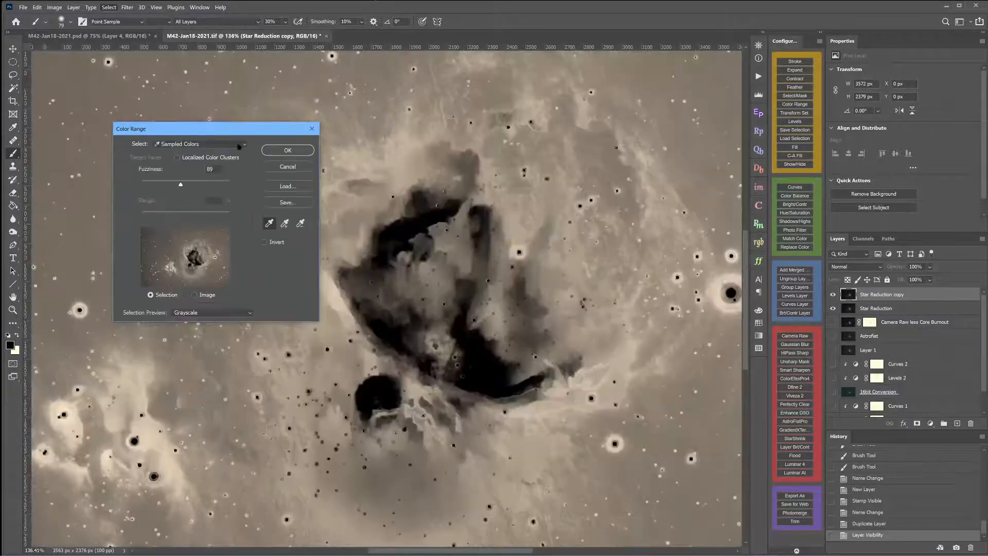
pyautogui.click(187, 150)
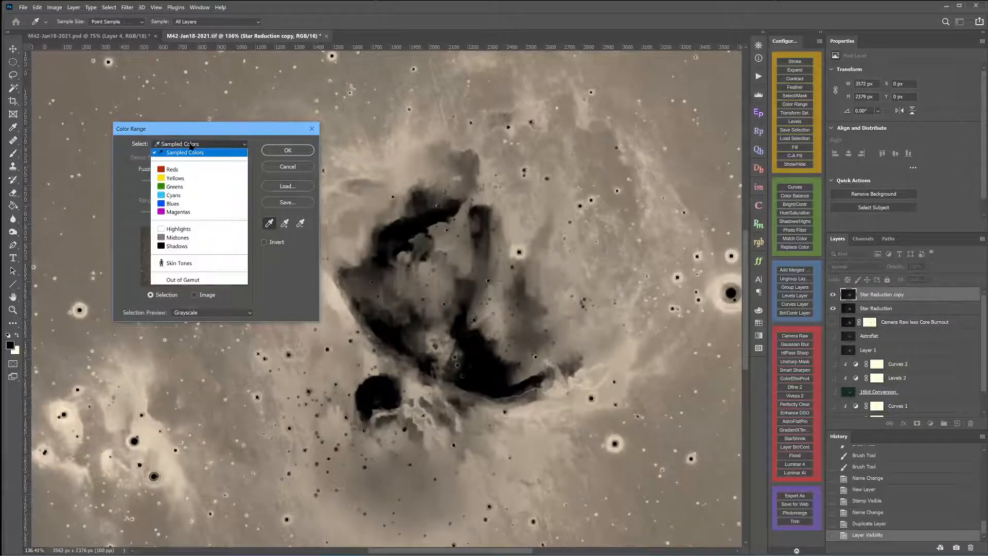
pyautogui.click(181, 228)
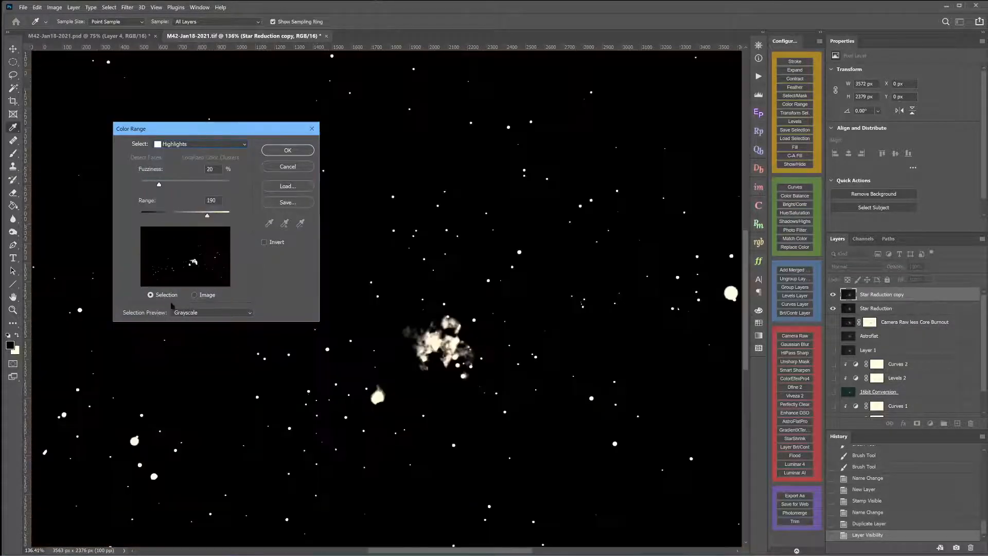
pyautogui.moveTo(234, 132); pyautogui.dragTo(423, 66)
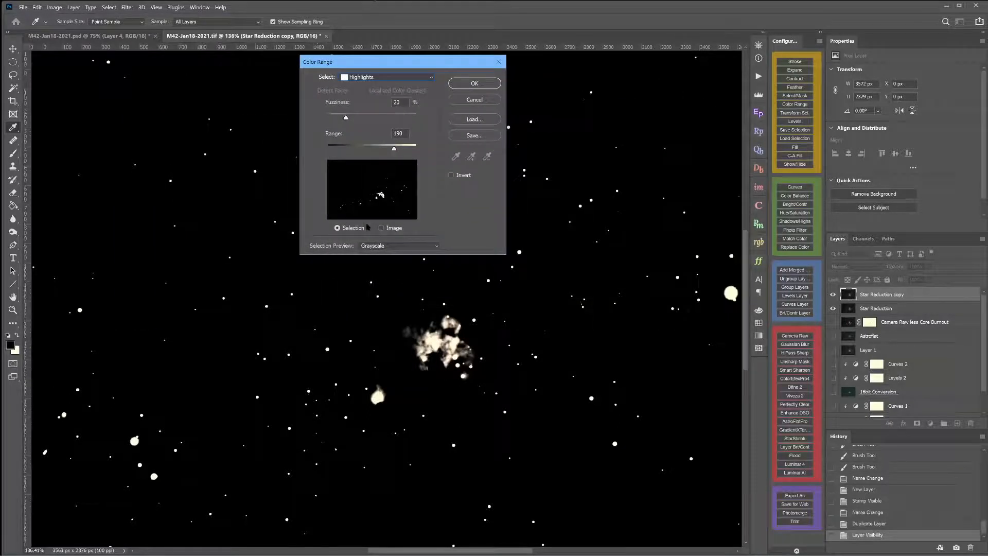
pyautogui.moveTo(346, 118); pyautogui.dragTo(374, 148)
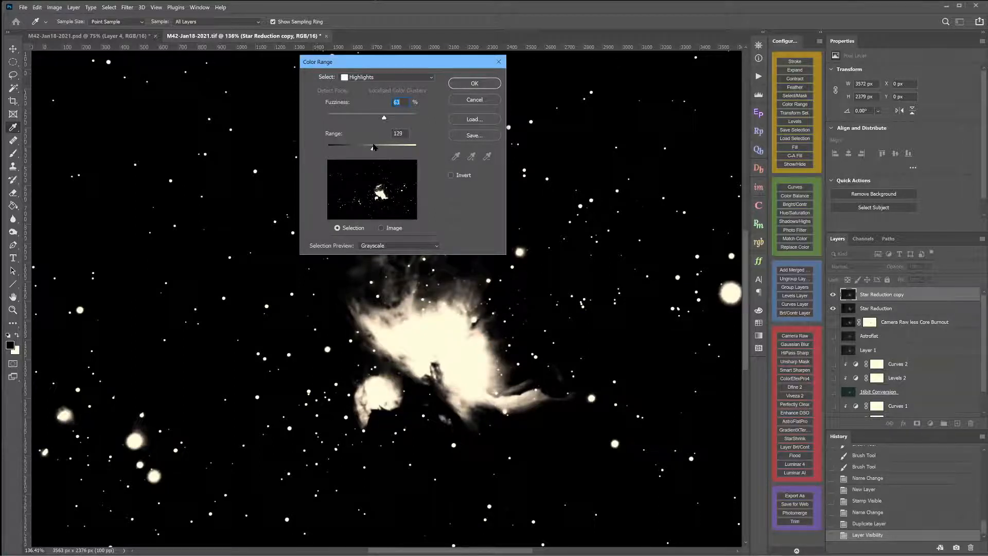
pyautogui.moveTo(375, 147); pyautogui.dragTo(378, 148)
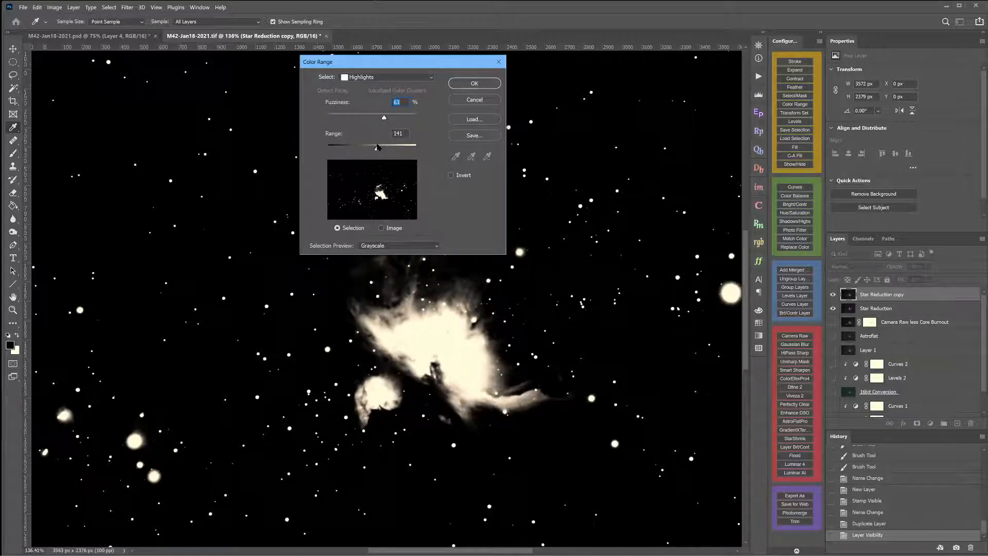
pyautogui.click(462, 83)
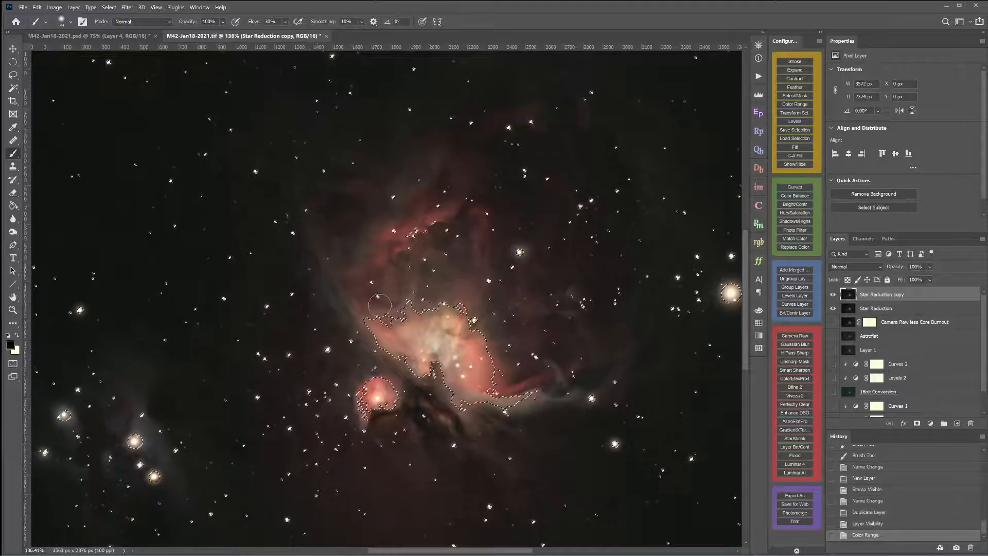
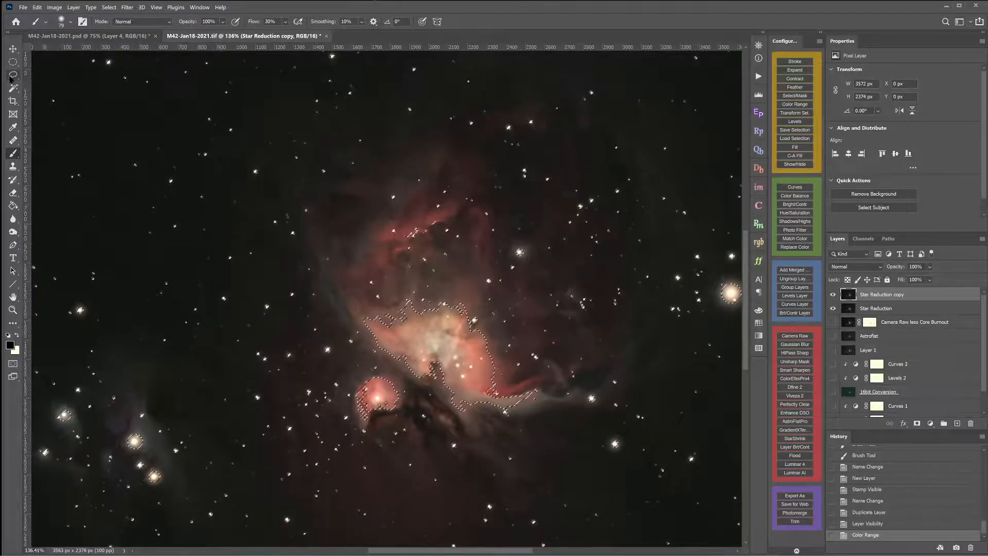
# Subtract the main nebula core and the small round nebula beside it from the highlights selection with the Lasso tool
pyautogui.press('l')
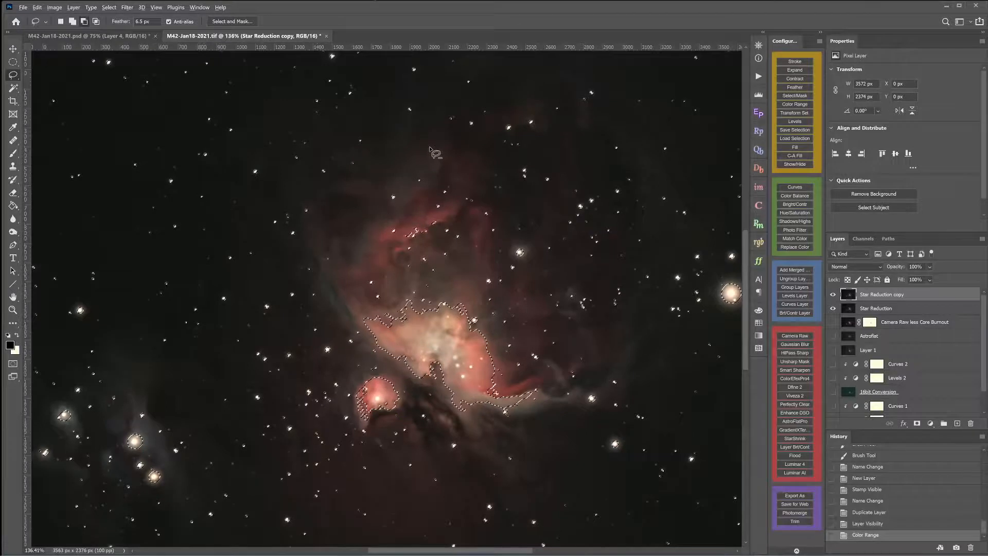
pyautogui.moveTo(428, 149)
pyautogui.mouseDown()
pyautogui.moveTo(307, 143)
pyautogui.moveTo(289, 161)
pyautogui.moveTo(288, 238)
pyautogui.moveTo(356, 324)
pyautogui.mouseUp()
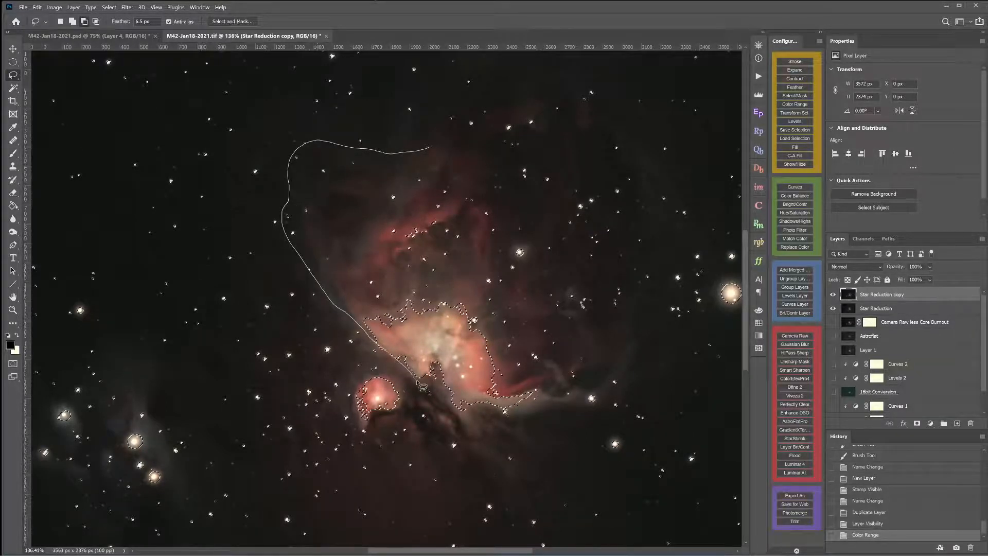
pyautogui.moveTo(418, 380)
pyautogui.mouseDown()
pyautogui.moveTo(477, 419)
pyautogui.moveTo(532, 418)
pyautogui.moveTo(598, 402)
pyautogui.moveTo(616, 386)
pyautogui.moveTo(622, 355)
pyautogui.moveTo(625, 305)
pyautogui.moveTo(595, 194)
pyautogui.moveTo(535, 143)
pyautogui.moveTo(435, 144)
pyautogui.mouseUp()
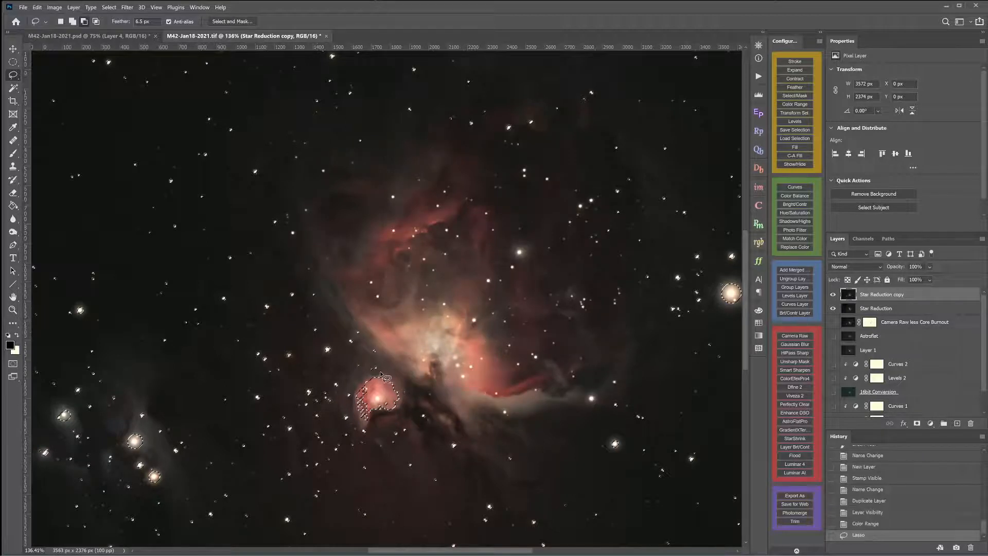
pyautogui.moveTo(380, 370)
pyautogui.mouseDown()
pyautogui.moveTo(360, 421)
pyautogui.moveTo(407, 421)
pyautogui.moveTo(416, 382)
pyautogui.mouseUp()
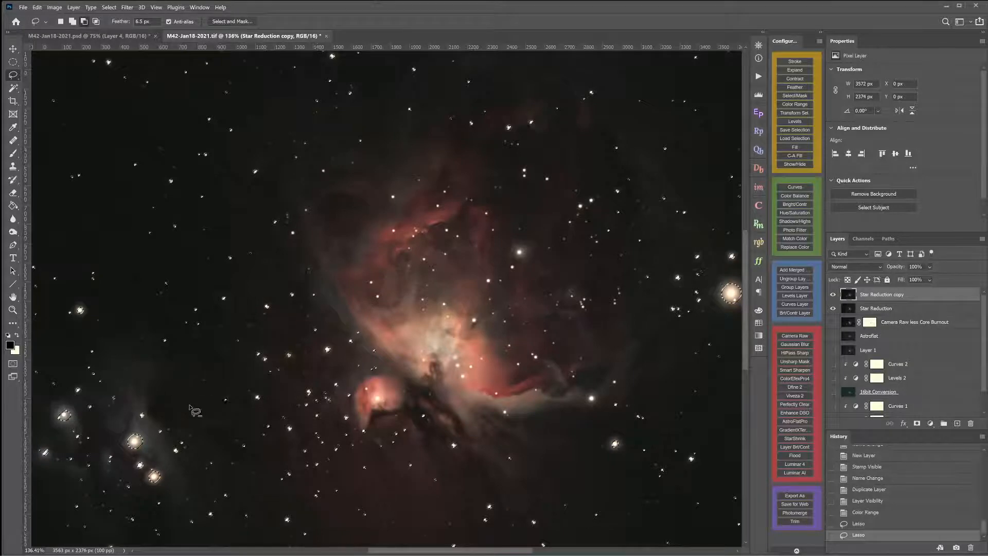
# Subtract the large bright stars in the faint bluish nebula, and the bright star above them, from the selection using the Lasso
pyautogui.scroll(-3, 335, 392)
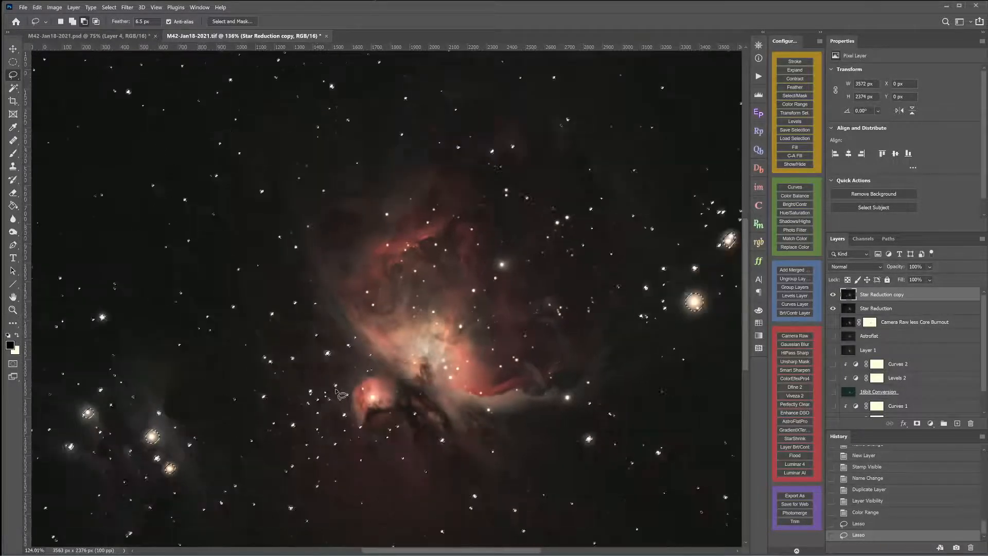
pyautogui.scroll(-1, 360, 396)
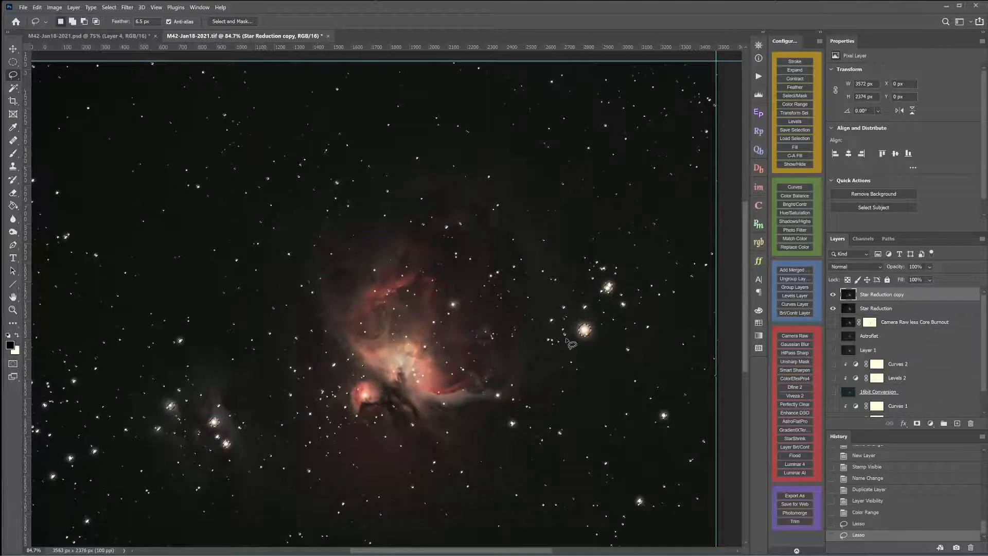
pyautogui.scroll(-2, 273, 347)
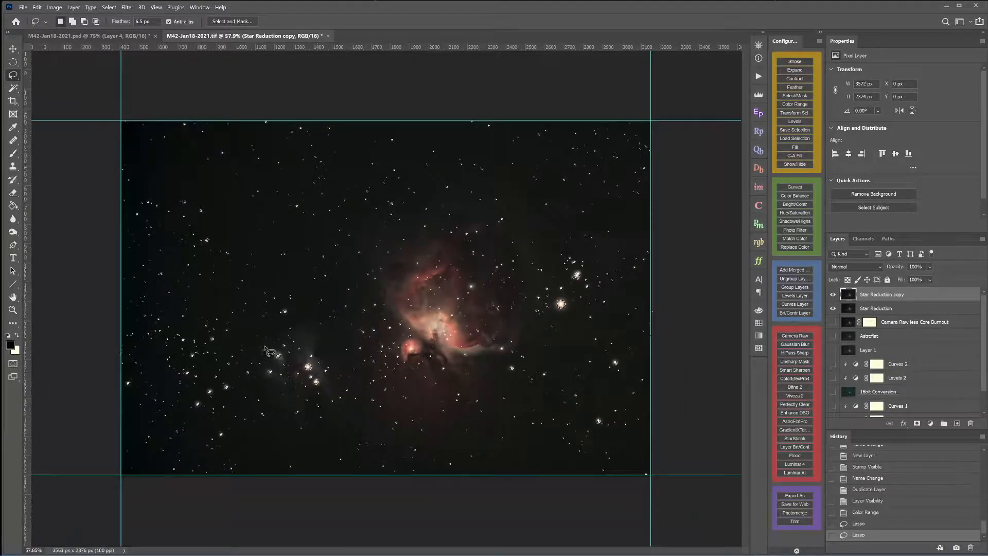
pyautogui.scroll(3, 262, 356)
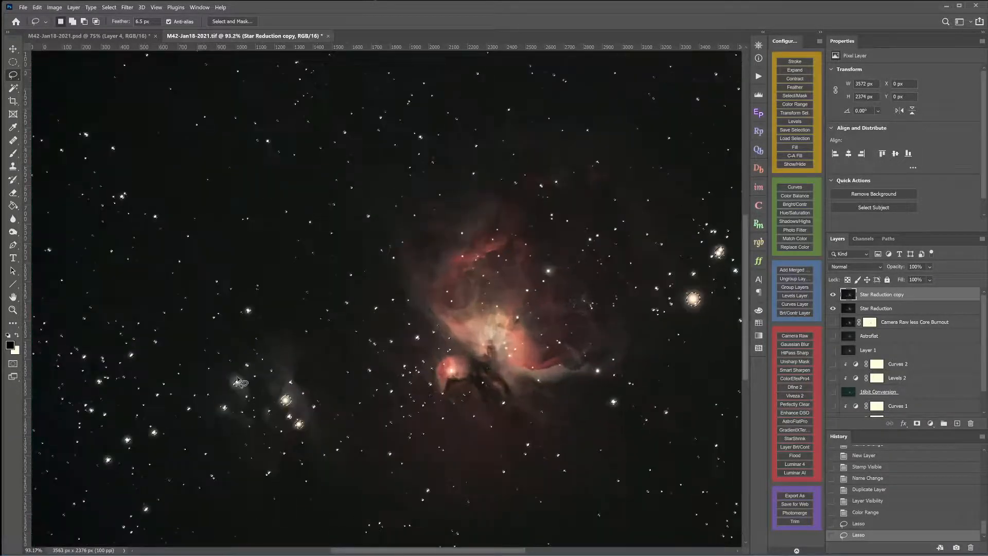
pyautogui.scroll(2, 241, 379)
pyautogui.moveTo(239, 375)
pyautogui.mouseDown()
pyautogui.moveTo(228, 399)
pyautogui.moveTo(246, 399)
pyautogui.moveTo(245, 375)
pyautogui.mouseUp()
pyautogui.moveTo(316, 407)
pyautogui.mouseDown()
pyautogui.moveTo(307, 422)
pyautogui.moveTo(317, 435)
pyautogui.moveTo(334, 425)
pyautogui.moveTo(323, 408)
pyautogui.mouseUp()
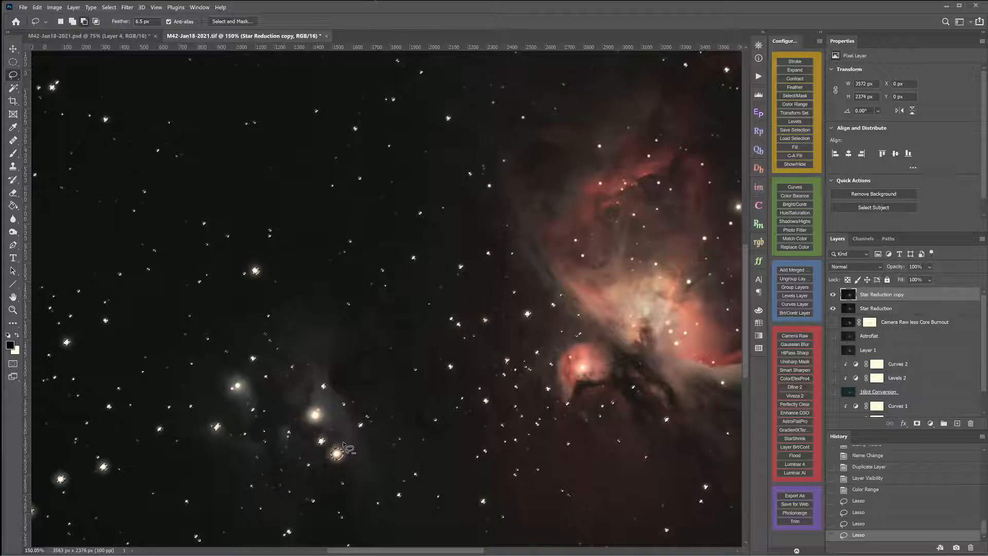
pyautogui.moveTo(328, 458)
pyautogui.mouseDown()
pyautogui.moveTo(312, 441)
pyautogui.moveTo(333, 448)
pyautogui.moveTo(329, 440)
pyautogui.mouseUp()
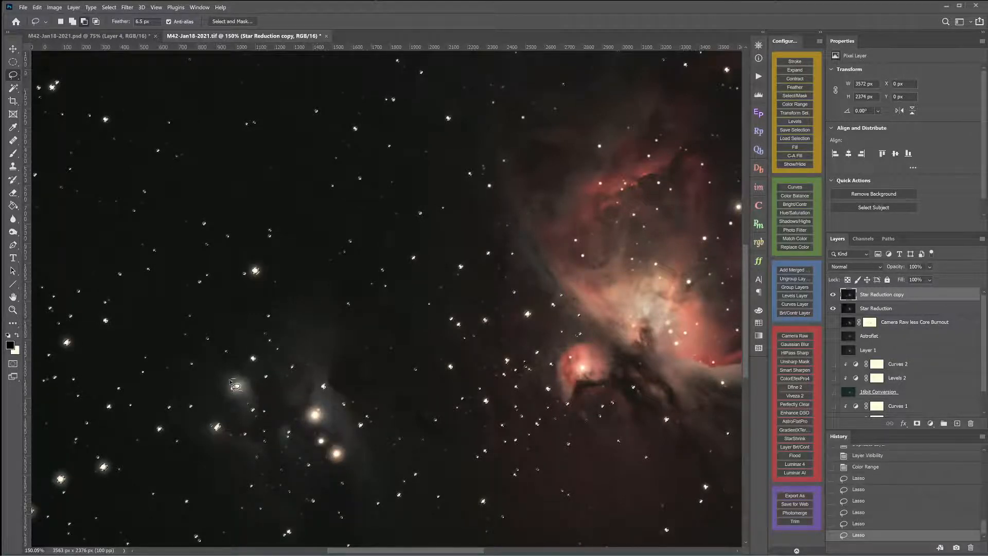
pyautogui.moveTo(230, 381)
pyautogui.mouseDown()
pyautogui.moveTo(240, 404)
pyautogui.moveTo(253, 387)
pyautogui.moveTo(233, 380)
pyautogui.mouseUp()
pyautogui.moveTo(221, 421)
pyautogui.mouseDown()
pyautogui.moveTo(206, 424)
pyautogui.moveTo(219, 435)
pyautogui.moveTo(222, 421)
pyautogui.mouseUp()
pyautogui.moveTo(311, 467)
pyautogui.mouseDown()
pyautogui.moveTo(298, 474)
pyautogui.moveTo(327, 470)
pyautogui.mouseUp()
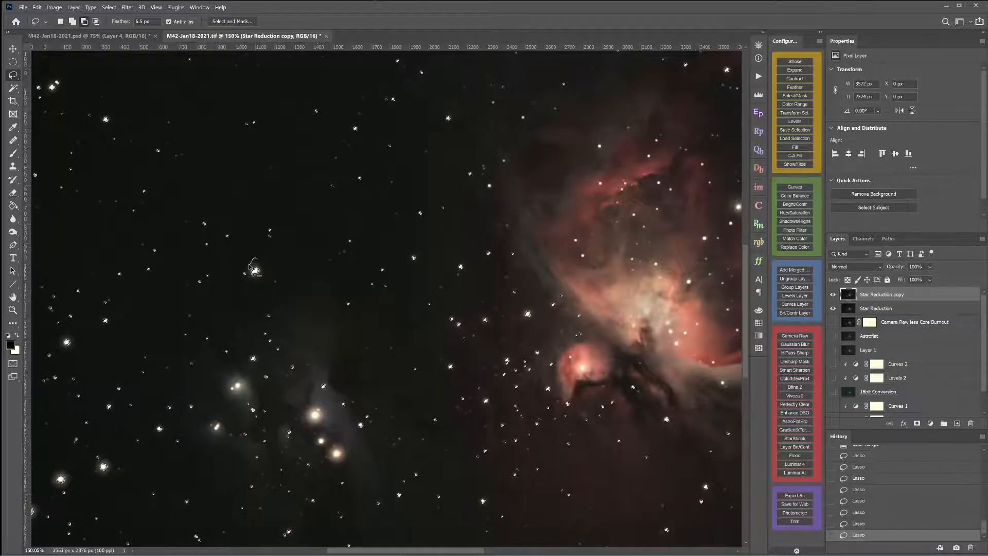
pyautogui.moveTo(262, 259)
pyautogui.mouseDown()
pyautogui.moveTo(242, 260)
pyautogui.moveTo(254, 286)
pyautogui.moveTo(270, 269)
pyautogui.moveTo(264, 259)
pyautogui.mouseUp()
# Subtract the bright star below the nebula and the large bright stars to its right from the selection
pyautogui.moveTo(621, 289); pyautogui.dragTo(278, 322)
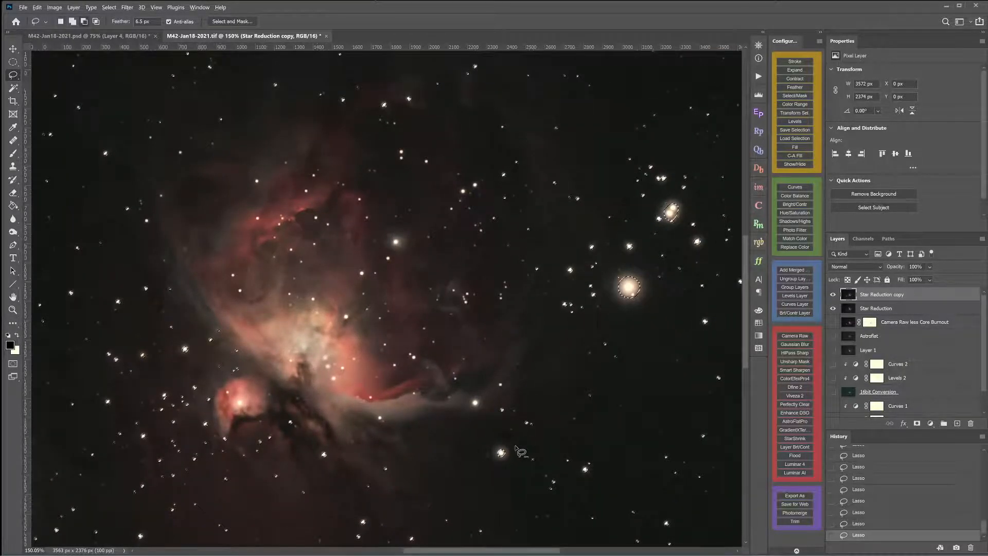
pyautogui.moveTo(514, 444)
pyautogui.mouseDown()
pyautogui.moveTo(494, 447)
pyautogui.moveTo(491, 466)
pyautogui.moveTo(520, 455)
pyautogui.mouseUp()
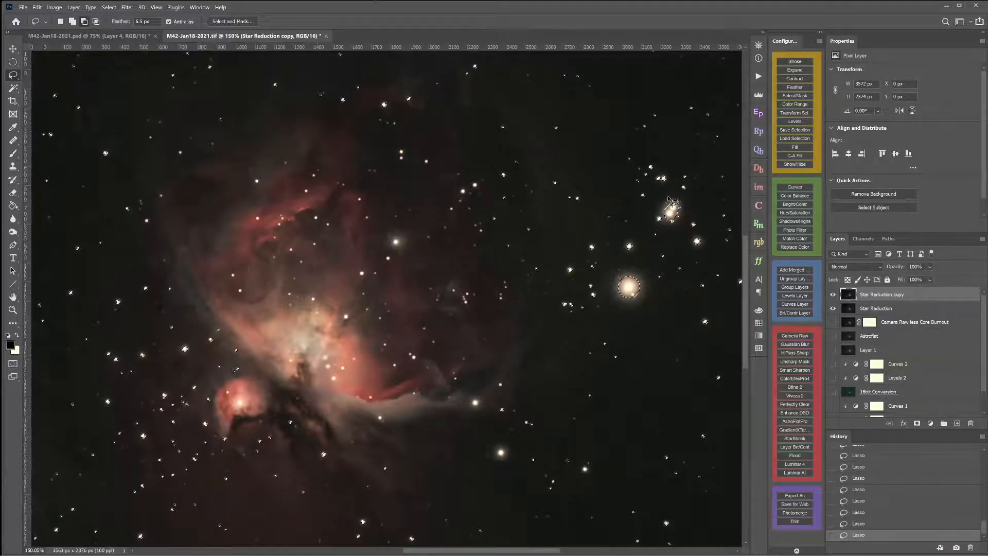
pyautogui.moveTo(669, 197)
pyautogui.mouseDown()
pyautogui.moveTo(653, 225)
pyautogui.moveTo(665, 234)
pyautogui.moveTo(701, 211)
pyautogui.mouseUp()
pyautogui.moveTo(612, 279)
pyautogui.mouseDown()
pyautogui.moveTo(622, 311)
pyautogui.moveTo(651, 308)
pyautogui.moveTo(657, 288)
pyautogui.mouseUp()
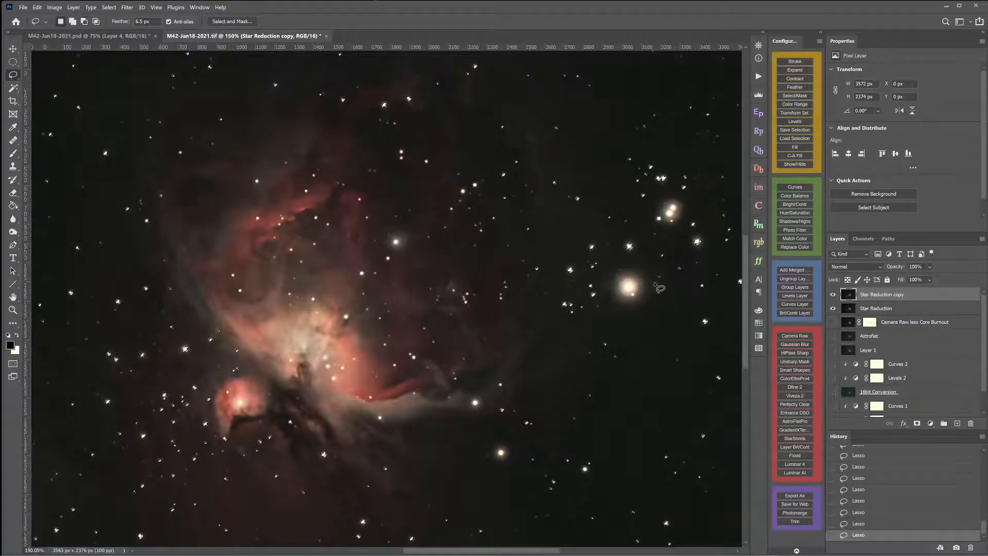
# Subtract the two bright stars near the image's lower-right corner from the selection
pyautogui.scroll(-3, 662, 301)
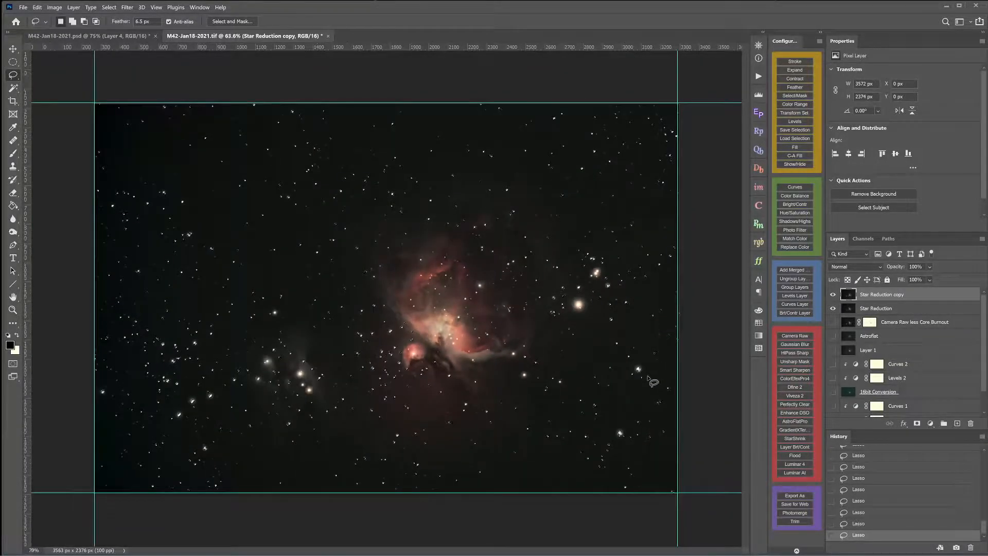
pyautogui.scroll(2, 654, 376)
pyautogui.moveTo(653, 374)
pyautogui.mouseDown()
pyautogui.moveTo(558, 337)
pyautogui.moveTo(583, 336)
pyautogui.moveTo(587, 360)
pyautogui.moveTo(603, 347)
pyautogui.moveTo(597, 332)
pyautogui.mouseUp()
pyautogui.press('Delete')
pyautogui.hotkey('ctrl', 'd')
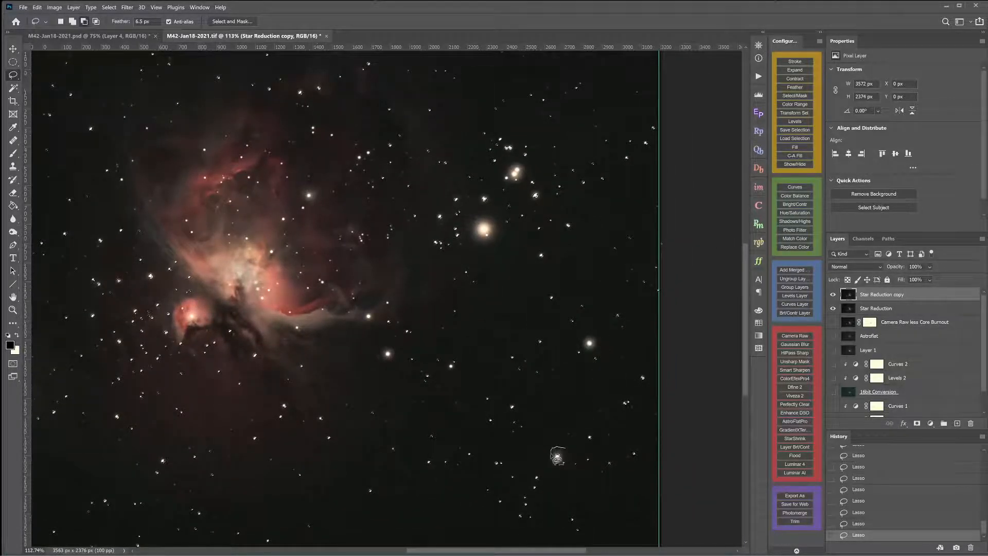
pyautogui.moveTo(553, 455)
pyautogui.mouseDown()
pyautogui.moveTo(559, 467)
pyautogui.moveTo(570, 450)
pyautogui.mouseUp()
pyautogui.press('Delete')
pyautogui.hotkey('ctrl', 'd')
# Subtract the larger bright stars in the image's lower-left area from the selection with the Lasso
pyautogui.hotkey('ctrl', '0')
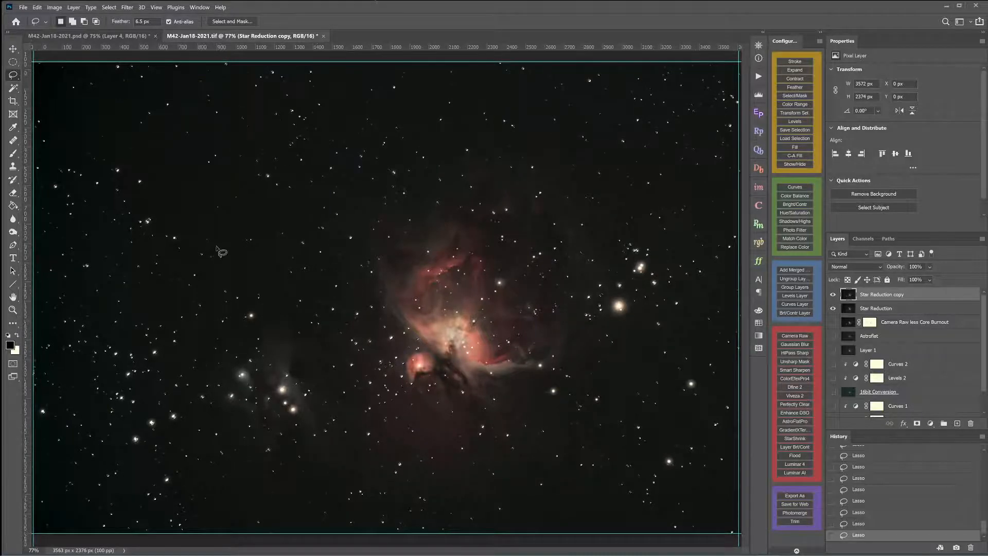
pyautogui.scroll(3, 169, 442)
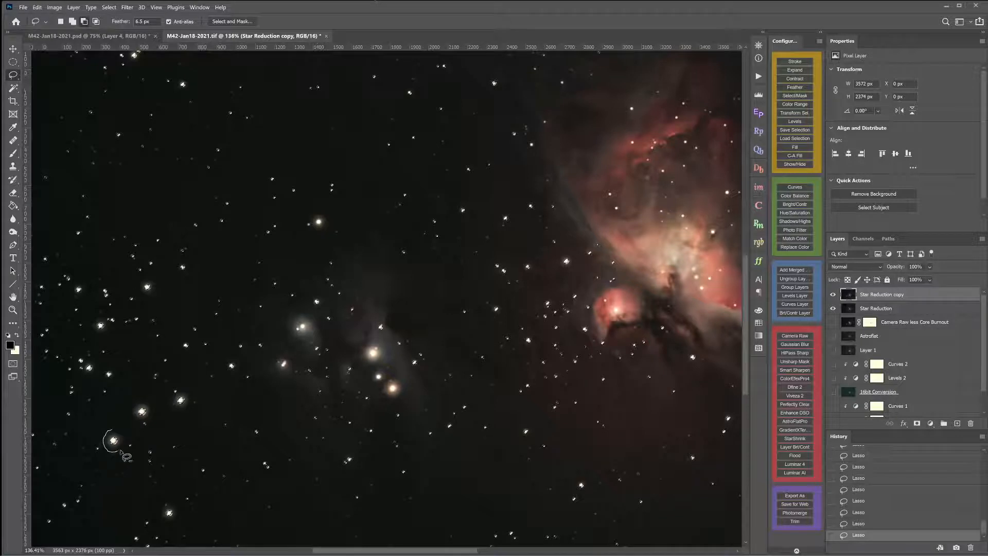
pyautogui.moveTo(123, 454)
pyautogui.mouseDown()
pyautogui.moveTo(134, 404)
pyautogui.moveTo(132, 423)
pyautogui.moveTo(148, 423)
pyautogui.moveTo(178, 394)
pyautogui.moveTo(171, 408)
pyautogui.moveTo(179, 415)
pyautogui.moveTo(201, 406)
pyautogui.moveTo(184, 391)
pyautogui.mouseUp()
pyautogui.moveTo(166, 505)
pyautogui.mouseDown()
pyautogui.moveTo(163, 521)
pyautogui.moveTo(180, 526)
pyautogui.moveTo(177, 507)
pyautogui.mouseUp()
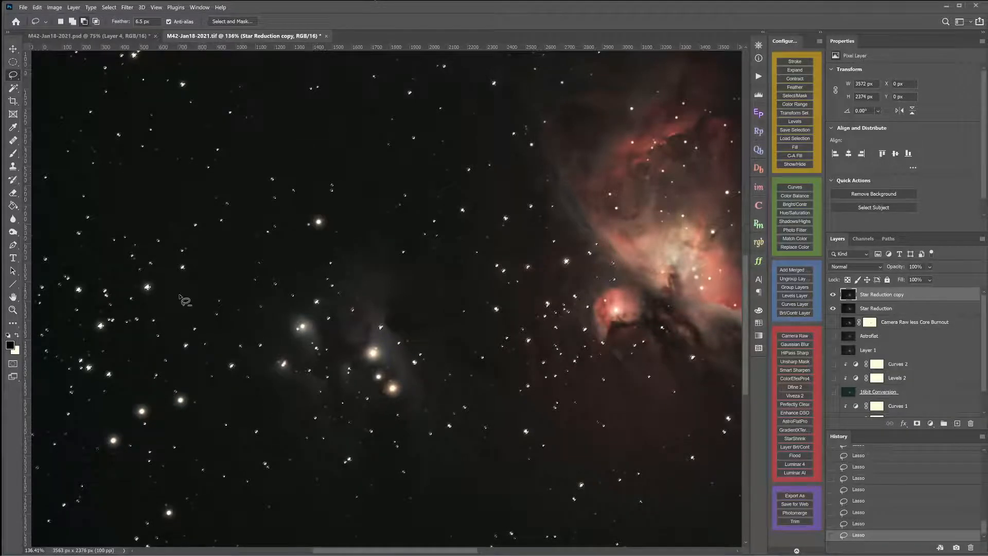
pyautogui.moveTo(148, 288)
pyautogui.mouseDown()
pyautogui.moveTo(140, 289)
pyautogui.moveTo(163, 287)
pyautogui.mouseUp()
pyautogui.moveTo(81, 286)
pyautogui.mouseDown()
pyautogui.moveTo(74, 294)
pyautogui.moveTo(97, 305)
pyautogui.mouseUp()
pyautogui.moveTo(112, 328); pyautogui.dragTo(109, 330)
# Subtract the single bright star and the nearby tight star group in the image's upper-left area from the selection
pyautogui.scroll(-1, 188, 282)
pyautogui.scroll(-6, 188, 282)
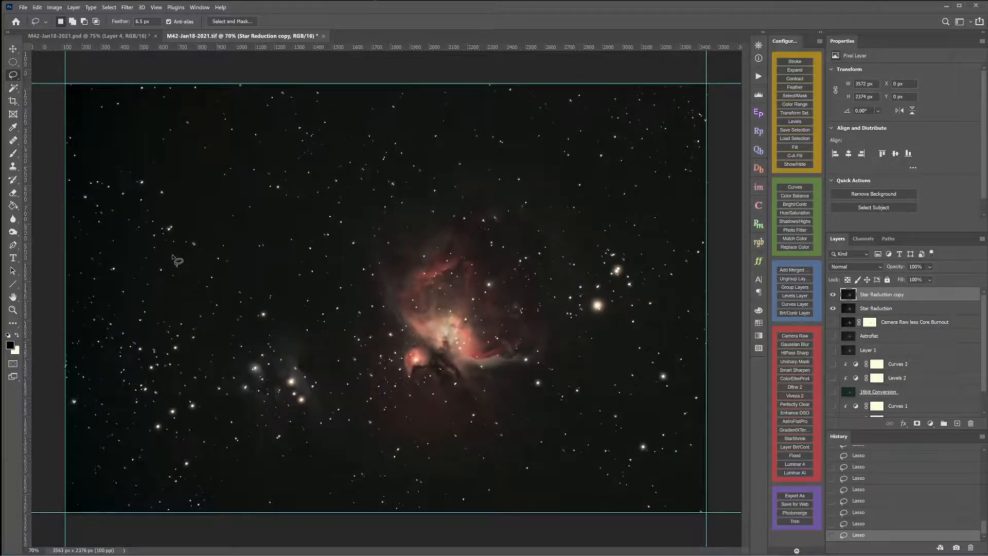
pyautogui.scroll(8, 178, 261)
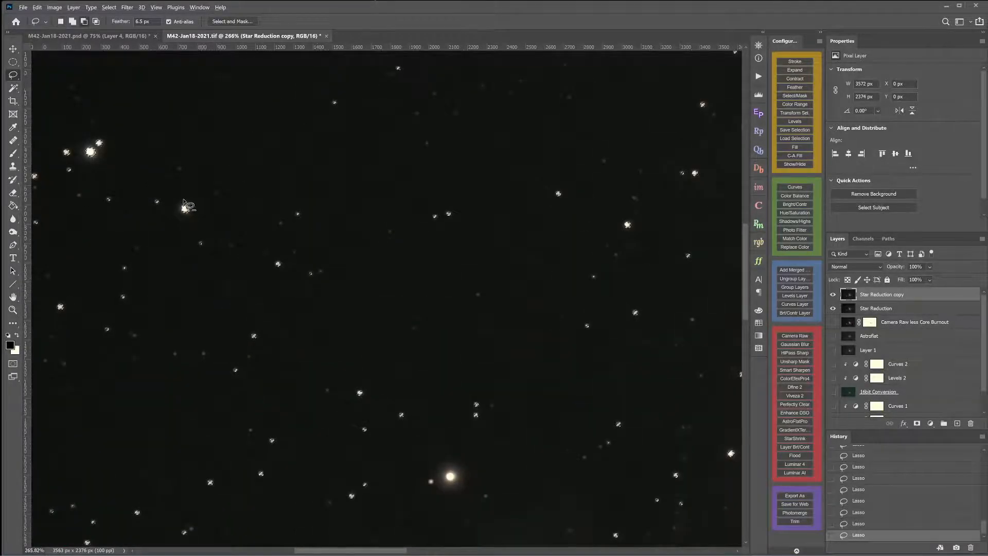
pyautogui.moveTo(182, 199)
pyautogui.mouseDown()
pyautogui.moveTo(199, 217)
pyautogui.moveTo(194, 201)
pyautogui.mouseUp()
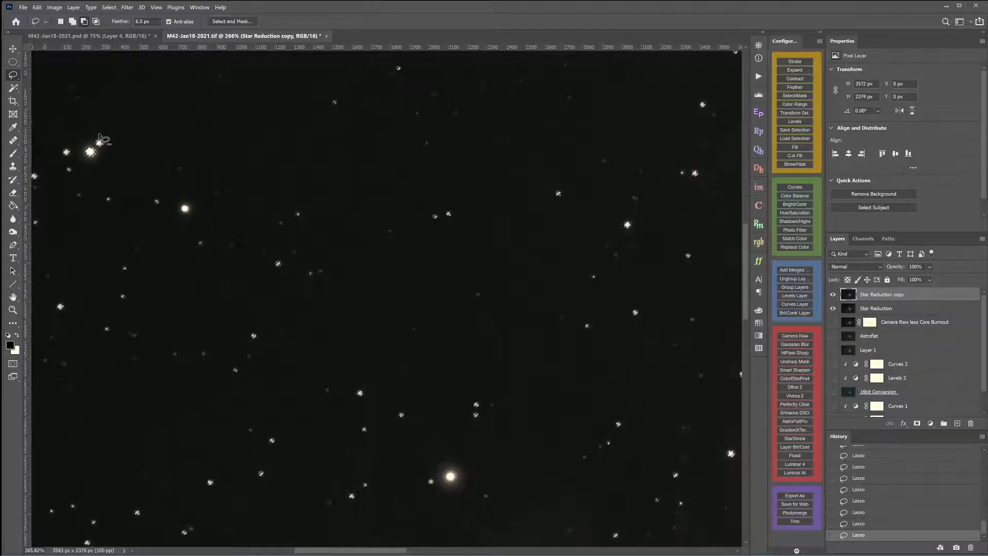
pyautogui.moveTo(103, 140)
pyautogui.mouseDown()
pyautogui.moveTo(79, 140)
pyautogui.moveTo(78, 159)
pyautogui.moveTo(95, 167)
pyautogui.moveTo(115, 154)
pyautogui.moveTo(67, 161)
pyautogui.mouseUp()
# Subtract the remaining brighter stars near the image's left edge, around the upper-left star group, from the selection
pyautogui.scroll(-3, 82, 156)
pyautogui.moveTo(136, 138); pyautogui.dragTo(434, 287)
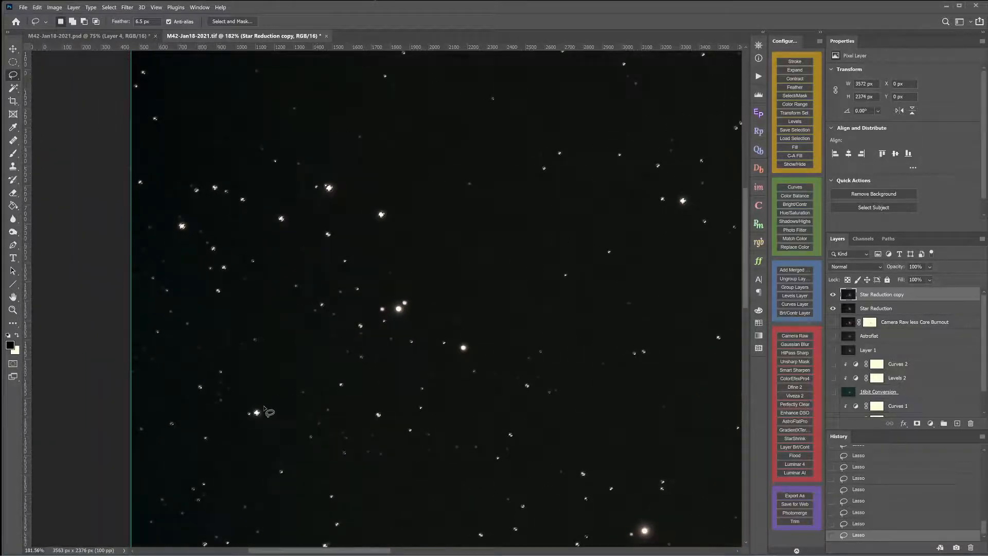
pyautogui.press('alt')
pyautogui.moveTo(259, 408)
pyautogui.mouseDown()
pyautogui.moveTo(243, 415)
pyautogui.moveTo(256, 424)
pyautogui.moveTo(259, 410)
pyautogui.mouseUp()
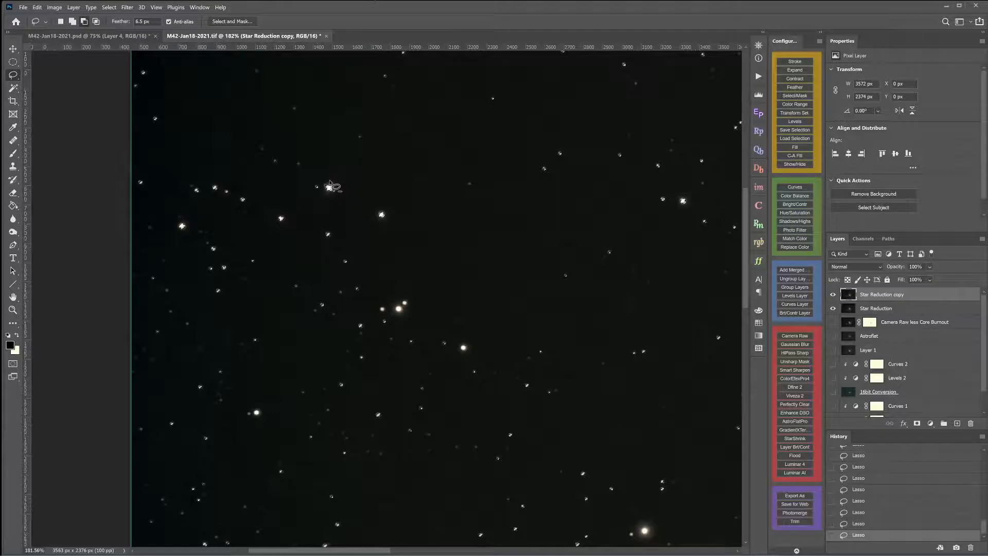
pyautogui.moveTo(329, 182)
pyautogui.mouseDown()
pyautogui.moveTo(315, 181)
pyautogui.moveTo(315, 198)
pyautogui.moveTo(344, 198)
pyautogui.moveTo(388, 221)
pyautogui.moveTo(386, 210)
pyautogui.mouseUp()
pyautogui.moveTo(183, 219)
pyautogui.mouseDown()
pyautogui.moveTo(192, 235)
pyautogui.moveTo(185, 221)
pyautogui.mouseUp()
pyautogui.moveTo(191, 197)
pyautogui.mouseDown()
pyautogui.moveTo(249, 197)
pyautogui.moveTo(203, 189)
pyautogui.mouseUp()
pyautogui.moveTo(281, 217)
pyautogui.mouseDown()
pyautogui.moveTo(269, 219)
pyautogui.moveTo(288, 217)
pyautogui.mouseUp()
pyautogui.hotkey('ctrl', '0')
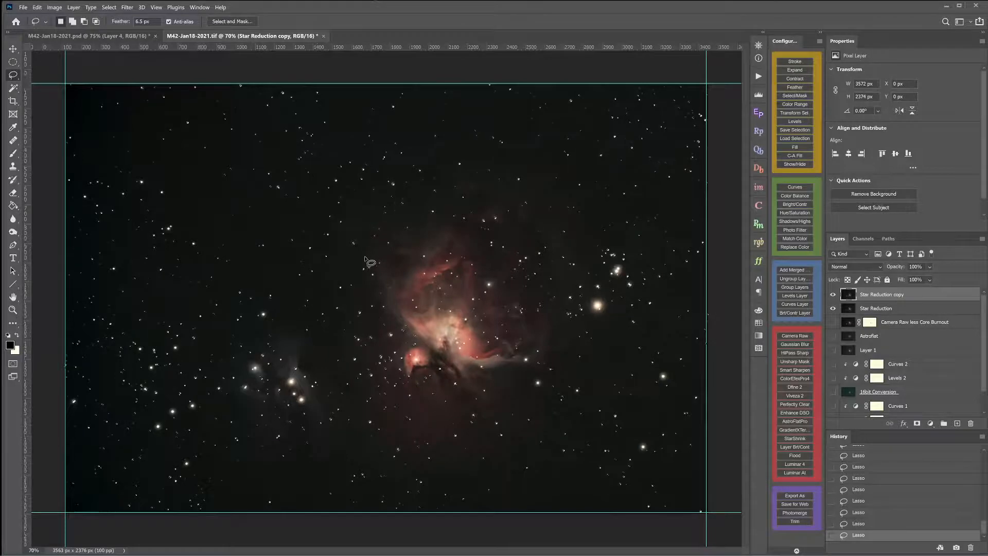
# Expand the remaining small-star selection by 5 pixels
pyautogui.click(126, 8)
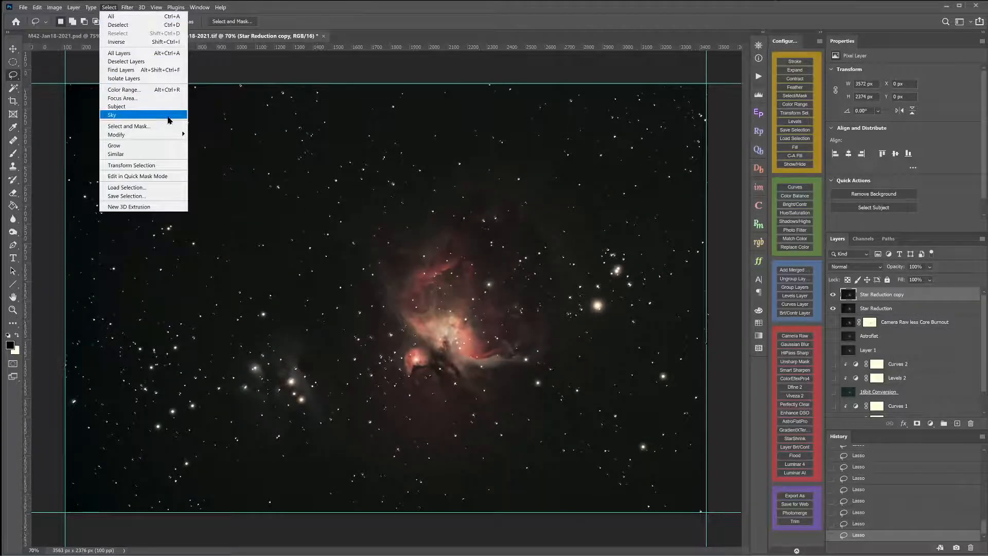
pyautogui.moveTo(181, 135)
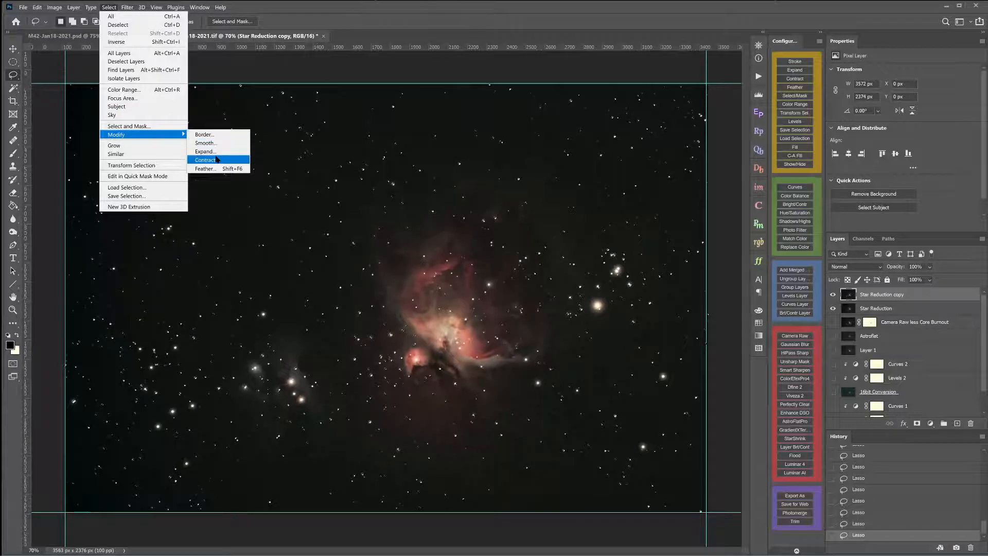
pyautogui.click(205, 152)
pyautogui.write('1')
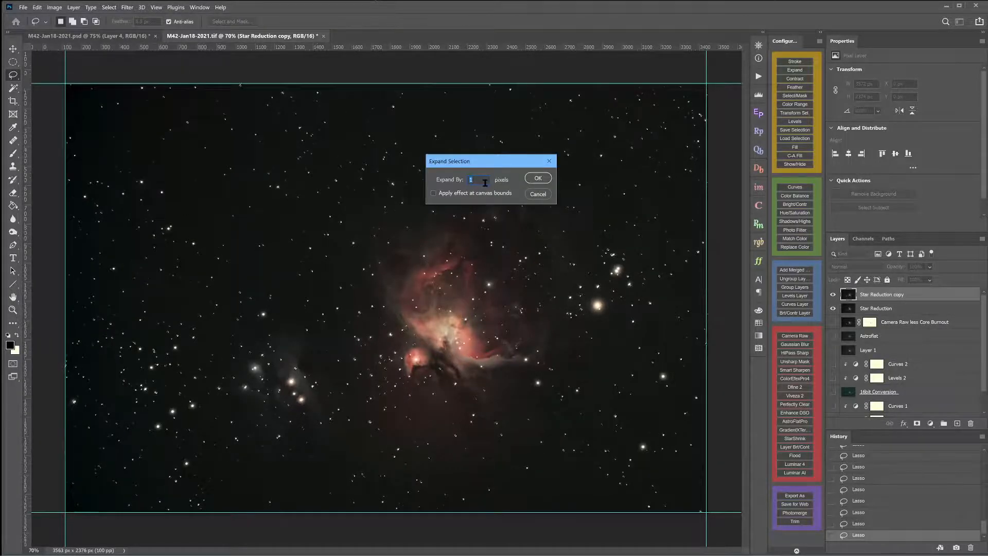
pyautogui.write('2')
pyautogui.press('Up')
pyautogui.press('Down')
pyautogui.click(538, 179)
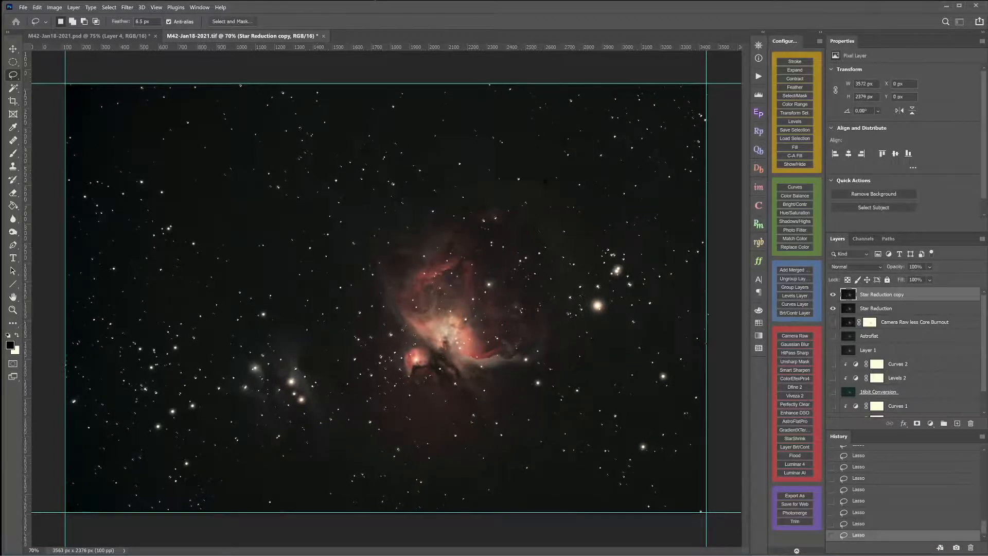
# Check how closely the selection surrounds the small stars near the nebula and expand it by another 2 pixels
pyautogui.scroll(5, 497, 320)
pyautogui.scroll(-4, 497, 321)
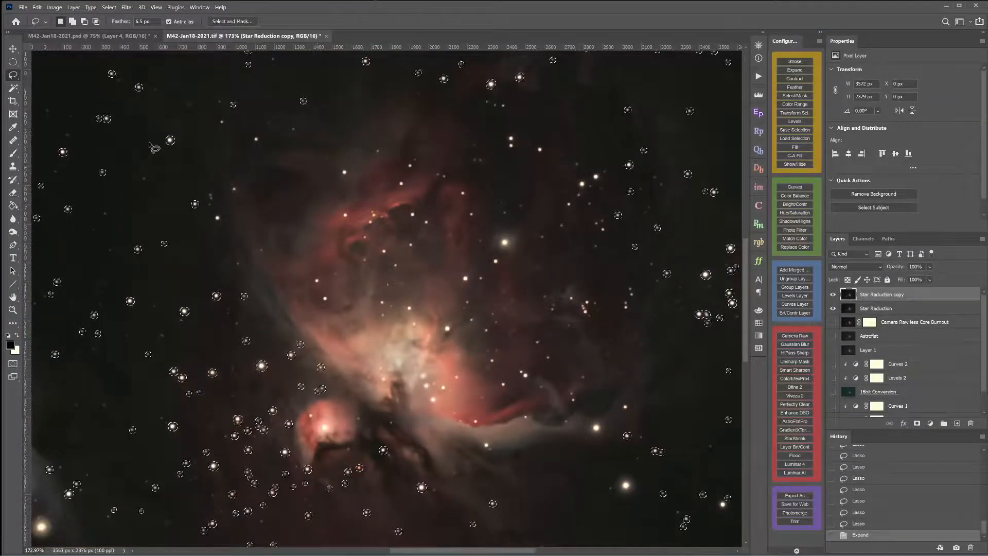
pyautogui.scroll(2, 659, 194)
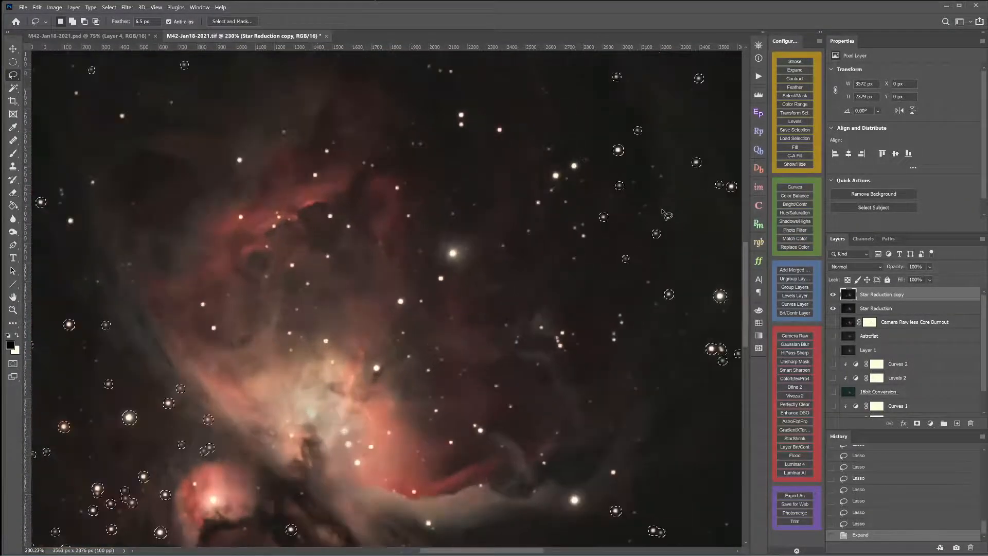
pyautogui.scroll(1, 653, 172)
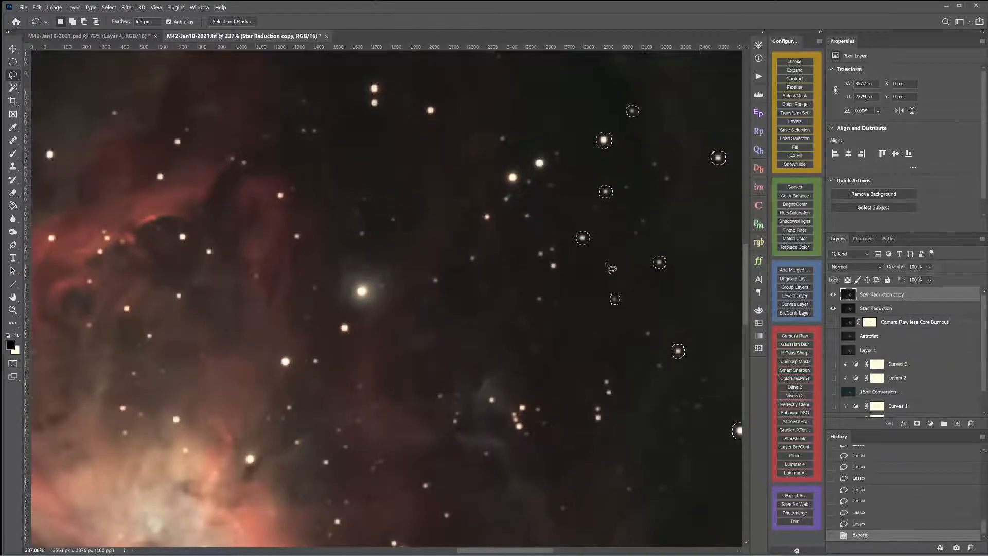
pyautogui.moveTo(617, 270); pyautogui.dragTo(397, 190)
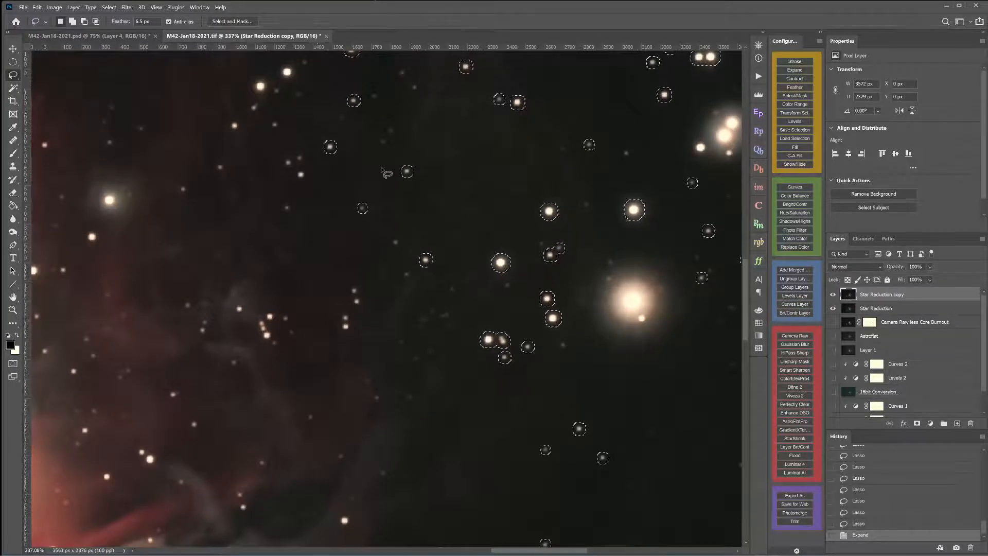
pyautogui.click(109, 7)
pyautogui.moveTo(119, 134)
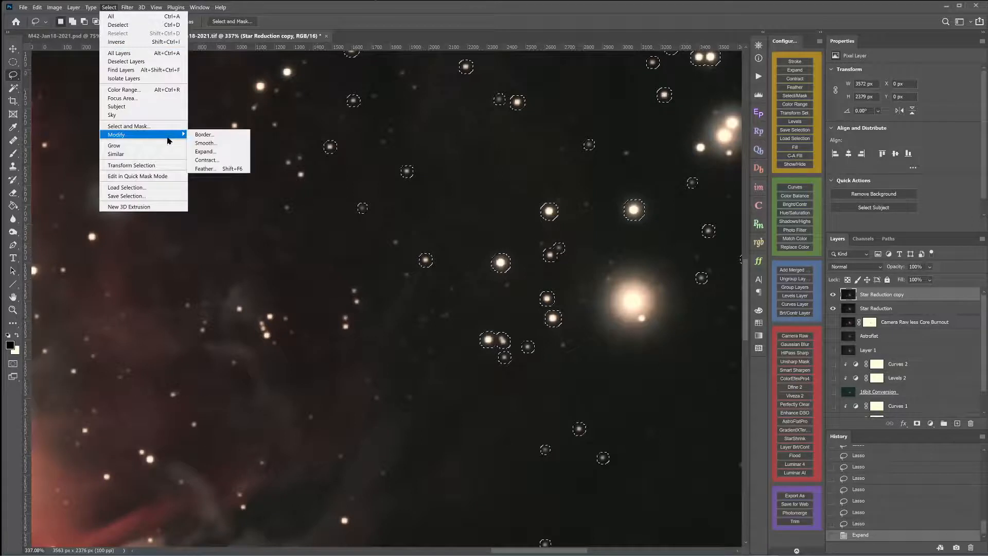
pyautogui.click(209, 155)
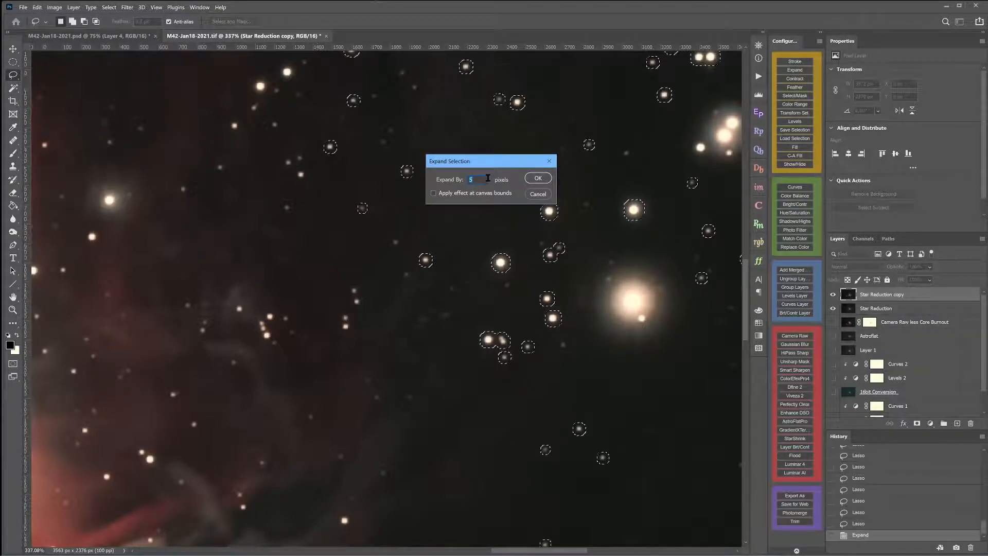
pyautogui.write('2')
pyautogui.press('Return')
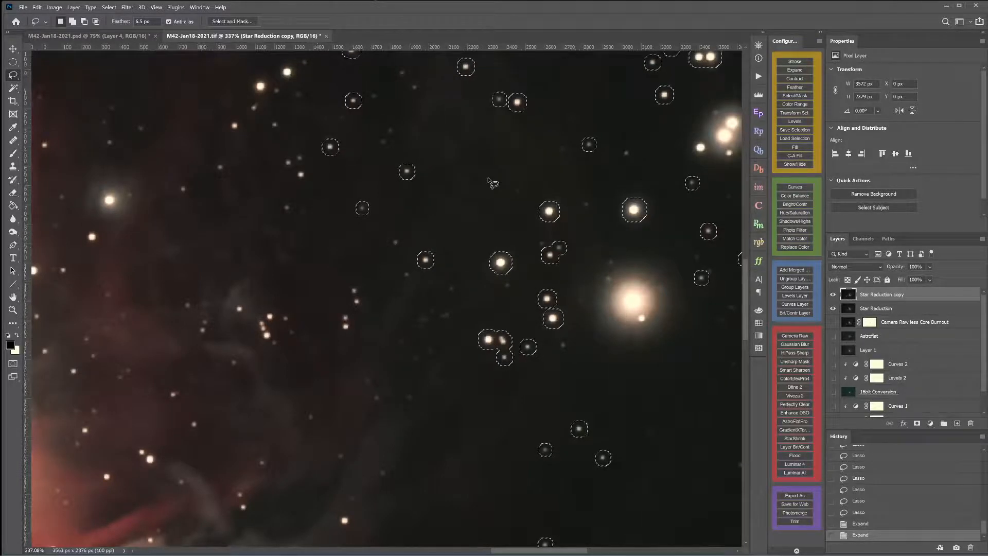
# Feather the expanded star selection by 2.1 pixels
pyautogui.click(108, 7)
pyautogui.moveTo(181, 136)
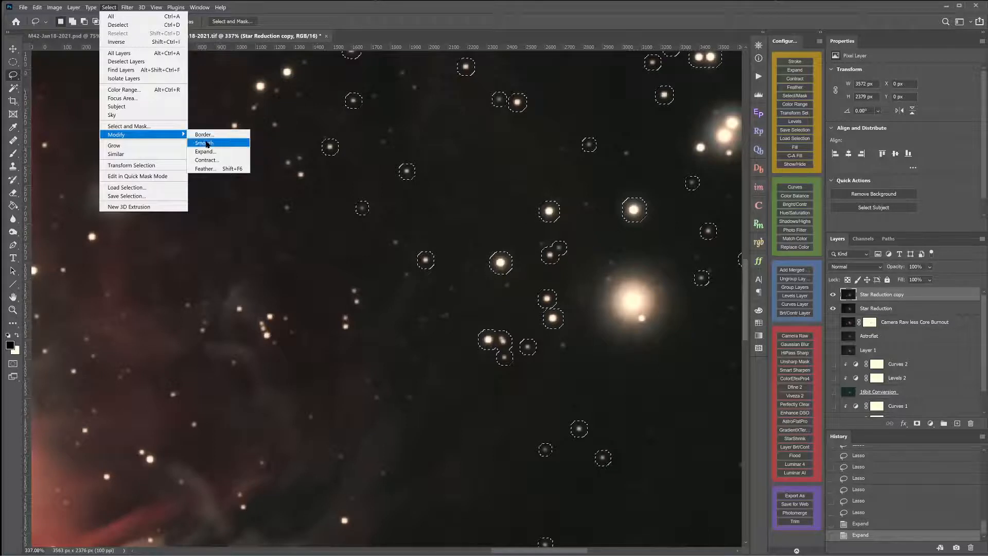
pyautogui.click(206, 168)
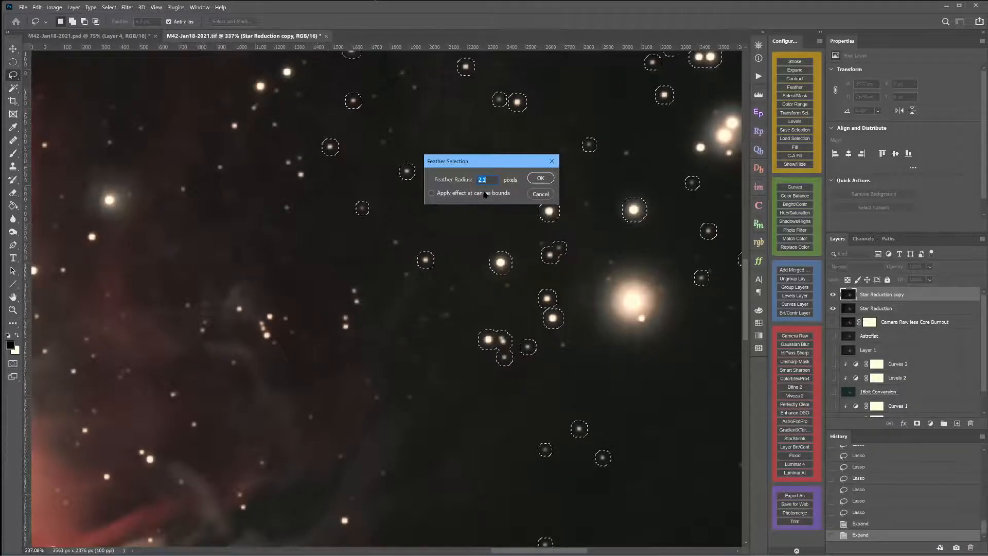
pyautogui.write('2.7')
pyautogui.press('Return')
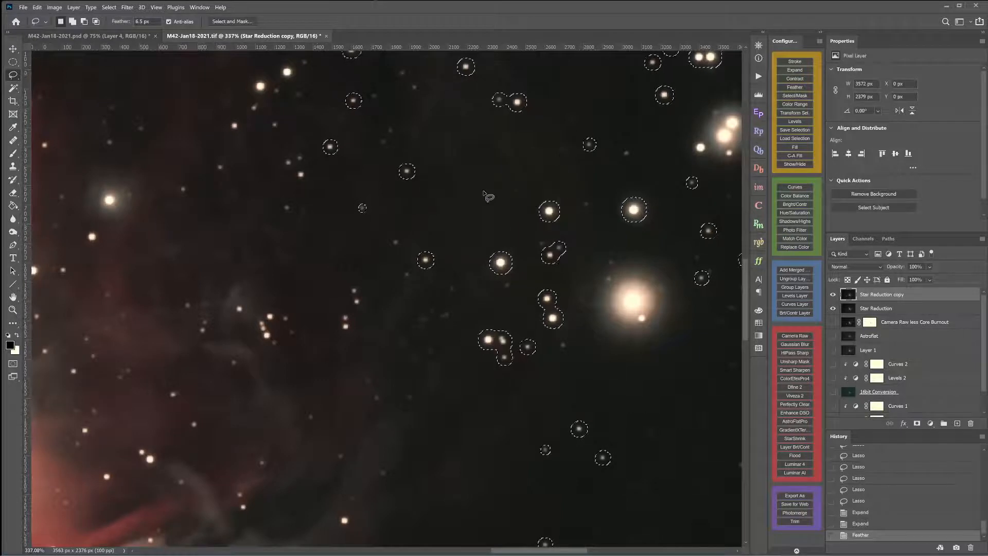
# Hide the selection outlines around the stars while keeping the selection active
pyautogui.scroll(3, 487, 195)
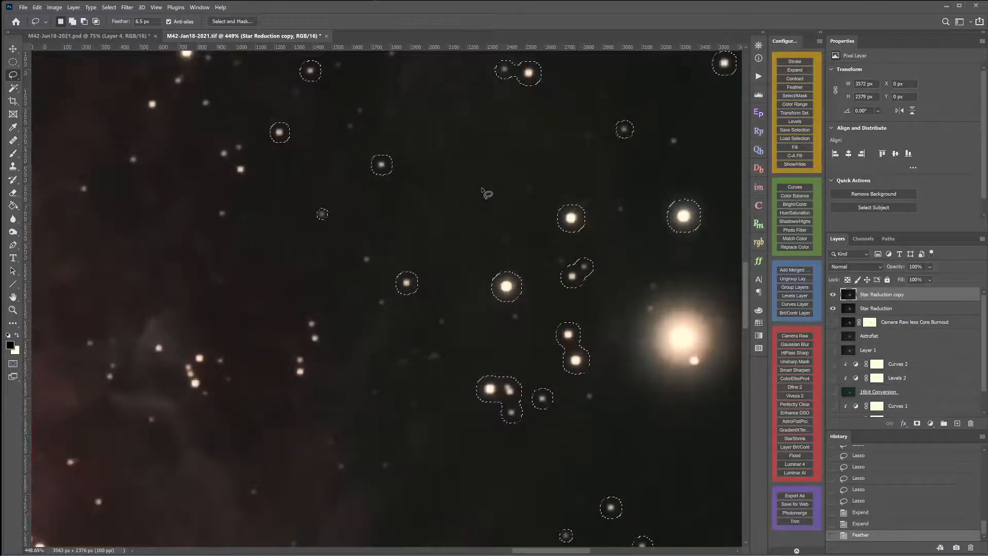
pyautogui.hotkey('ctrl', 'h')
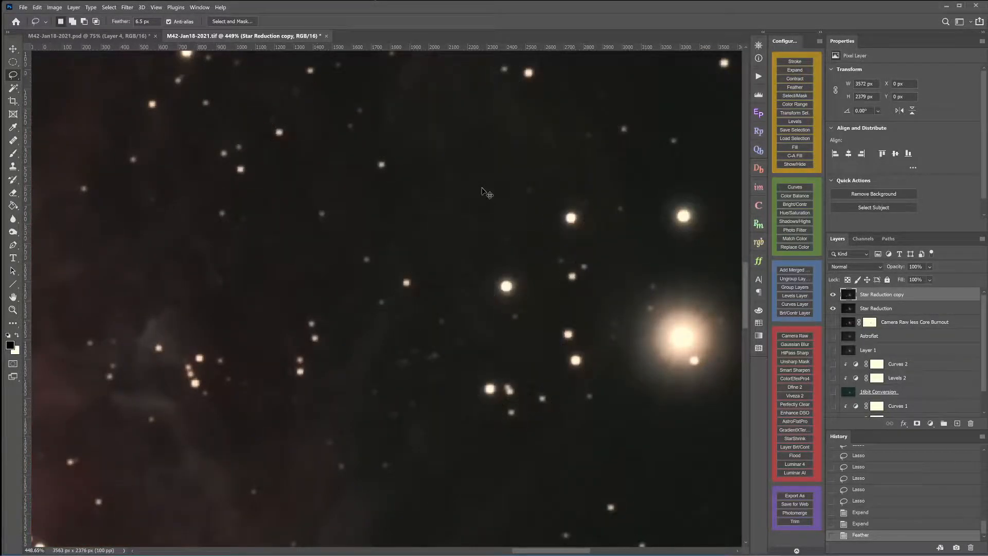
pyautogui.scroll(-5, 487, 196)
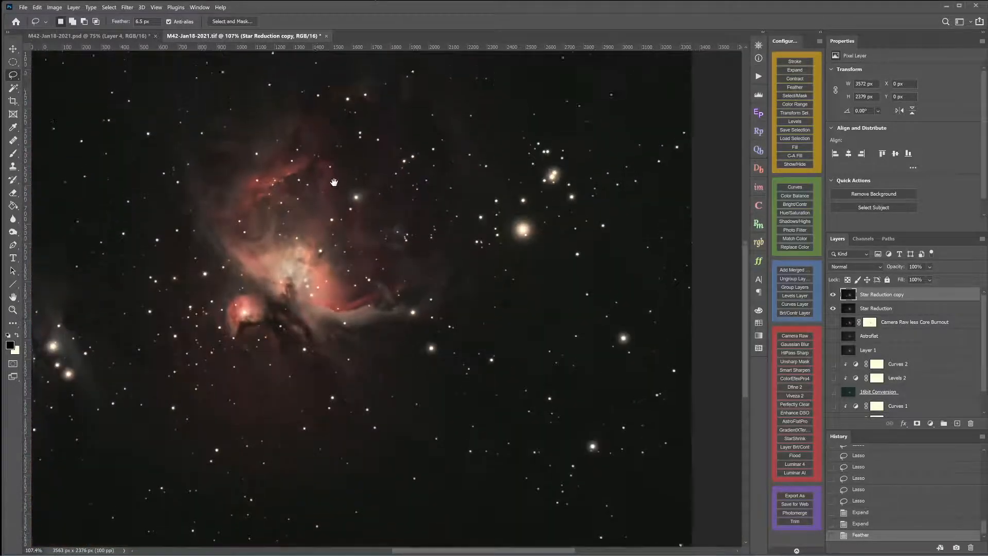
pyautogui.moveTo(211, 53); pyautogui.dragTo(249, 62)
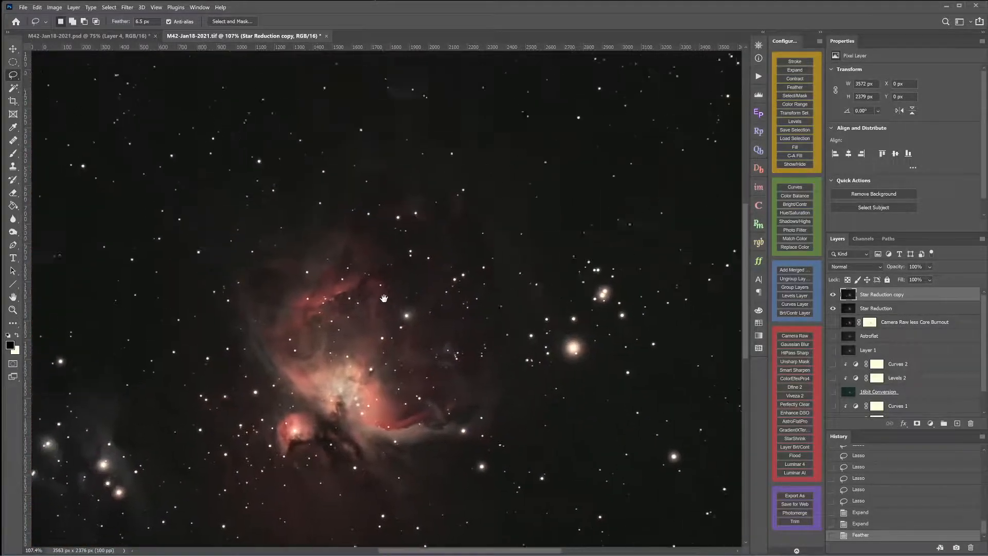
pyautogui.click(127, 8)
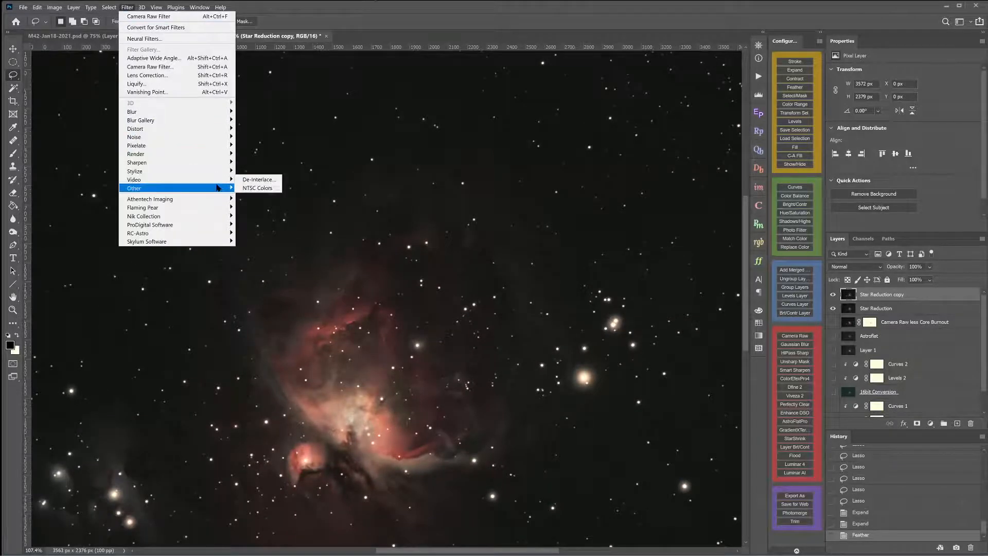
pyautogui.moveTo(225, 138)
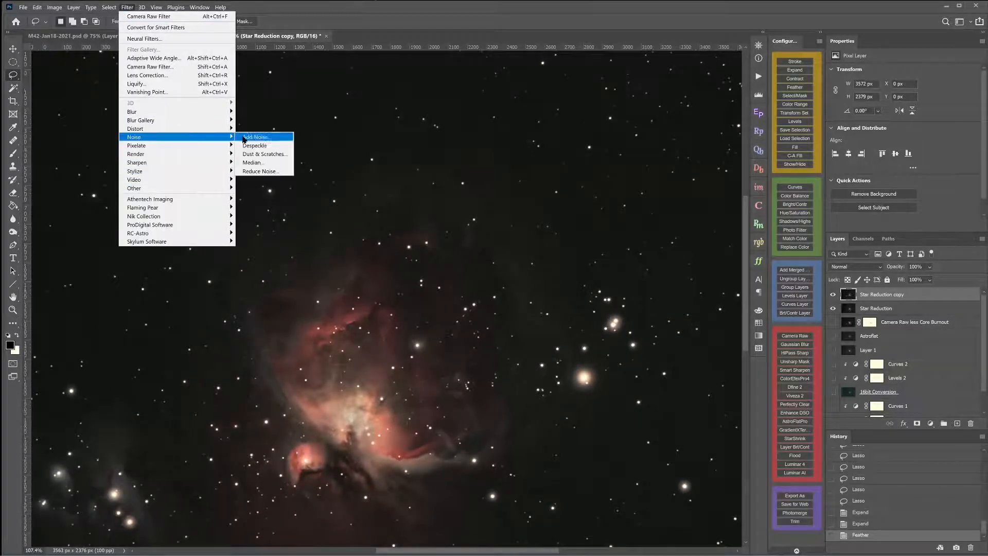
pyautogui.click(270, 164)
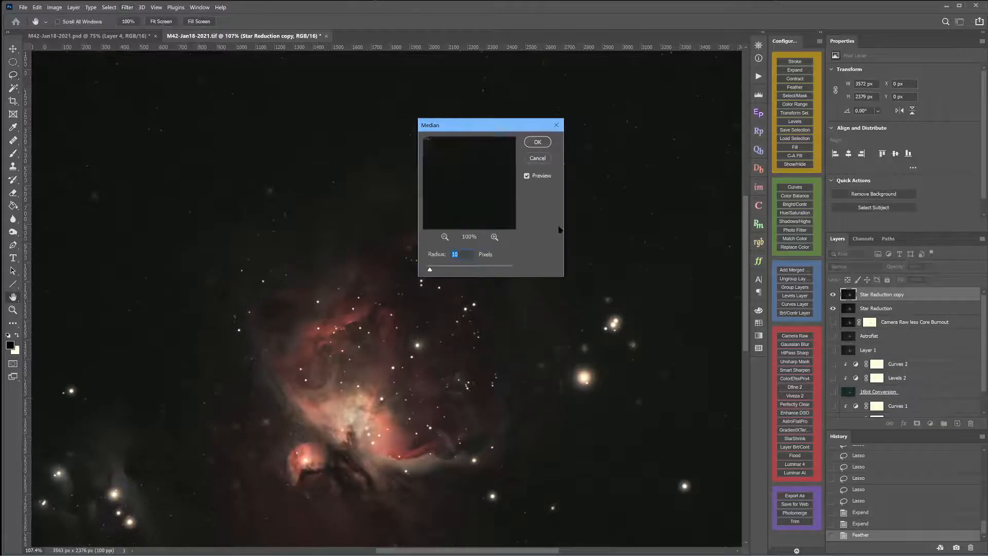
pyautogui.press('Down')
pyautogui.press('Down')
pyautogui.press('Down')
pyautogui.moveTo(468, 132); pyautogui.dragTo(560, 106)
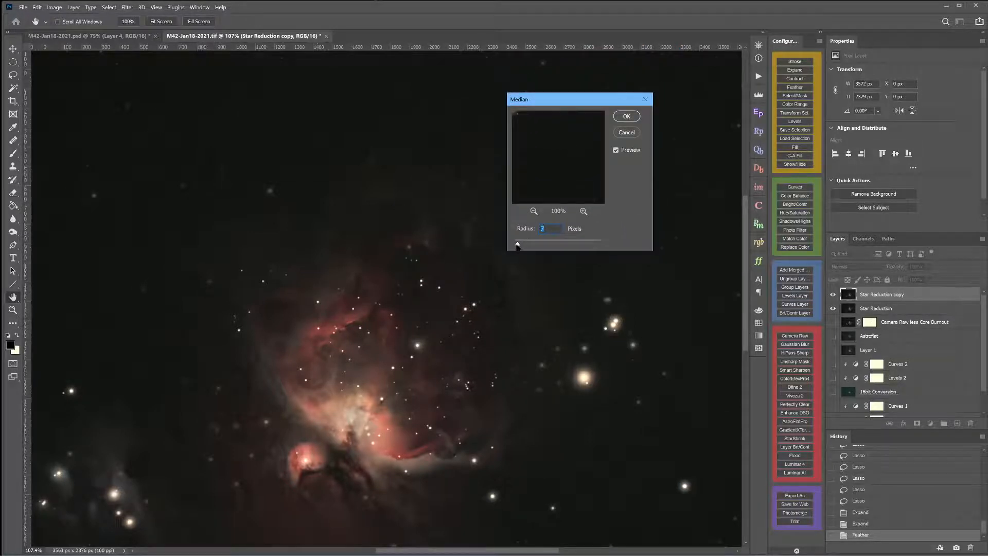
pyautogui.click(626, 133)
# Apply the Median noise filter with a small radius to the selected small stars
pyautogui.scroll(-3, 572, 177)
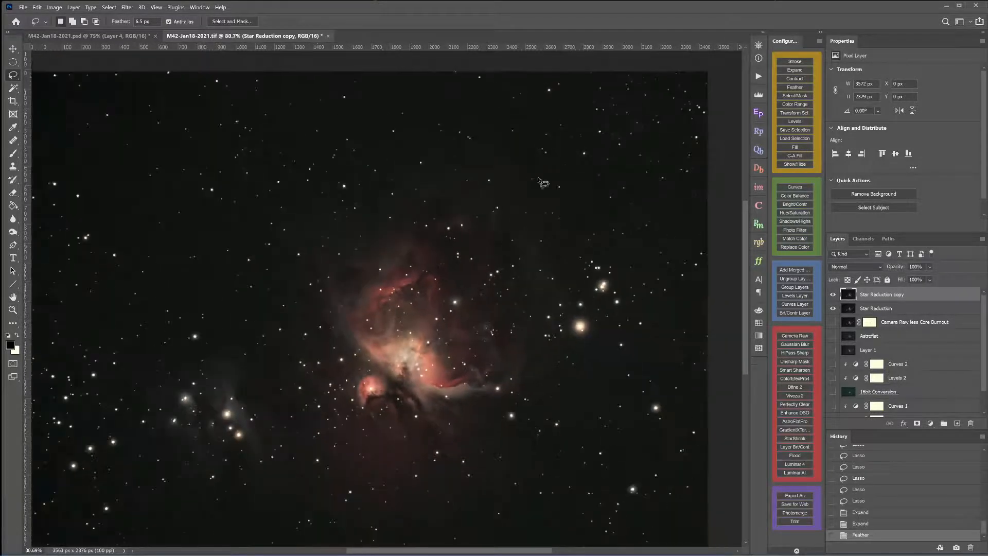
pyautogui.moveTo(293, 236); pyautogui.dragTo(349, 219)
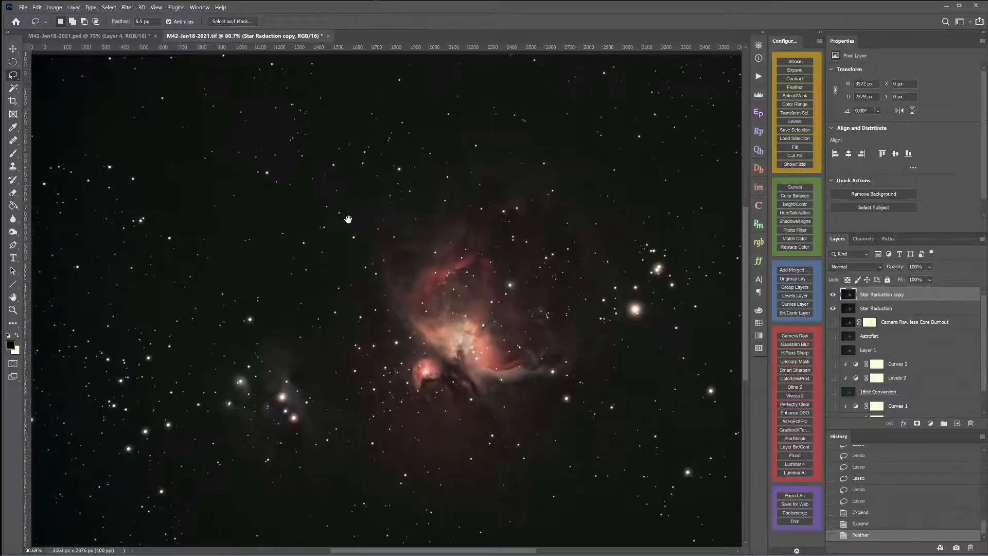
pyautogui.click(127, 7)
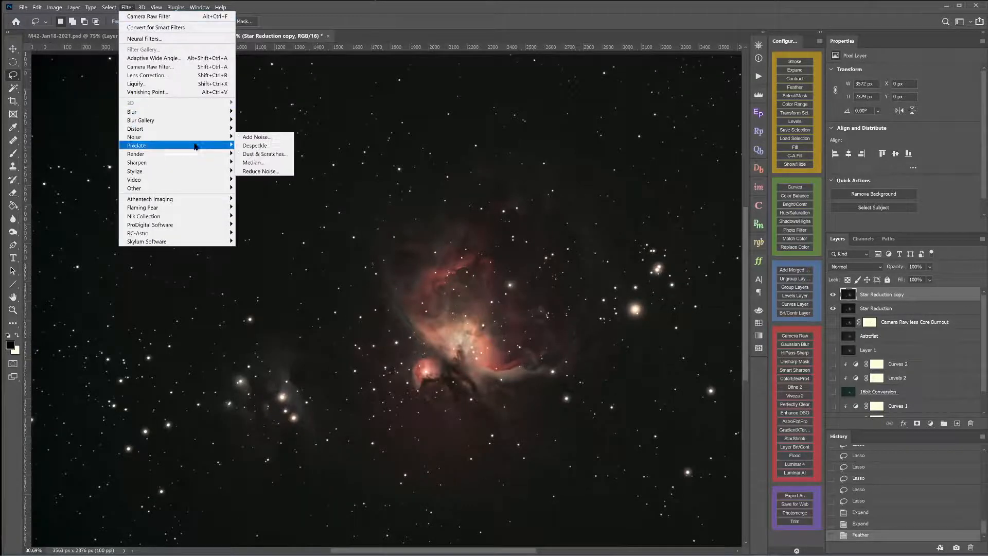
pyautogui.click(252, 162)
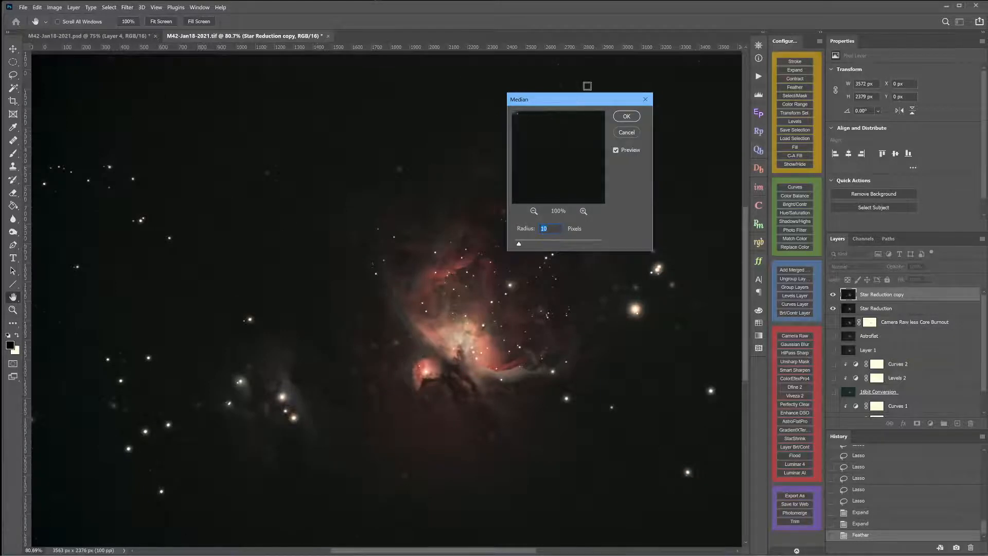
pyautogui.moveTo(582, 102); pyautogui.dragTo(640, 38)
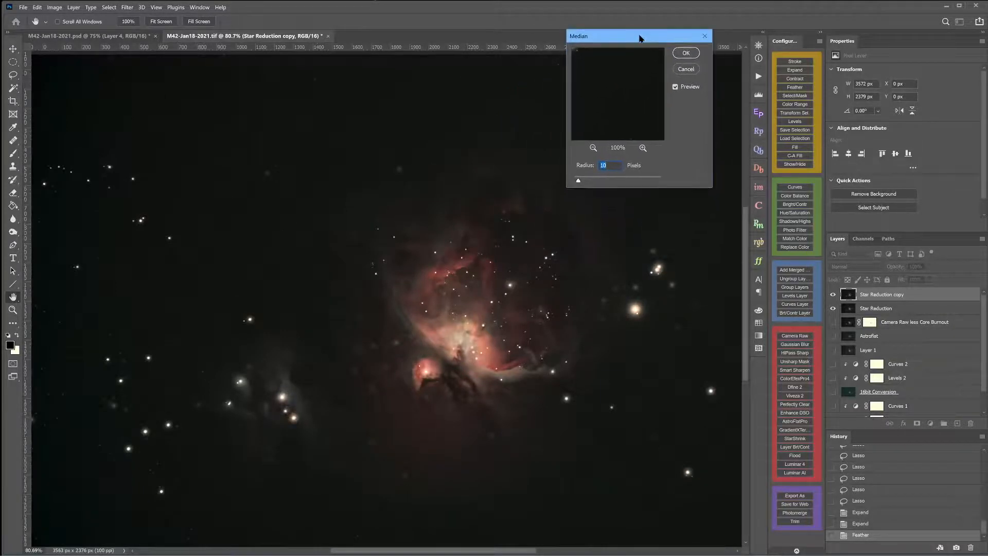
pyautogui.moveTo(578, 182); pyautogui.dragTo(576, 183)
pyautogui.moveTo(576, 183); pyautogui.dragTo(575, 184)
pyautogui.click(685, 54)
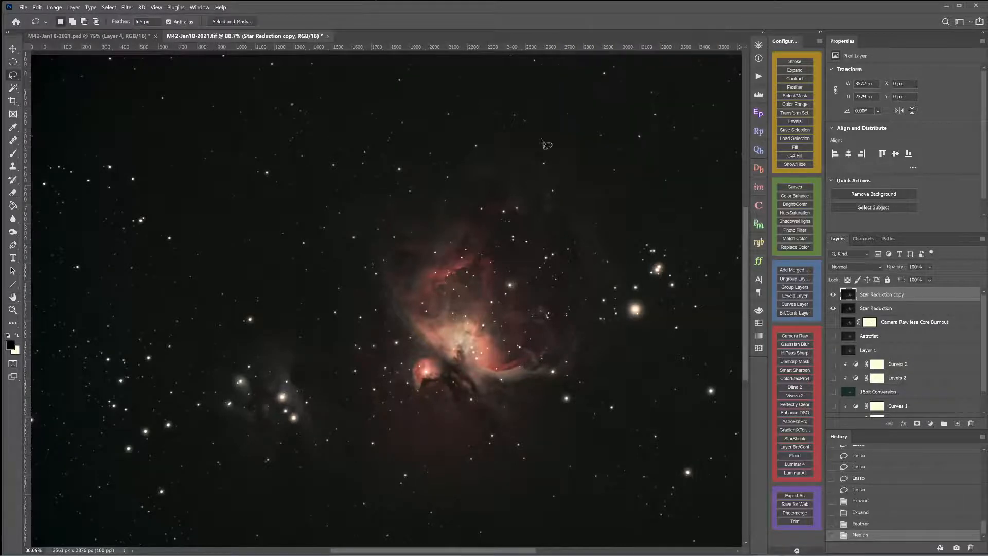
# Open Fade for the Median filter and compare a mid-range opacity with the preview on and off
pyautogui.scroll(-3, 435, 205)
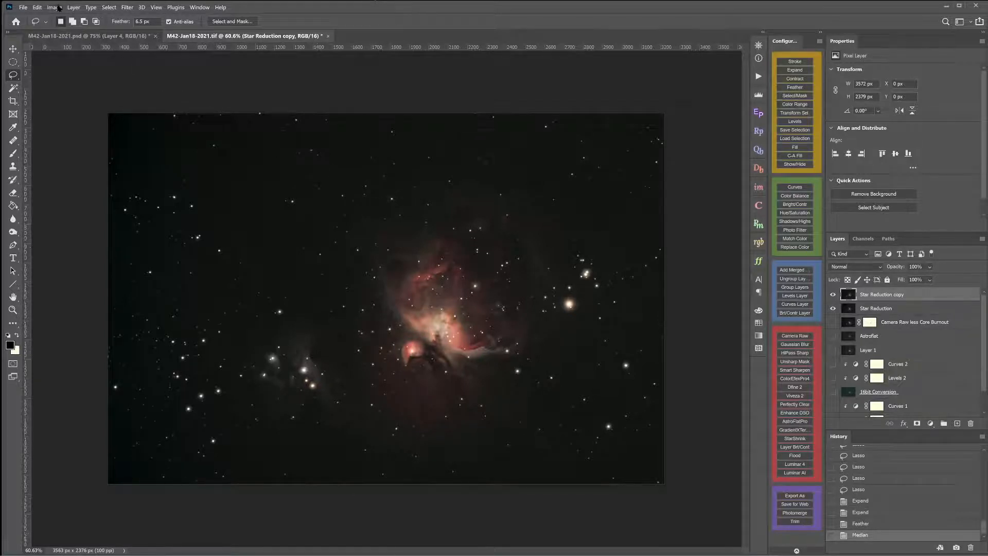
pyautogui.click(37, 7)
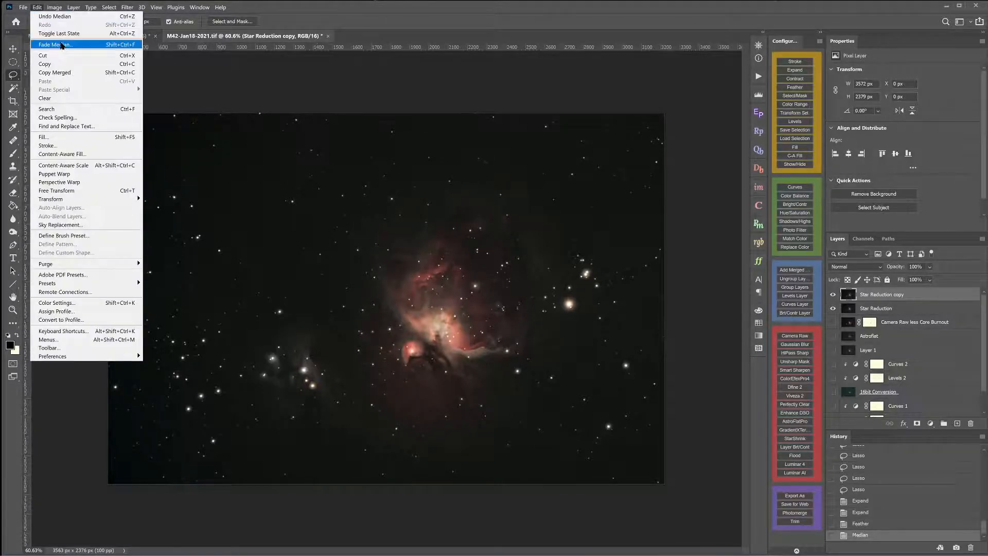
pyautogui.click(62, 45)
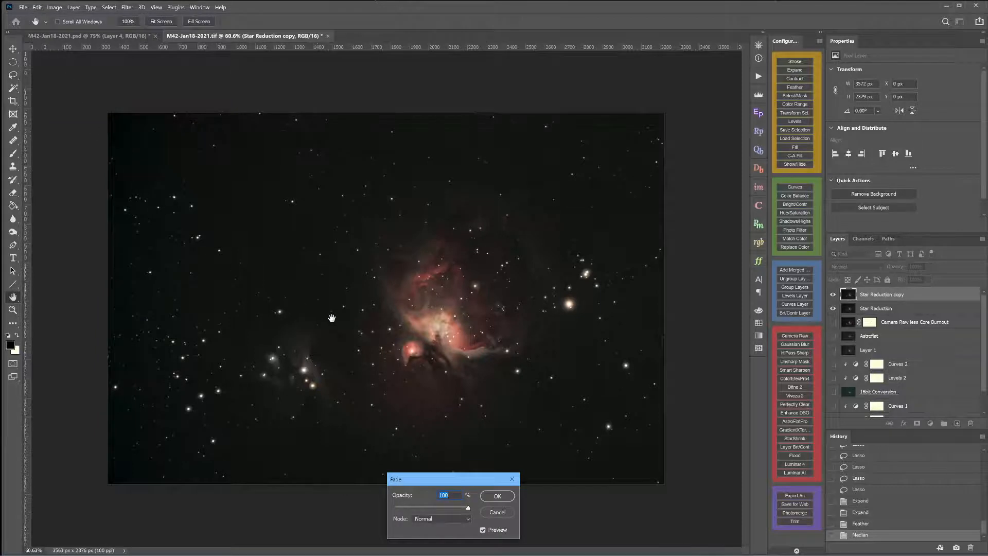
pyautogui.moveTo(453, 480); pyautogui.dragTo(644, 72)
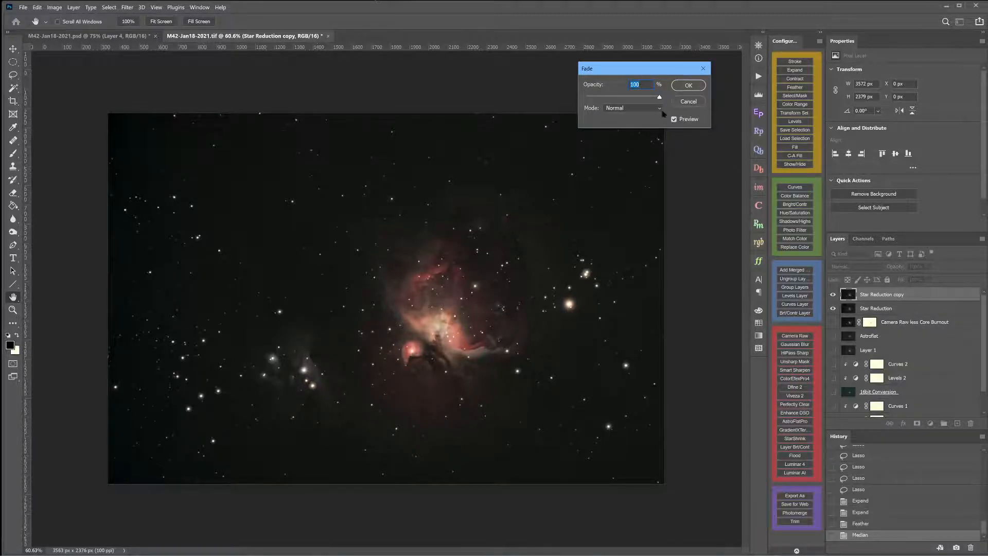
pyautogui.moveTo(659, 98); pyautogui.dragTo(661, 100)
pyautogui.moveTo(660, 98); pyautogui.dragTo(571, 93)
pyautogui.moveTo(585, 96); pyautogui.dragTo(623, 99)
pyautogui.click(674, 119)
pyautogui.click(675, 119)
pyautogui.click(674, 119)
pyautogui.click(674, 120)
# Try higher Fade opacities for the Median filter, comparing each one with the preview on and off
pyautogui.moveTo(624, 97); pyautogui.dragTo(642, 98)
pyautogui.click(675, 120)
pyautogui.click(675, 120)
pyautogui.moveTo(642, 97); pyautogui.dragTo(669, 98)
pyautogui.click(675, 119)
pyautogui.click(674, 120)
pyautogui.click(674, 120)
pyautogui.click(674, 120)
# Set the Median fade's opacity to 33%, comparing the star reduction with the preview on and off
pyautogui.moveTo(659, 97); pyautogui.dragTo(586, 96)
pyautogui.moveTo(587, 98); pyautogui.dragTo(610, 98)
pyautogui.moveTo(610, 98); pyautogui.dragTo(605, 99)
pyautogui.click(674, 119)
pyautogui.click(675, 121)
pyautogui.click(675, 120)
pyautogui.click(674, 119)
pyautogui.moveTo(604, 98); pyautogui.dragTo(610, 98)
pyautogui.click(674, 120)
# Try other blend modes for the Median fade, cycling from Color Burn through Screen, Difference, Subtract and the modes after them
pyautogui.click(640, 108)
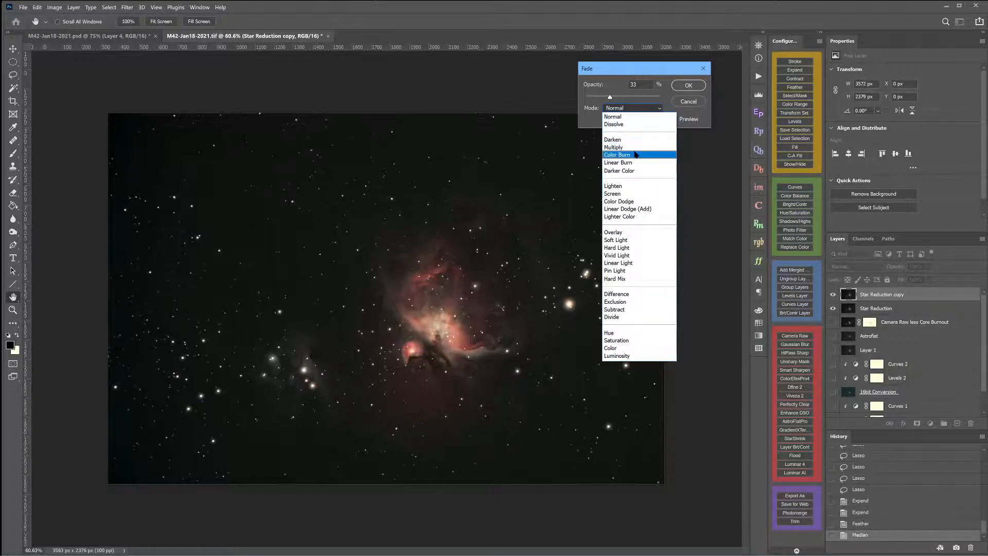
pyautogui.click(636, 155)
pyautogui.press('Down')
pyautogui.press('Down')
pyautogui.press('Down')
pyautogui.press('Down')
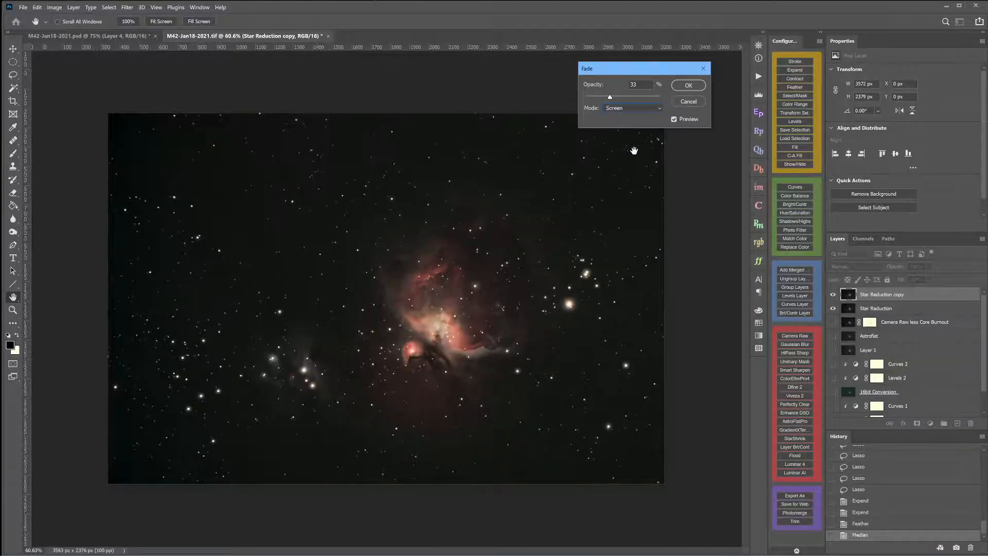
pyautogui.press('Down')
pyautogui.press('Down')
pyautogui.press('Down')
pyautogui.press('Down')
pyautogui.press('Down')
pyautogui.press('Down')
pyautogui.press('Down')
pyautogui.press('Down')
pyautogui.press('Down')
pyautogui.press('Down')
pyautogui.press('Up')
pyautogui.press('Down')
pyautogui.press('Down')
pyautogui.press('Down')
pyautogui.press('Up')
pyautogui.press('Down')
pyautogui.press('Up')
pyautogui.press('Up')
pyautogui.press('Down')
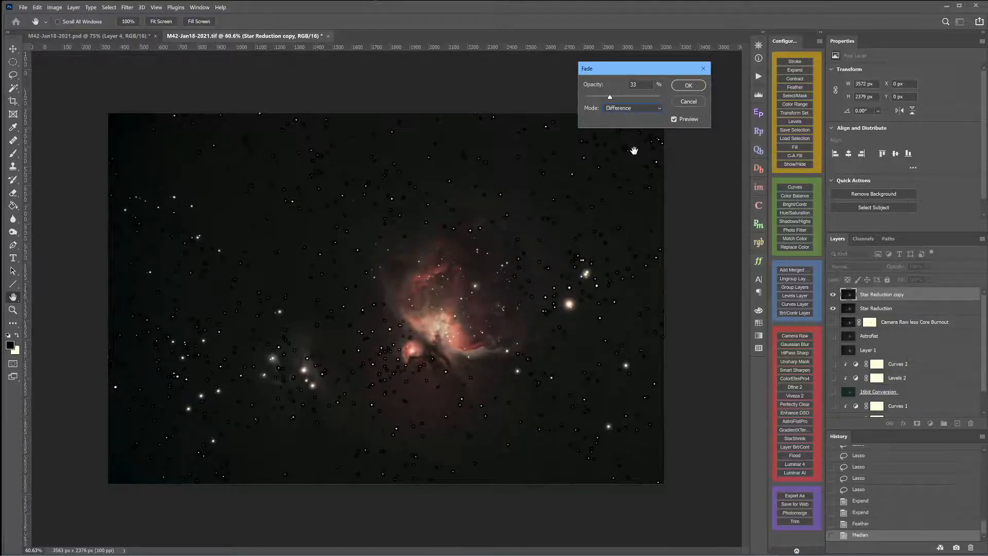
pyautogui.press('Down')
pyautogui.press('Down')
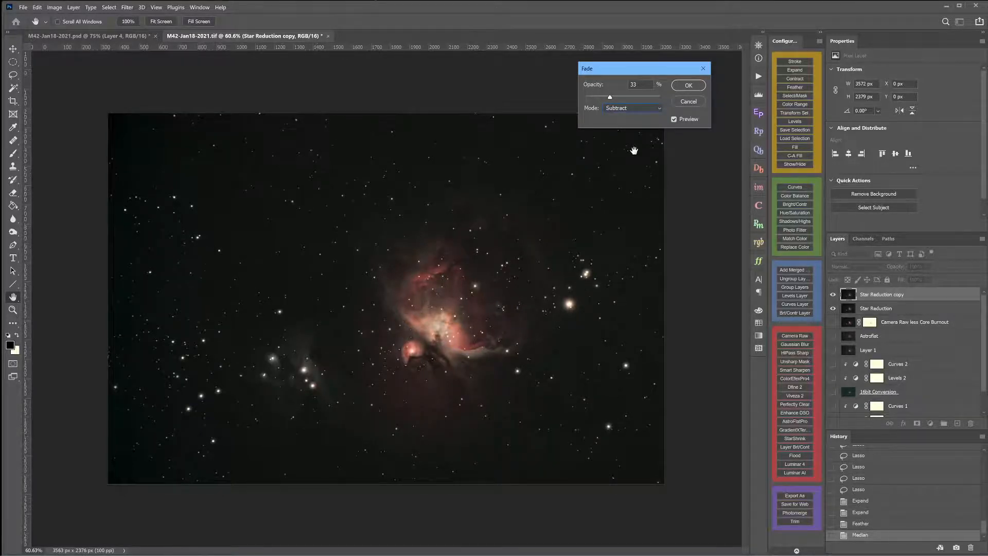
pyautogui.press('Down')
pyautogui.press('Down')
pyautogui.press('Down')
pyautogui.press('Down')
pyautogui.press('Up')
# Set the Fade blend mode to Normal and apply the Median fade
pyautogui.click(622, 109)
pyautogui.click(618, 117)
pyautogui.click(688, 85)
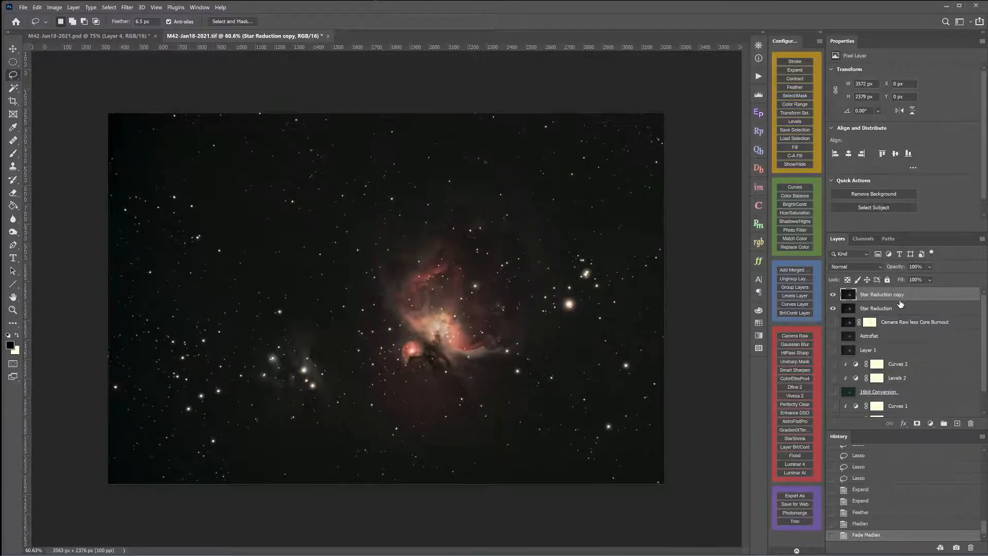
# Compare the image with and without the faded Median filter by toggling the Star Reduction copy layer's visibility
pyautogui.click(833, 295)
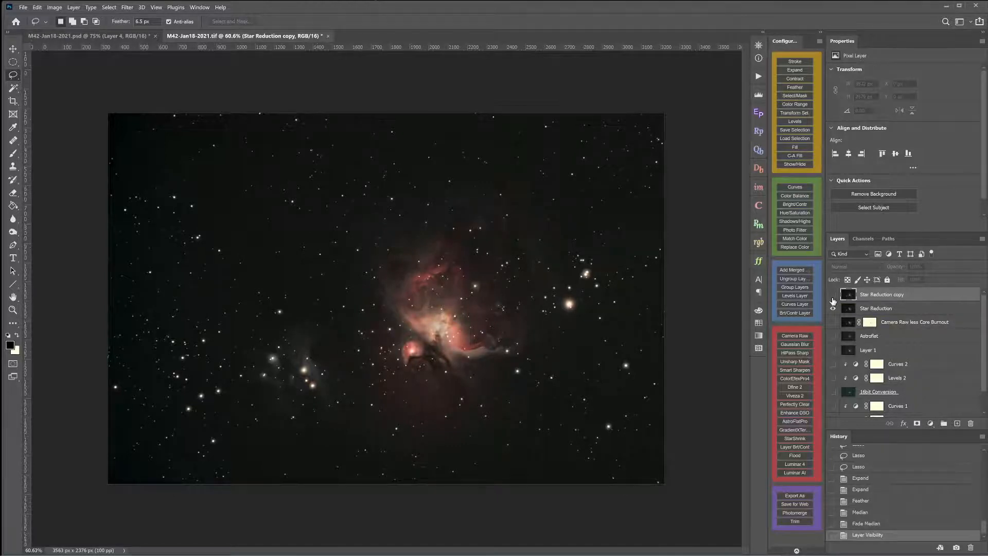
pyautogui.click(833, 295)
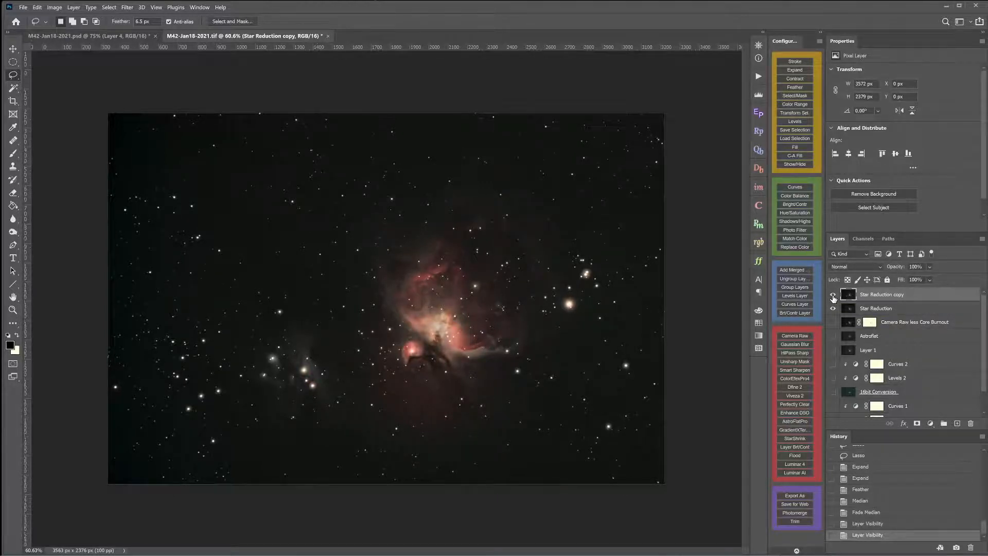
pyautogui.click(834, 296)
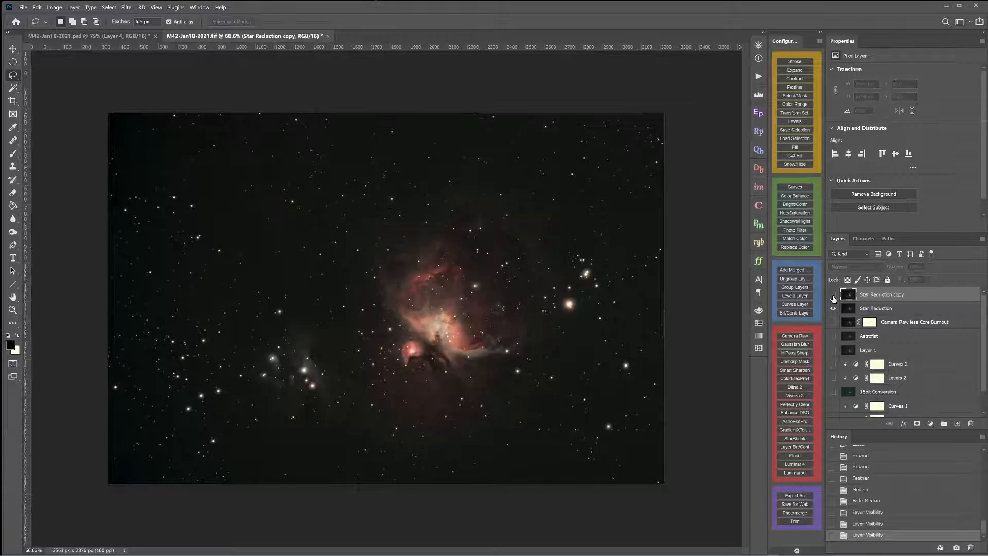
# Compare the image with the Star Reduction copy, Star Reduction, Camera Raw and Astroflat layers shown and hidden
pyautogui.click(833, 296)
pyautogui.click(834, 296)
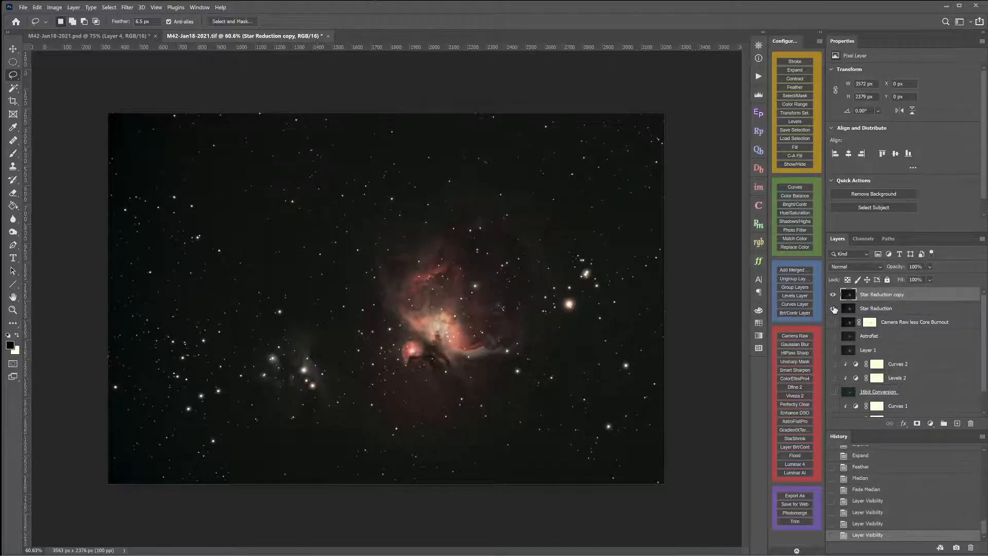
pyautogui.click(833, 297)
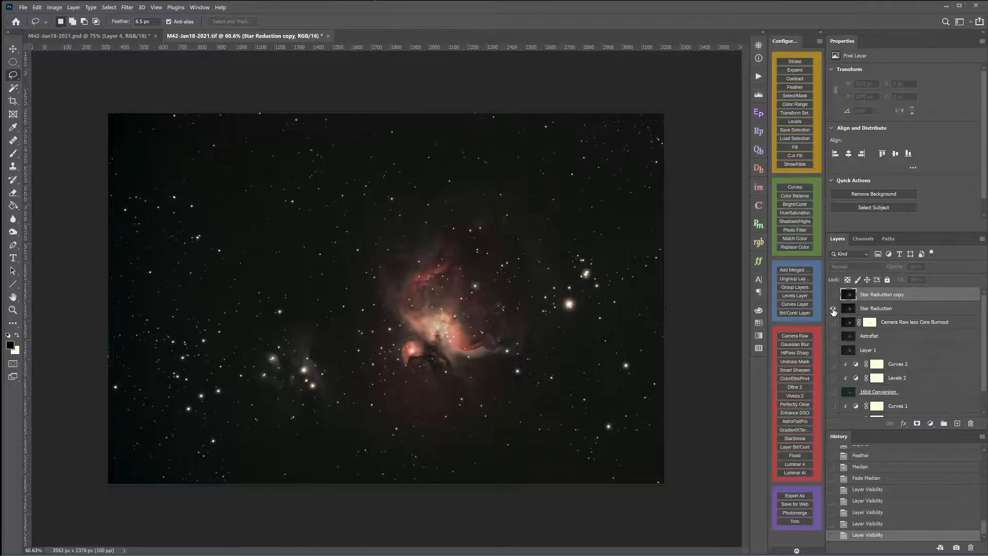
pyautogui.click(833, 309)
pyautogui.click(833, 309)
pyautogui.click(833, 322)
pyautogui.click(833, 336)
pyautogui.click(834, 309)
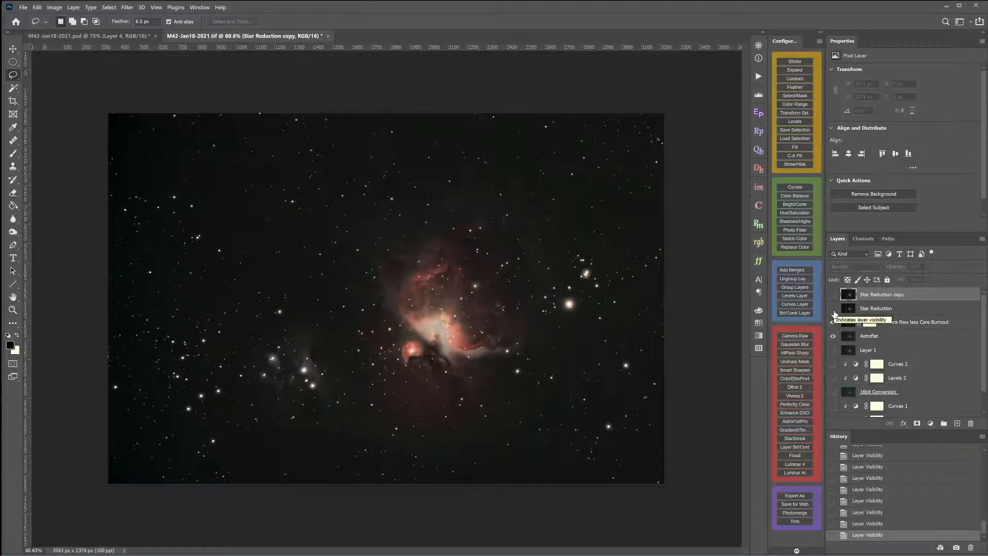
pyautogui.click(834, 310)
pyautogui.click(833, 309)
pyautogui.click(833, 308)
pyautogui.click(833, 321)
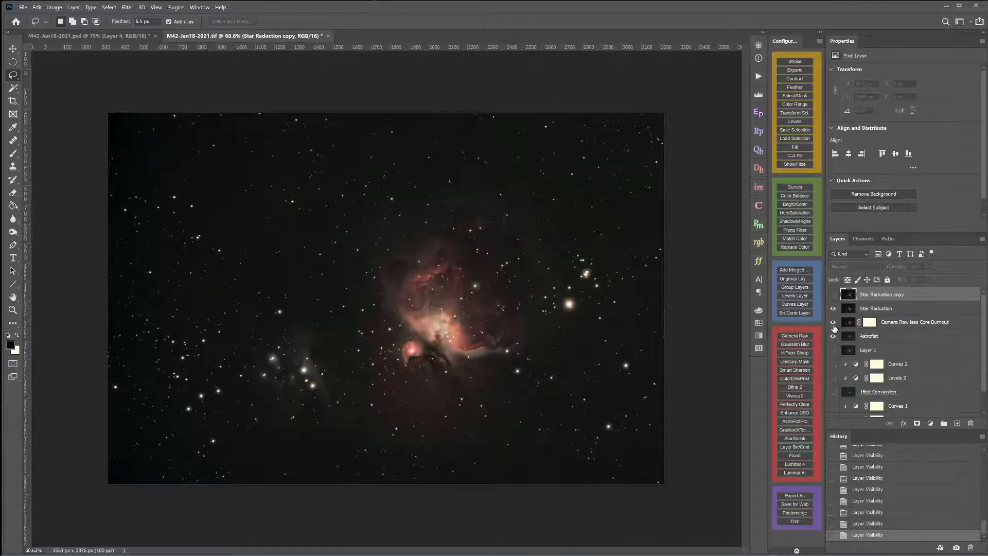
pyautogui.click(833, 336)
# Toggle the Star Reduction copy layer's visibility to compare the stars before and after the Median reduction
pyautogui.click(833, 308)
pyautogui.click(832, 294)
pyautogui.click(833, 295)
pyautogui.click(832, 296)
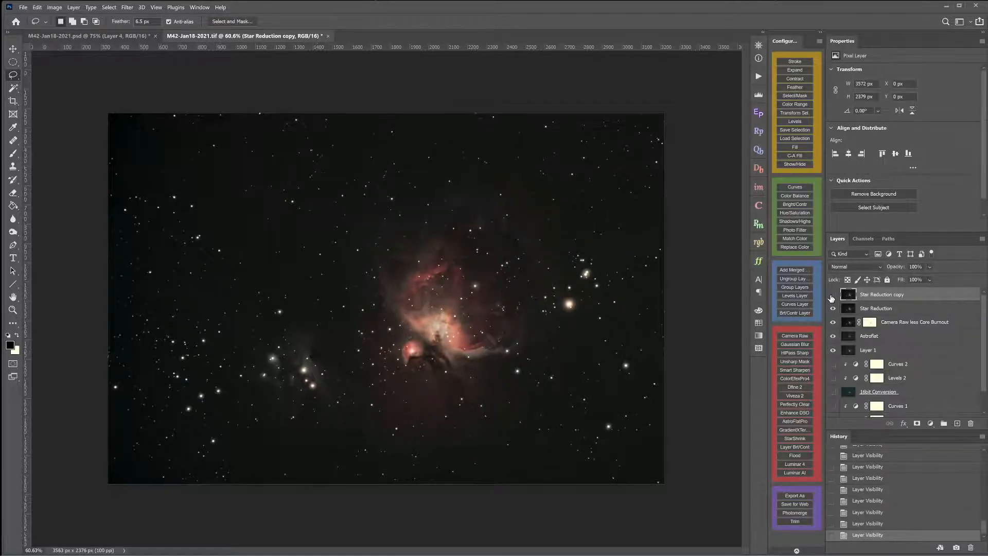
pyautogui.click(832, 296)
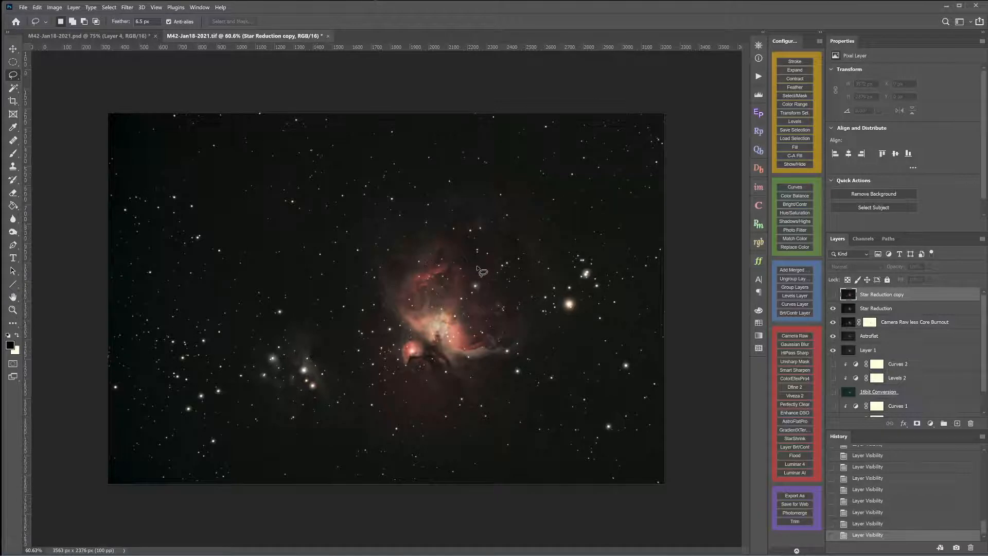
pyautogui.click(833, 295)
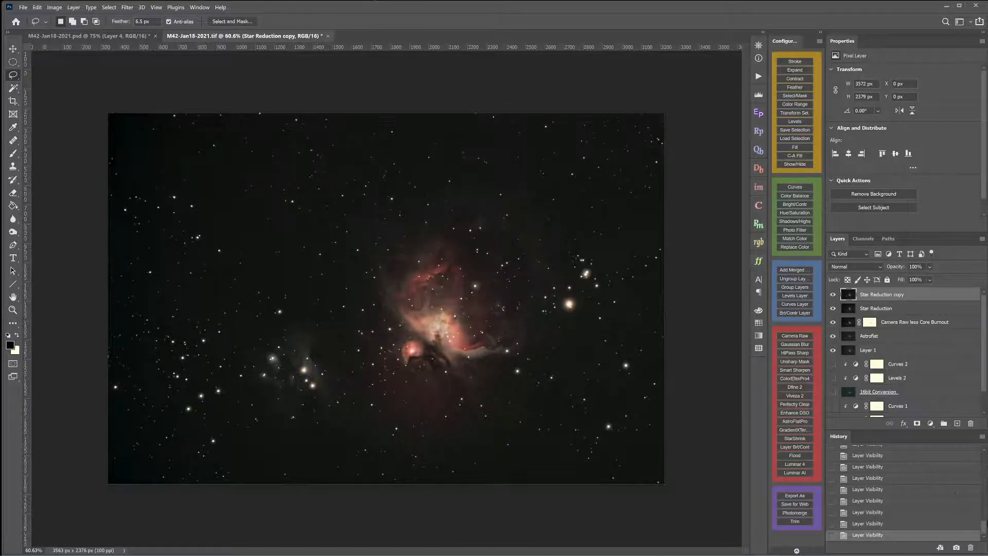
# Revert the document to the Feather history state and briefly show the star selection outlines to check them
pyautogui.moveTo(985, 524); pyautogui.dragTo(982, 499)
pyautogui.scroll(-1, 937, 502)
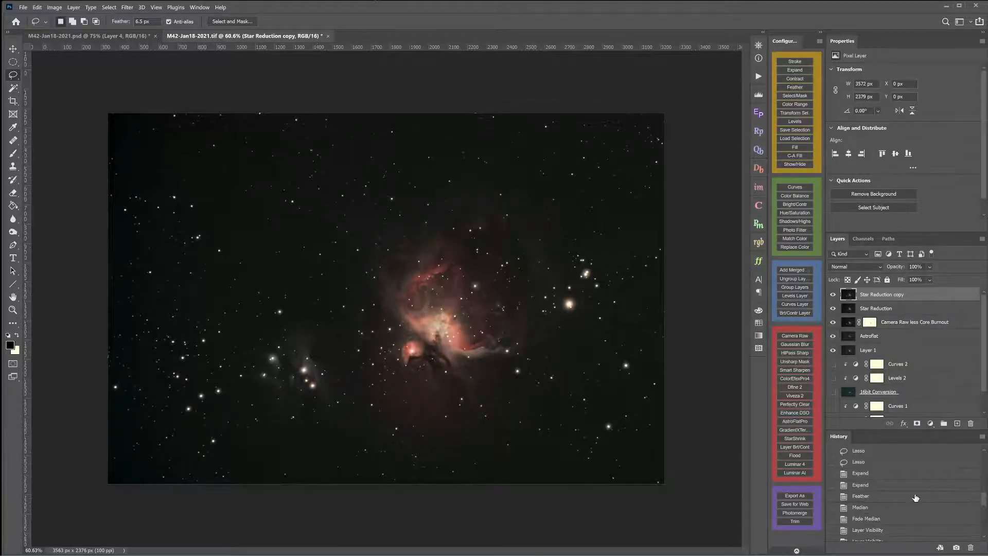
pyautogui.click(858, 496)
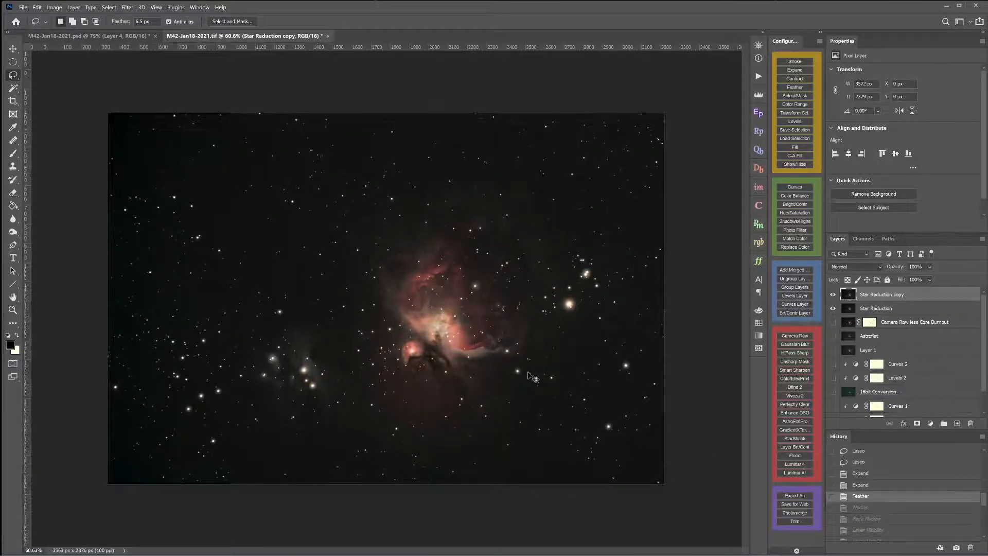
pyautogui.hotkey('ctrl', 'h')
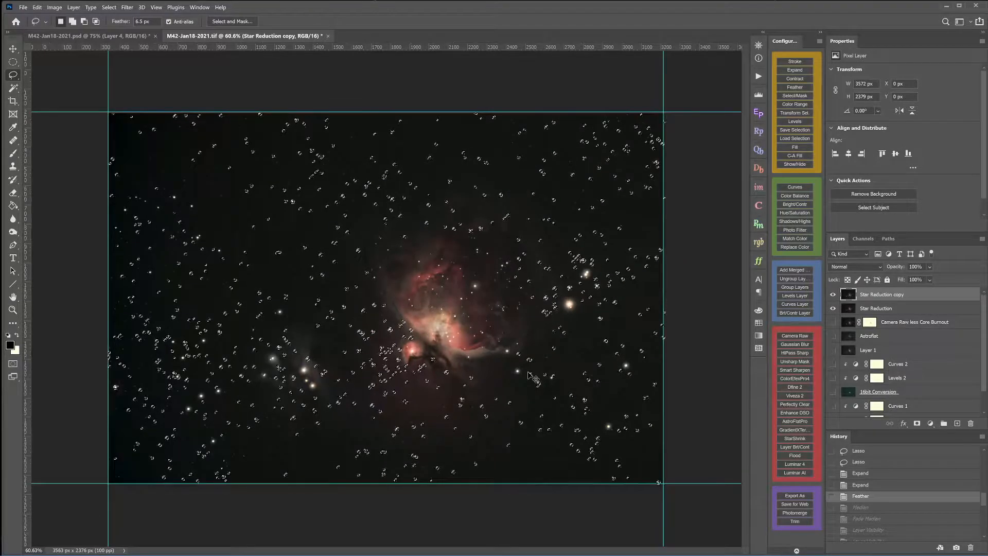
pyautogui.hotkey('ctrl', 'h')
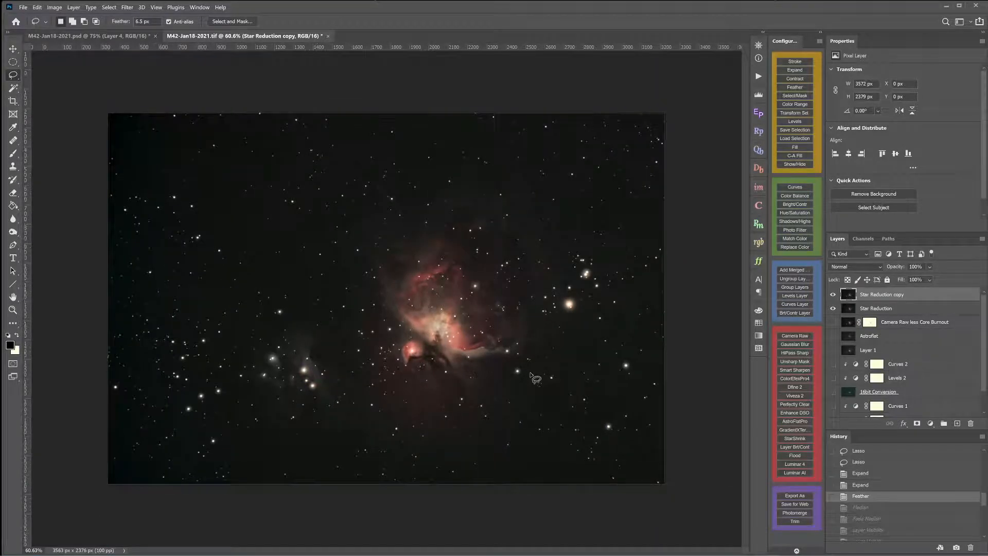
# Apply the Median noise filter with a 3-pixel radius to the selected stars on the Star Reduction copy layer
pyautogui.click(127, 8)
pyautogui.moveTo(194, 140)
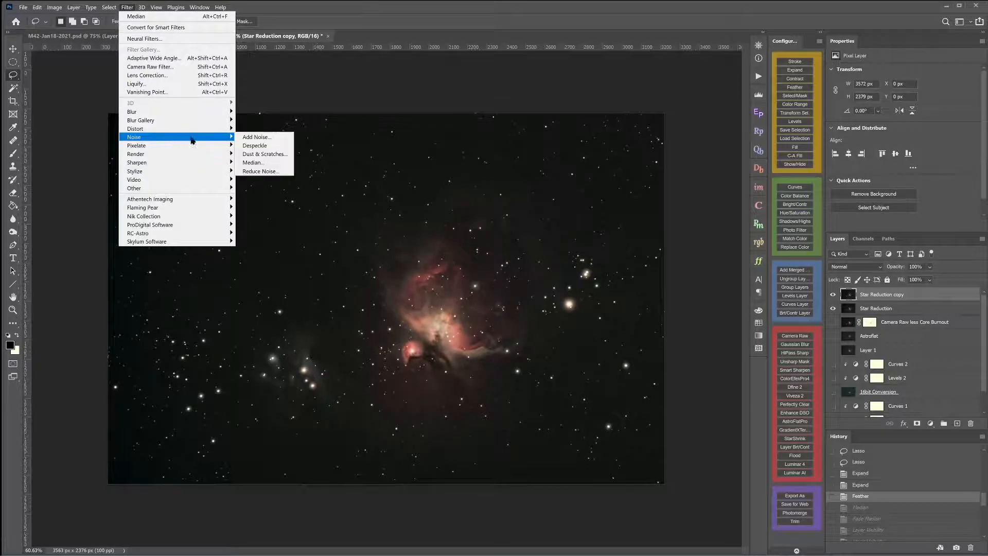
pyautogui.click(245, 162)
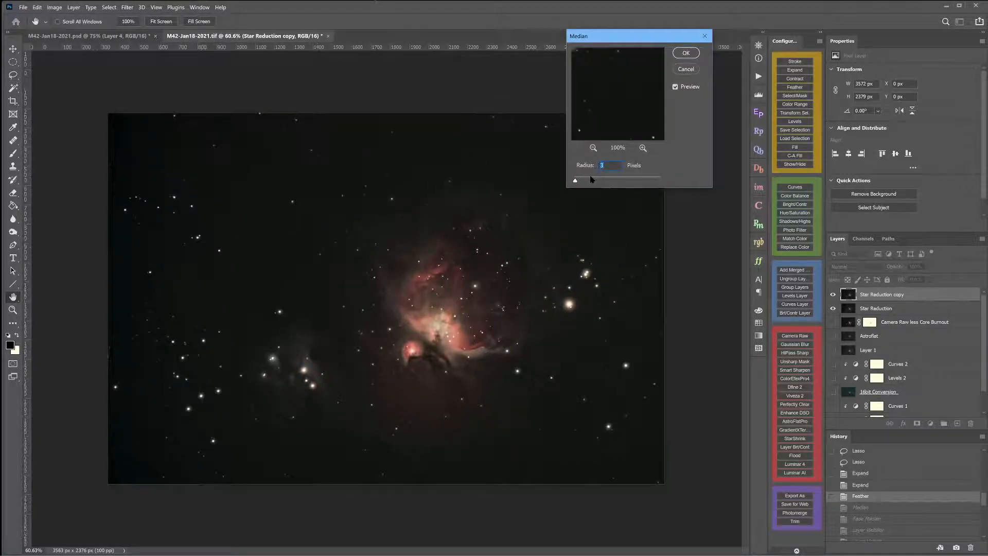
pyautogui.click(687, 53)
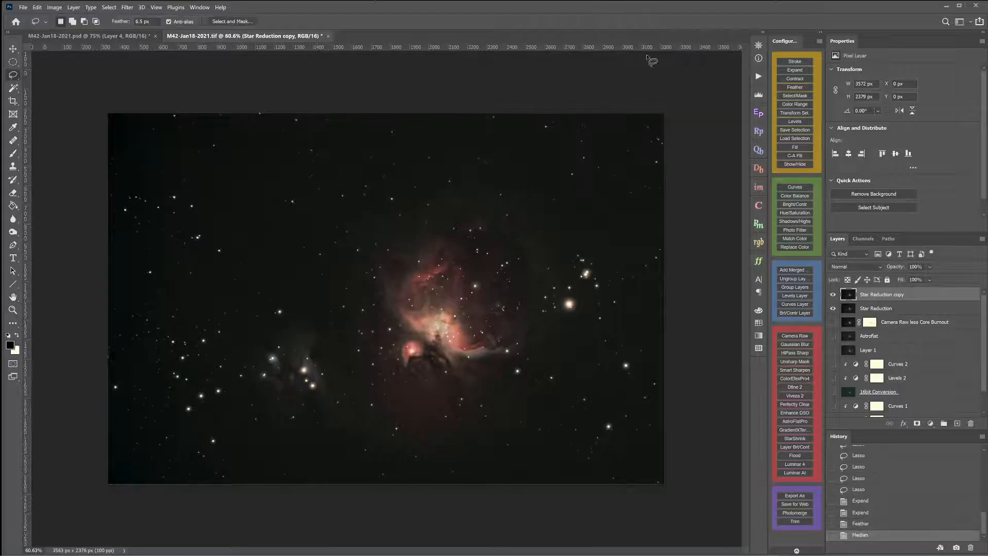
# Fade the Median filter, trying several reduced opacities and comparing each with the preview on and off
pyautogui.click(37, 7)
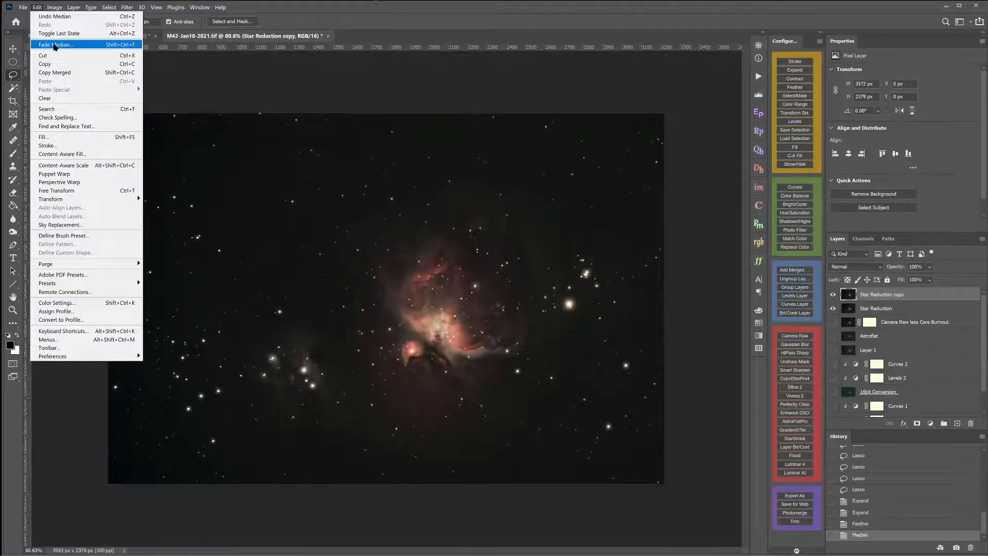
pyautogui.click(53, 44)
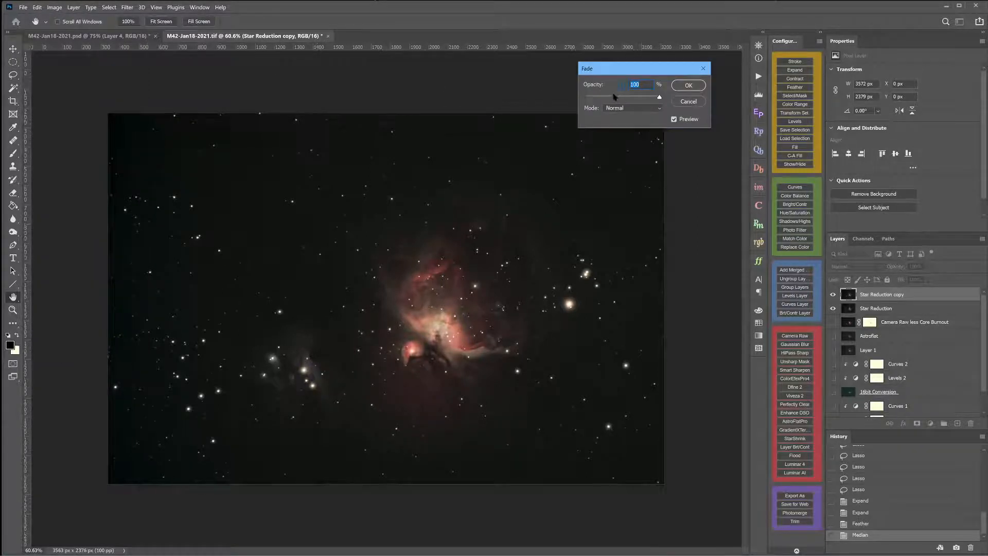
pyautogui.moveTo(659, 97); pyautogui.dragTo(623, 95)
pyautogui.click(675, 121)
pyautogui.click(675, 120)
pyautogui.click(674, 120)
pyautogui.click(675, 119)
pyautogui.click(636, 98)
pyautogui.click(675, 119)
pyautogui.click(644, 97)
pyautogui.moveTo(645, 98); pyautogui.dragTo(648, 97)
pyautogui.click(674, 119)
pyautogui.click(675, 120)
pyautogui.click(674, 120)
pyautogui.click(674, 120)
# Test the Median fade near zero opacity, then raise it to a moderately high partial opacity and apply it
pyautogui.moveTo(648, 97); pyautogui.dragTo(590, 93)
pyautogui.click(674, 122)
pyautogui.click(598, 96)
pyautogui.moveTo(600, 98); pyautogui.dragTo(571, 88)
pyautogui.moveTo(587, 99); pyautogui.dragTo(636, 105)
pyautogui.moveTo(635, 98); pyautogui.dragTo(640, 99)
pyautogui.moveTo(638, 96); pyautogui.dragTo(641, 96)
pyautogui.click(685, 88)
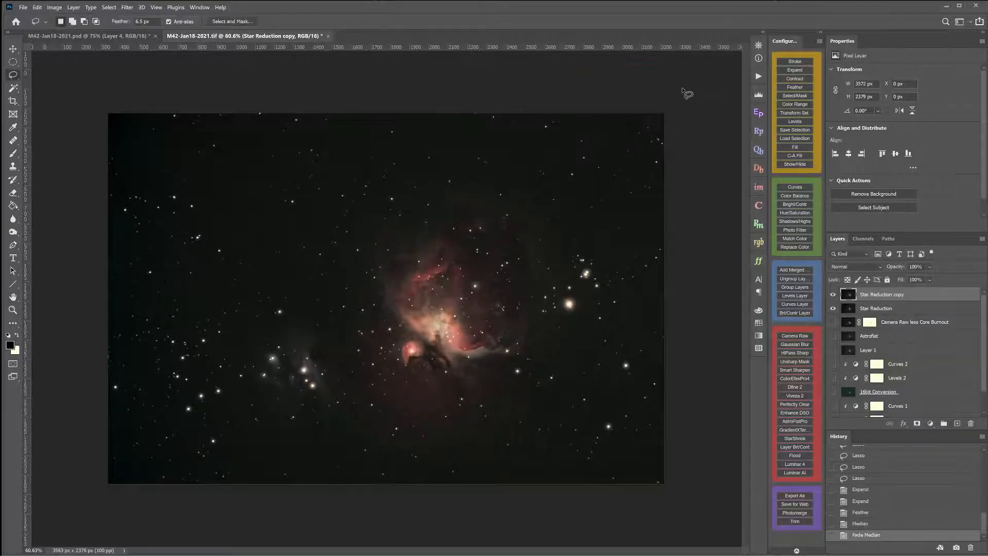
# Compare the Star Reduction copy layer shown and hidden, and examine the stars around the nebula up close
pyautogui.click(833, 295)
pyautogui.click(834, 296)
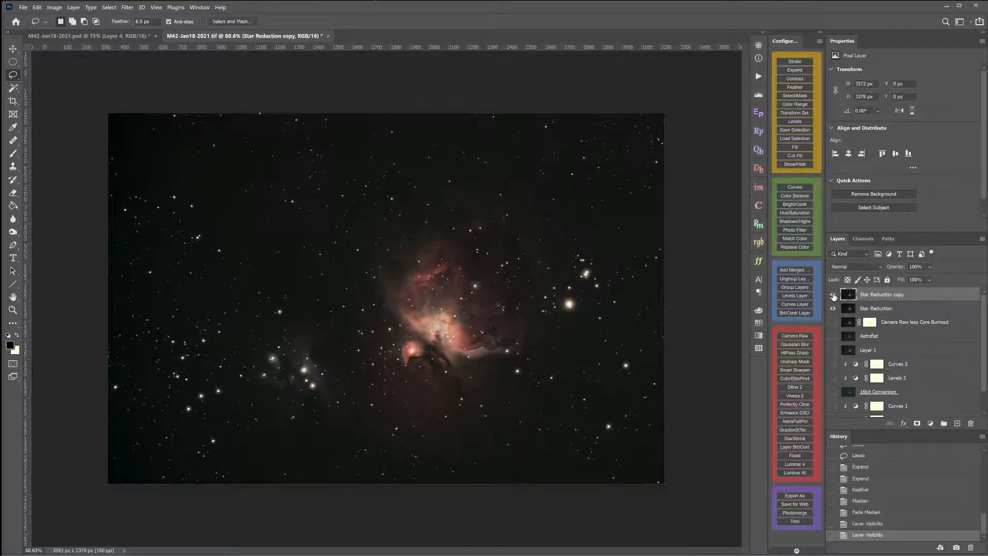
pyautogui.click(833, 296)
pyautogui.click(834, 295)
pyautogui.click(833, 295)
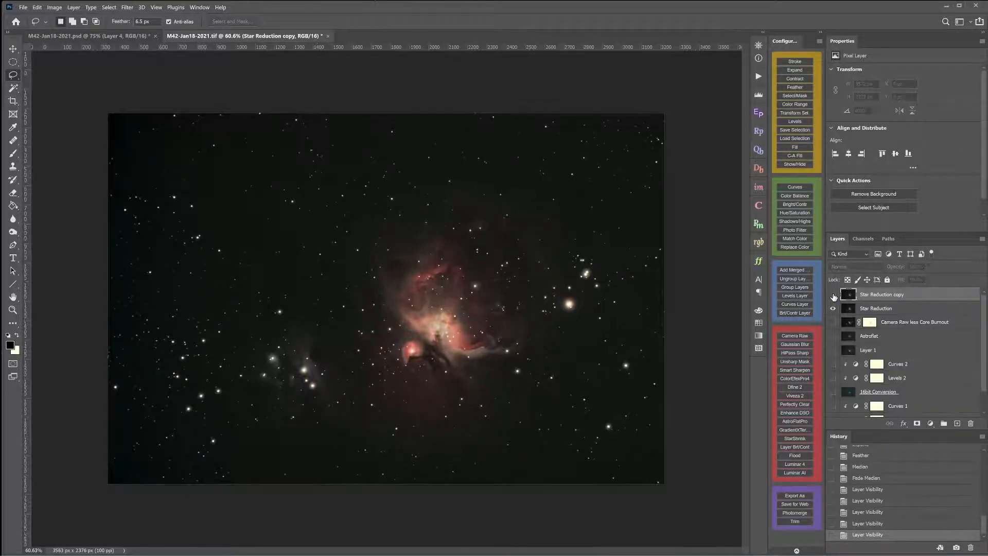
pyautogui.click(833, 296)
pyautogui.click(833, 295)
pyautogui.click(834, 294)
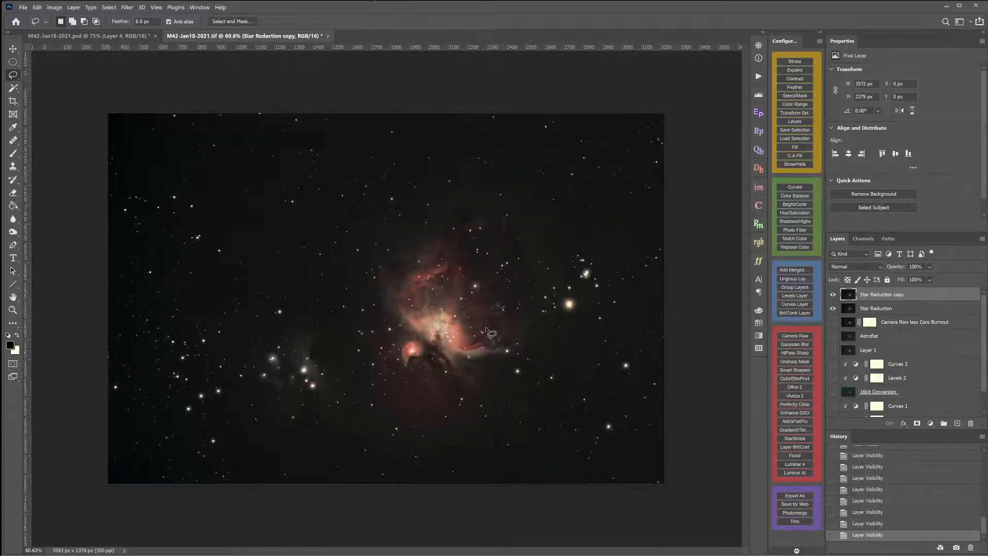
pyautogui.scroll(2, 489, 332)
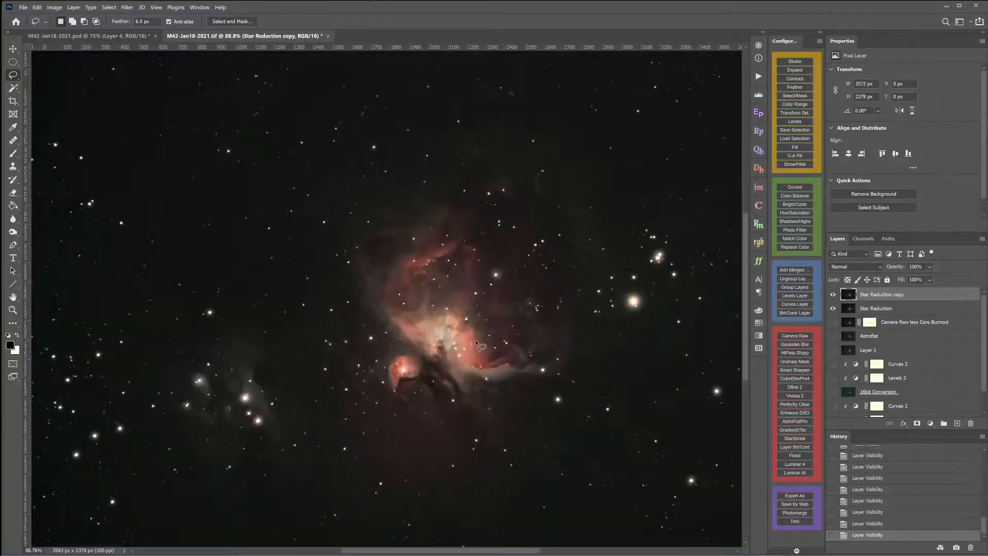
pyautogui.scroll(1, 476, 341)
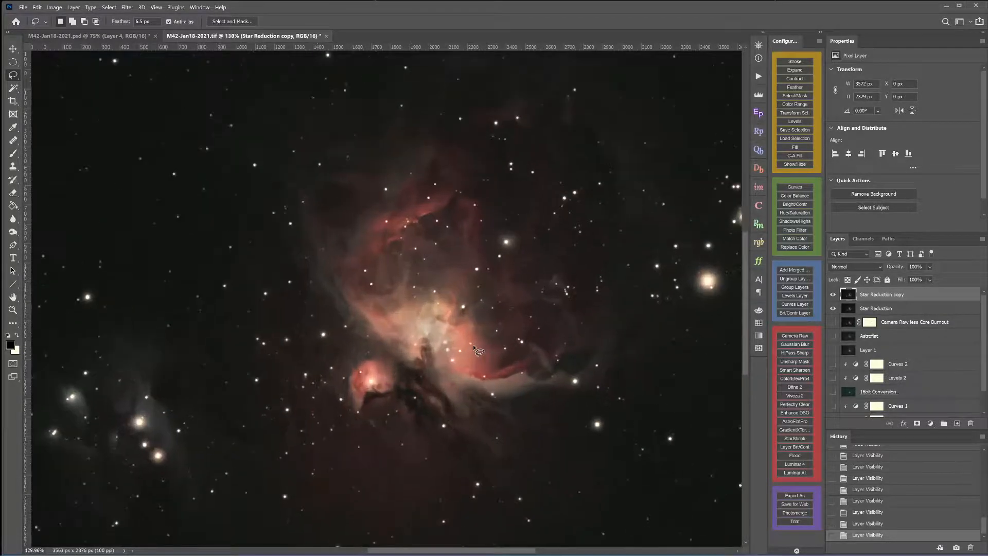
pyautogui.scroll(-1, 474, 348)
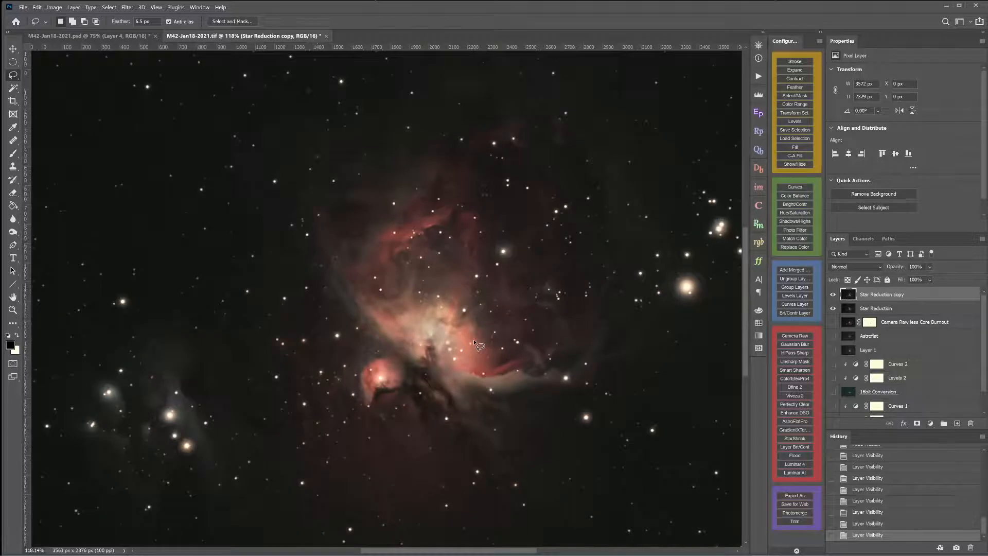
# Duplicate the Star Reduction copy layer and rename the duplicate "Great Orion Star Removal"
pyautogui.rightClick(904, 297)
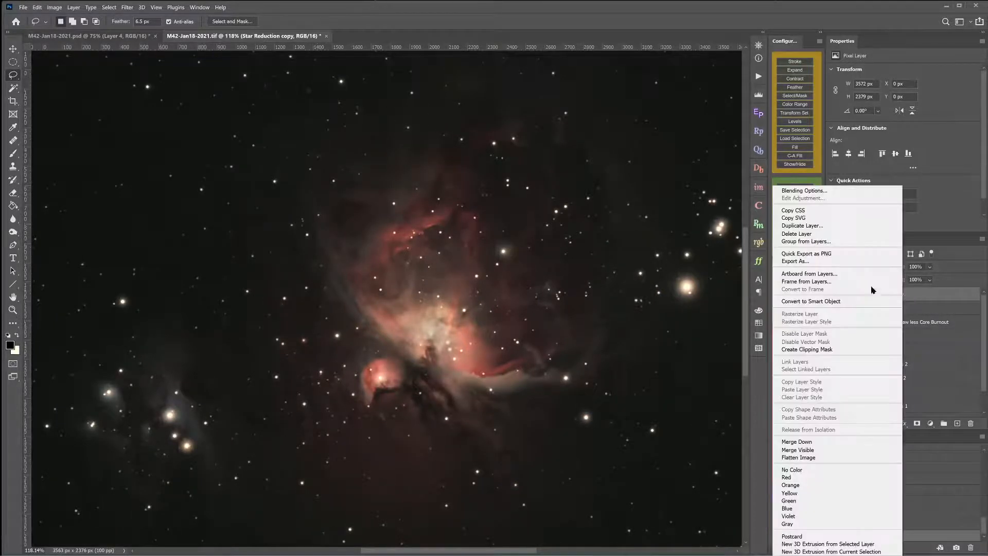
pyautogui.click(812, 227)
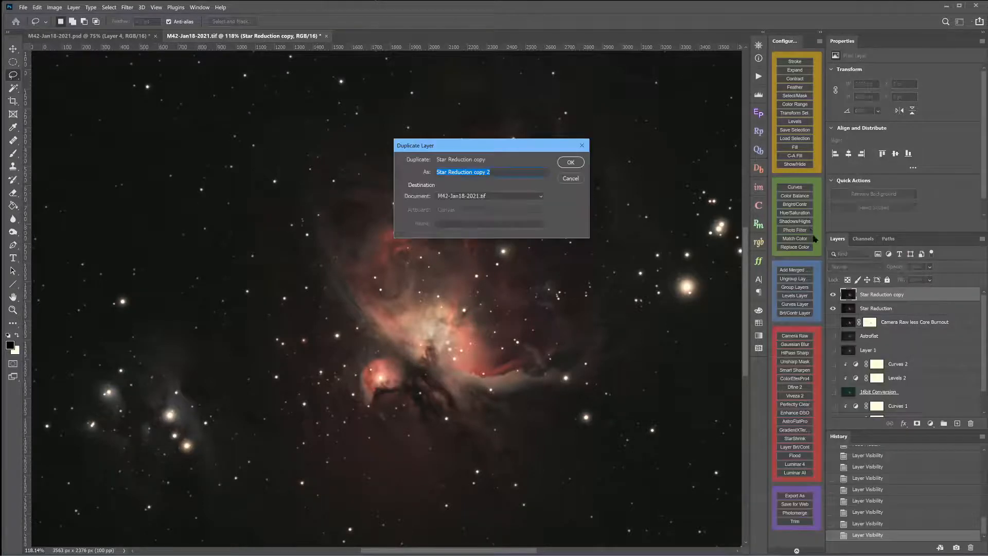
pyautogui.click(571, 163)
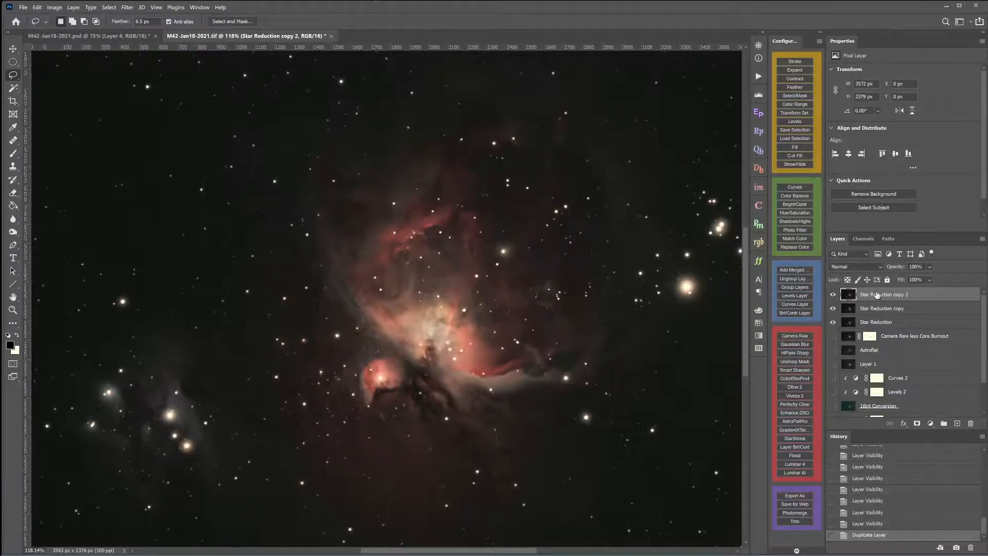
pyautogui.doubleClick(892, 293)
pyautogui.write('Gre')
pyautogui.write('at Orion Star Removal')
pyautogui.press('Return')
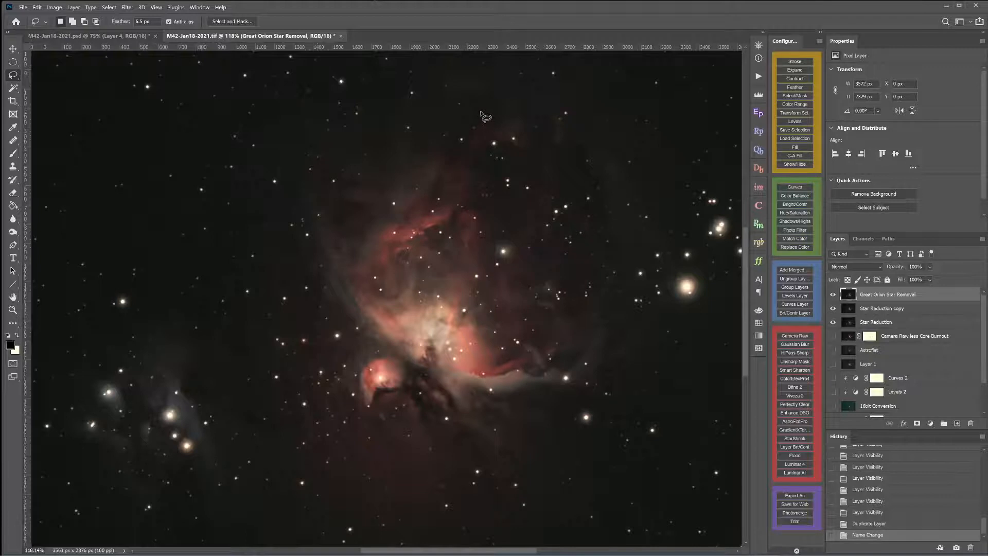
# Lasso the main nebula cloud freehand and add the small round red cloud beneath it to the selection
pyautogui.moveTo(480, 112)
pyautogui.mouseDown()
pyautogui.moveTo(430, 127)
pyautogui.moveTo(334, 212)
pyautogui.moveTo(347, 270)
pyautogui.moveTo(393, 341)
pyautogui.moveTo(474, 382)
pyautogui.moveTo(552, 379)
pyautogui.moveTo(598, 348)
pyautogui.moveTo(622, 270)
pyautogui.moveTo(620, 226)
pyautogui.moveTo(589, 231)
pyautogui.moveTo(551, 174)
pyautogui.mouseUp()
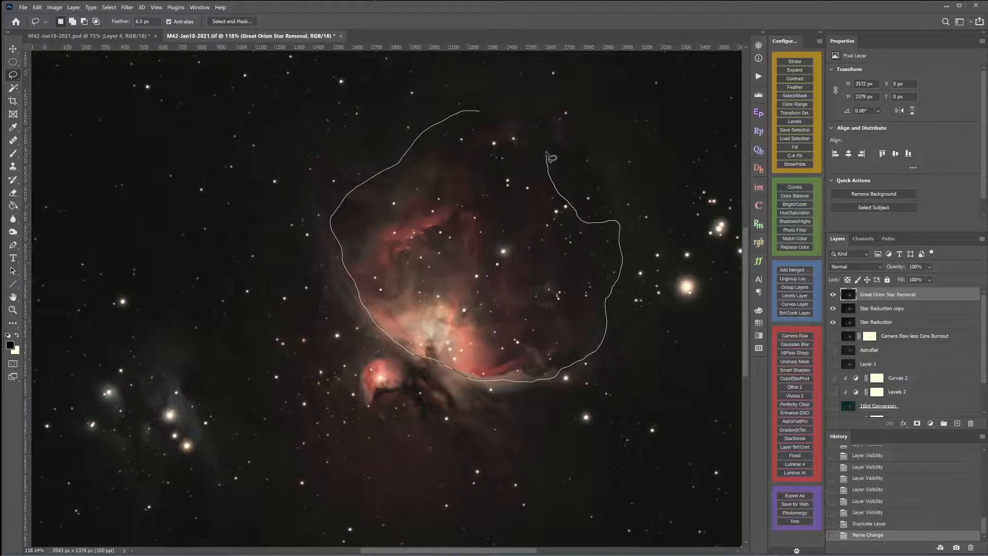
pyautogui.moveTo(547, 153)
pyautogui.mouseDown()
pyautogui.moveTo(496, 167)
pyautogui.moveTo(466, 163)
pyautogui.moveTo(497, 149)
pyautogui.moveTo(492, 140)
pyautogui.moveTo(521, 144)
pyautogui.moveTo(519, 107)
pyautogui.mouseUp()
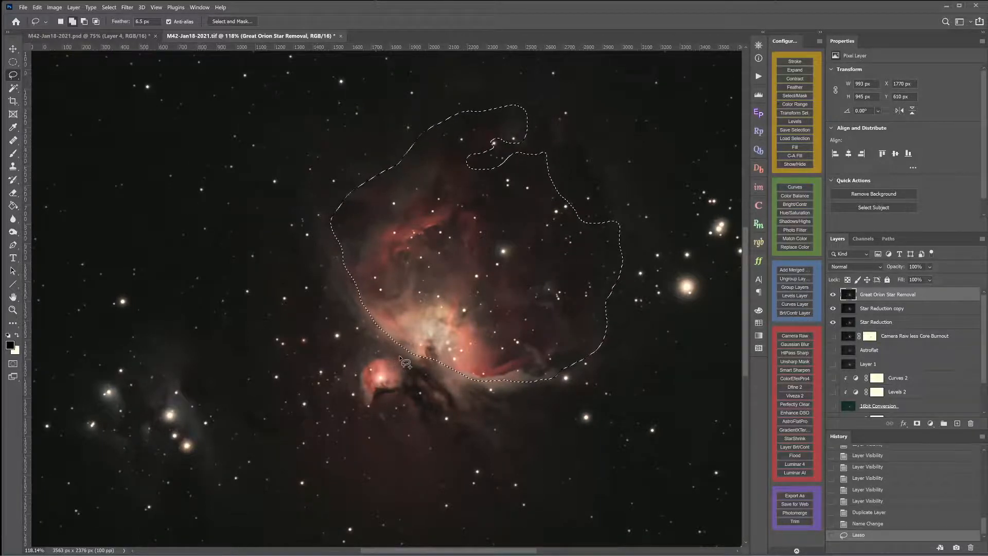
pyautogui.moveTo(404, 351)
pyautogui.mouseDown()
pyautogui.moveTo(363, 360)
pyautogui.moveTo(349, 401)
pyautogui.moveTo(377, 417)
pyautogui.moveTo(410, 403)
pyautogui.moveTo(417, 367)
pyautogui.moveTo(442, 350)
pyautogui.mouseUp()
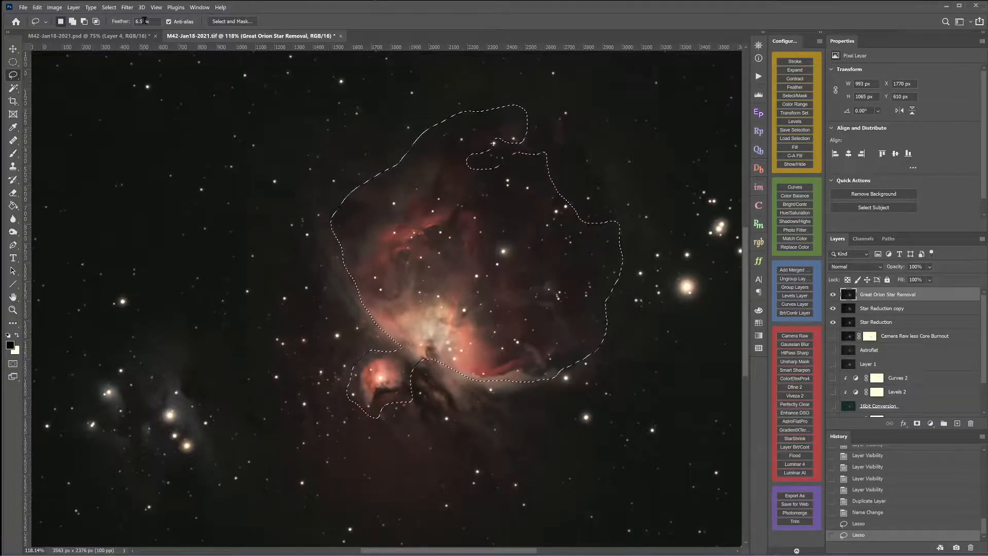
# Save the lassoed nebula selection in the document for reuse
pyautogui.rightClick(494, 265)
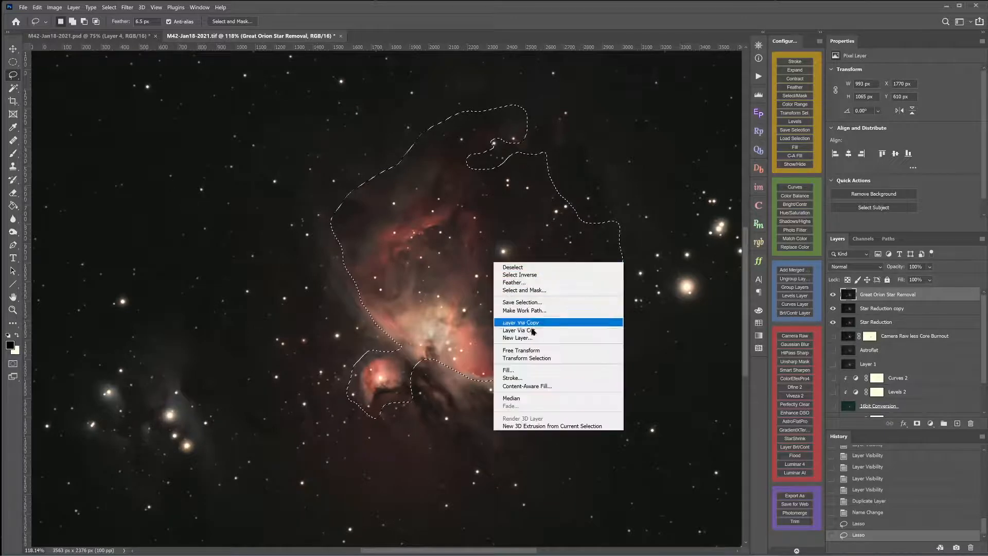
pyautogui.click(513, 303)
pyautogui.press('Return')
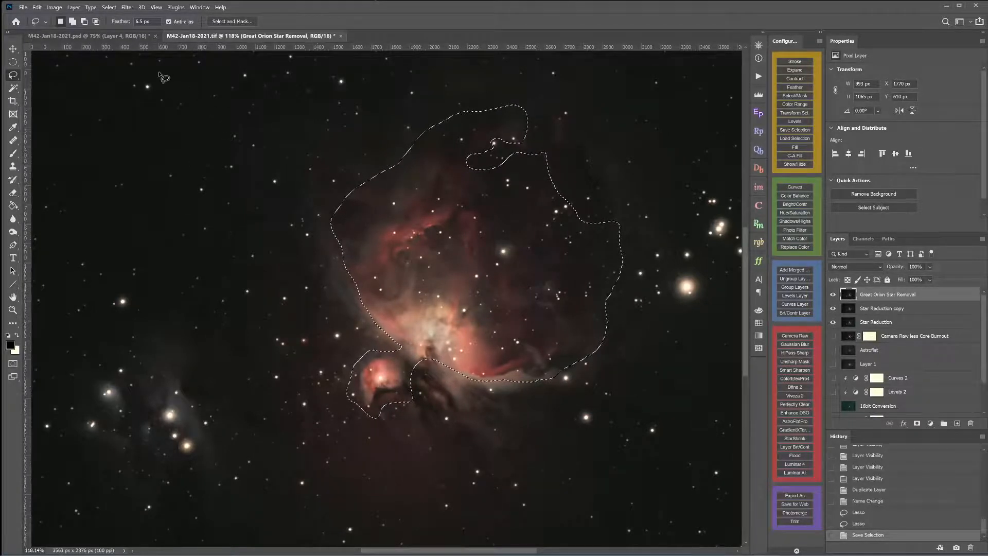
# Select the bright stars inside the nebula selection using Color Range on Highlights, with fuzziness 0% and range about 206
pyautogui.click(109, 7)
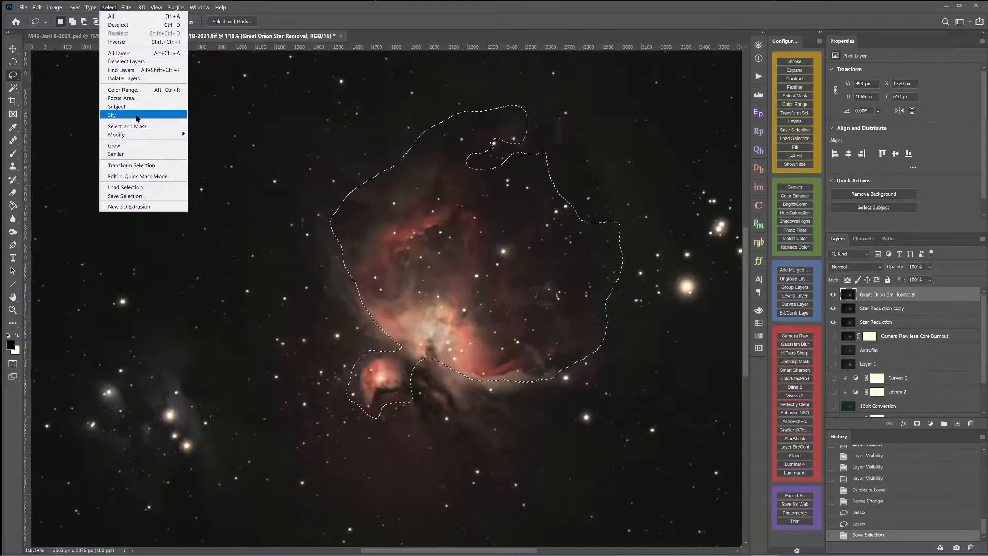
pyautogui.click(123, 89)
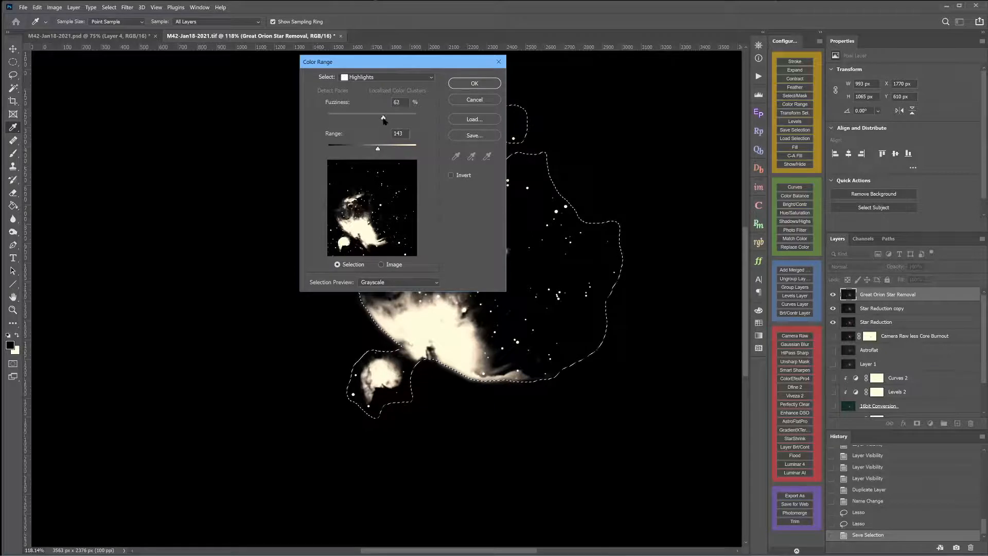
pyautogui.moveTo(365, 118); pyautogui.dragTo(338, 118)
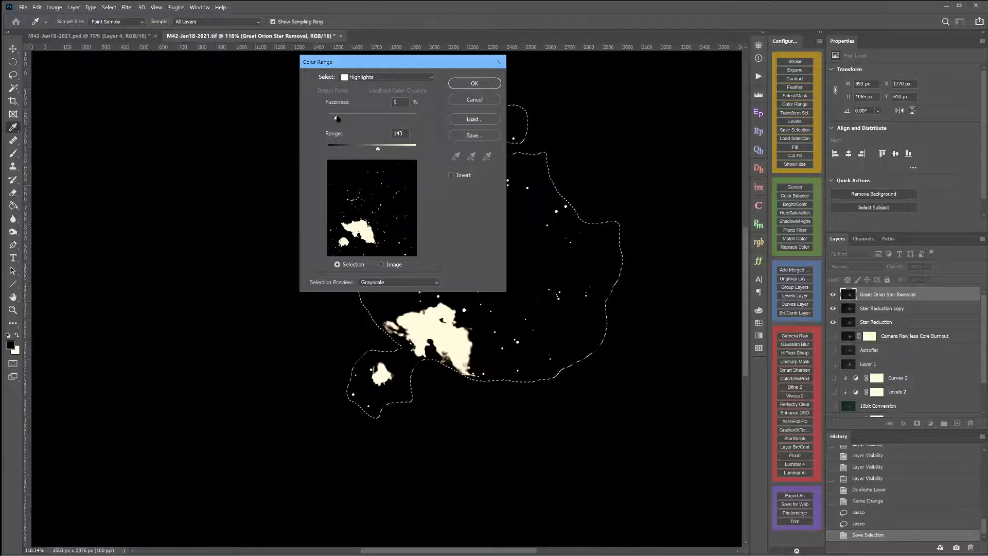
pyautogui.moveTo(333, 118); pyautogui.dragTo(330, 119)
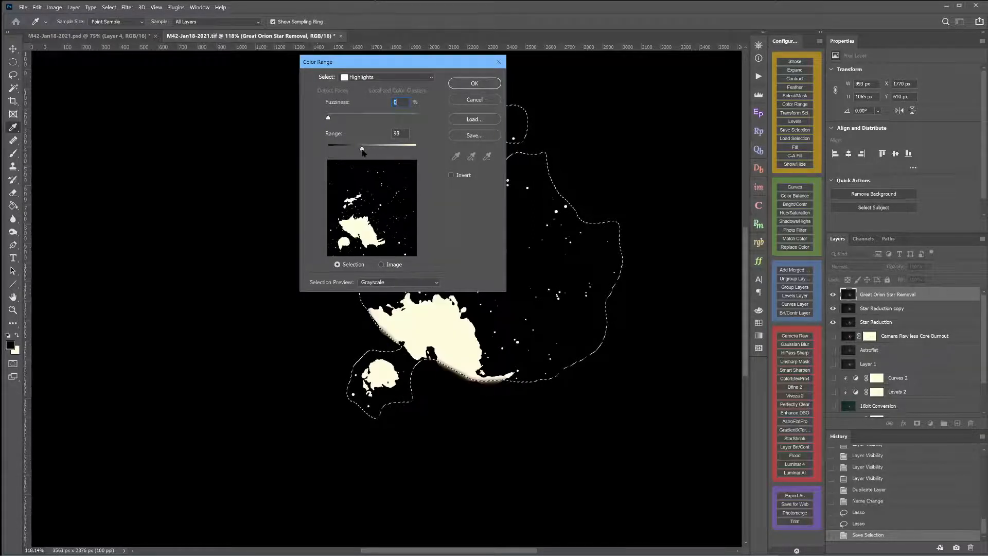
pyautogui.moveTo(377, 154); pyautogui.dragTo(401, 156)
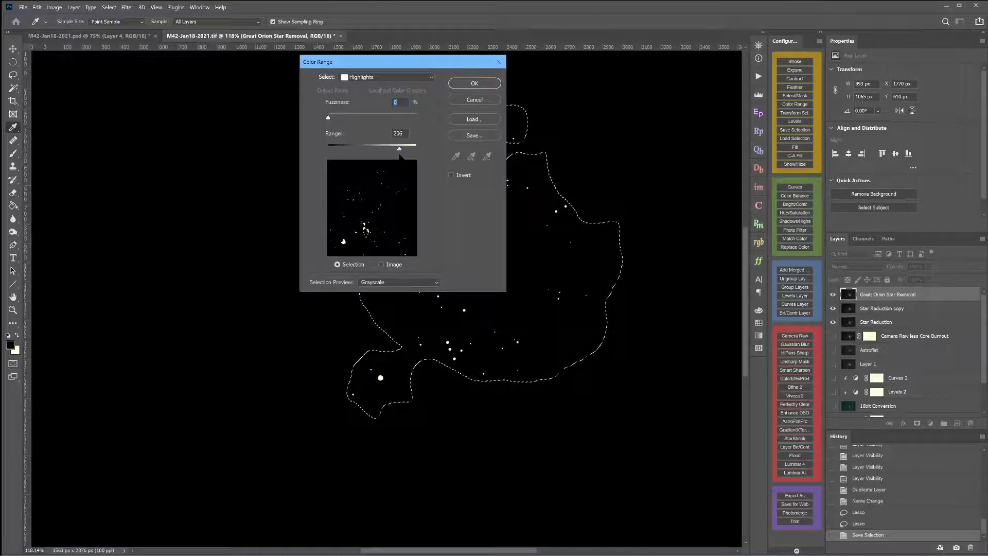
pyautogui.click(398, 133)
pyautogui.click(474, 83)
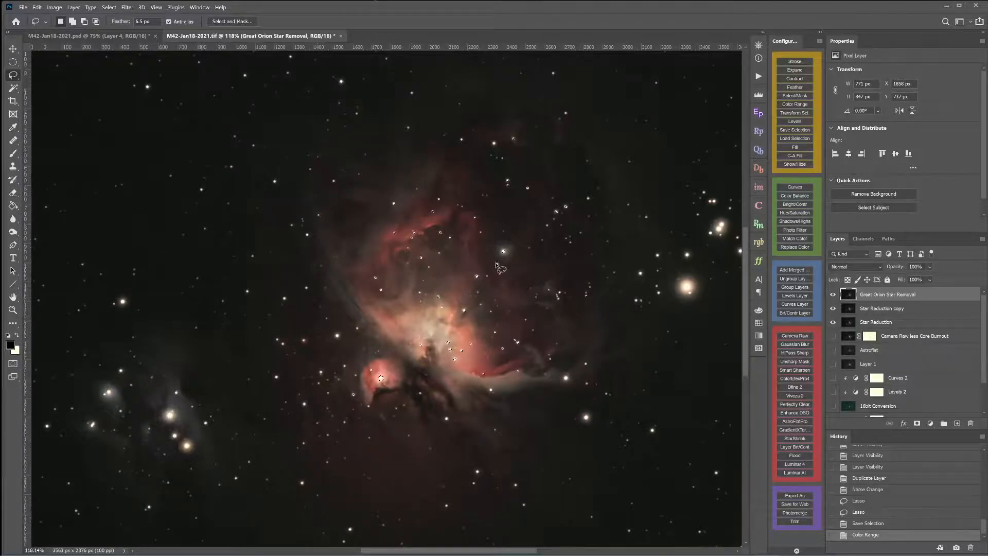
# Expand the star selection by 4 pixels
pyautogui.scroll(5, 518, 283)
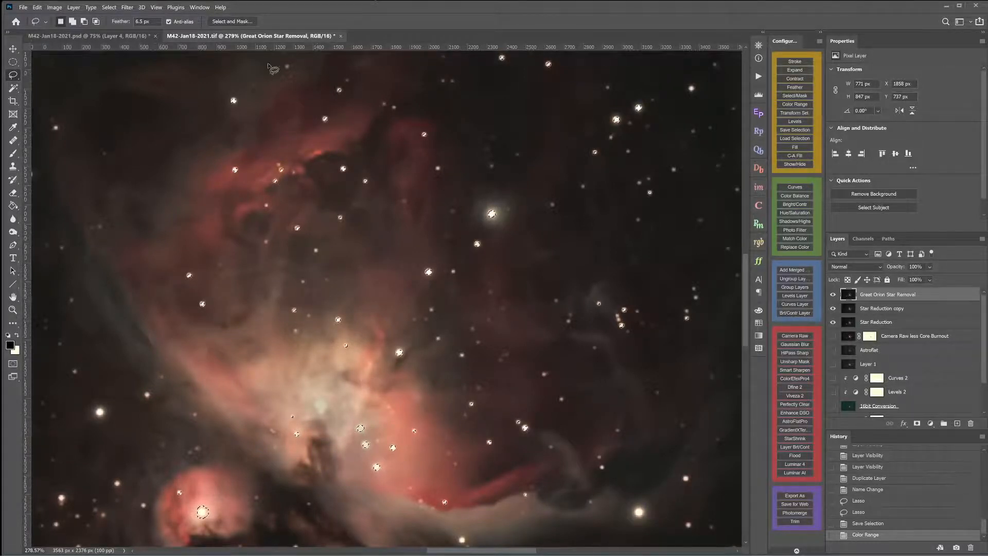
pyautogui.click(109, 7)
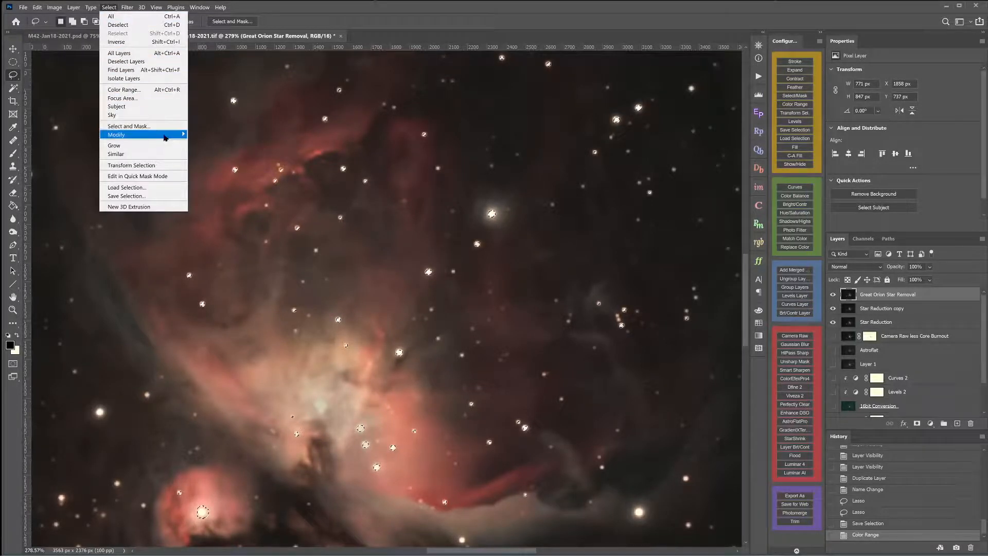
pyautogui.moveTo(170, 135)
pyautogui.click(215, 153)
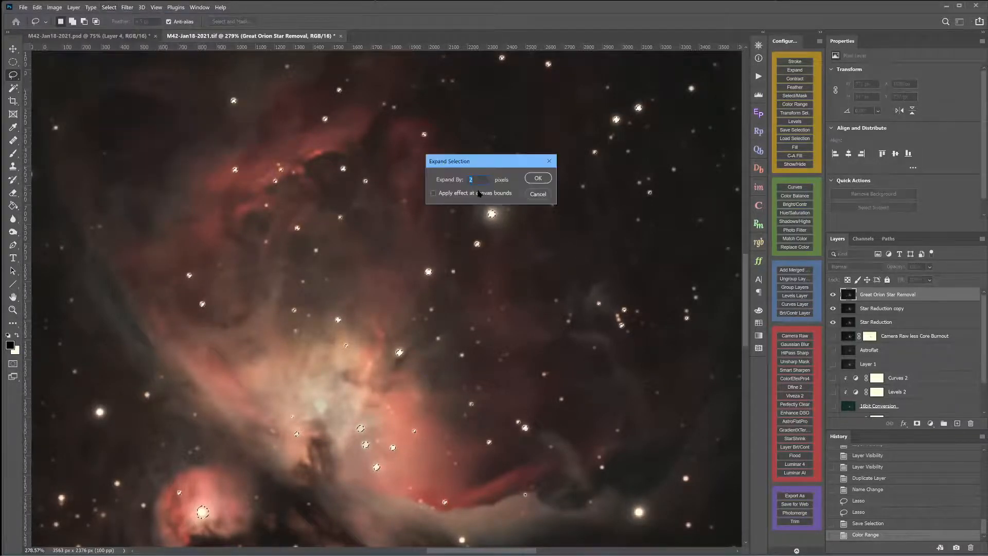
pyautogui.click(538, 178)
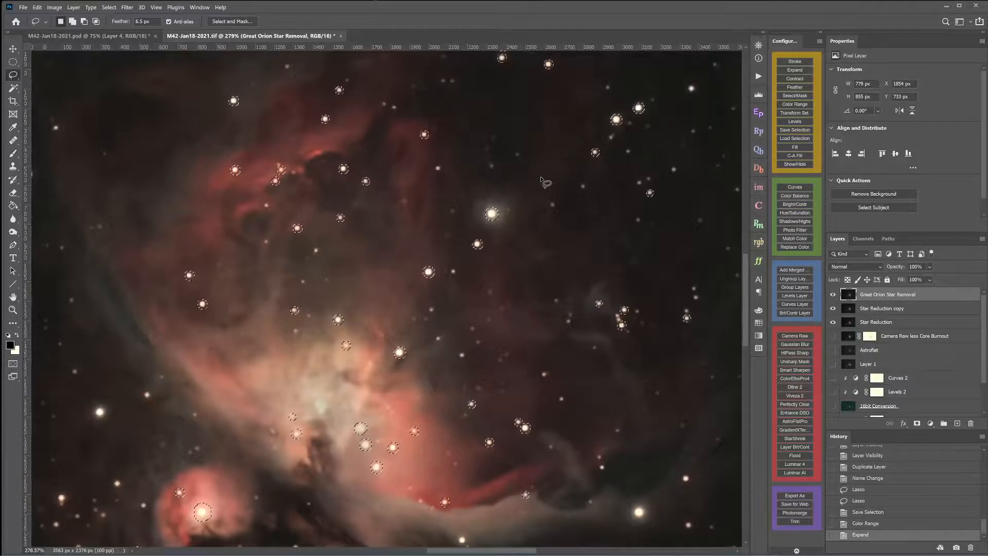
# Try feathering the star selection by 2 pixels and revert to the unfeathered expanded selection
pyautogui.click(130, 8)
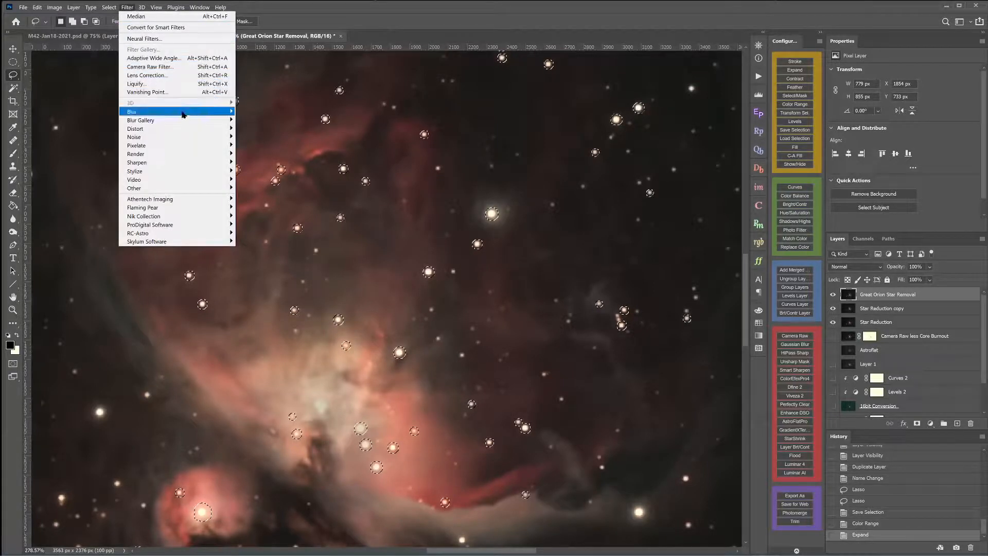
pyautogui.moveTo(218, 142)
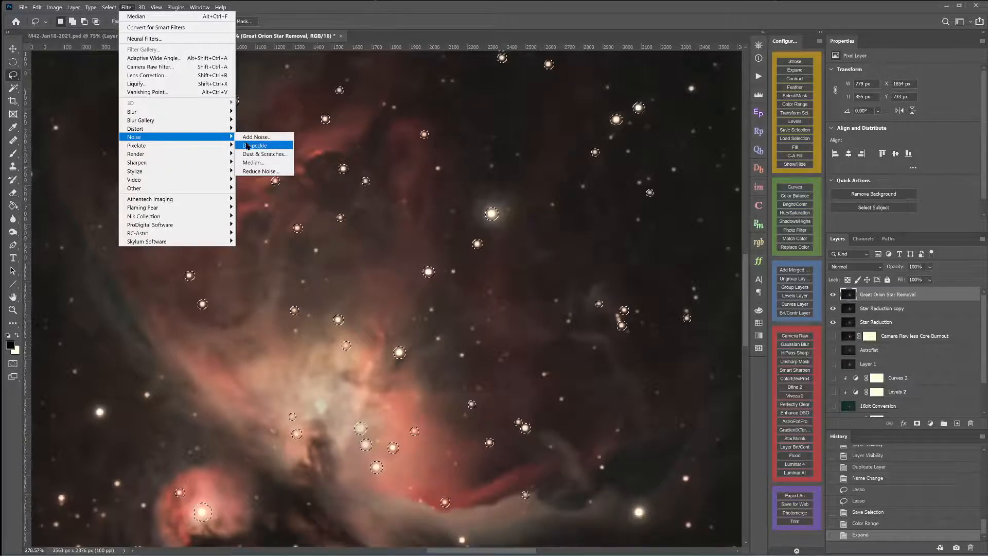
pyautogui.moveTo(202, 172)
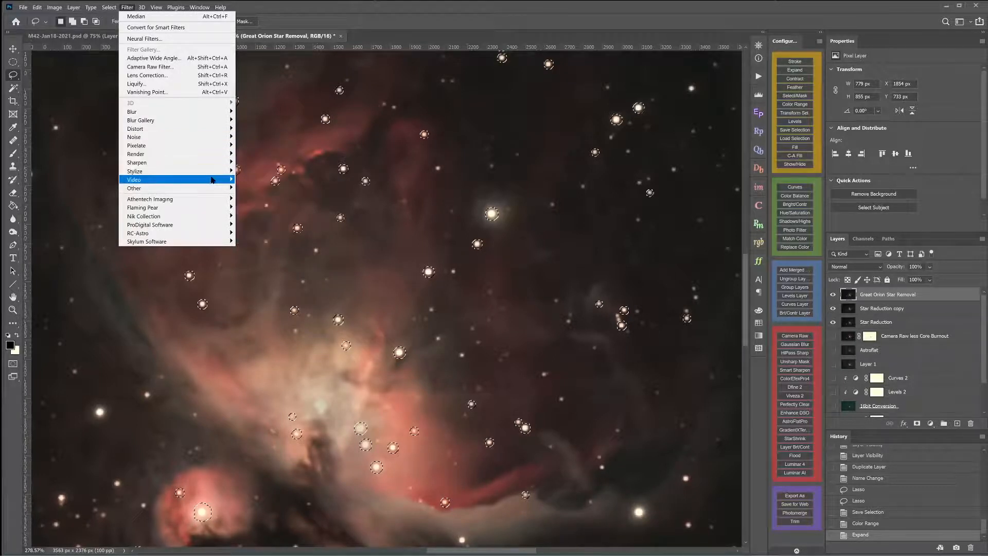
pyautogui.moveTo(113, 9)
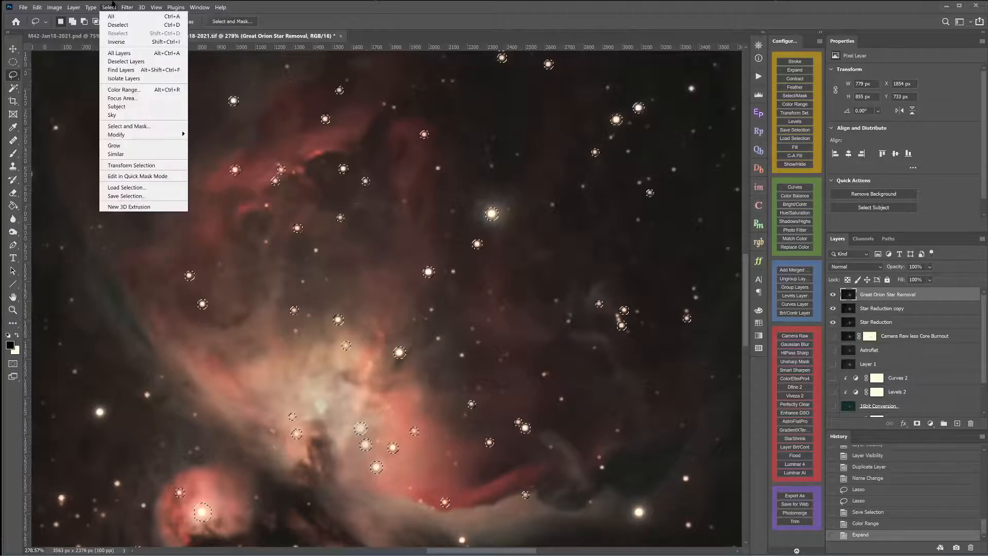
pyautogui.moveTo(172, 135)
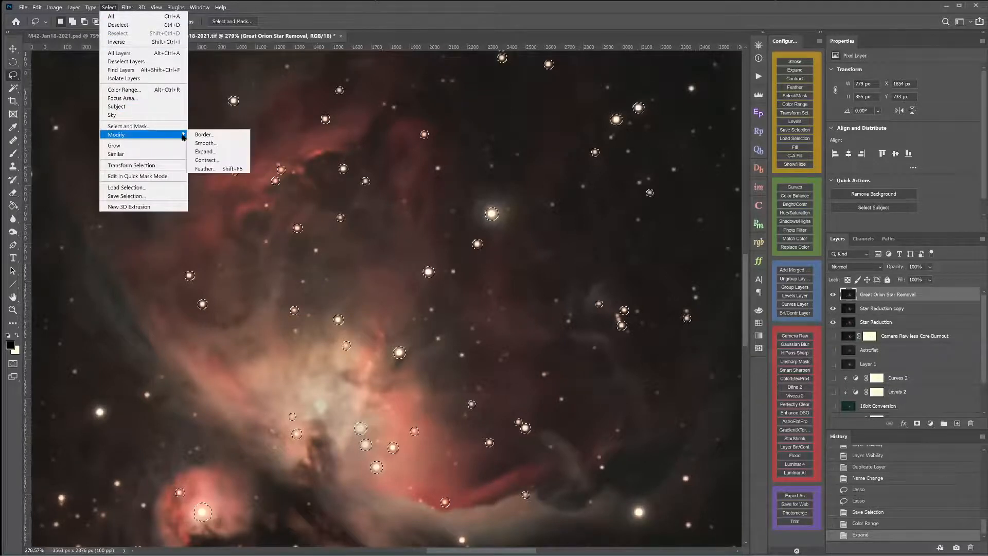
pyautogui.click(204, 168)
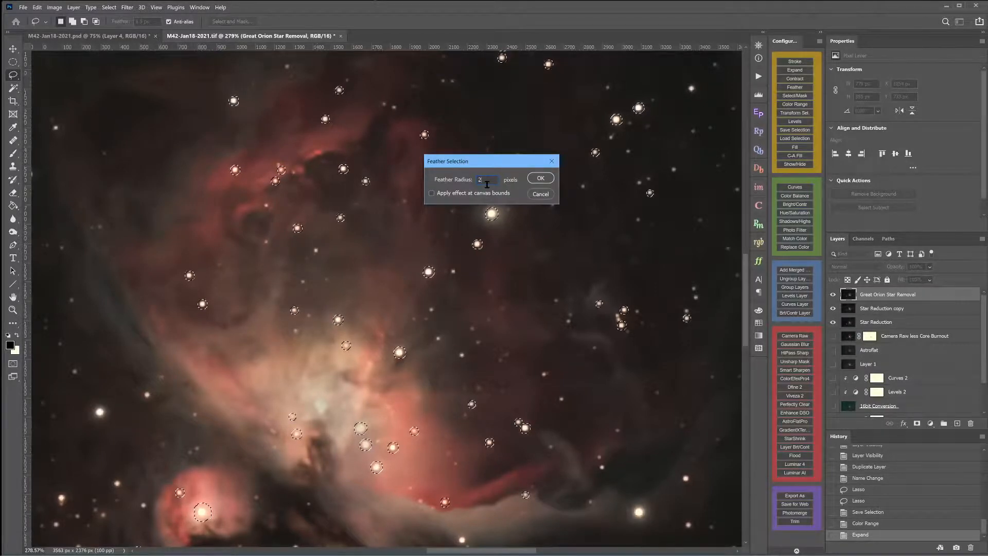
pyautogui.press('Return')
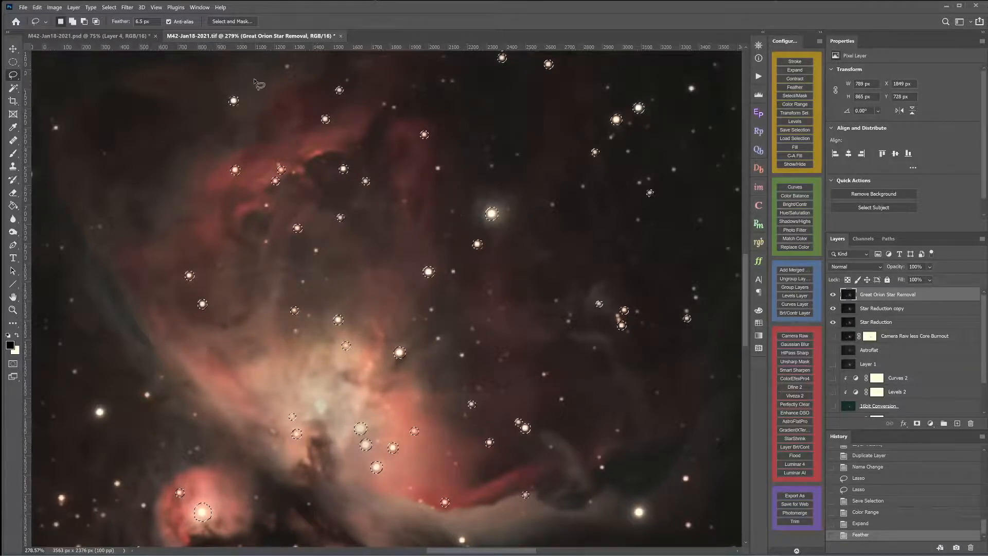
pyautogui.click(875, 524)
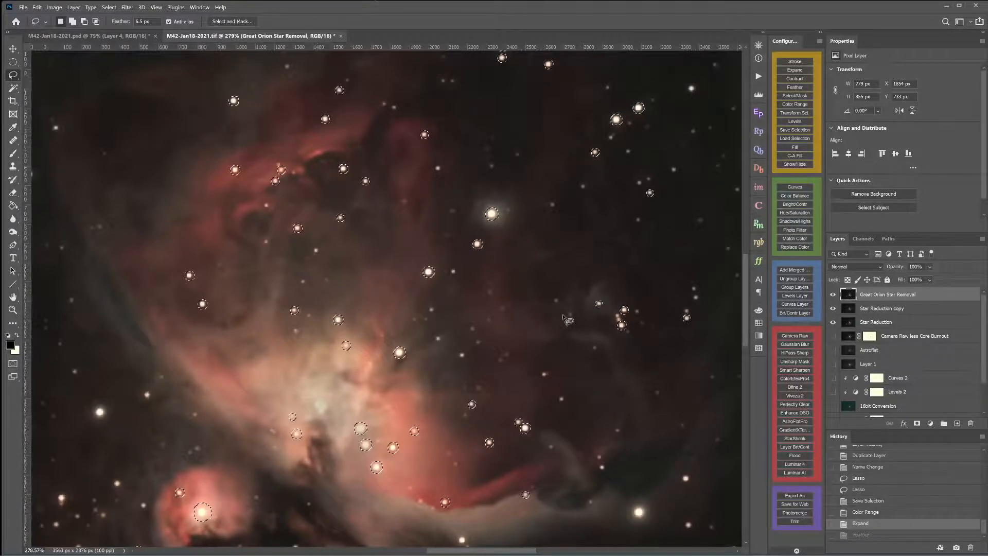
# With the selection edges hidden, try a Content-Aware fill of the stars with Color Adaptation, Normal mode and 100% opacity, and revert it
pyautogui.scroll(-2, 530, 280)
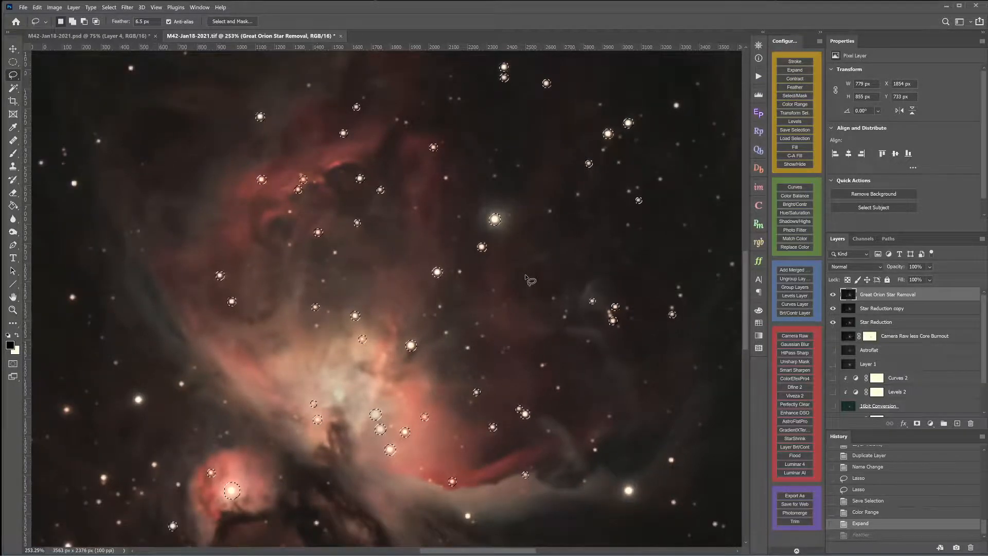
pyautogui.scroll(-1, 530, 281)
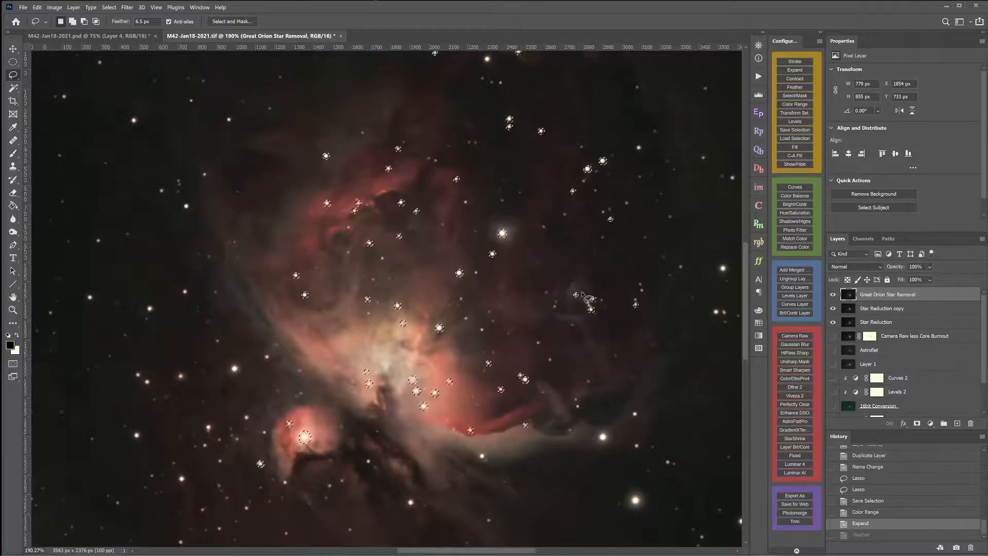
pyautogui.hotkey('ctrl', 'h')
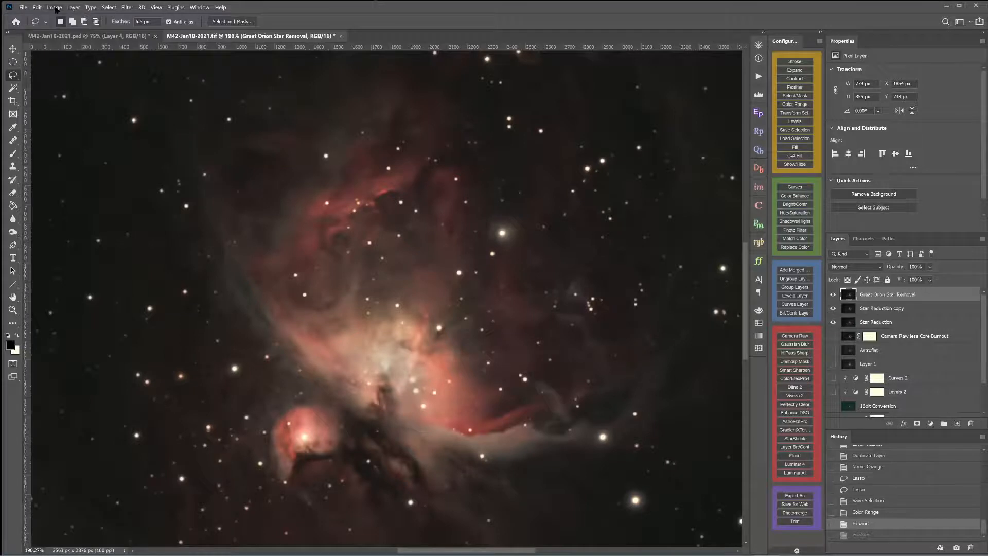
pyautogui.click(36, 7)
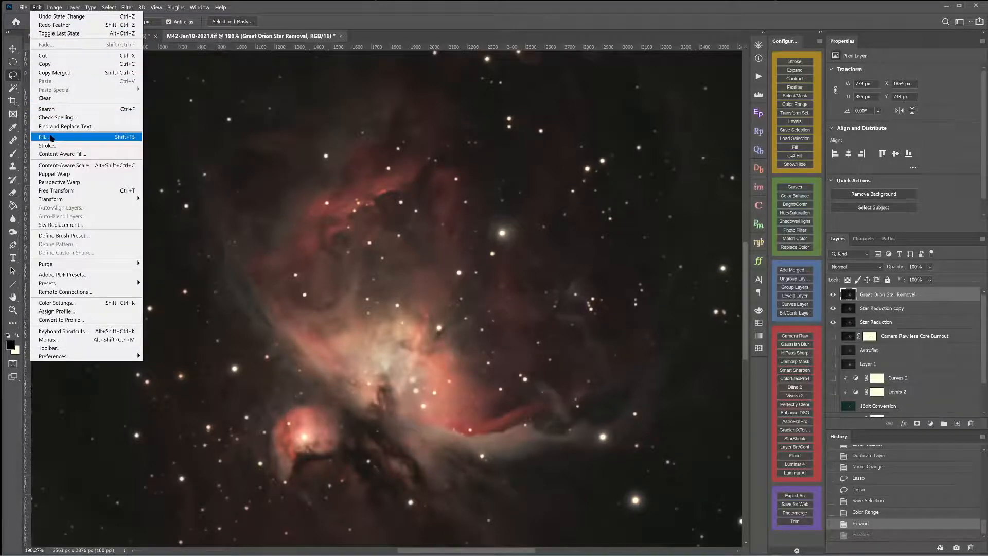
pyautogui.click(51, 138)
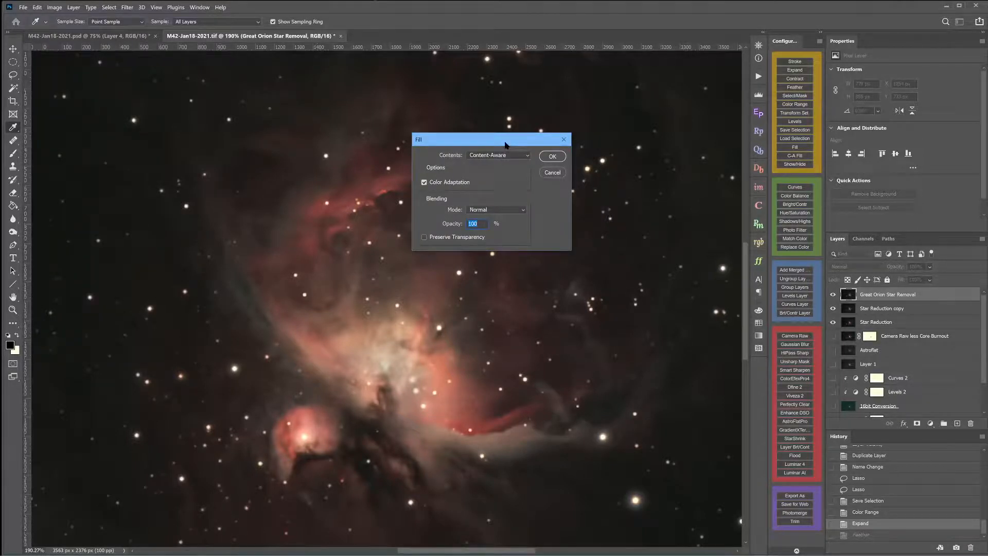
pyautogui.moveTo(505, 145); pyautogui.dragTo(751, 360)
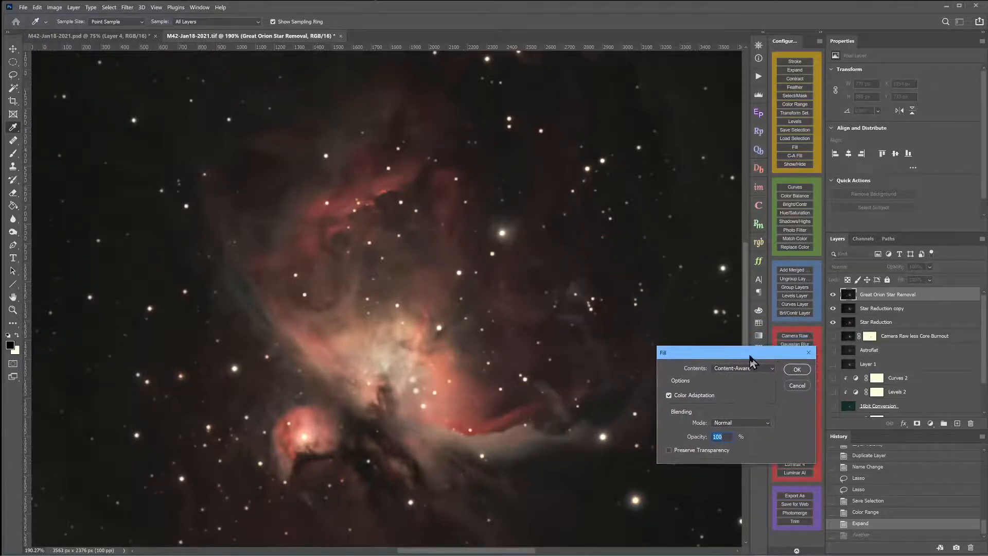
pyautogui.click(797, 369)
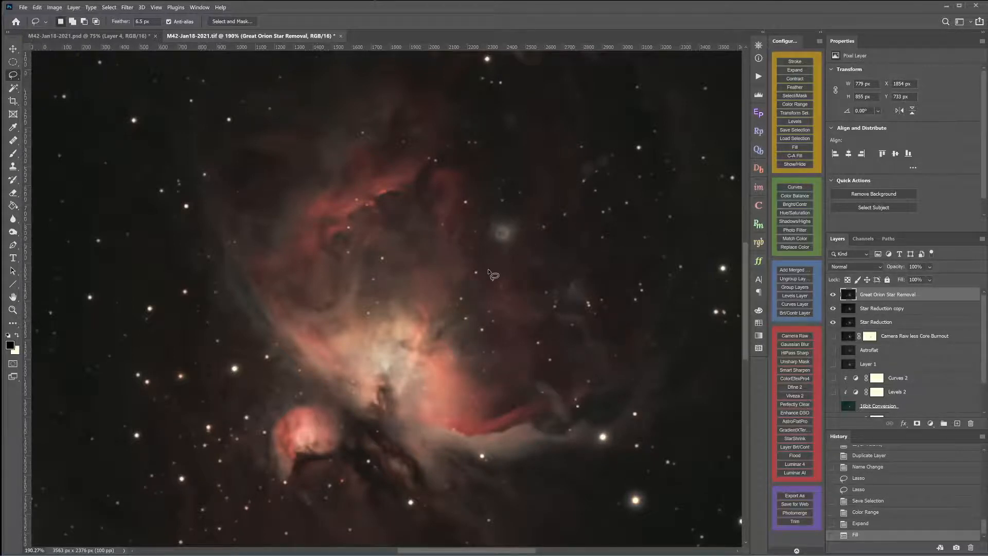
pyautogui.click(873, 525)
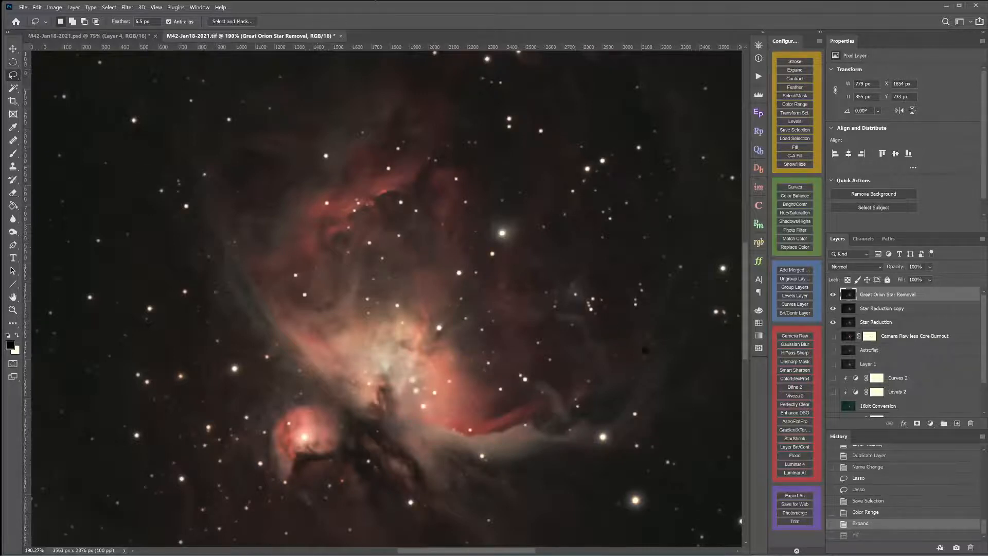
# Expand the star selection two more times, by 2 pixels each time
pyautogui.click(109, 8)
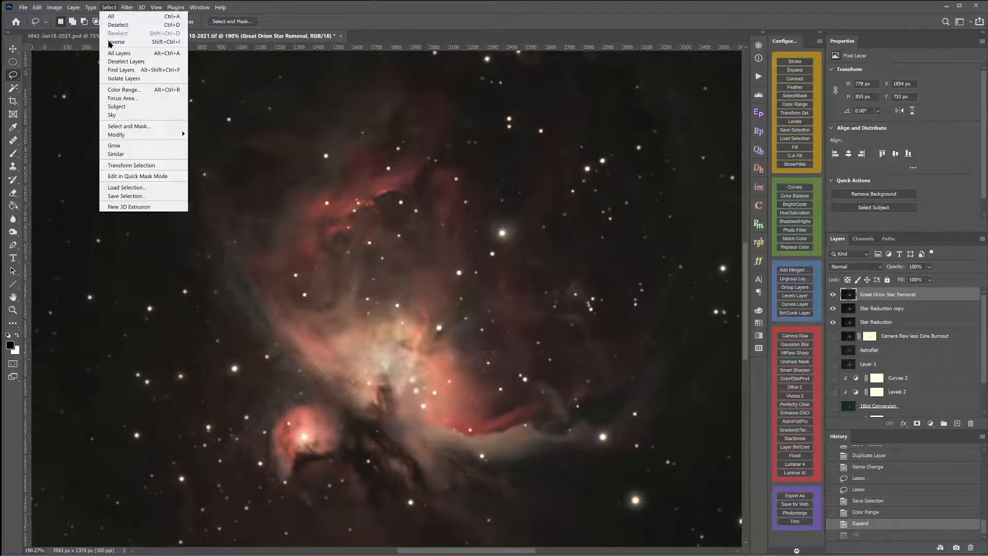
pyautogui.moveTo(147, 135)
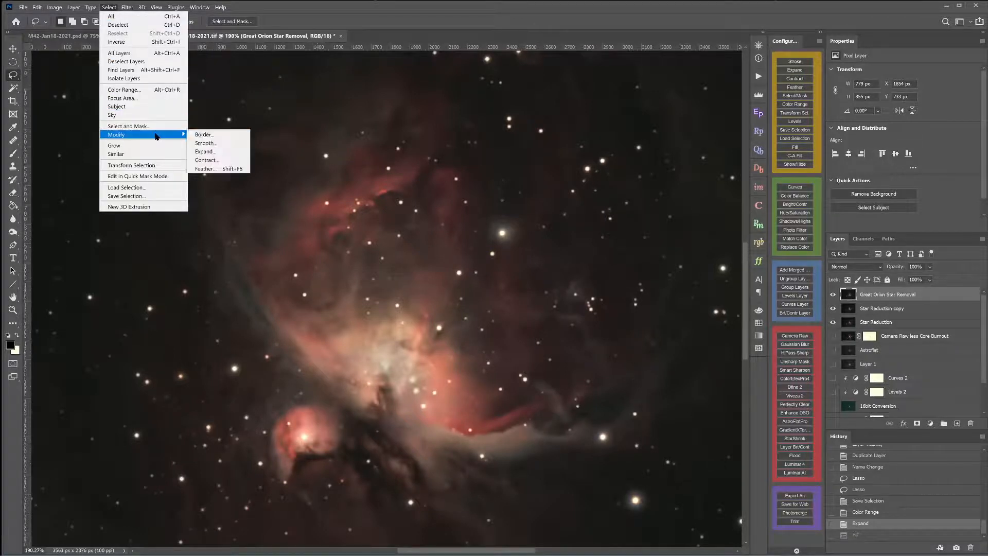
pyautogui.click(206, 152)
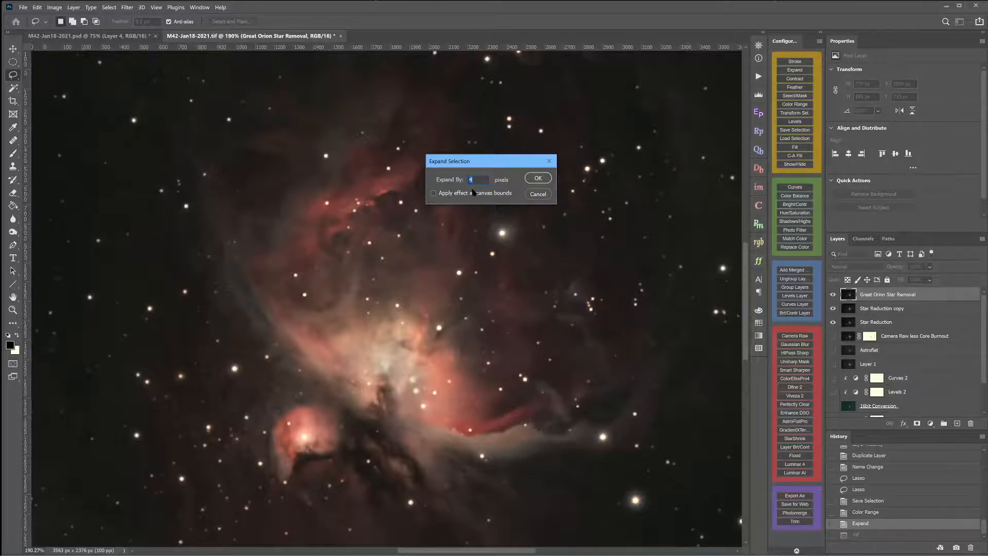
pyautogui.press('Return')
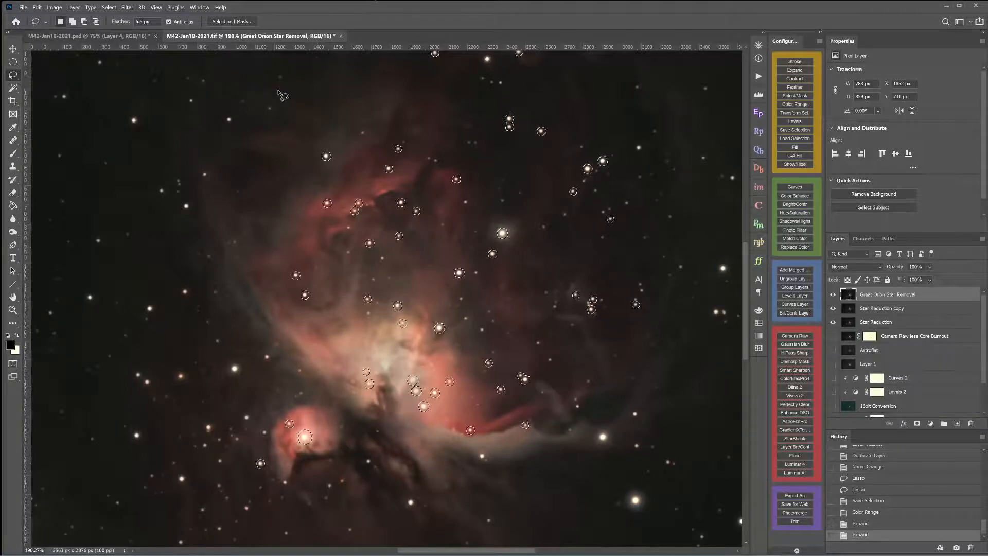
pyautogui.click(127, 7)
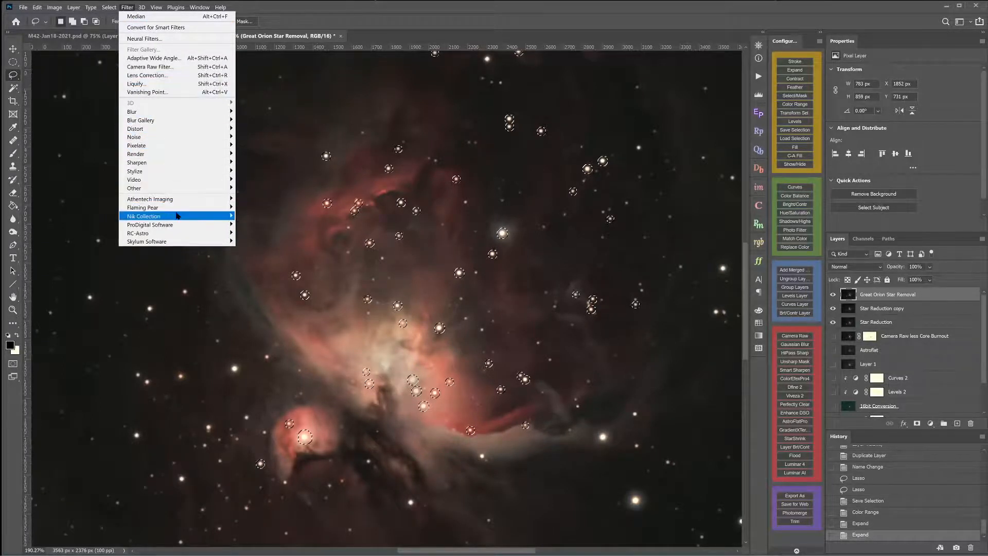
pyautogui.moveTo(110, 8)
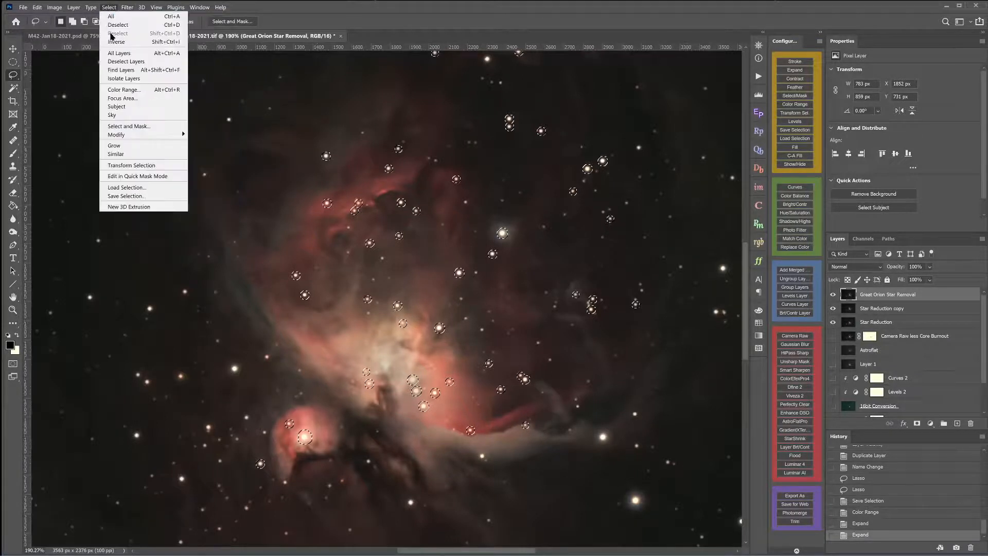
pyautogui.moveTo(126, 139)
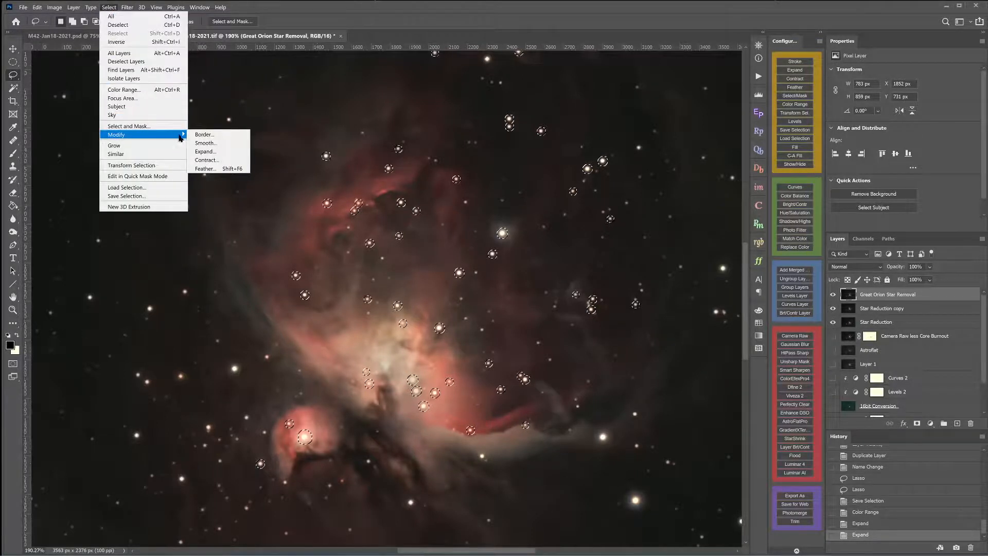
pyautogui.click(218, 153)
pyautogui.press('Return')
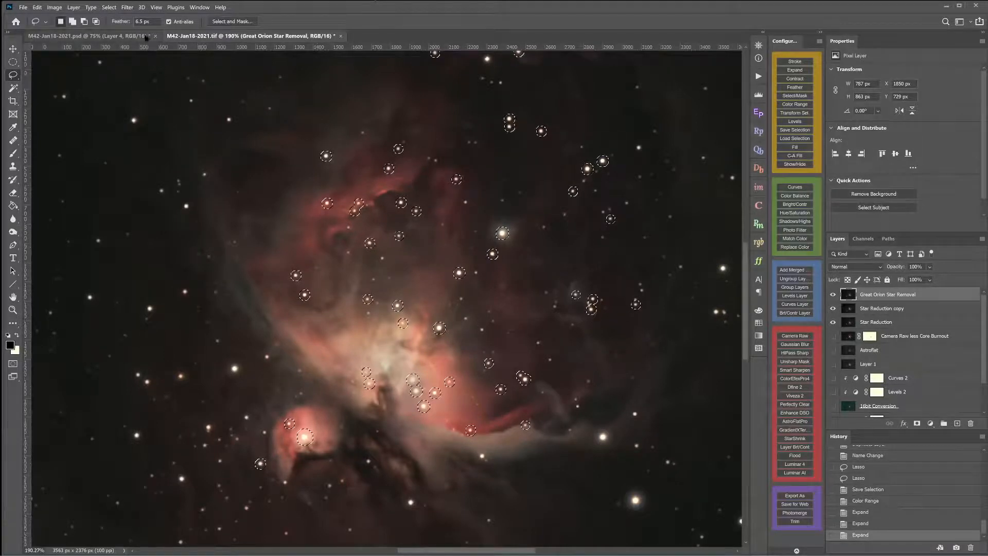
# Feather the expanded star selection by 2 pixels and hide the selection edges
pyautogui.click(127, 7)
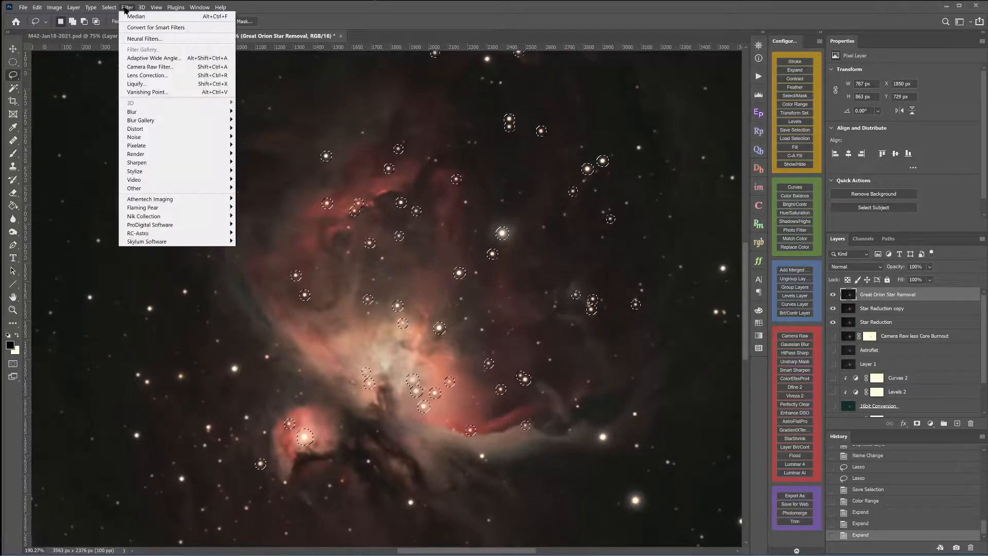
pyautogui.moveTo(153, 180)
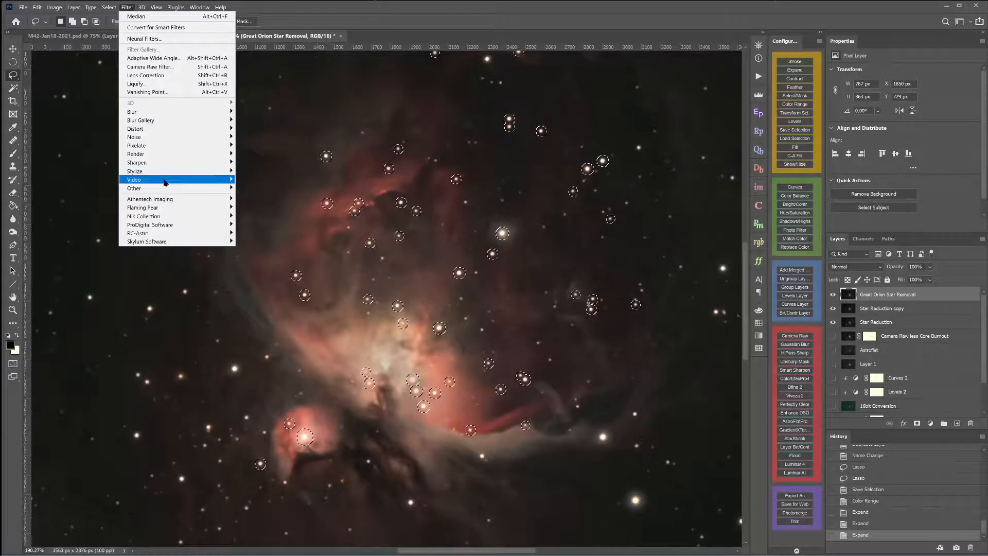
pyautogui.moveTo(109, 7)
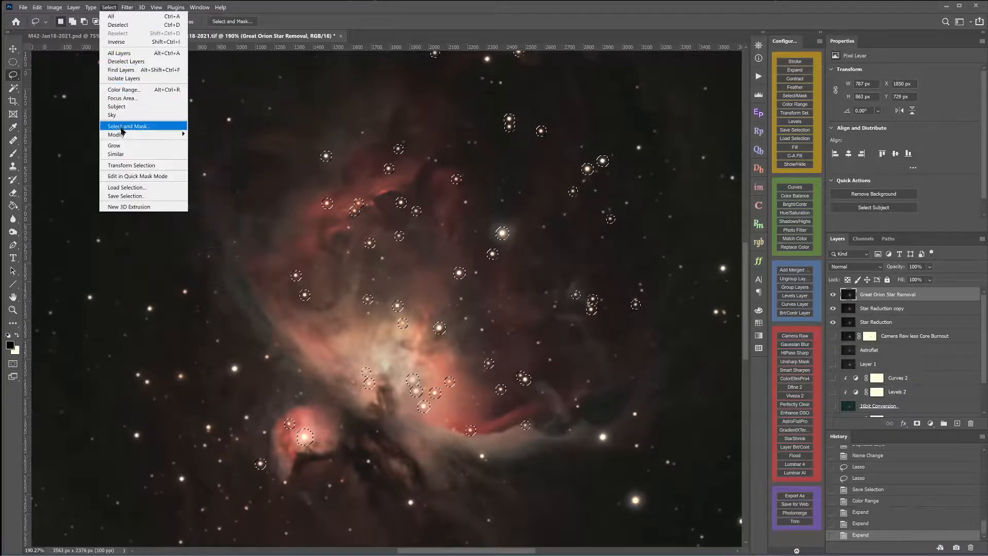
pyautogui.moveTo(127, 135)
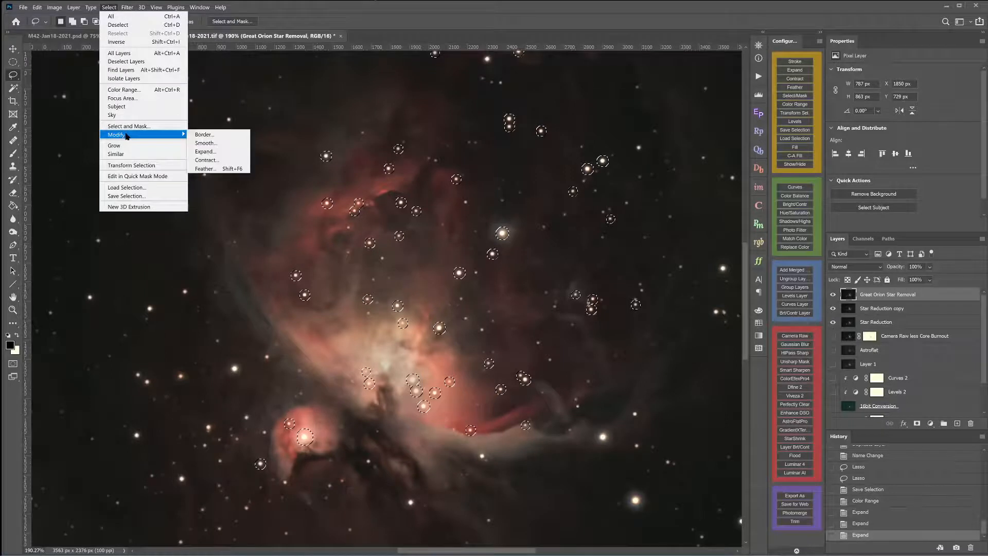
pyautogui.click(205, 169)
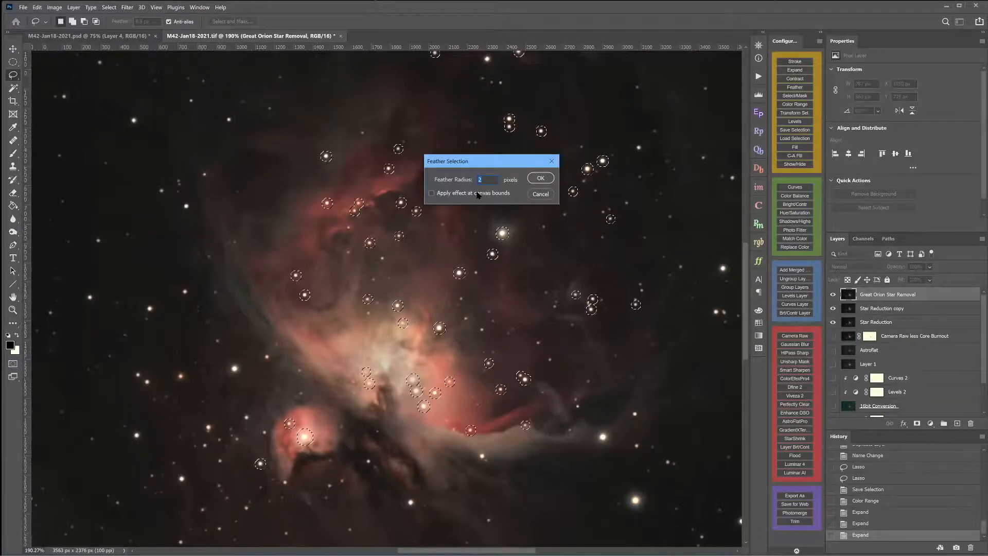
pyautogui.press('Return')
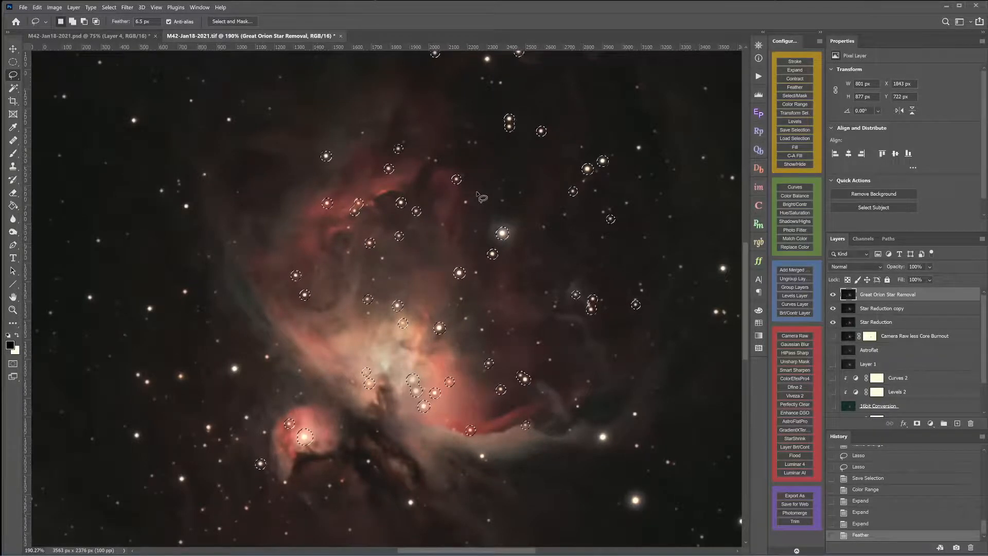
pyautogui.hotkey('ctrl', 'h')
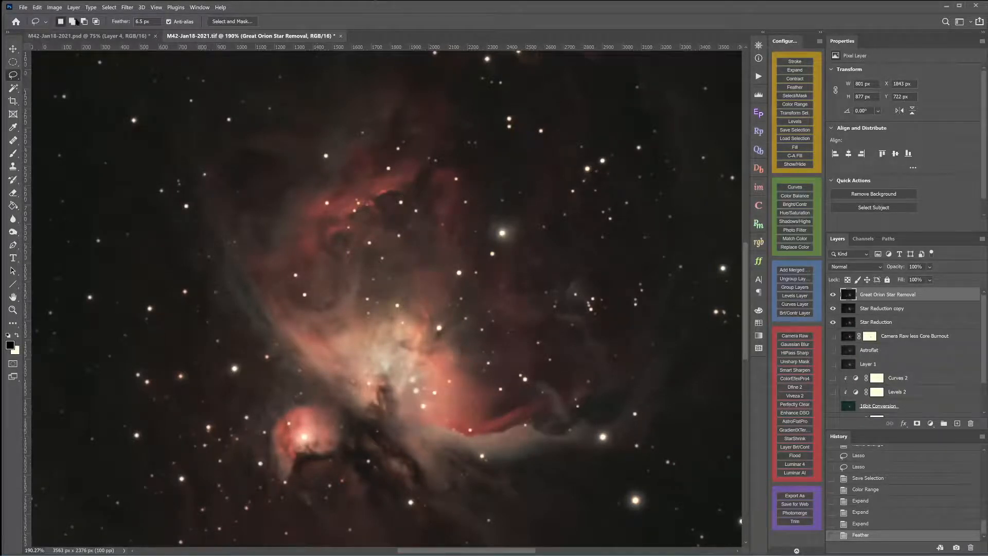
# Open the Content-Aware Fill workspace for the star selection, try subtracting a size 282 brush dab from the sampling area, and undo the dab
pyautogui.click(58, 9)
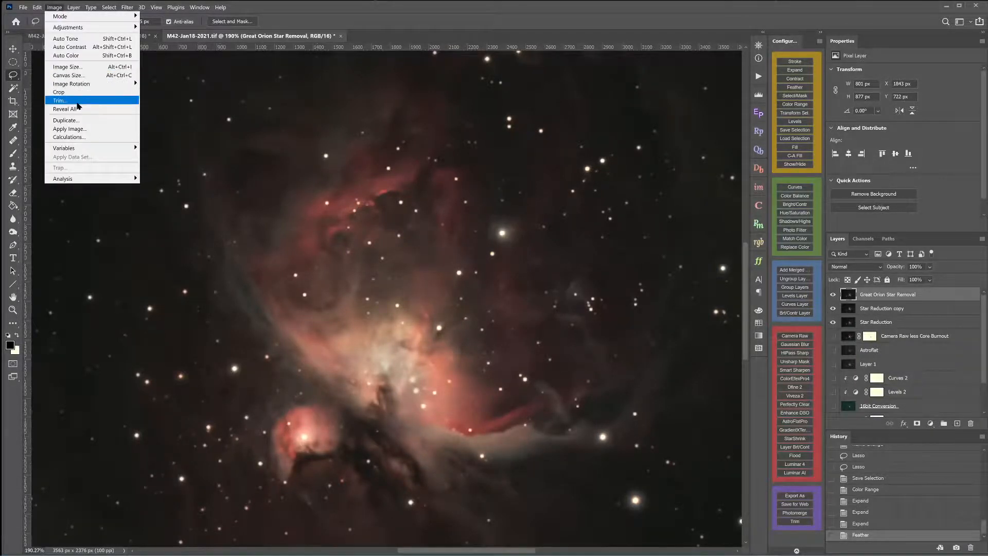
pyautogui.moveTo(67, 10)
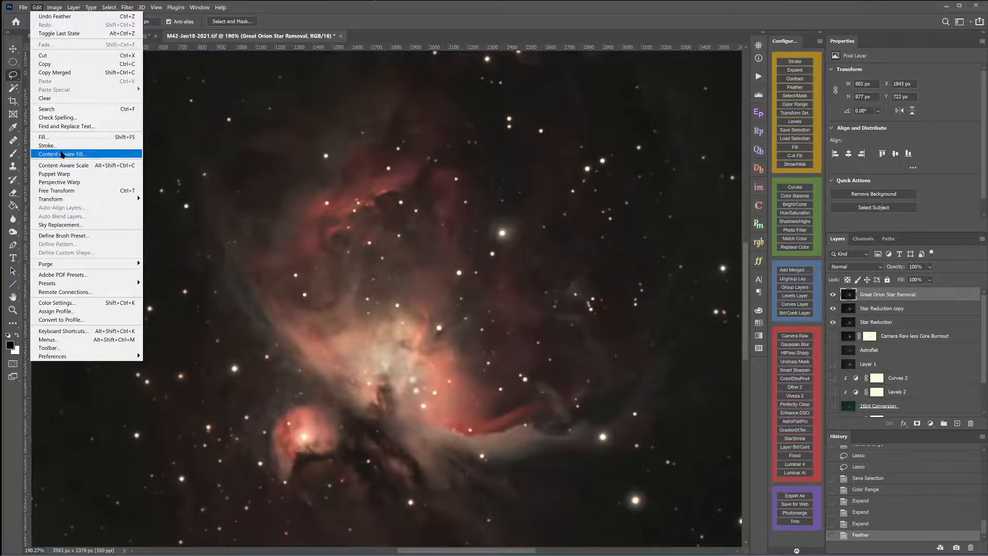
pyautogui.click(60, 154)
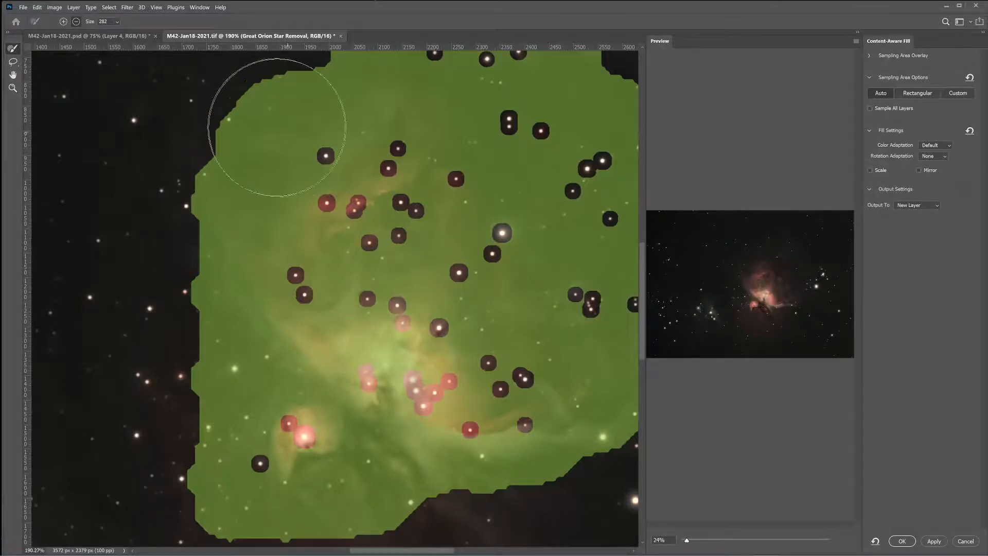
pyautogui.click(37, 8)
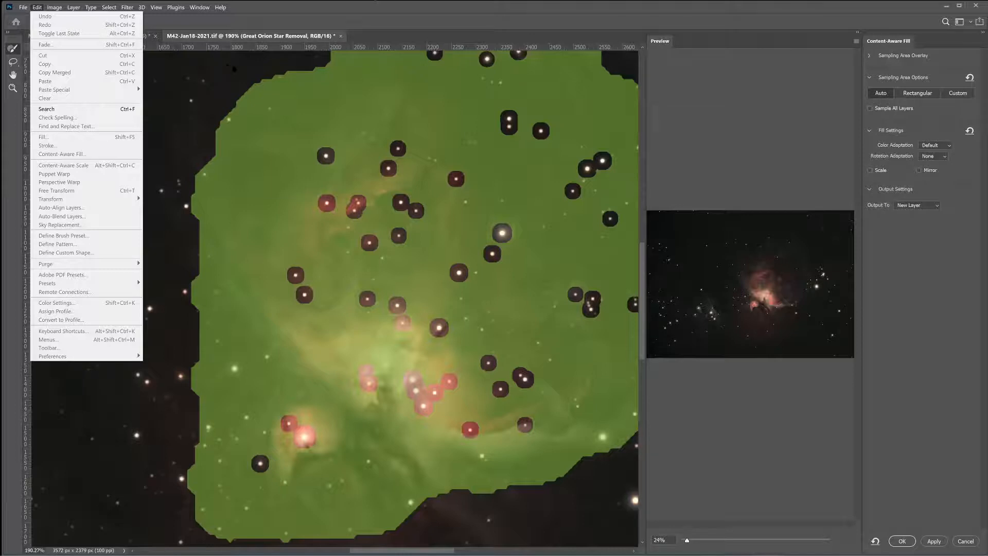
pyautogui.click(13, 119)
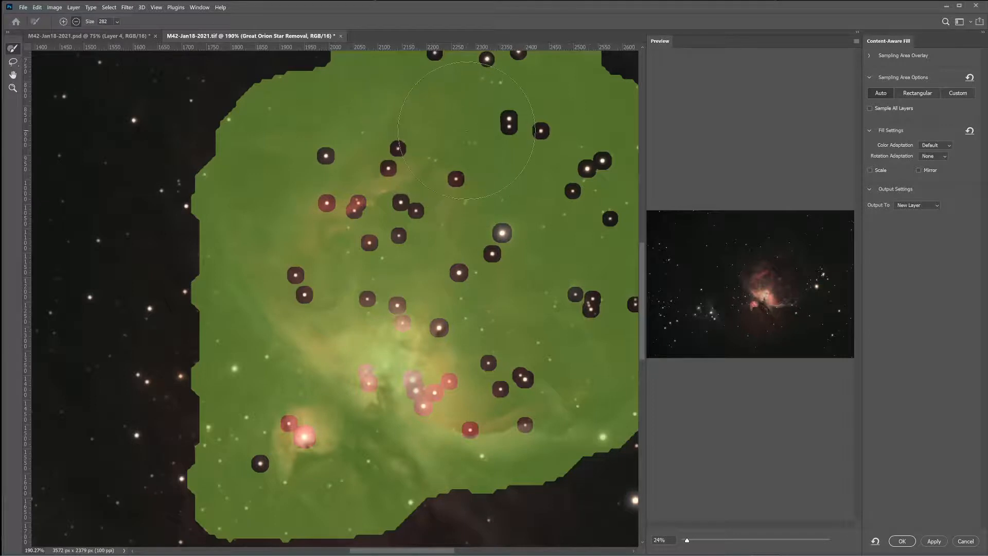
pyautogui.click(470, 141)
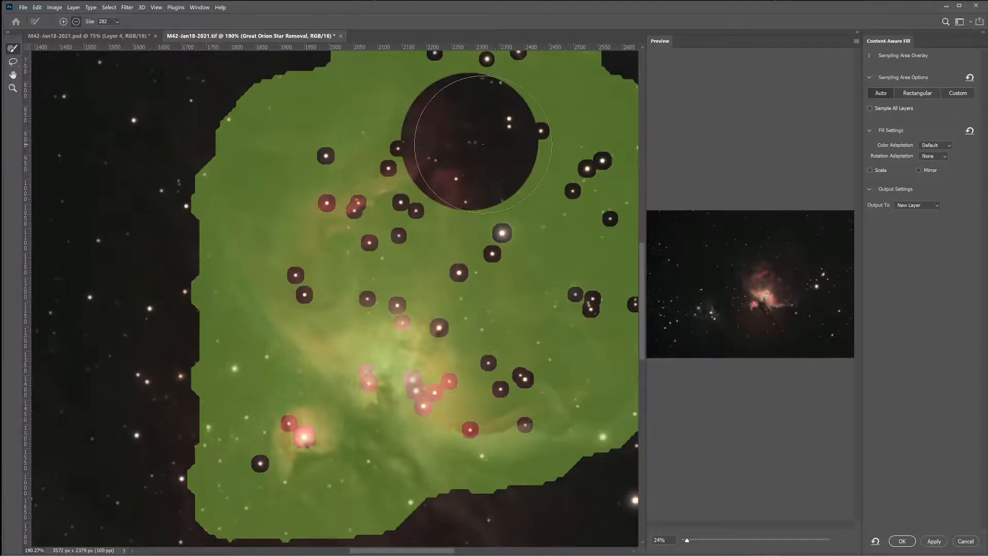
pyautogui.hotkey('ctrl', 'z')
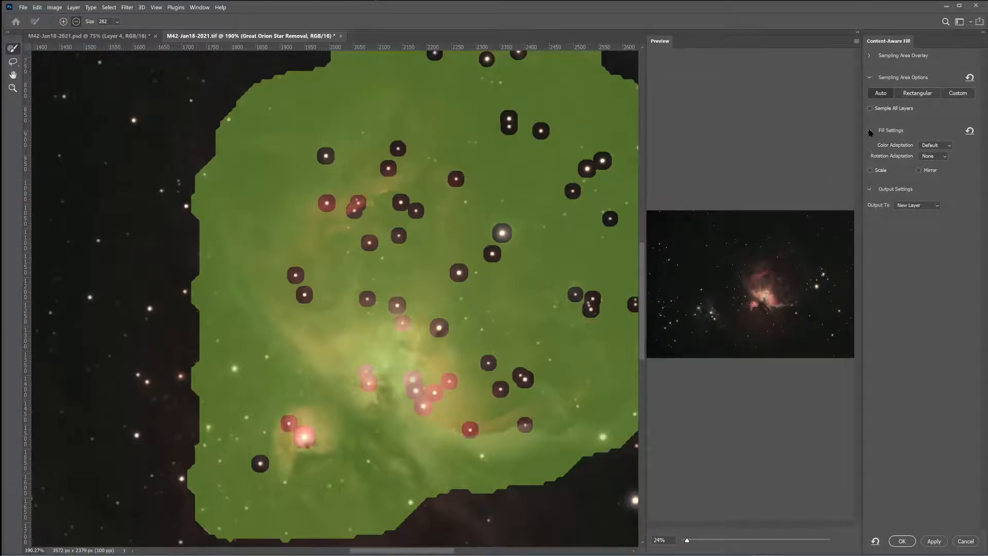
# Expand the sampling overlay options, set the sampling brush size to 10, and subtract the small unselected stars inside the nebula from the sampling area
pyautogui.click(870, 56)
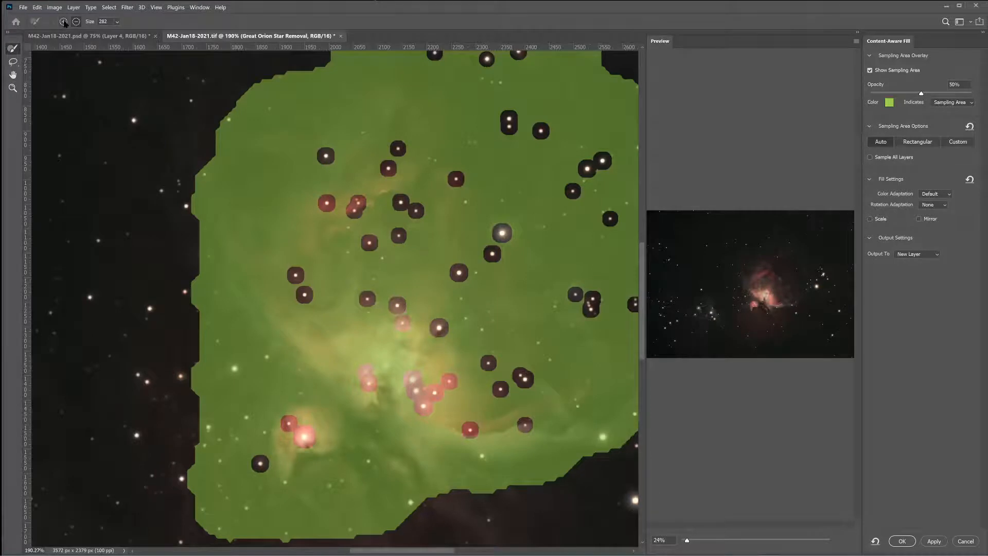
pyautogui.click(117, 25)
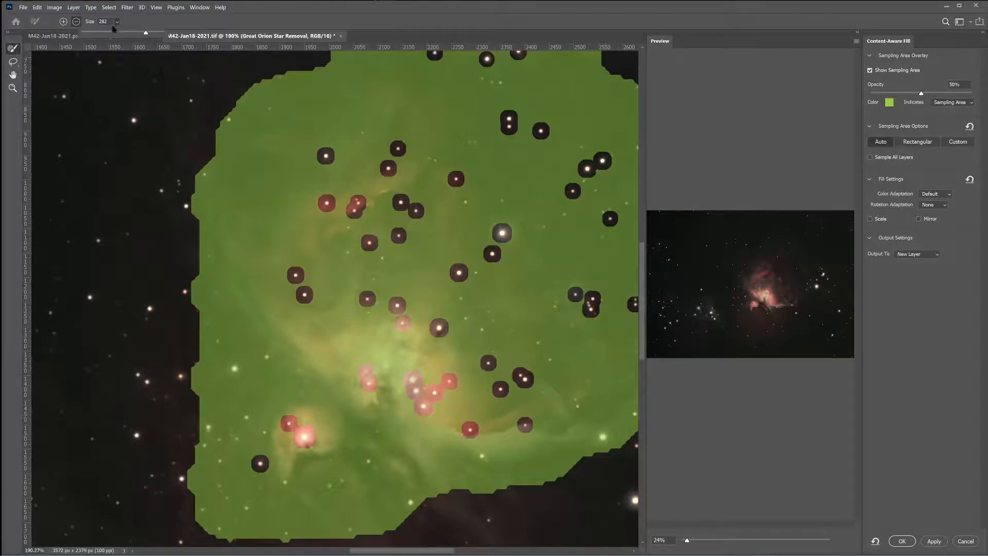
pyautogui.moveTo(114, 32); pyautogui.dragTo(86, 34)
pyautogui.moveTo(86, 34); pyautogui.dragTo(88, 35)
pyautogui.click(268, 108)
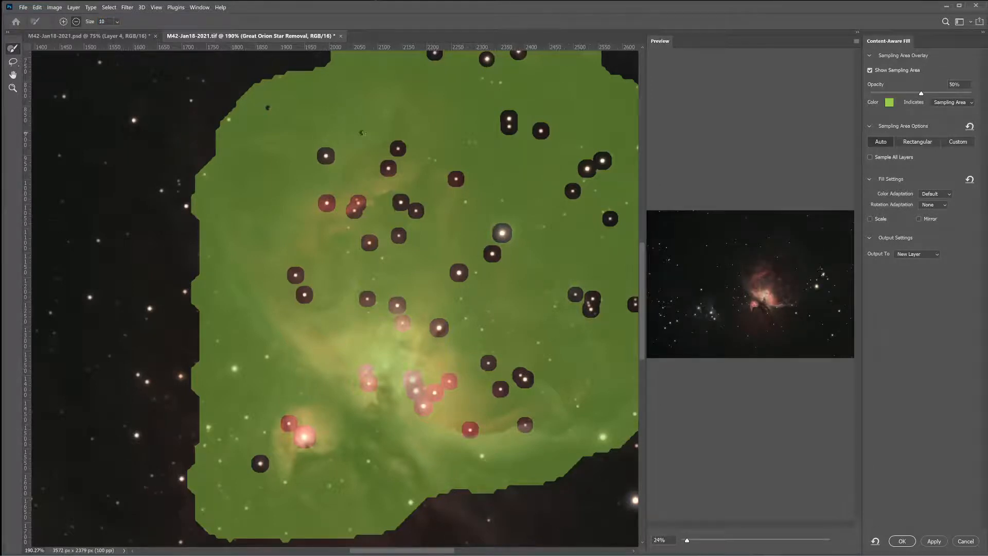
pyautogui.click(362, 133)
pyautogui.click(490, 81)
pyautogui.click(429, 157)
pyautogui.click(436, 160)
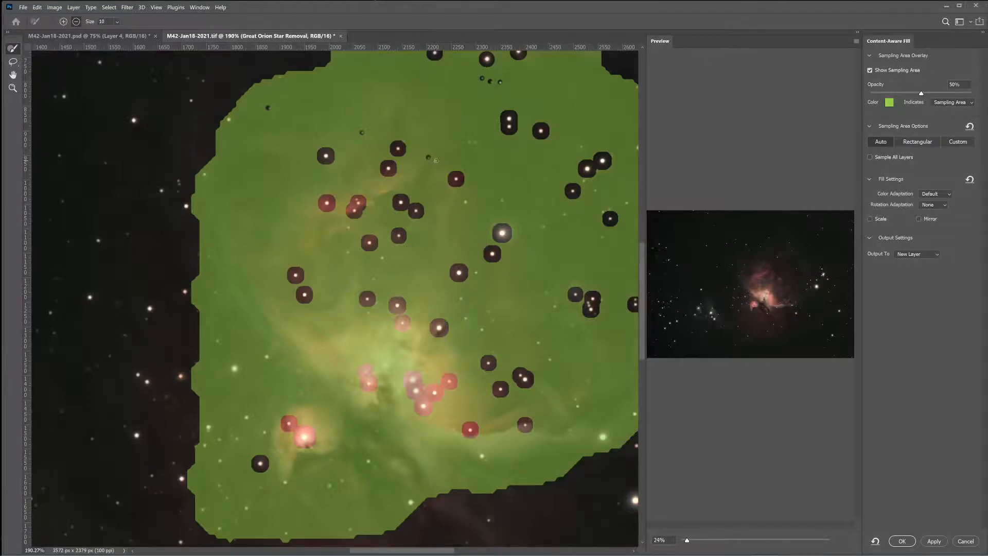
pyautogui.click(467, 142)
pyautogui.click(475, 141)
pyautogui.click(521, 193)
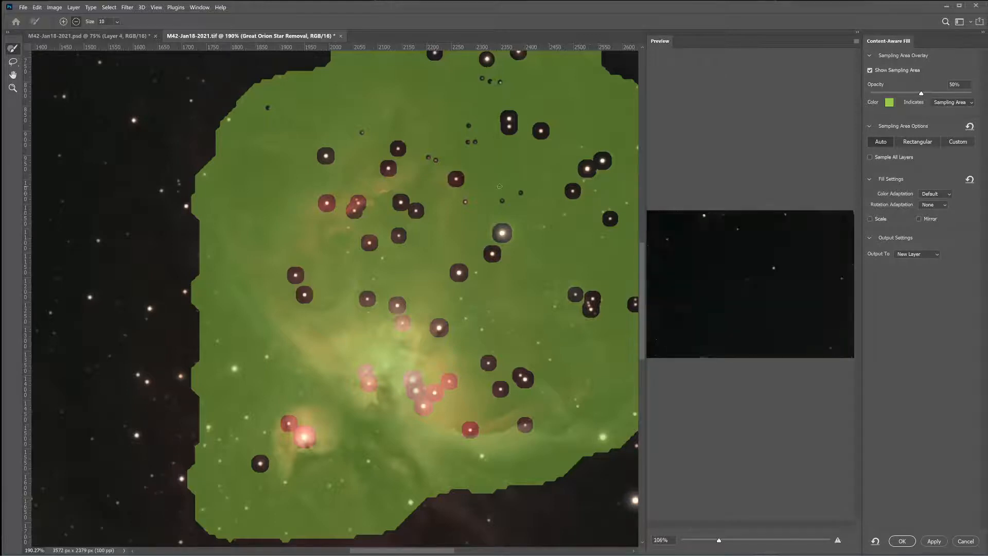
pyautogui.click(499, 187)
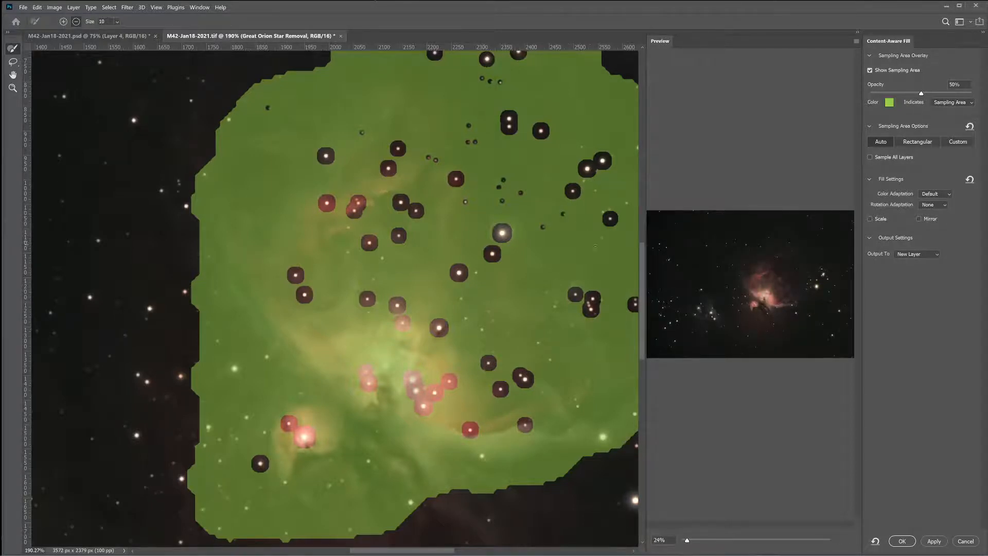
pyautogui.click(602, 237)
pyautogui.click(382, 257)
pyautogui.click(390, 277)
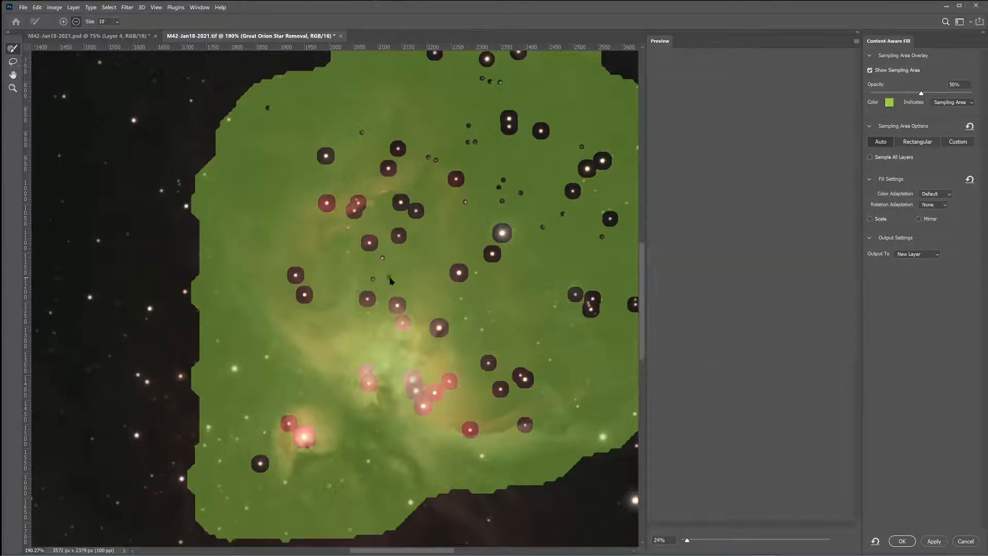
pyautogui.click(348, 251)
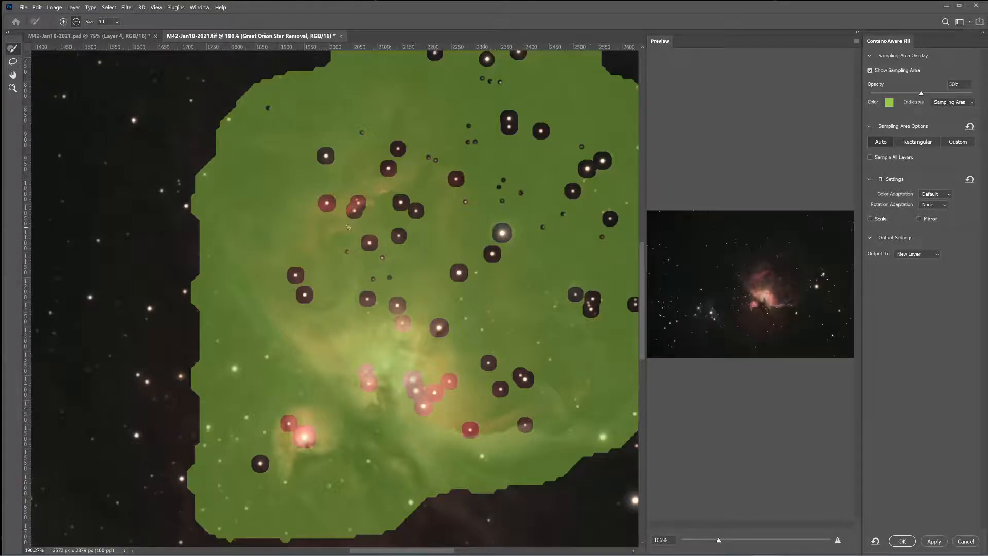
pyautogui.click(465, 317)
pyautogui.click(450, 305)
pyautogui.click(460, 299)
pyautogui.click(482, 328)
pyautogui.click(488, 310)
pyautogui.click(511, 298)
pyautogui.click(503, 286)
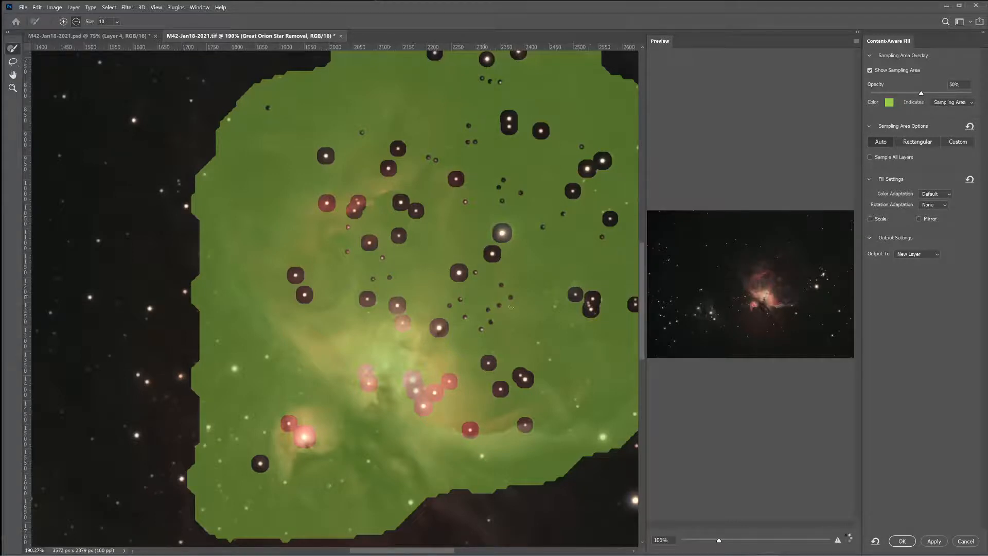
pyautogui.click(537, 342)
pyautogui.click(549, 359)
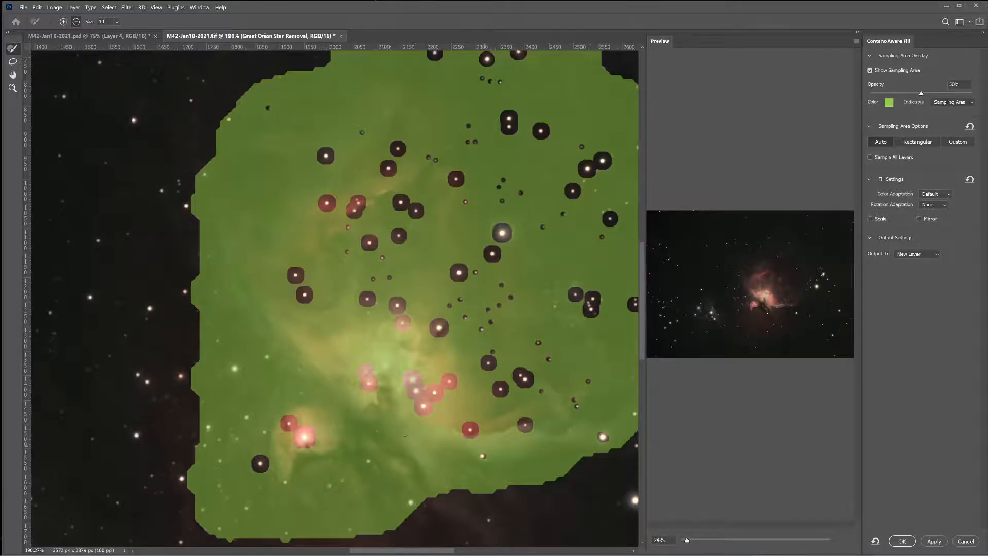
# Fill the selected stars with Content-Aware Fill, using Default color adaptation, no rotation adaptation and output to a new layer
pyautogui.moveTo(543, 364)
pyautogui.mouseDown()
pyautogui.moveTo(410, 348)
pyautogui.moveTo(388, 327)
pyautogui.mouseUp()
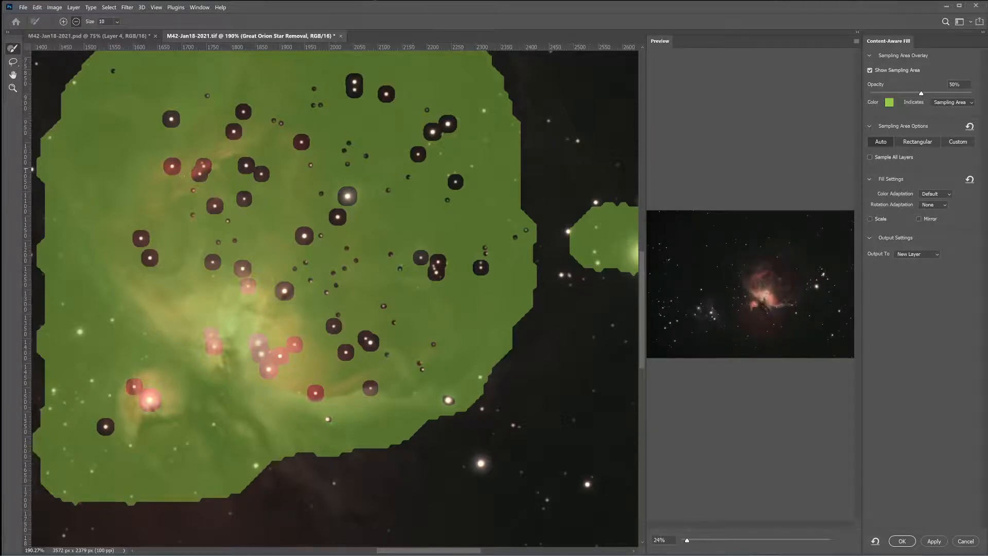
pyautogui.scroll(-1, 417, 259)
pyautogui.scroll(-5, 417, 259)
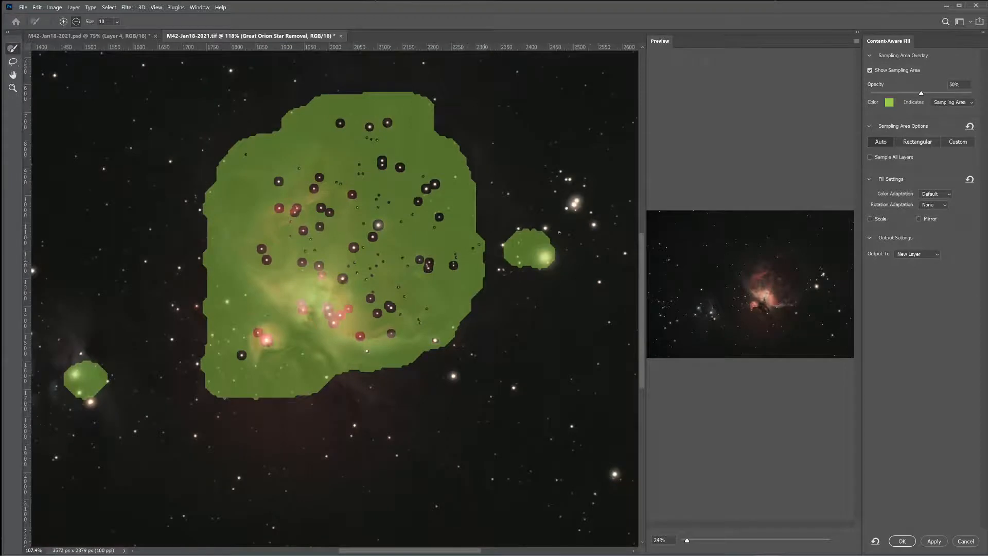
pyautogui.click(902, 541)
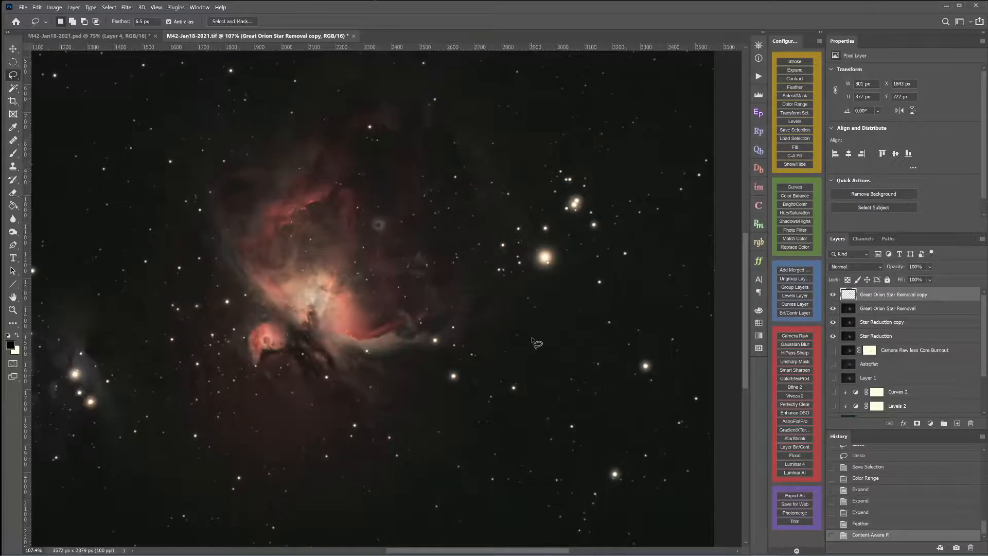
# Inspect the filled nebula up close and compare the image before and after the Content-Aware Fill
pyautogui.scroll(1, 395, 291)
pyautogui.scroll(3, 395, 291)
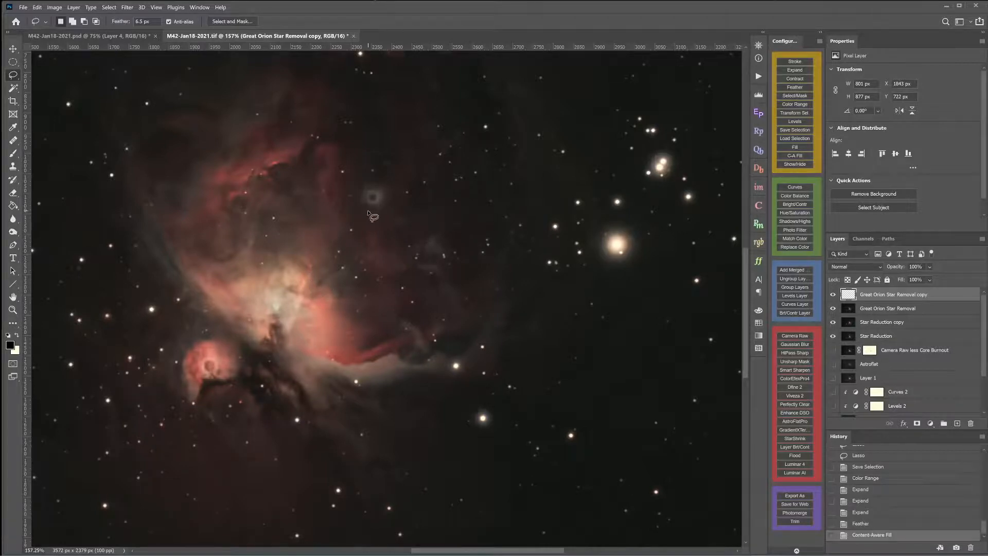
pyautogui.scroll(13, 331, 251)
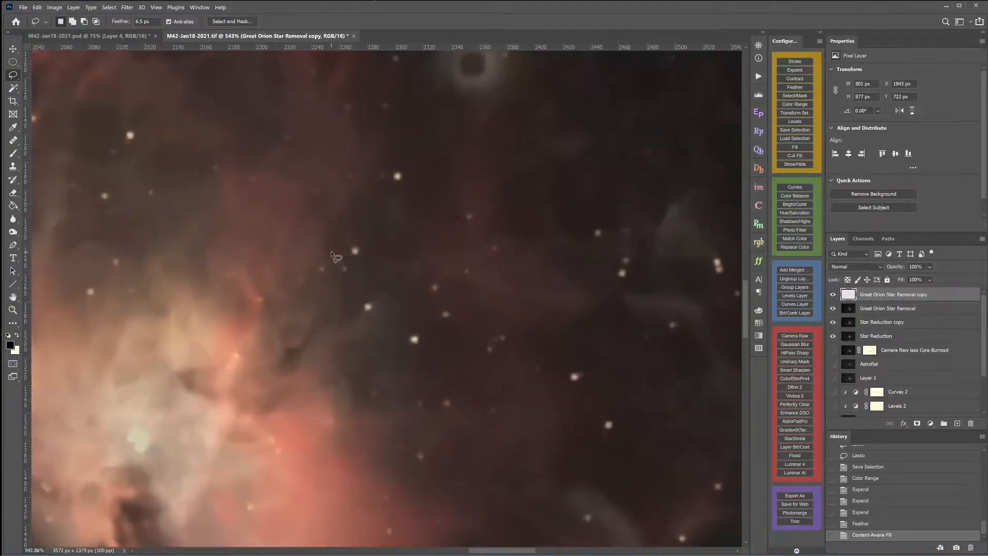
pyautogui.scroll(-6, 332, 251)
pyautogui.scroll(-5, 332, 250)
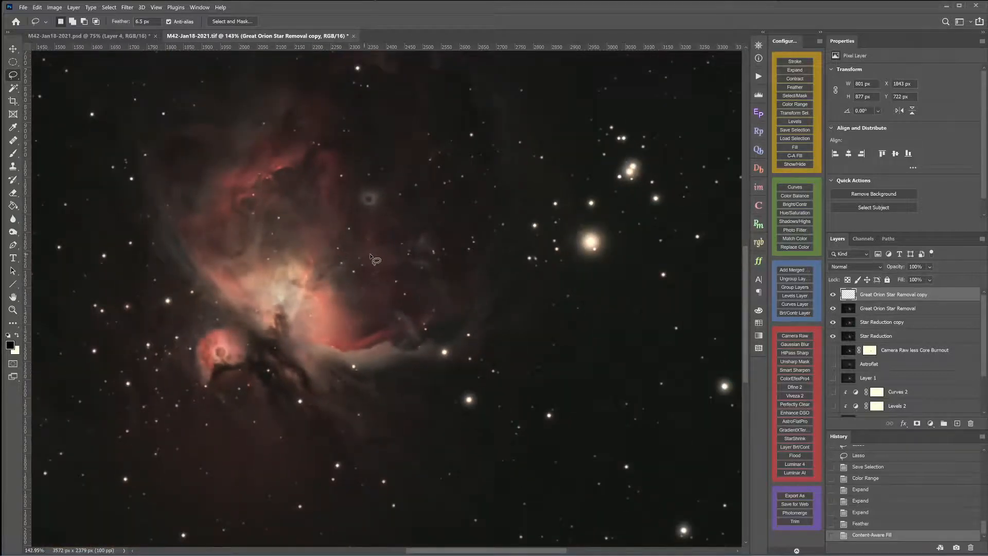
pyautogui.click(873, 524)
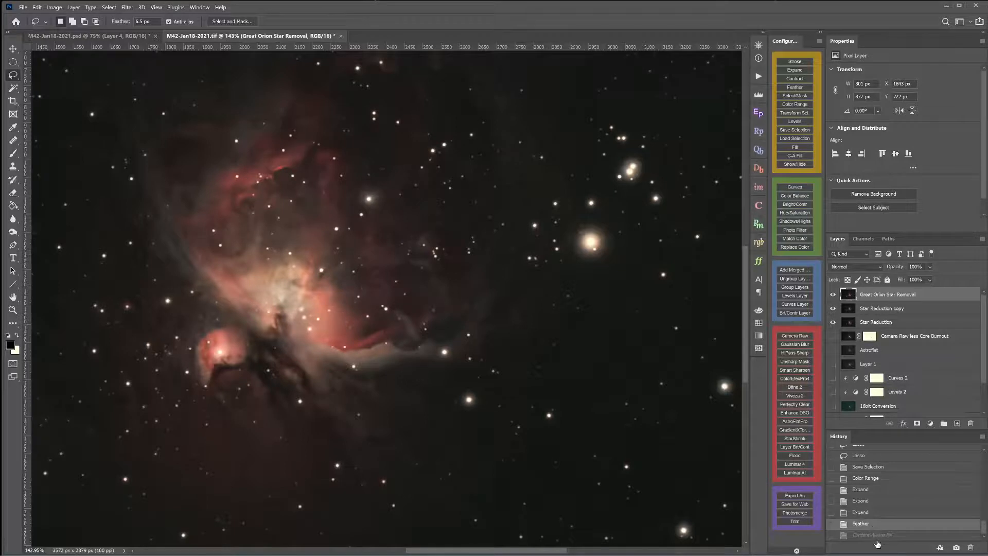
pyautogui.click(877, 535)
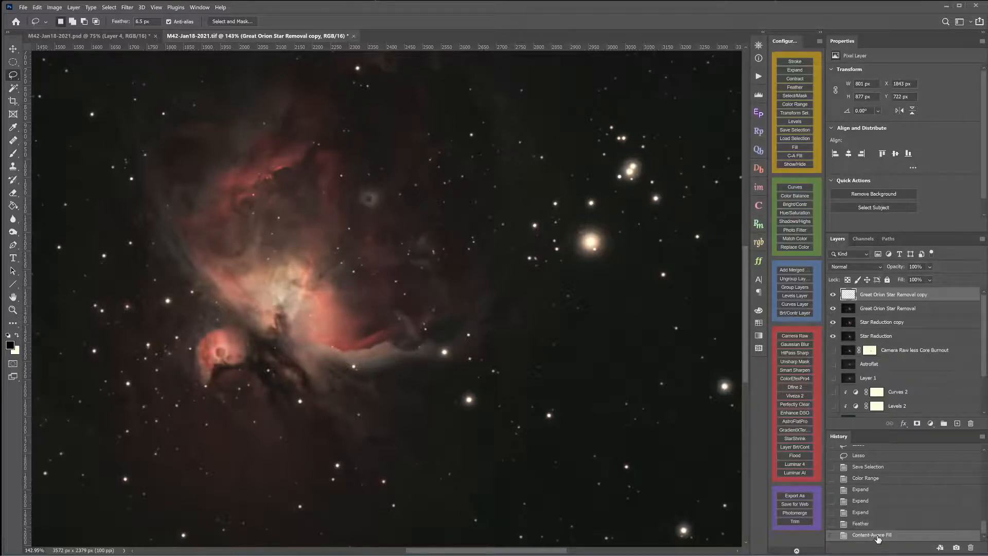
pyautogui.click(877, 526)
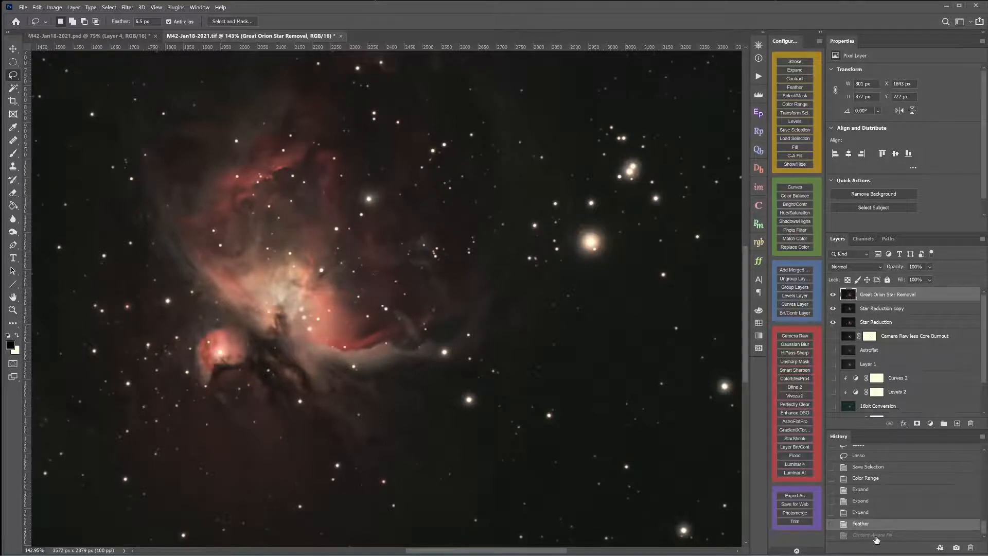
pyautogui.click(877, 536)
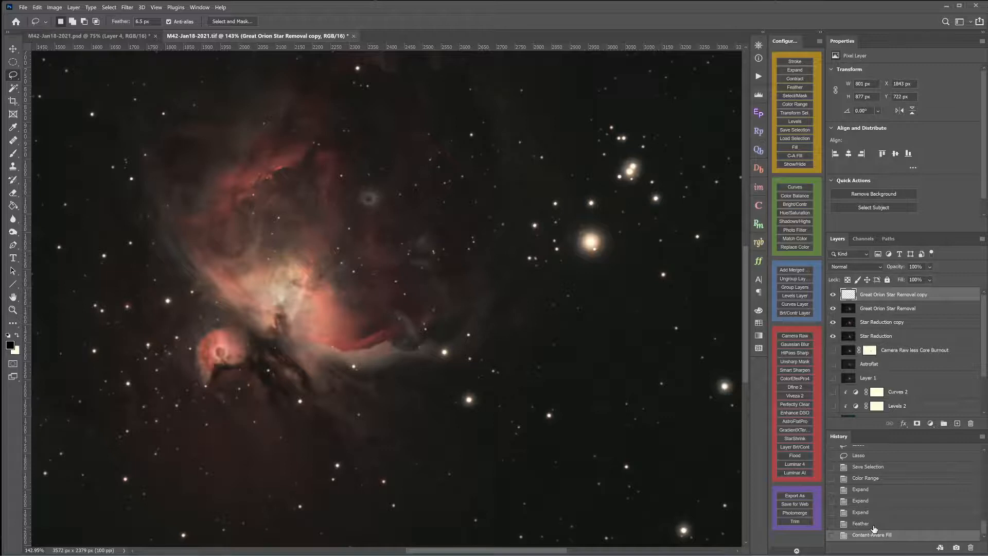
pyautogui.click(874, 527)
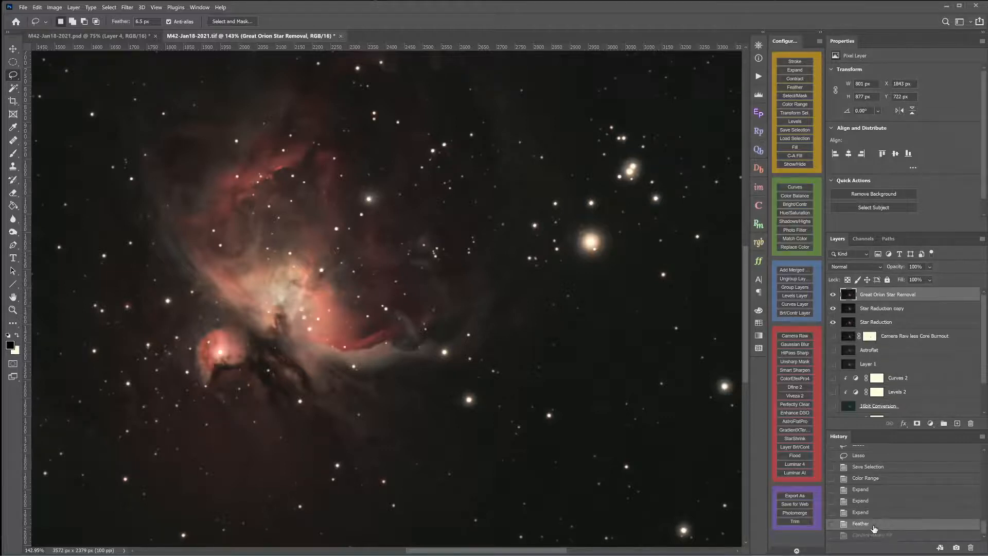
# Bring back the Content-Aware Fill result and try a Gaussian Blur on its layer
pyautogui.click(872, 535)
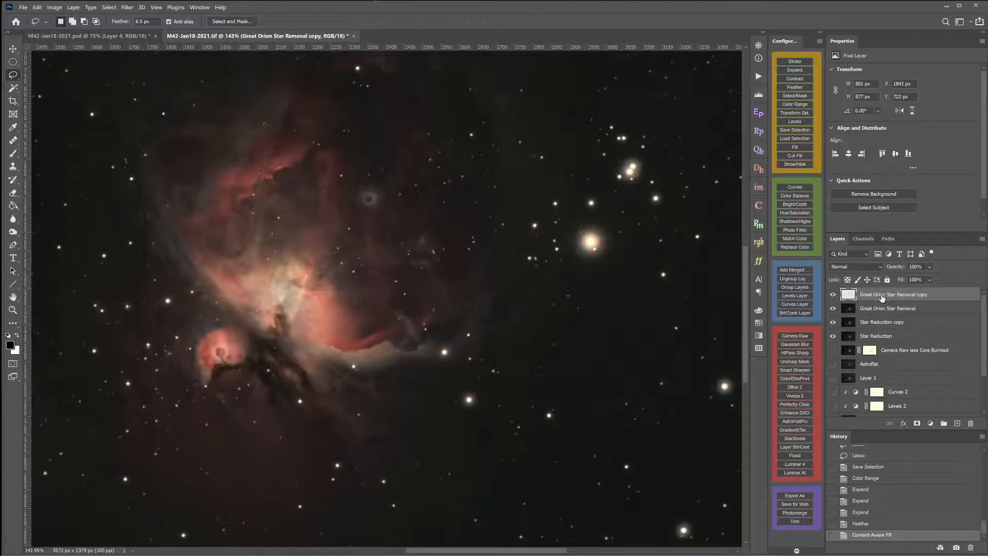
pyautogui.click(123, 7)
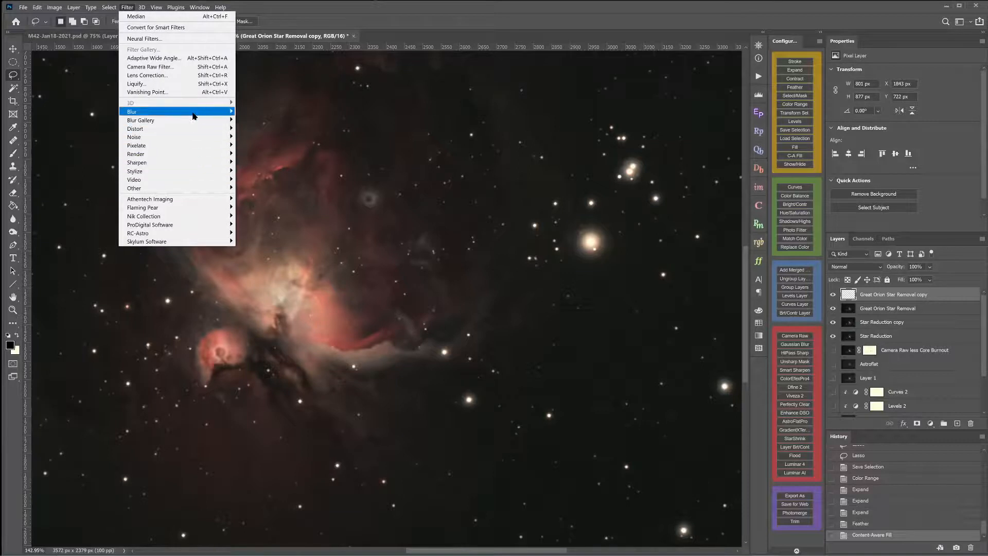
pyautogui.moveTo(233, 115)
pyautogui.click(259, 146)
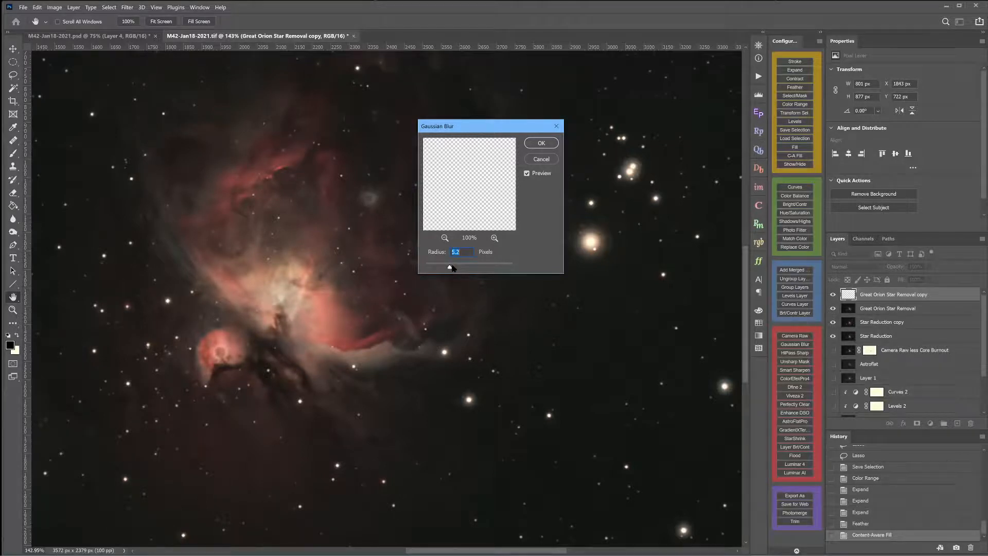
pyautogui.moveTo(459, 268); pyautogui.dragTo(464, 268)
pyautogui.click(441, 268)
pyautogui.press('Return')
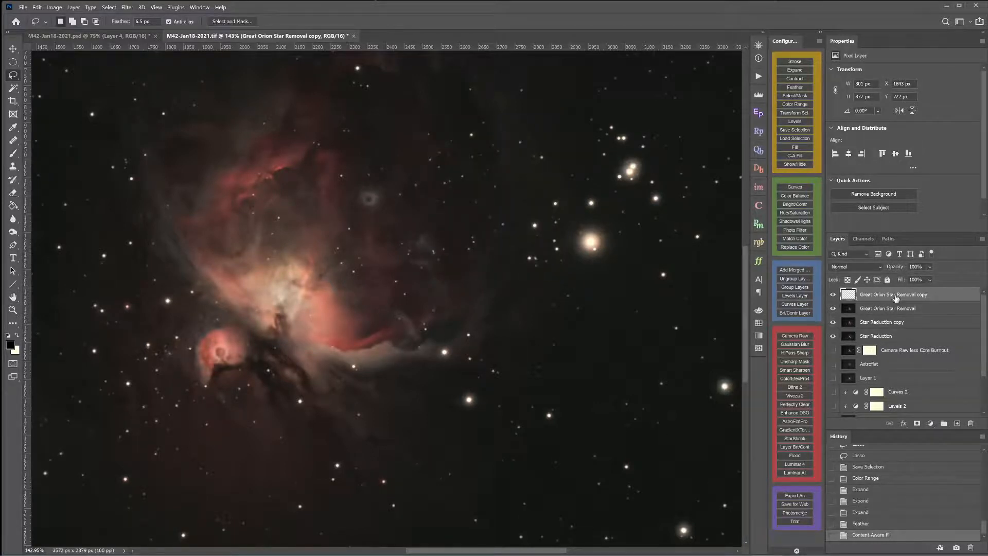
# Try varying the fill opacity of the Content-Aware Fill layer and inspect the filled stars near the nebula core up close
pyautogui.click(930, 279)
pyautogui.moveTo(928, 291); pyautogui.dragTo(928, 291)
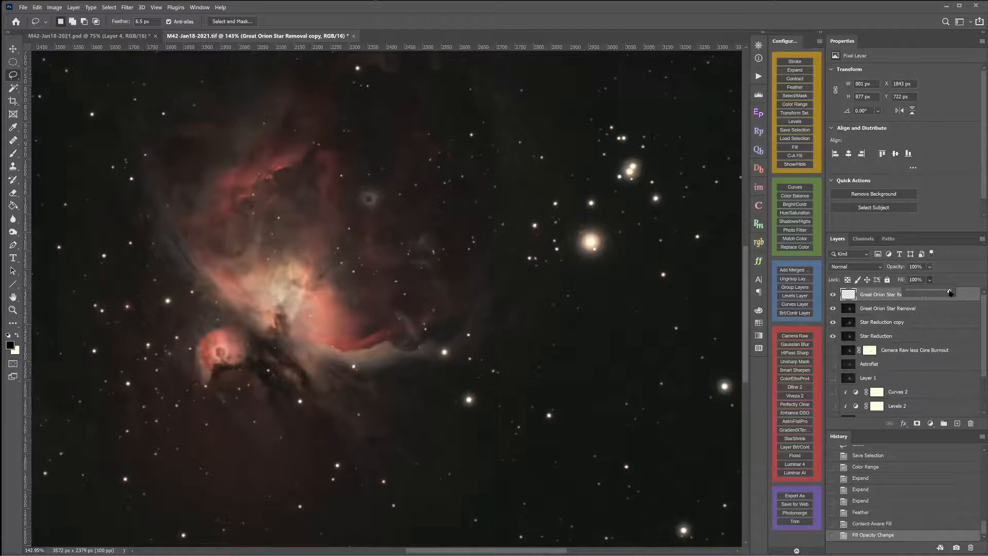
pyautogui.moveTo(957, 292)
pyautogui.mouseDown()
pyautogui.moveTo(935, 292)
pyautogui.moveTo(956, 290)
pyautogui.mouseUp()
pyautogui.moveTo(950, 291)
pyautogui.mouseDown()
pyautogui.moveTo(930, 297)
pyautogui.moveTo(956, 291)
pyautogui.mouseUp()
pyautogui.scroll(8, 314, 233)
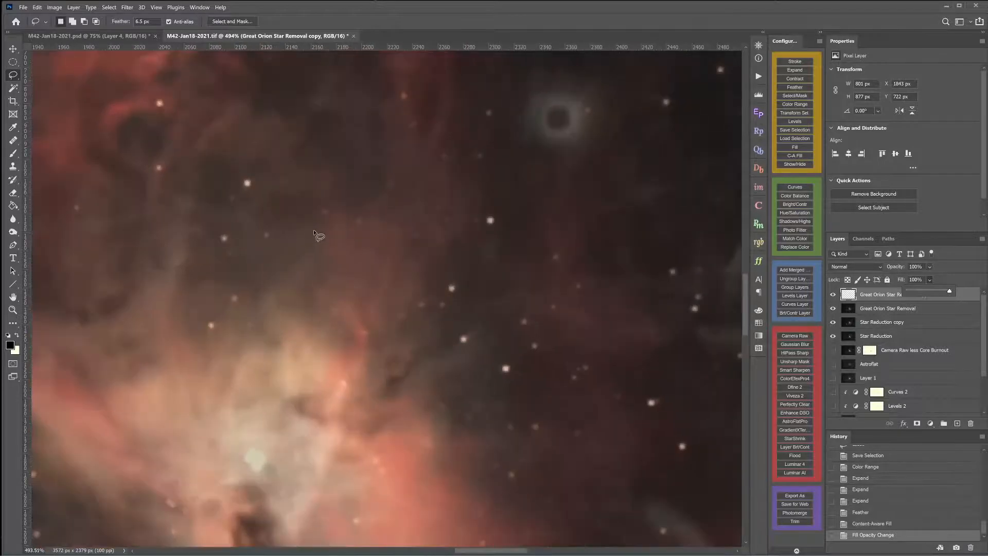
pyautogui.scroll(-1, 361, 241)
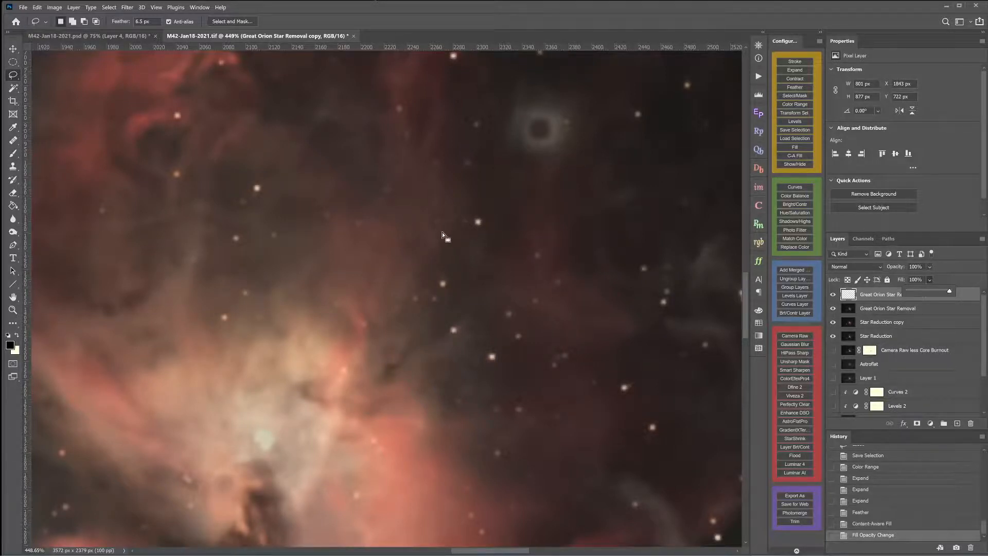
# Revert the image to the feathered selection state before the Content-Aware Fill, comparing both states
pyautogui.click(871, 524)
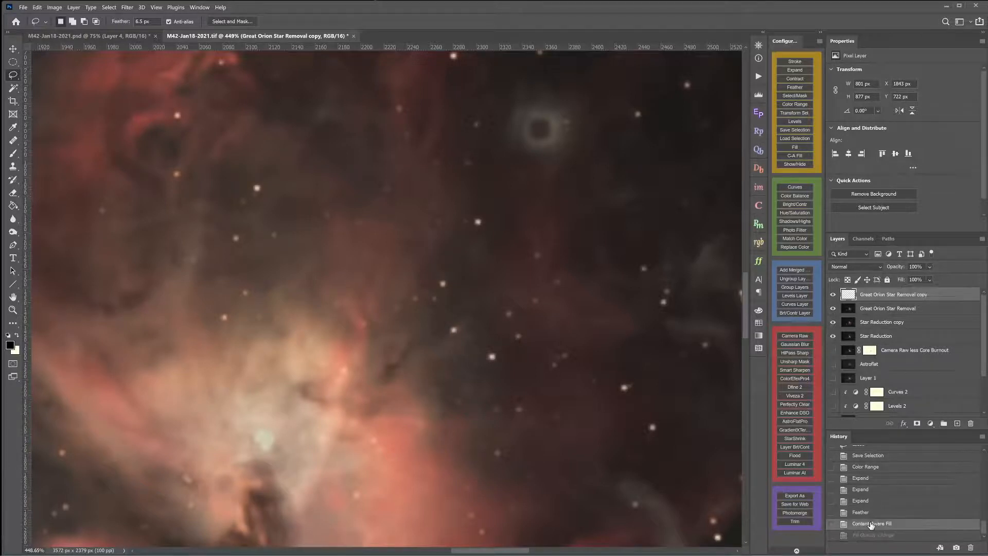
pyautogui.click(863, 512)
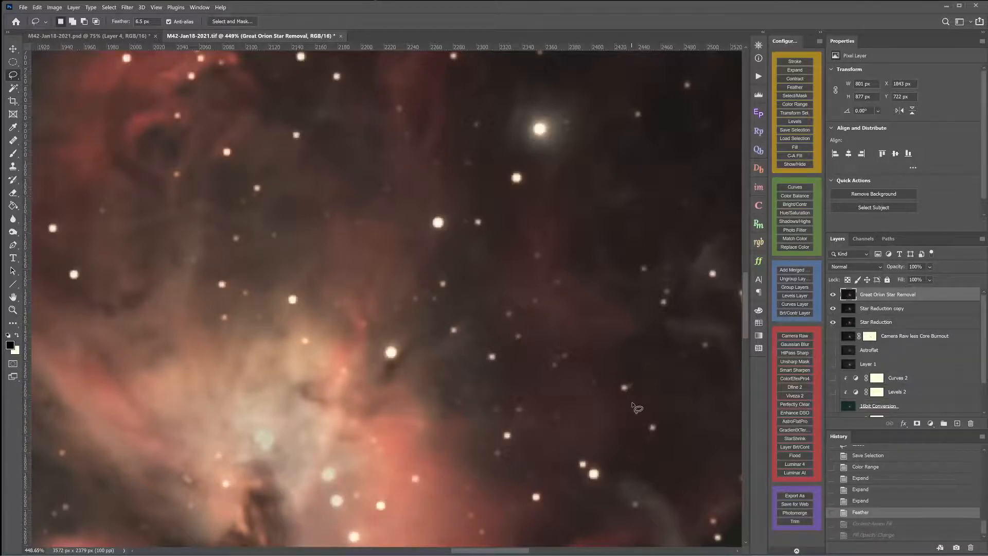
pyautogui.scroll(-3, 302, 152)
pyautogui.scroll(-2, 303, 152)
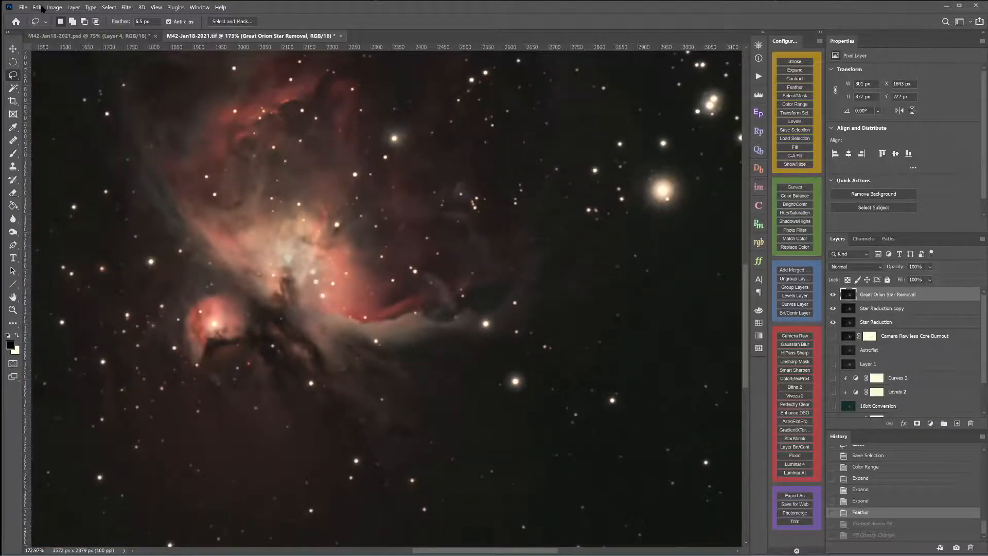
pyautogui.click(861, 524)
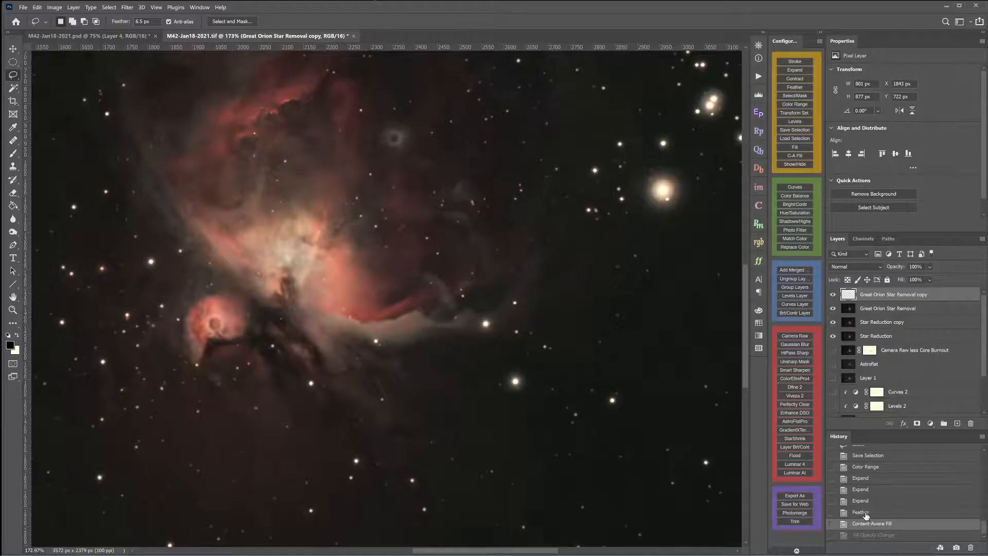
pyautogui.click(860, 513)
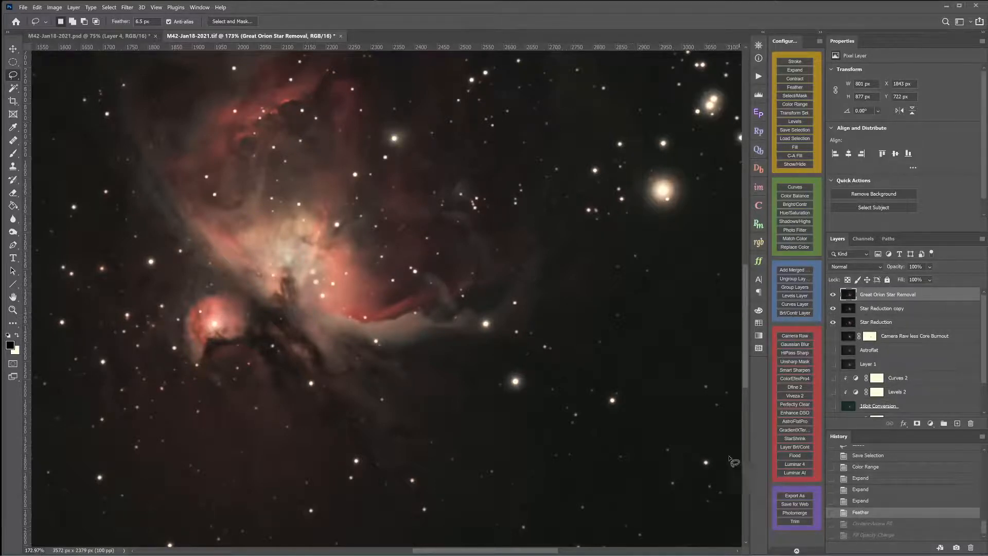
# Show the selection outlines and subtract the bright haloed star beside the nebula from the star selection with the Lasso tool
pyautogui.scroll(-5, 365, 154)
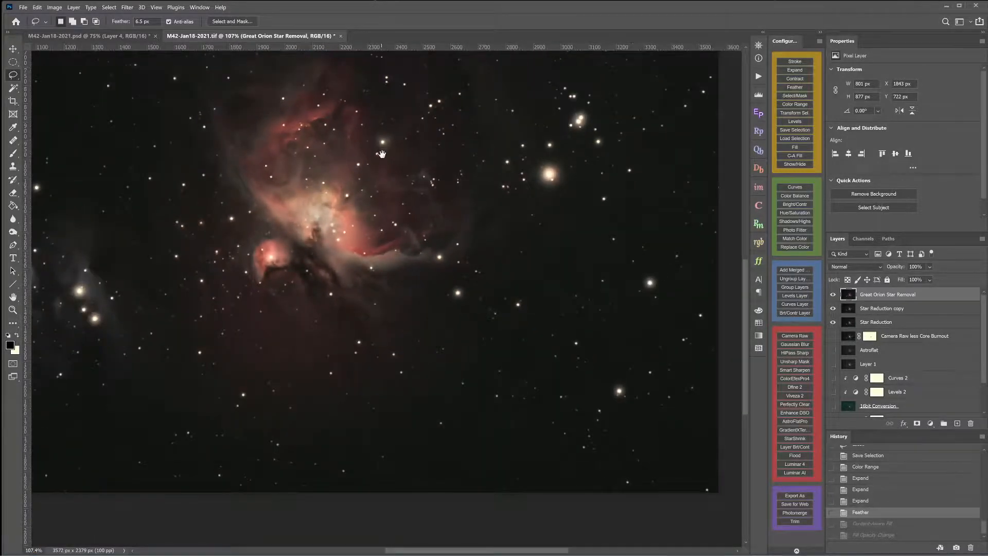
pyautogui.moveTo(367, 158); pyautogui.dragTo(435, 263)
pyautogui.scroll(6, 429, 258)
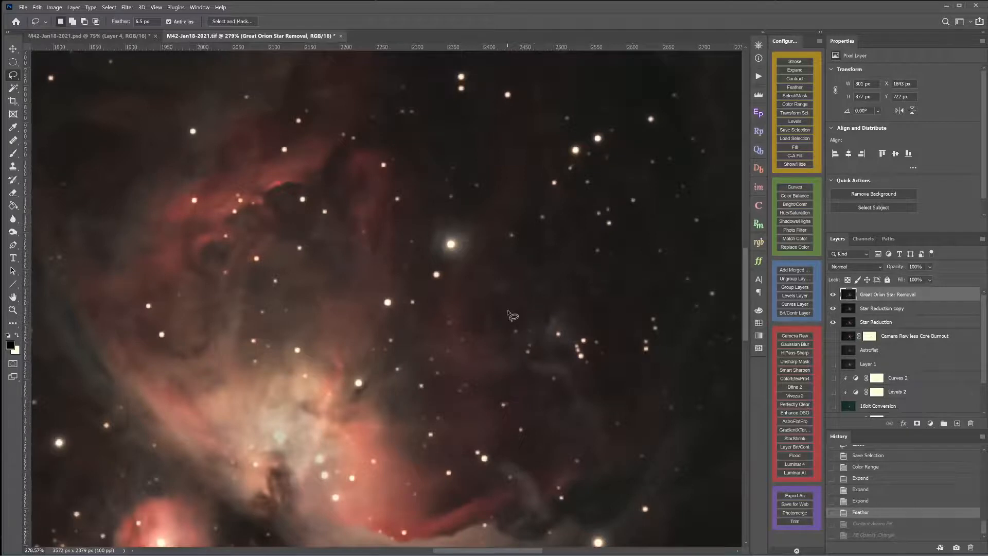
pyautogui.hotkey('ctrl', 'h')
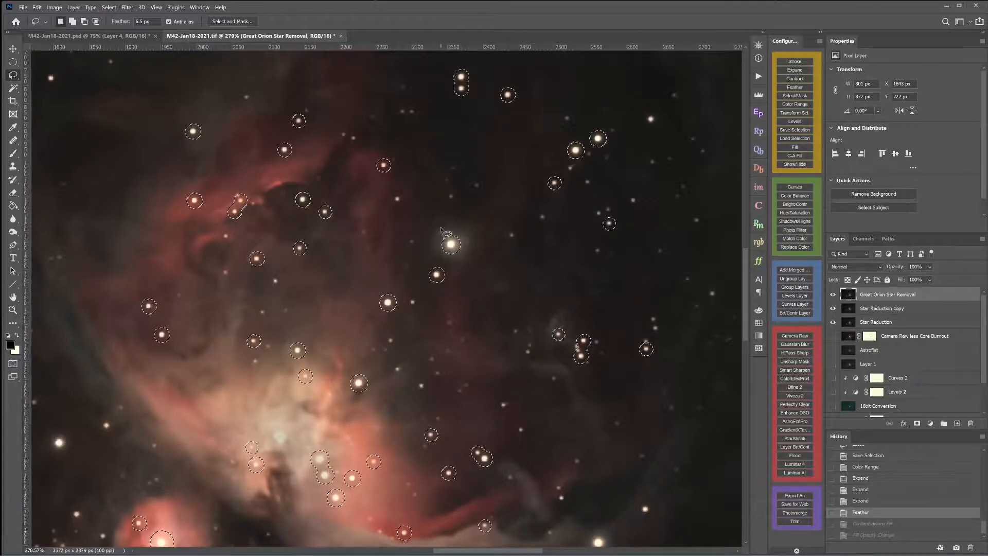
pyautogui.moveTo(442, 226)
pyautogui.mouseDown()
pyautogui.moveTo(434, 250)
pyautogui.moveTo(453, 266)
pyautogui.moveTo(466, 228)
pyautogui.moveTo(453, 225)
pyautogui.mouseUp()
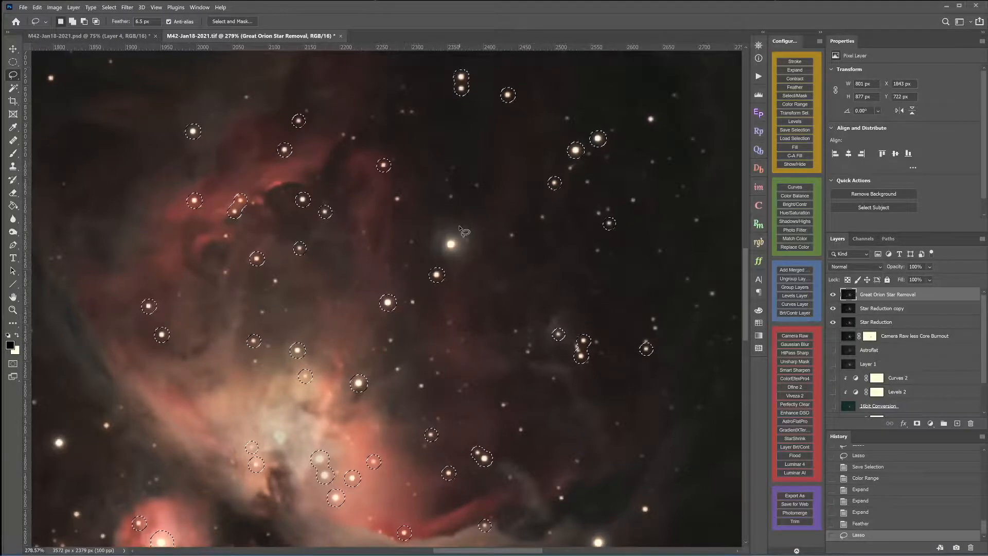
# Subtract the two close star pairs and the lone star above the nebula from the star selection with the Lasso tool
pyautogui.scroll(-3, 460, 227)
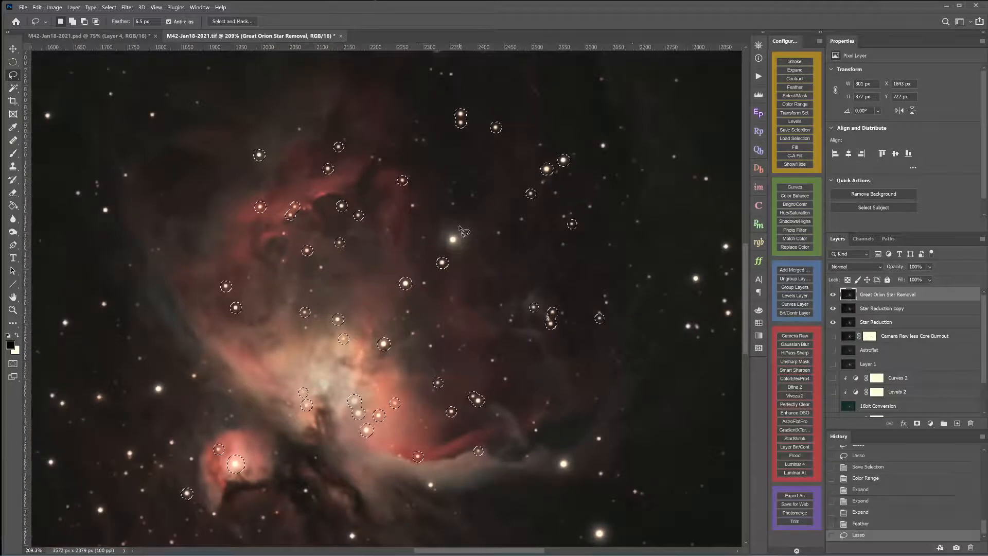
pyautogui.scroll(-2, 460, 227)
pyautogui.scroll(-2, 479, 249)
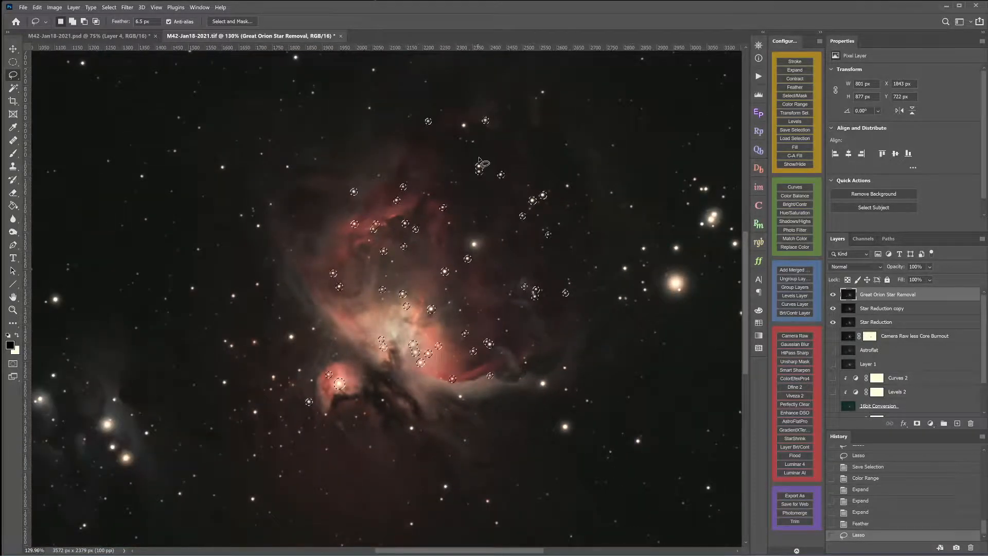
pyautogui.moveTo(478, 156)
pyautogui.mouseDown()
pyautogui.moveTo(477, 179)
pyautogui.moveTo(484, 163)
pyautogui.mouseUp()
pyautogui.moveTo(544, 186)
pyautogui.mouseDown()
pyautogui.moveTo(519, 223)
pyautogui.moveTo(555, 195)
pyautogui.mouseUp()
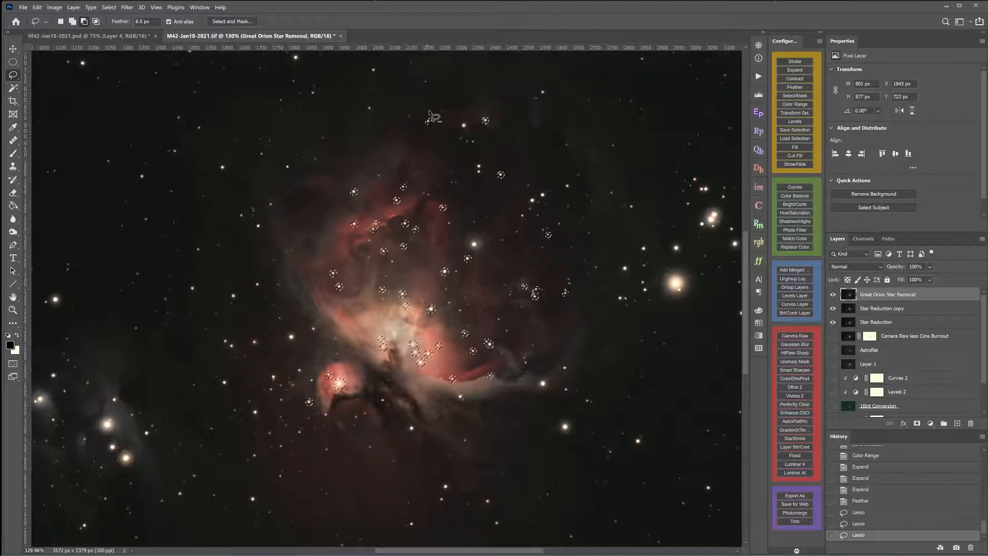
pyautogui.moveTo(430, 114)
pyautogui.mouseDown()
pyautogui.moveTo(431, 131)
pyautogui.moveTo(433, 117)
pyautogui.mouseUp()
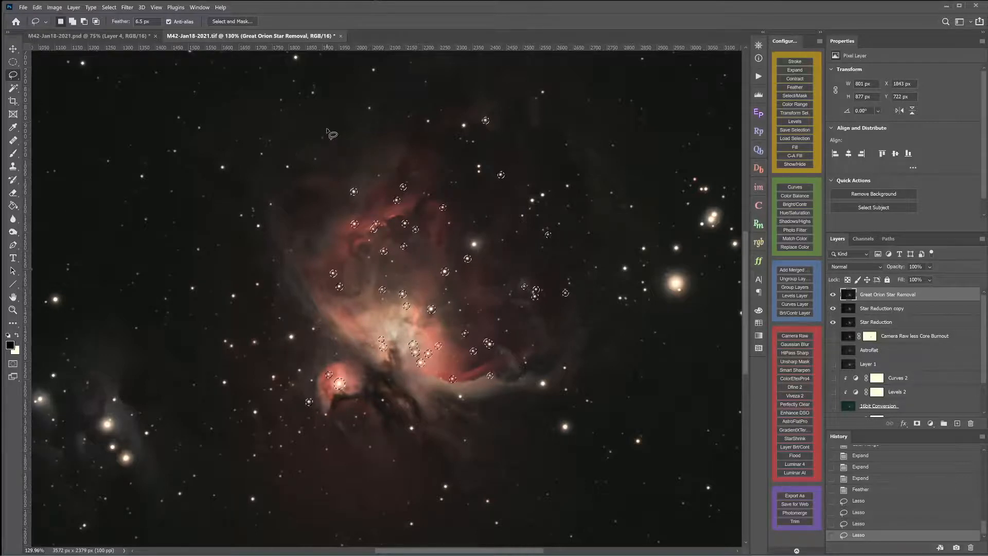
# Expand the remaining star selection by 2 pixels
pyautogui.click(113, 7)
pyautogui.moveTo(162, 135)
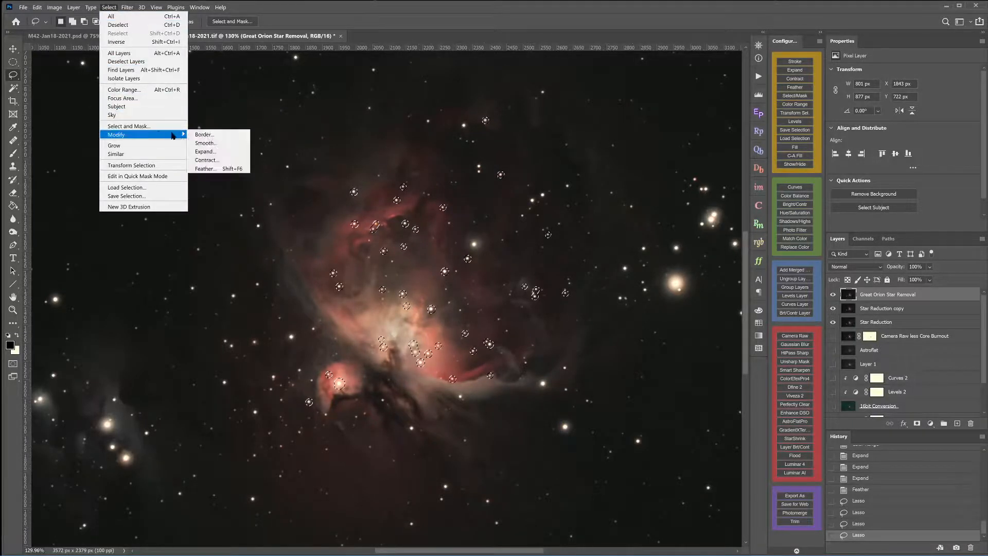
pyautogui.click(205, 151)
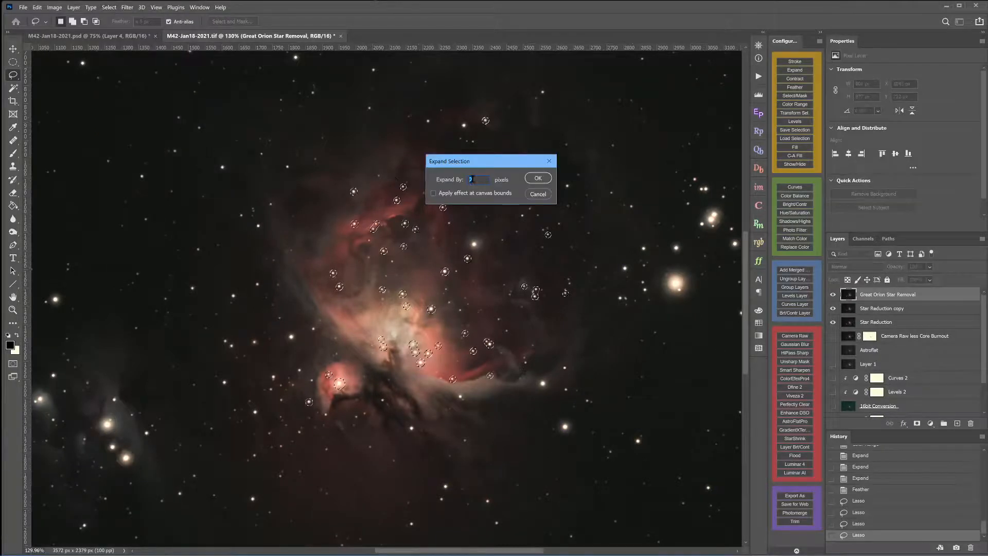
pyautogui.click(535, 179)
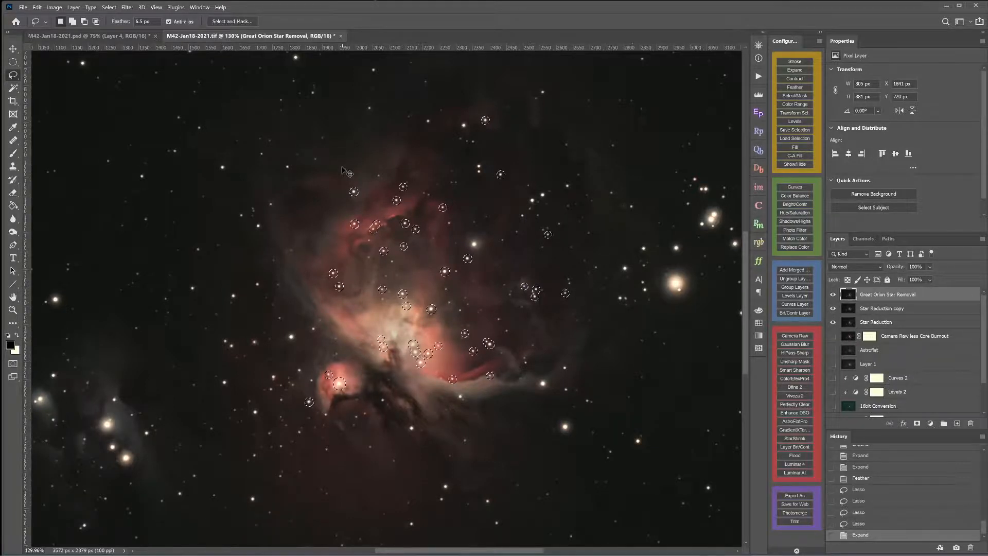
# Hide the selection outlines and fill the selected stars with Content-Aware contents, using Color Adaptation, Normal mode and 100% opacity
pyautogui.hotkey('ctrl', 'h')
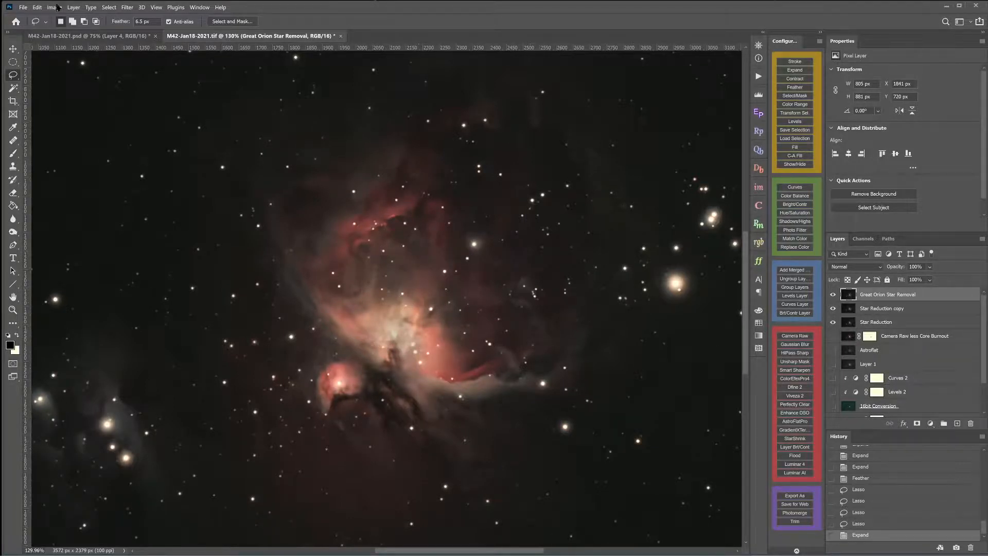
pyautogui.click(37, 7)
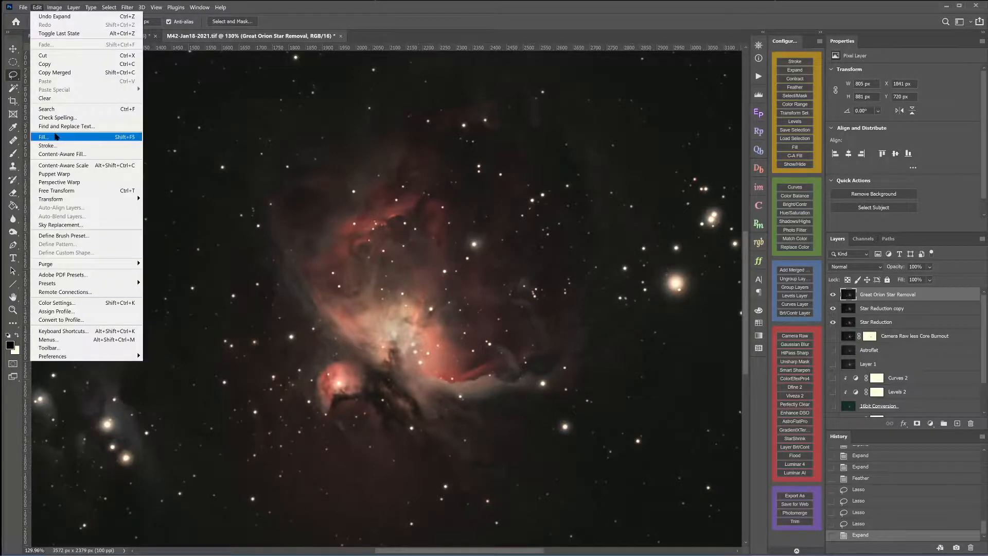
pyautogui.click(47, 136)
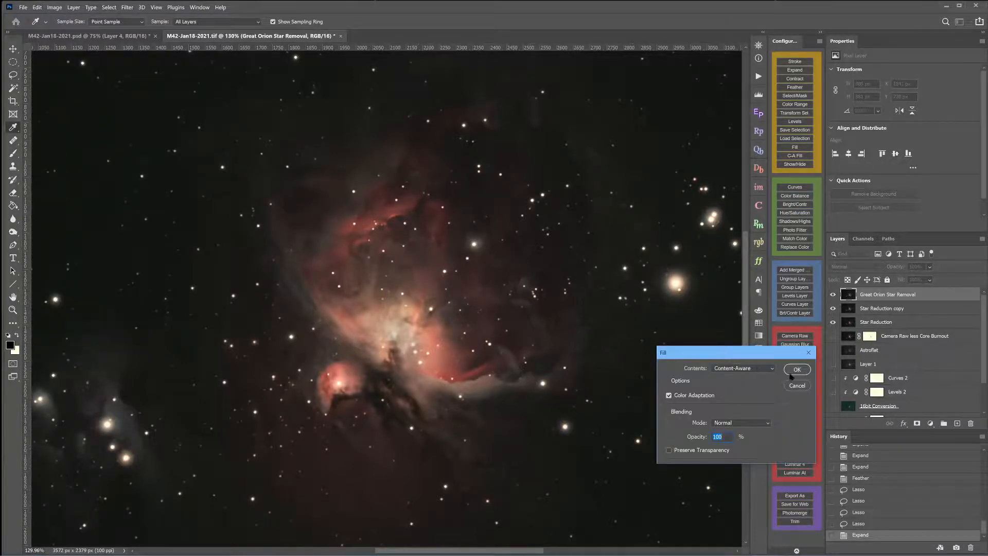
pyautogui.click(793, 370)
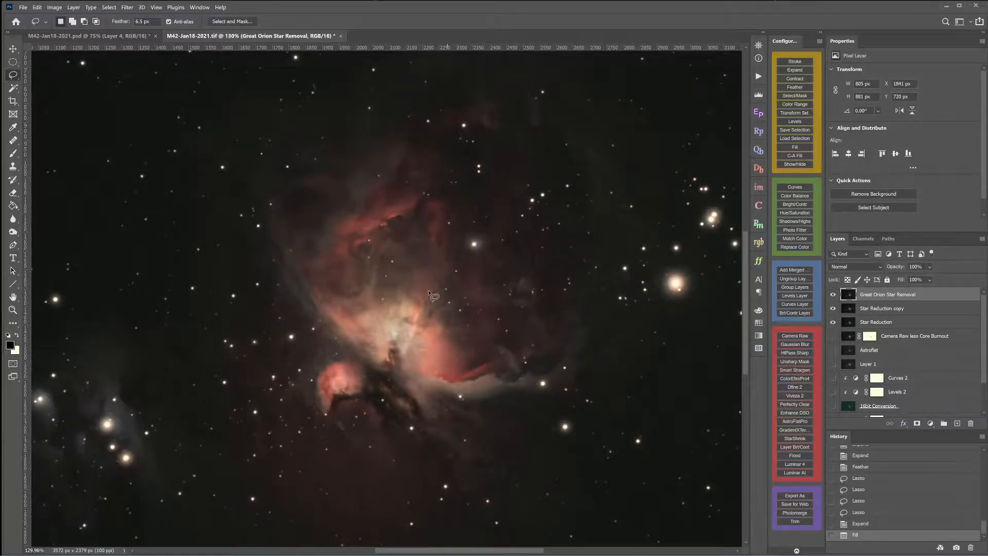
# Examine the nebula up close and as a whole, comparing it with and without the Great Orion Star Removal layer
pyautogui.scroll(10, 429, 297)
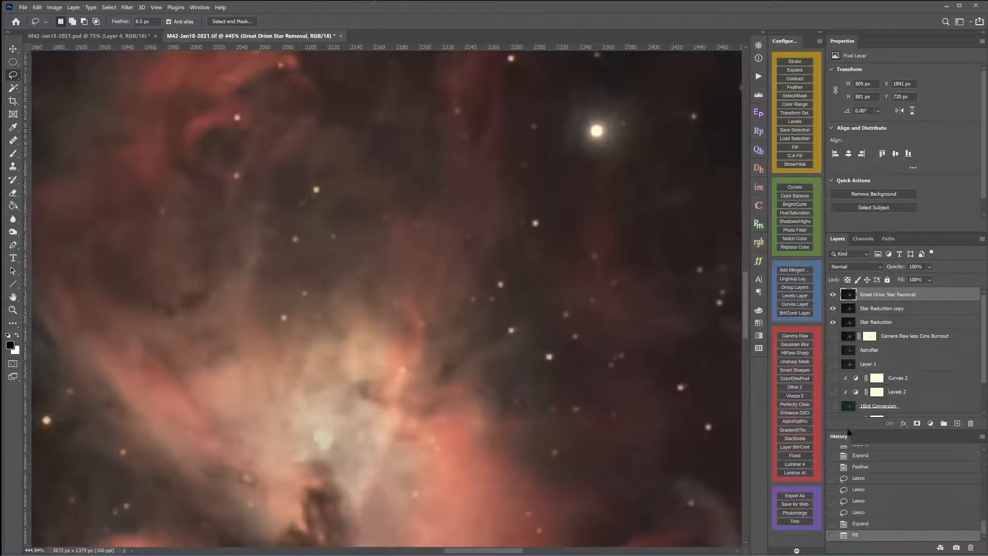
pyautogui.click(833, 294)
pyautogui.click(834, 295)
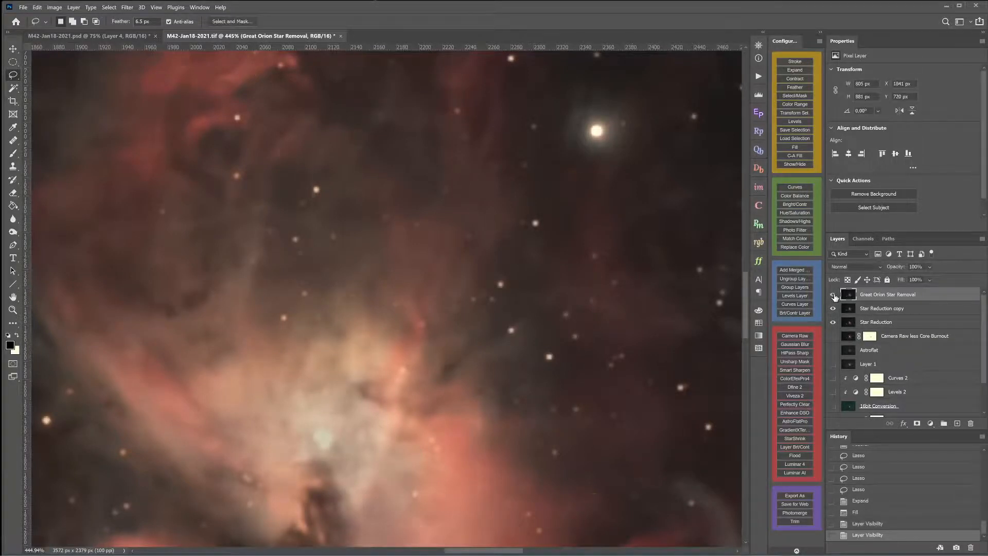
pyautogui.click(834, 296)
pyautogui.click(834, 295)
pyautogui.scroll(-8, 545, 322)
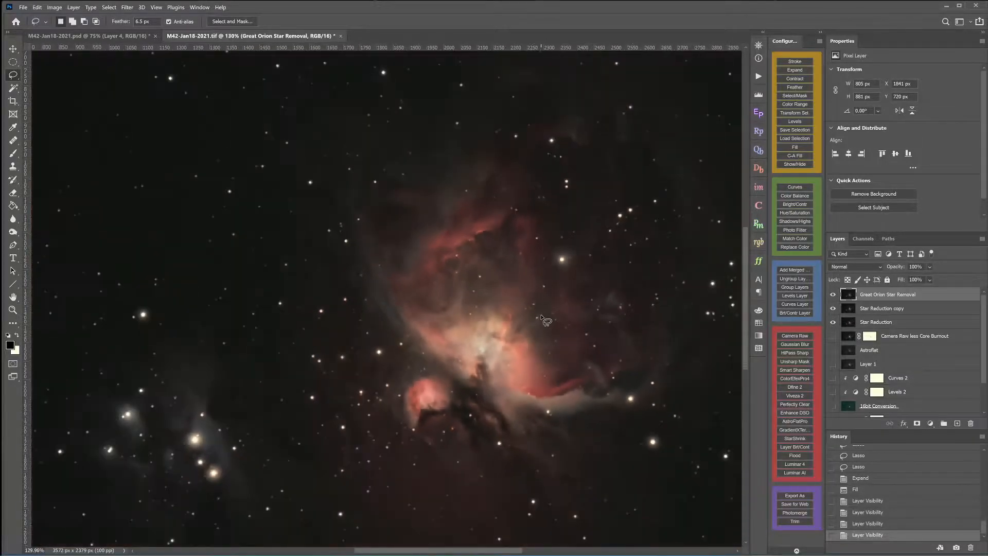
pyautogui.scroll(-2, 545, 320)
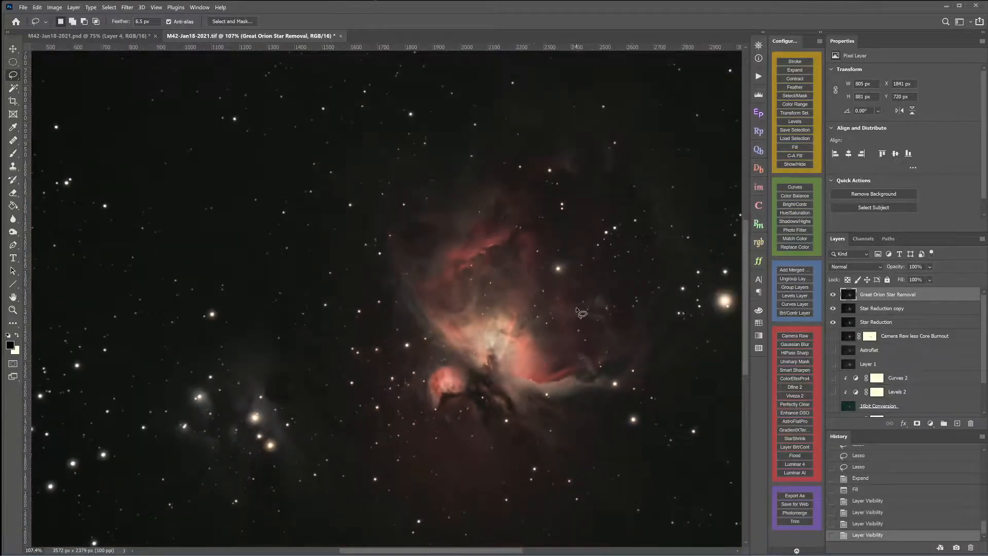
pyautogui.click(833, 295)
pyautogui.click(832, 295)
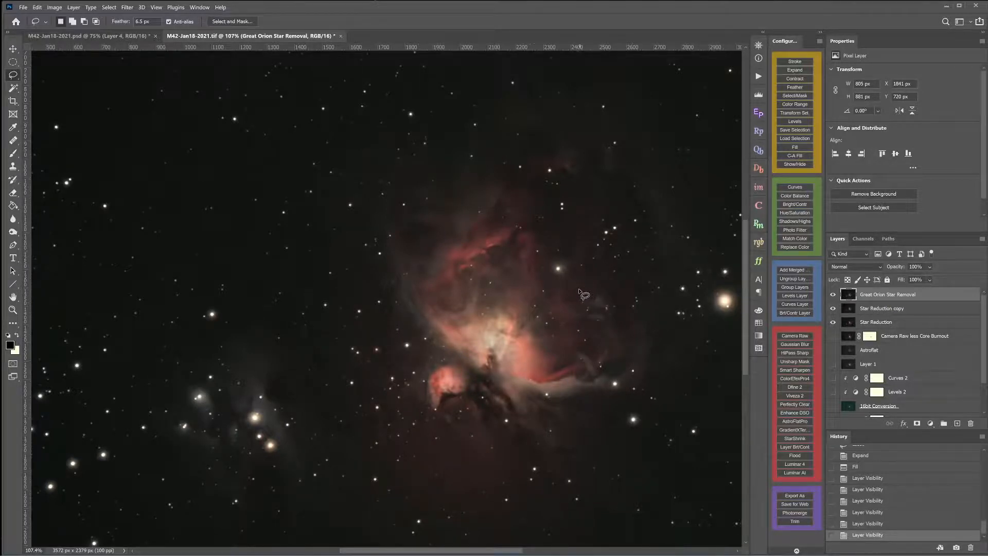
pyautogui.scroll(-1, 483, 303)
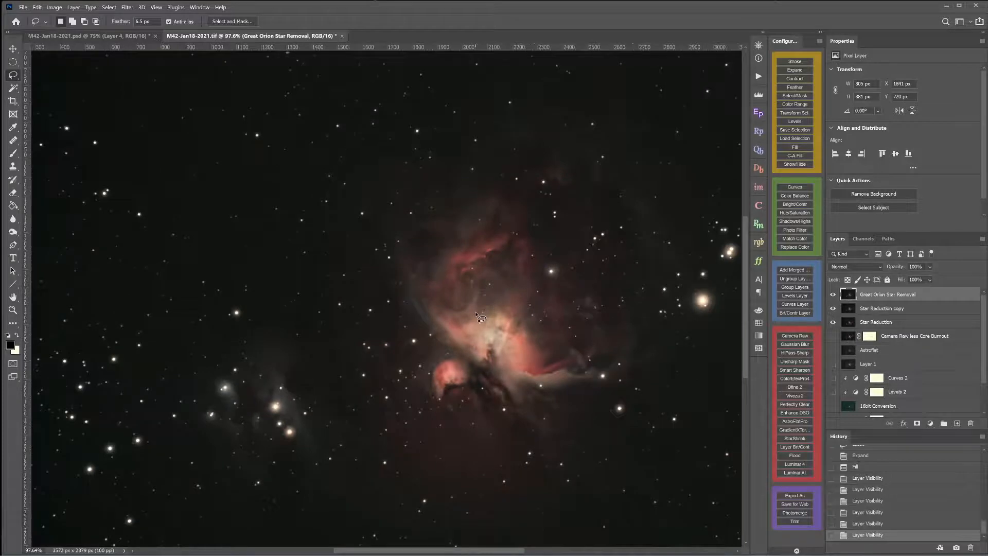
pyautogui.scroll(5, 511, 321)
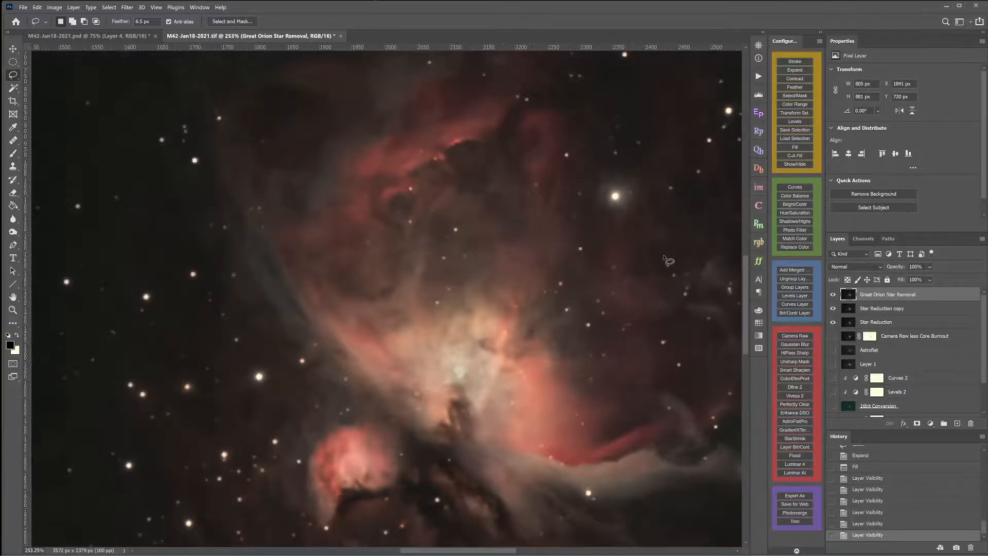
pyautogui.scroll(-2, 438, 241)
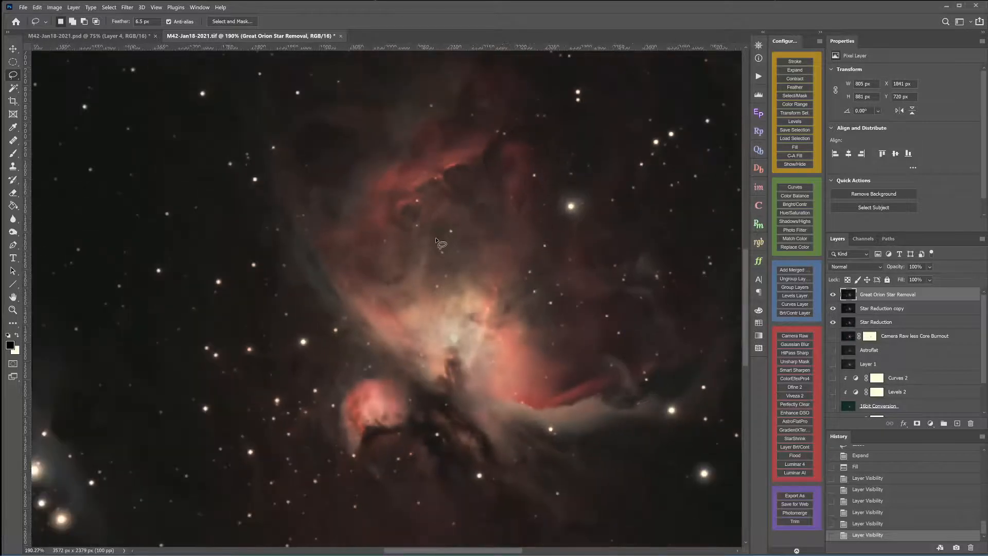
# Duplicate the Great Orion Star Removal layer and rename the duplicate Dust & Scratches
pyautogui.scroll(-2, 438, 242)
pyautogui.rightClick(890, 299)
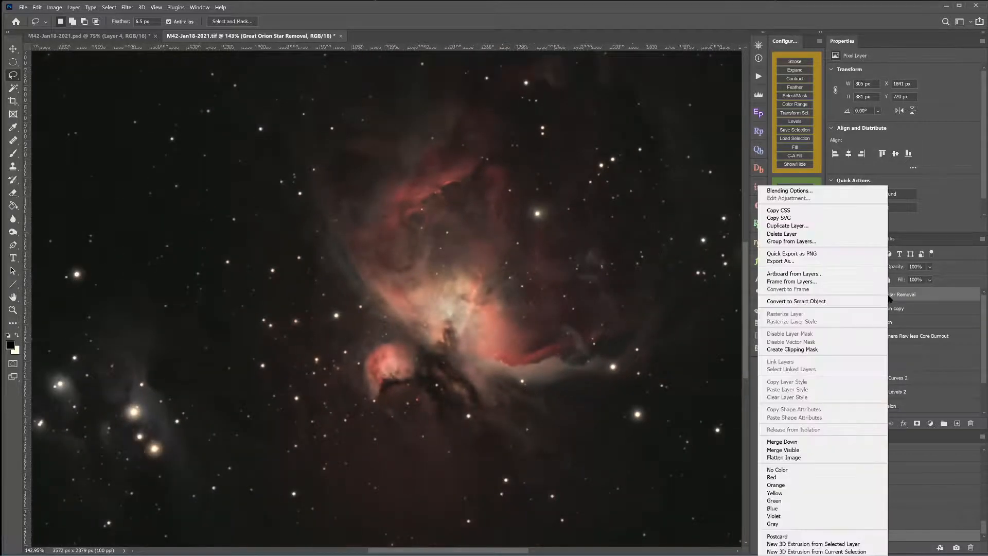
pyautogui.click(786, 227)
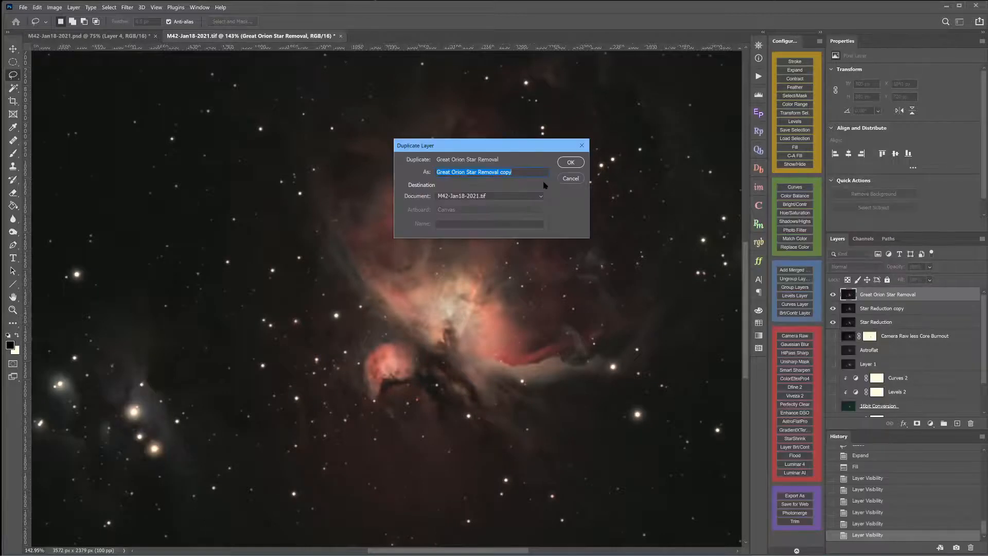
pyautogui.click(568, 165)
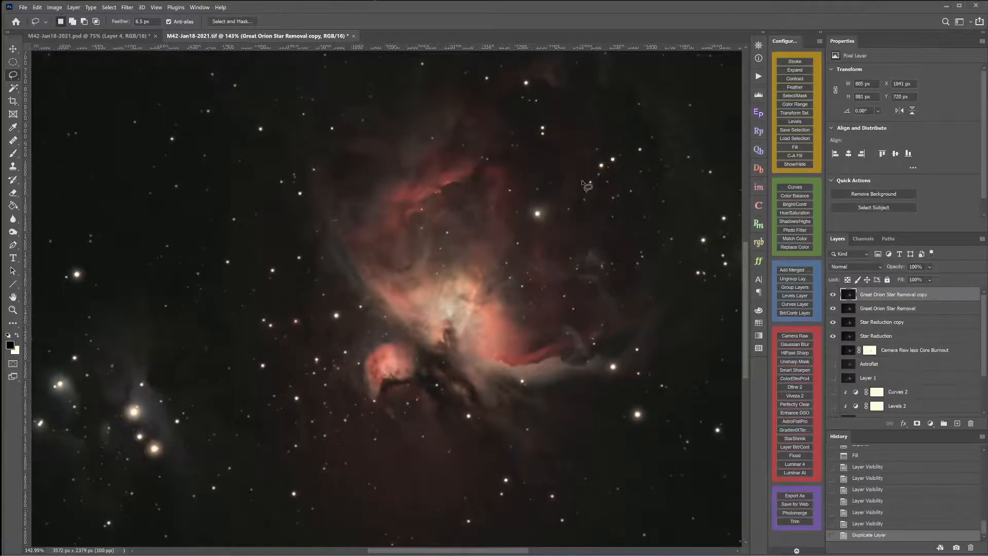
pyautogui.doubleClick(887, 294)
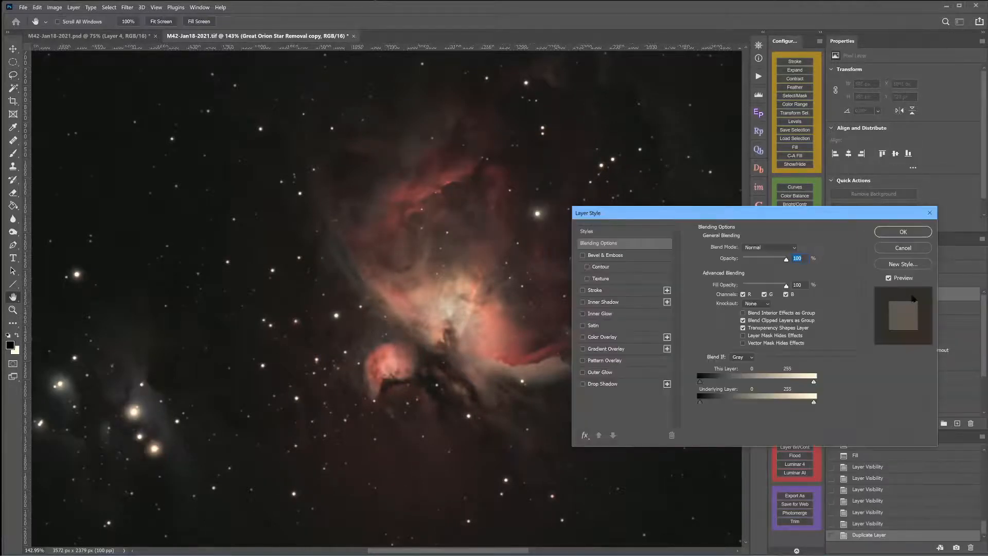
pyautogui.click(901, 248)
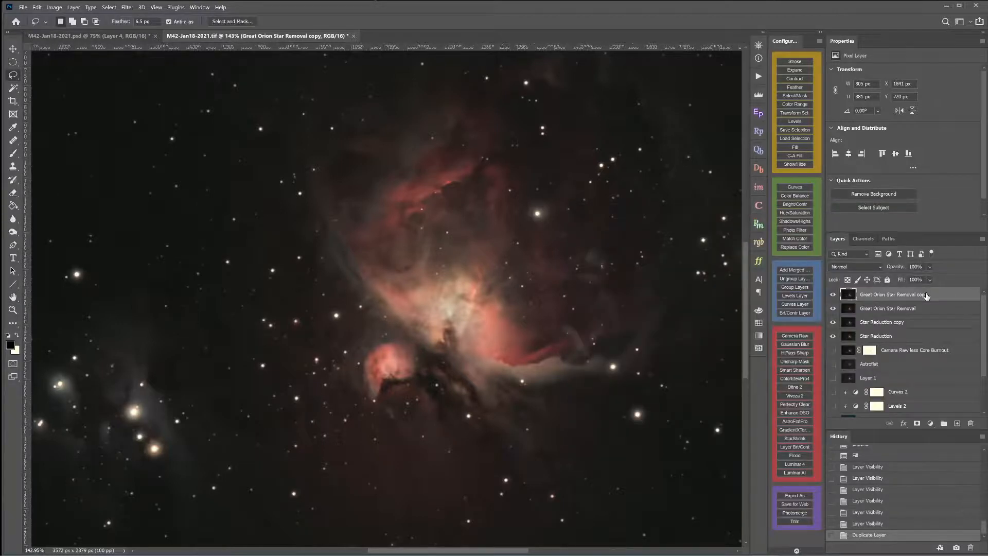
pyautogui.doubleClick(922, 294)
pyautogui.write('Dust & Scratches')
pyautogui.press('Return')
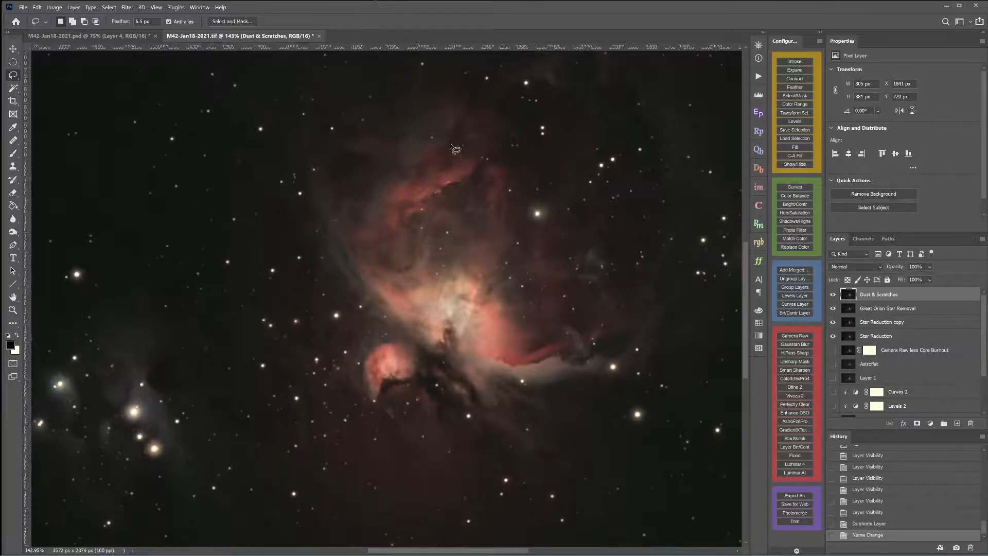
# Outline the upper and right-hand nebula with the Lasso tool, skirting the bright star, and hide the selection outline
pyautogui.moveTo(474, 112)
pyautogui.mouseDown()
pyautogui.moveTo(399, 167)
pyautogui.moveTo(377, 236)
pyautogui.moveTo(392, 269)
pyautogui.moveTo(469, 288)
pyautogui.moveTo(515, 354)
pyautogui.moveTo(557, 354)
pyautogui.moveTo(618, 330)
pyautogui.moveTo(645, 305)
pyautogui.moveTo(654, 240)
pyautogui.moveTo(570, 247)
pyautogui.moveTo(525, 222)
pyautogui.moveTo(535, 196)
pyautogui.moveTo(564, 192)
pyautogui.moveTo(505, 162)
pyautogui.moveTo(478, 111)
pyautogui.mouseUp()
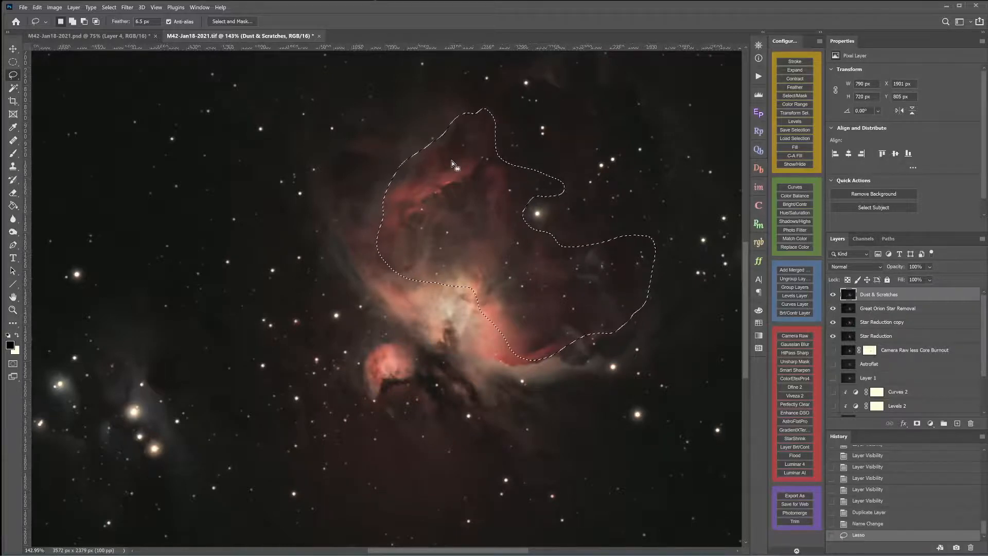
pyautogui.hotkey('ctrl', 'h')
# Apply the Dust & Scratches filter to the selected nebula area, adjusting radius and threshold so the small stars vanish
pyautogui.click(109, 7)
pyautogui.moveTo(127, 7)
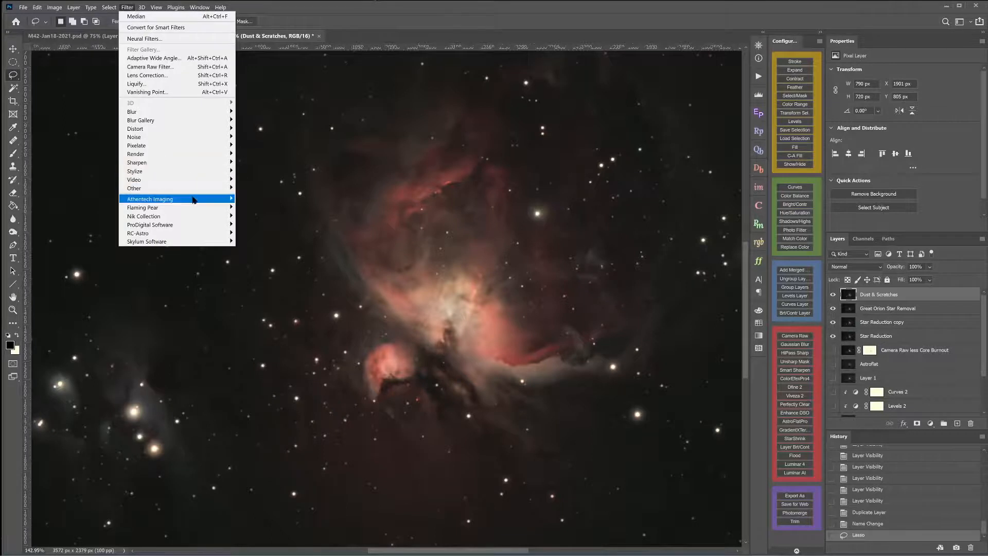
pyautogui.moveTo(199, 200)
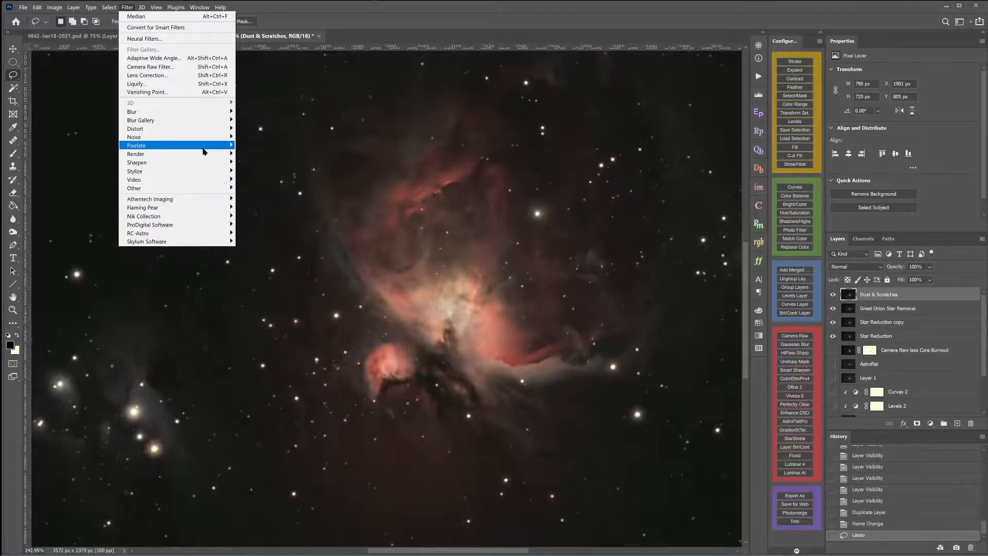
pyautogui.moveTo(209, 145)
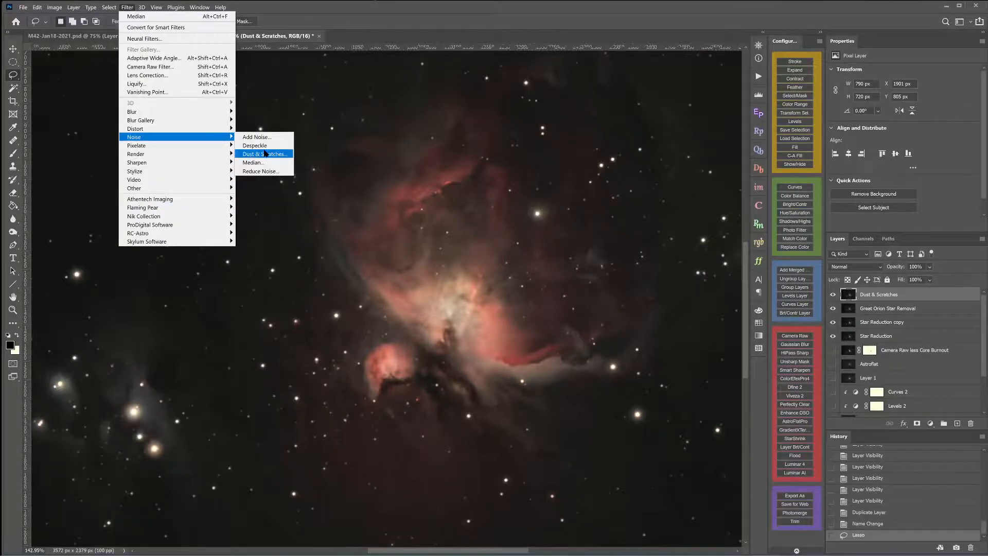
pyautogui.click(265, 154)
pyautogui.moveTo(490, 126); pyautogui.dragTo(153, 296)
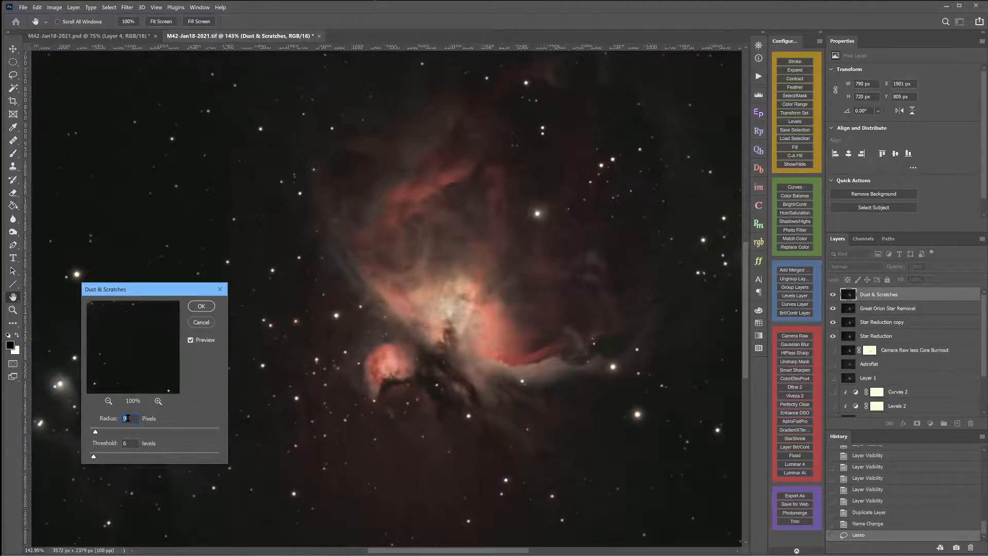
pyautogui.moveTo(96, 432); pyautogui.dragTo(89, 433)
pyautogui.press('Down')
pyautogui.press('Down')
pyautogui.press('Down')
pyautogui.moveTo(93, 456)
pyautogui.mouseDown()
pyautogui.moveTo(122, 456)
pyautogui.moveTo(94, 457)
pyautogui.mouseUp()
pyautogui.click(202, 307)
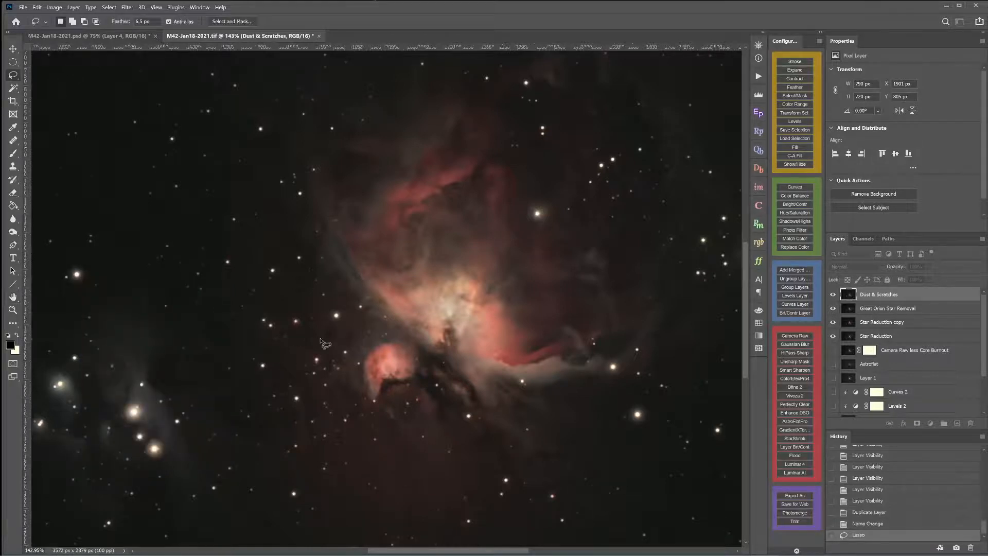
# Set the Spot Healing Brush to 10 px and heal the small spot to the lower left of the nebula's core
pyautogui.scroll(1, 212, 278)
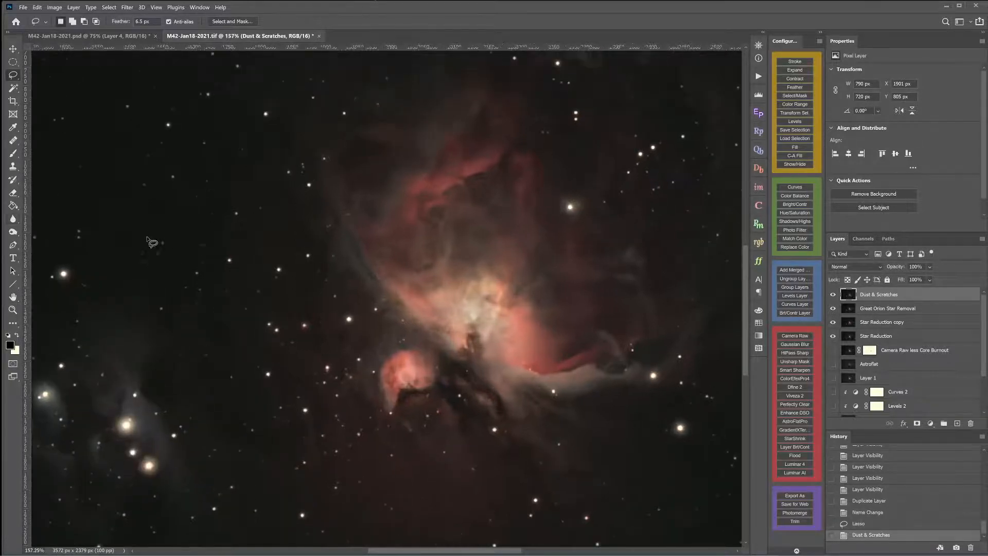
pyautogui.rightClick(14, 141)
pyautogui.click(39, 140)
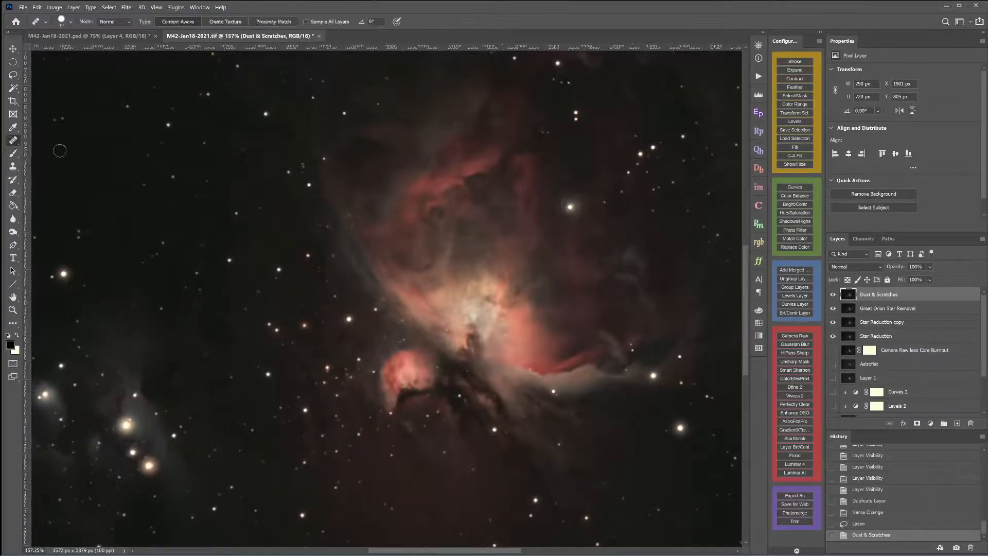
pyautogui.scroll(9, 506, 332)
pyautogui.rightClick(547, 334)
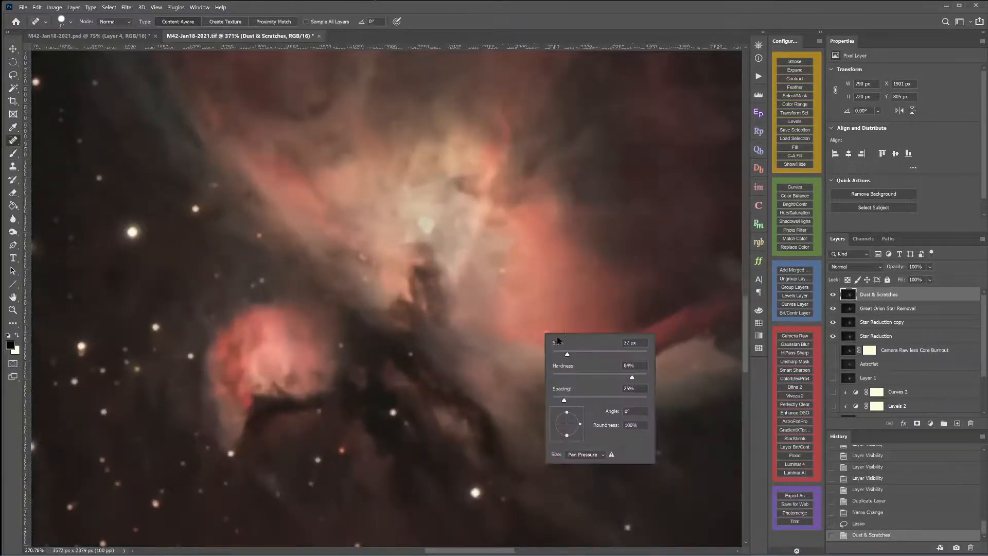
pyautogui.moveTo(567, 354); pyautogui.dragTo(557, 355)
pyautogui.press('Return')
pyautogui.click(365, 281)
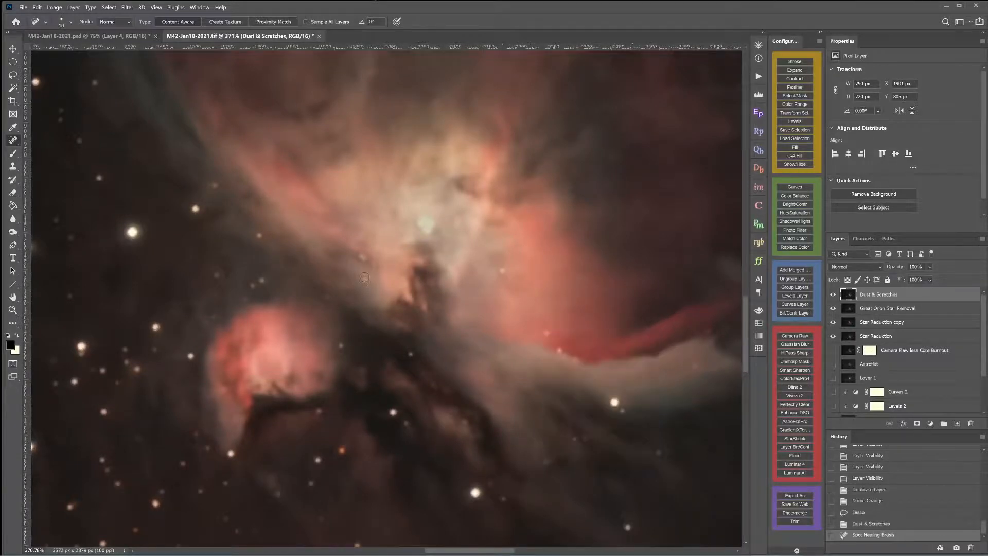
pyautogui.click(365, 278)
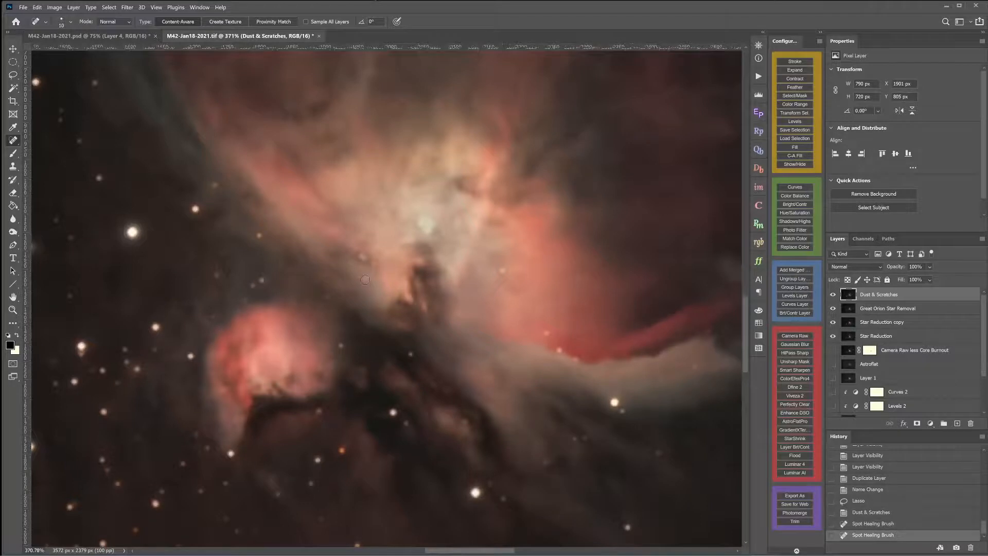
pyautogui.click(366, 281)
# Raise the Spot Healing Brush hardness, clear the selection, and heal the remaining small spots left of the nebula's core
pyautogui.rightClick(524, 311)
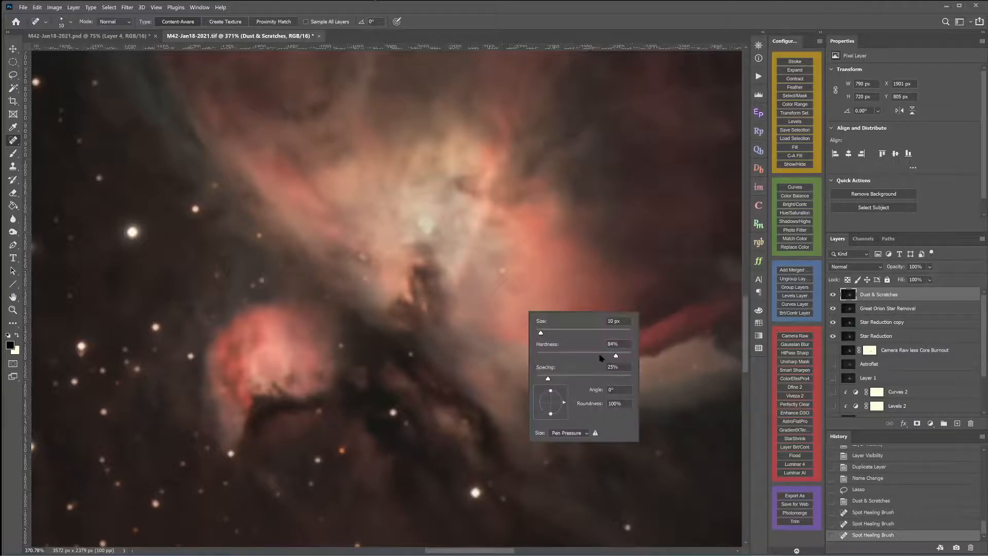
pyautogui.moveTo(614, 356); pyautogui.dragTo(638, 357)
pyautogui.press('Return')
pyautogui.hotkey('ctrl', 'd')
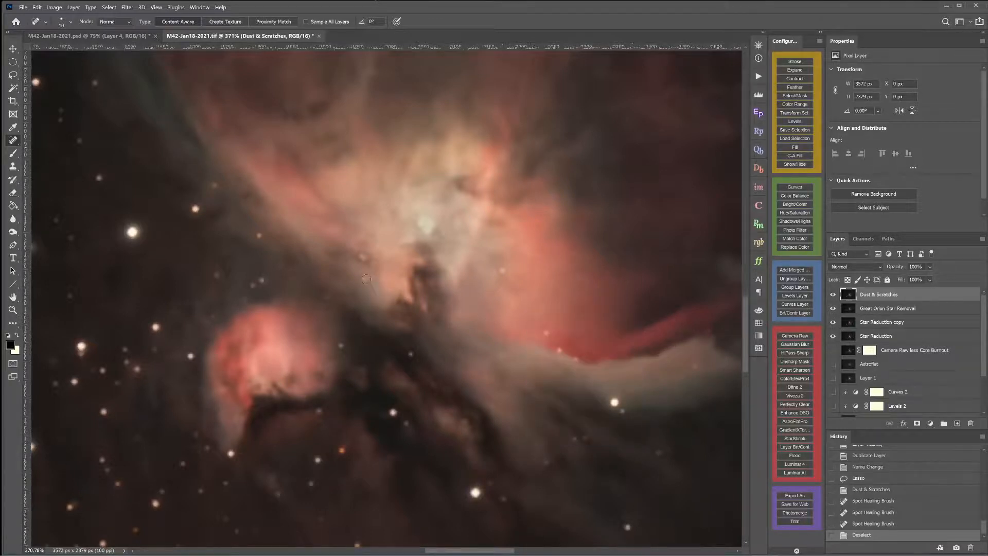
pyautogui.click(367, 284)
pyautogui.click(361, 257)
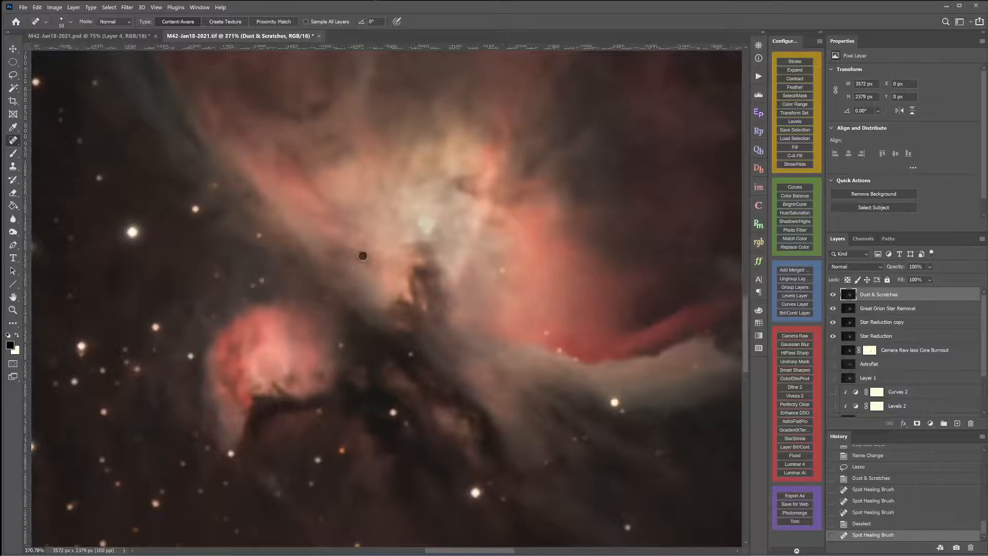
pyautogui.click(364, 257)
pyautogui.click(369, 261)
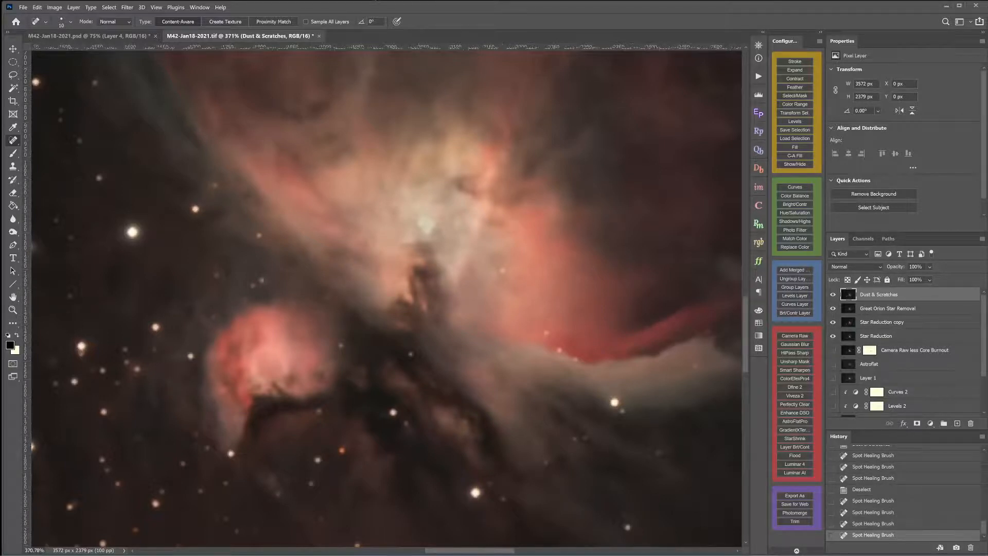
# Heal the small stars along the nebula's lower red edge and beside the round red nebula with the Spot Healing Brush
pyautogui.click(544, 332)
pyautogui.click(547, 331)
pyautogui.click(562, 353)
pyautogui.click(575, 359)
pyautogui.click(342, 347)
pyautogui.click(232, 453)
# Check the upper nebula for leftovers and heal the small stars around the right tip of its lower edge
pyautogui.moveTo(542, 176); pyautogui.dragTo(339, 535)
pyautogui.moveTo(288, 309); pyautogui.dragTo(297, 377)
pyautogui.moveTo(503, 362); pyautogui.dragTo(576, 360)
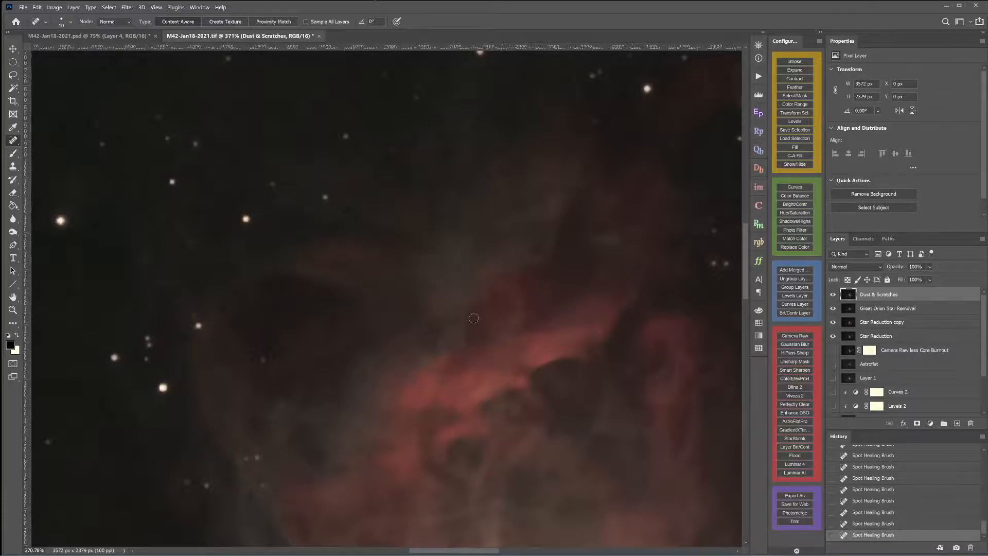
pyautogui.moveTo(550, 398)
pyautogui.mouseDown()
pyautogui.moveTo(322, 331)
pyautogui.moveTo(279, 298)
pyautogui.moveTo(255, 238)
pyautogui.mouseUp()
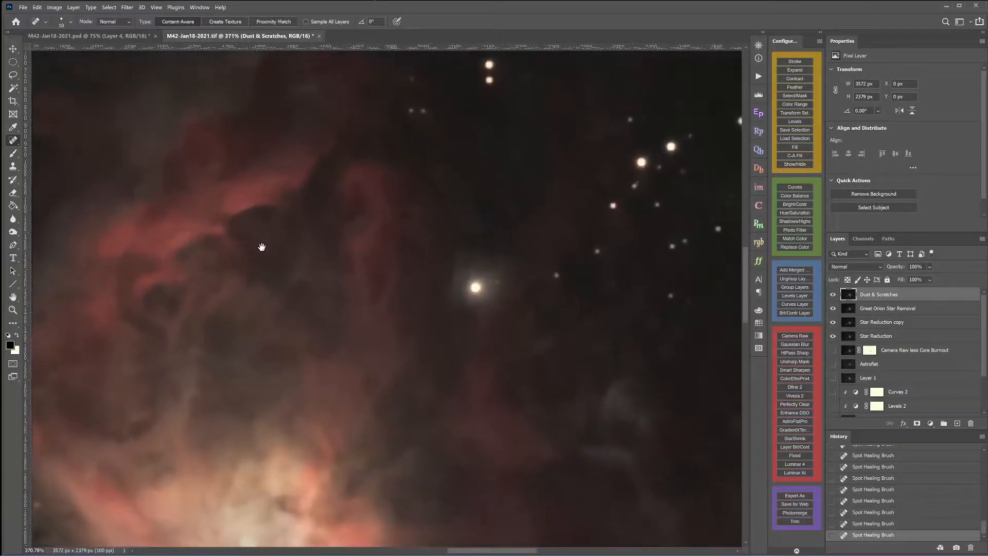
pyautogui.moveTo(592, 393); pyautogui.dragTo(368, 217)
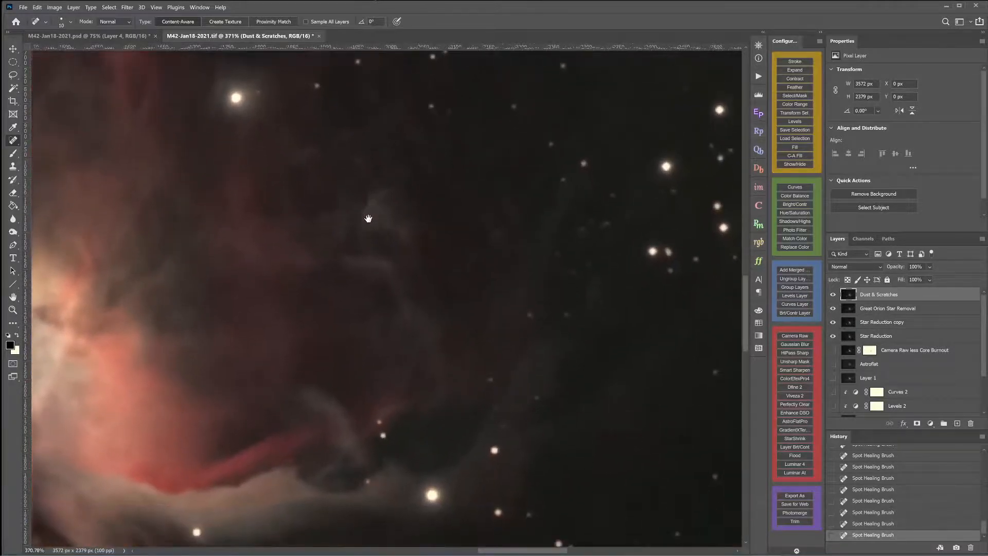
pyautogui.click(381, 422)
pyautogui.click(491, 379)
pyautogui.click(505, 425)
# Sharpen the whole image by running the HiPass Sharp action on the Dust & Scratches layer
pyautogui.scroll(-10, 389, 126)
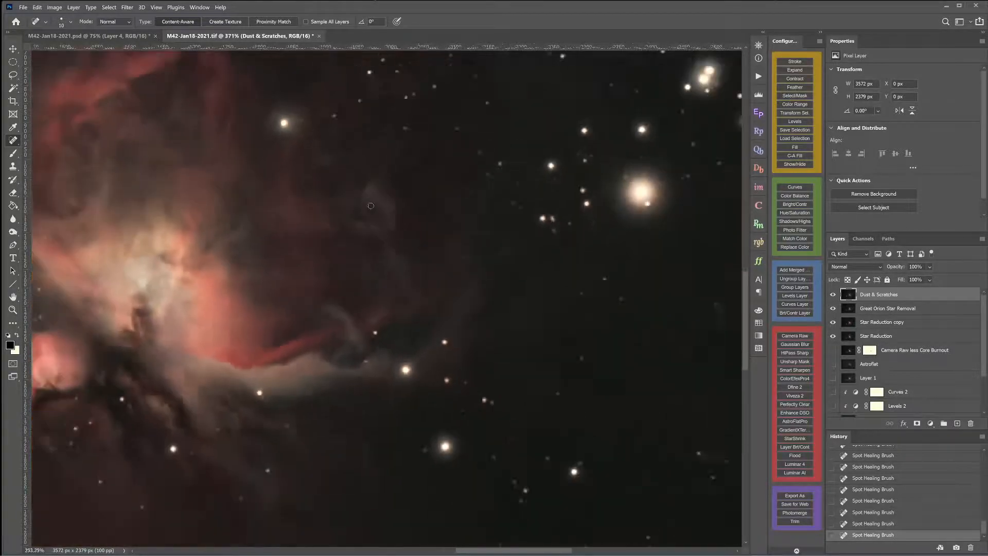
pyautogui.scroll(-3, 379, 264)
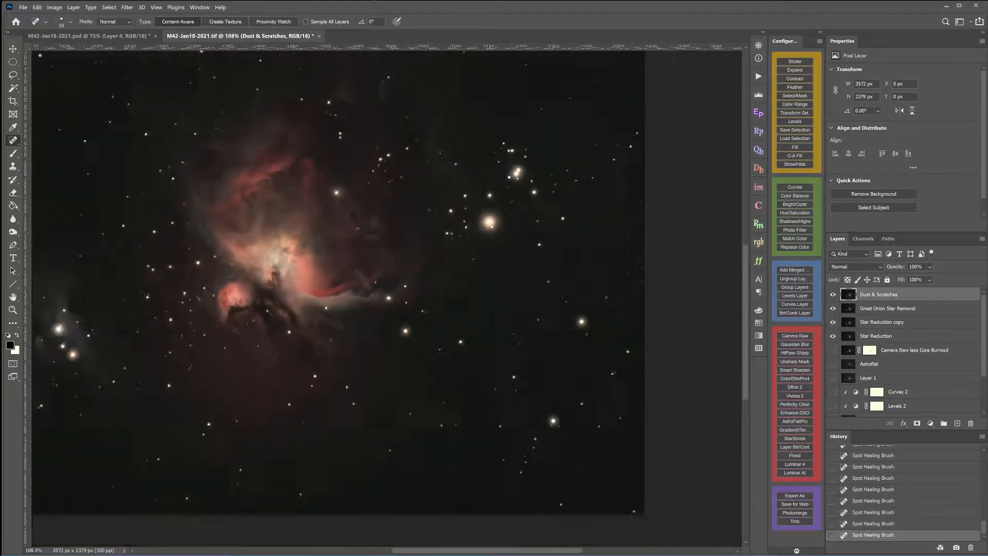
pyautogui.moveTo(294, 215)
pyautogui.mouseDown()
pyautogui.moveTo(419, 330)
pyautogui.moveTo(449, 334)
pyautogui.mouseUp()
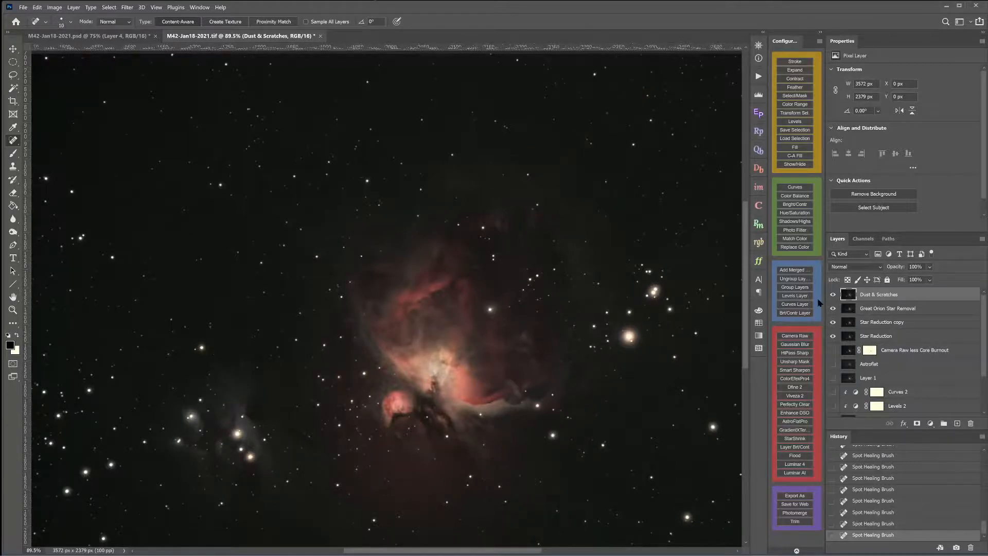
pyautogui.hotkey('ctrl', '0')
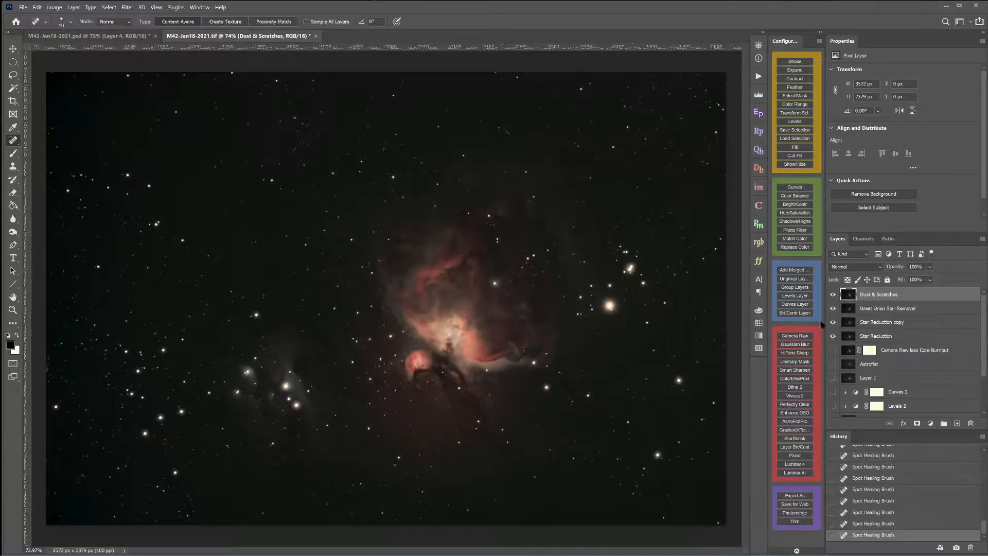
pyautogui.click(788, 355)
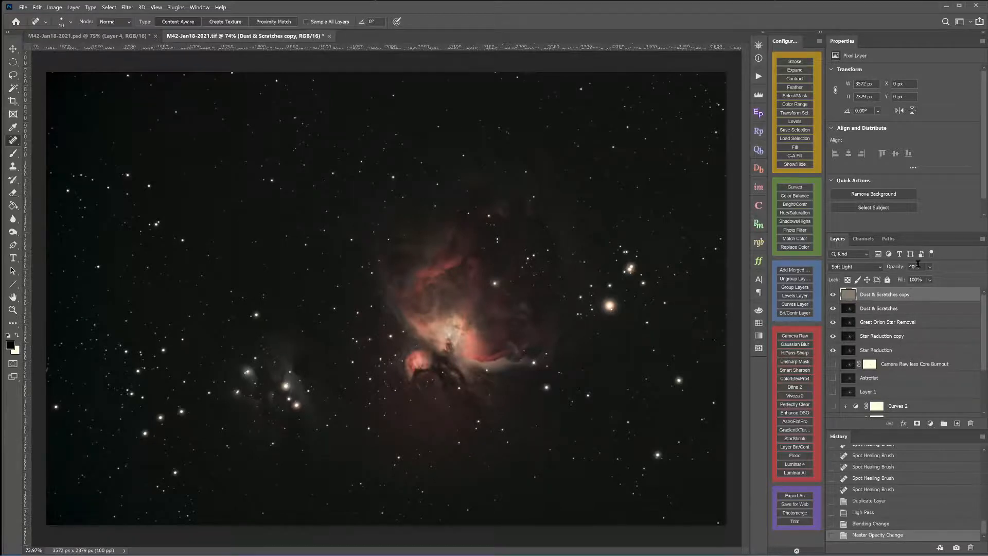
# Compare the image with and without the Soft Light high-pass layer, and raise that layer's opacity to 82%
pyautogui.click(833, 295)
pyautogui.click(833, 295)
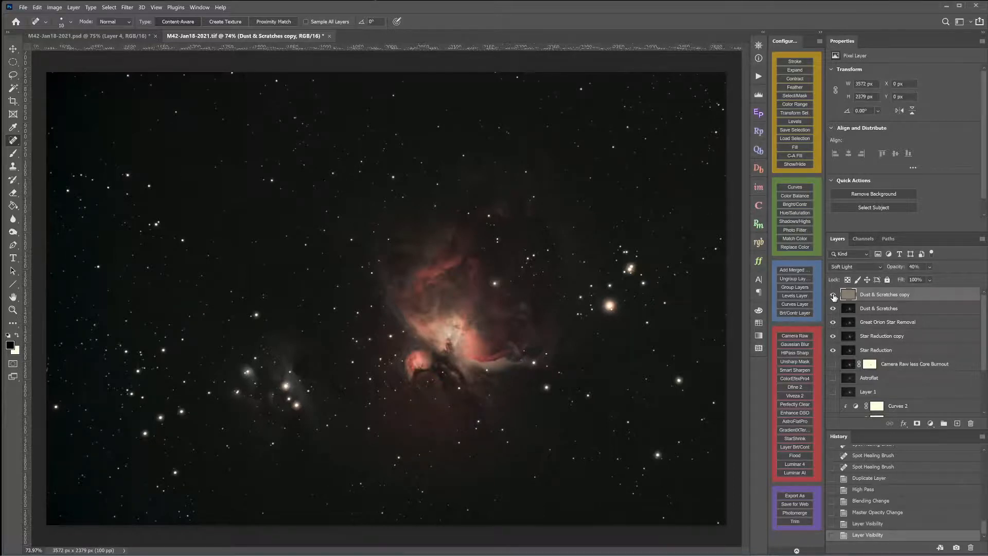
pyautogui.click(833, 295)
pyautogui.click(834, 295)
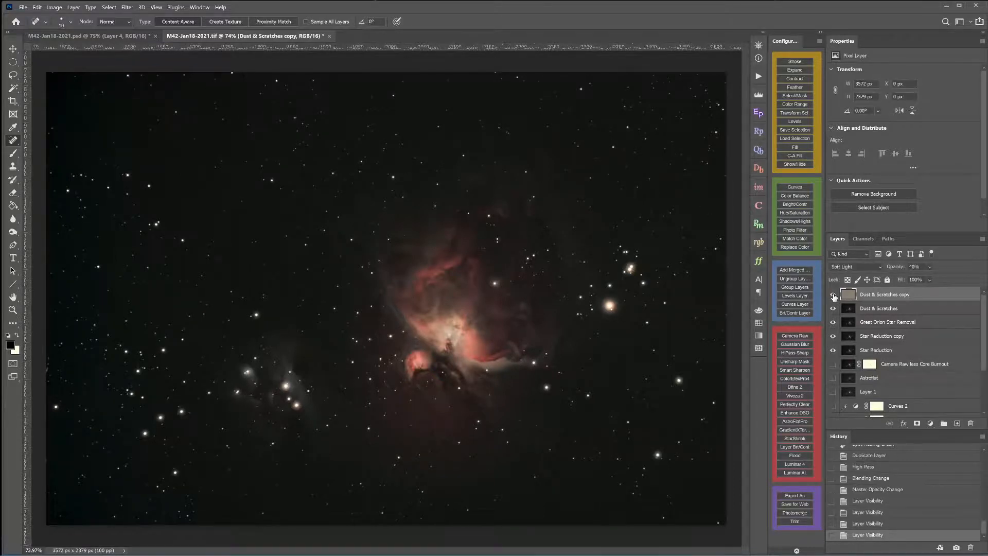
pyautogui.click(833, 295)
pyautogui.click(833, 295)
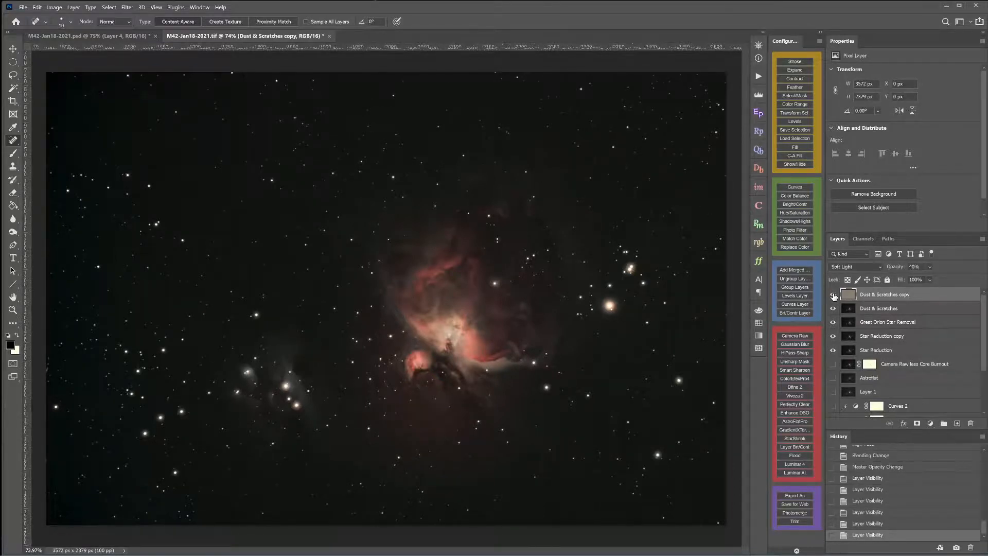
pyautogui.click(930, 267)
pyautogui.moveTo(940, 280); pyautogui.dragTo(956, 283)
pyautogui.moveTo(956, 283); pyautogui.dragTo(956, 283)
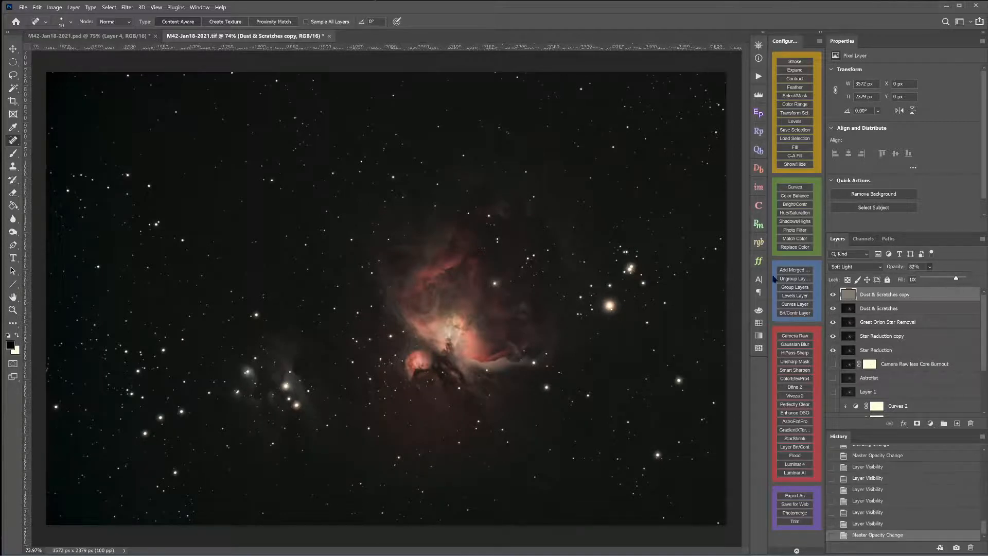
# Examine the effect of the stronger sharpening by showing and hiding the Dust & Scratches copy layer
pyautogui.click(833, 296)
pyautogui.click(833, 296)
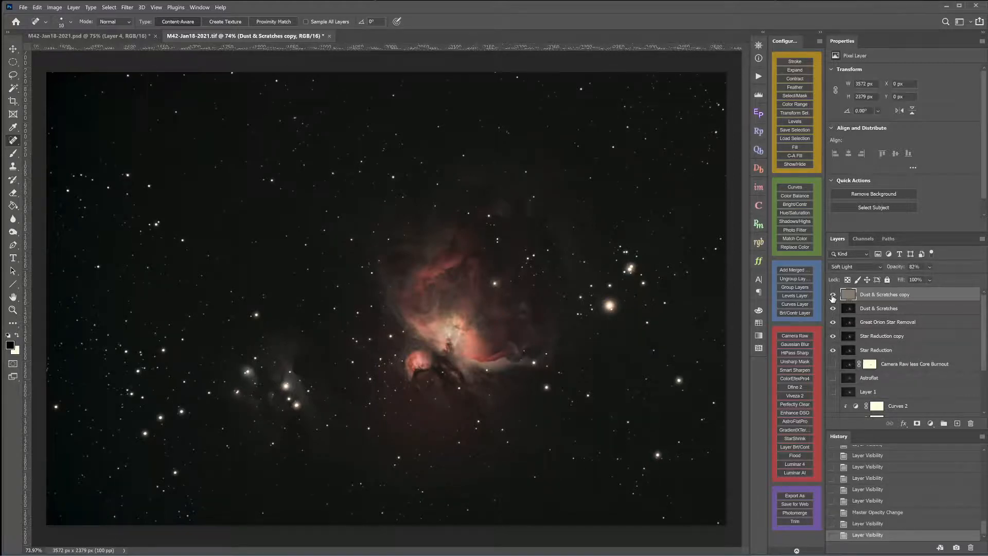
pyautogui.click(833, 295)
pyautogui.click(832, 296)
pyautogui.click(833, 295)
pyautogui.click(832, 296)
pyautogui.click(833, 296)
pyautogui.click(832, 296)
pyautogui.scroll(1, 880, 517)
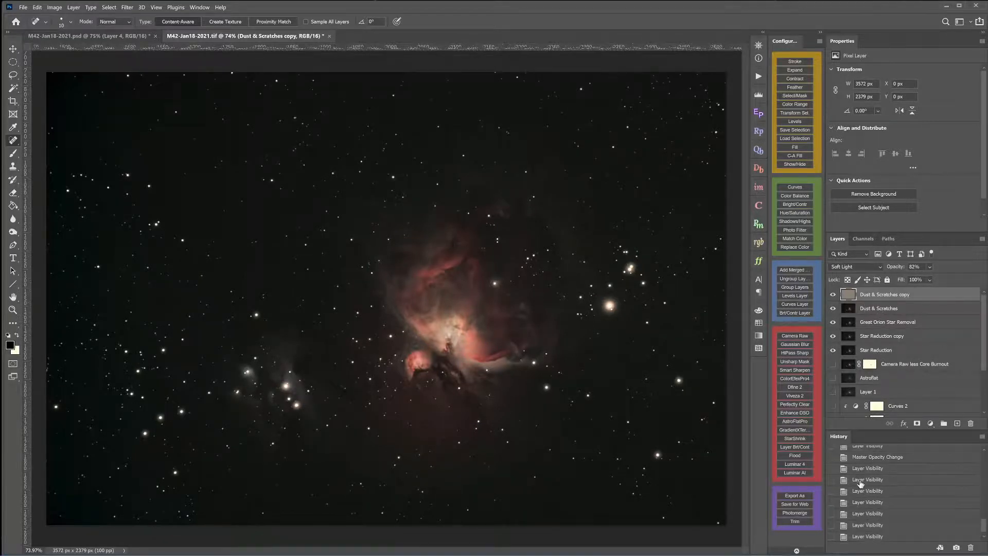
# Revert the image in its history to the state just after the Dust & Scratches layer was duplicated, before the High Pass filter
pyautogui.scroll(1, 862, 482)
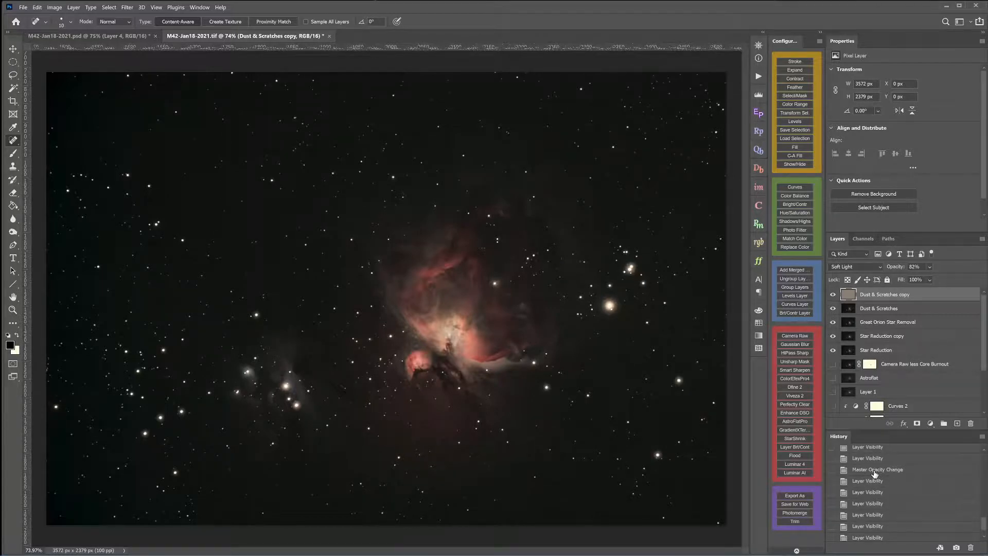
pyautogui.scroll(1, 876, 474)
pyautogui.scroll(2, 876, 472)
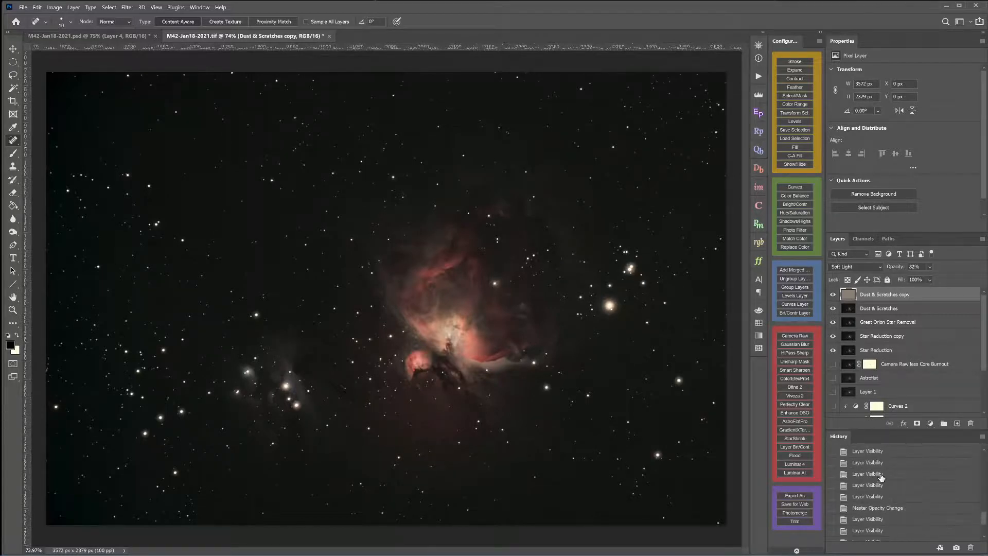
pyautogui.scroll(3, 881, 477)
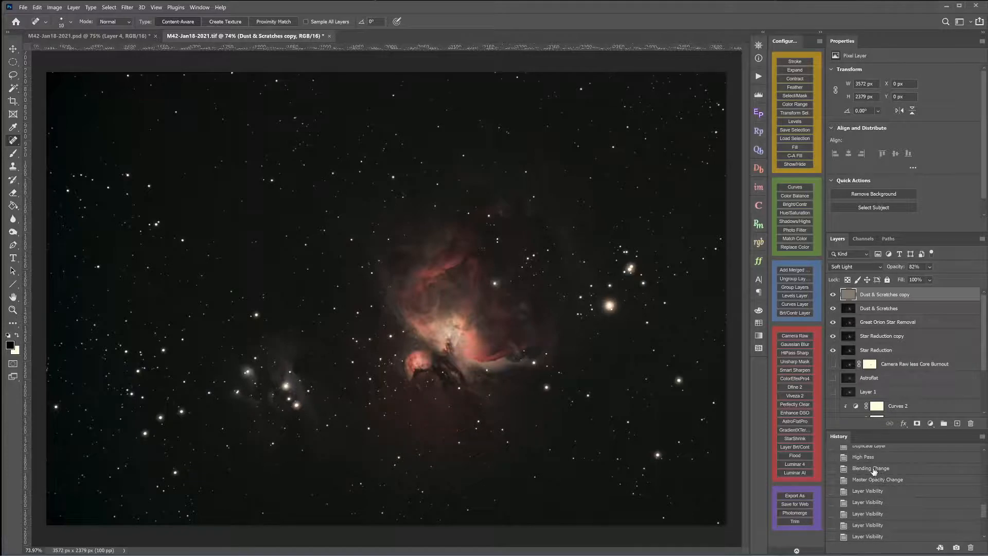
pyautogui.scroll(1, 865, 459)
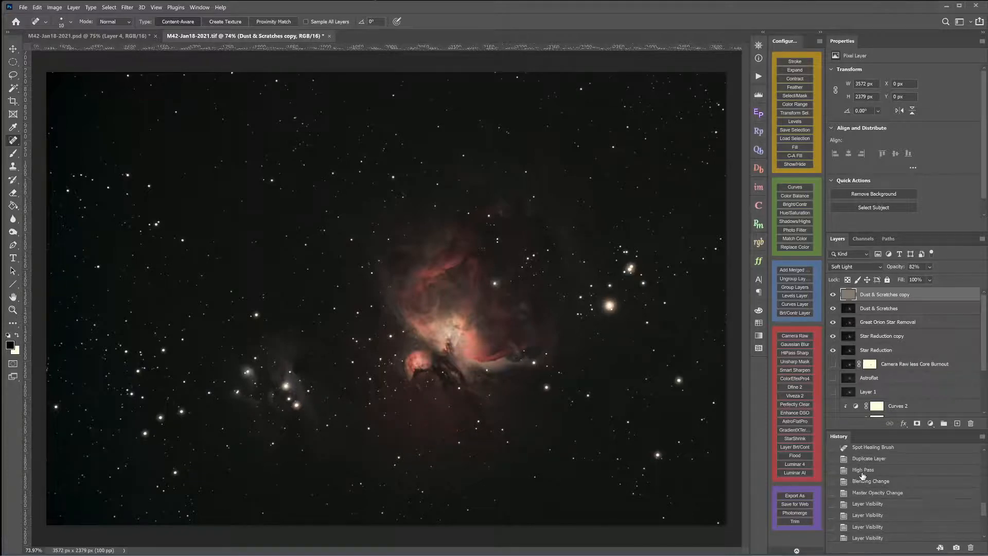
pyautogui.click(865, 459)
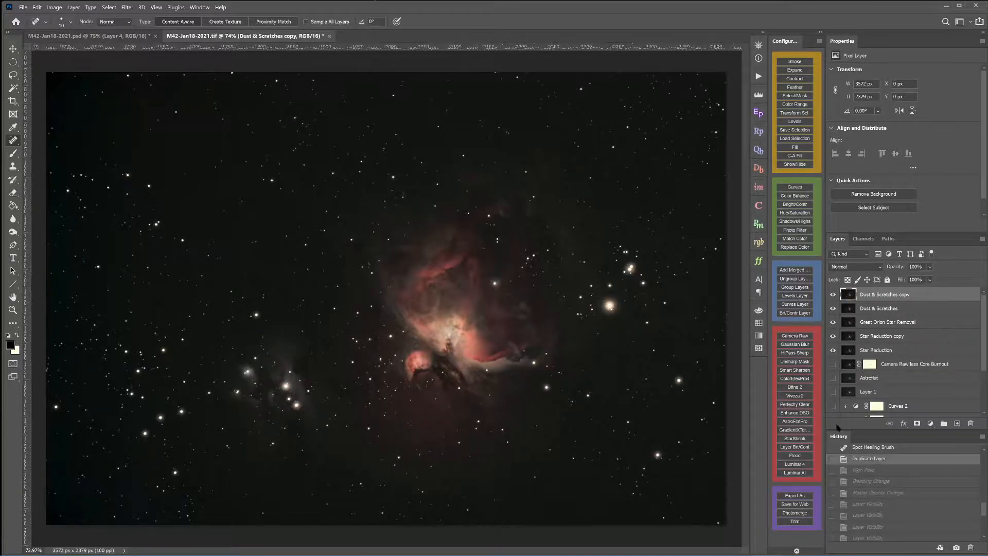
# Apply a High Pass filter with a radius of about 12.5 pixels to the Dust & Scratches copy layer
pyautogui.click(128, 8)
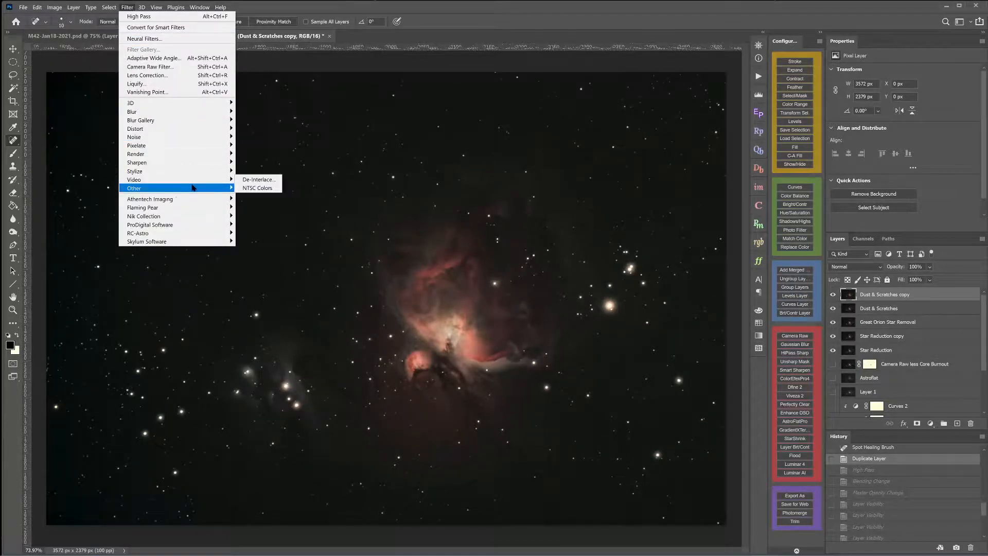
pyautogui.moveTo(206, 188)
pyautogui.click(258, 197)
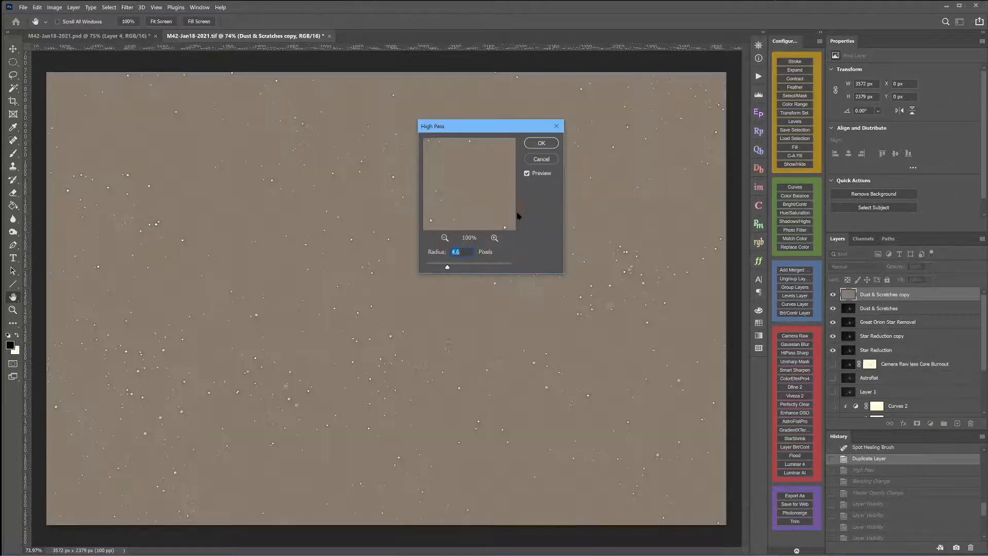
pyautogui.moveTo(475, 135); pyautogui.dragTo(746, 93)
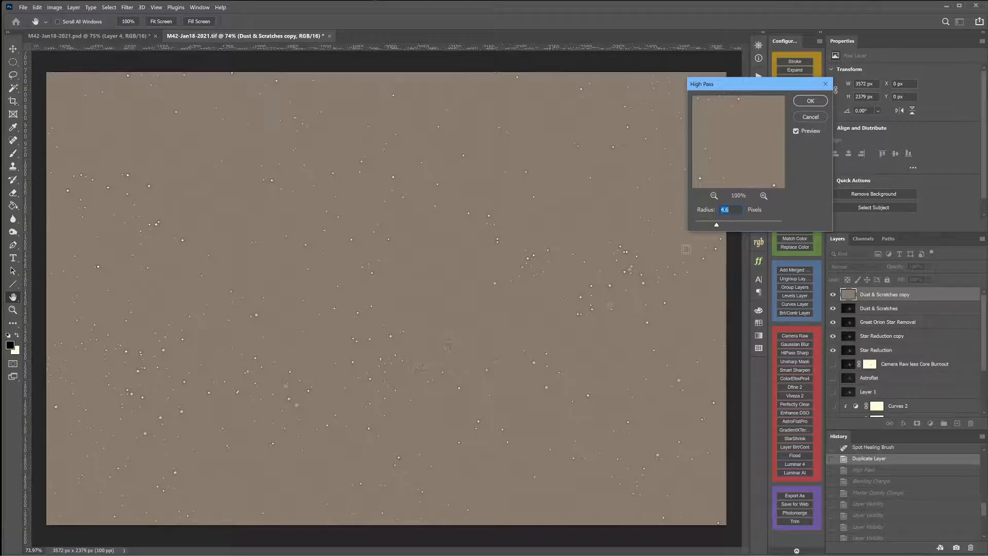
pyautogui.moveTo(716, 226); pyautogui.dragTo(728, 226)
pyautogui.moveTo(729, 225); pyautogui.dragTo(734, 224)
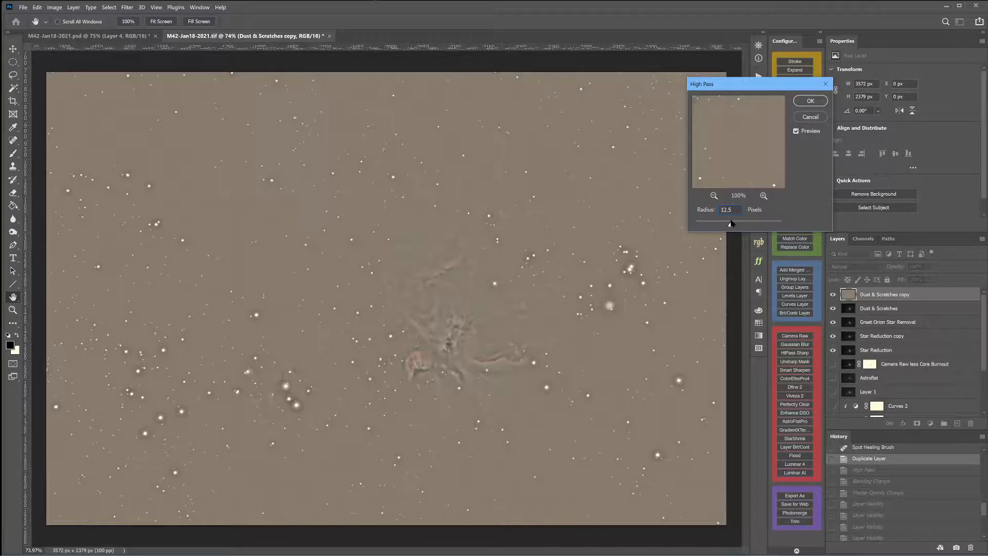
pyautogui.click(731, 223)
pyautogui.click(807, 101)
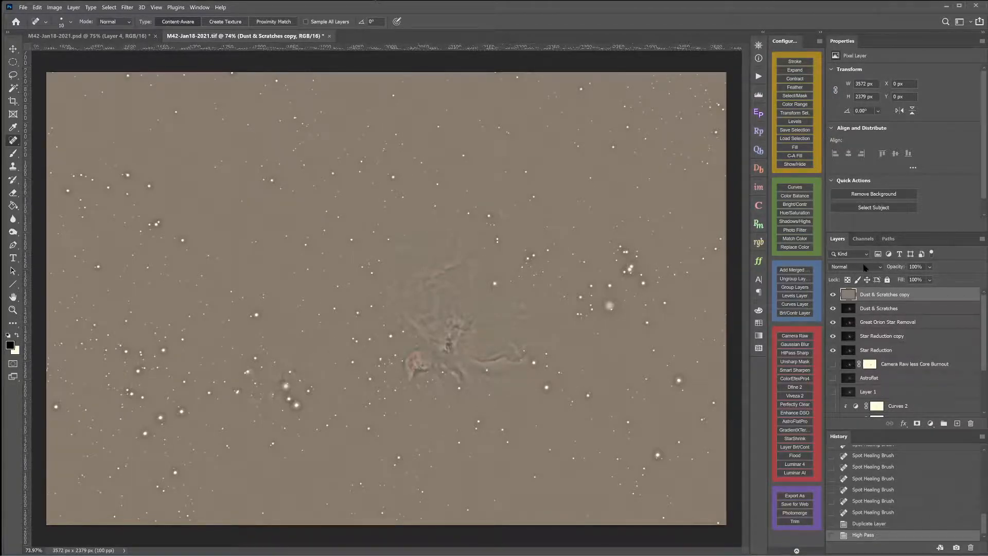
# Blend the high-pass layer in Hard Light mode and lower its fill to 42%
pyautogui.click(865, 268)
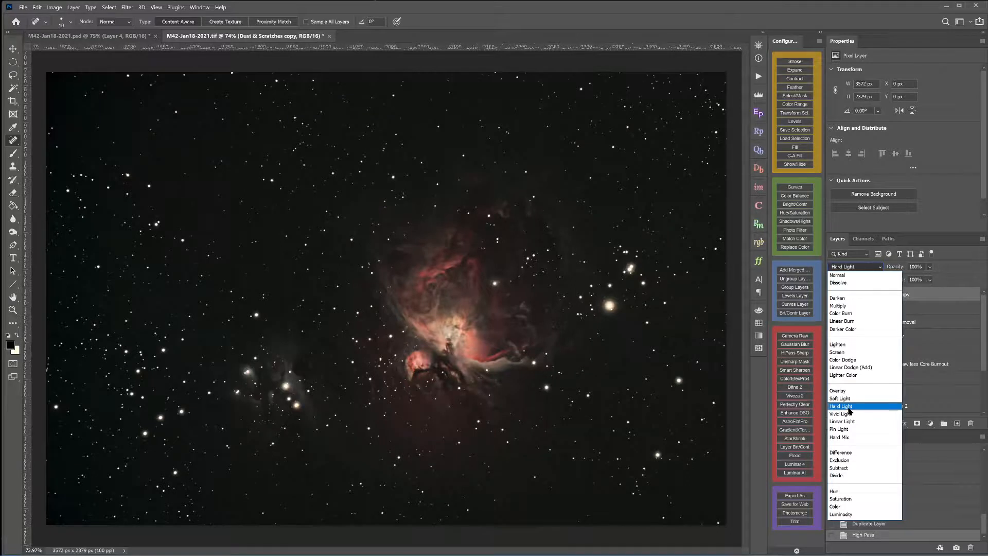
pyautogui.click(849, 407)
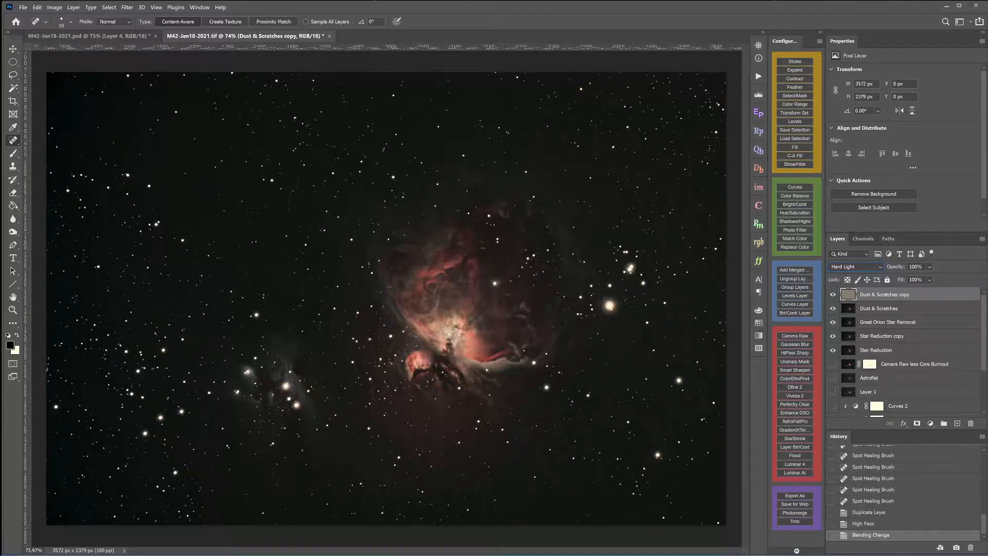
pyautogui.click(930, 280)
pyautogui.click(929, 292)
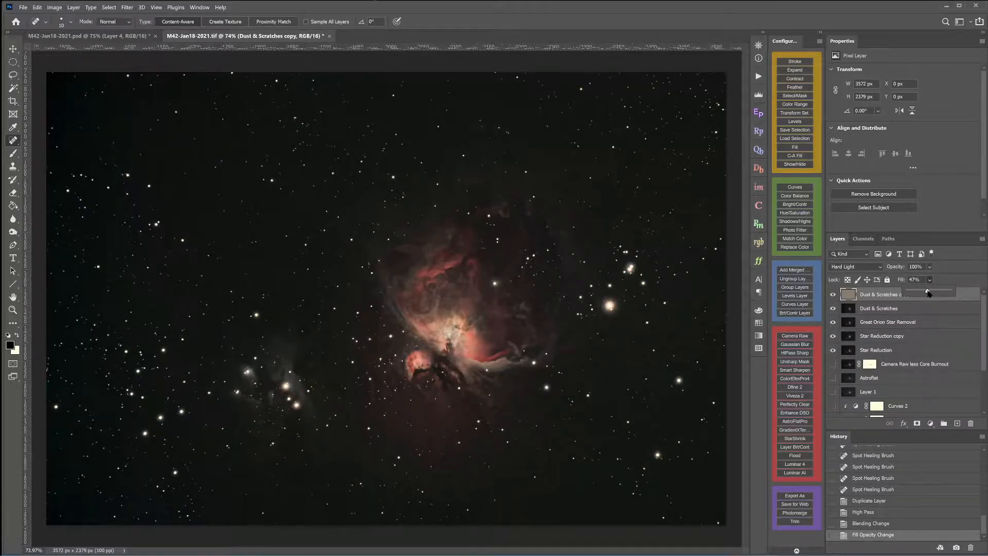
pyautogui.moveTo(928, 292); pyautogui.dragTo(925, 292)
# Compare the image with and without the Hard Light high-pass layer by hiding and showing it several times
pyautogui.doubleClick(833, 295)
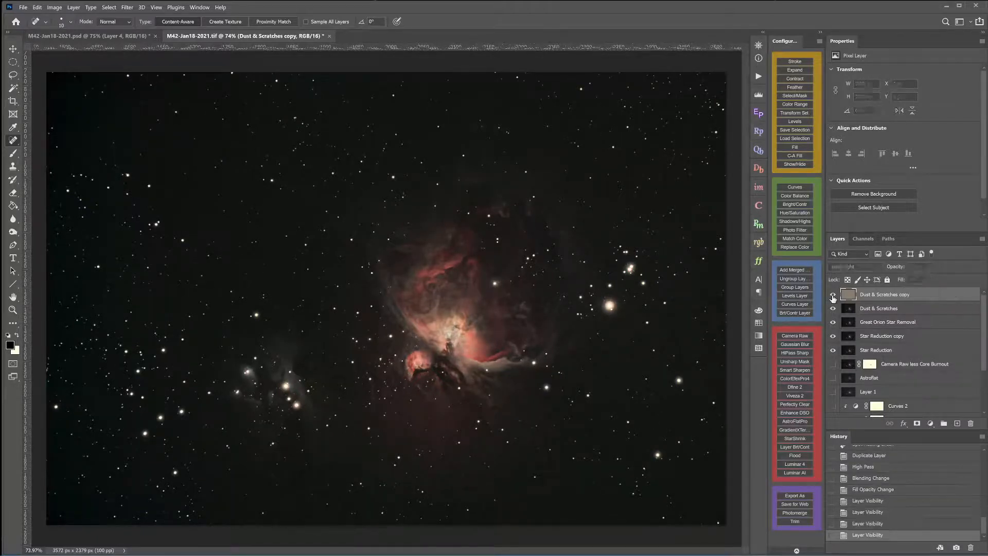
pyautogui.doubleClick(833, 295)
pyautogui.click(833, 297)
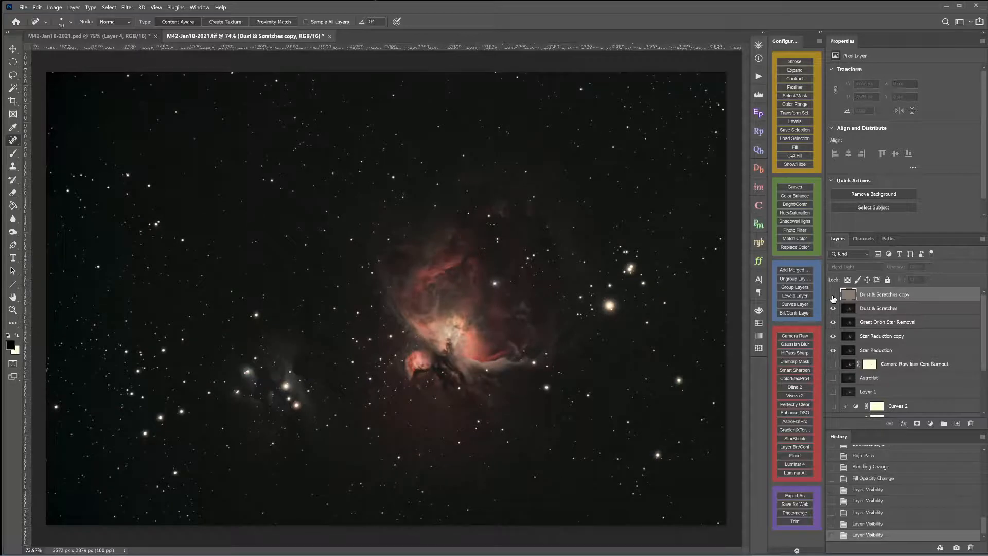
pyautogui.click(833, 295)
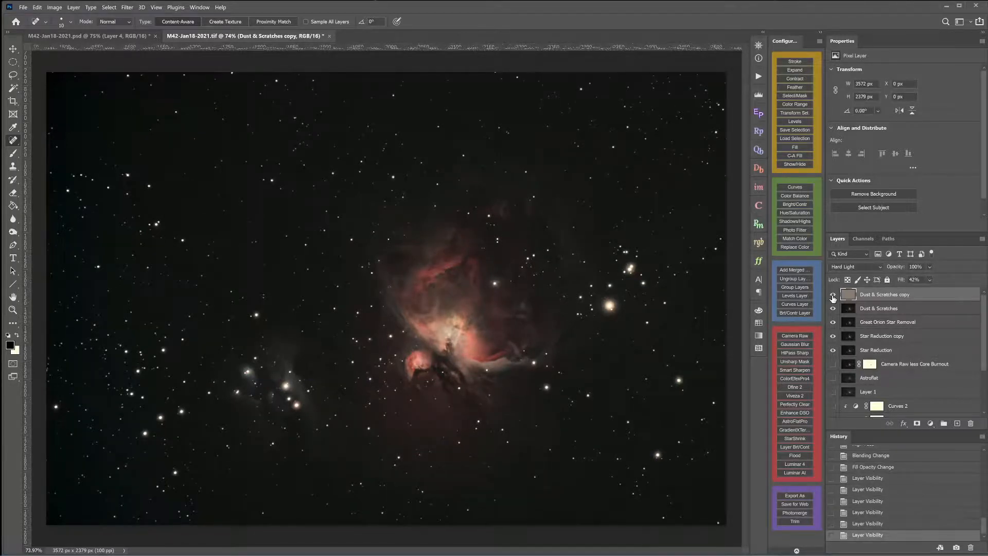
pyautogui.click(833, 296)
pyautogui.click(833, 297)
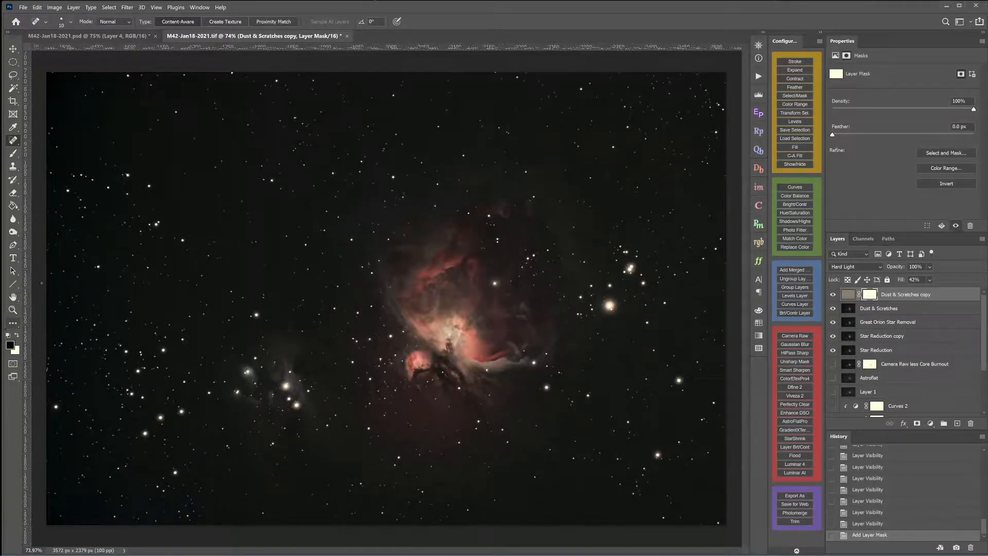
# Try to paint on the high-pass layer's mask above the nebula with a Spot Healing Brush of about 300 px
pyautogui.rightClick(219, 209)
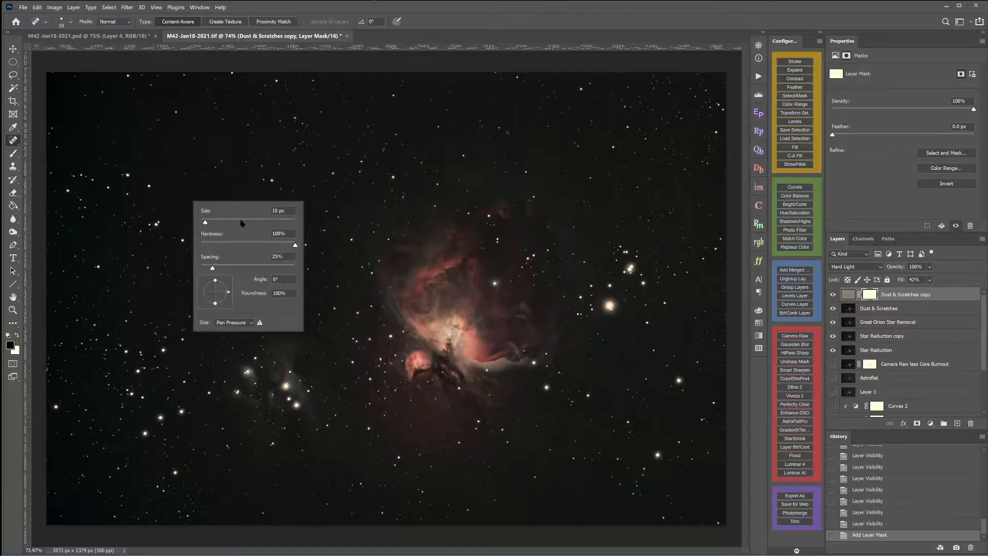
pyautogui.moveTo(244, 222); pyautogui.dragTo(264, 224)
pyautogui.click(271, 242)
pyautogui.moveTo(277, 223); pyautogui.dragTo(277, 222)
pyautogui.press('Return')
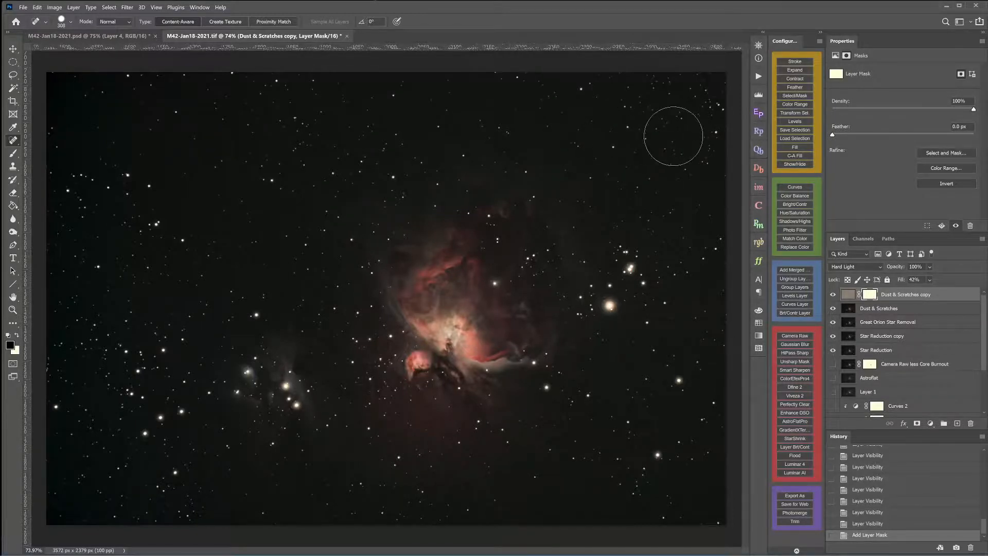
pyautogui.click(554, 130)
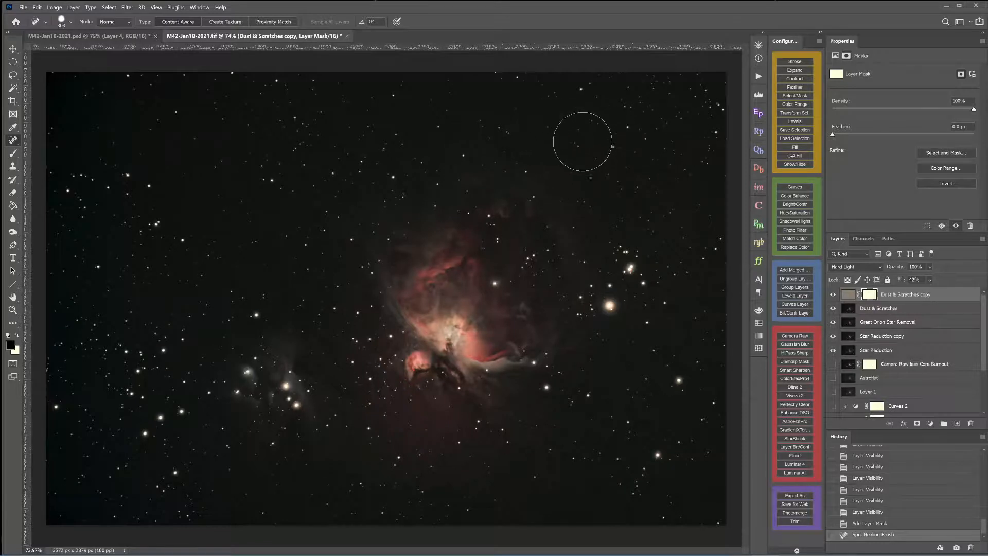
pyautogui.click(582, 139)
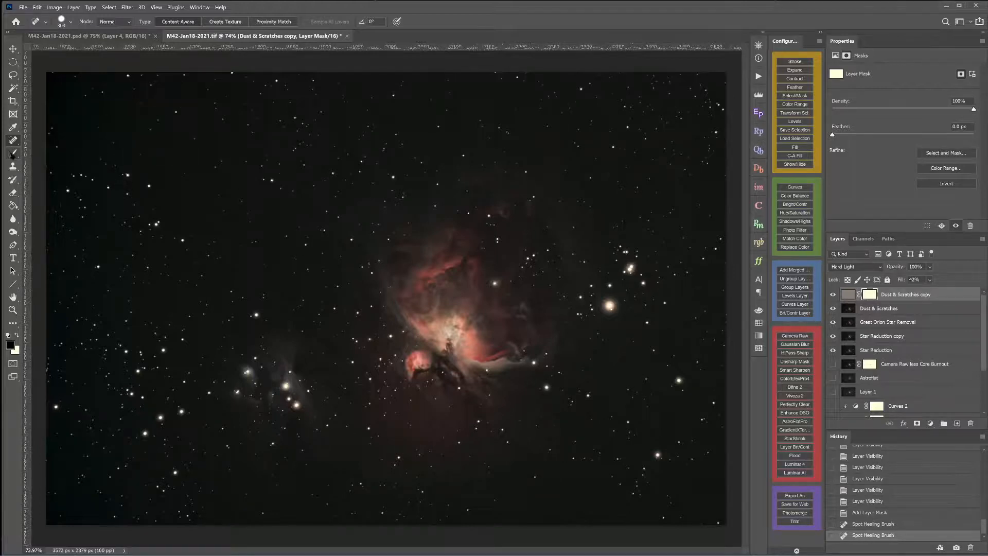
# Set up the Brush tool for mask painting with a 256 px size, greater hardness and 76% flow
pyautogui.click(13, 153)
pyautogui.rightClick(255, 165)
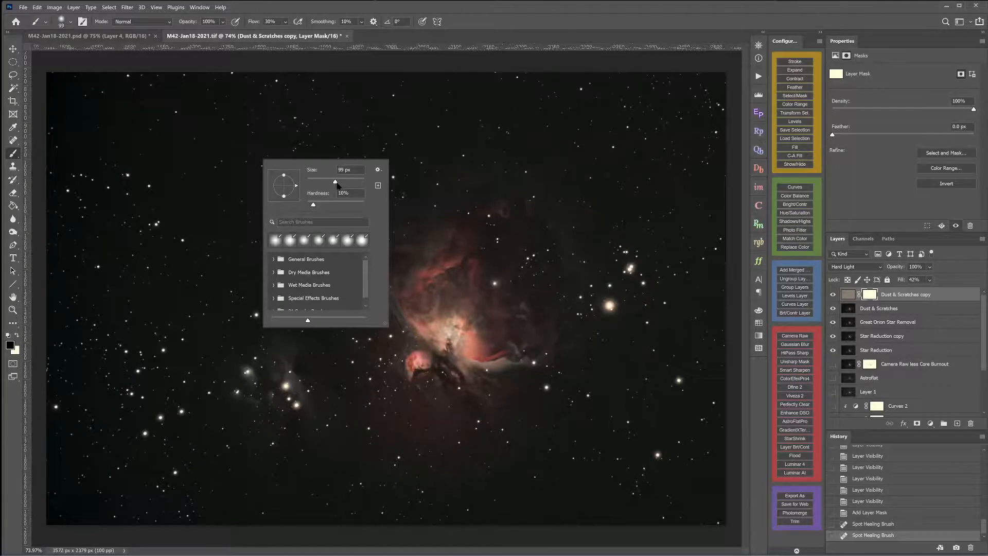
pyautogui.moveTo(336, 183); pyautogui.dragTo(360, 183)
pyautogui.moveTo(316, 206); pyautogui.dragTo(346, 206)
pyautogui.click(286, 22)
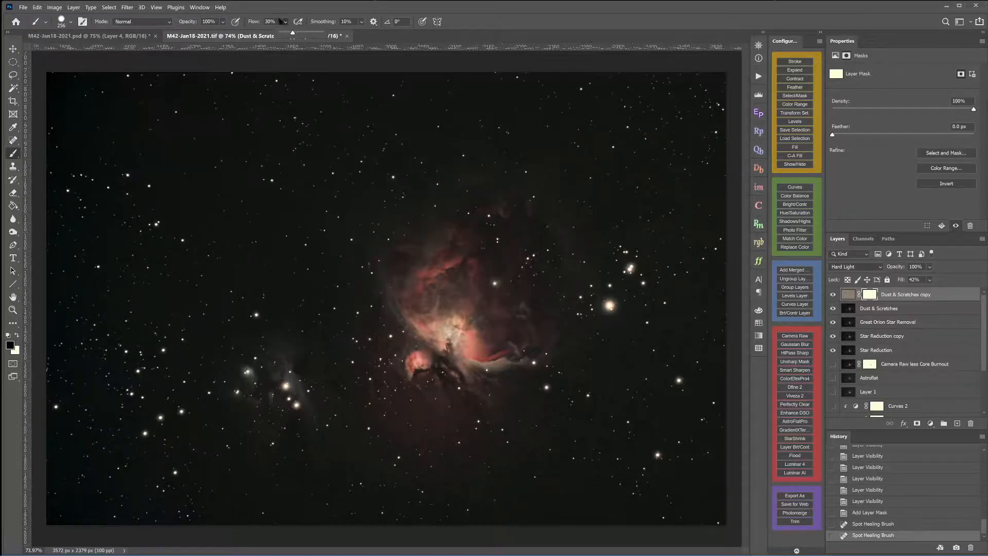
pyautogui.click(287, 38)
pyautogui.click(284, 23)
pyautogui.moveTo(303, 38); pyautogui.dragTo(304, 36)
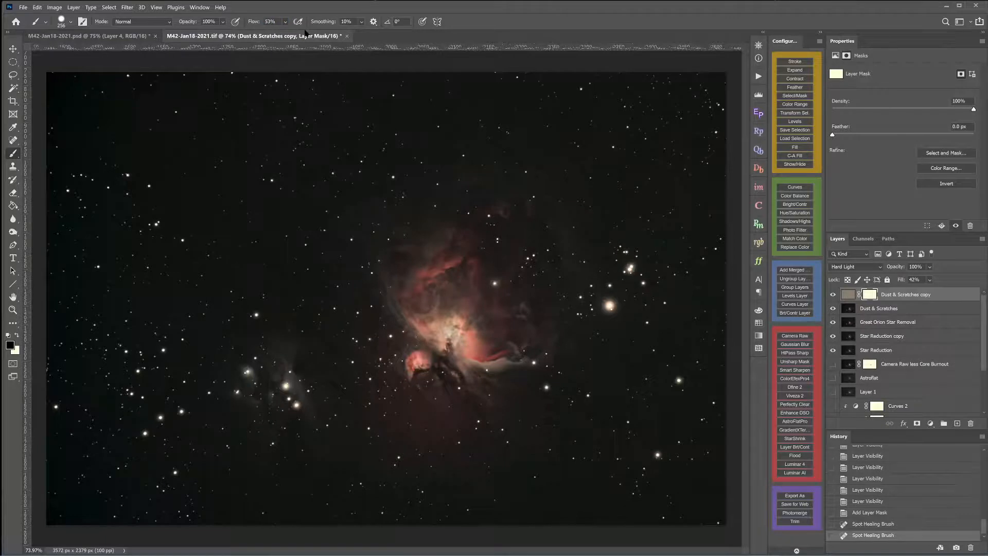
pyautogui.click(286, 22)
pyautogui.moveTo(307, 34); pyautogui.dragTo(307, 35)
# Paint black on the high-pass layer's mask over the outer star field, leaving the nebula area sharpened
pyautogui.moveTo(145, 109); pyautogui.dragTo(78, 93)
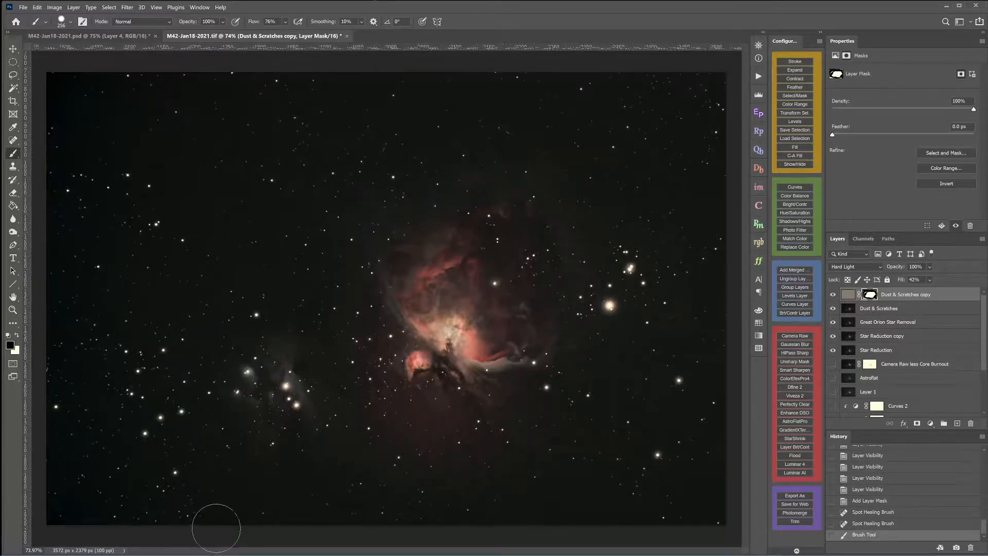
pyautogui.moveTo(216, 528); pyautogui.dragTo(132, 510)
pyautogui.moveTo(73, 410)
pyautogui.mouseDown()
pyautogui.moveTo(71, 345)
pyautogui.moveTo(107, 317)
pyautogui.mouseUp()
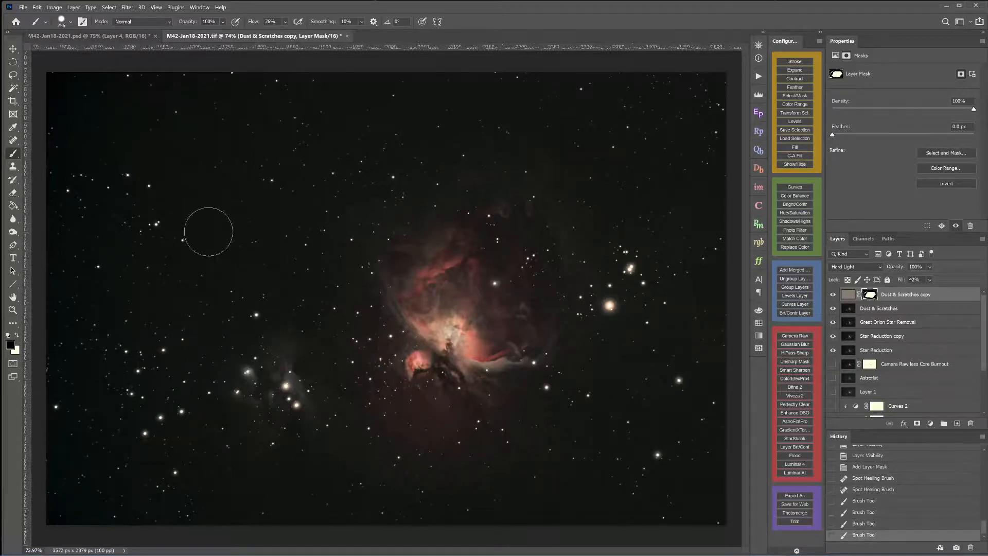
pyautogui.moveTo(208, 231)
pyautogui.mouseDown()
pyautogui.moveTo(241, 257)
pyautogui.moveTo(295, 194)
pyautogui.moveTo(280, 146)
pyautogui.moveTo(322, 148)
pyautogui.mouseUp()
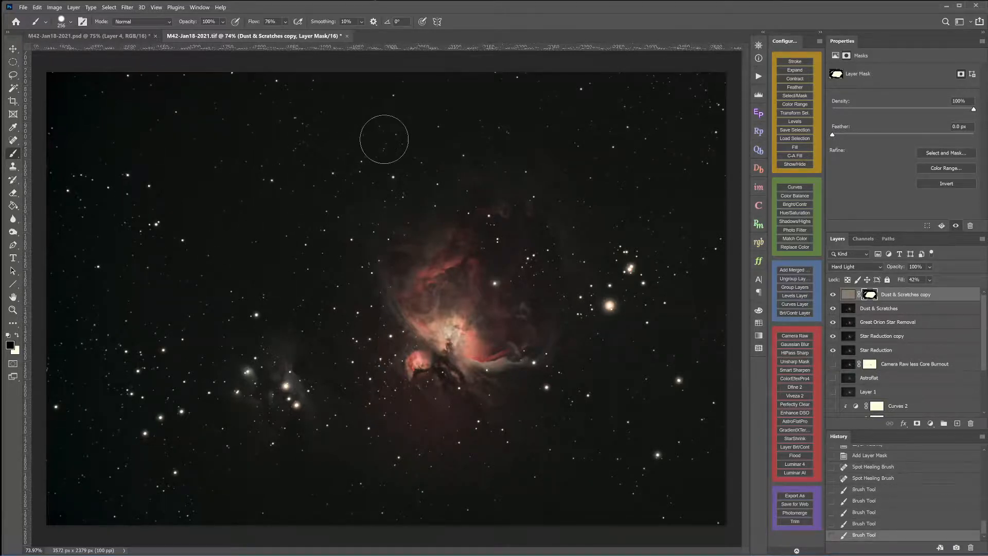
pyautogui.moveTo(384, 139); pyautogui.dragTo(505, 116)
pyautogui.moveTo(701, 137); pyautogui.dragTo(710, 102)
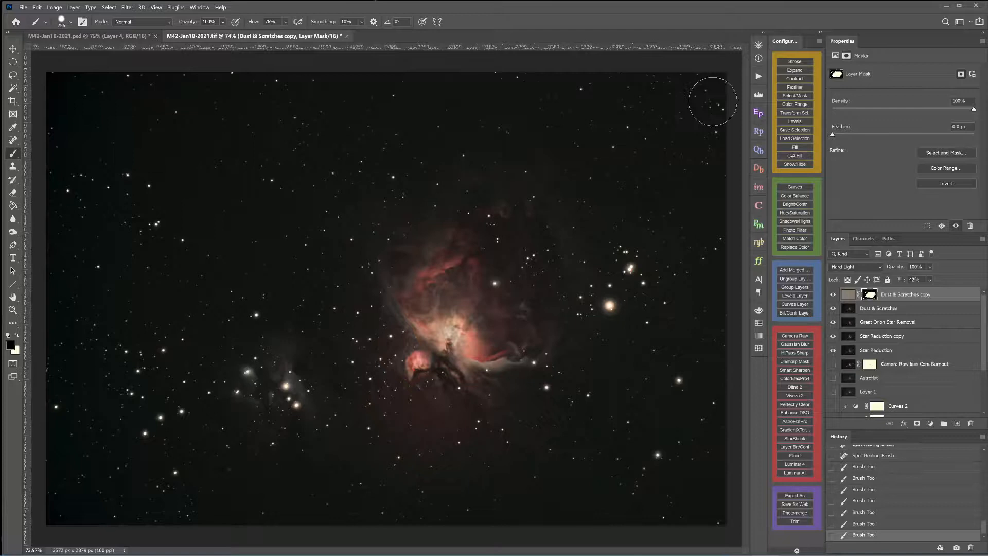
pyautogui.click(569, 151)
pyautogui.moveTo(591, 464)
pyautogui.mouseDown()
pyautogui.moveTo(339, 497)
pyautogui.moveTo(446, 502)
pyautogui.moveTo(320, 499)
pyautogui.moveTo(632, 540)
pyautogui.mouseUp()
# Display the layer mask on its own, paint the missed gaps along the image borders black, and return to the image view
pyautogui.keyDown('alt'); pyautogui.click(869, 296); pyautogui.keyUp('alt')
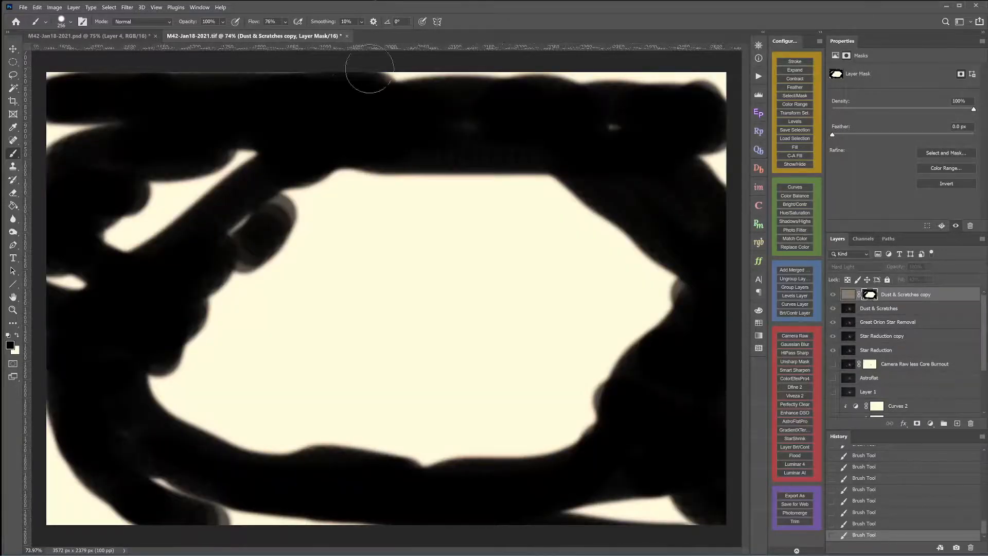
pyautogui.moveTo(363, 77)
pyautogui.mouseDown()
pyautogui.moveTo(726, 65)
pyautogui.moveTo(697, 71)
pyautogui.moveTo(723, 73)
pyautogui.moveTo(720, 176)
pyautogui.moveTo(716, 121)
pyautogui.moveTo(714, 168)
pyautogui.moveTo(623, 125)
pyautogui.moveTo(52, 62)
pyautogui.moveTo(32, 68)
pyautogui.moveTo(32, 131)
pyautogui.moveTo(97, 119)
pyautogui.moveTo(78, 124)
pyautogui.moveTo(36, 287)
pyautogui.moveTo(76, 289)
pyautogui.moveTo(41, 496)
pyautogui.moveTo(113, 538)
pyautogui.moveTo(113, 525)
pyautogui.moveTo(65, 484)
pyautogui.moveTo(218, 533)
pyautogui.moveTo(351, 542)
pyautogui.moveTo(140, 481)
pyautogui.moveTo(474, 540)
pyautogui.moveTo(732, 492)
pyautogui.moveTo(708, 498)
pyautogui.moveTo(686, 530)
pyautogui.mouseUp()
pyautogui.click(64, 461)
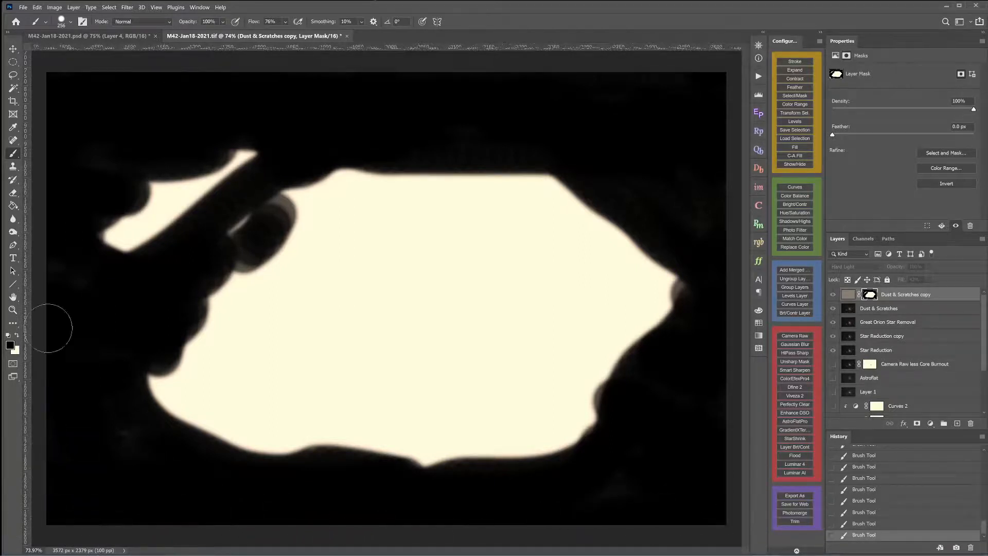
pyautogui.keyDown('alt'); pyautogui.click(870, 294); pyautogui.keyUp('alt')
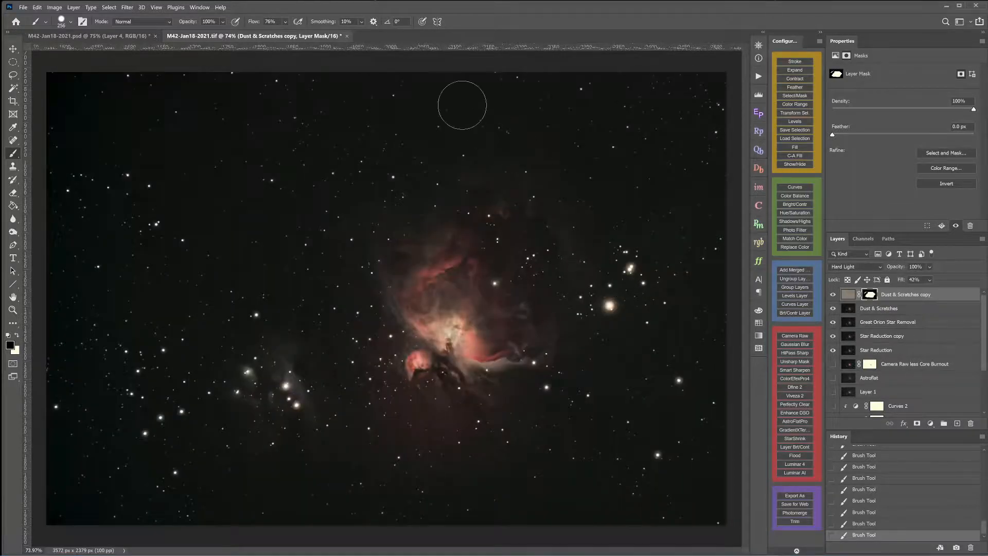
# Stamp all visible layers into a new merged layer above the masked high-pass layer
pyautogui.scroll(5, 419, 280)
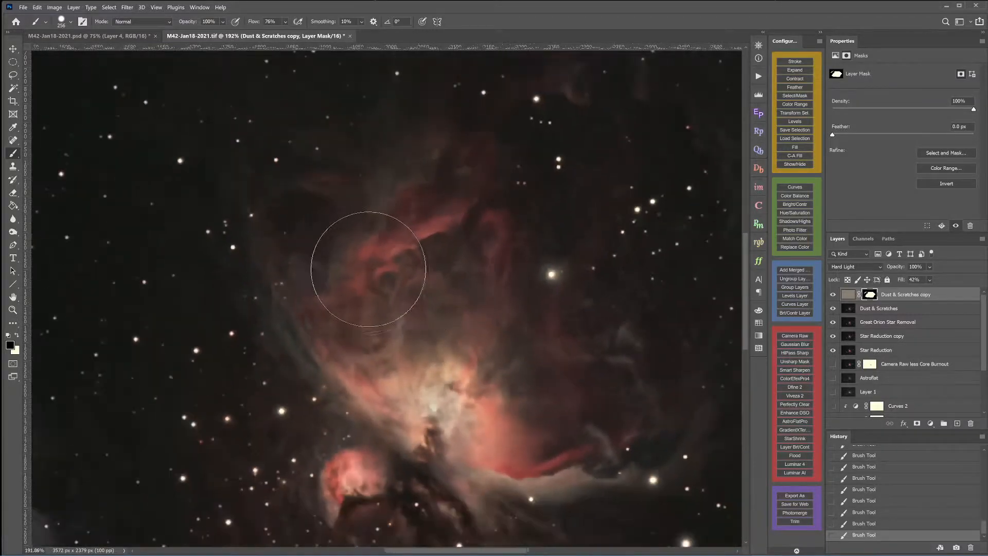
pyautogui.scroll(1, 330, 202)
pyautogui.scroll(1, 330, 202)
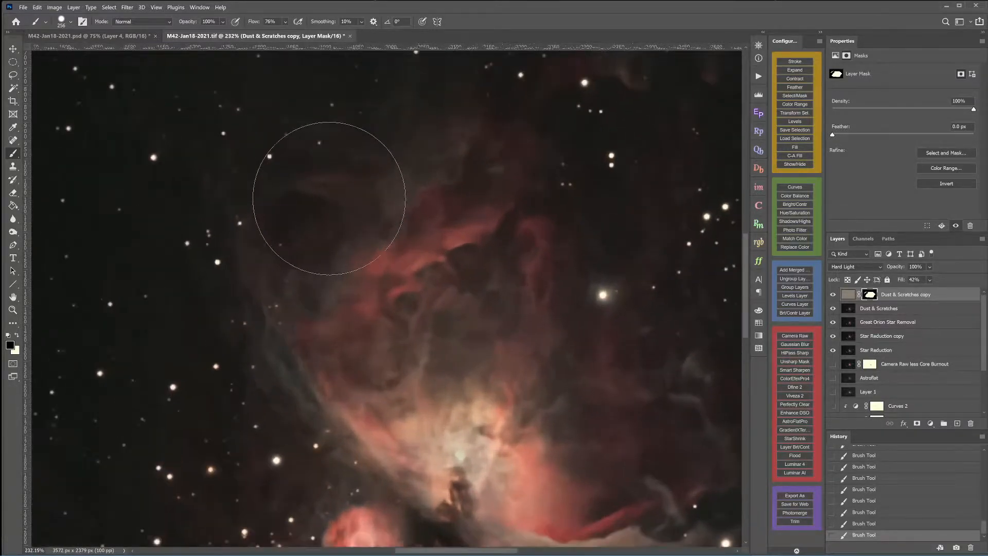
pyautogui.scroll(-4, 328, 201)
pyautogui.scroll(-6, 327, 202)
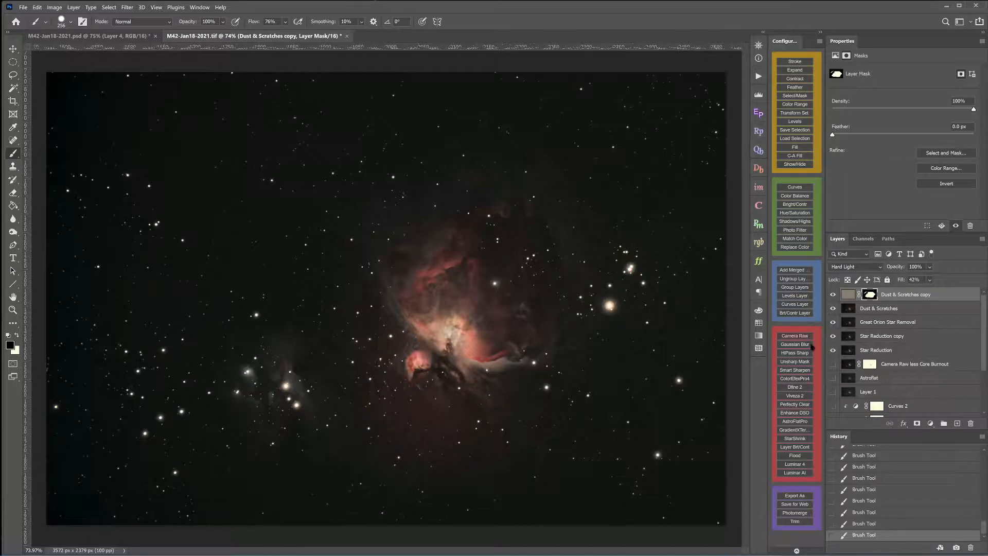
pyautogui.click(790, 270)
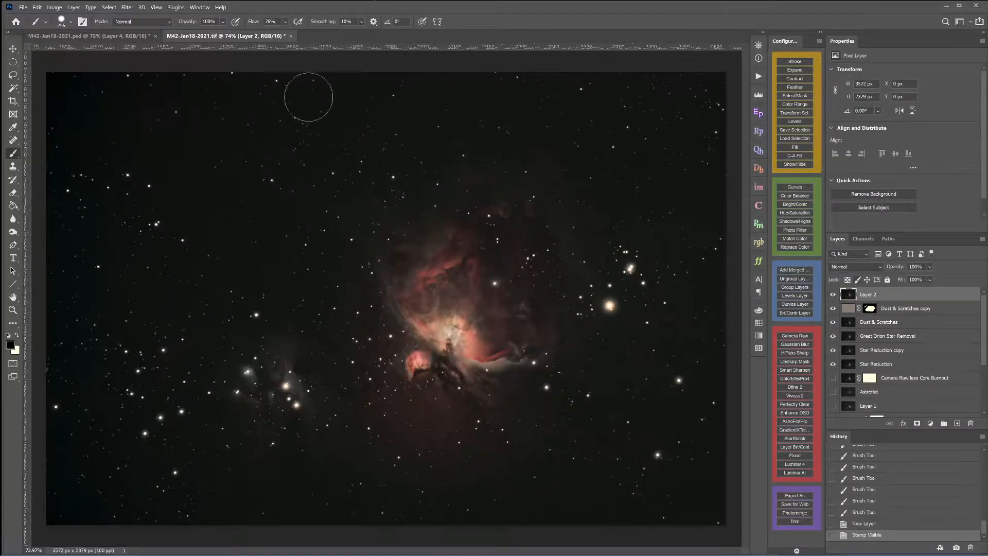
# Apply Hue/Saturation to the merged layer with the saturation raised to +11
pyautogui.click(58, 7)
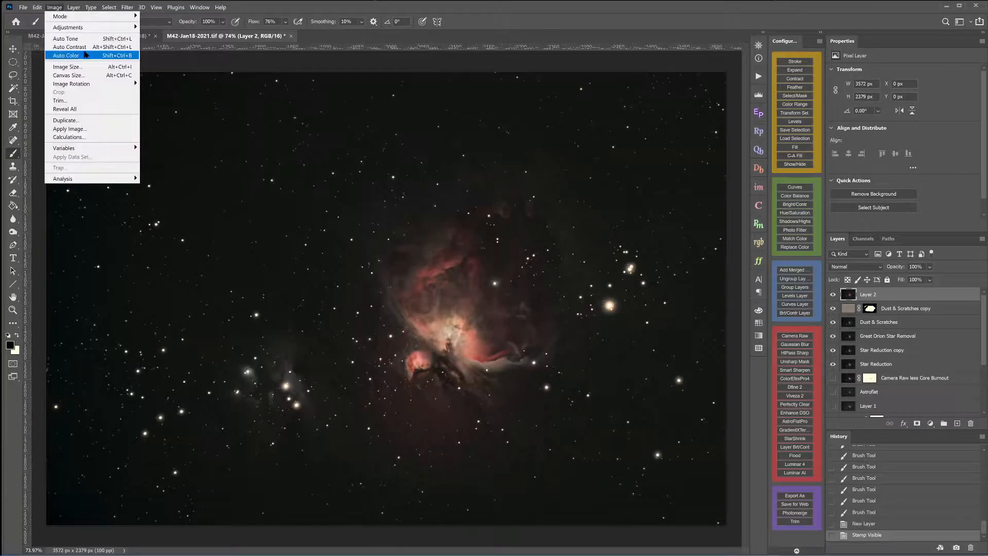
pyautogui.moveTo(115, 28)
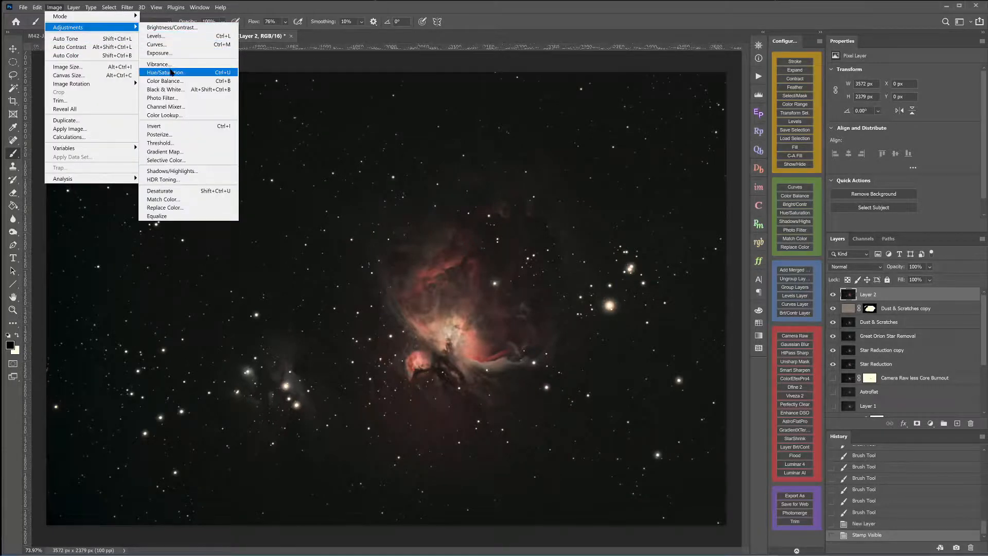
pyautogui.click(165, 73)
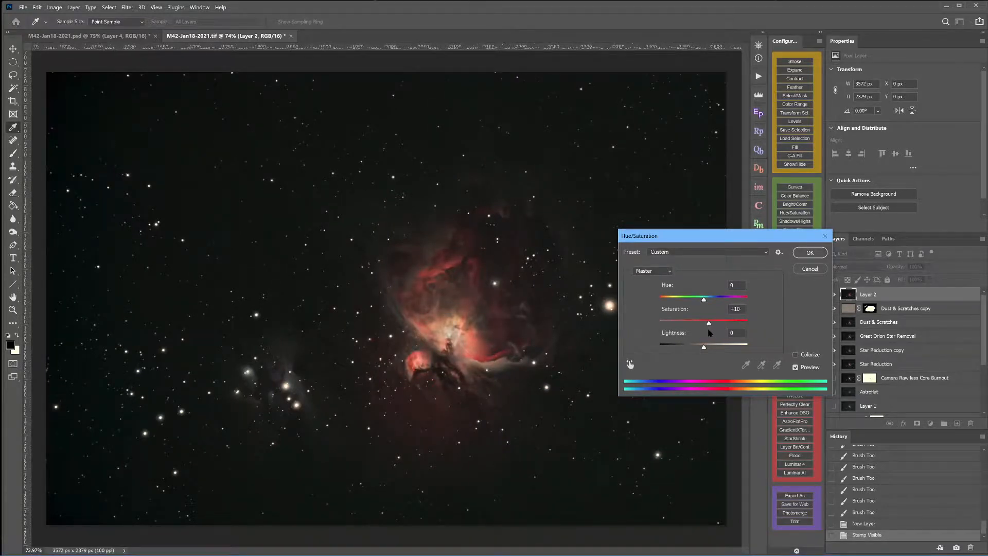
pyautogui.moveTo(706, 330); pyautogui.dragTo(709, 330)
pyautogui.moveTo(709, 330); pyautogui.dragTo(705, 347)
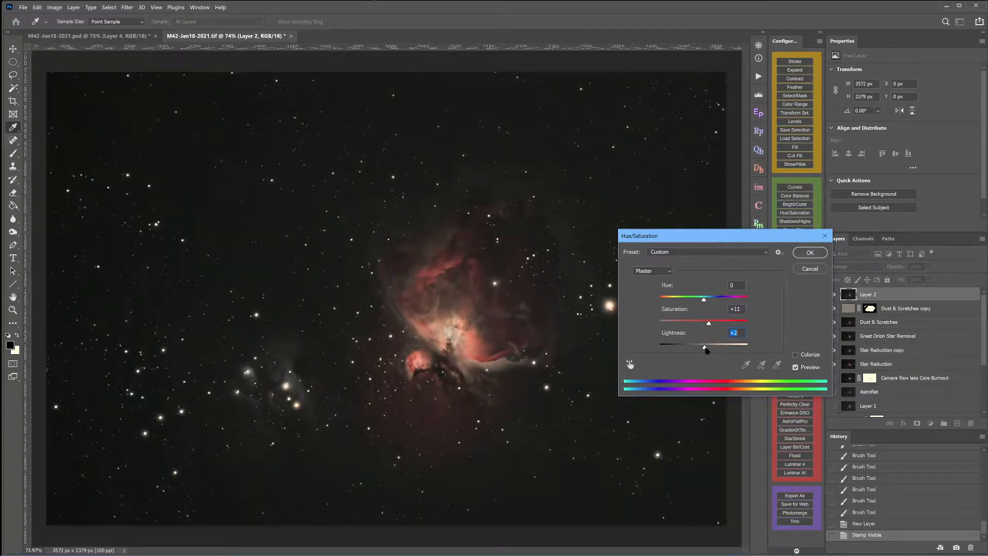
pyautogui.click(704, 347)
pyautogui.hotkey('shift', 'Tab')
pyautogui.click(810, 254)
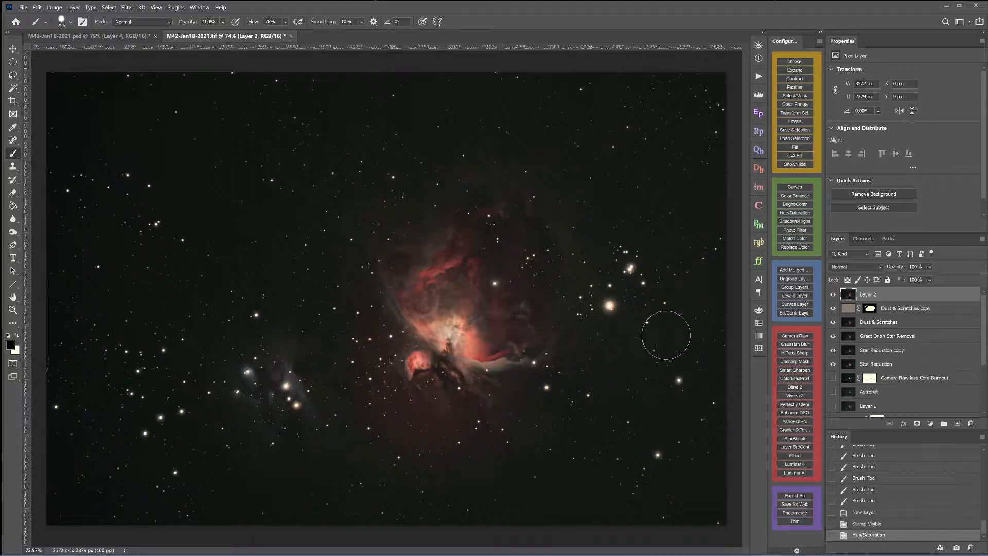
# Add a Curves layer clipped to the merged layer, darken the sky background and brighten the faint nebulosity with on-image adjustments
pyautogui.scroll(5, 311, 224)
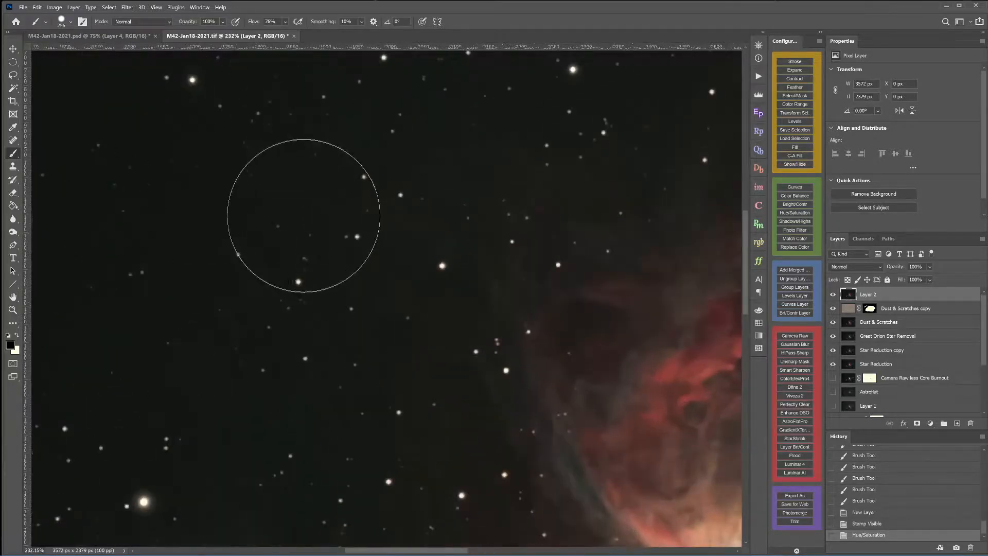
pyautogui.scroll(-6, 281, 213)
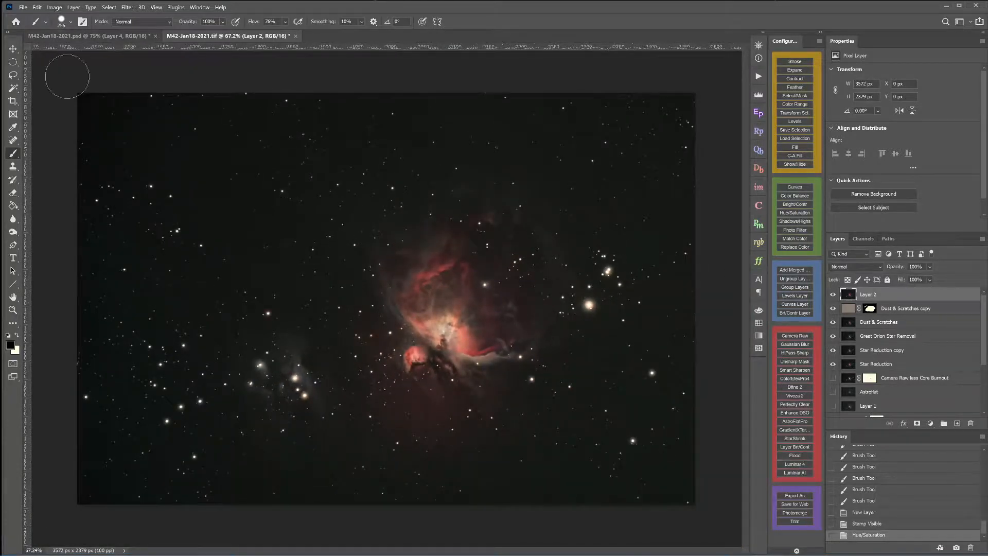
pyautogui.click(793, 306)
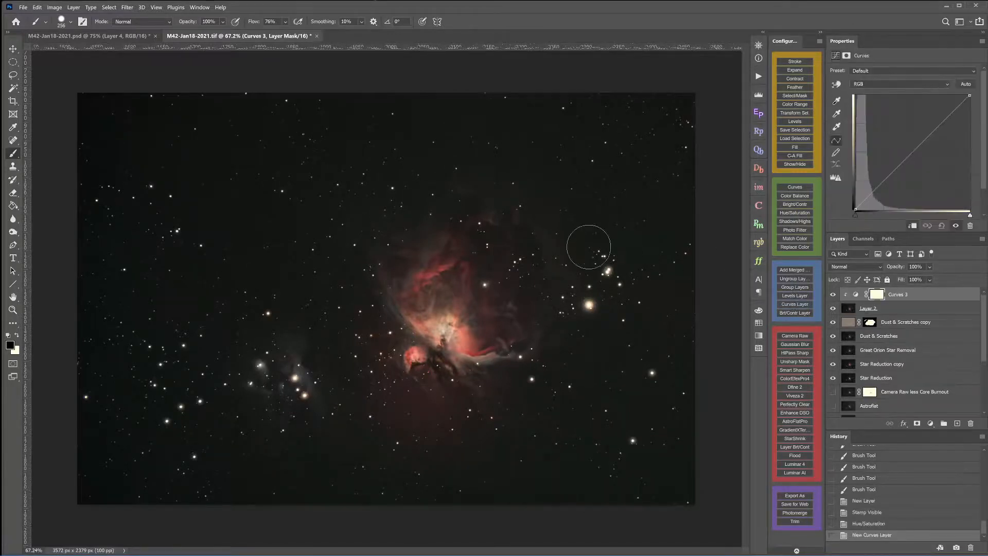
pyautogui.click(837, 84)
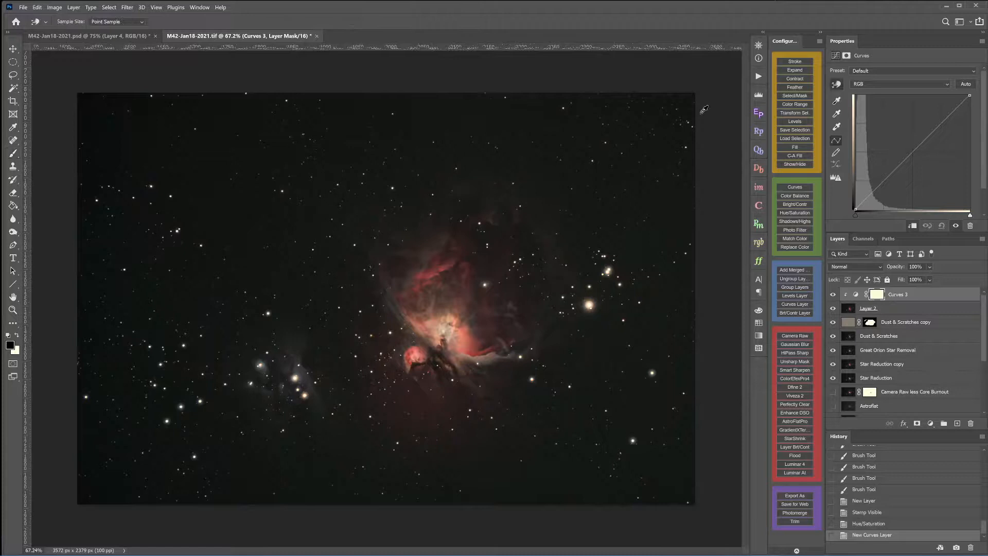
pyautogui.click(190, 168)
pyautogui.moveTo(190, 168); pyautogui.dragTo(199, 168)
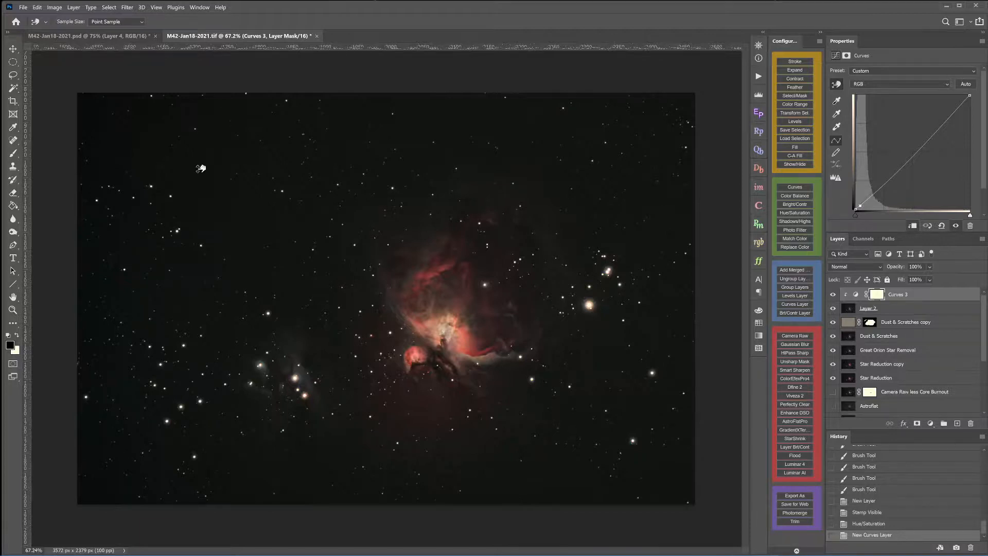
pyautogui.moveTo(201, 168); pyautogui.dragTo(204, 169)
pyautogui.moveTo(204, 168); pyautogui.dragTo(206, 169)
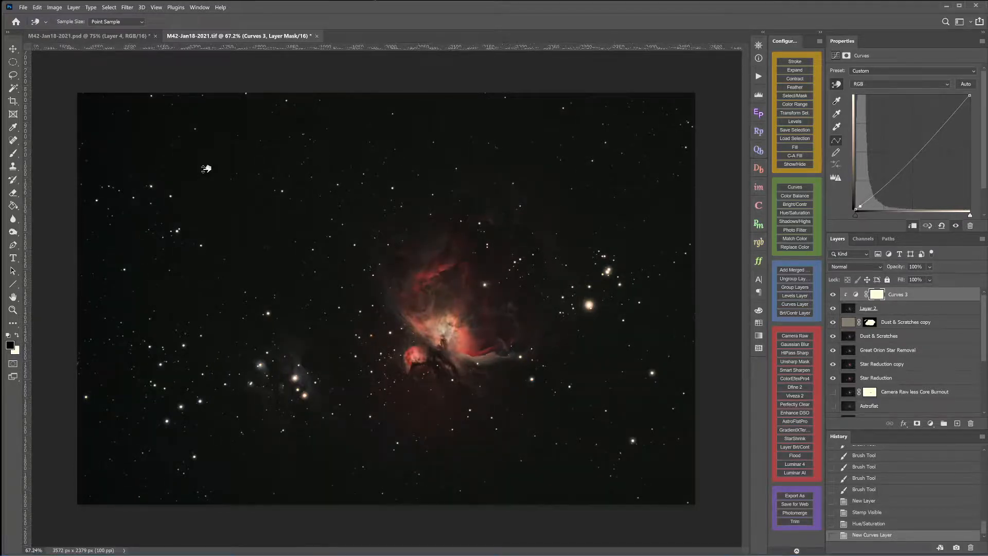
pyautogui.moveTo(206, 168); pyautogui.dragTo(207, 165)
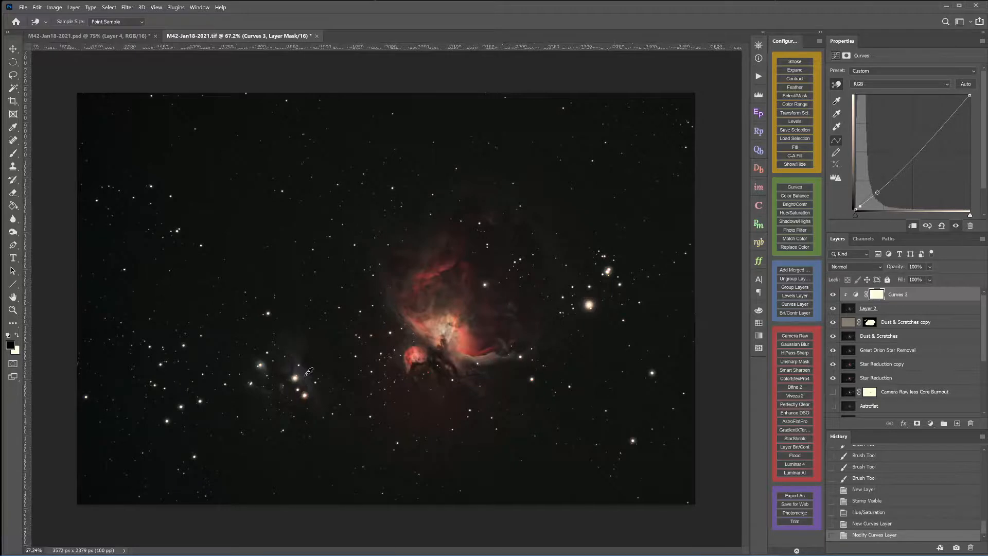
pyautogui.moveTo(308, 371); pyautogui.dragTo(310, 368)
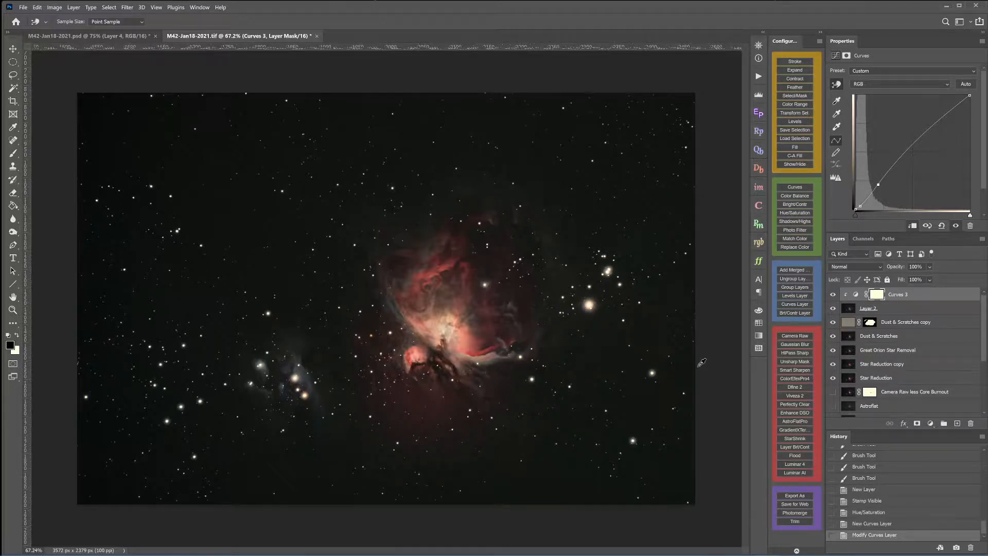
# Examine the sky and outer wisps above the Orion Nebula up close for the effect of the curve
pyautogui.scroll(3, 577, 216)
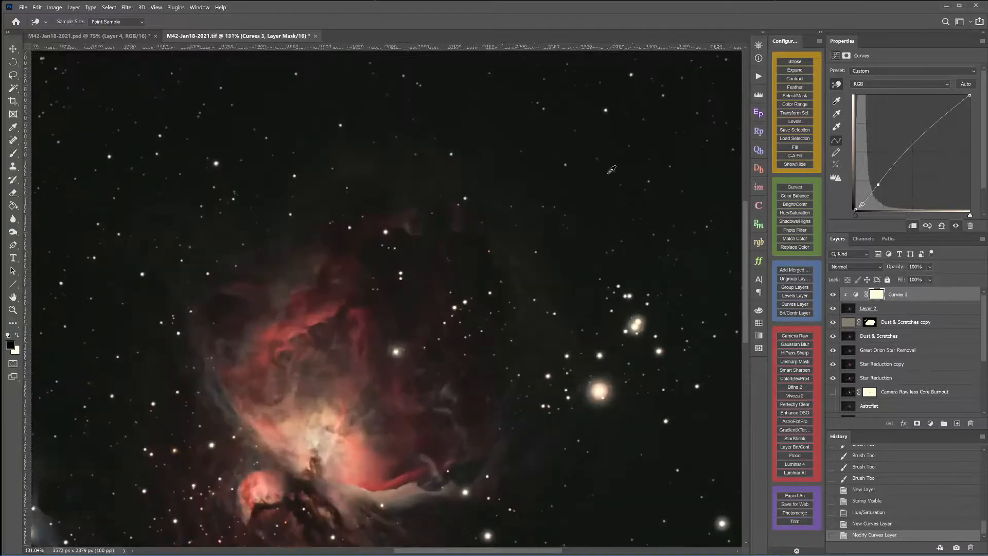
pyautogui.scroll(2, 611, 169)
pyautogui.scroll(2, 600, 159)
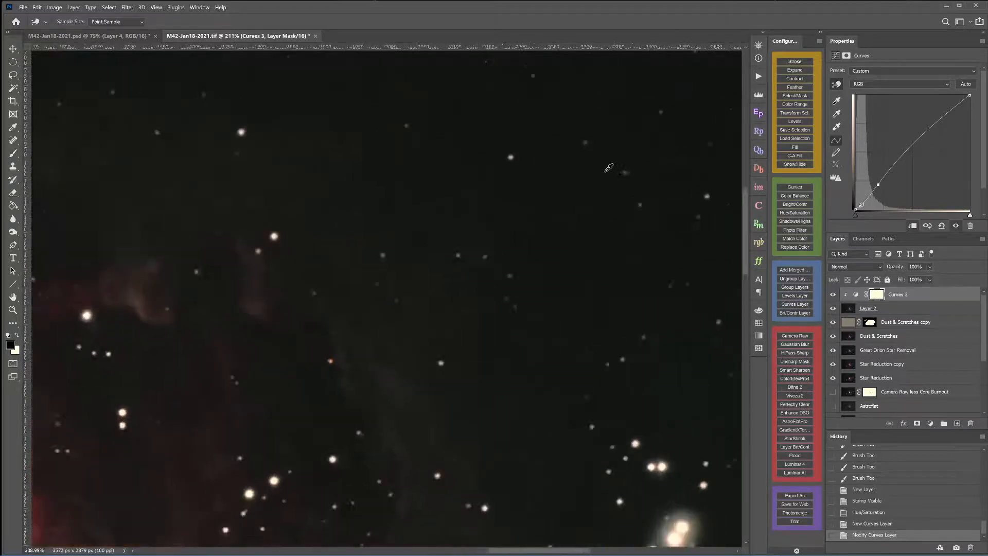
pyautogui.scroll(-2, 499, 217)
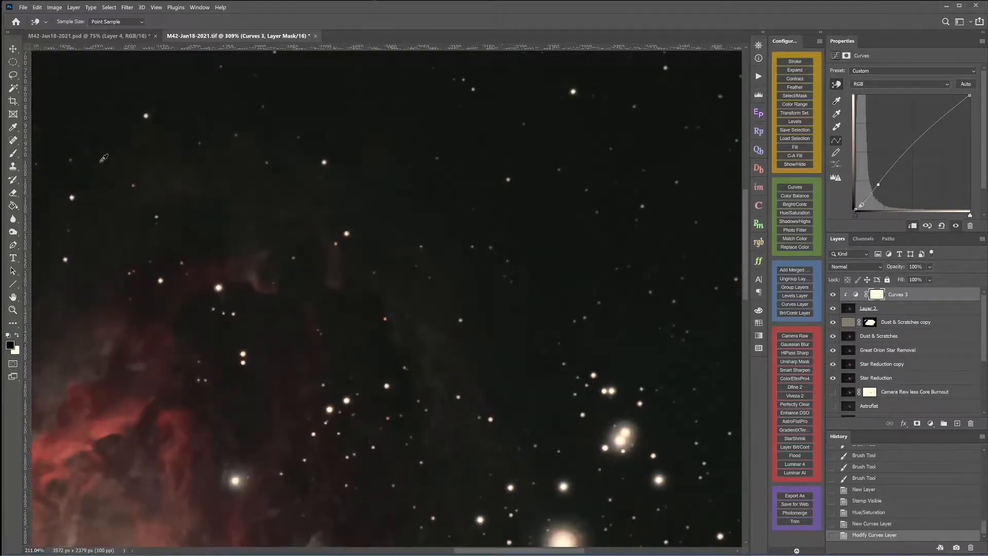
pyautogui.scroll(-5, 288, 239)
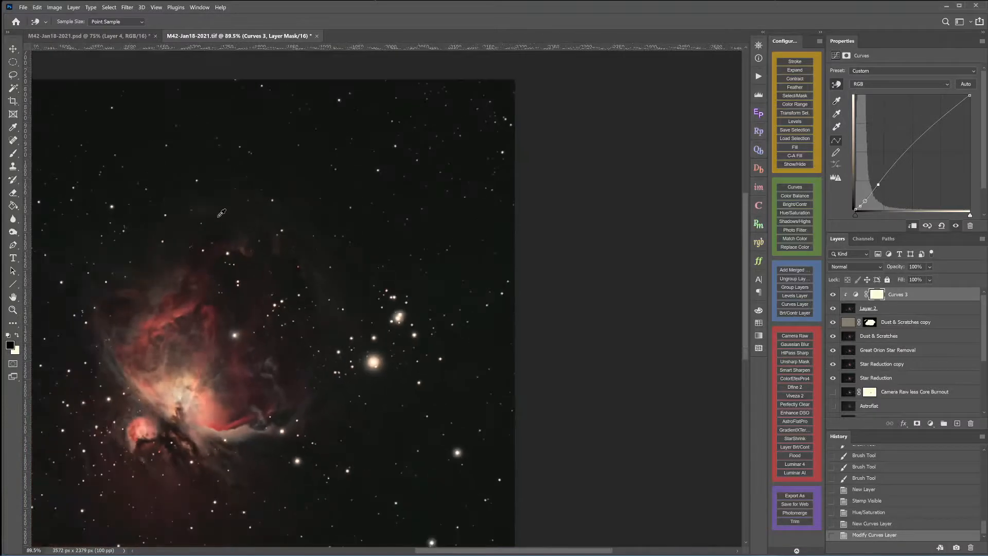
pyautogui.scroll(-1, 221, 212)
pyautogui.scroll(3, 198, 211)
pyautogui.scroll(5, 197, 210)
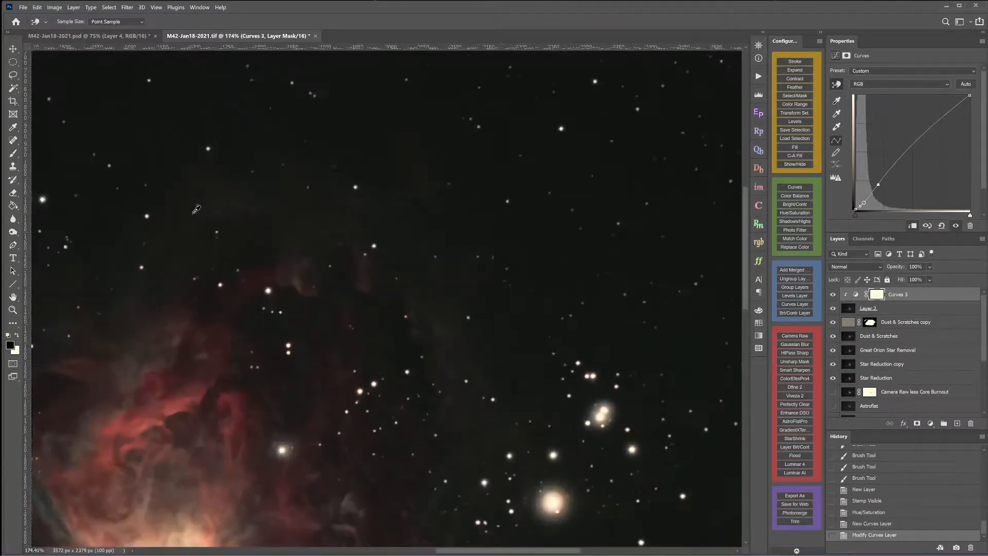
pyautogui.moveTo(200, 205); pyautogui.dragTo(375, 368)
pyautogui.scroll(-3, 483, 337)
pyautogui.scroll(-2, 485, 329)
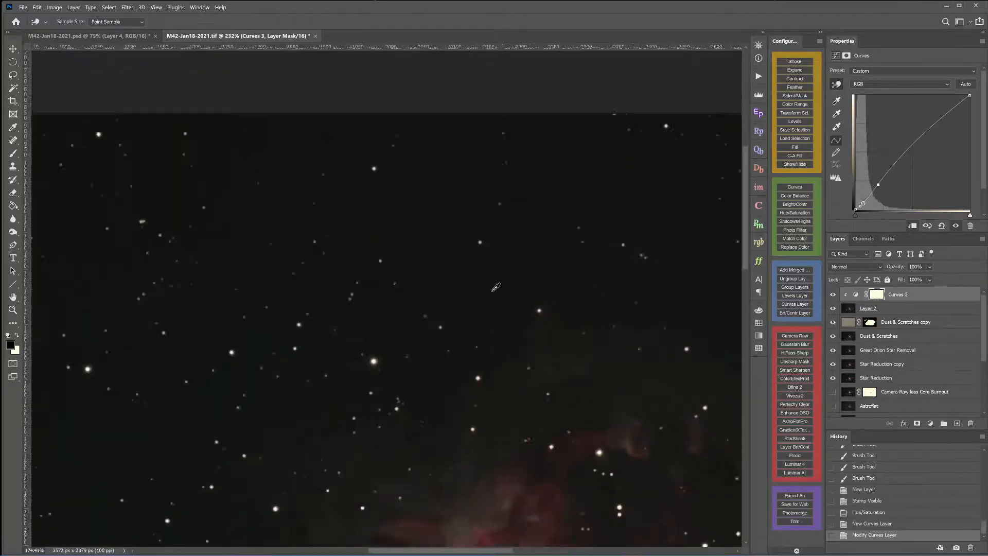
pyautogui.scroll(3, 491, 255)
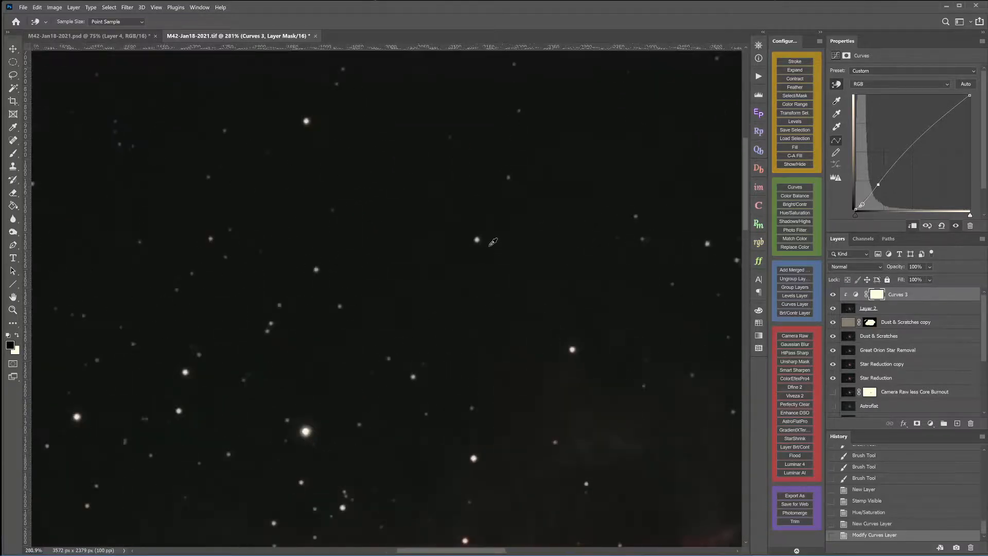
pyautogui.scroll(-4, 493, 242)
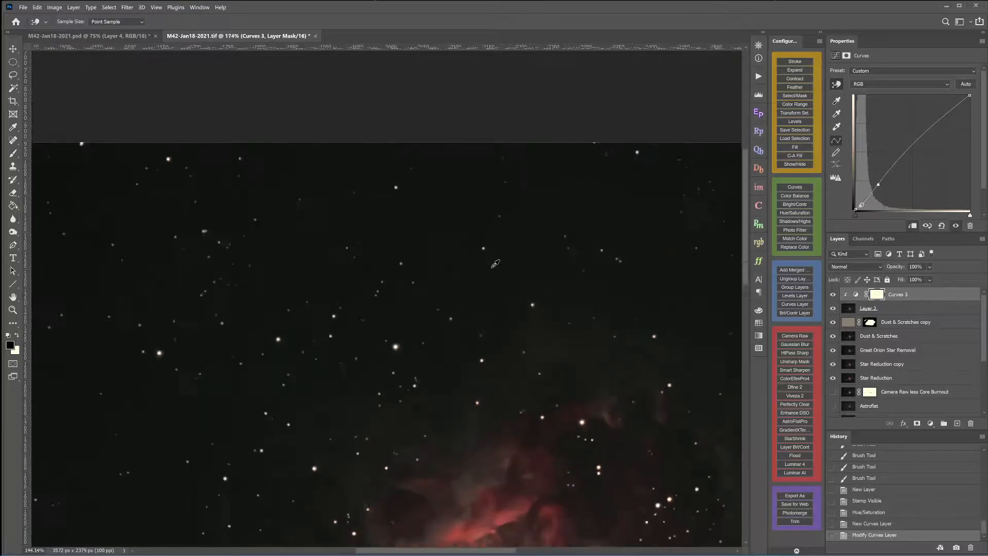
pyautogui.scroll(2, 496, 265)
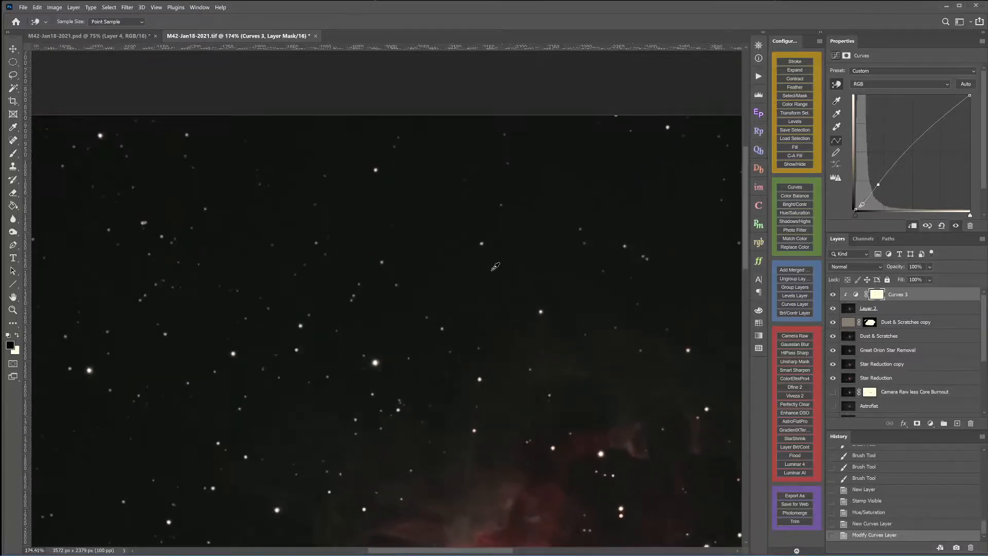
pyautogui.scroll(2, 495, 267)
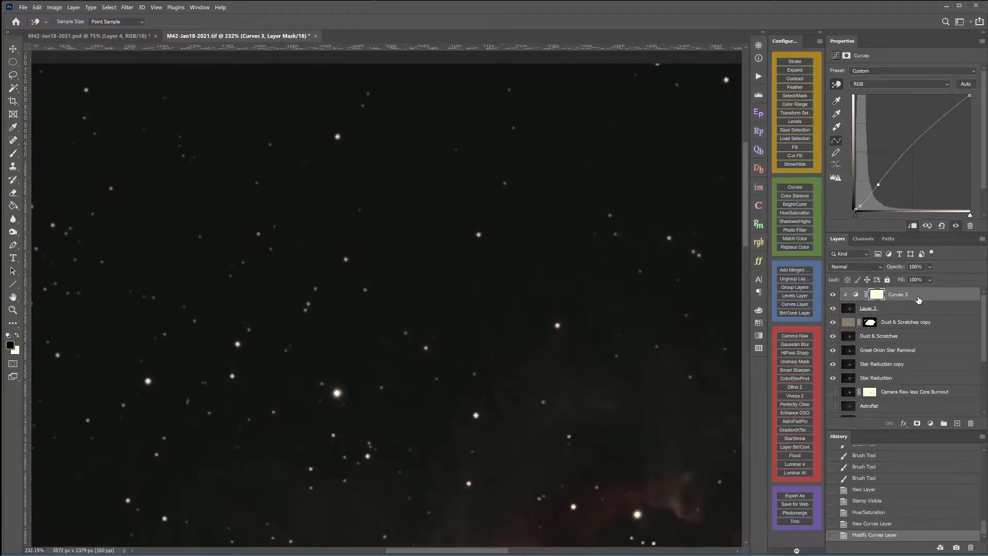
# Step back through the history to the curve's sky-darkening point only, dropping the brightening of the faint nebulosity
pyautogui.press('b')
pyautogui.click(856, 294)
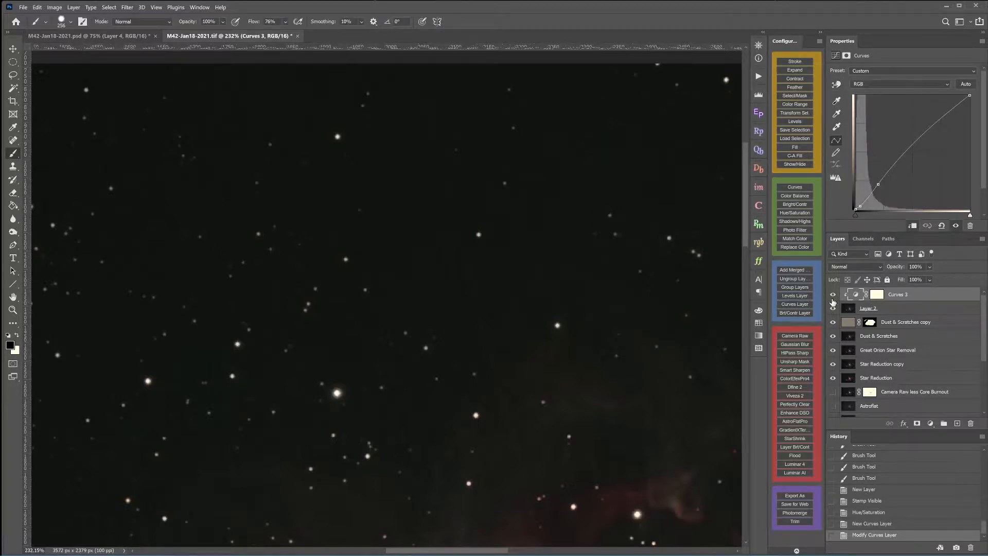
pyautogui.hotkey('ctrl', '0')
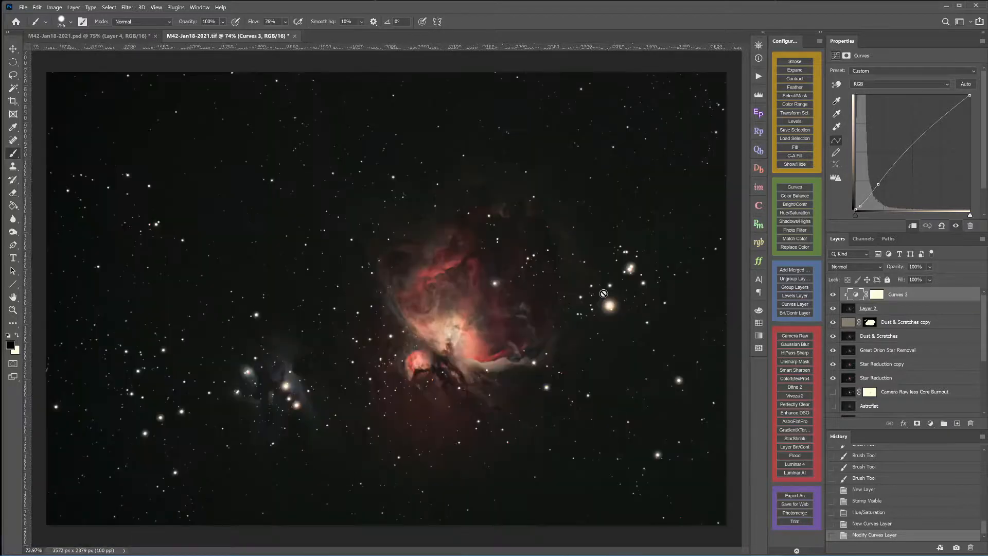
pyautogui.scroll(2, 603, 293)
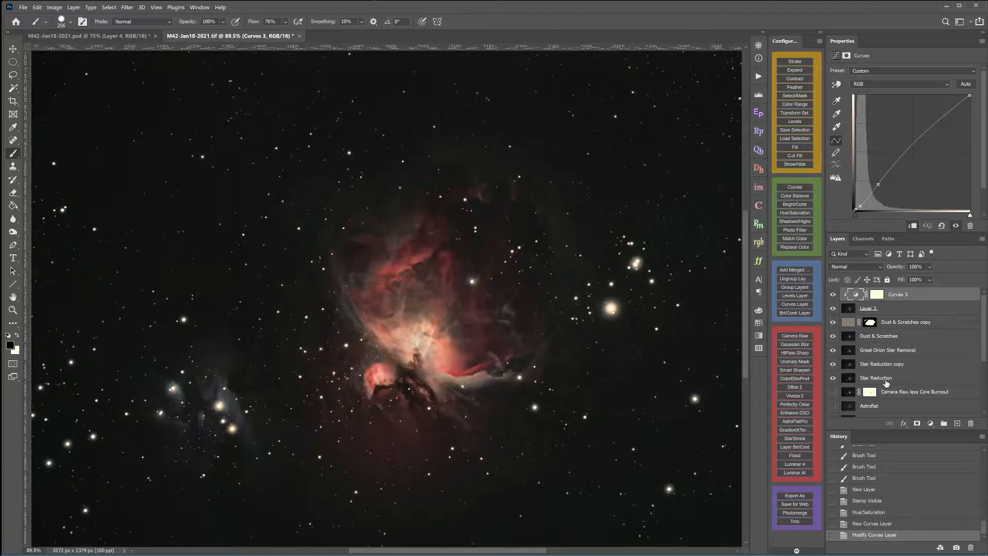
pyautogui.hotkey('ctrl', 'z')
pyautogui.hotkey('ctrl', 'z')
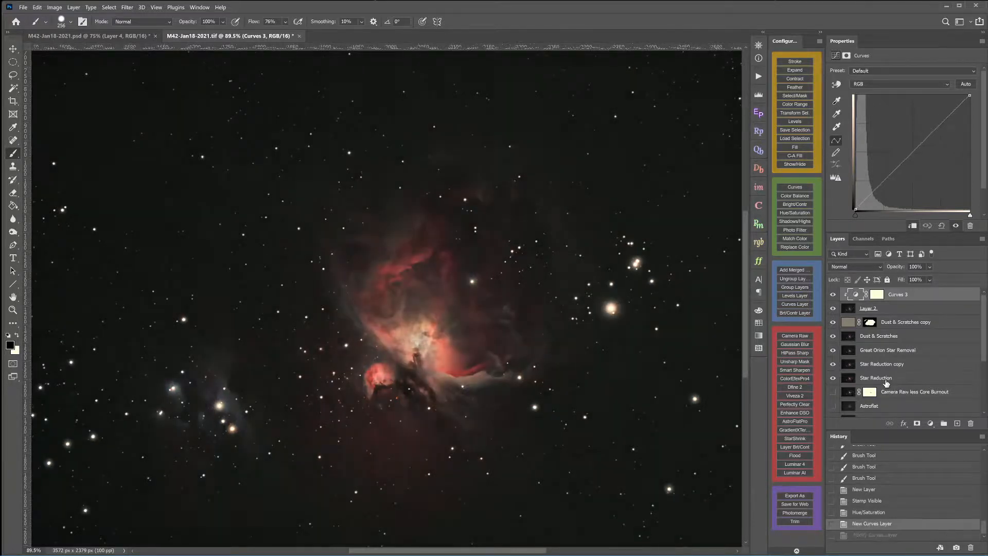
pyautogui.hotkey('ctrl', 'z')
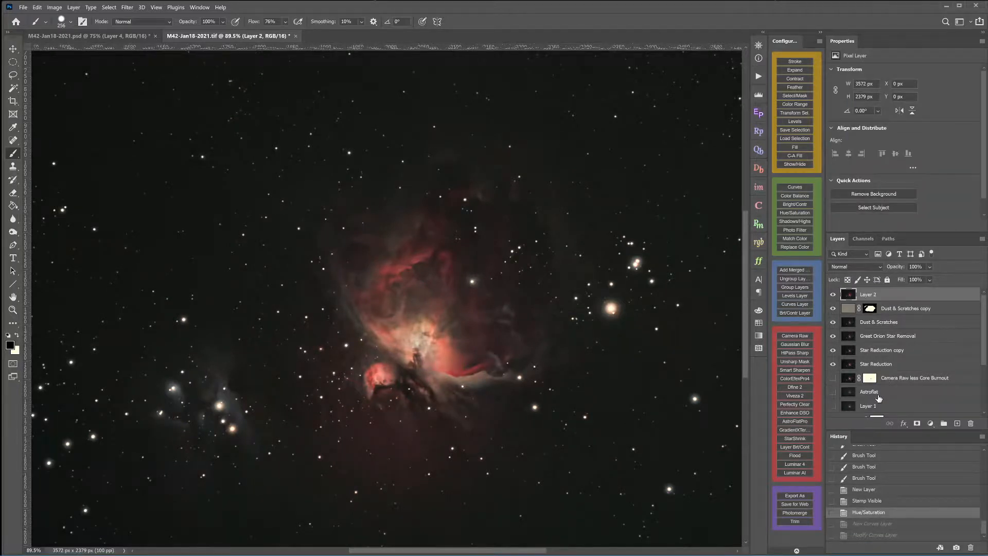
pyautogui.click(882, 536)
pyautogui.click(882, 526)
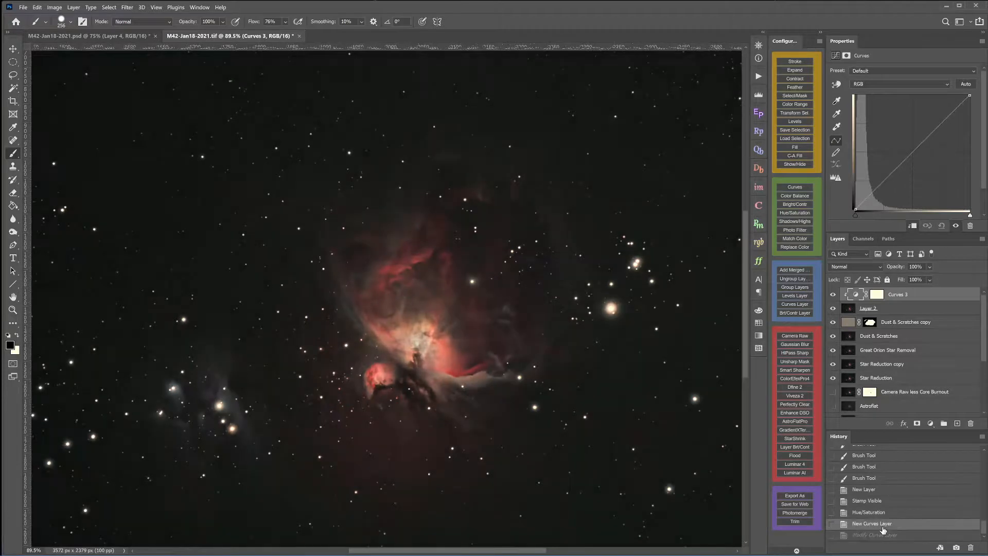
pyautogui.click(882, 536)
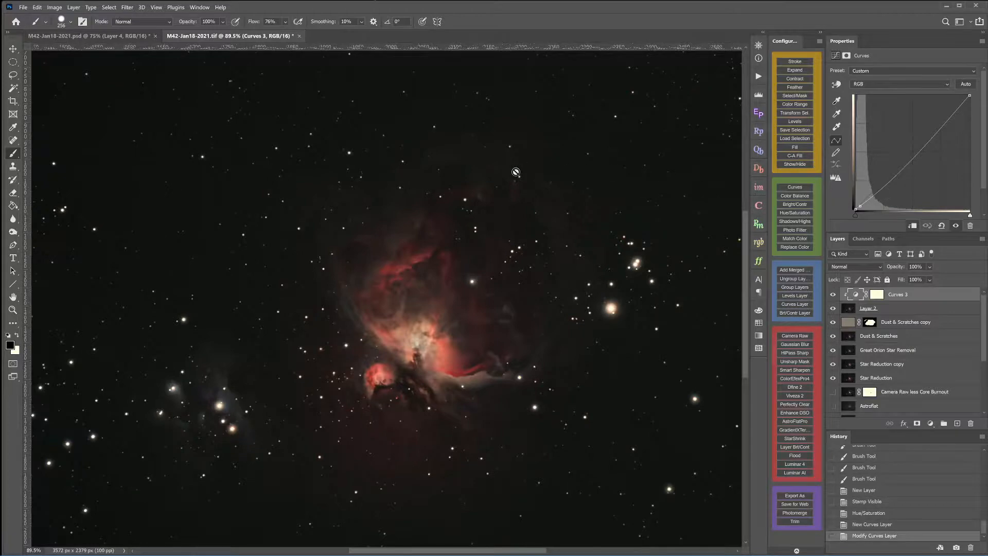
# Inspect the darkened sky and the nebula's upper edge at high magnification
pyautogui.scroll(4, 514, 173)
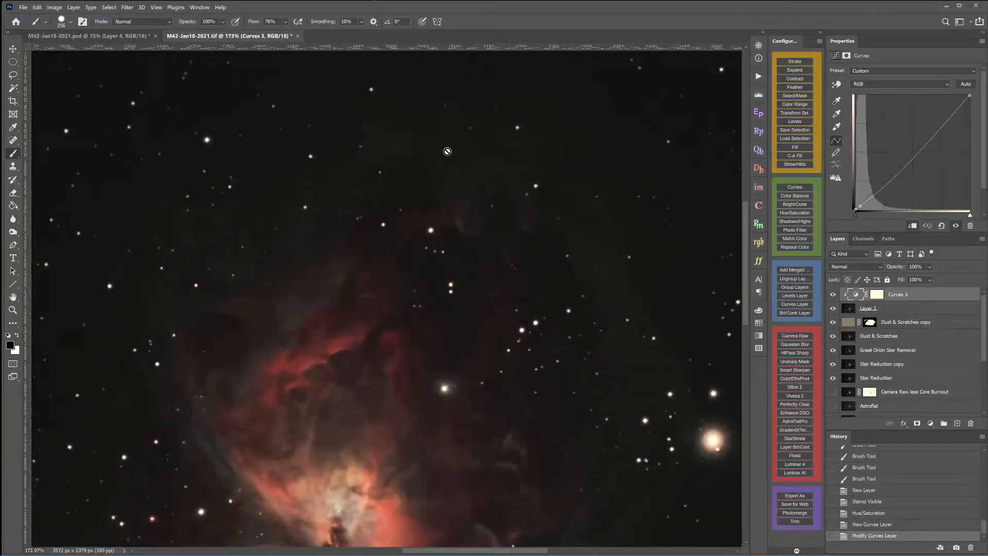
pyautogui.scroll(-2, 347, 161)
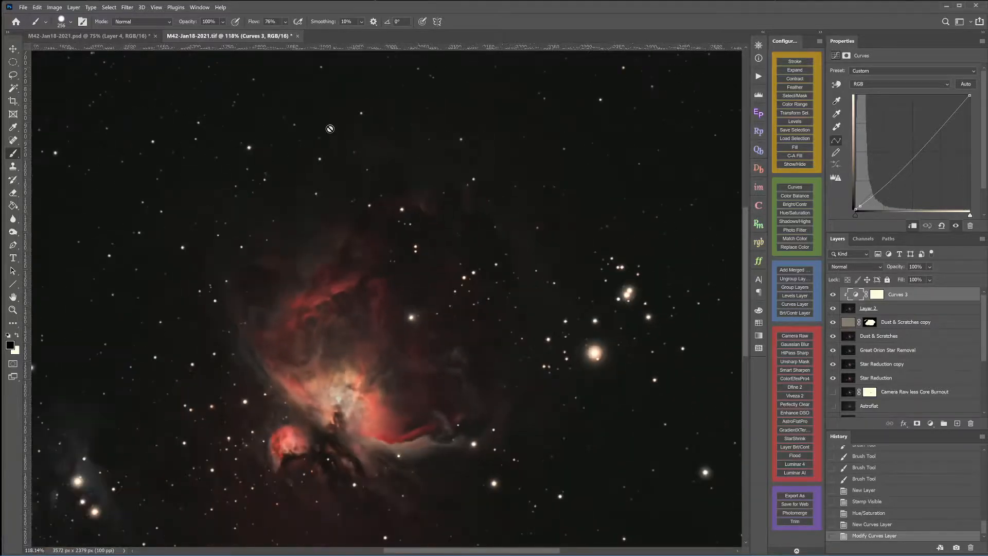
pyautogui.moveTo(320, 111); pyautogui.dragTo(386, 284)
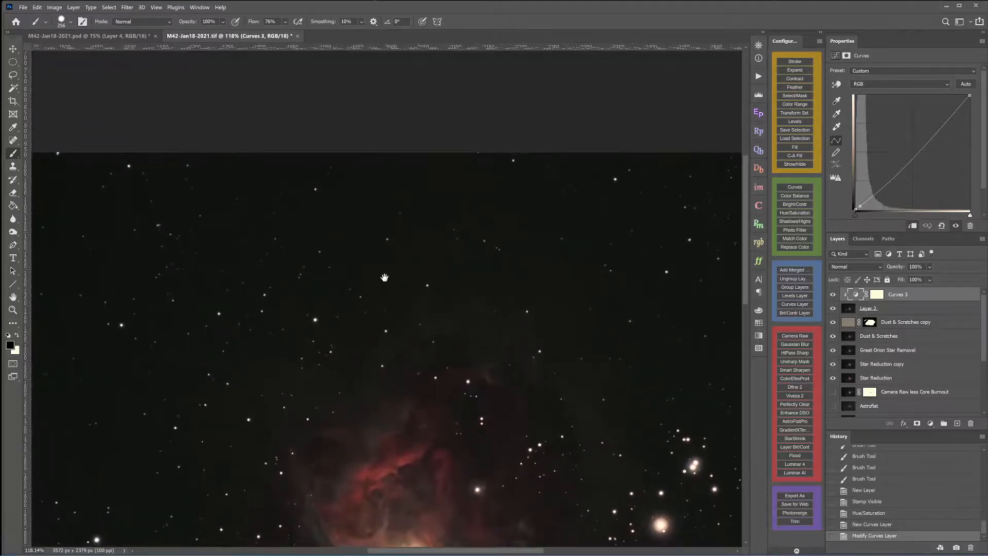
pyautogui.scroll(6, 405, 320)
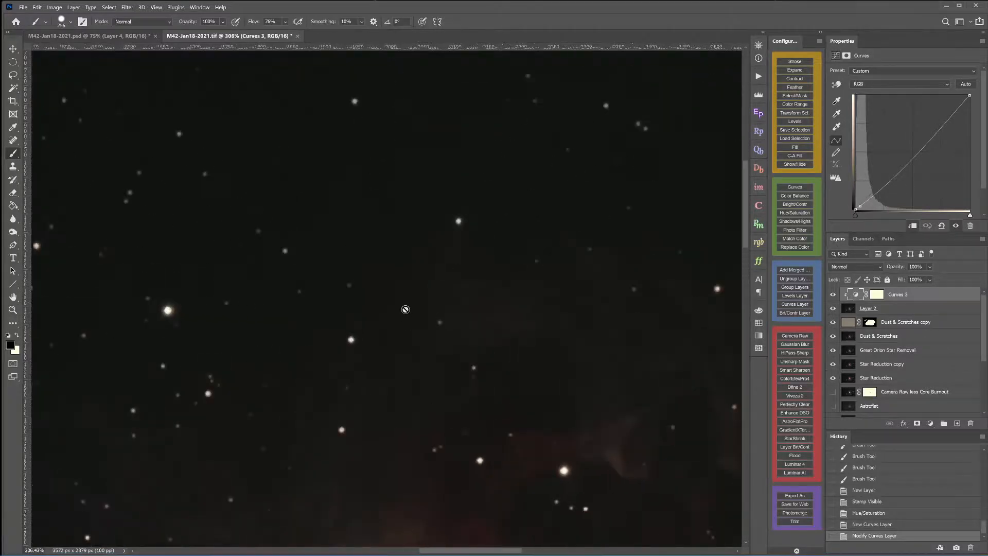
pyautogui.scroll(-2, 376, 340)
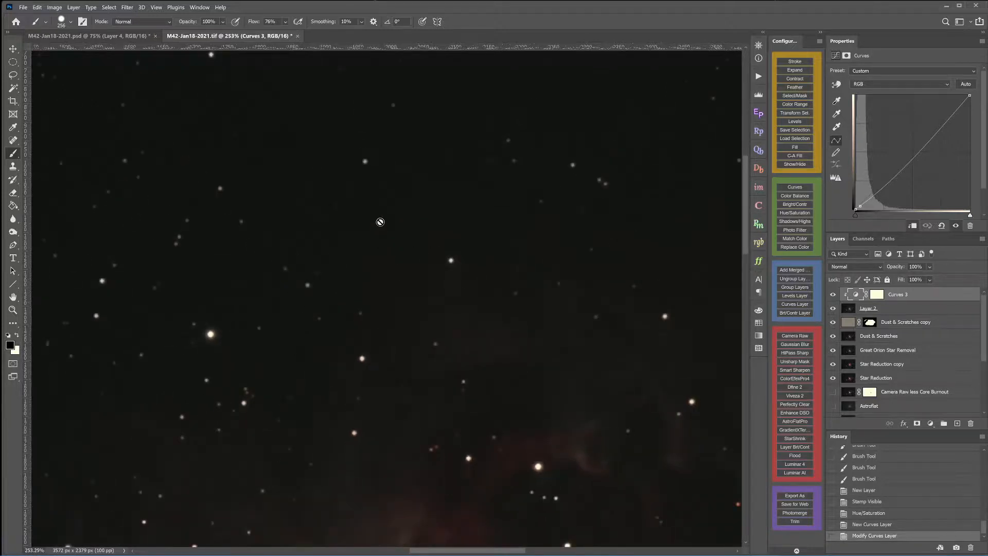
pyautogui.scroll(-1, 379, 212)
pyautogui.scroll(-1, 372, 186)
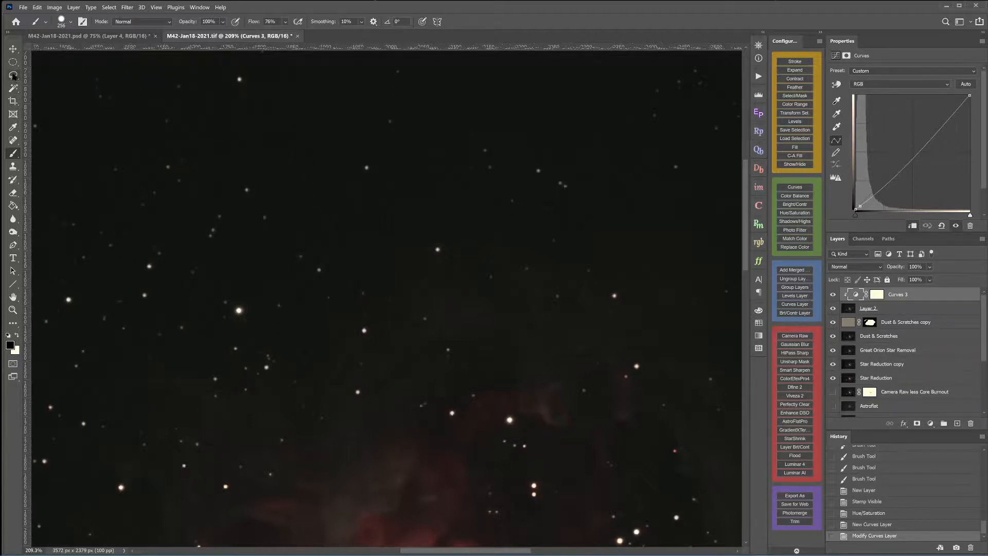
pyautogui.click(21, 76)
pyautogui.click(57, 84)
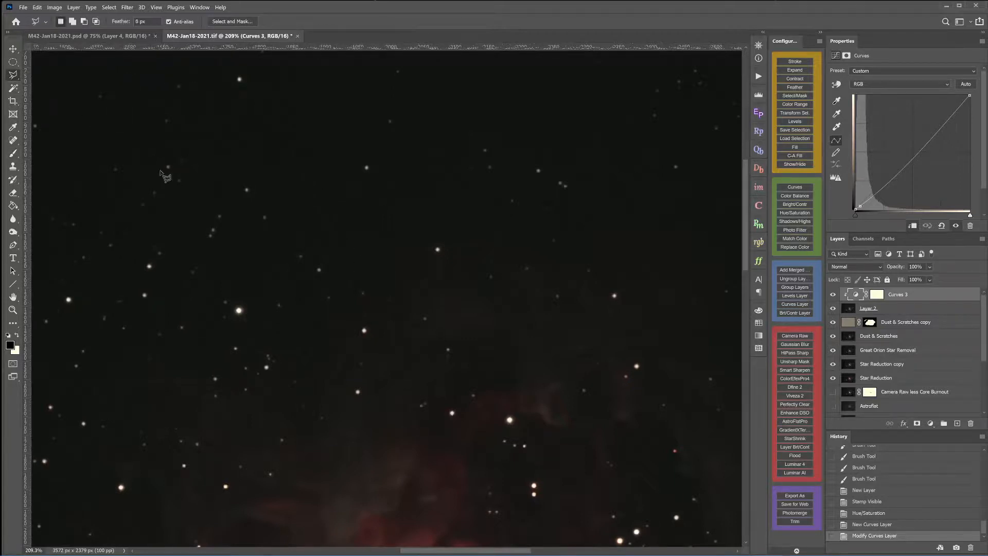
pyautogui.click(422, 439)
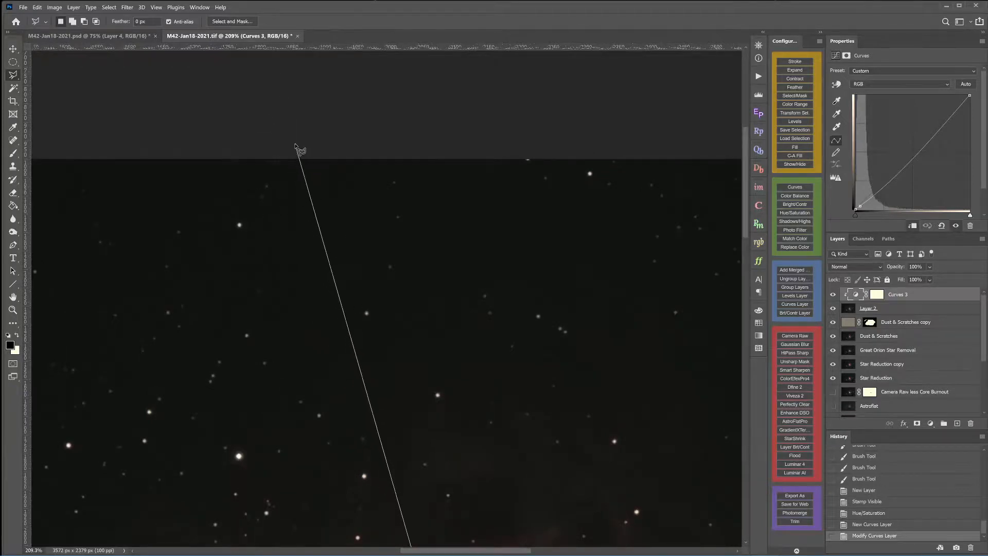
pyautogui.click(292, 144)
pyautogui.click(304, 143)
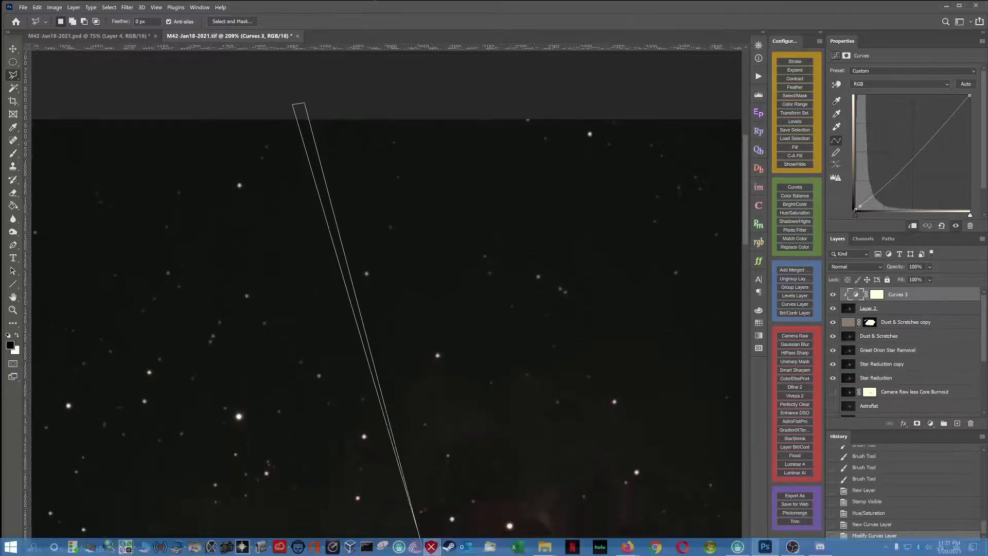
pyautogui.click(432, 547)
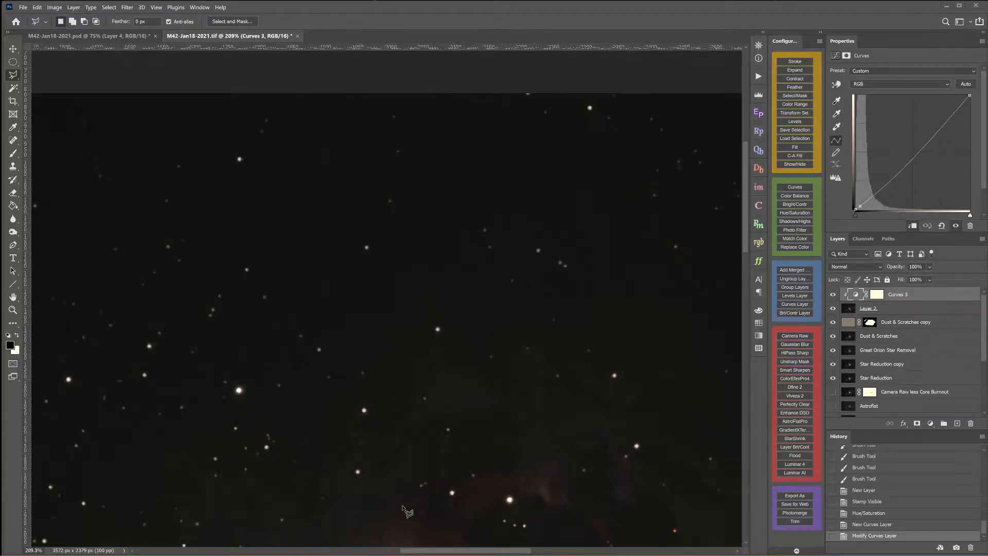
# Outline the faint satellite trail above the nebula with a narrow polygonal selection reaching the image's upper edge, and hide the selection outline
pyautogui.click(393, 452)
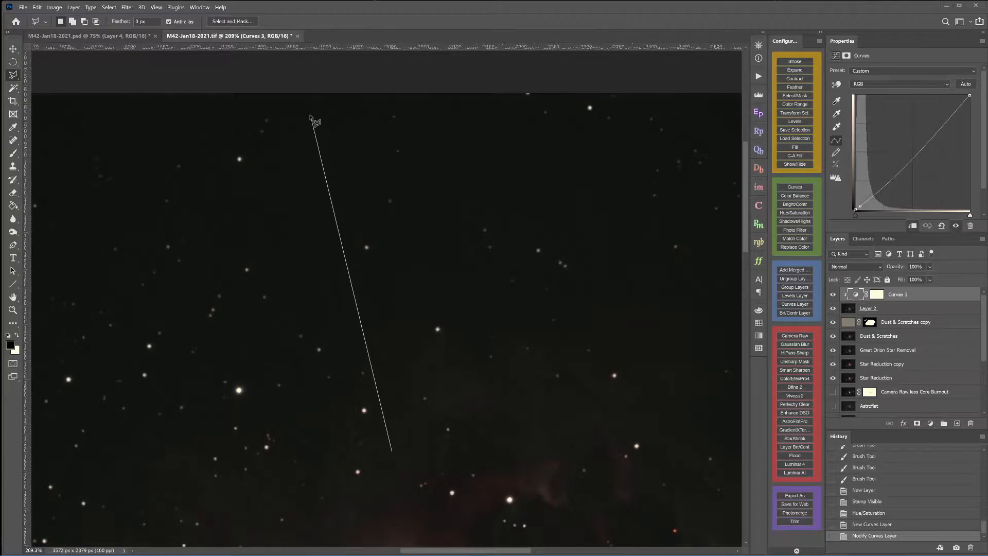
pyautogui.click(304, 88)
pyautogui.click(322, 84)
pyautogui.click(419, 510)
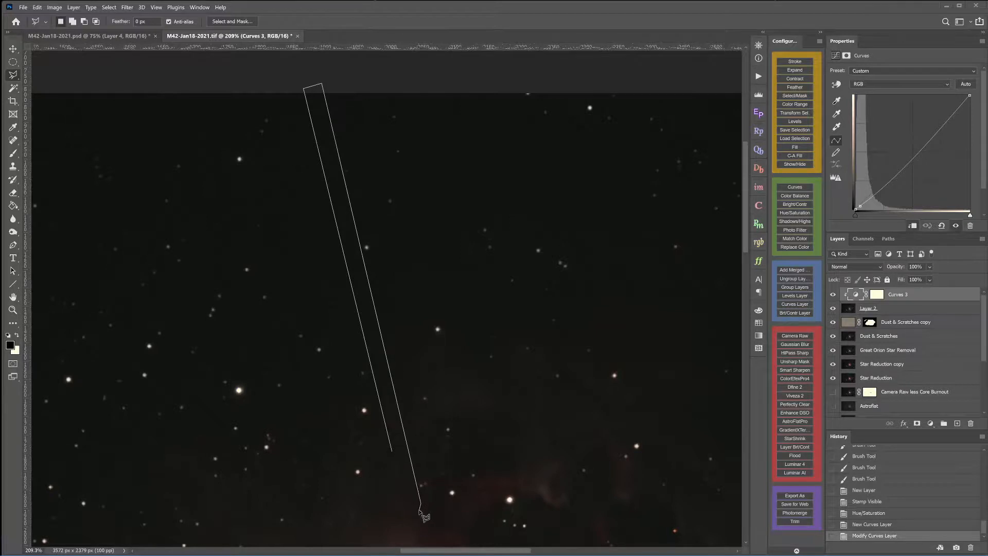
pyautogui.click(393, 452)
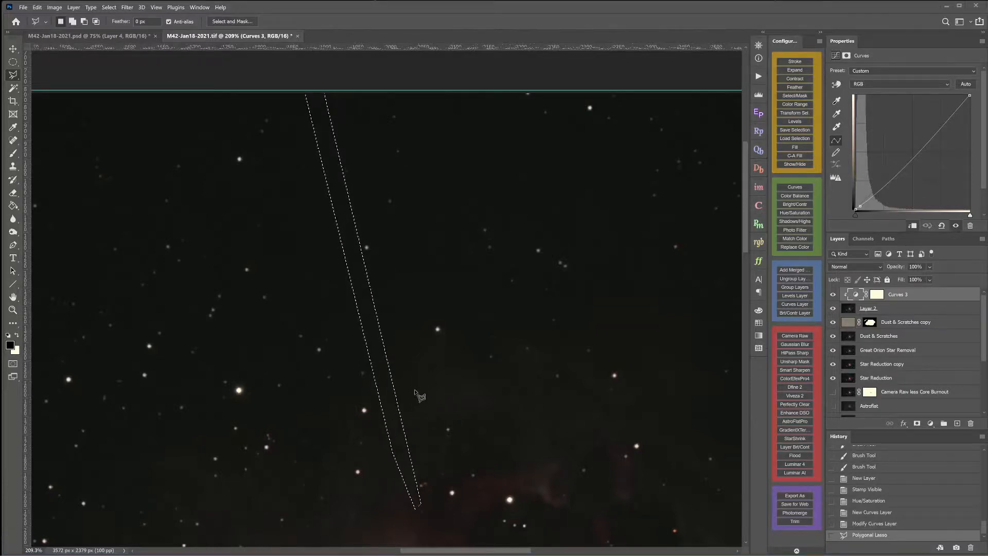
pyautogui.hotkey('ctrl', 'h')
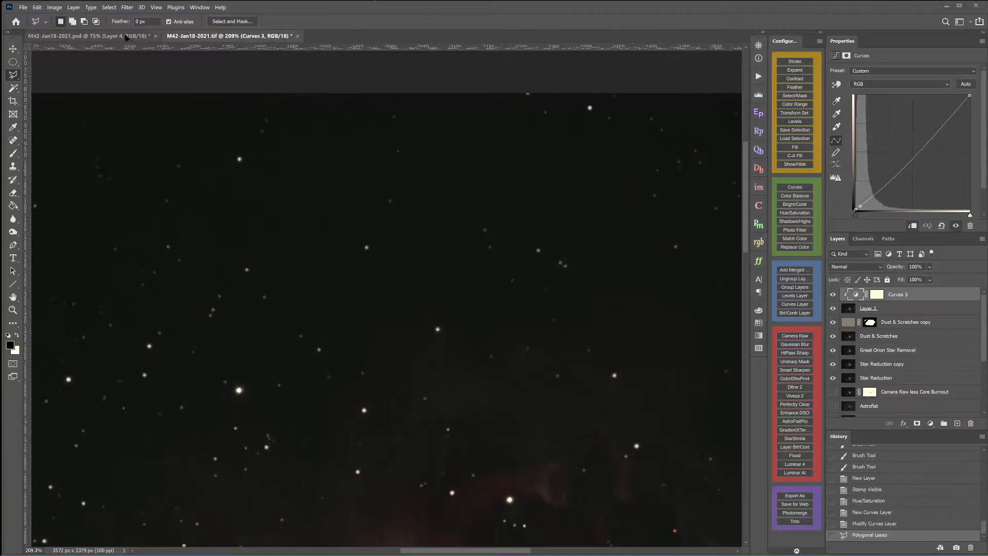
# Try to remove the selected satellite trail on Layer 2 with Content-Aware Fill, and undo the fill
pyautogui.click(38, 7)
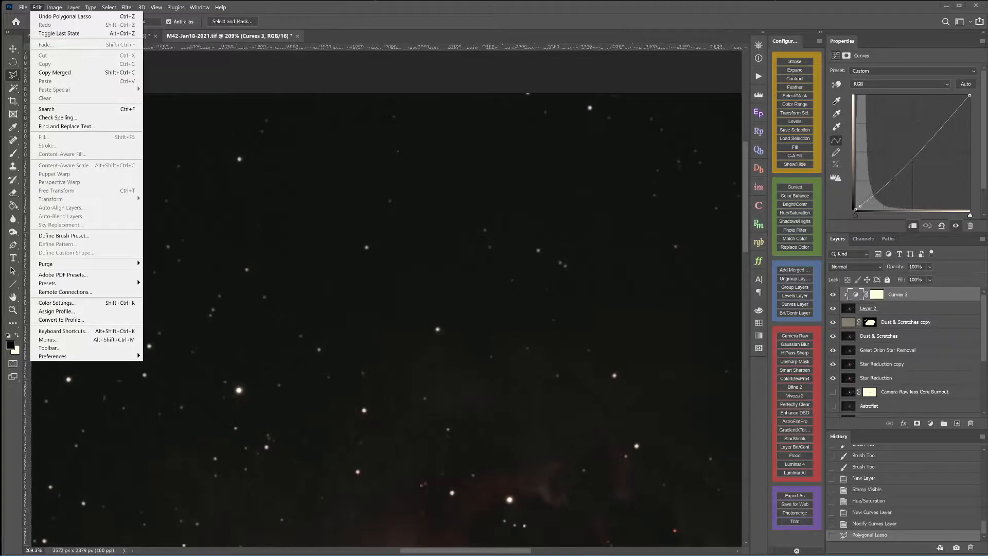
pyautogui.click(472, 17)
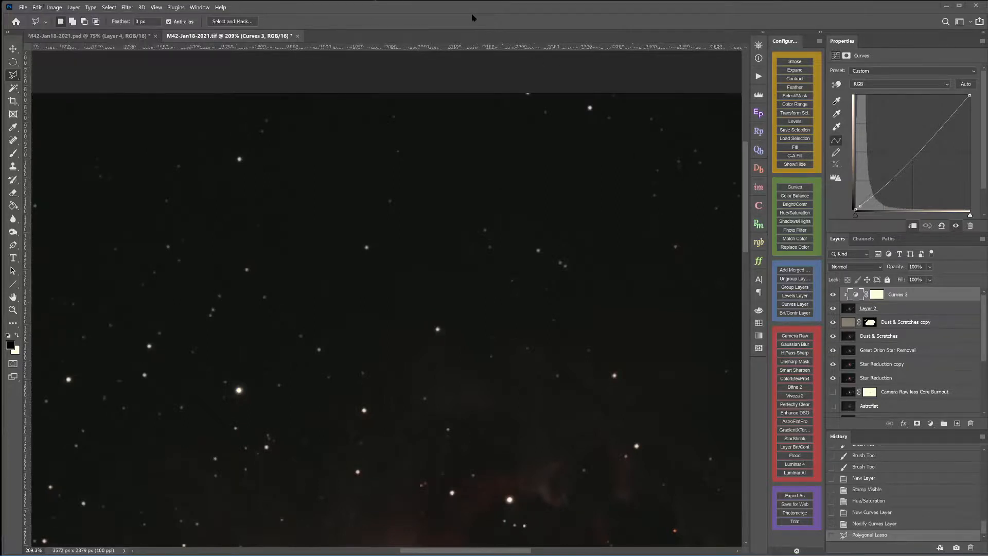
pyautogui.click(895, 313)
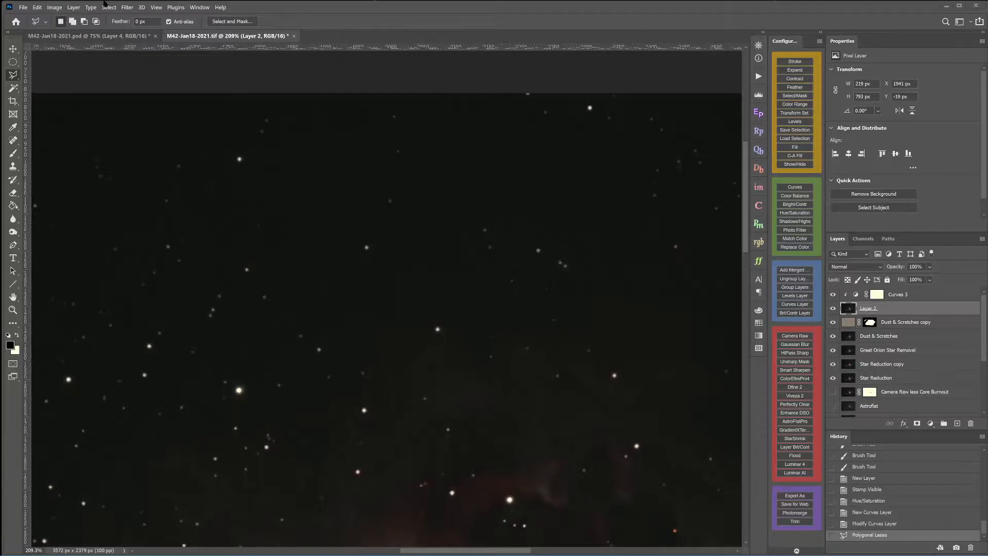
pyautogui.click(41, 8)
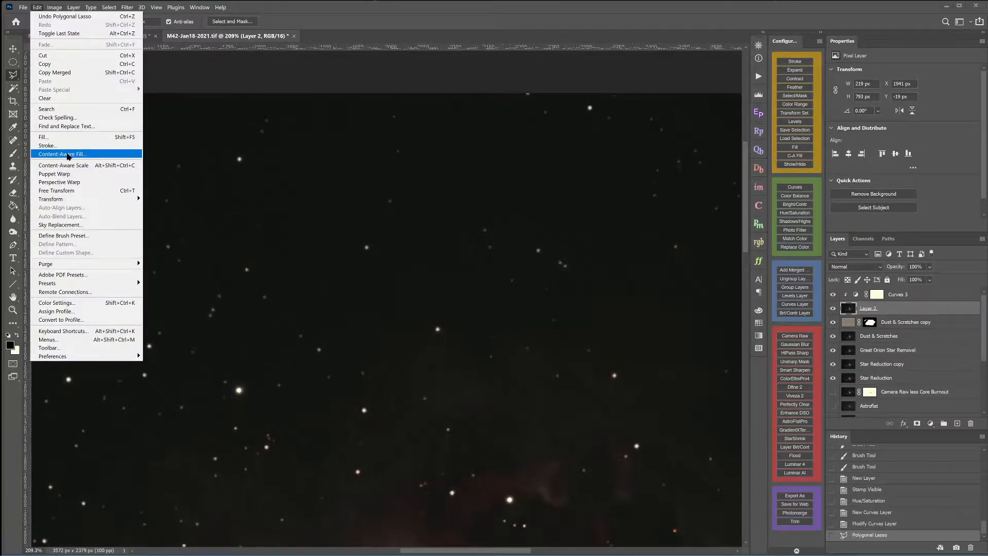
pyautogui.click(68, 155)
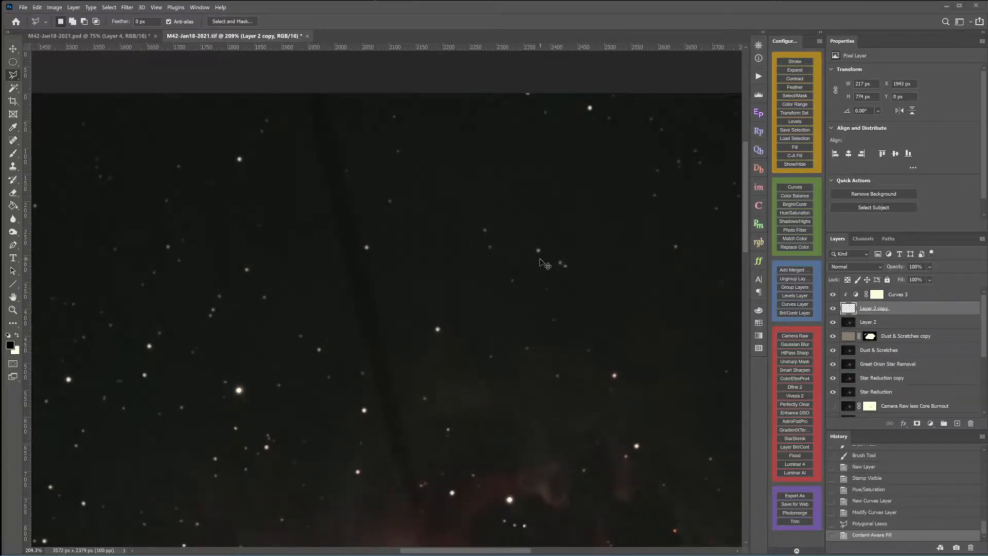
pyautogui.hotkey('ctrl', 'z')
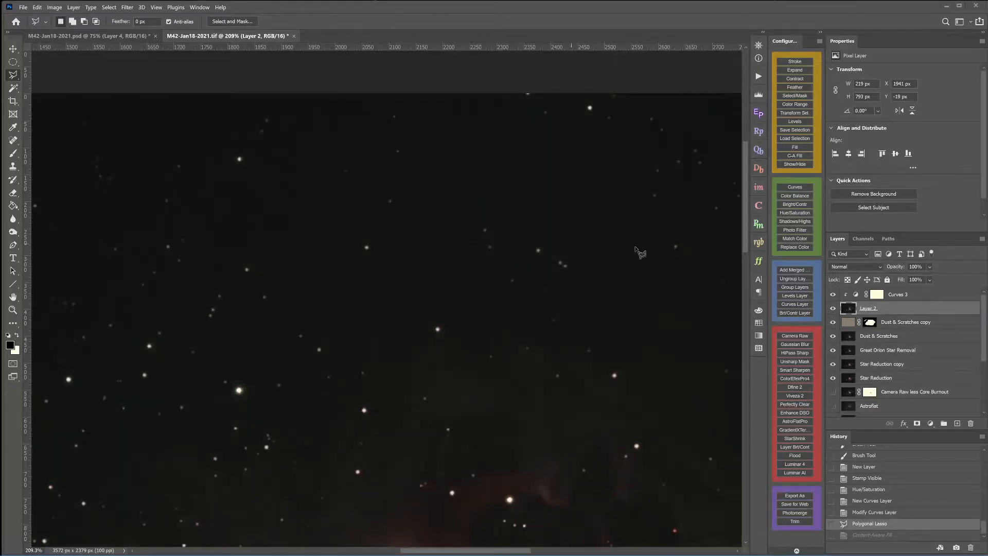
# Clear the selection and add a merged layer of everything visible above Curves 3
pyautogui.click(918, 296)
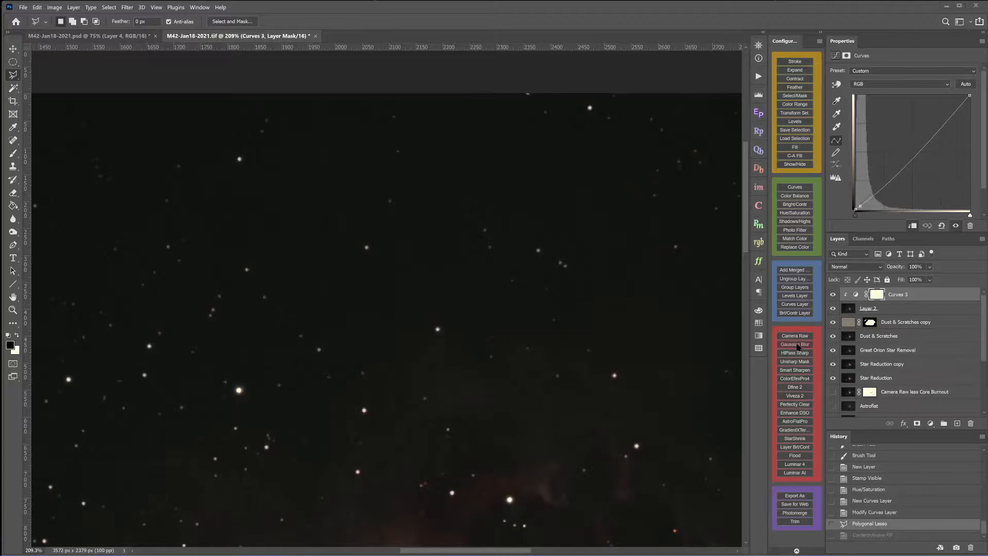
pyautogui.hotkey('ctrl', 'd')
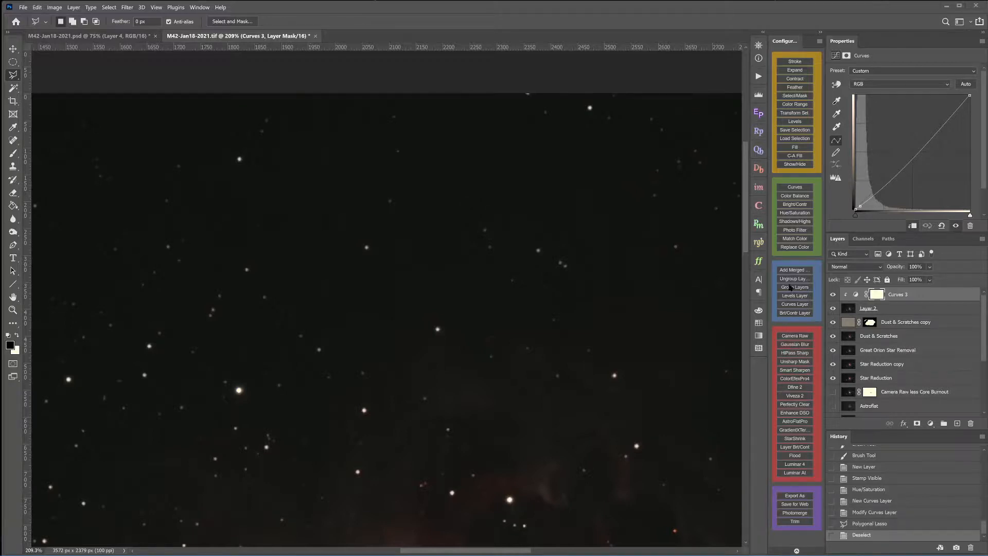
pyautogui.click(793, 270)
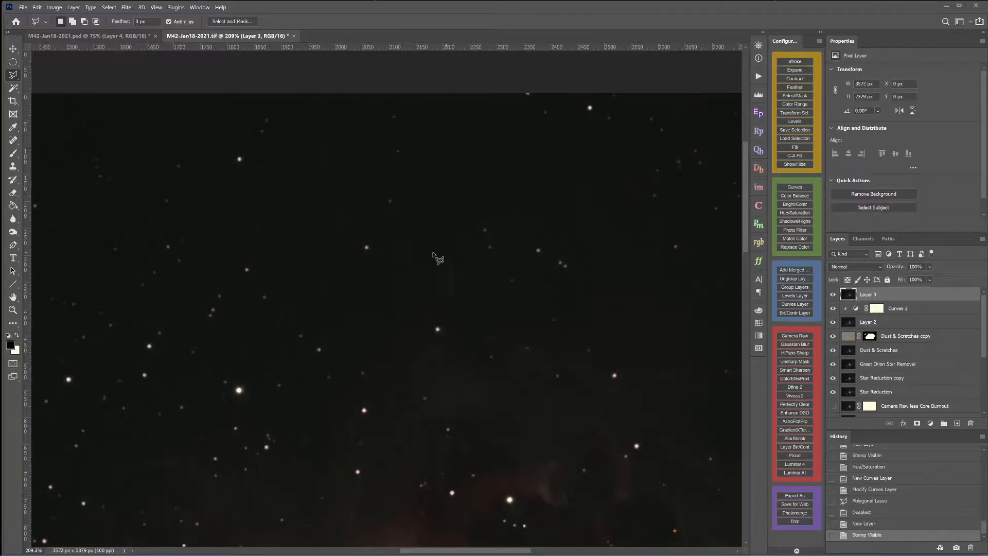
# Paint out the satellite trail above the nebula on the merged layer with a 16 px content-aware Spot Healing Brush
pyautogui.click(13, 140)
pyautogui.rightClick(404, 401)
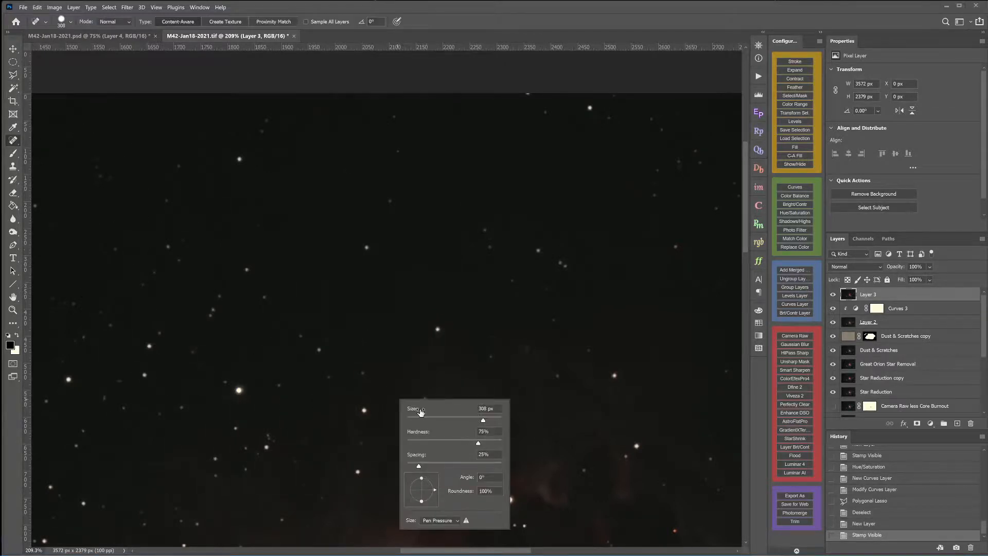
pyautogui.click(422, 420)
pyautogui.moveTo(421, 420); pyautogui.dragTo(415, 420)
pyautogui.moveTo(369, 334); pyautogui.dragTo(307, 88)
pyautogui.moveTo(370, 317); pyautogui.dragTo(412, 502)
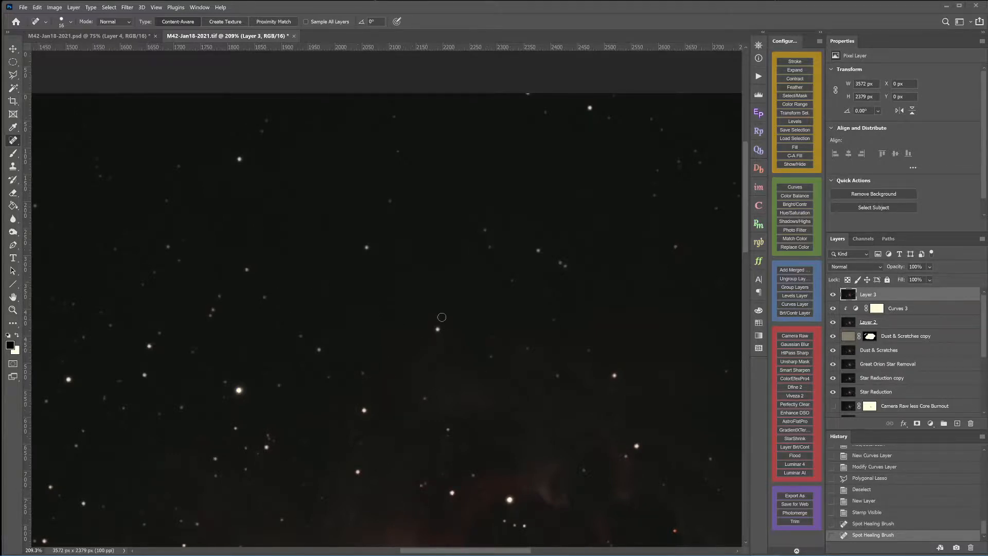
# Rename the healed merged layer "Spot healed satellite"
pyautogui.scroll(-2, 455, 281)
pyautogui.scroll(-5, 456, 282)
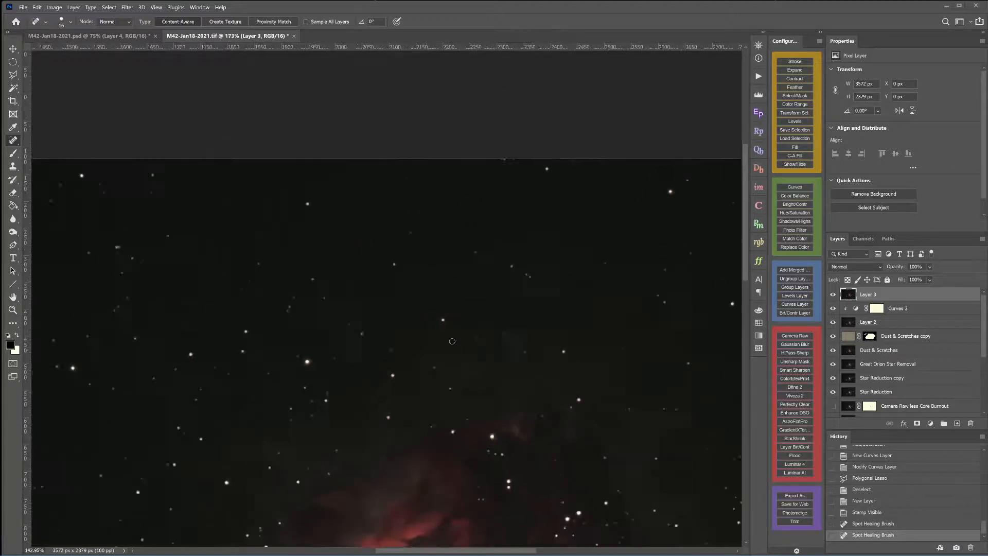
pyautogui.scroll(-1, 454, 354)
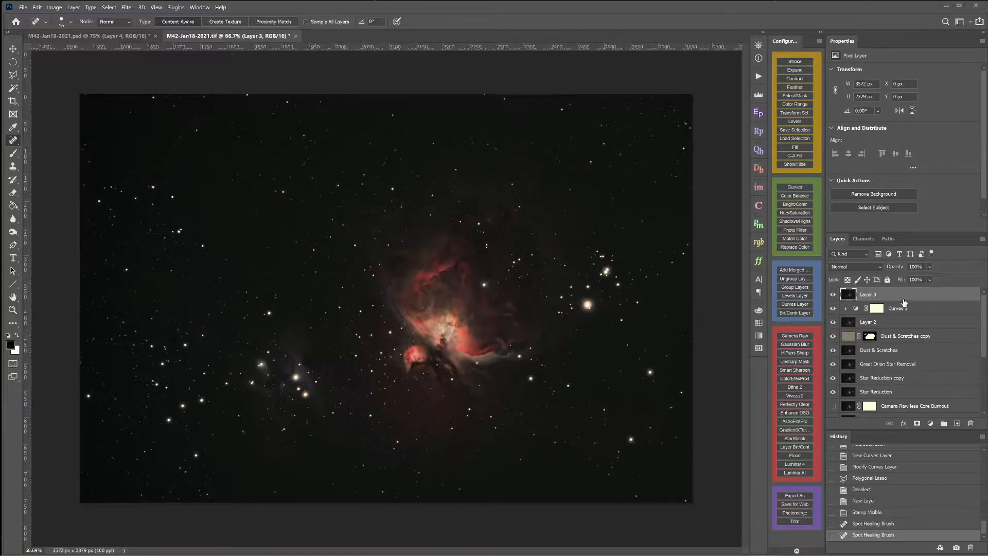
pyautogui.doubleClick(871, 295)
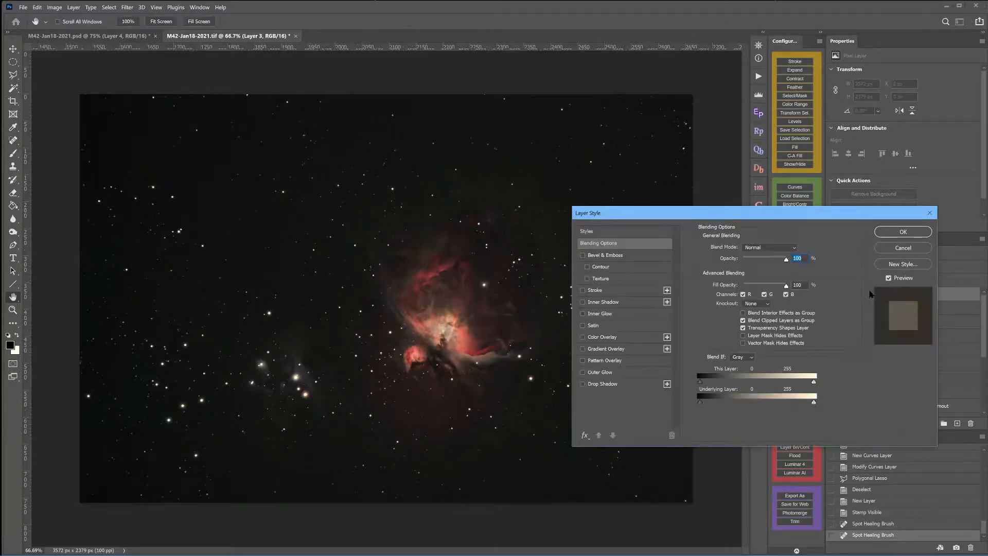
pyautogui.click(909, 247)
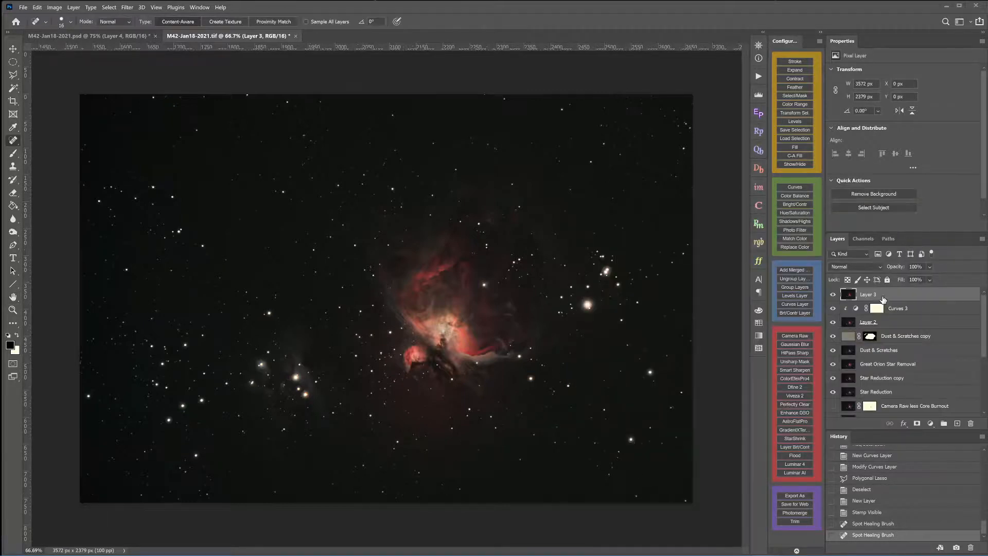
pyautogui.doubleClick(875, 294)
pyautogui.write('Spot healed satellite')
pyautogui.press('Return')
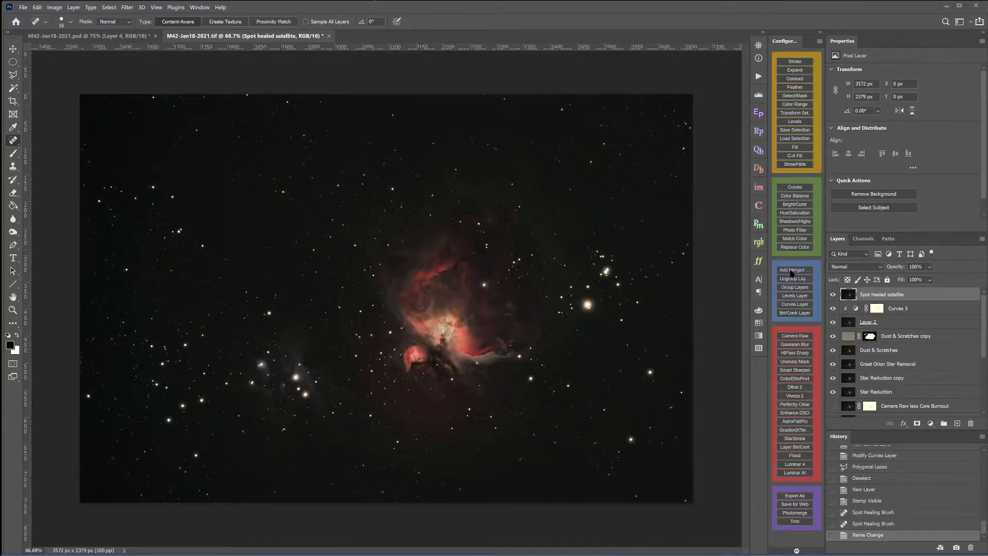
# Open the healed layer in Color Efex Pro 4, preview the Clarity Bump recipe and replace it with HDR Like
pyautogui.click(789, 381)
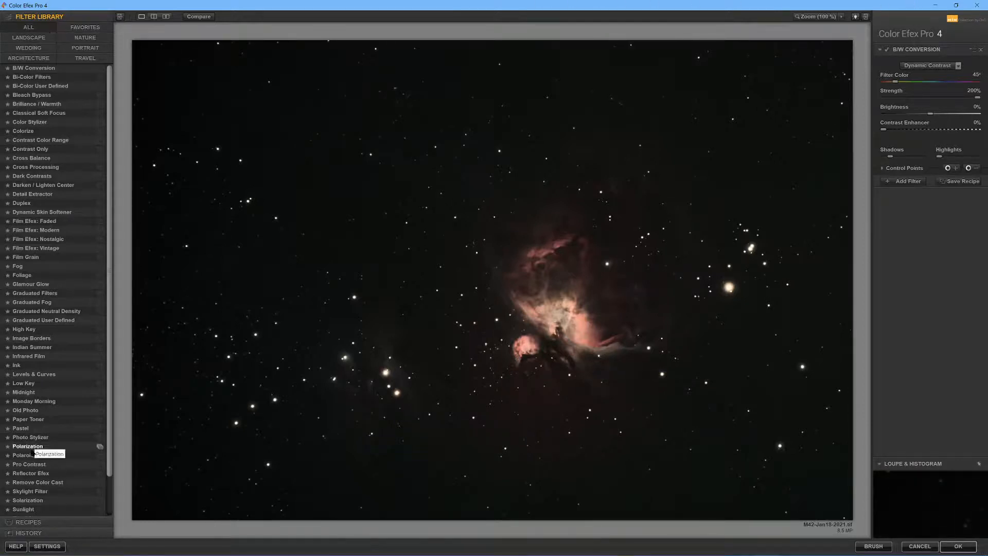
pyautogui.click(26, 522)
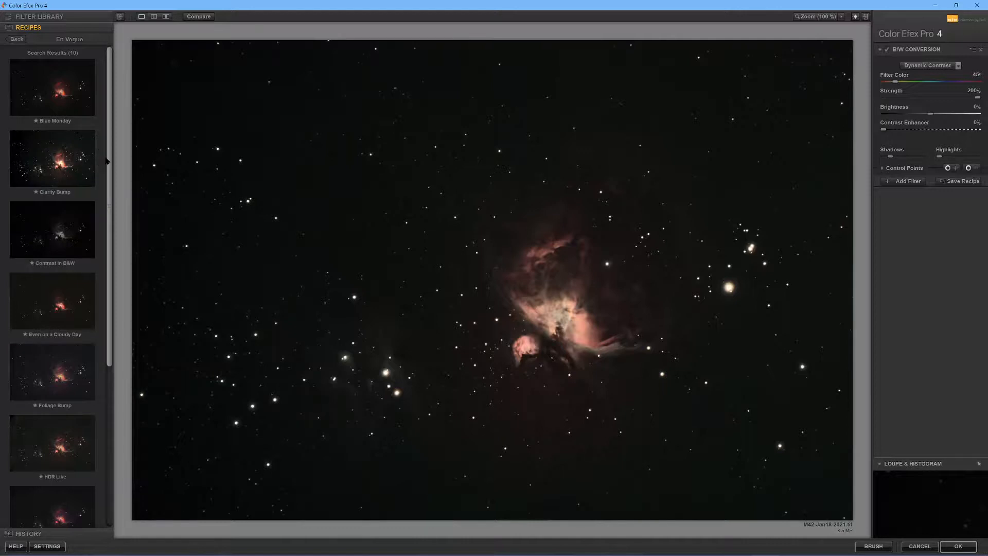
pyautogui.click(20, 41)
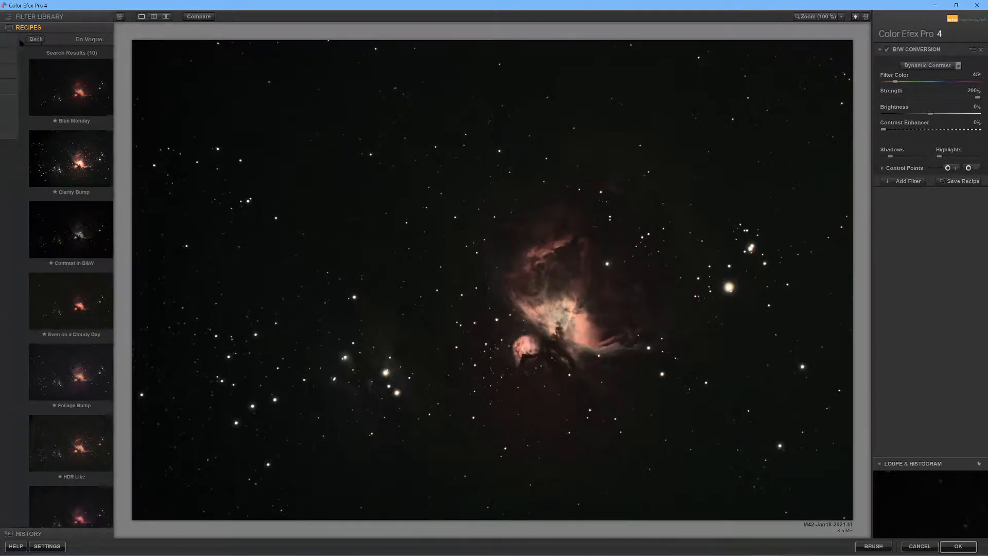
pyautogui.click(41, 46)
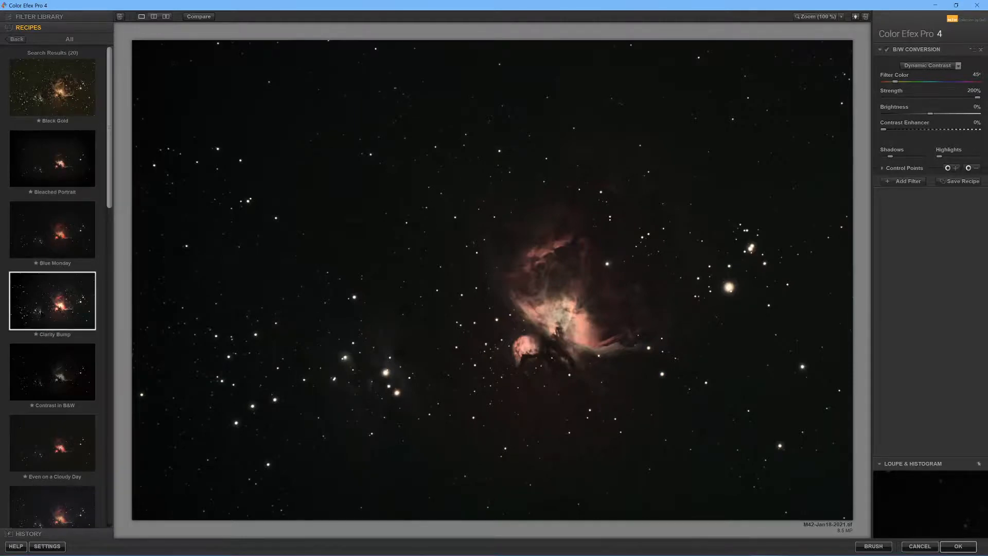
pyautogui.click(41, 308)
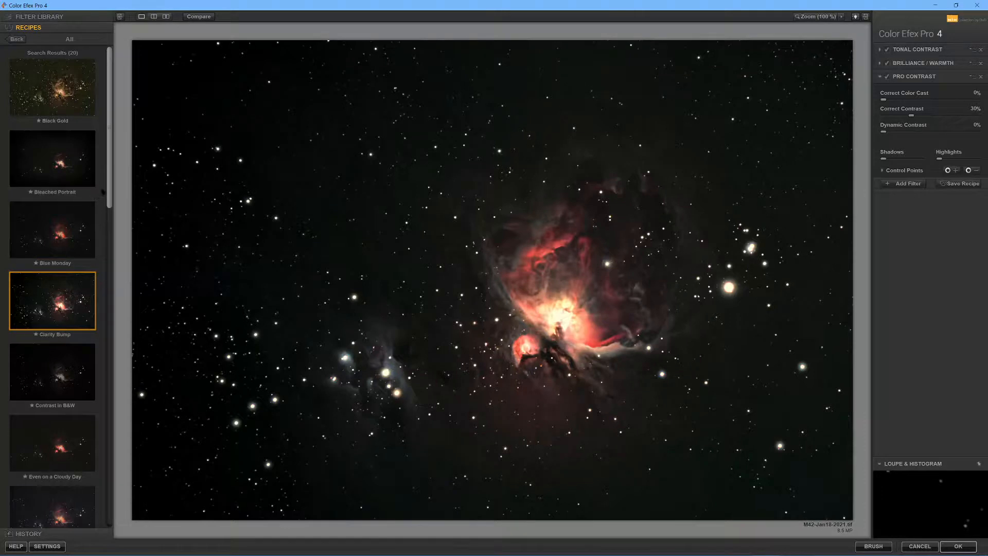
pyautogui.scroll(-5, 103, 249)
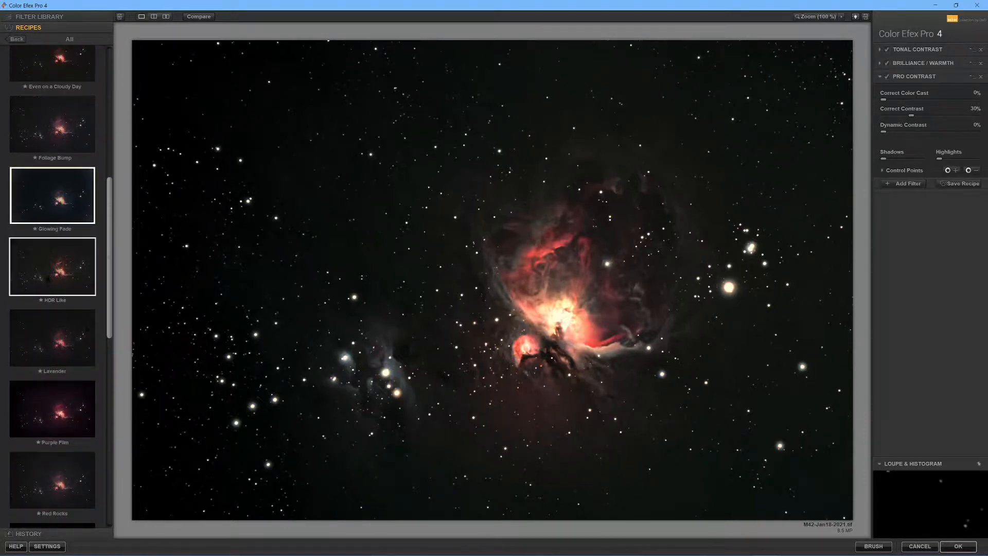
pyautogui.click(50, 277)
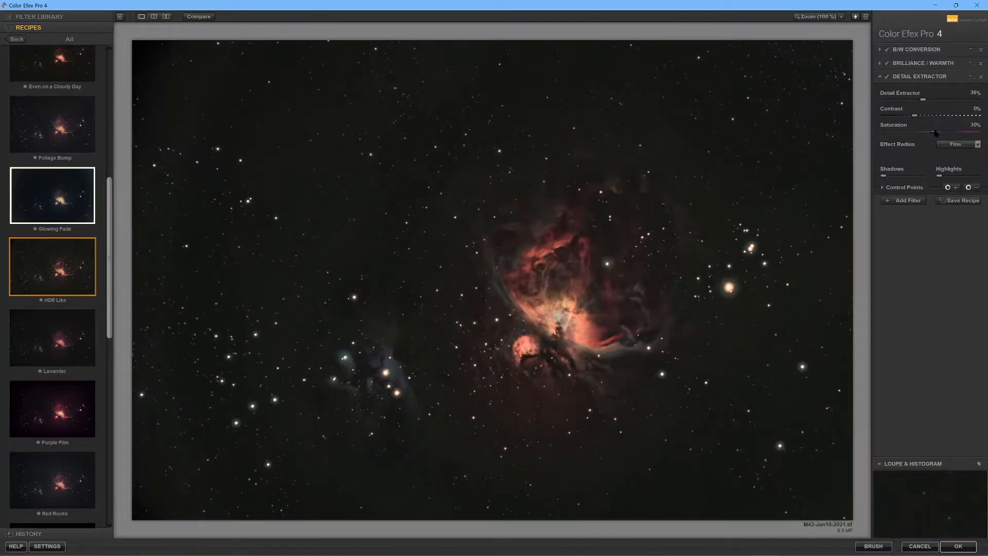
# Adjust the recipe's Detail Extractor filter to 35% detail extraction, 24% contrast and 62% saturation
pyautogui.moveTo(935, 133); pyautogui.dragTo(958, 134)
pyautogui.moveTo(919, 116); pyautogui.dragTo(934, 115)
pyautogui.moveTo(934, 115); pyautogui.dragTo(934, 114)
pyautogui.moveTo(925, 101); pyautogui.dragTo(880, 101)
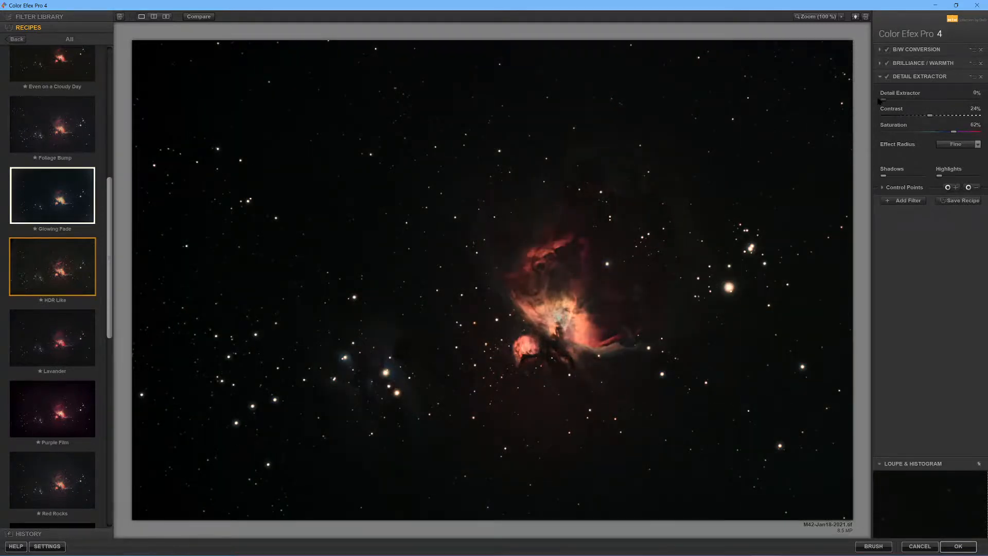
pyautogui.moveTo(883, 101); pyautogui.dragTo(978, 102)
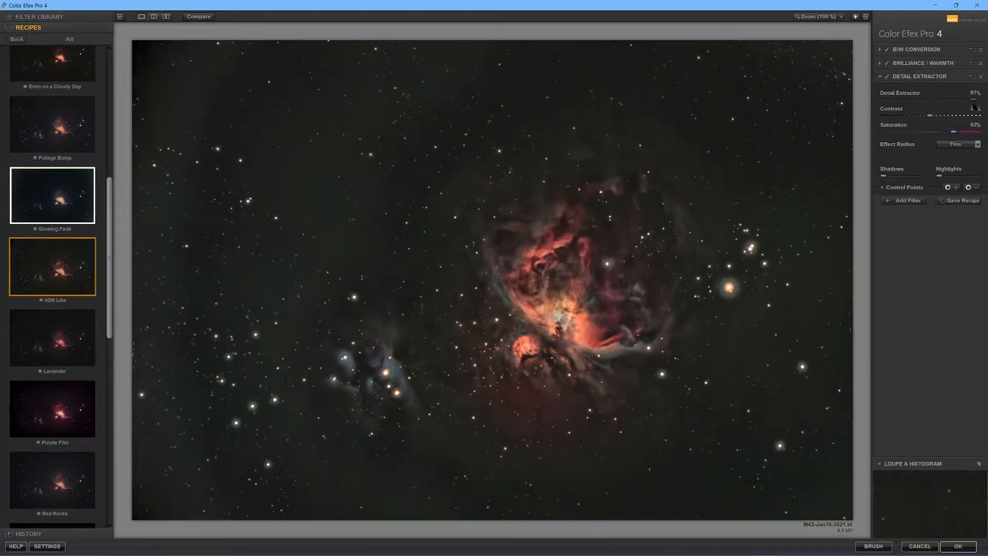
pyautogui.moveTo(977, 107); pyautogui.dragTo(924, 113)
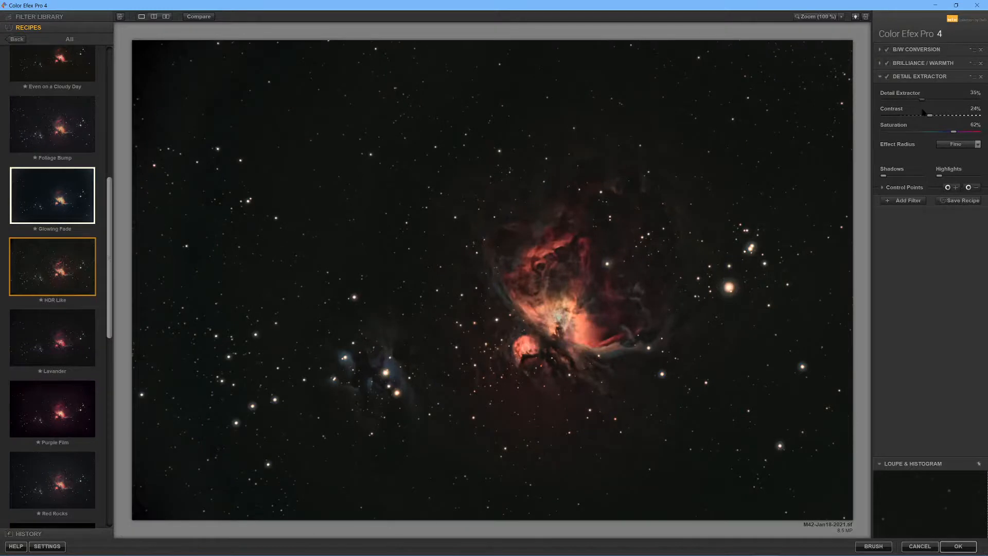
# Fine-tune the Detail Extractor filter's contrast and detail extraction amount
pyautogui.moveTo(923, 111); pyautogui.dragTo(926, 112)
pyautogui.moveTo(924, 101); pyautogui.dragTo(922, 100)
# In Brilliance / Warmth, cool the warmth, lower saturation slightly and raise perceptual saturation a little, and apply the recipe to the image
pyautogui.click(880, 64)
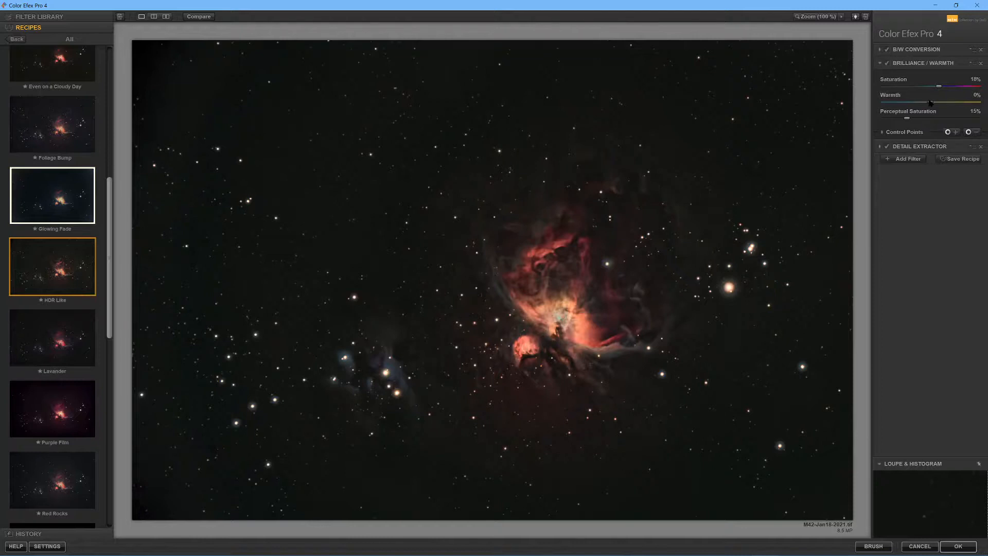
pyautogui.moveTo(930, 103)
pyautogui.mouseDown()
pyautogui.moveTo(947, 102)
pyautogui.moveTo(881, 110)
pyautogui.moveTo(922, 104)
pyautogui.mouseUp()
pyautogui.moveTo(921, 103); pyautogui.dragTo(916, 104)
pyautogui.moveTo(939, 88); pyautogui.dragTo(932, 88)
pyautogui.moveTo(908, 119)
pyautogui.mouseDown()
pyautogui.moveTo(979, 120)
pyautogui.moveTo(914, 124)
pyautogui.mouseUp()
pyautogui.moveTo(911, 125); pyautogui.dragTo(916, 121)
pyautogui.moveTo(932, 88); pyautogui.dragTo(934, 87)
pyautogui.click(958, 547)
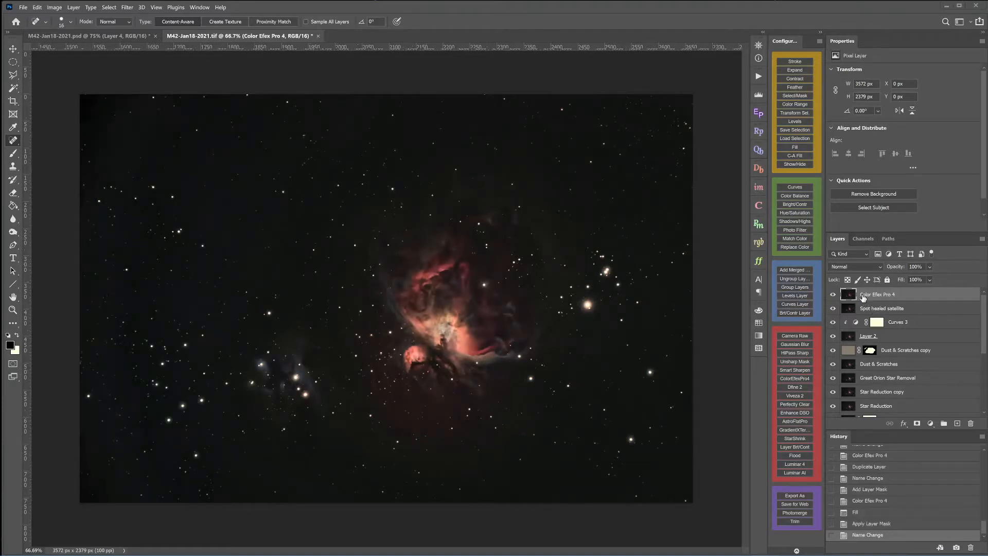
# Add a layer mask to the Color Efex Pro 4 layer and set the Brush to 91 px, 42% hardness and 47% flow
pyautogui.click(917, 423)
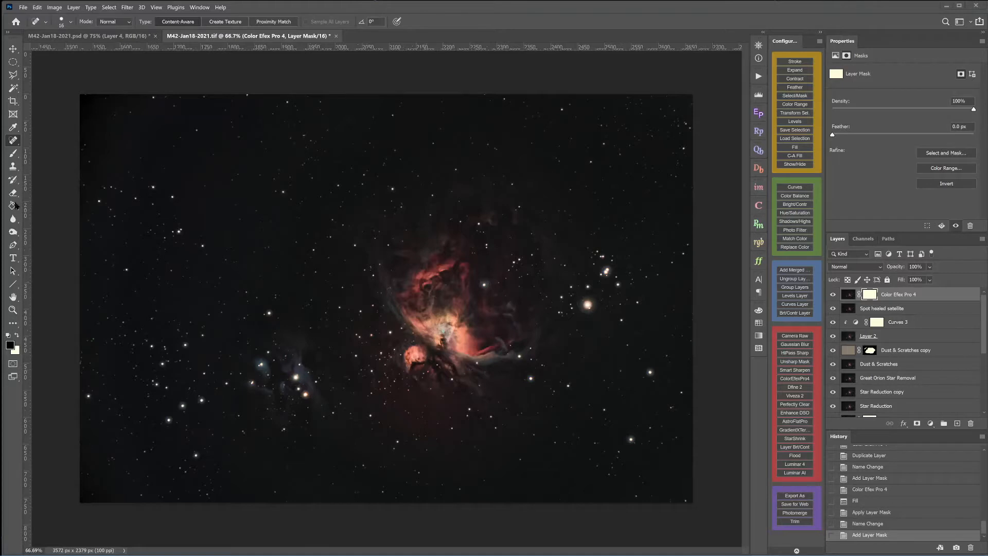
pyautogui.click(13, 153)
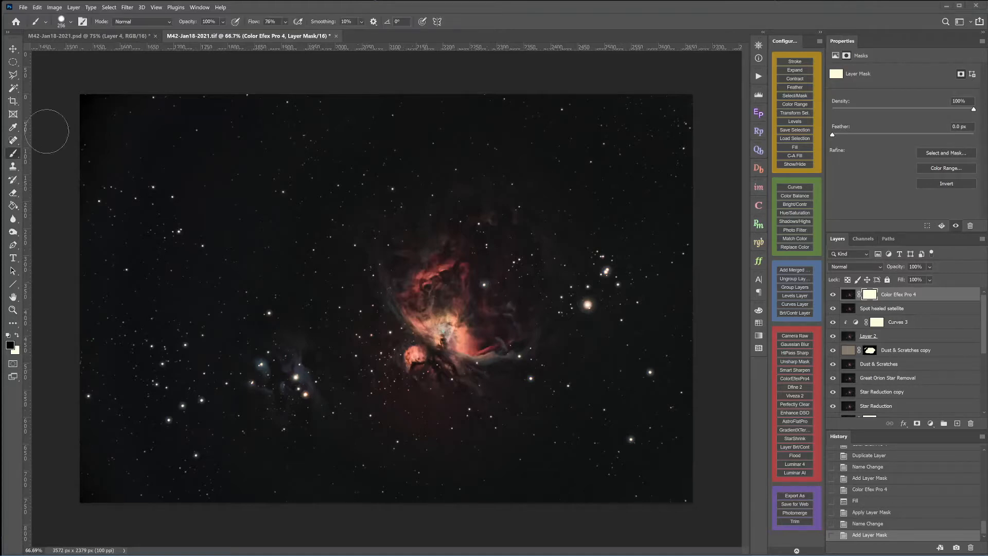
pyautogui.rightClick(217, 194)
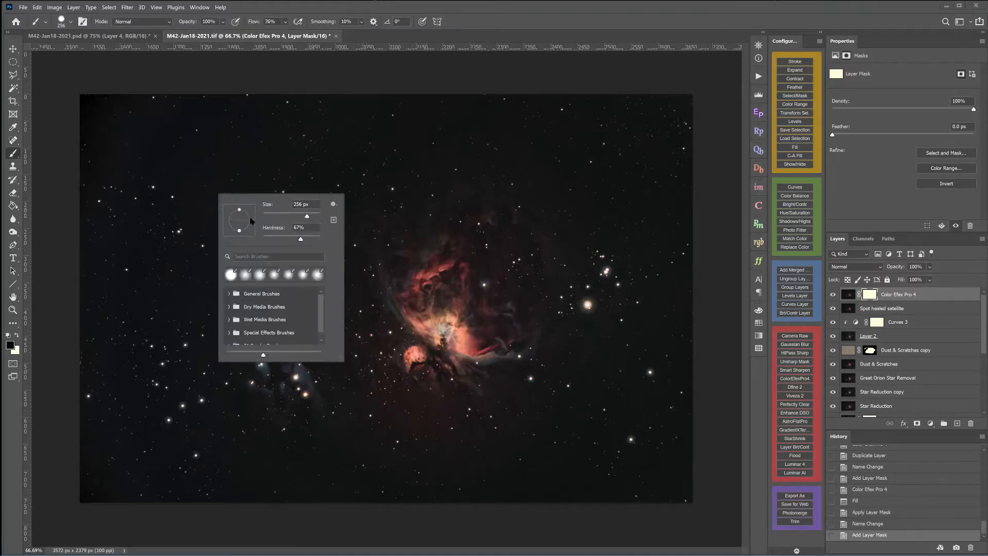
pyautogui.click(289, 215)
pyautogui.click(287, 239)
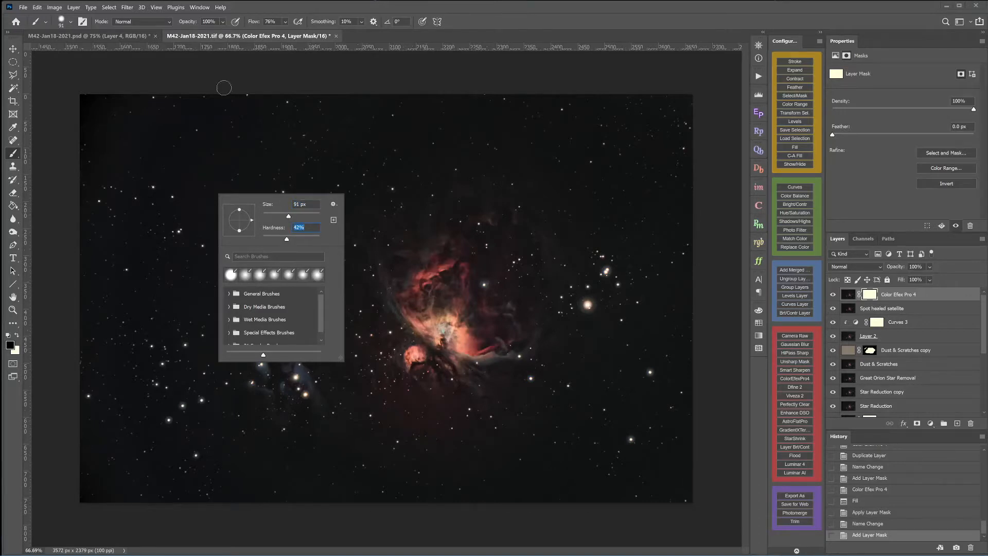
pyautogui.click(285, 22)
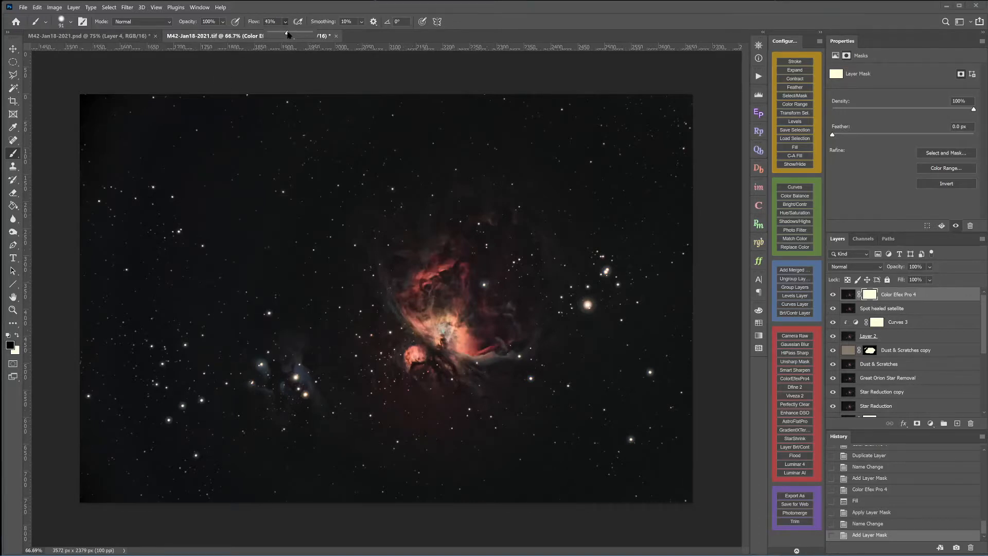
pyautogui.moveTo(287, 34); pyautogui.dragTo(288, 33)
# Paint black on the Color Efex Pro 4 layer mask over the bright orange star beside the nebula
pyautogui.click(586, 335)
pyautogui.click(598, 311)
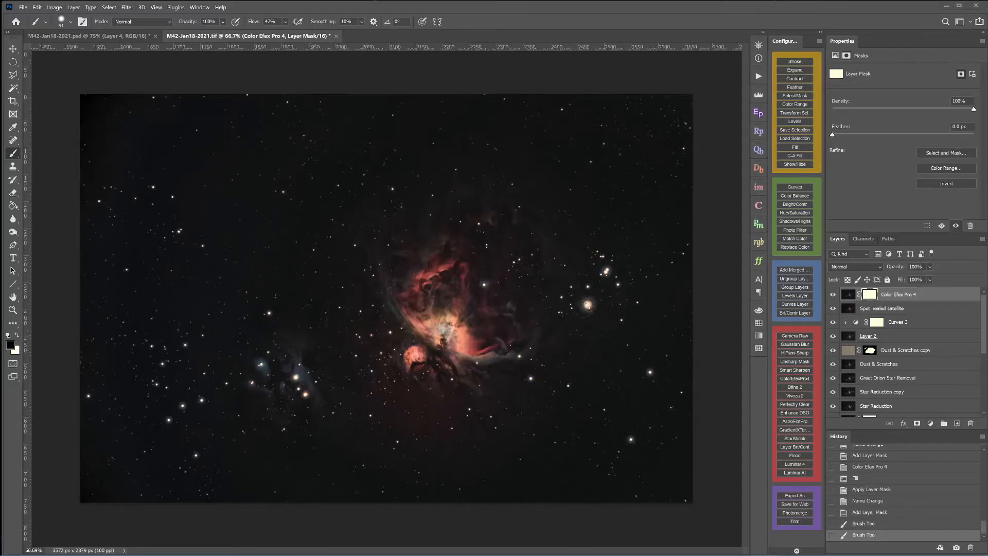
pyautogui.click(588, 312)
pyautogui.click(589, 304)
pyautogui.click(588, 309)
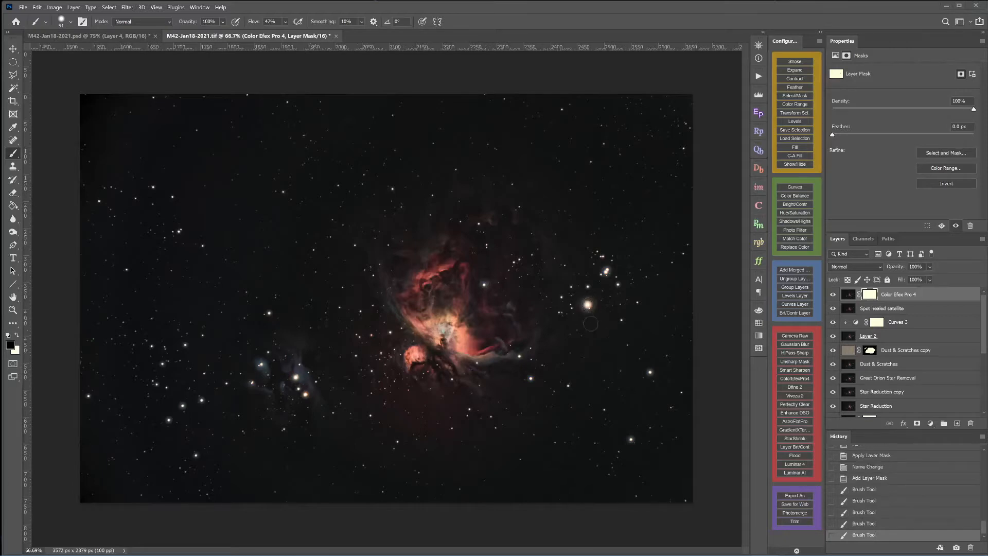
pyautogui.scroll(2, 597, 330)
pyautogui.scroll(-3, 596, 330)
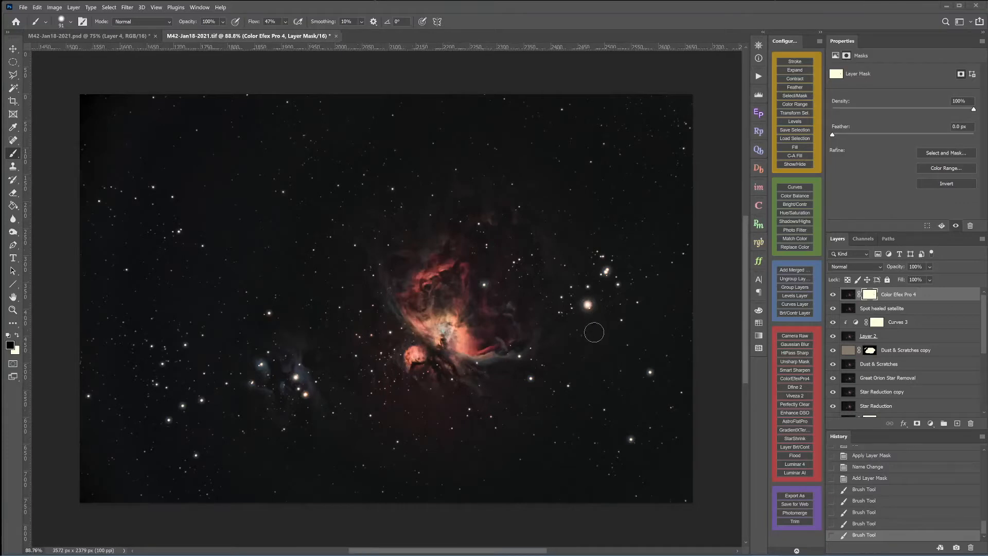
pyautogui.scroll(3, 592, 325)
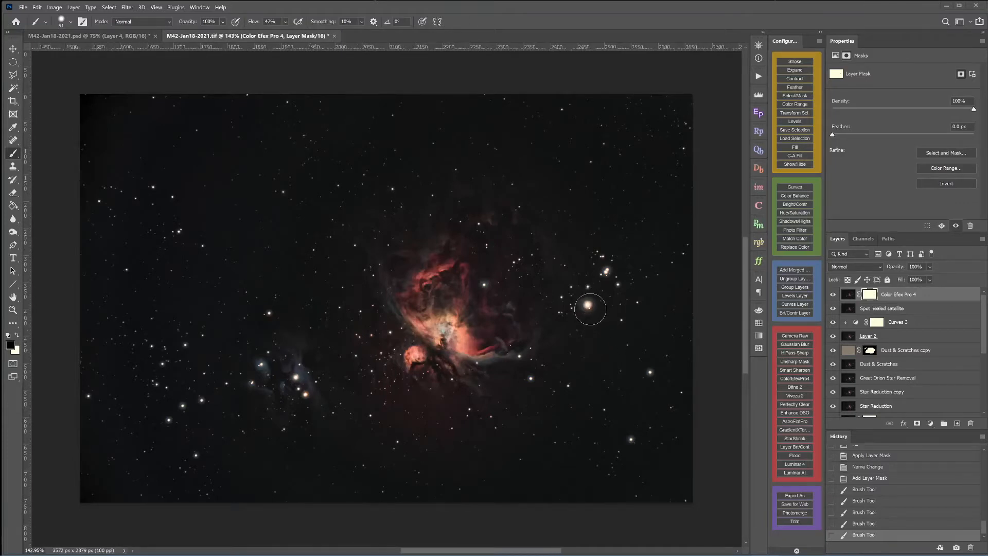
pyautogui.scroll(-2, 591, 311)
pyautogui.scroll(2, 590, 311)
pyautogui.scroll(-2, 590, 311)
pyautogui.scroll(5, 590, 310)
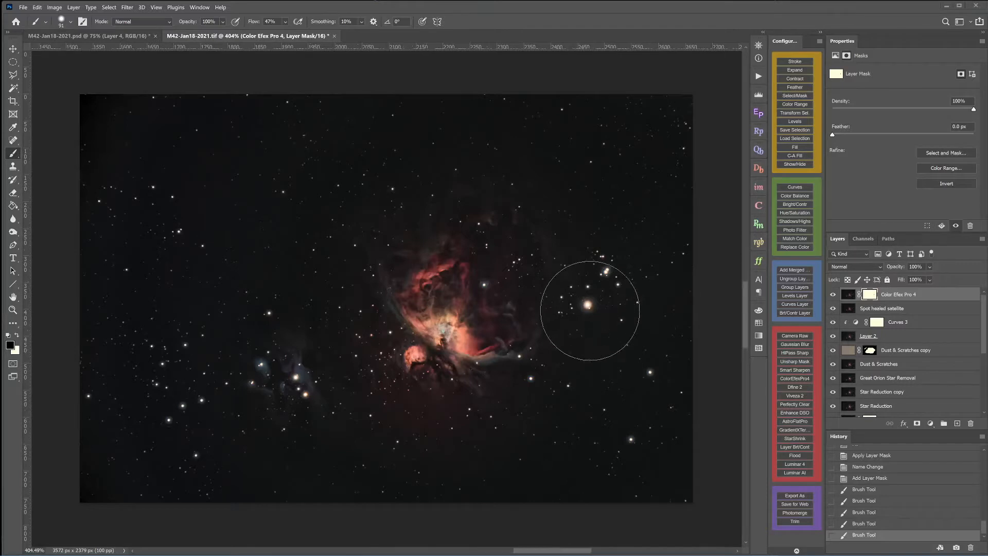
pyautogui.scroll(4, 590, 311)
pyautogui.scroll(-2, 591, 308)
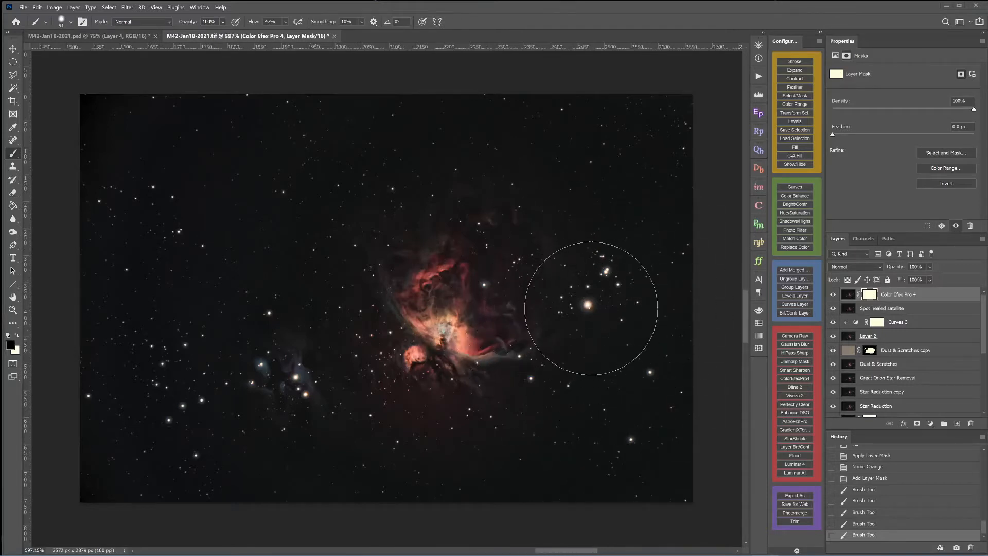
pyautogui.scroll(-3, 591, 307)
pyautogui.scroll(3, 591, 308)
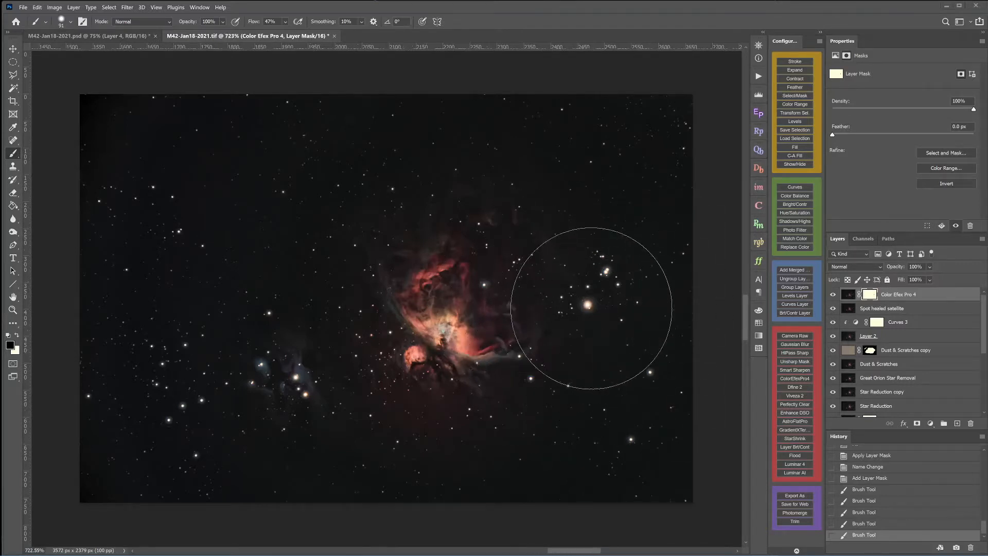
pyautogui.scroll(-2, 591, 308)
pyautogui.scroll(-3, 592, 308)
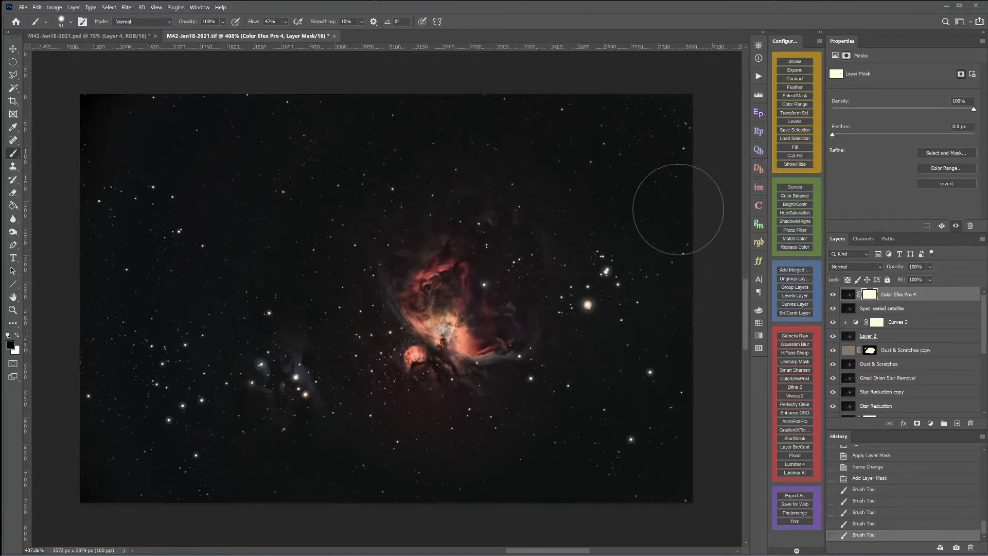
pyautogui.scroll(-3, 596, 287)
pyautogui.scroll(5, 469, 323)
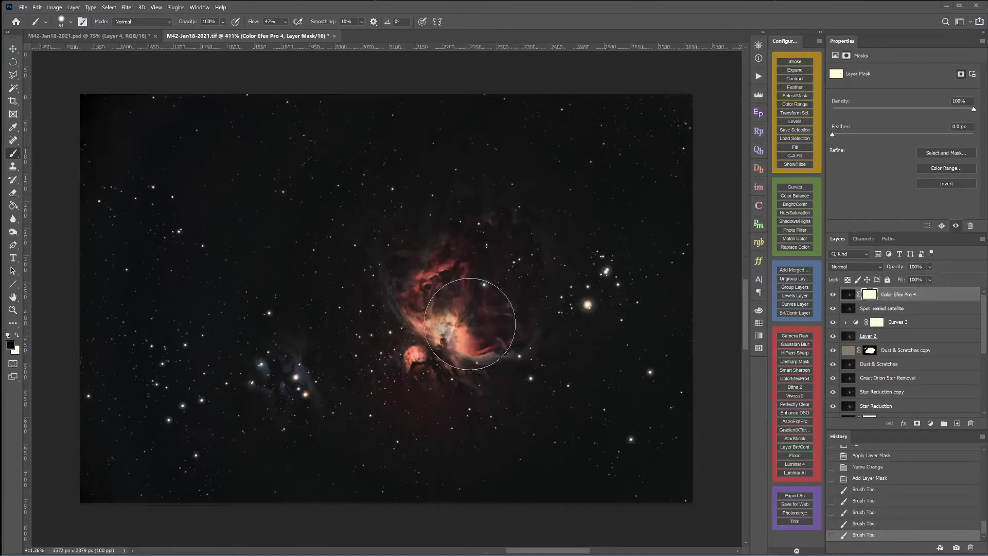
pyautogui.scroll(-1, 463, 319)
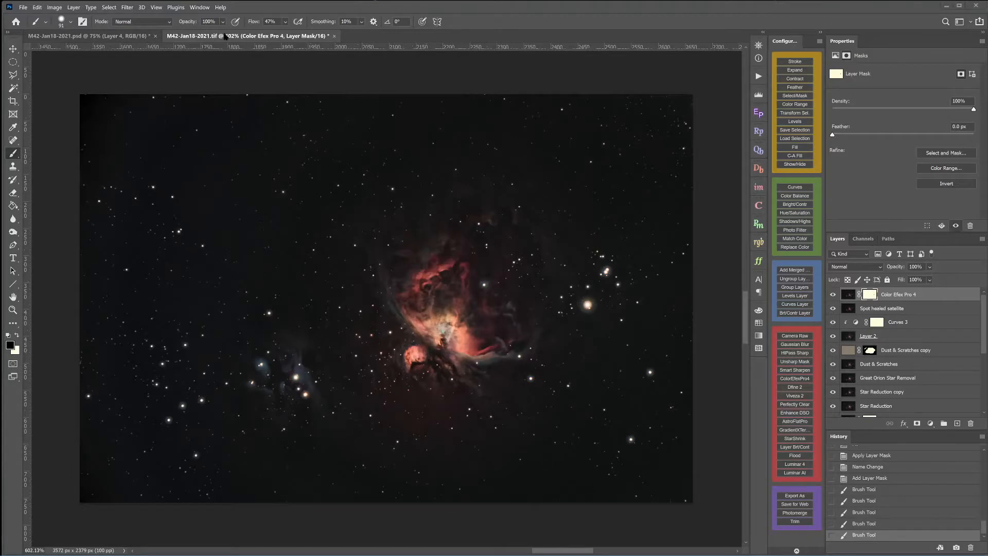
pyautogui.moveTo(705, 209)
pyautogui.mouseDown()
pyautogui.moveTo(717, 221)
pyautogui.moveTo(701, 231)
pyautogui.moveTo(708, 238)
pyautogui.mouseUp()
# Roll the history back to the added layer mask and save the TIFF with ZIP compression and its layers included
pyautogui.click(865, 469)
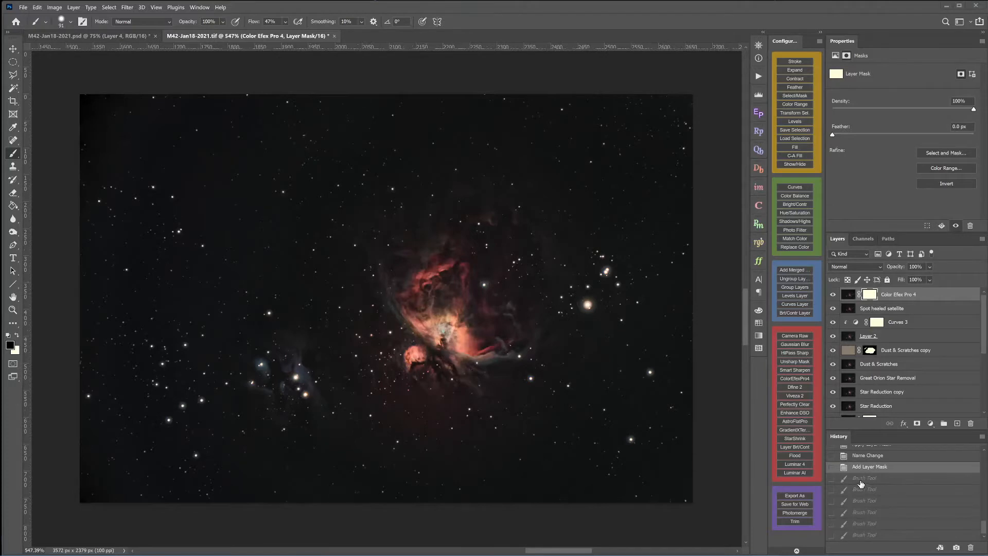
pyautogui.click(23, 7)
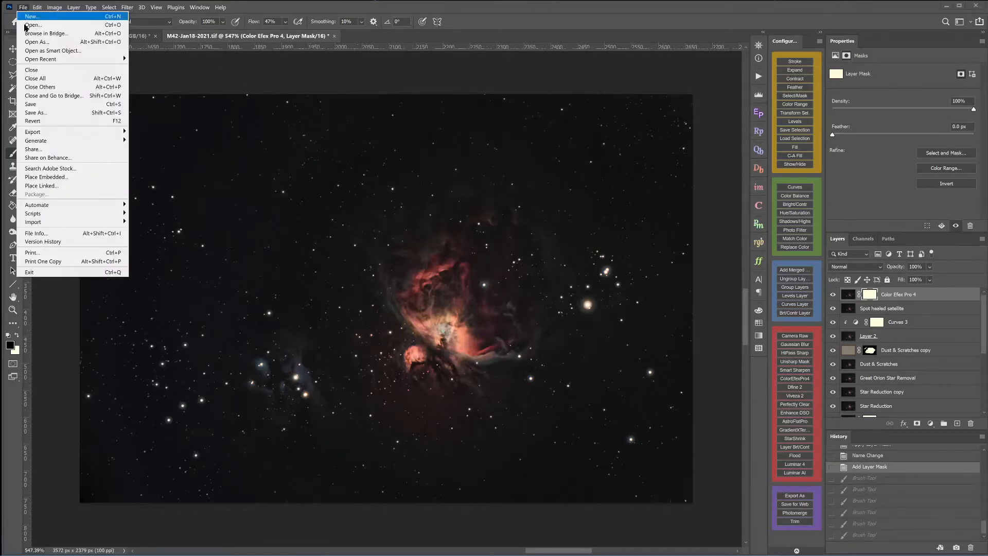
pyautogui.click(31, 105)
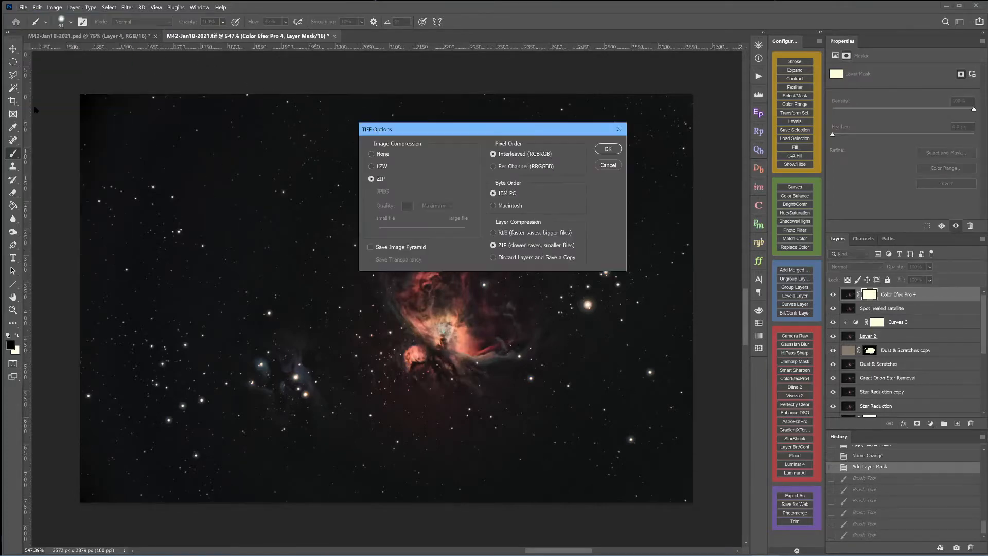
pyautogui.click(607, 149)
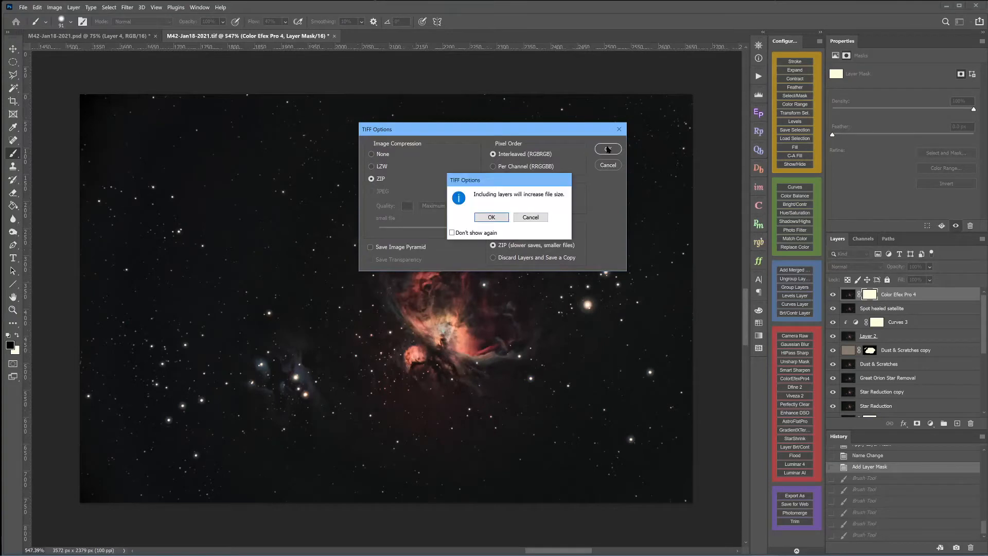
pyautogui.click(490, 219)
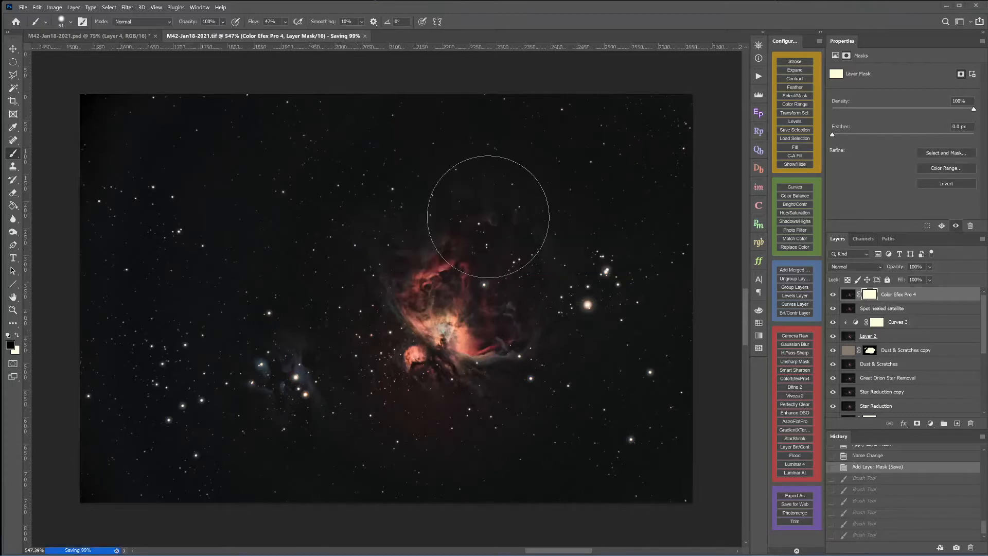
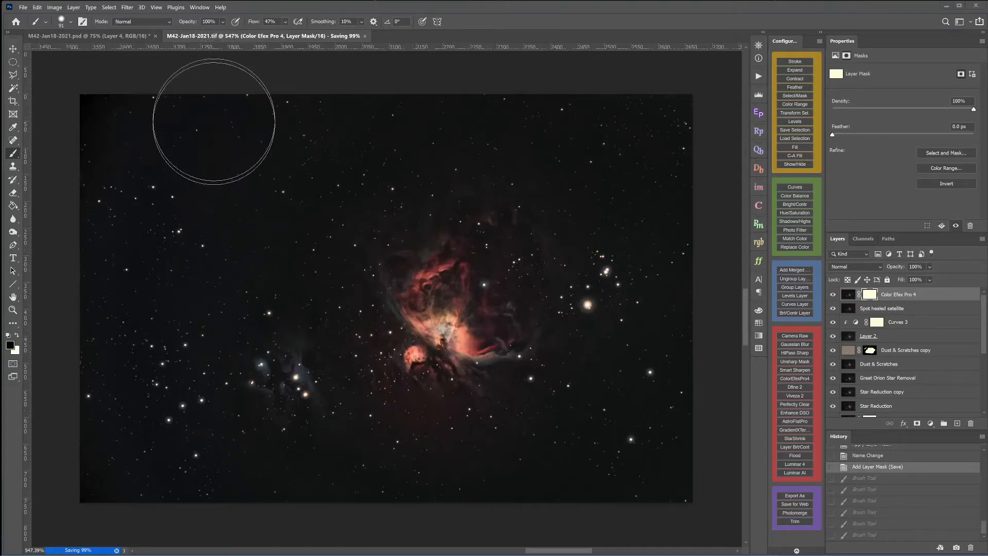
# Paint a single brush dab on the Color Efex Pro 4 layer mask in the faint area above the nebula
pyautogui.scroll(-2, 303, 231)
pyautogui.scroll(-2, 374, 260)
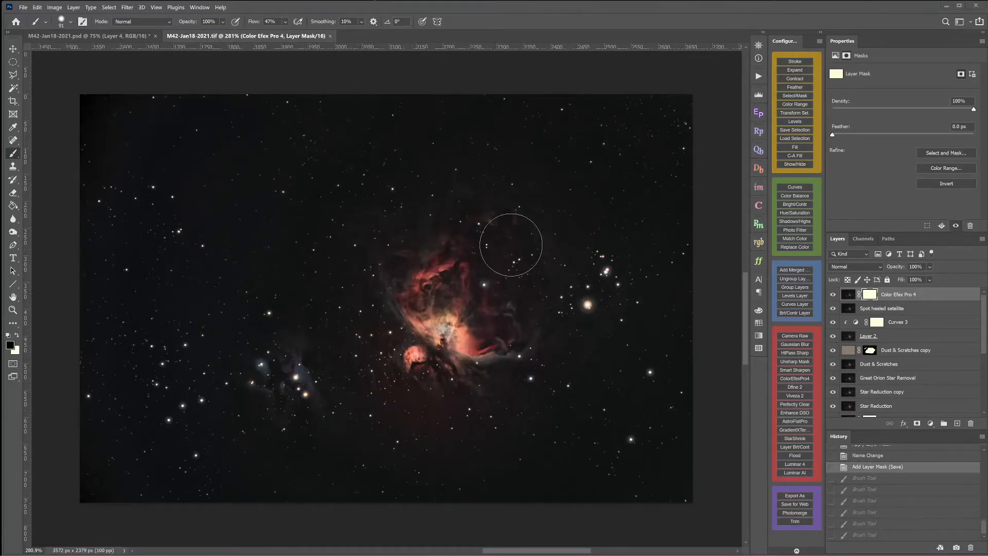
pyautogui.click(510, 238)
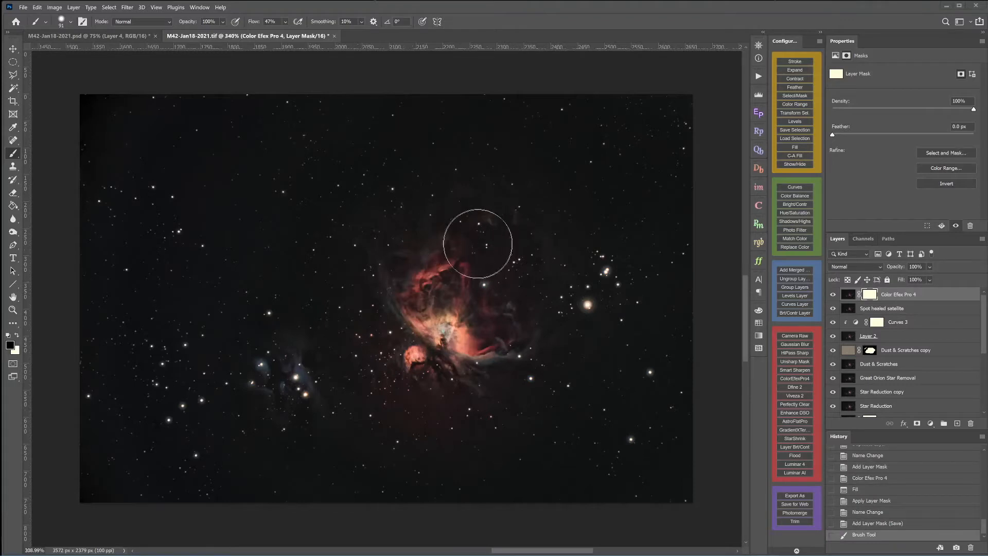
pyautogui.scroll(2, 286, 84)
# Close M42-Jan18-2021.psd without saving its changes
pyautogui.click(155, 36)
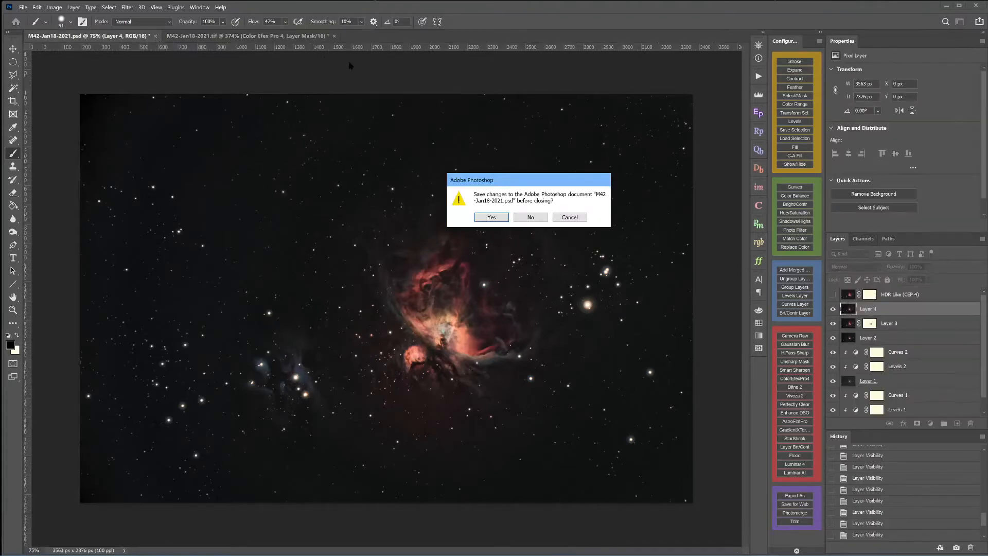
pyautogui.click(531, 217)
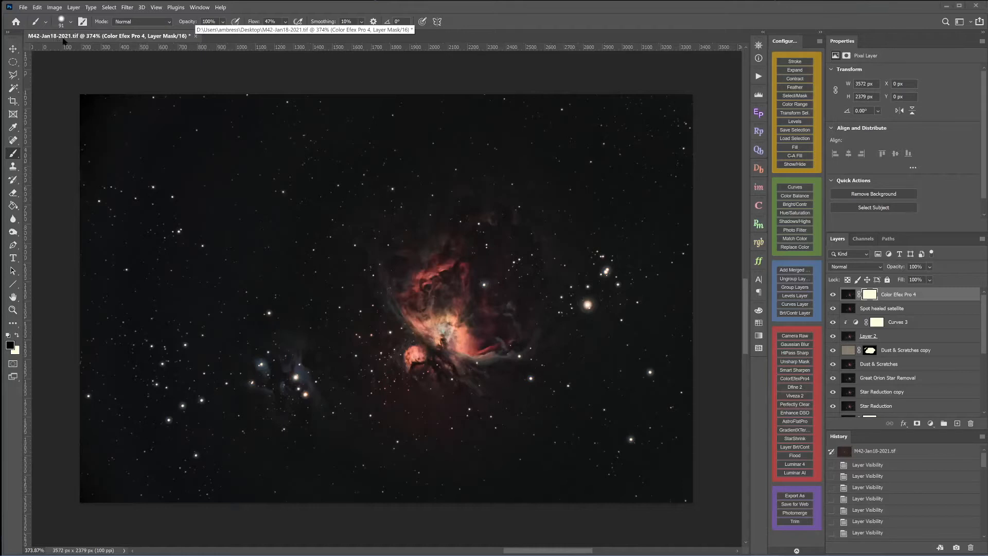
# Save the edited TIFF under the new name M42-Jan18-2021video.tif and close it
pyautogui.click(195, 36)
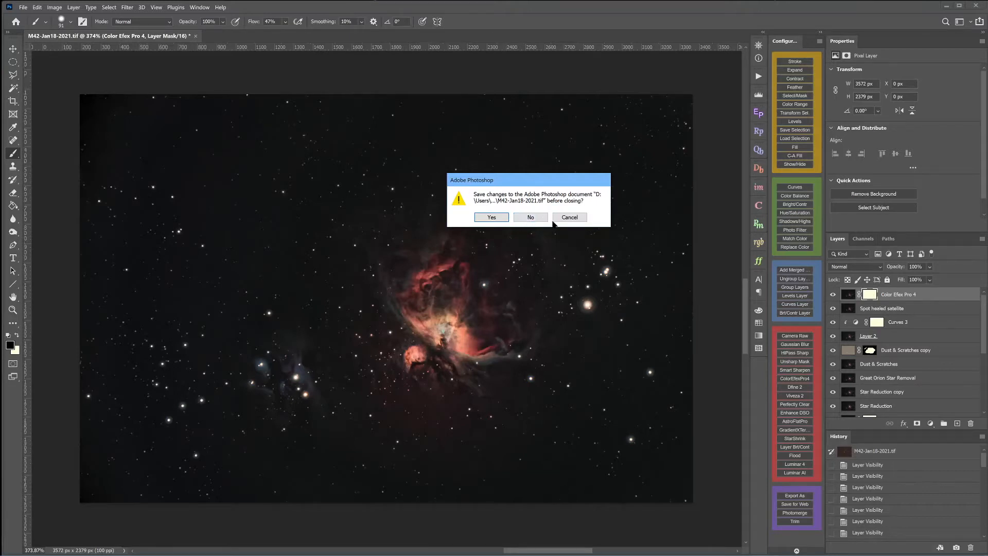
pyautogui.click(570, 217)
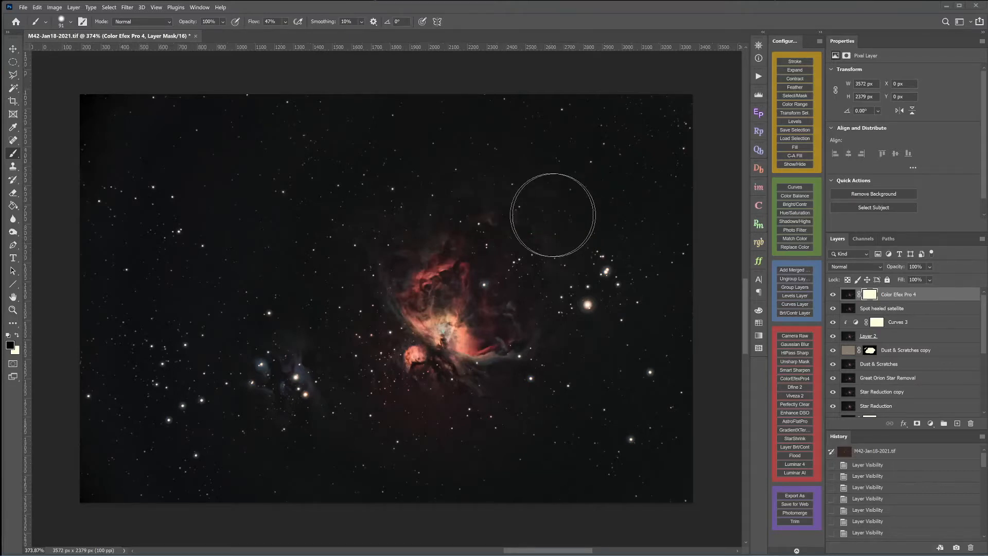
pyautogui.click(23, 7)
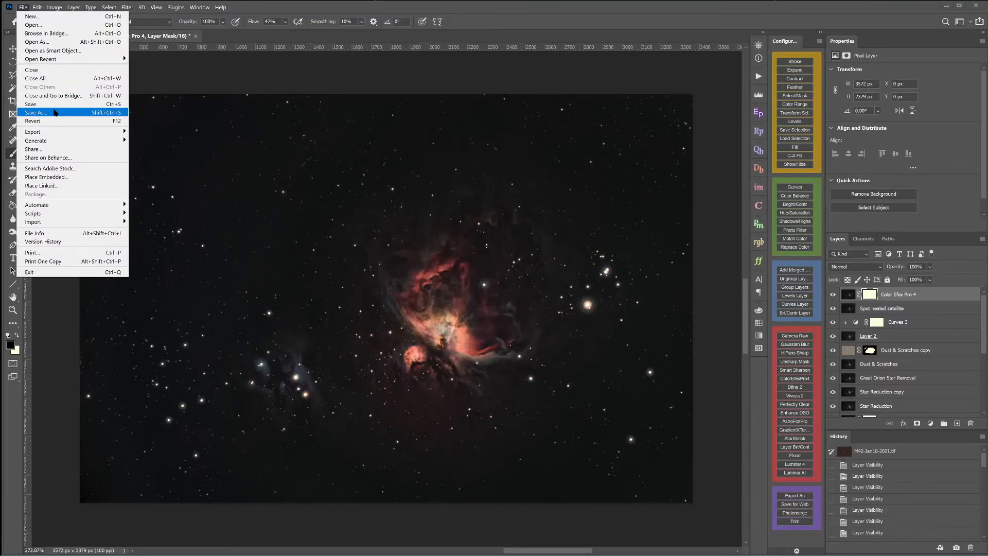
pyautogui.click(55, 112)
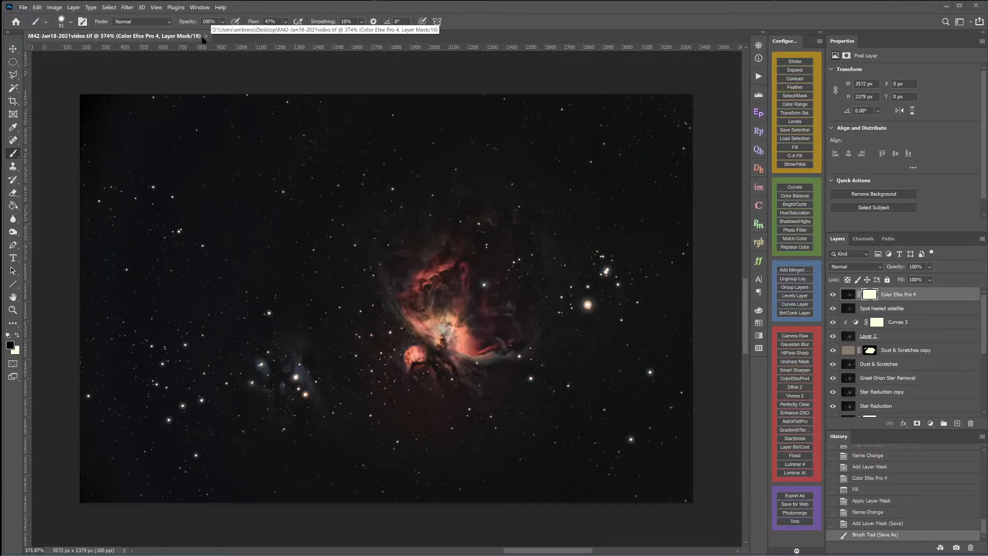
pyautogui.click(206, 36)
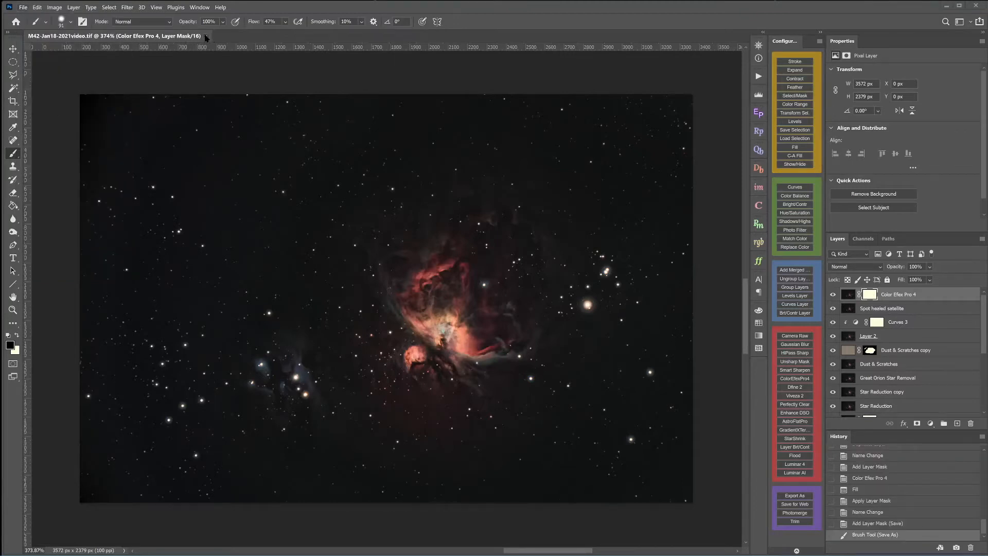
# Reopen the recently saved M42-Jan18-2021video.tif
pyautogui.click(23, 7)
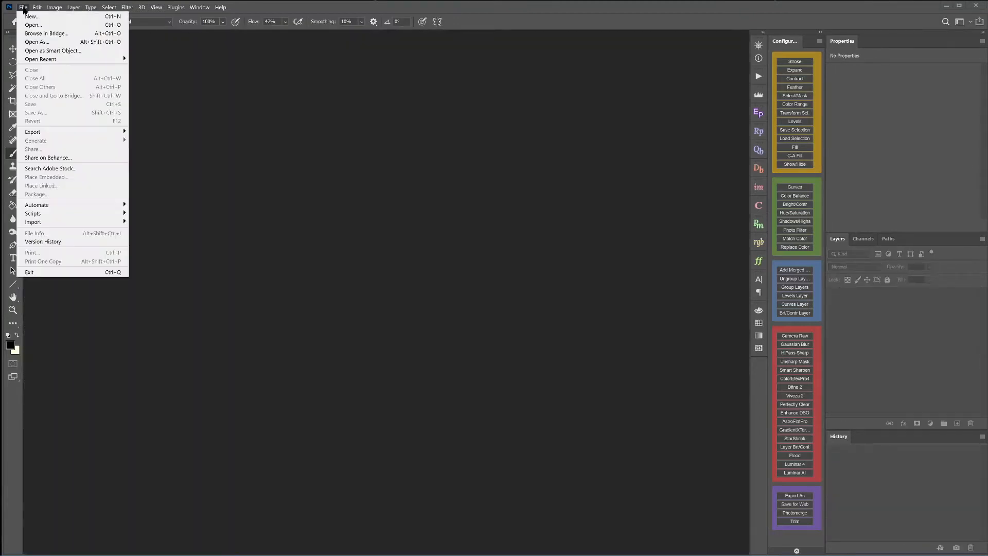
pyautogui.moveTo(88, 59)
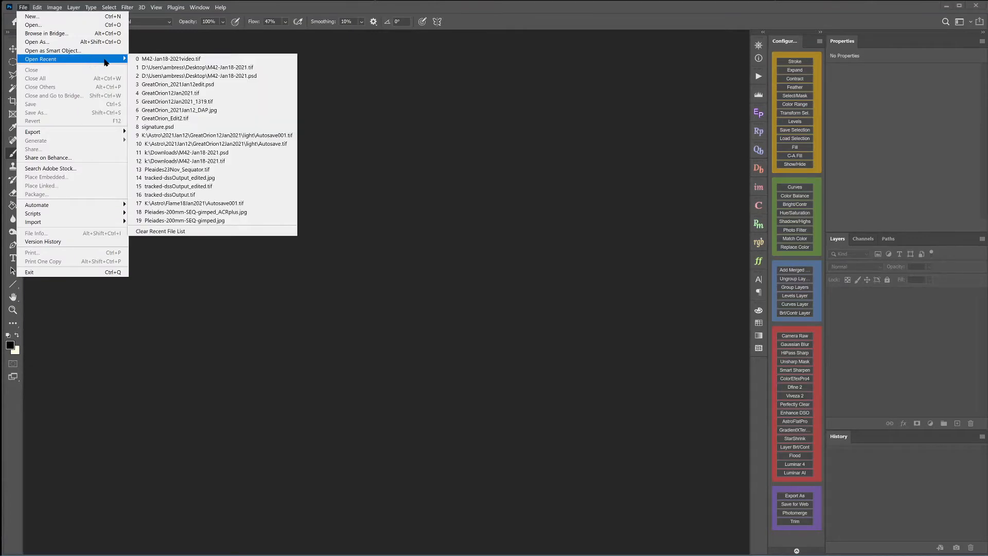
pyautogui.click(186, 61)
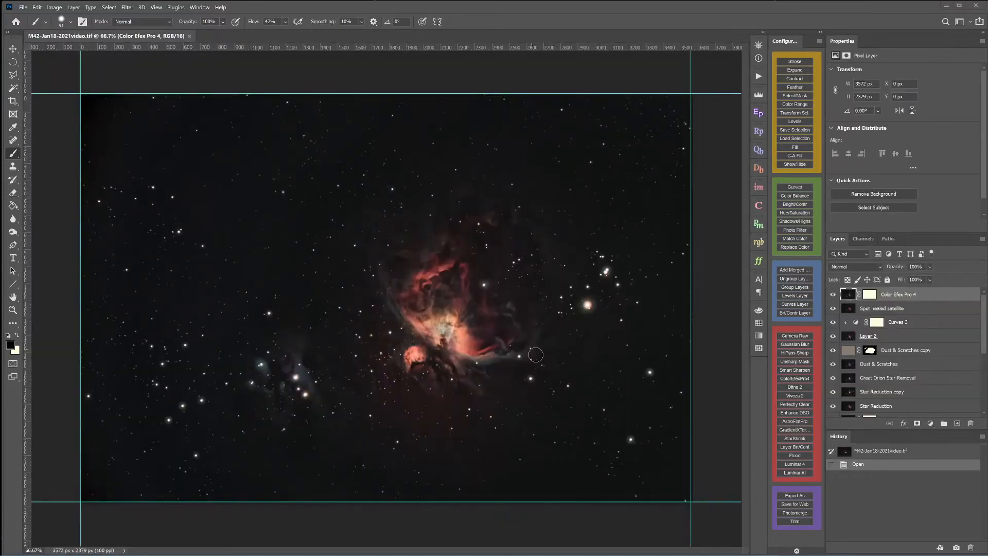
# Paint black dabs on the Color Efex Pro 4 layer mask over the bright star and the close star pair to the nebula's right
pyautogui.scroll(1, 584, 317)
pyautogui.scroll(8, 590, 309)
pyautogui.scroll(-2, 625, 293)
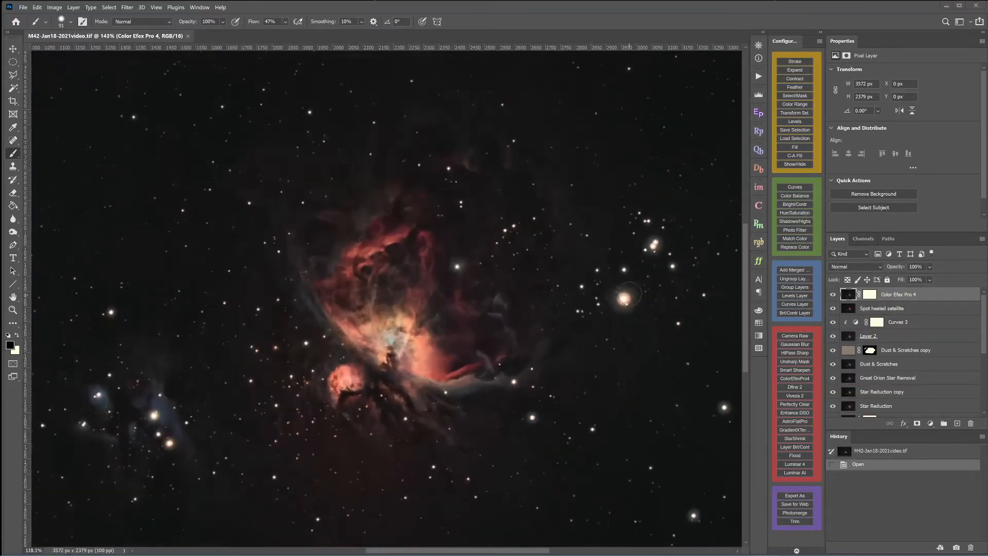
pyautogui.scroll(5, 628, 296)
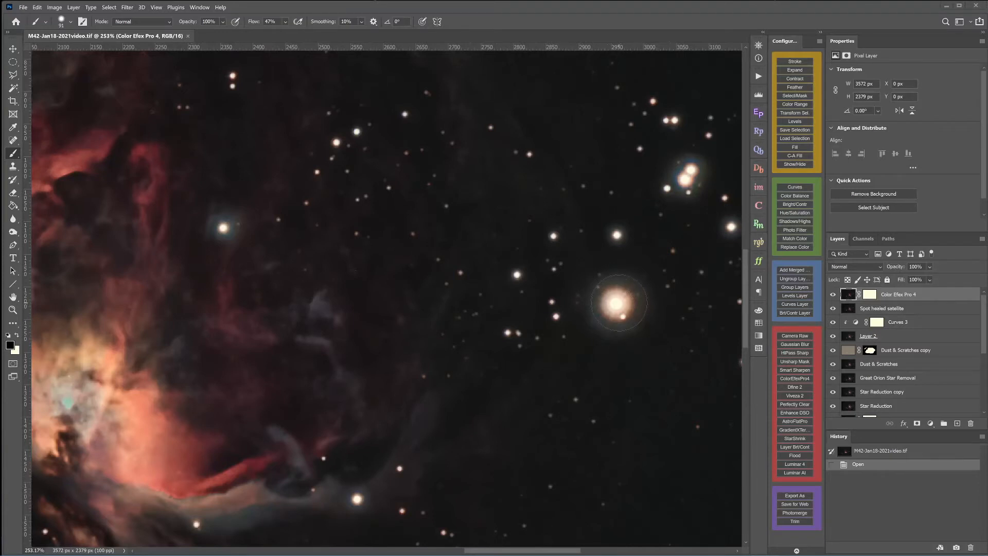
pyautogui.click(869, 298)
pyautogui.click(616, 303)
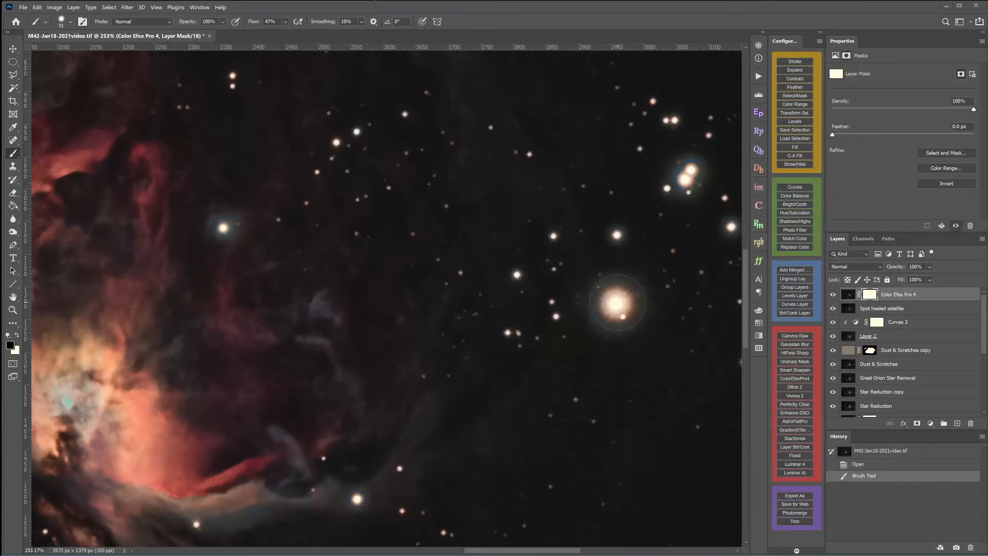
pyautogui.click(617, 303)
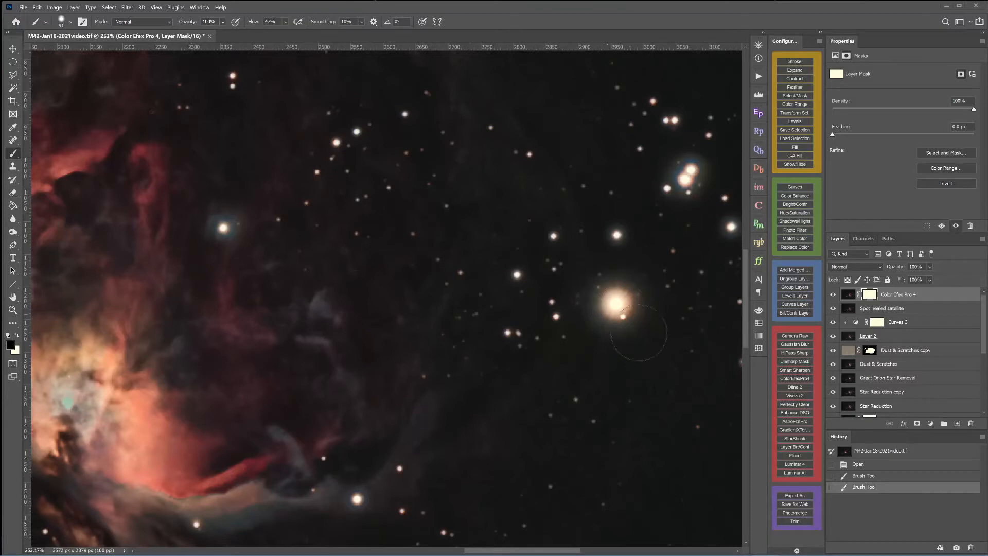
pyautogui.click(639, 333)
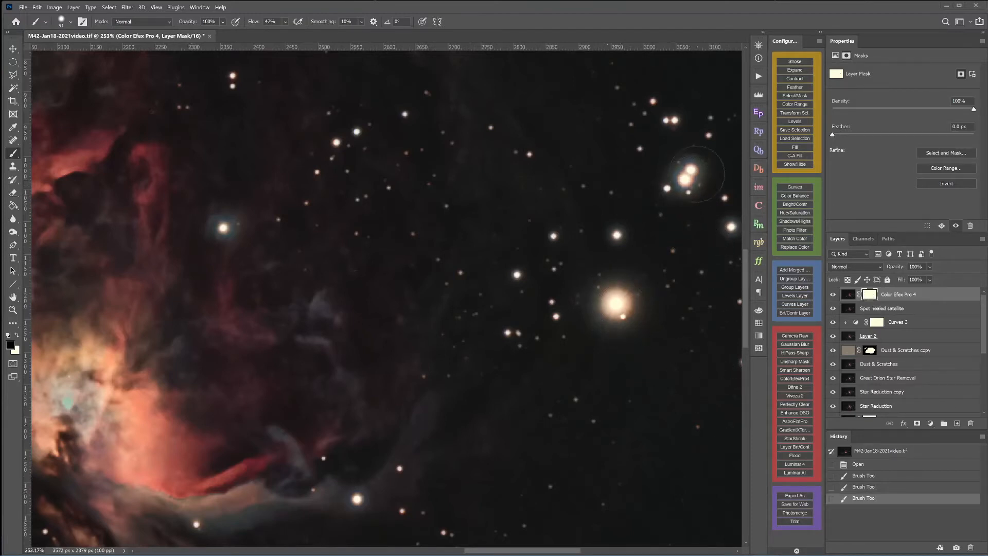
pyautogui.click(399, 273)
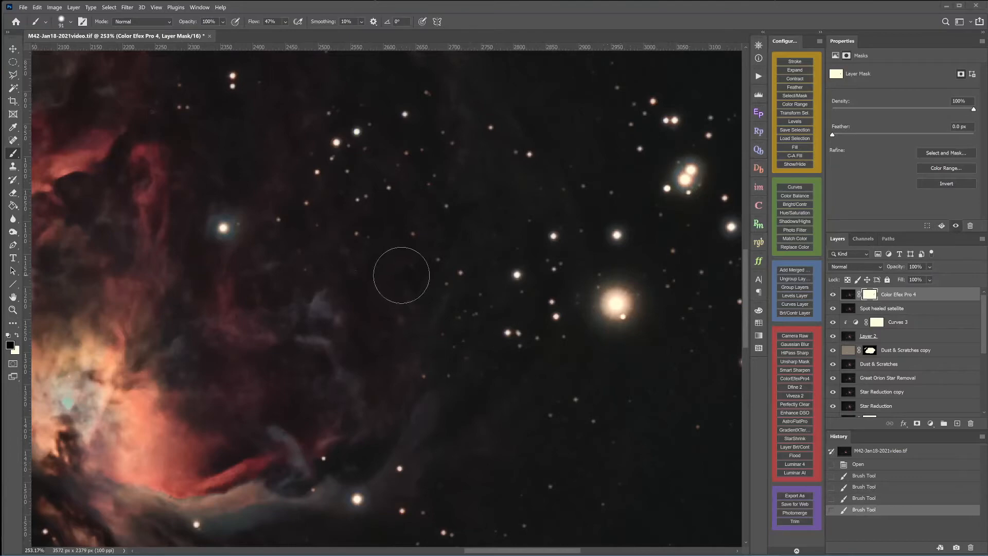
# Mask the Color Efex Pro 4 effect off the blue-haloed star just right of the nebula's red arch with several brush dabs
pyautogui.scroll(-3, 544, 311)
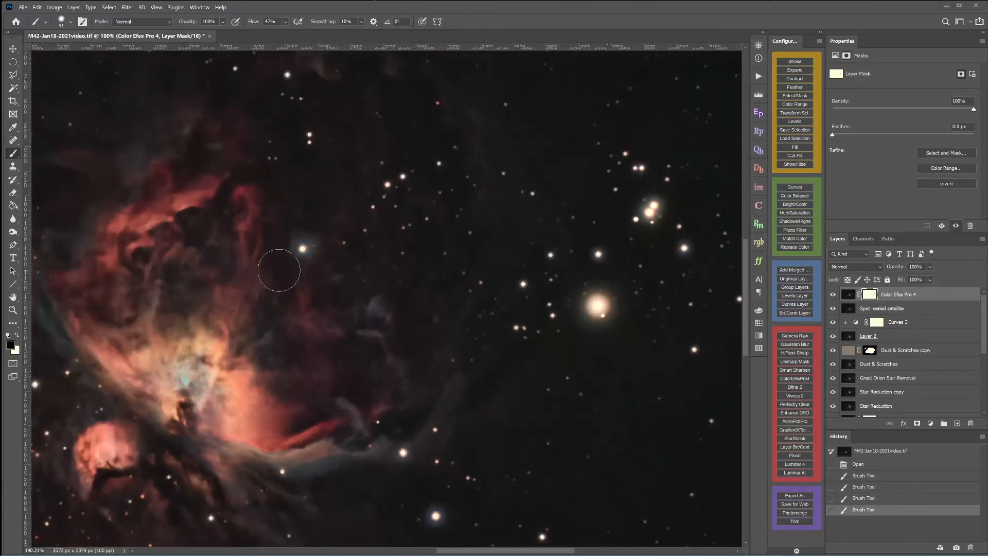
pyautogui.scroll(3, 263, 247)
pyautogui.scroll(-4, 323, 241)
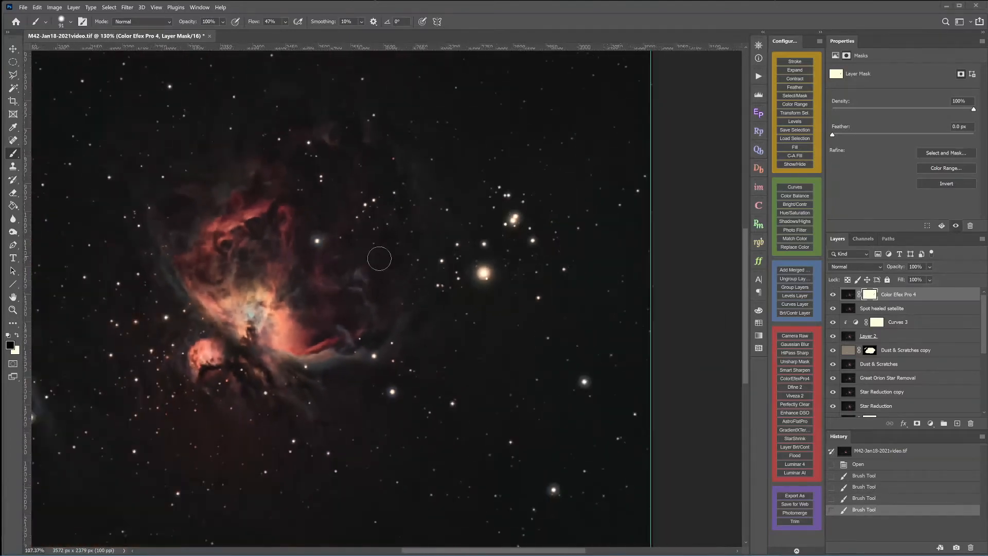
pyautogui.scroll(1, 379, 259)
pyautogui.scroll(-2, 336, 254)
pyautogui.scroll(1, 327, 254)
pyautogui.scroll(7, 312, 256)
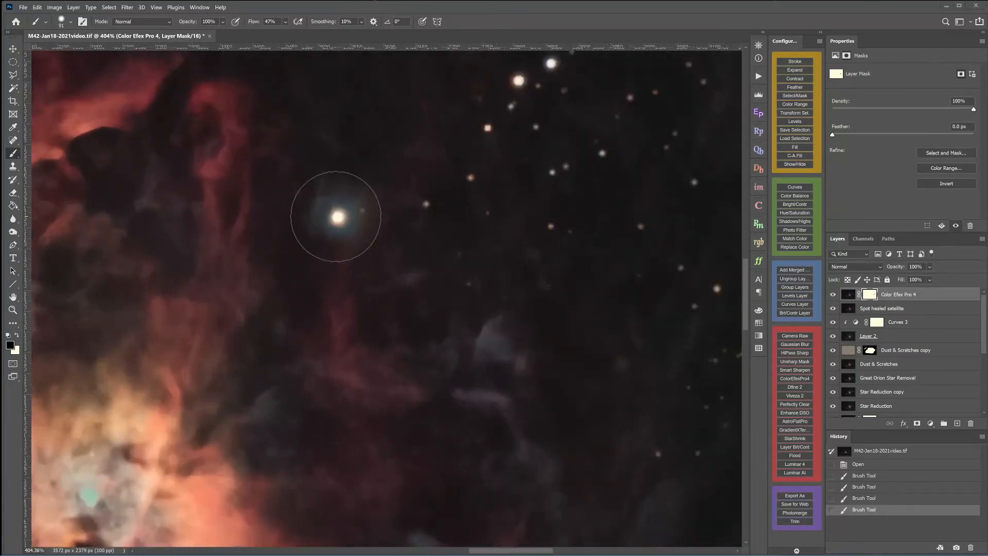
pyautogui.scroll(-1, 335, 216)
pyautogui.scroll(-1, 335, 218)
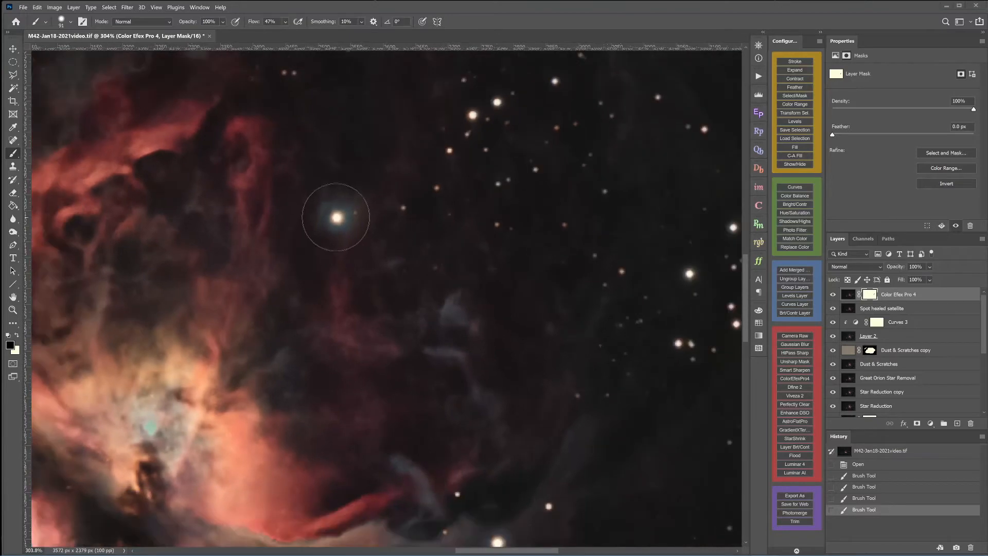
pyautogui.click(337, 216)
pyautogui.click(336, 216)
pyautogui.click(336, 216)
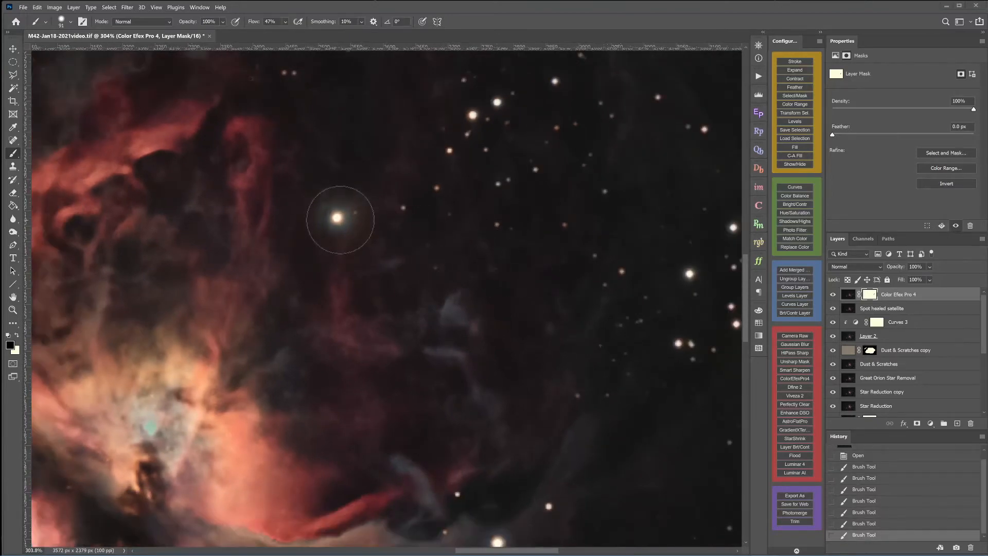
# Dab the Color Efex Pro 4 mask over the two bright stars to the lower right of the nebula
pyautogui.scroll(-5, 341, 224)
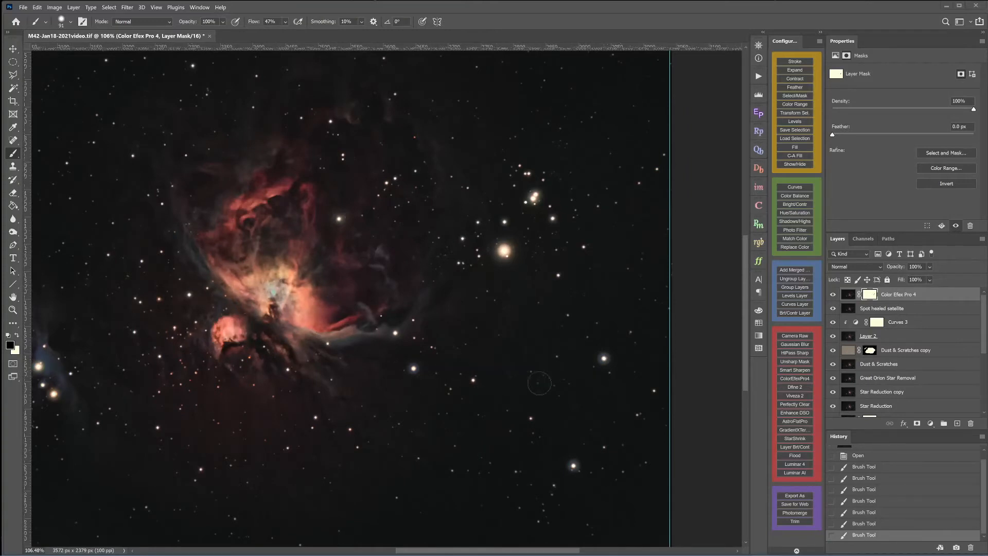
pyautogui.scroll(-2, 540, 383)
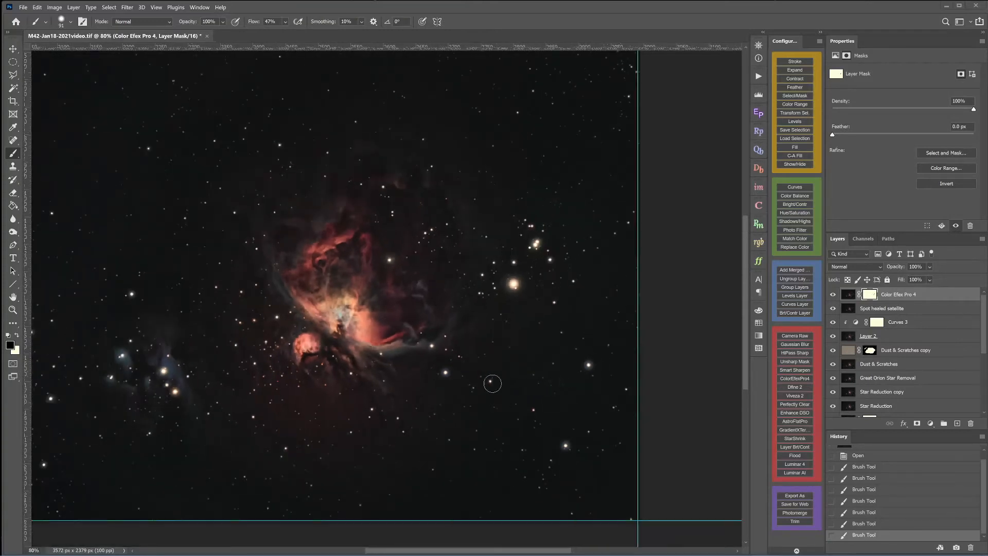
pyautogui.scroll(1, 496, 341)
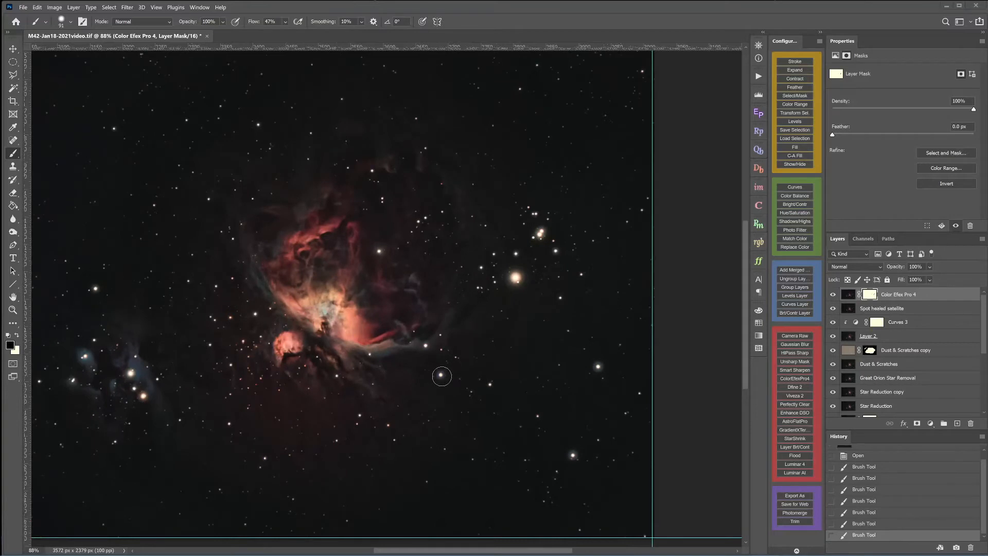
pyautogui.click(440, 375)
pyautogui.click(598, 366)
pyautogui.scroll(-3, 167, 360)
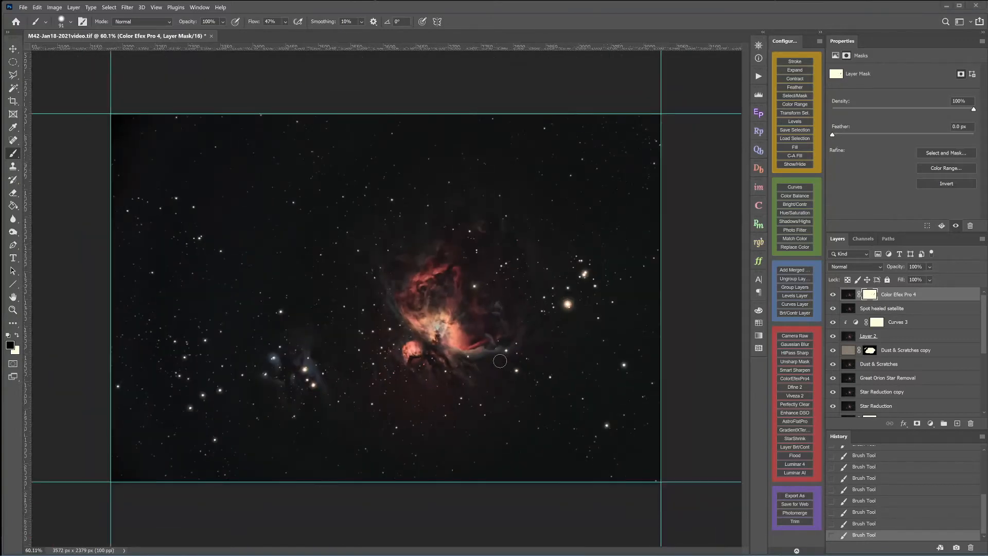
pyautogui.scroll(1, 500, 360)
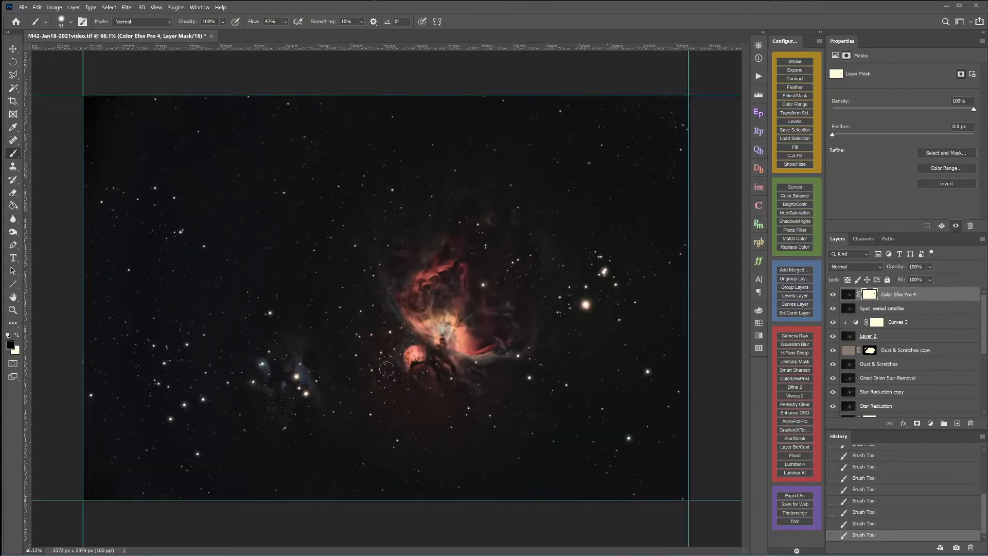
# Compare the small blue nebula with the Color Efex Pro 4 and Spot healed satellite layers hidden and shown
pyautogui.scroll(14, 209, 402)
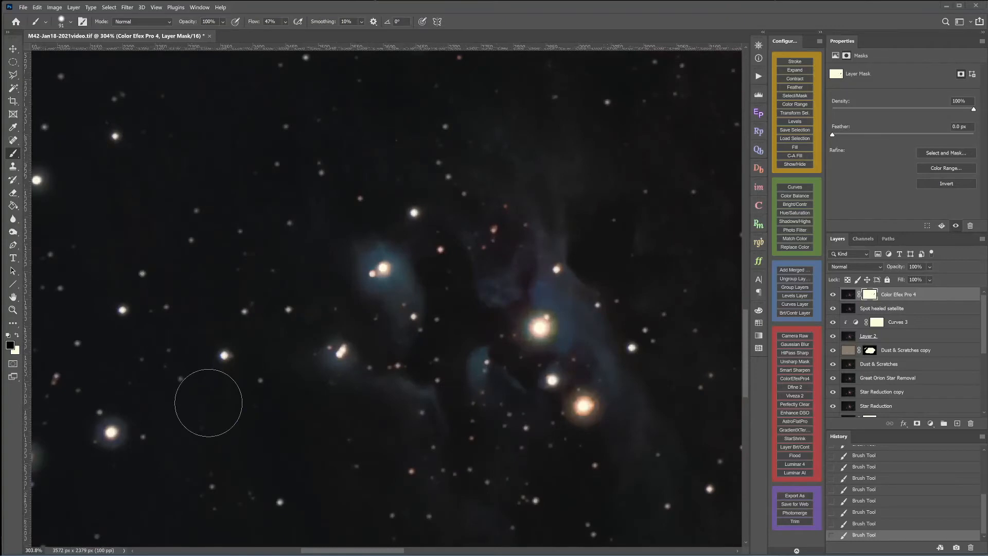
pyautogui.scroll(-2, 175, 414)
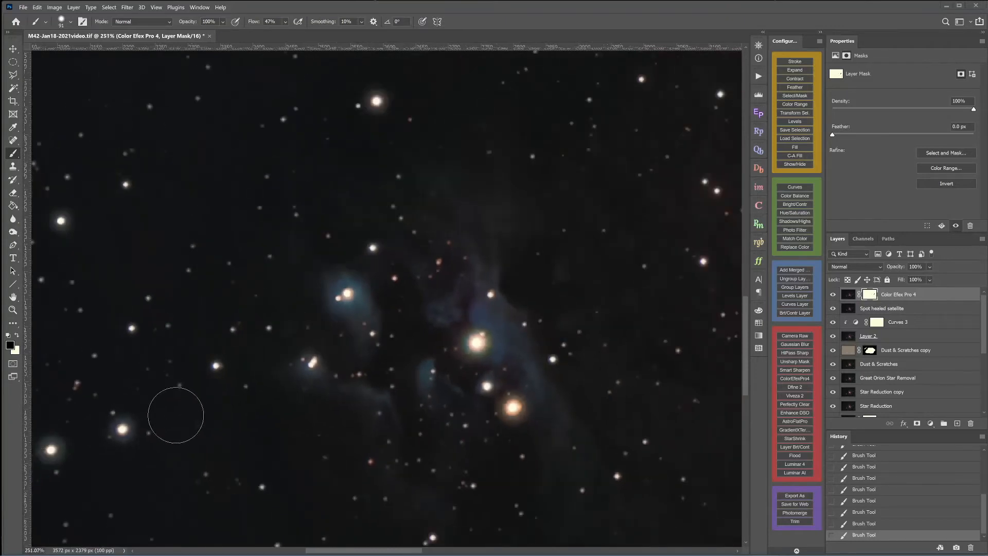
pyautogui.scroll(-2, 175, 415)
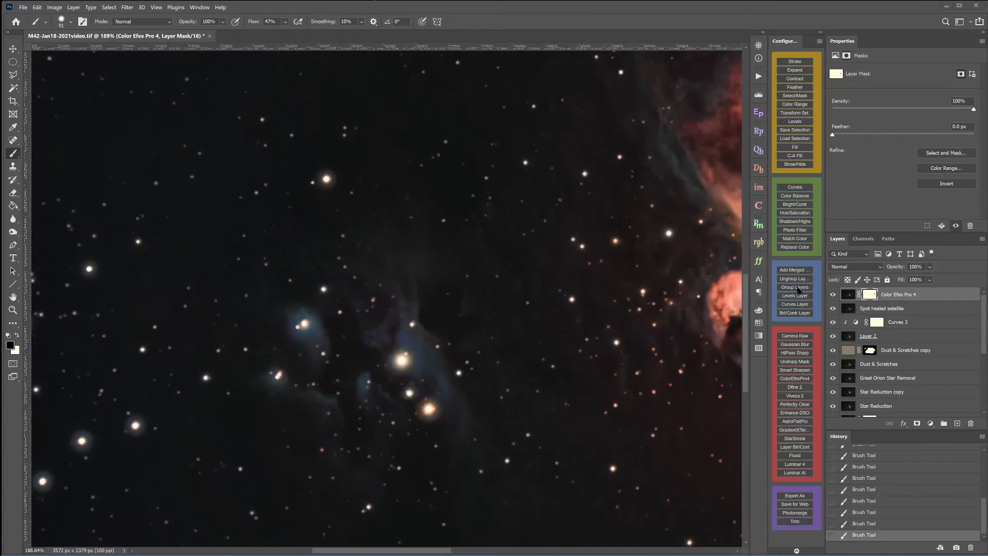
pyautogui.click(833, 295)
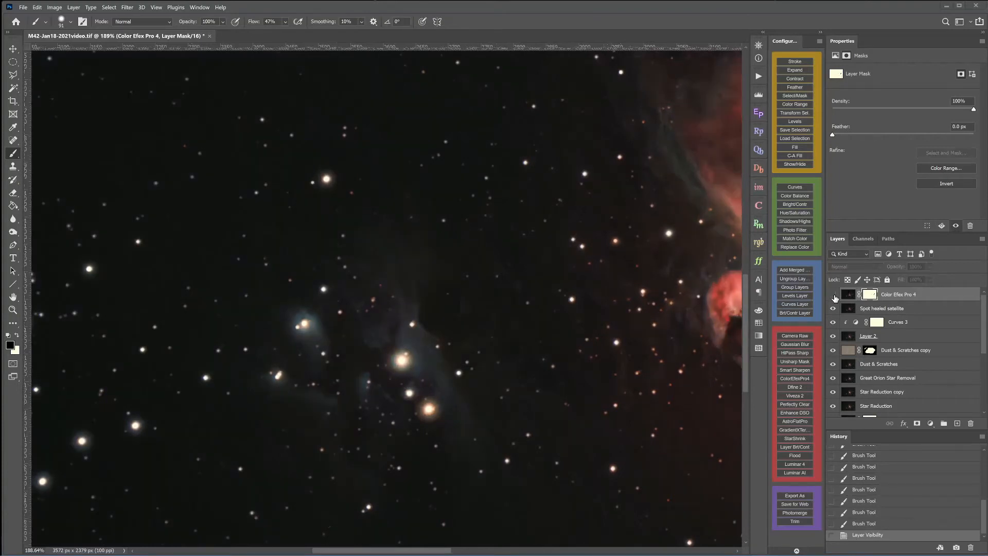
pyautogui.click(833, 295)
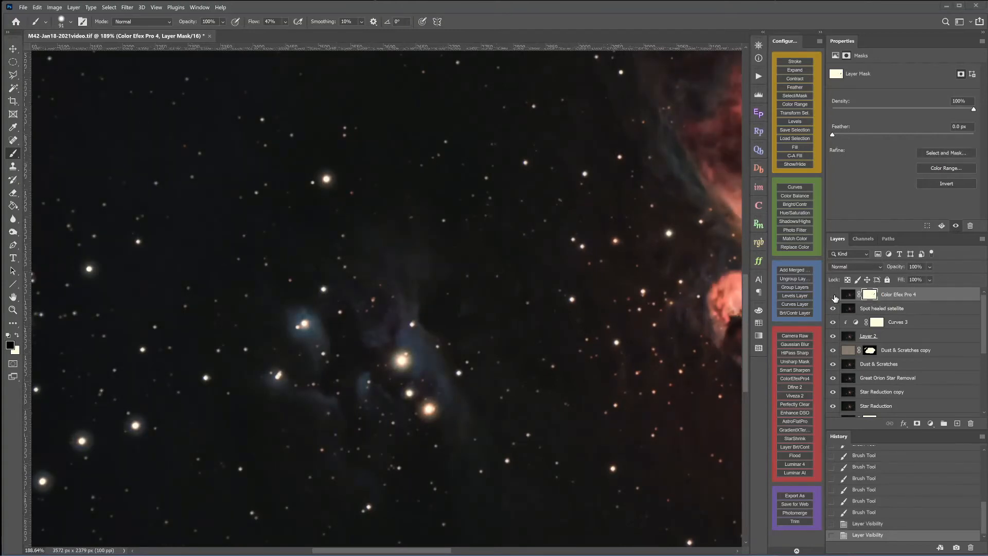
pyautogui.click(834, 296)
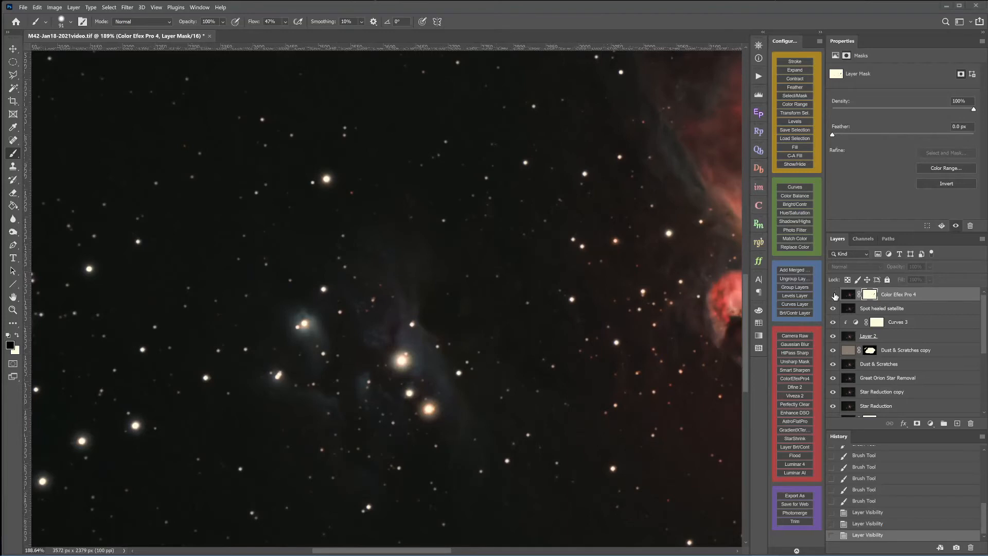
pyautogui.scroll(-1, 835, 296)
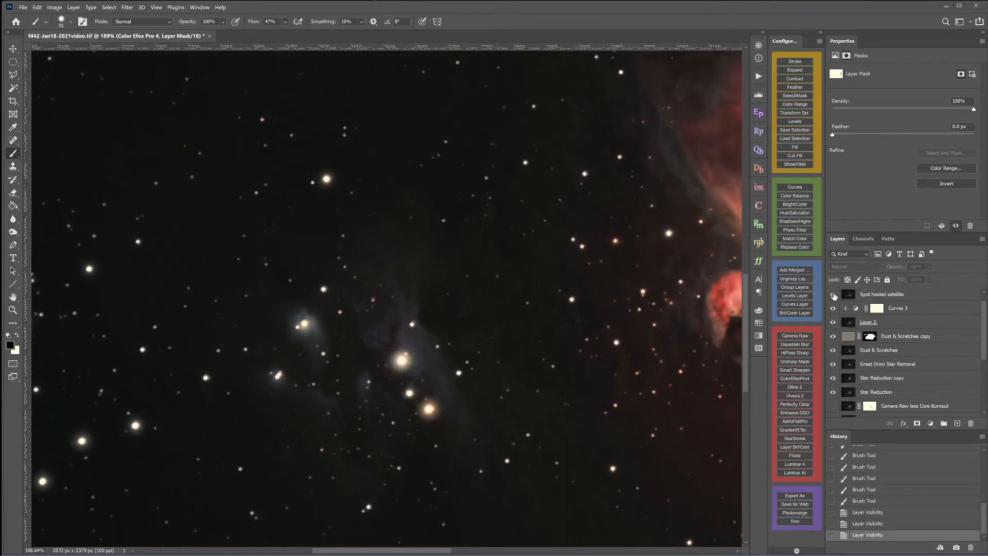
pyautogui.click(834, 296)
pyautogui.click(835, 296)
pyautogui.scroll(1, 834, 303)
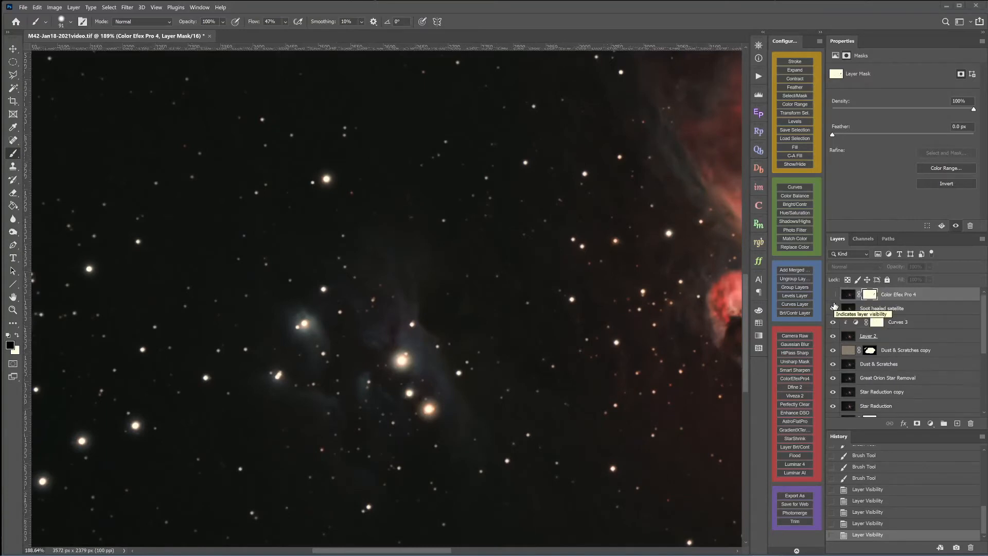
pyautogui.moveTo(834, 306); pyautogui.dragTo(834, 296)
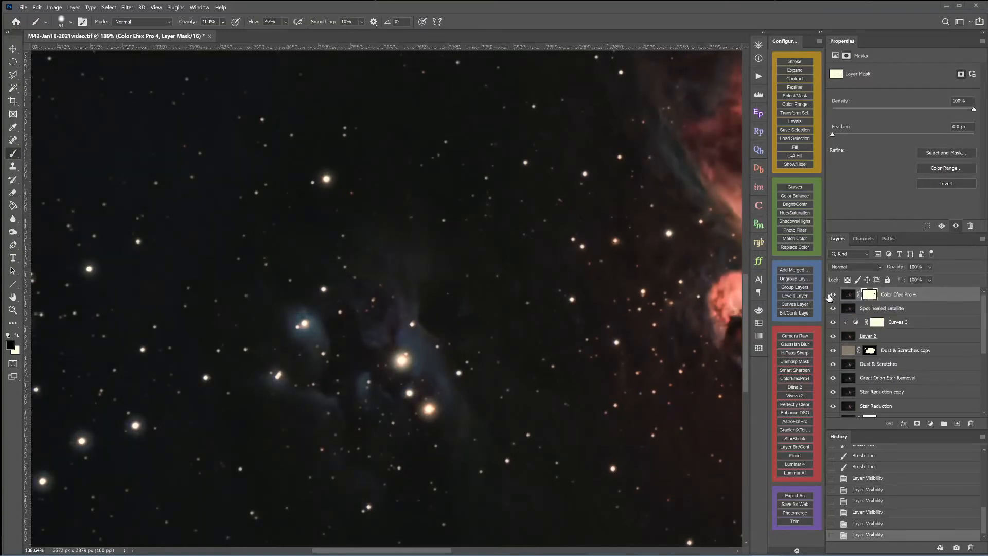
# Enlarge the brush to 303 px with 71% hardness and paint black on the Color Efex Pro 4 mask over the background sky
pyautogui.scroll(-8, 482, 310)
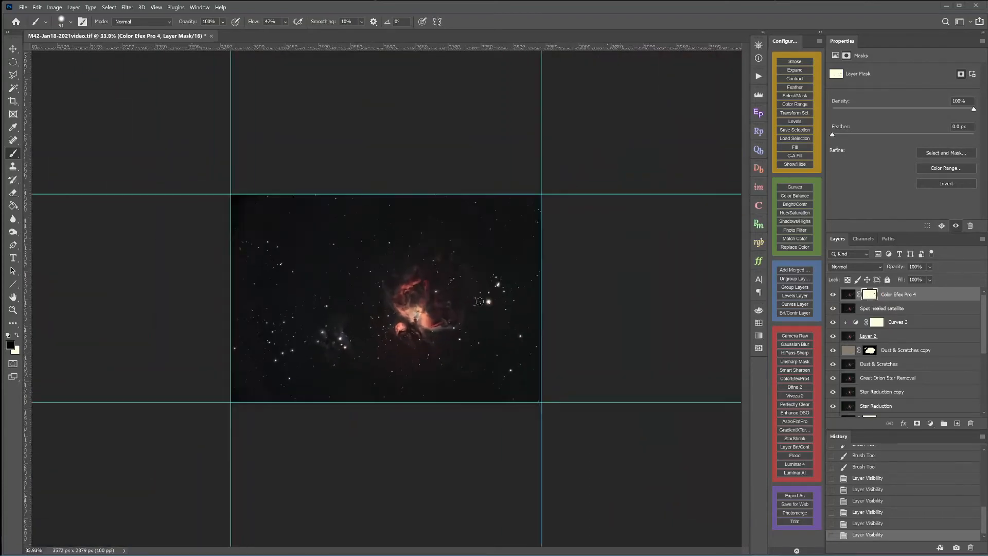
pyautogui.scroll(5, 480, 301)
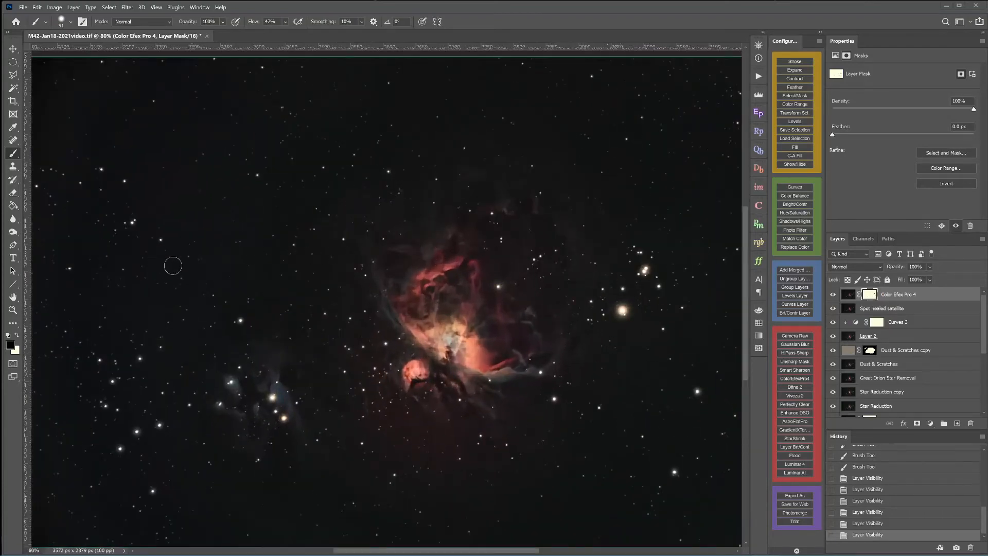
pyautogui.rightClick(160, 187)
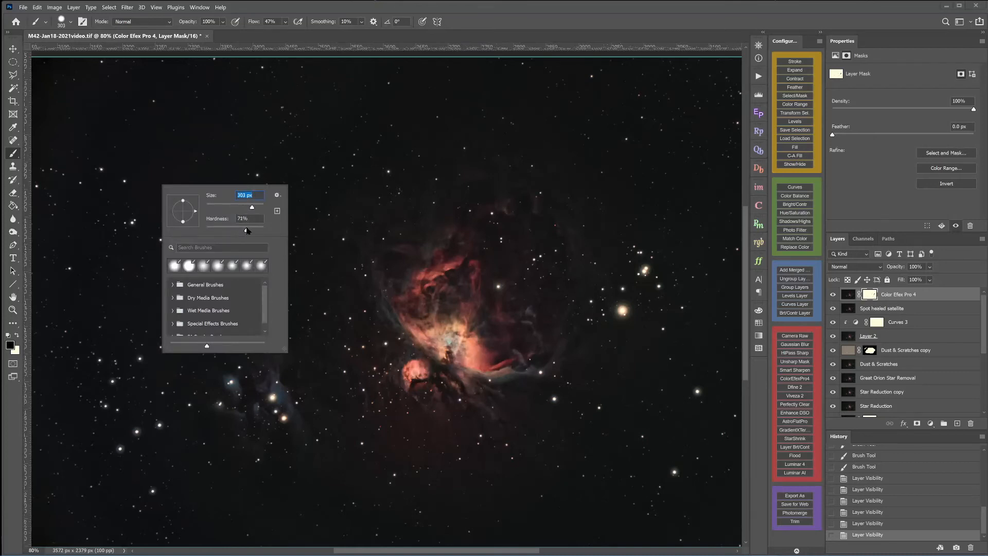
pyautogui.click(246, 231)
pyautogui.press('Return')
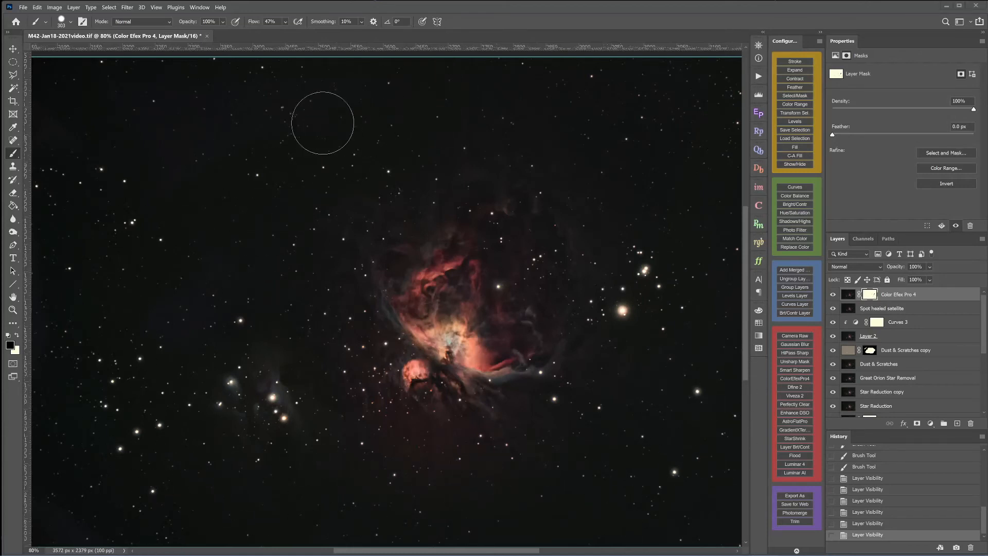
pyautogui.moveTo(458, 72); pyautogui.dragTo(433, 101)
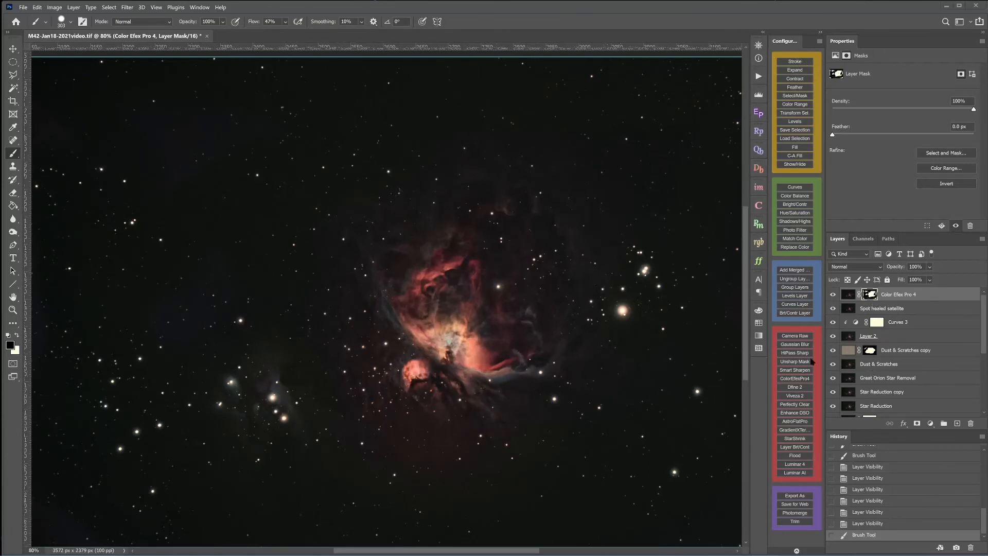
# Extend the black mask painting along the image's lower-right, top and right edges, leaving the main nebula unmasked
pyautogui.moveTo(652, 530); pyautogui.dragTo(746, 533)
pyautogui.moveTo(563, 78); pyautogui.dragTo(108, 47)
pyautogui.scroll(-4, 200, 141)
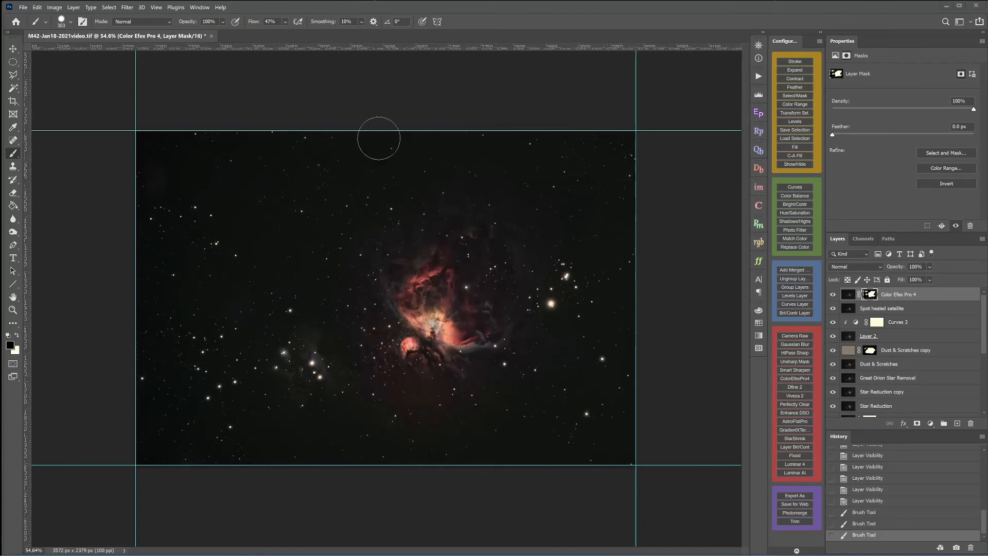
pyautogui.moveTo(379, 138); pyautogui.dragTo(638, 179)
pyautogui.scroll(6, 546, 237)
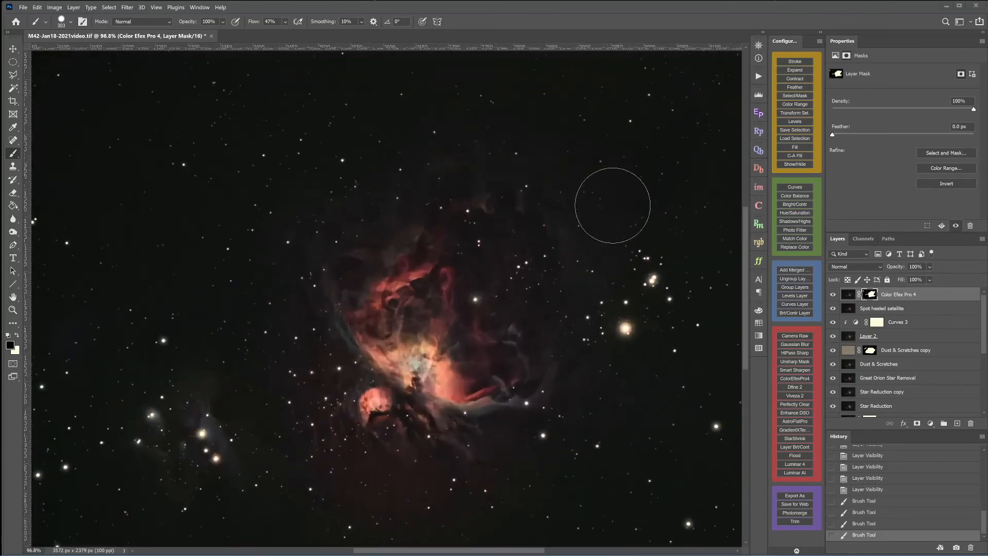
pyautogui.scroll(-4, 660, 245)
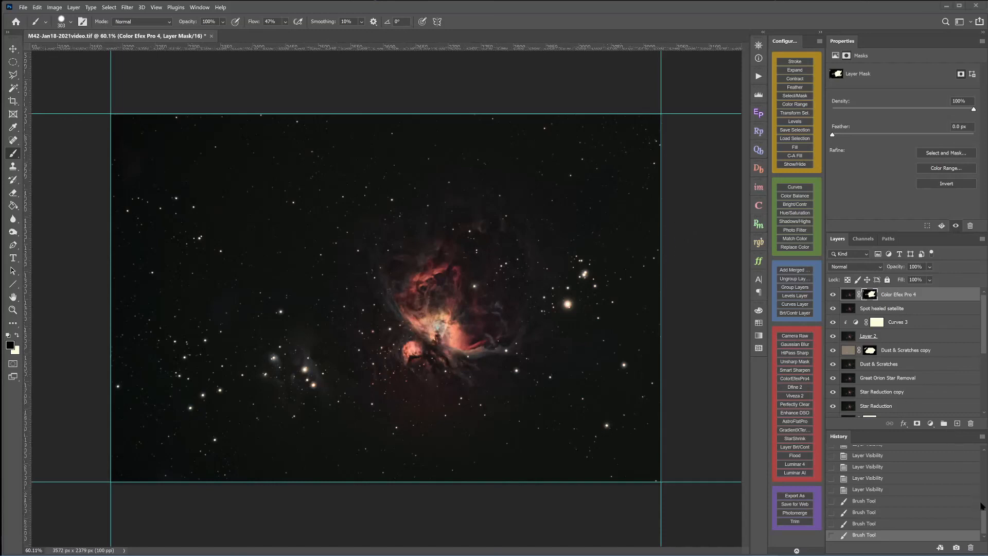
pyautogui.moveTo(985, 517)
pyautogui.mouseDown()
pyautogui.moveTo(979, 438)
pyautogui.moveTo(983, 533)
pyautogui.mouseUp()
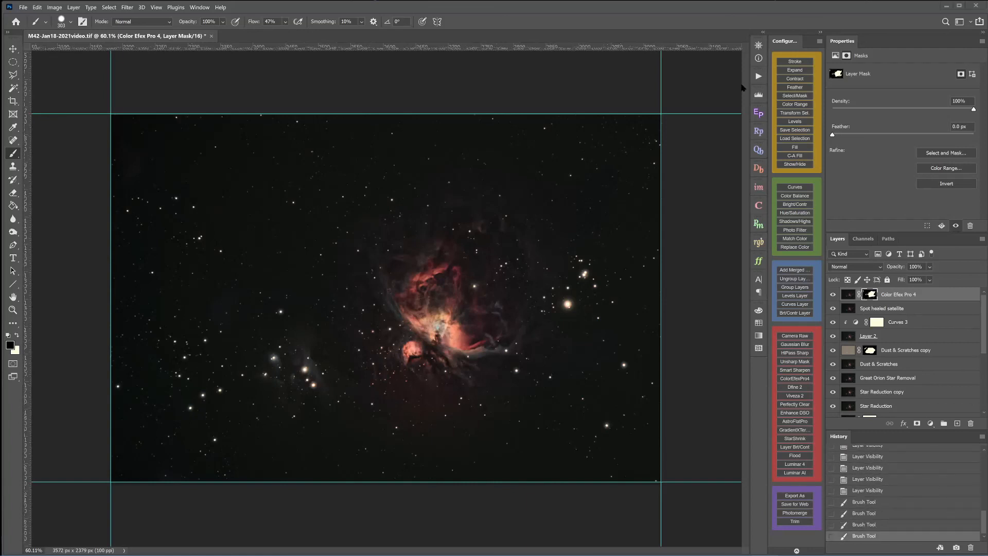